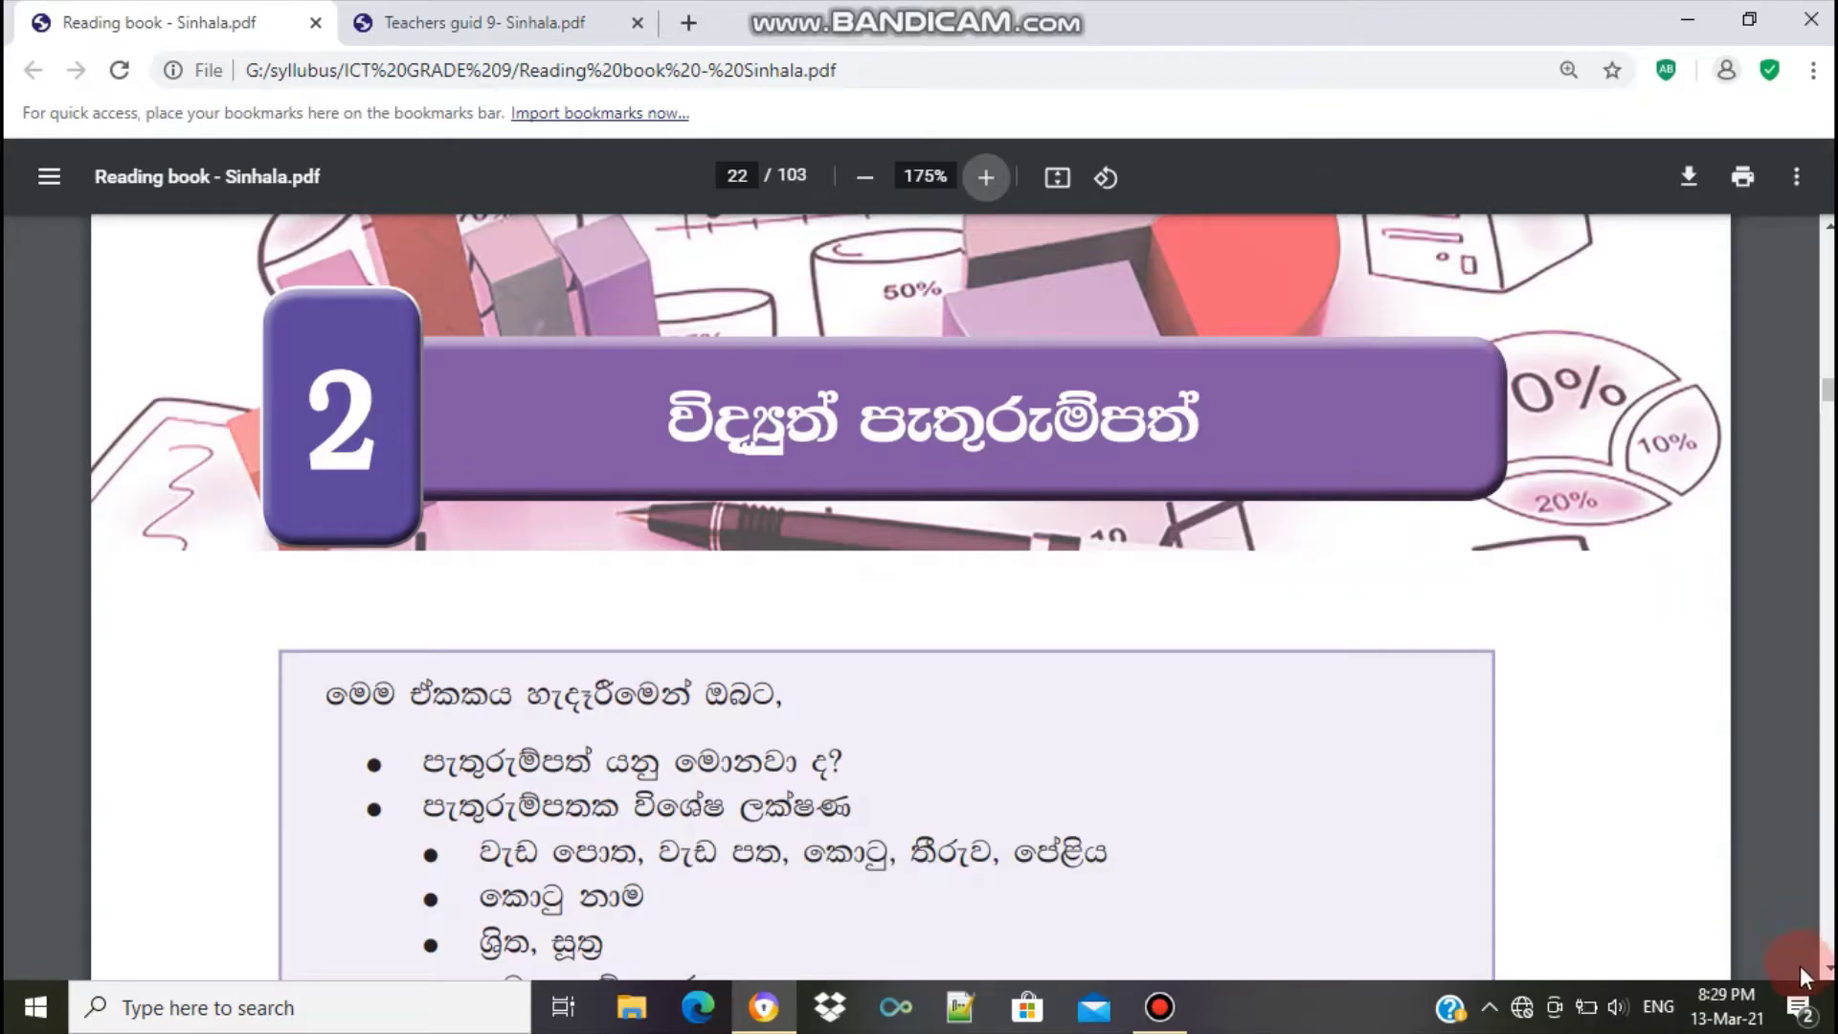
Scroll the Reading book PDF down to the bottom of page 22
{"action": "scroll", "coordinate": [962, 597], "scroll_direction": "down", "scroll_amount": 1}
{"action": "scroll", "coordinate": [961, 597], "scroll_direction": "down", "scroll_amount": 1}
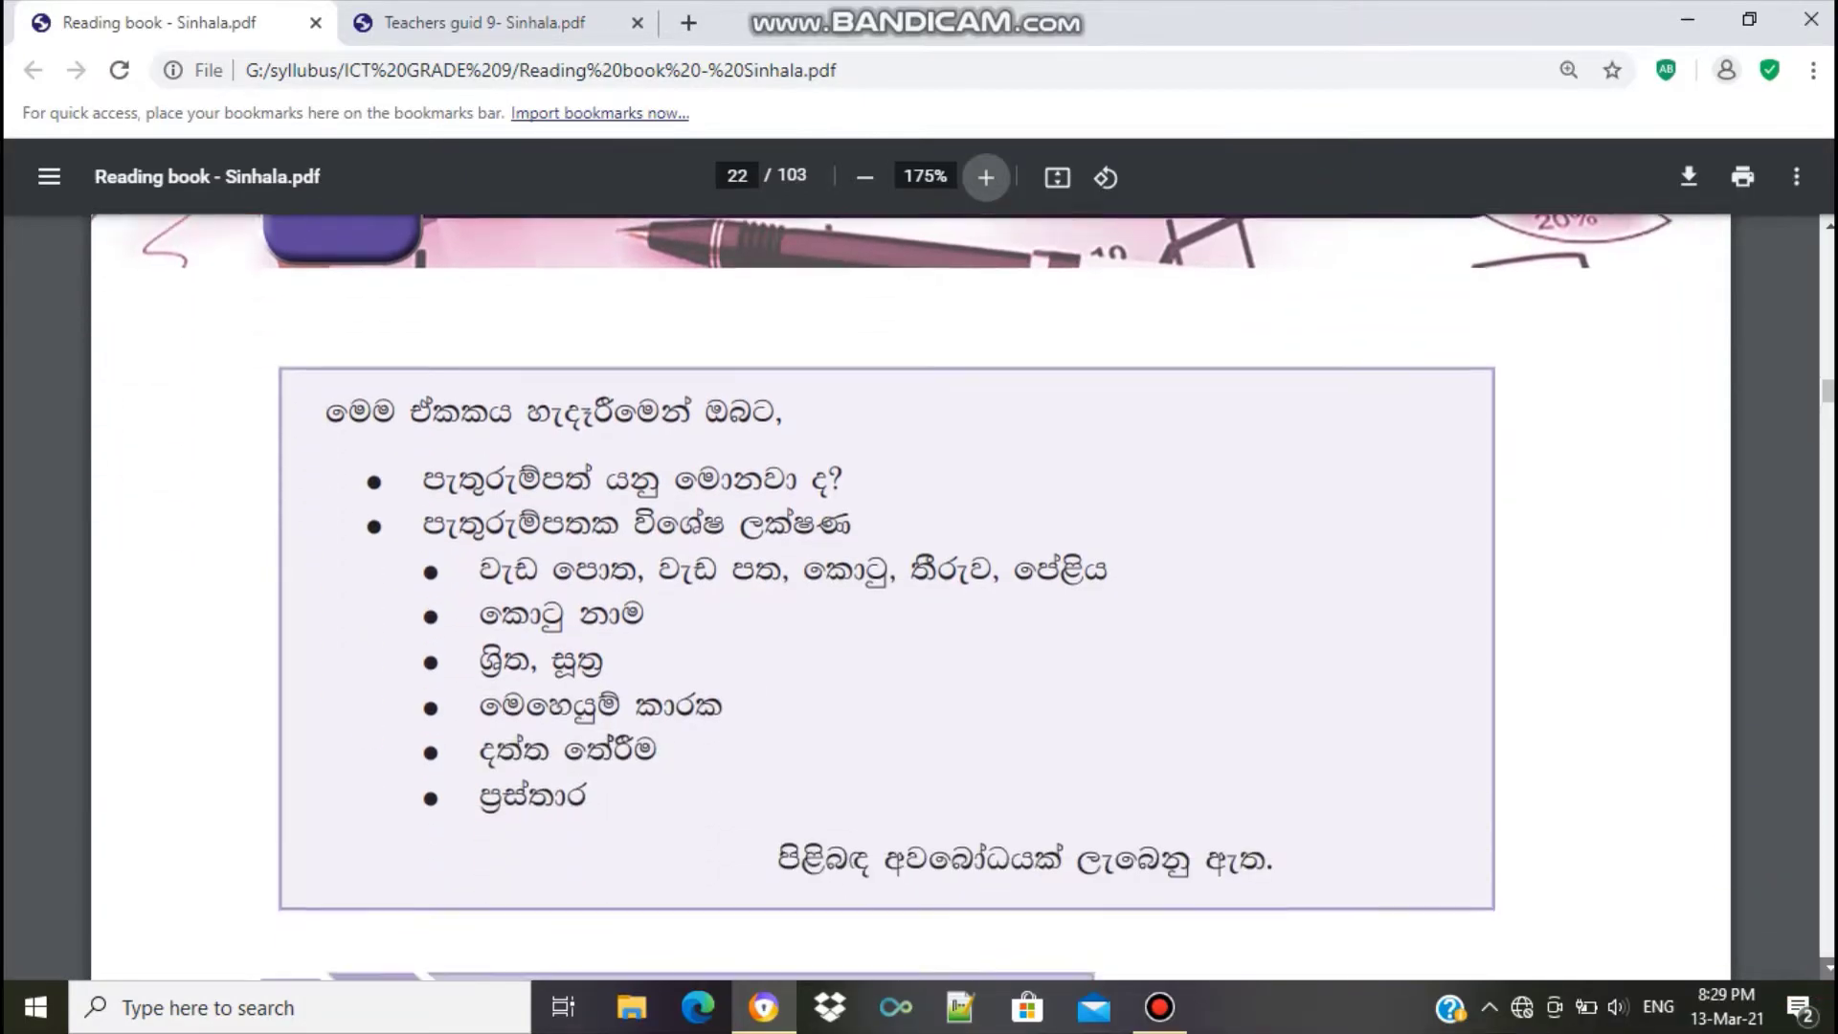
{"action": "scroll", "coordinate": [962, 597], "scroll_direction": "down", "scroll_amount": 1}
{"action": "scroll", "coordinate": [962, 597], "scroll_direction": "down", "scroll_amount": 2}
{"action": "scroll", "coordinate": [882, 595], "scroll_direction": "down", "scroll_amount": 1}
{"action": "scroll", "coordinate": [882, 595], "scroll_direction": "down", "scroll_amount": 1}
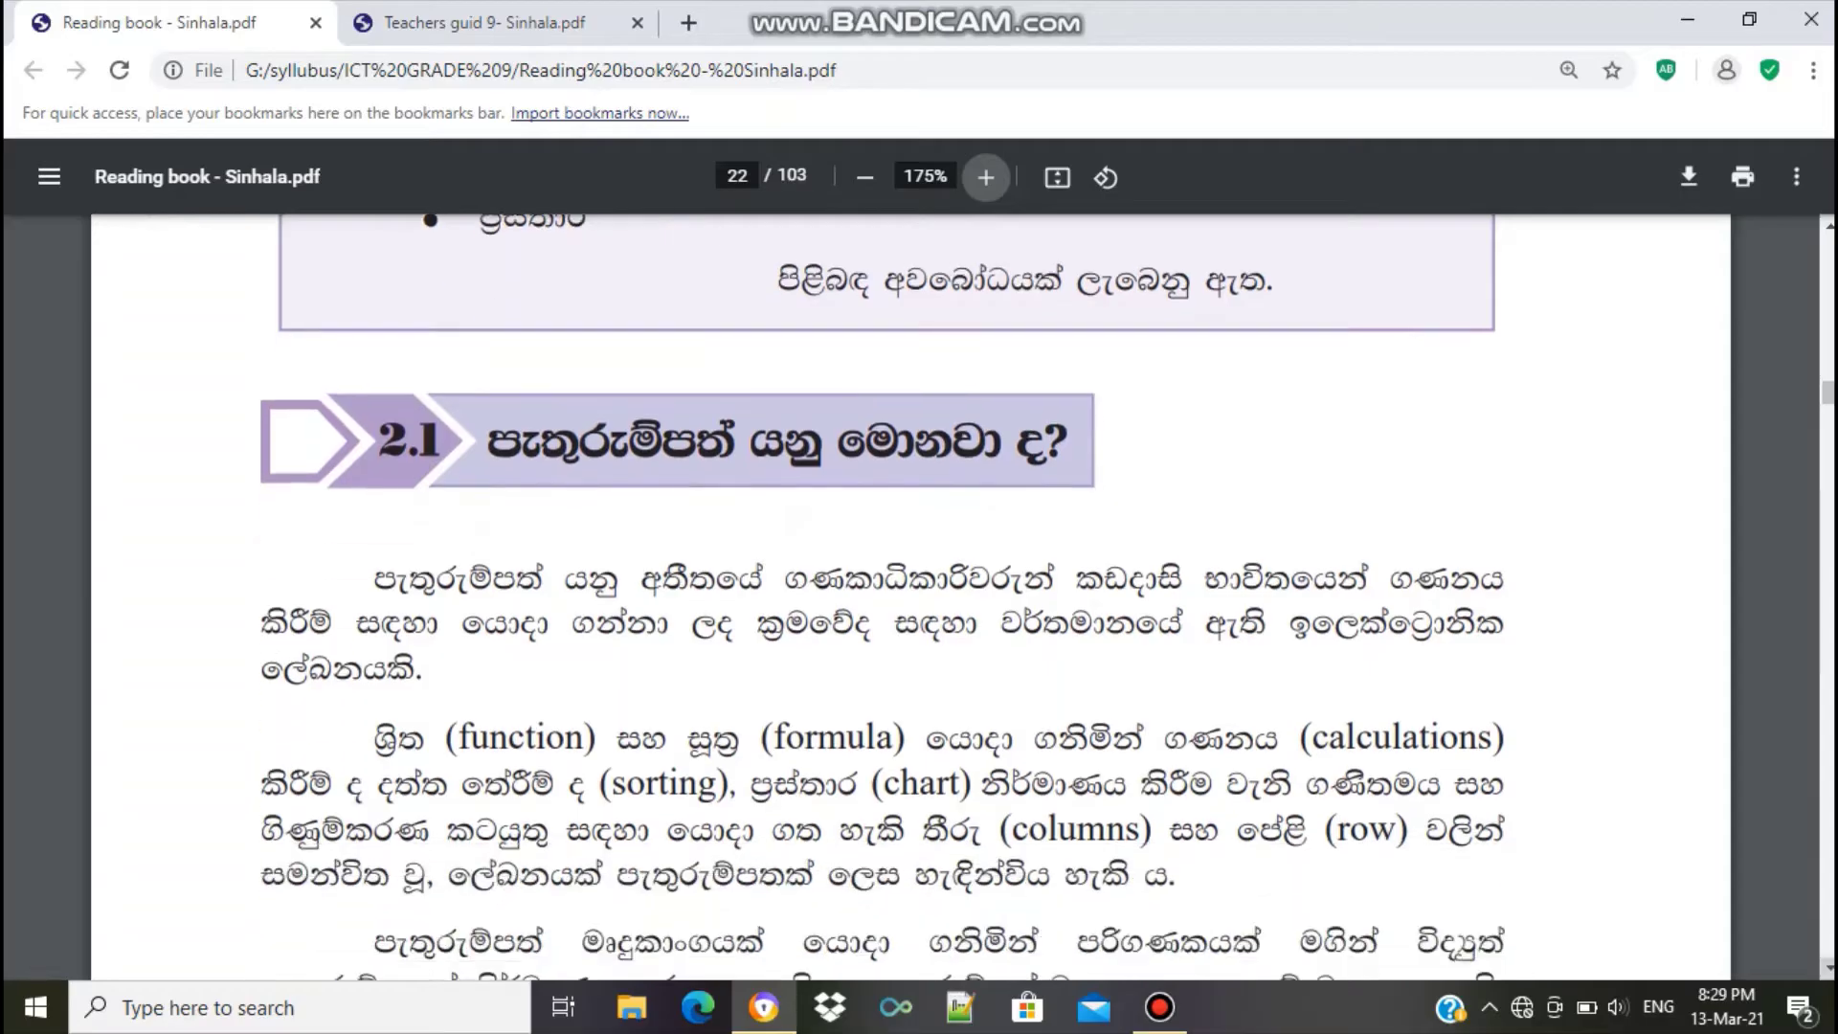
{"action": "scroll", "coordinate": [881, 595], "scroll_direction": "down", "scroll_amount": 1}
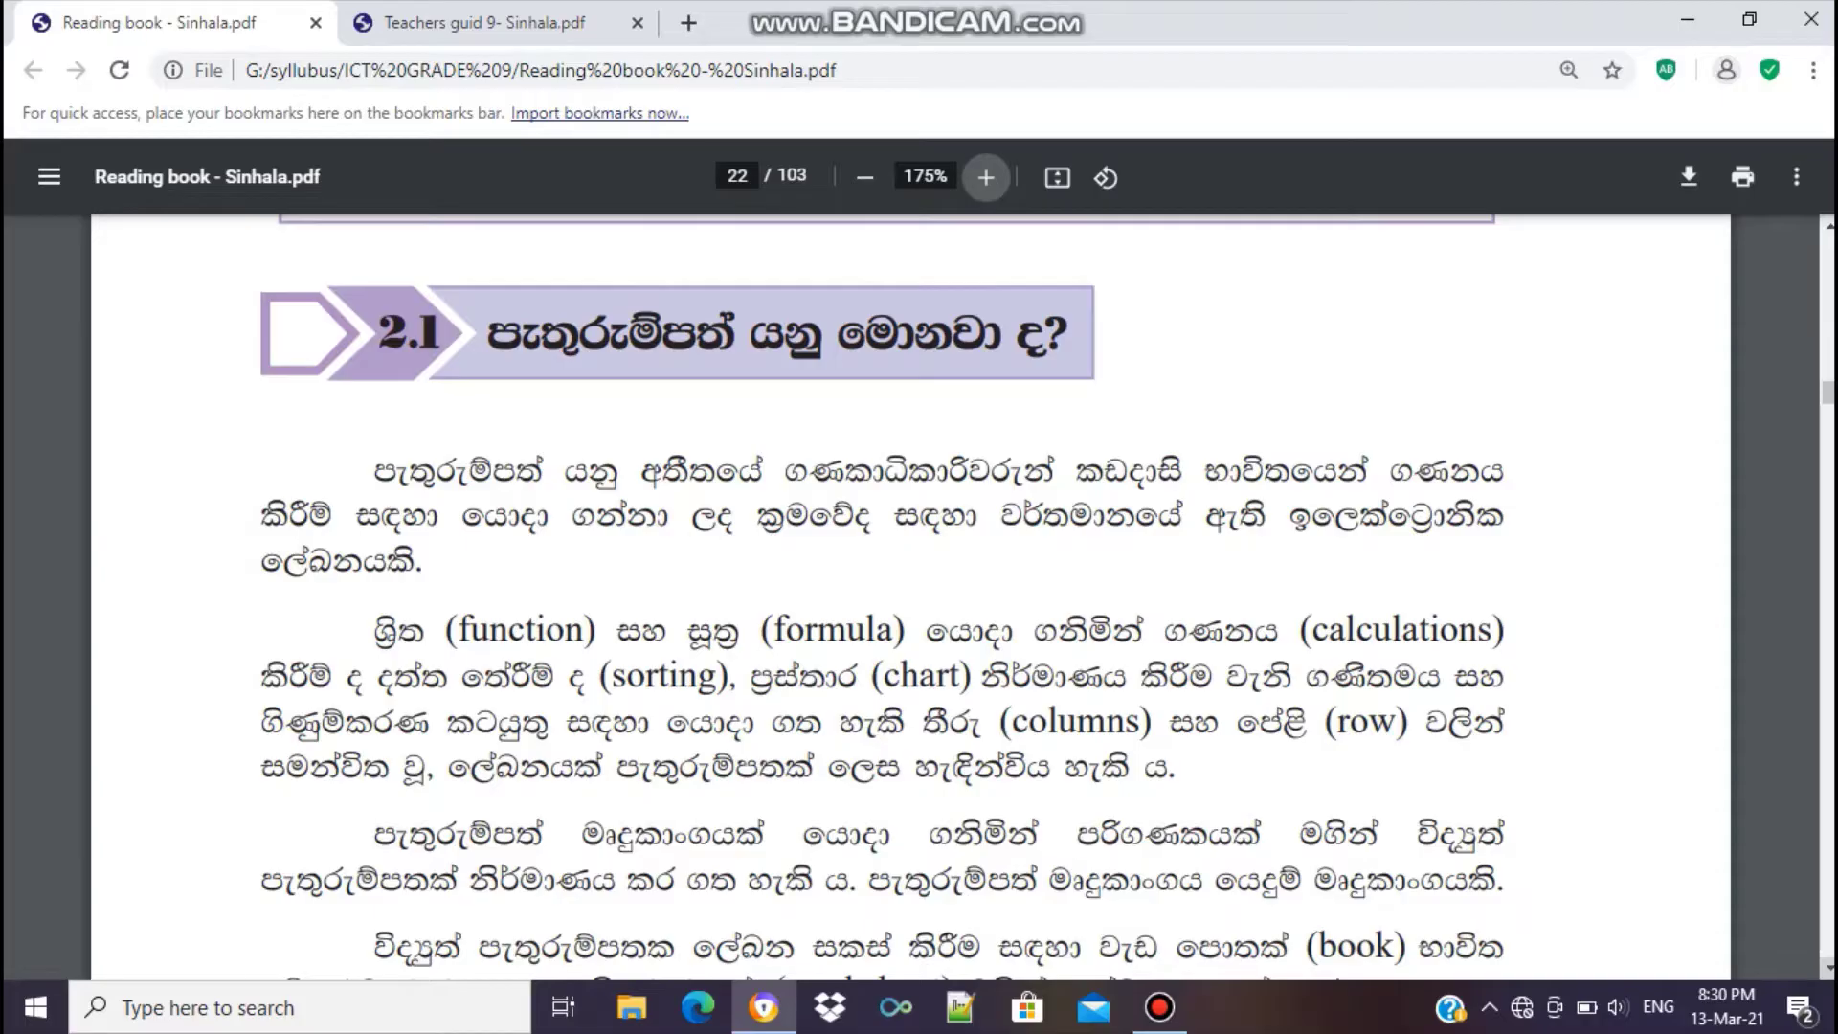
{"action": "left_click", "coordinate": [1828, 968]}
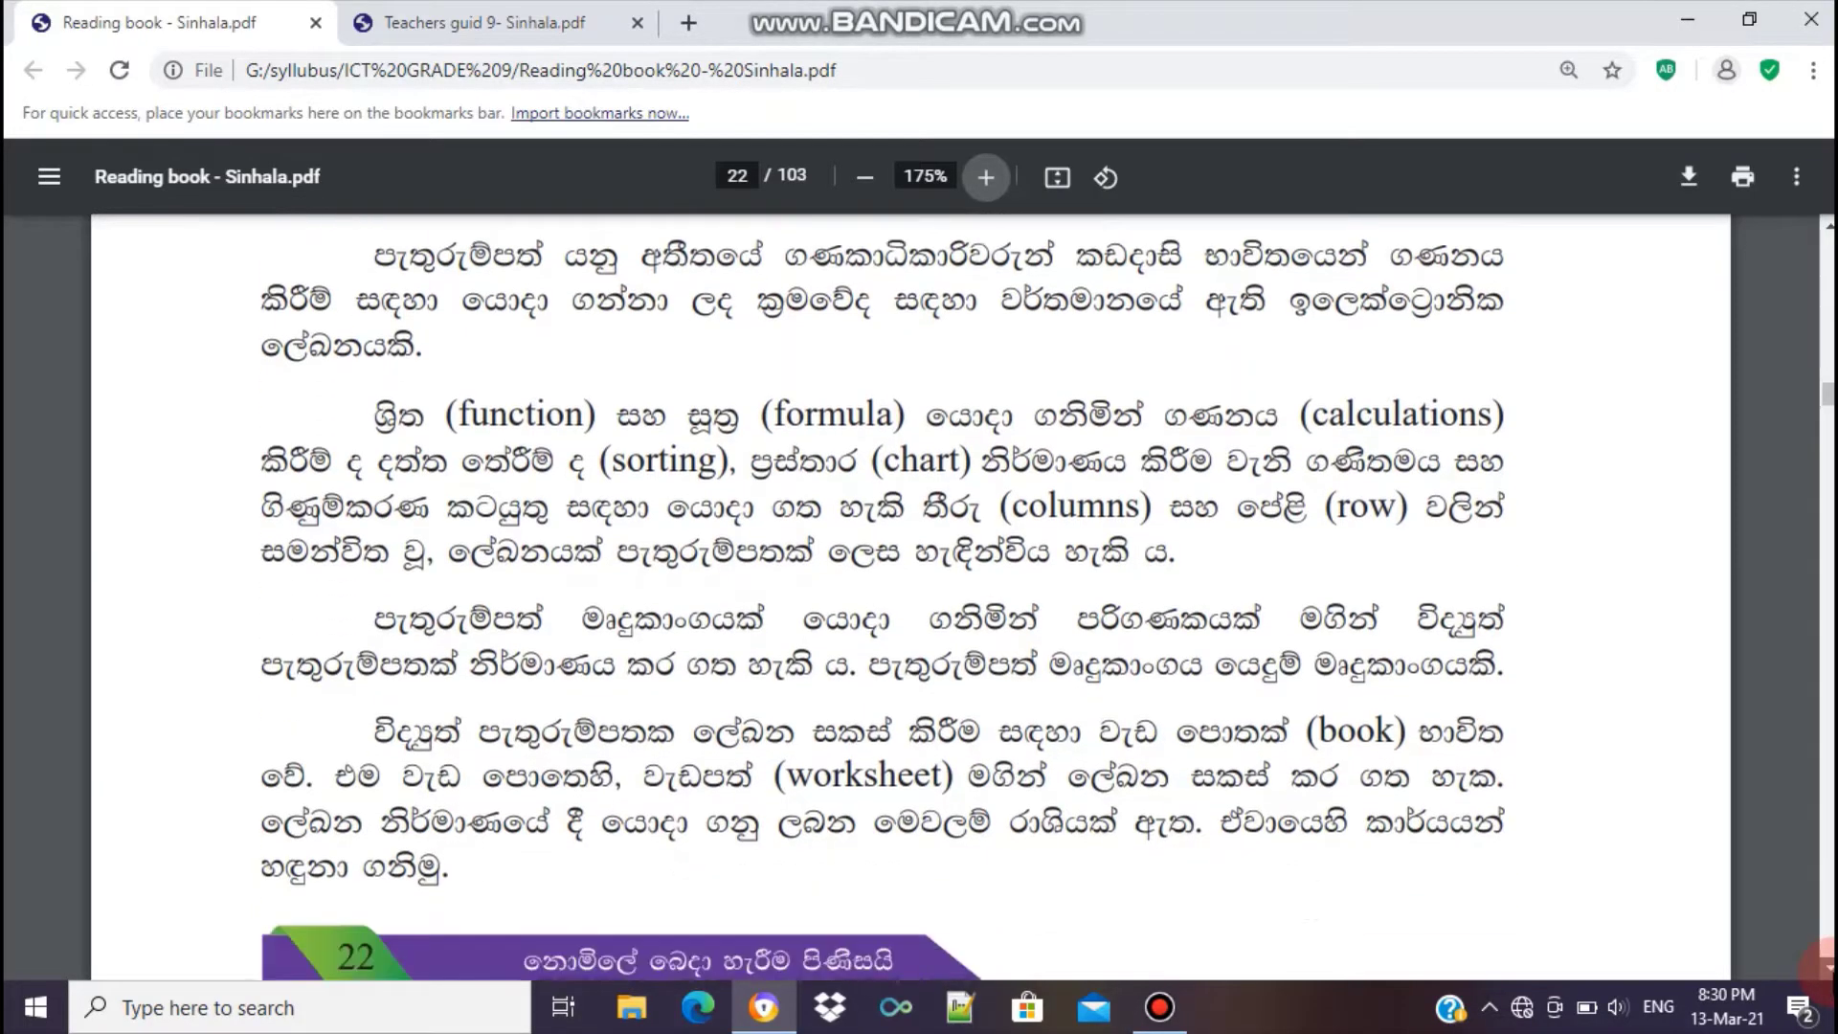
{"action": "left_click", "coordinate": [1827, 968]}
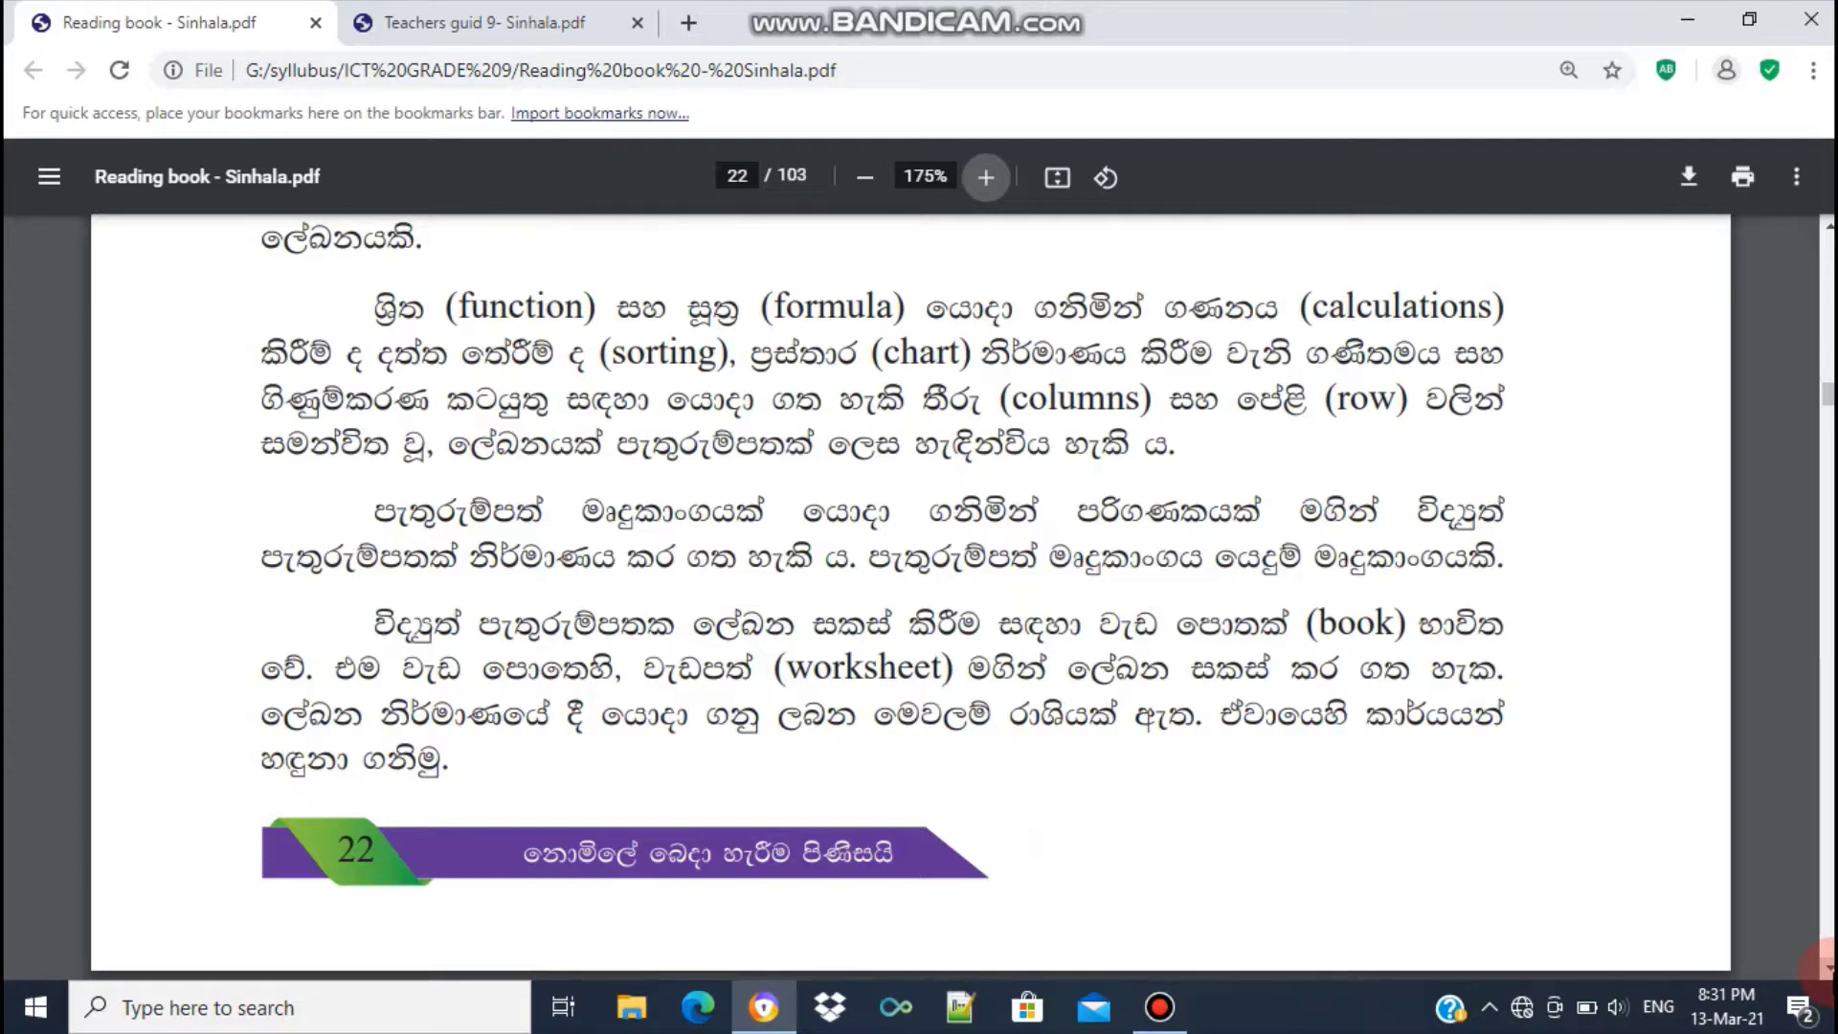
Scroll onto page 23 until the New, Open, Save, Print Preview and Print diagram is fully visible
{"action": "scroll", "coordinate": [1827, 969], "scroll_direction": "down", "scroll_amount": 1}
{"action": "scroll", "coordinate": [1826, 968], "scroll_direction": "down", "scroll_amount": 1}
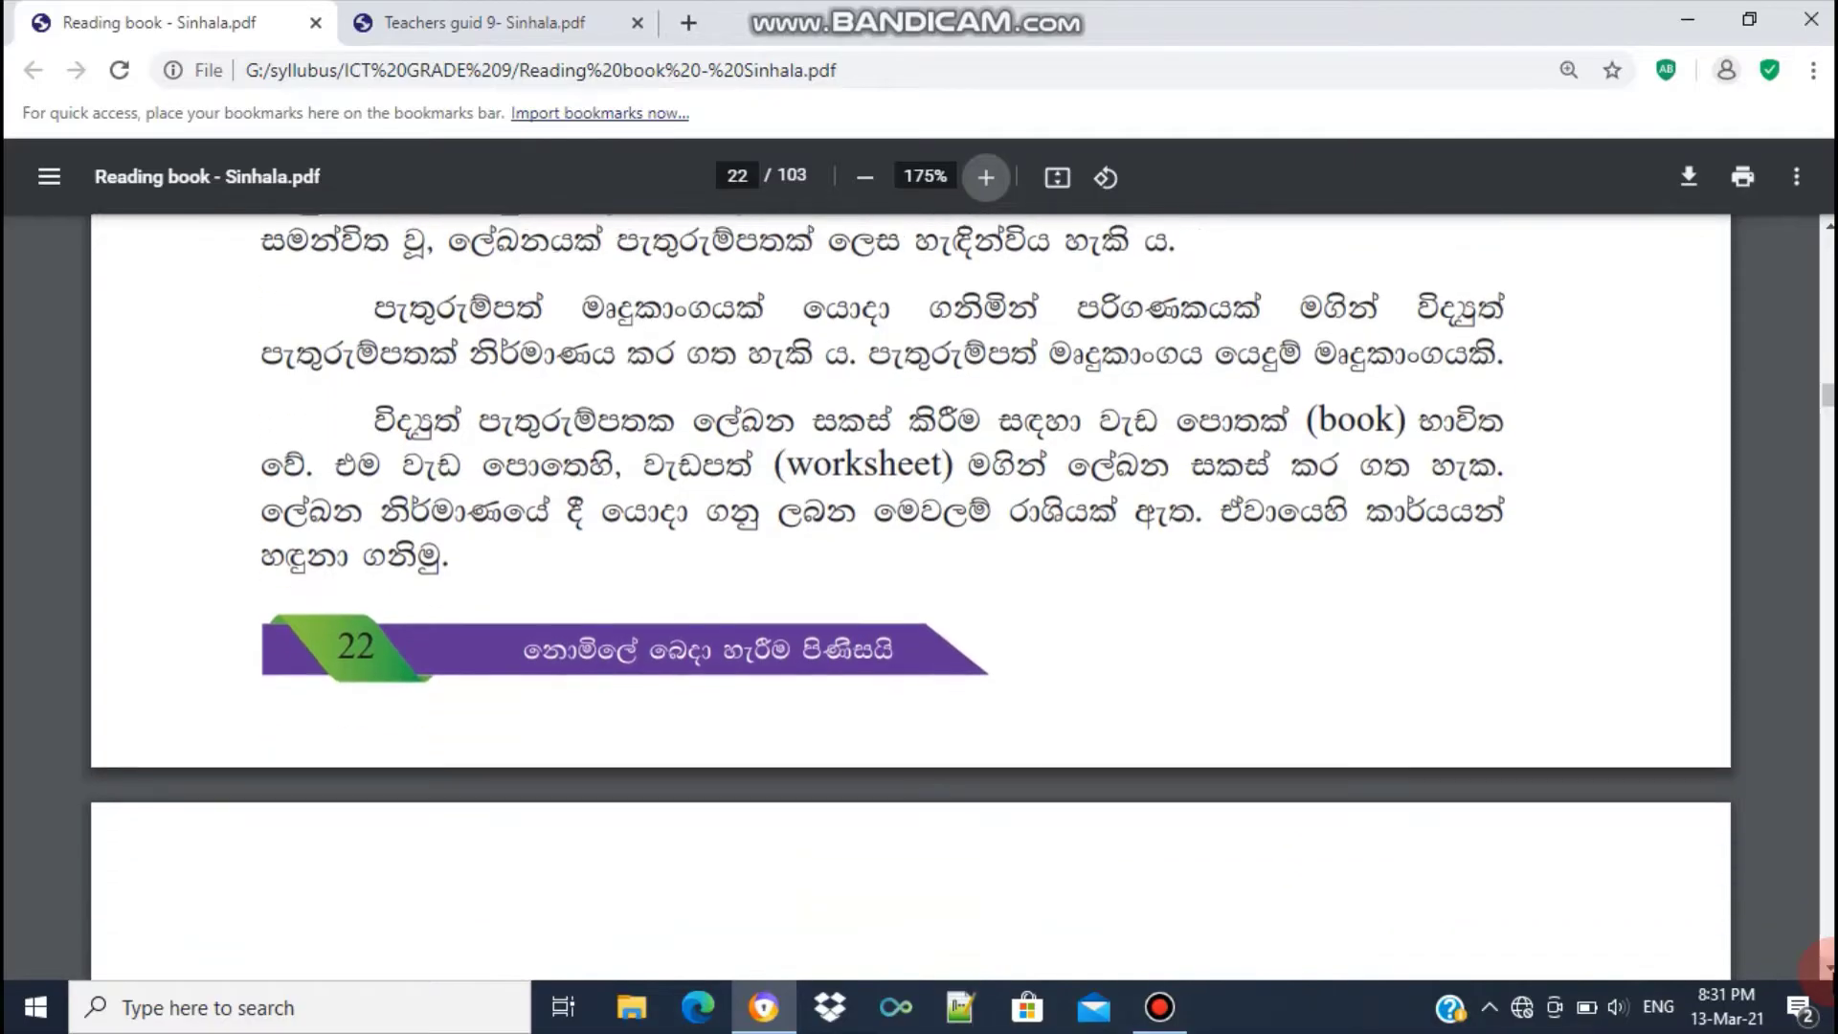
{"action": "scroll", "coordinate": [1826, 969], "scroll_direction": "down", "scroll_amount": 2}
{"action": "scroll", "coordinate": [1826, 969], "scroll_direction": "down", "scroll_amount": 1}
{"action": "scroll", "coordinate": [1826, 968], "scroll_direction": "down", "scroll_amount": 2}
{"action": "scroll", "coordinate": [1826, 968], "scroll_direction": "down", "scroll_amount": 1}
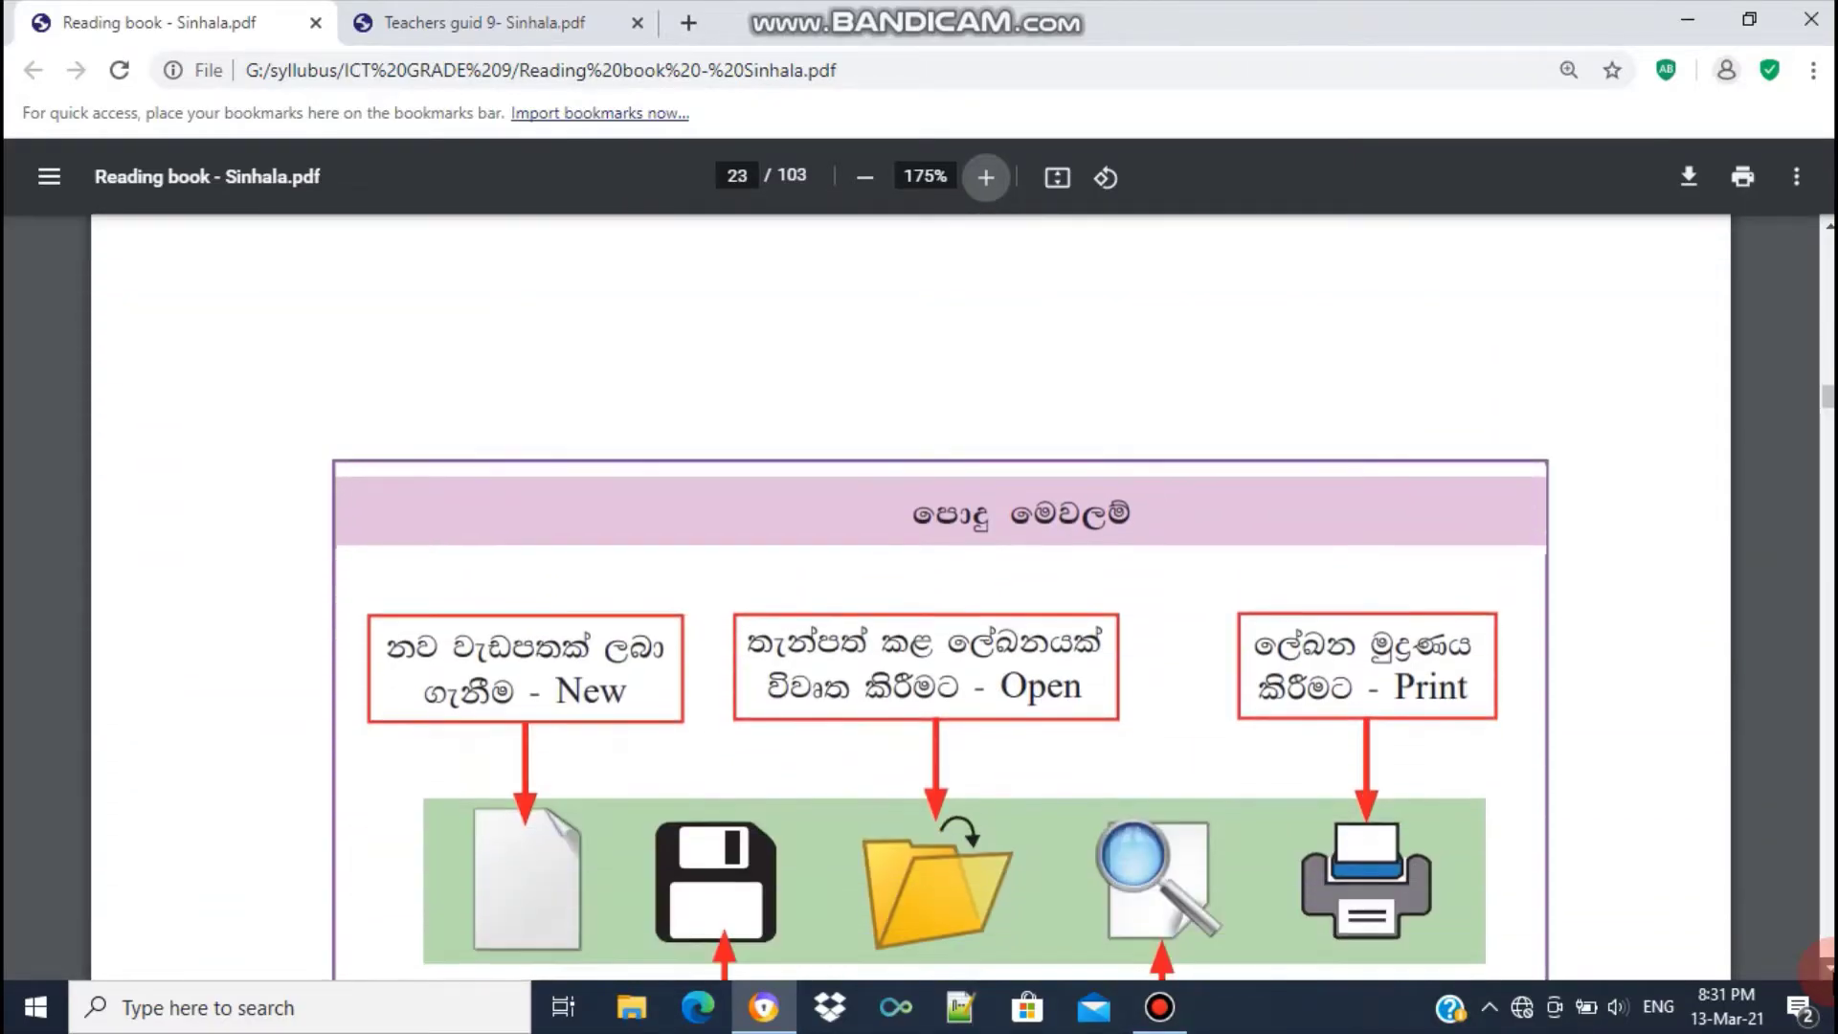
{"action": "scroll", "coordinate": [1826, 968], "scroll_direction": "down", "scroll_amount": 1}
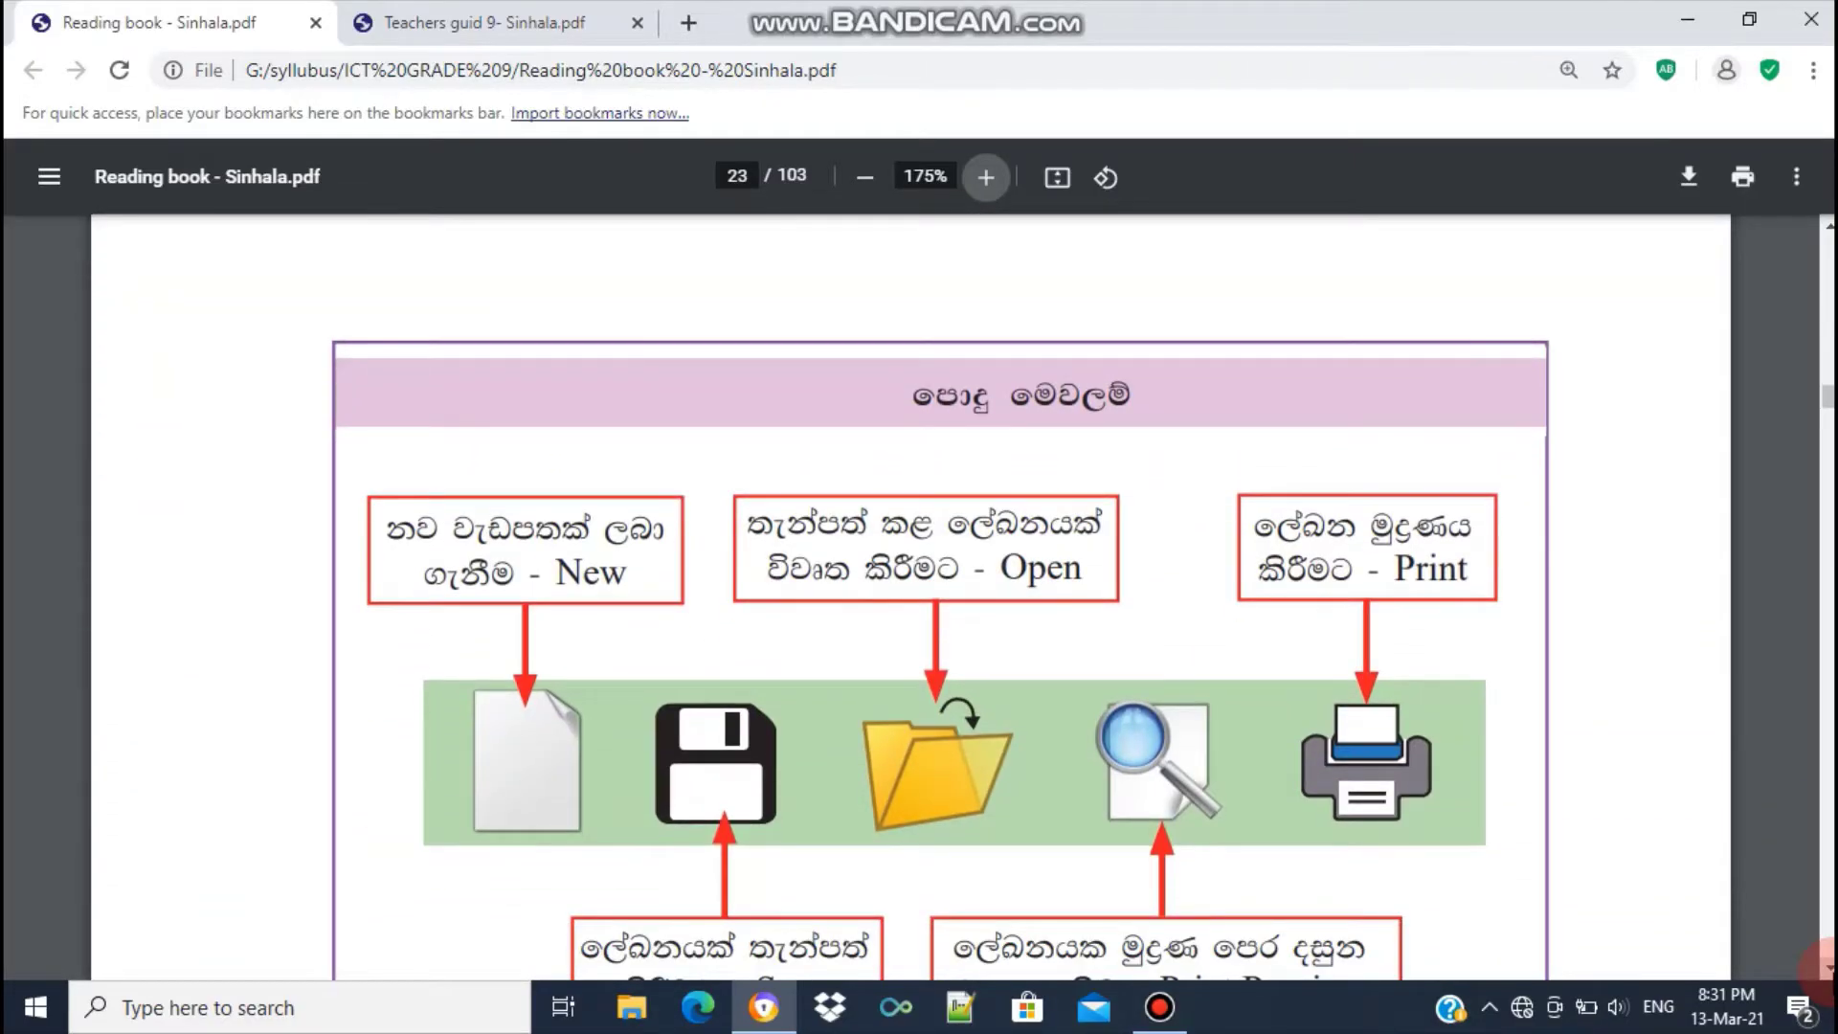
{"action": "scroll", "coordinate": [1824, 969], "scroll_direction": "down", "scroll_amount": 1}
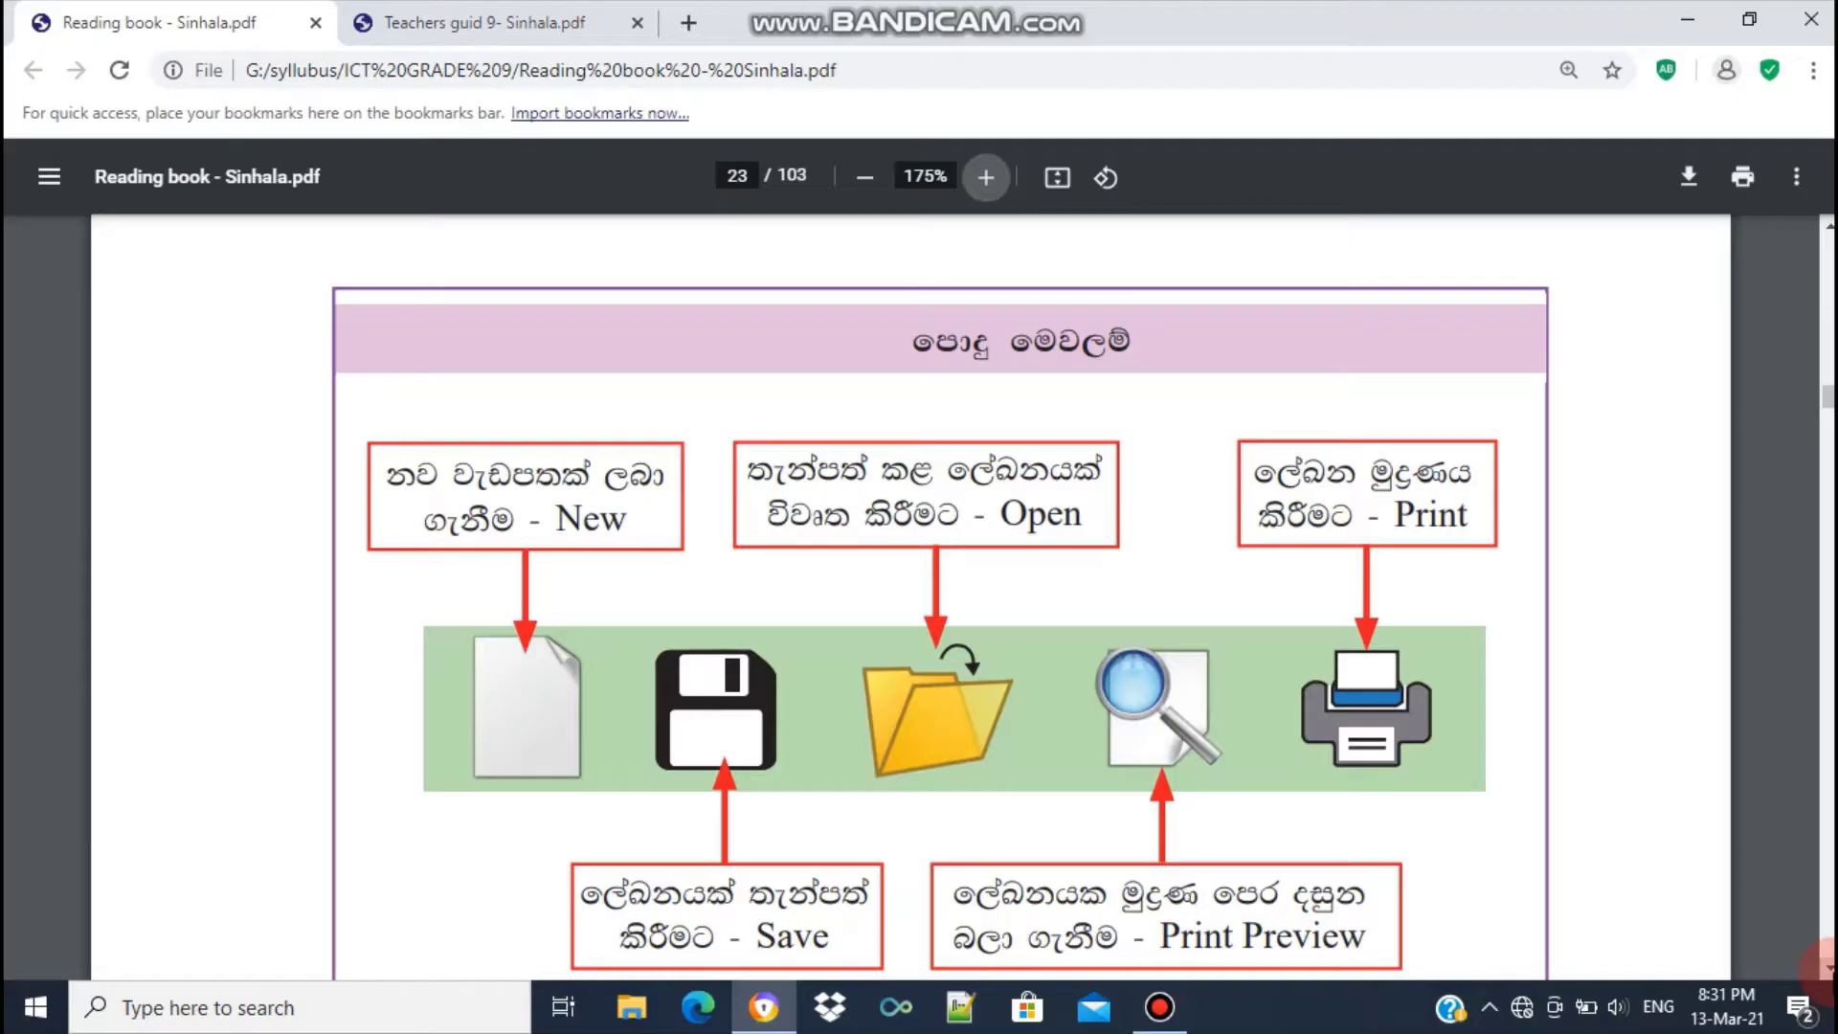
{"action": "left_click", "coordinate": [1828, 968]}
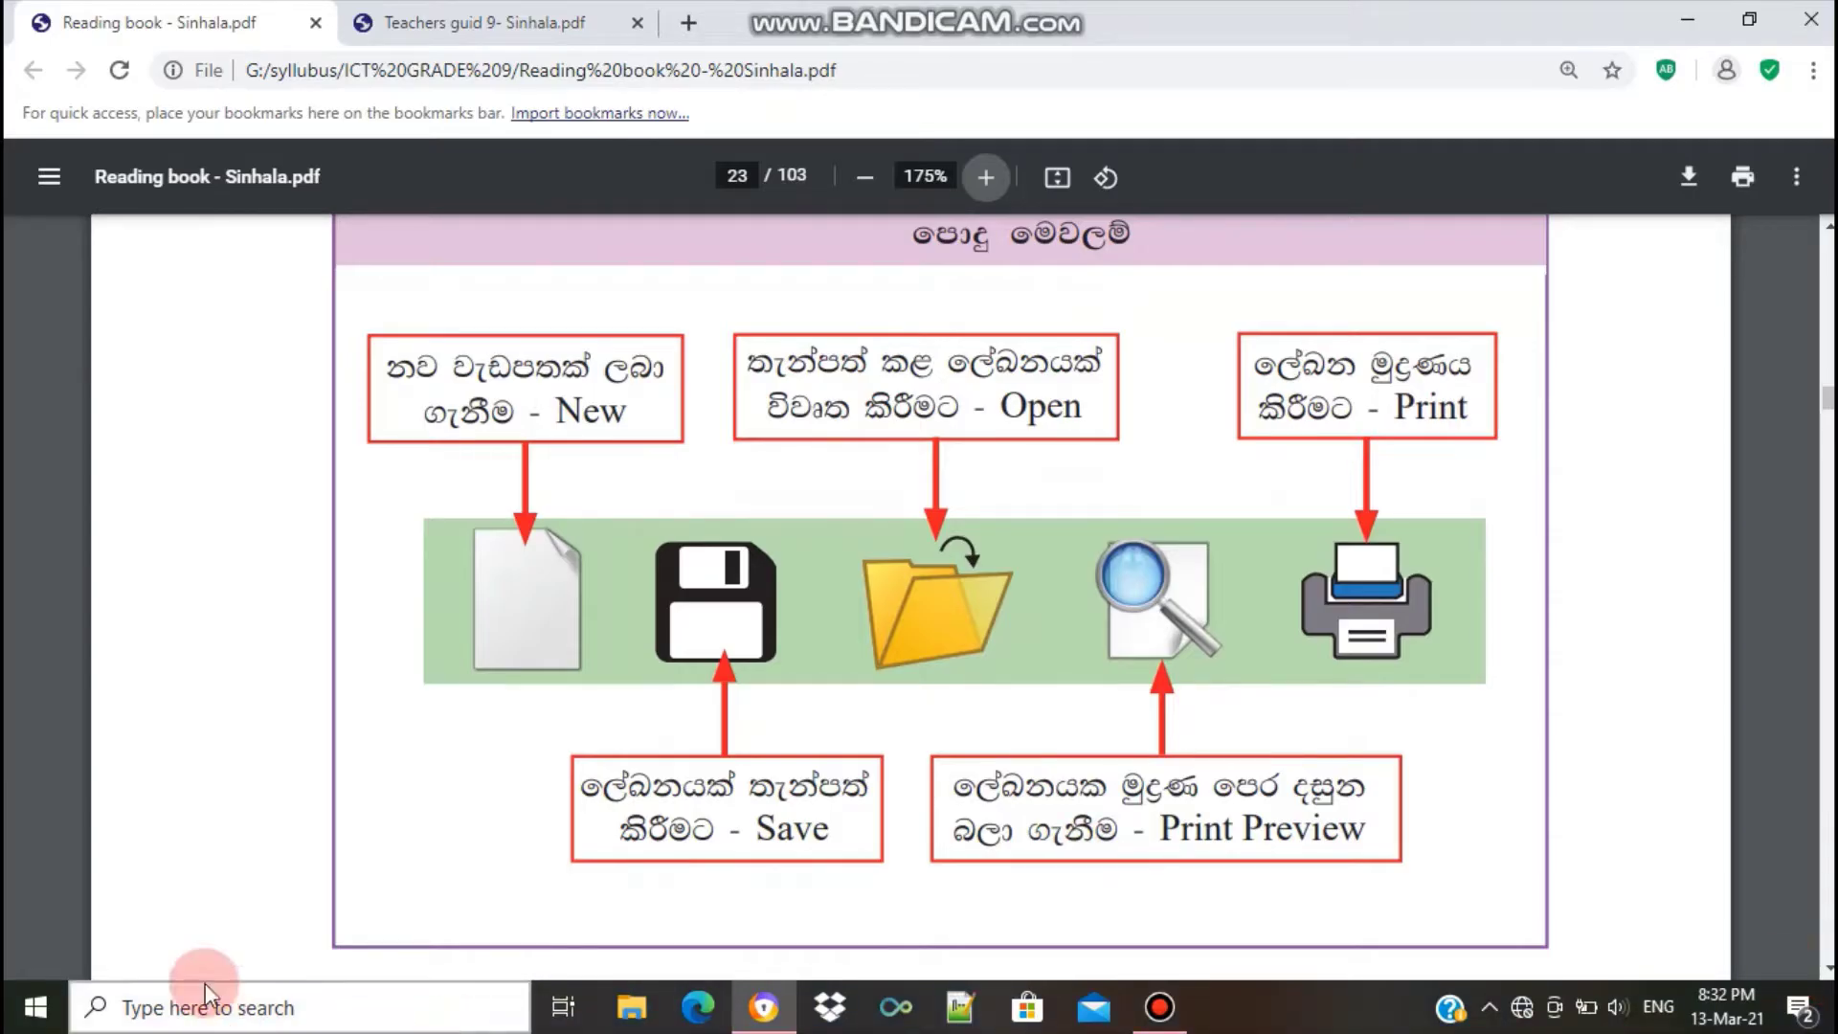
Search Windows for 'excel' and launch the Excel 2016 best match
{"action": "left_click", "coordinate": [327, 1018]}
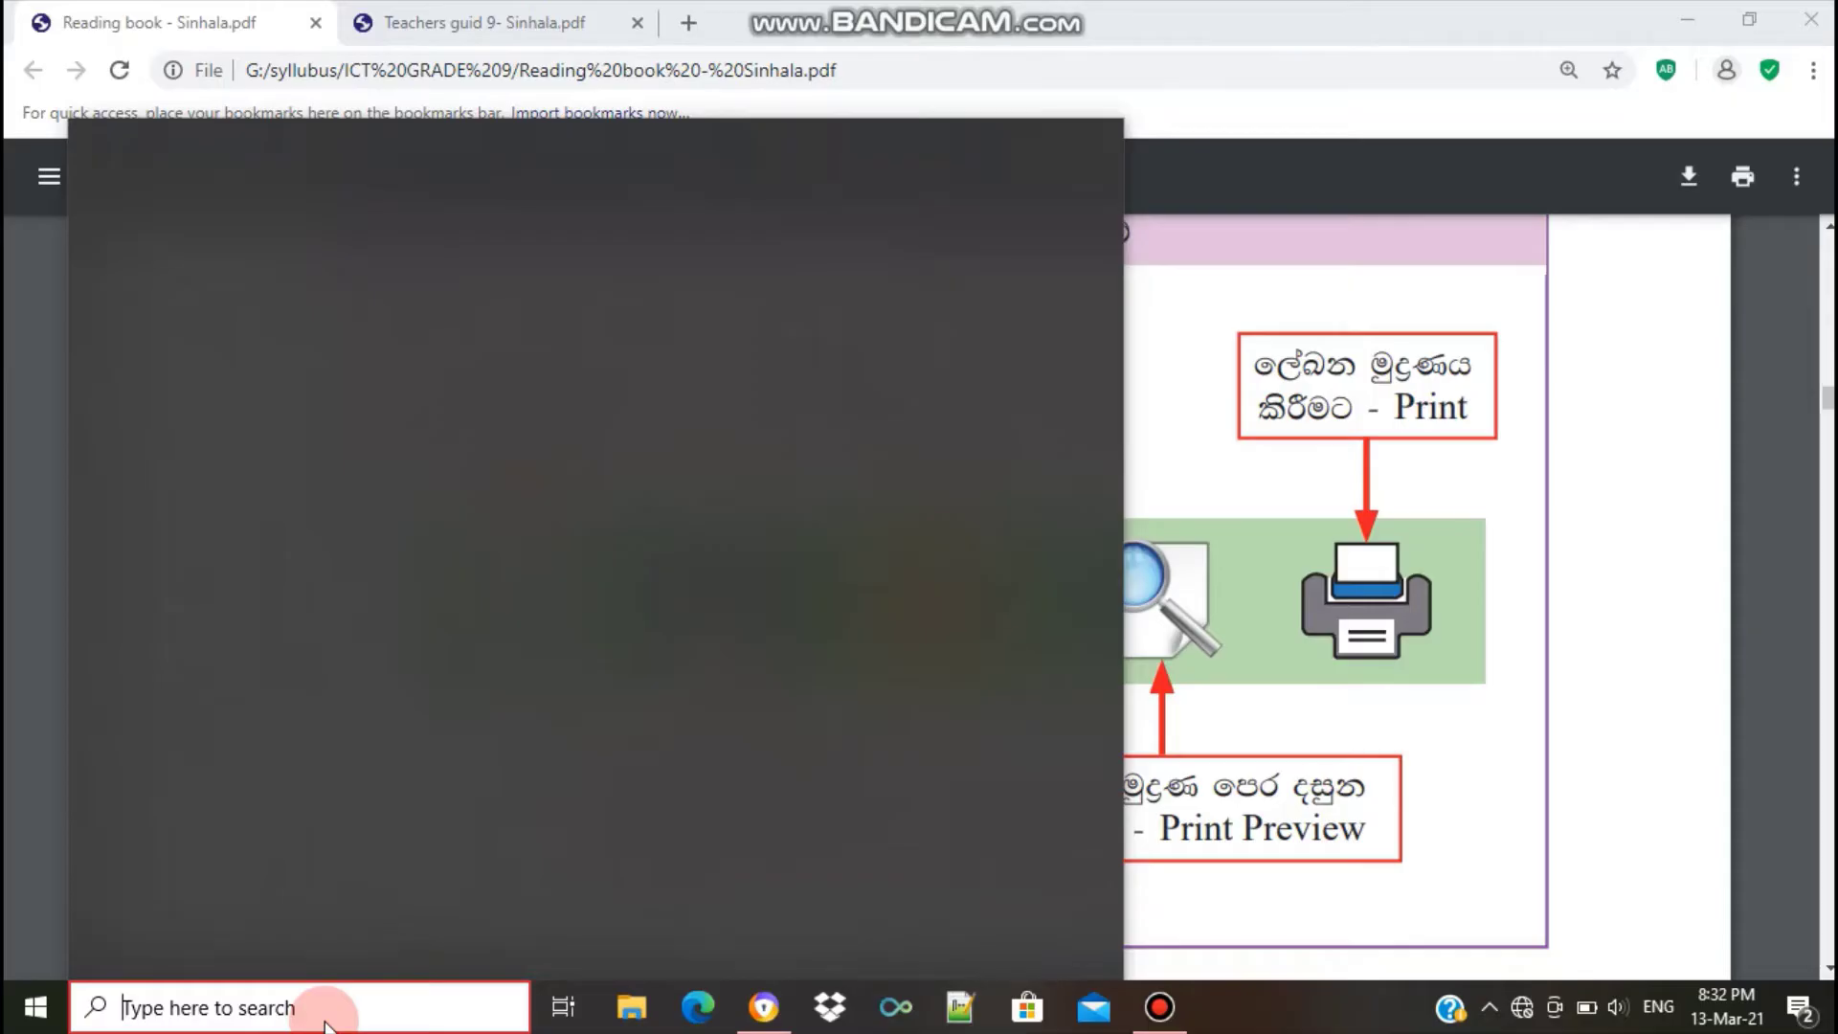
{"action": "type", "text": "exc"}
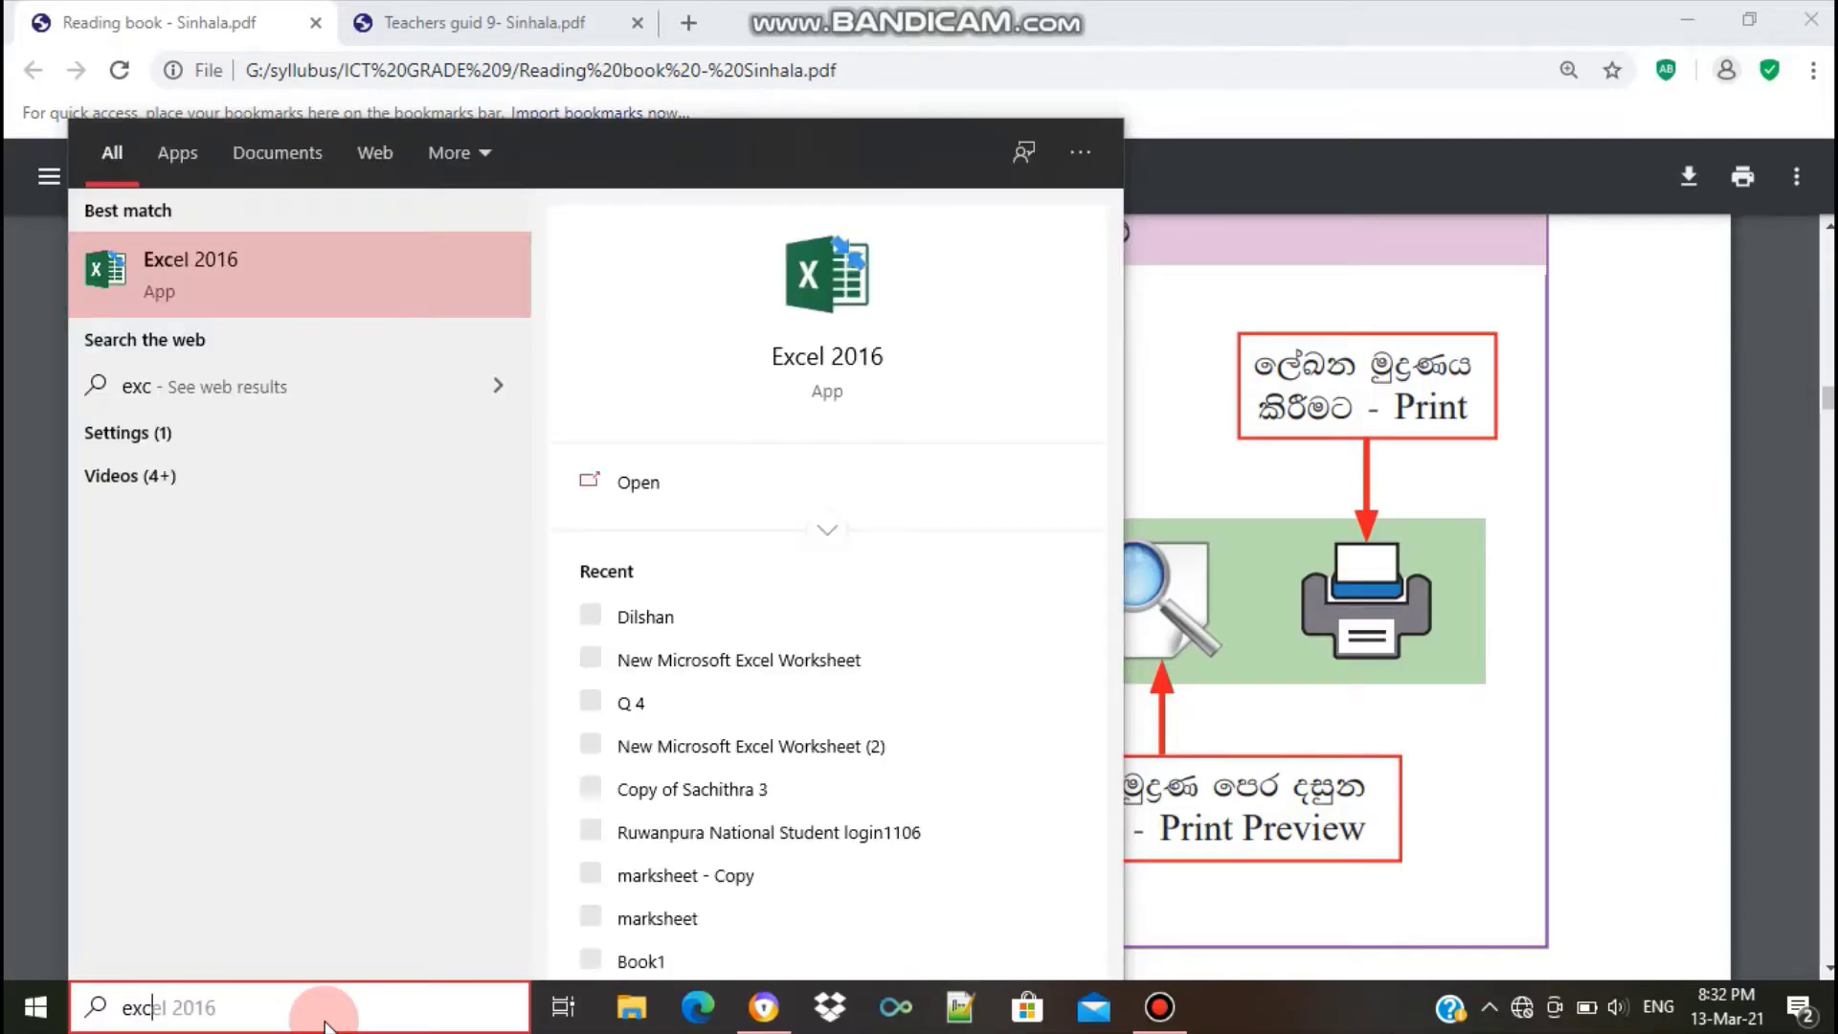
{"action": "type", "text": "e"}
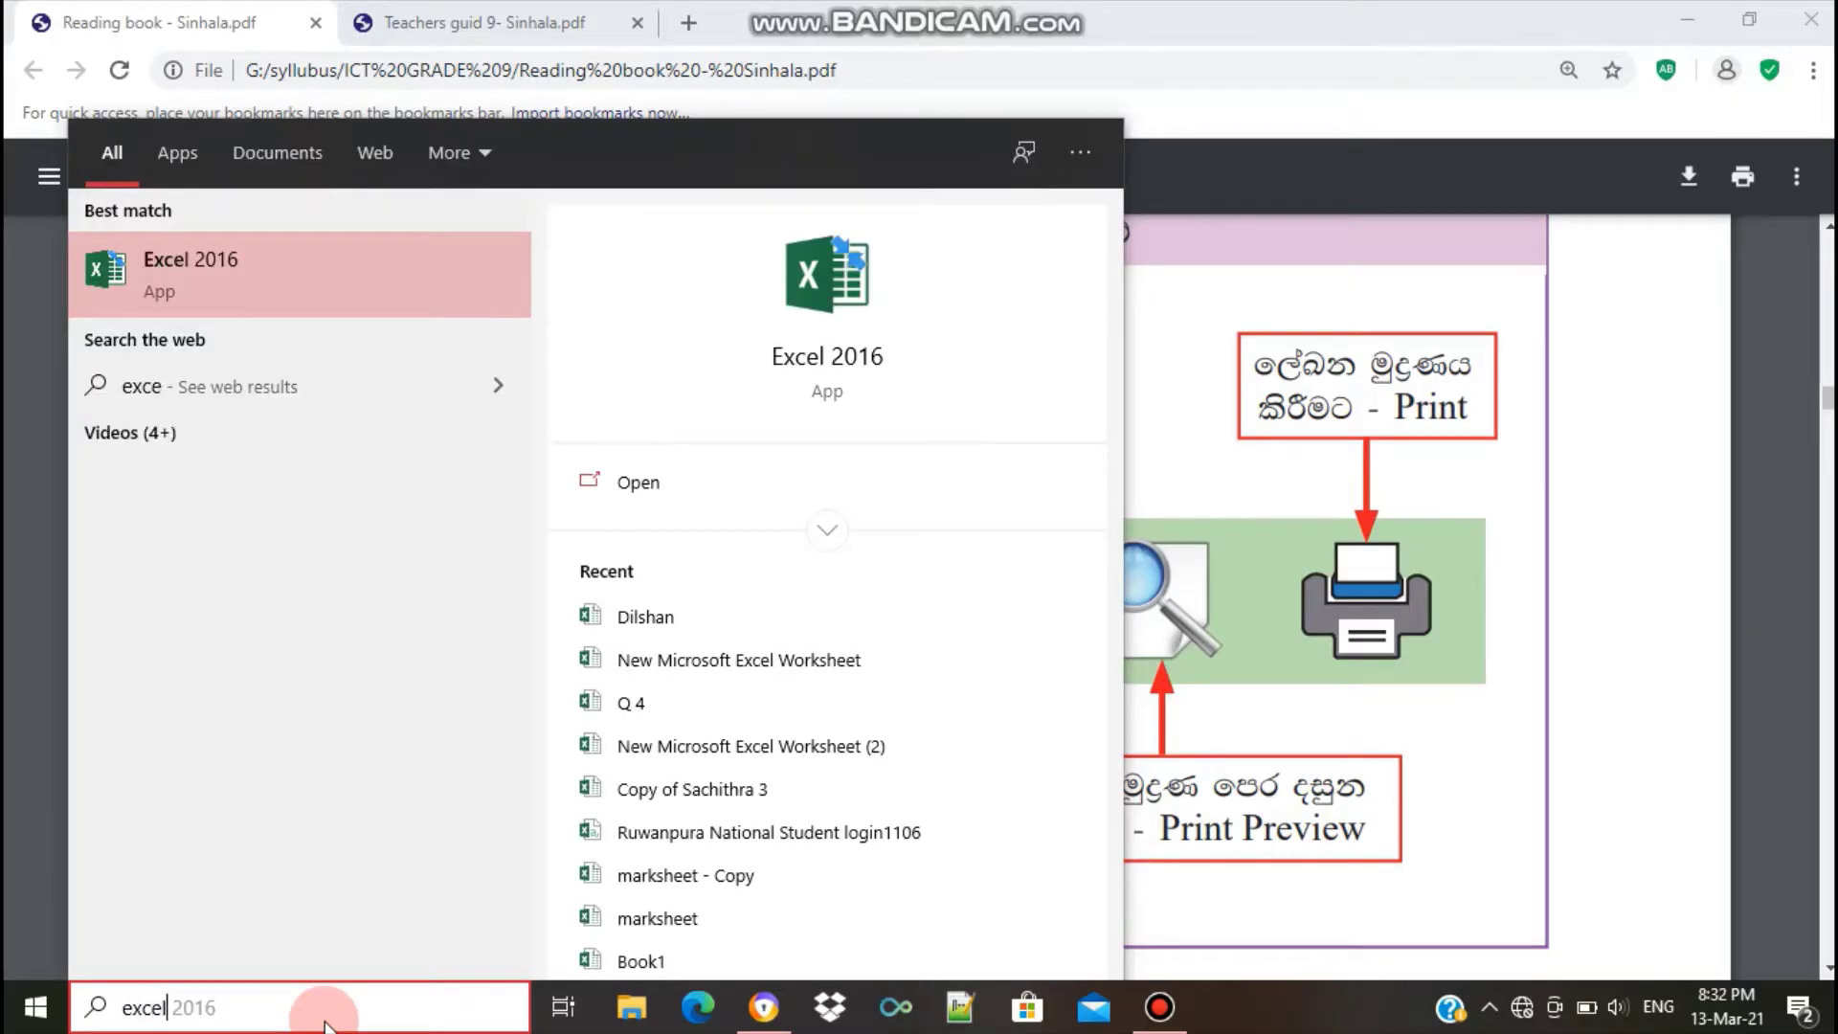
{"action": "type", "text": "l"}
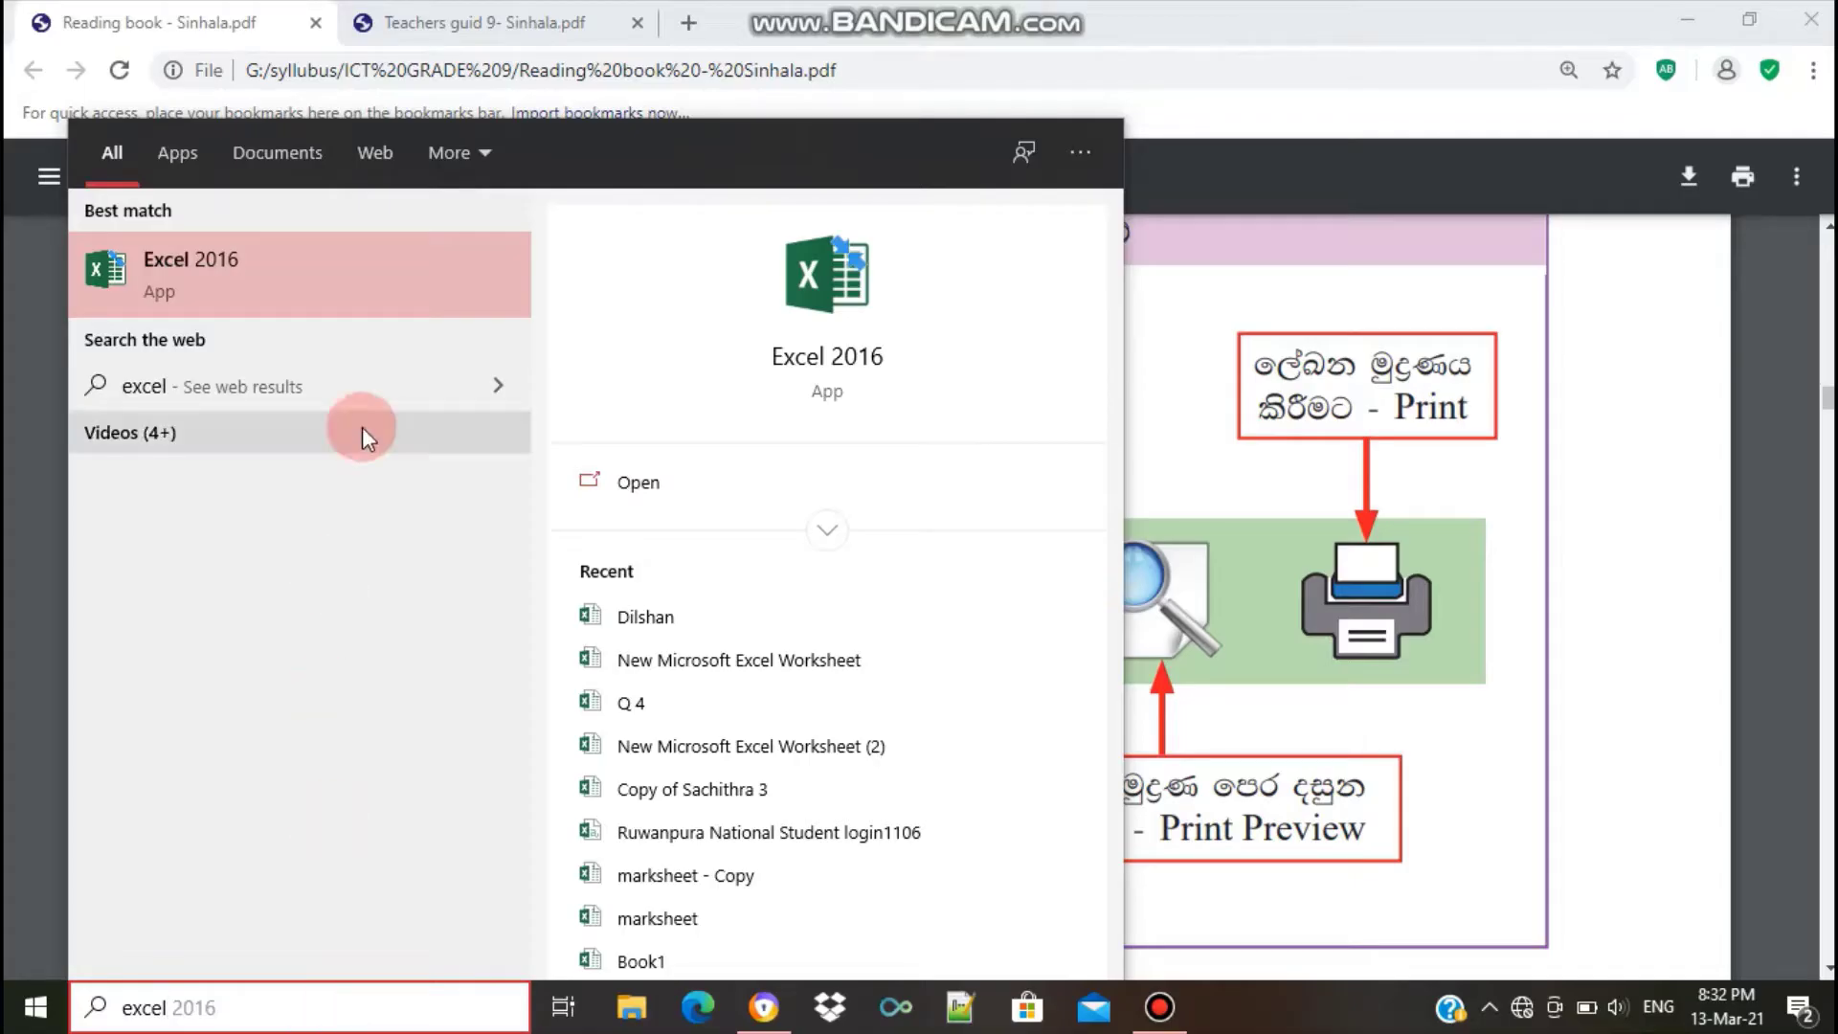
{"action": "left_click", "coordinate": [355, 266]}
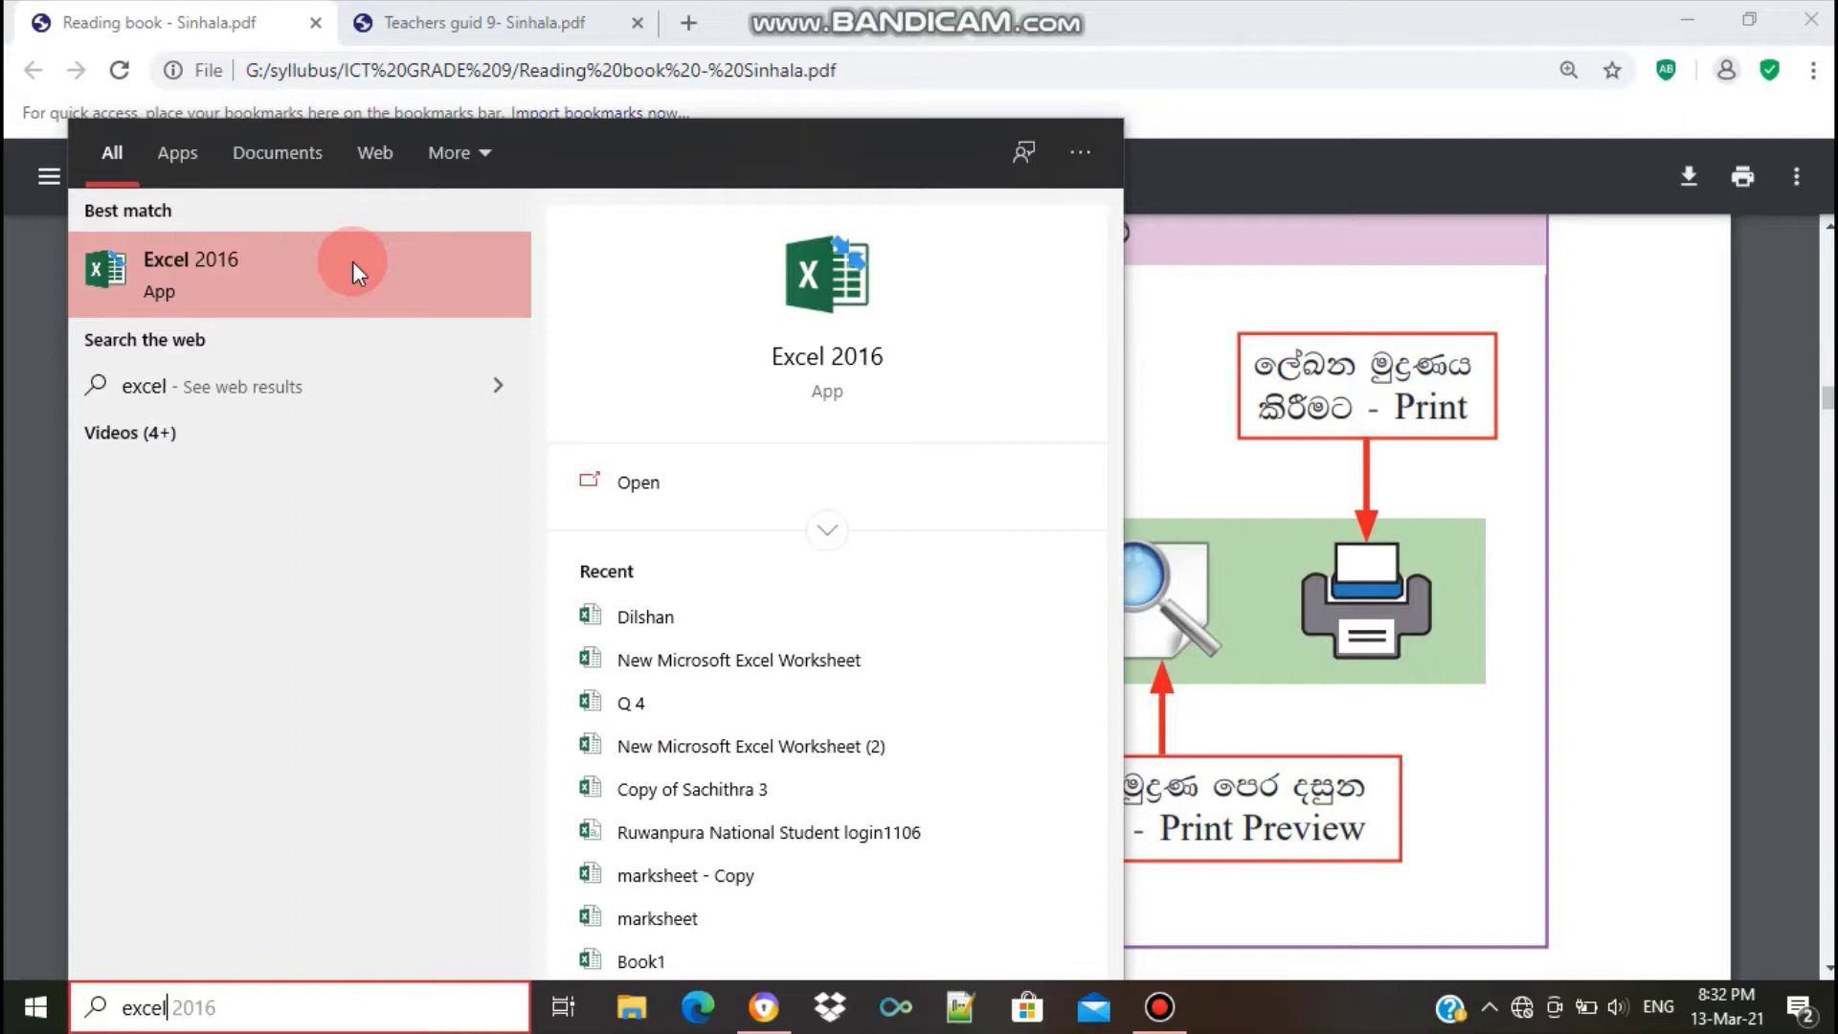
{"action": "left_click", "coordinate": [352, 261]}
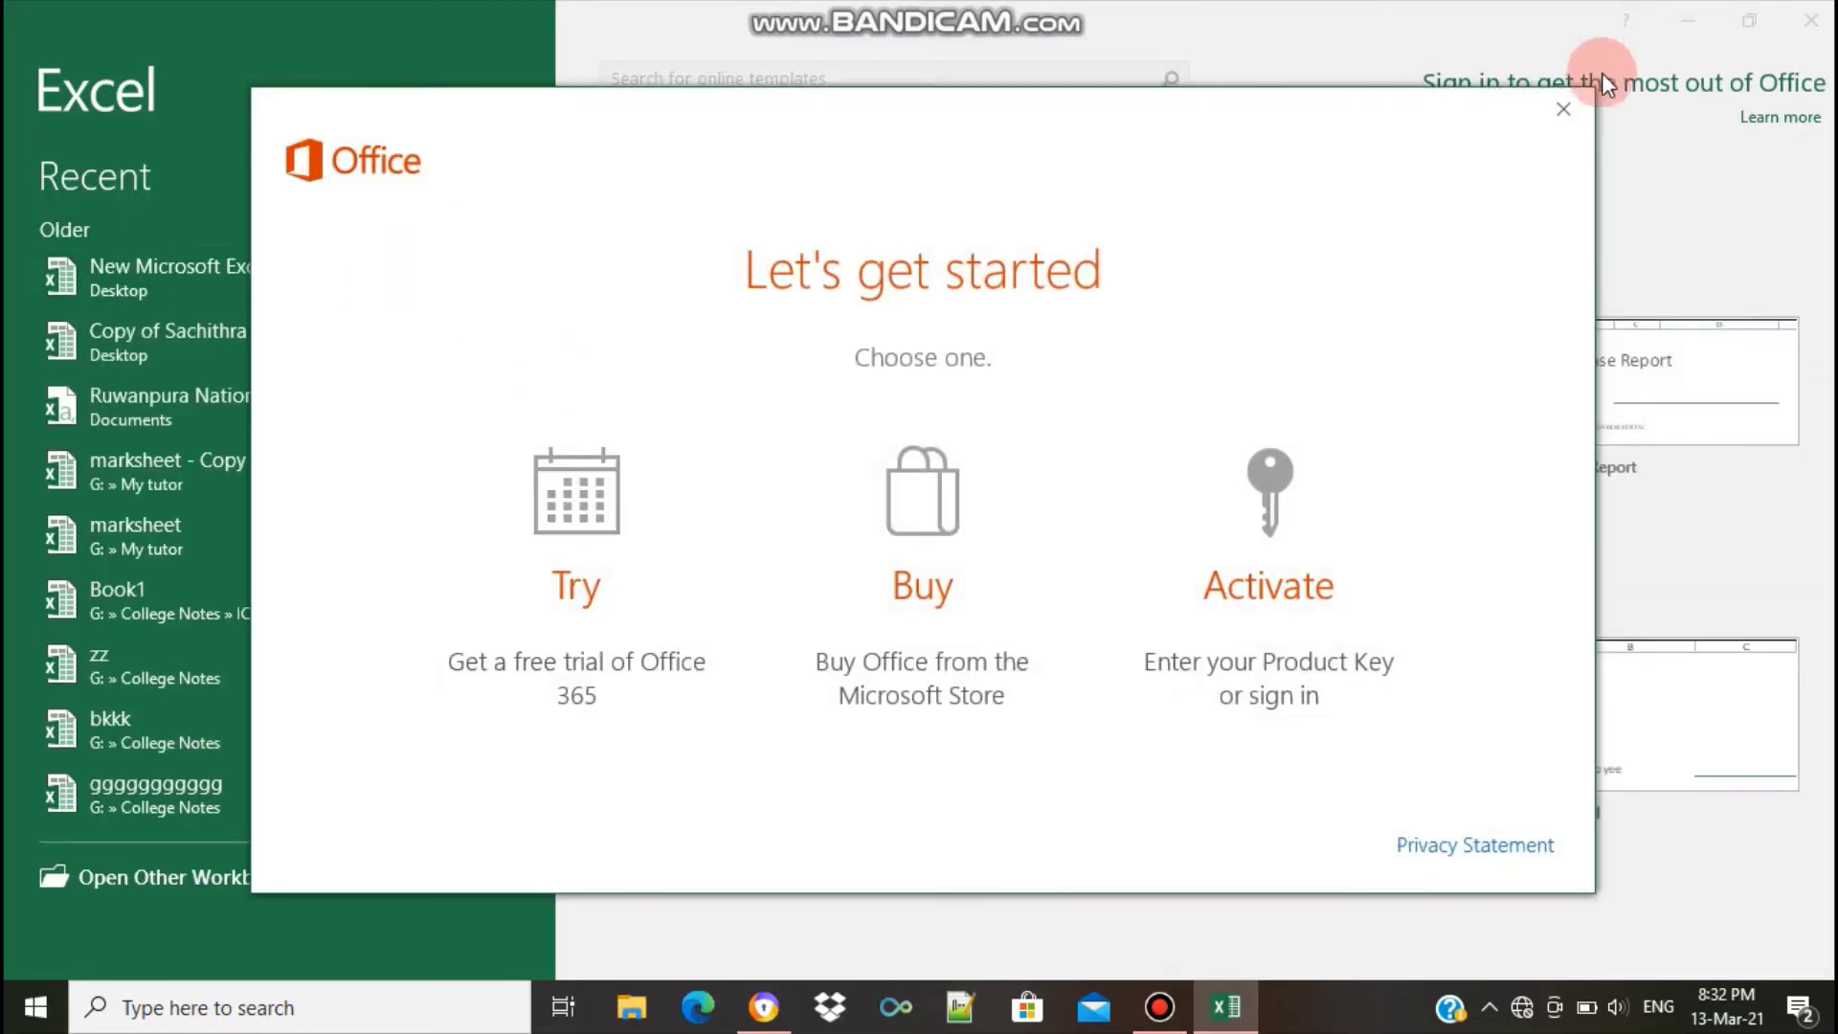
Dismiss the Office sign-up prompt, create a blank workbook and zoom the sheet to 190%
{"action": "left_click", "coordinate": [1566, 123]}
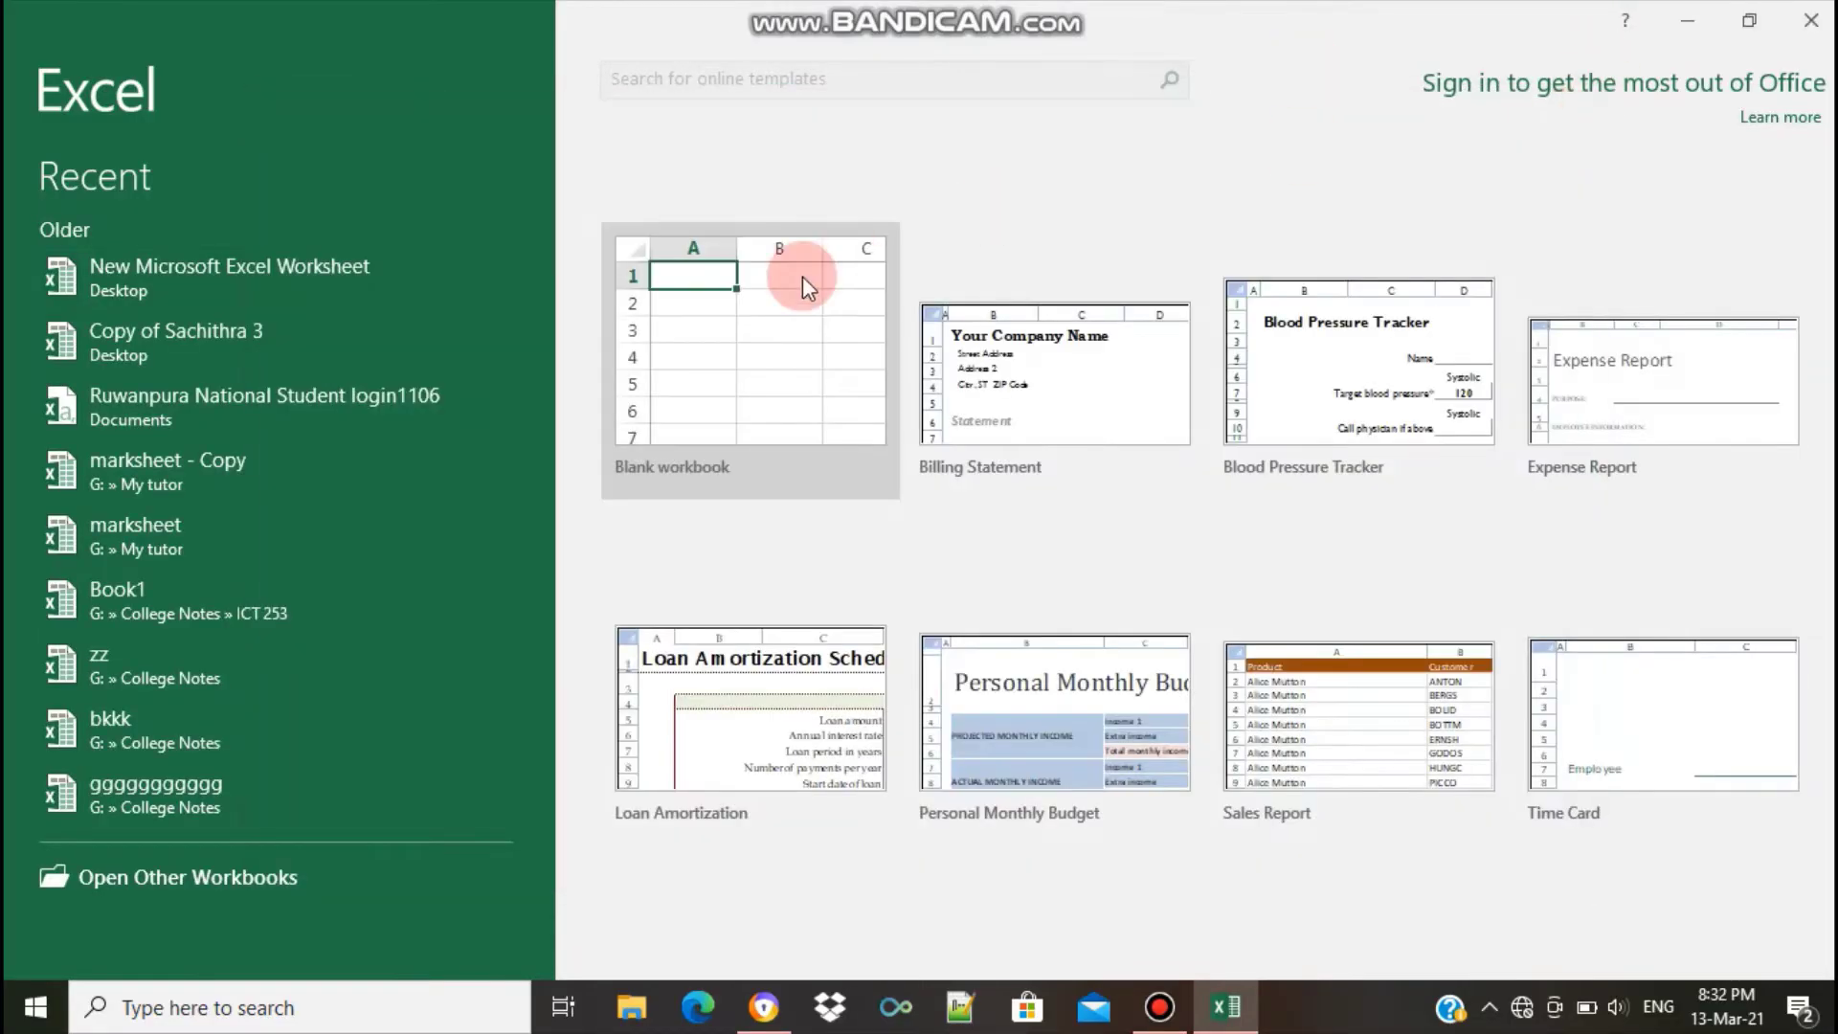
{"action": "left_click", "coordinate": [778, 331]}
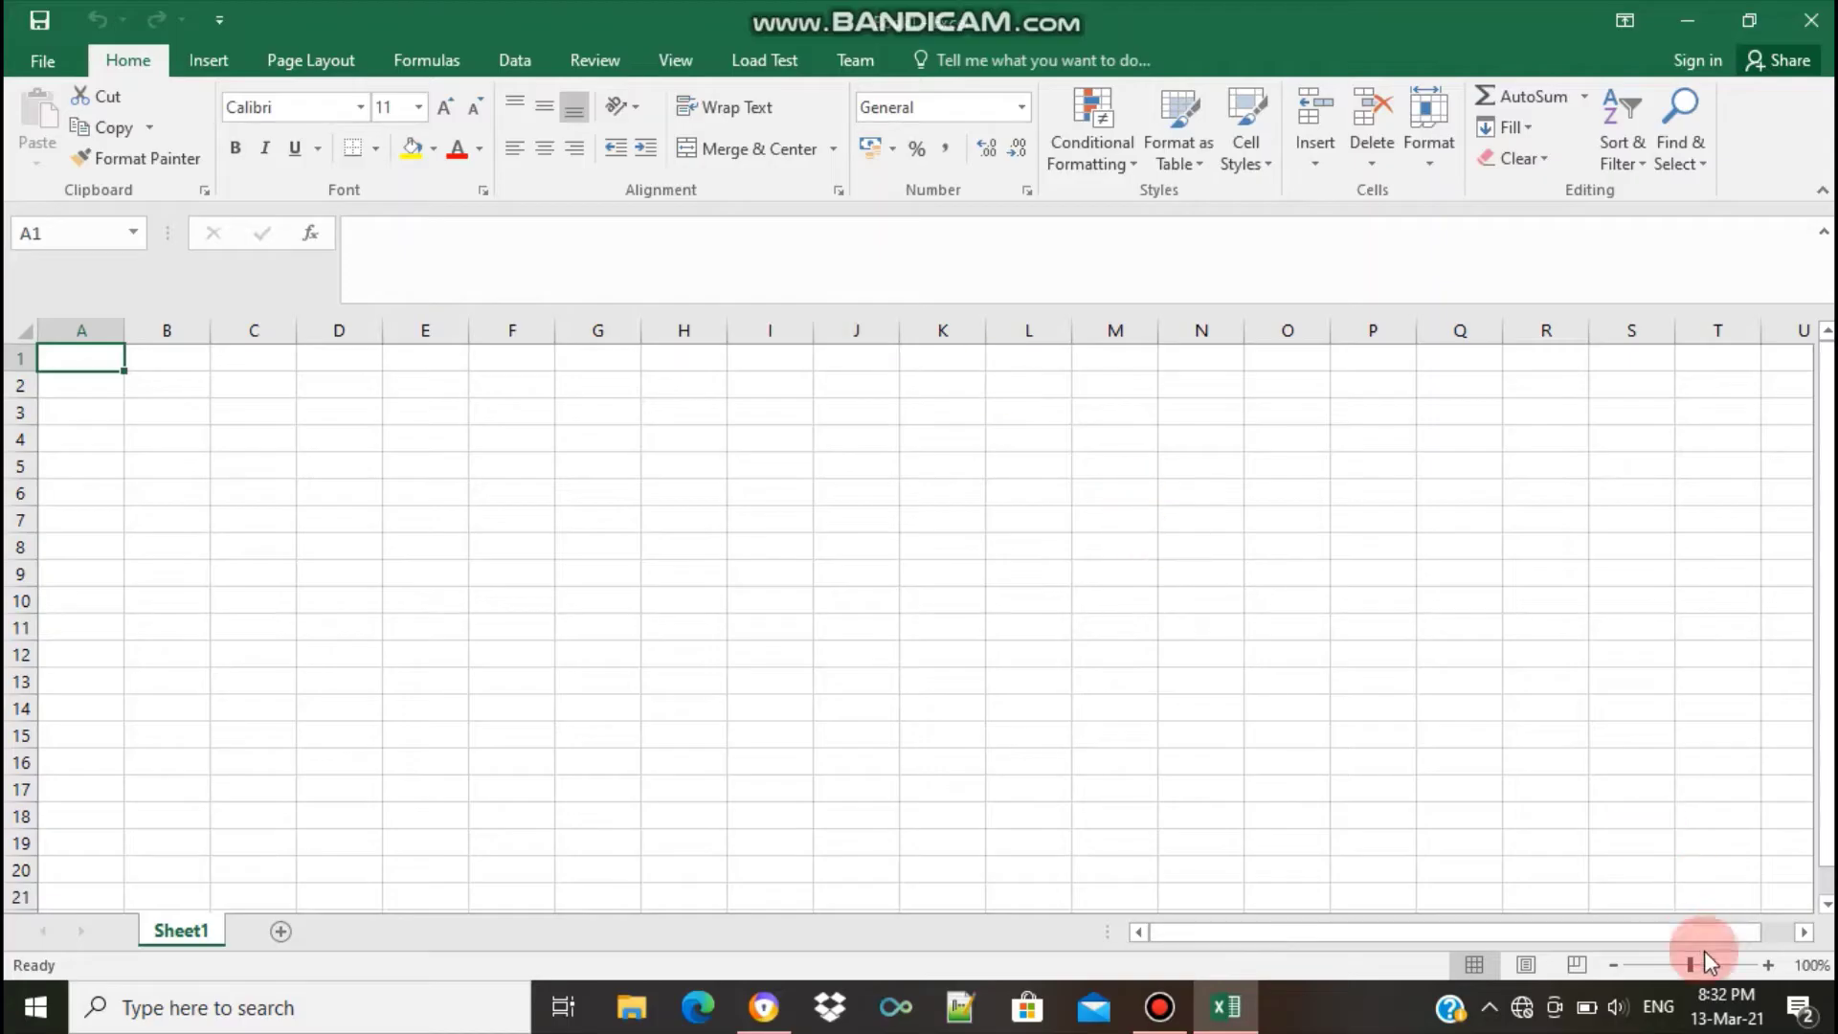
{"action": "left_click", "coordinate": [1768, 964]}
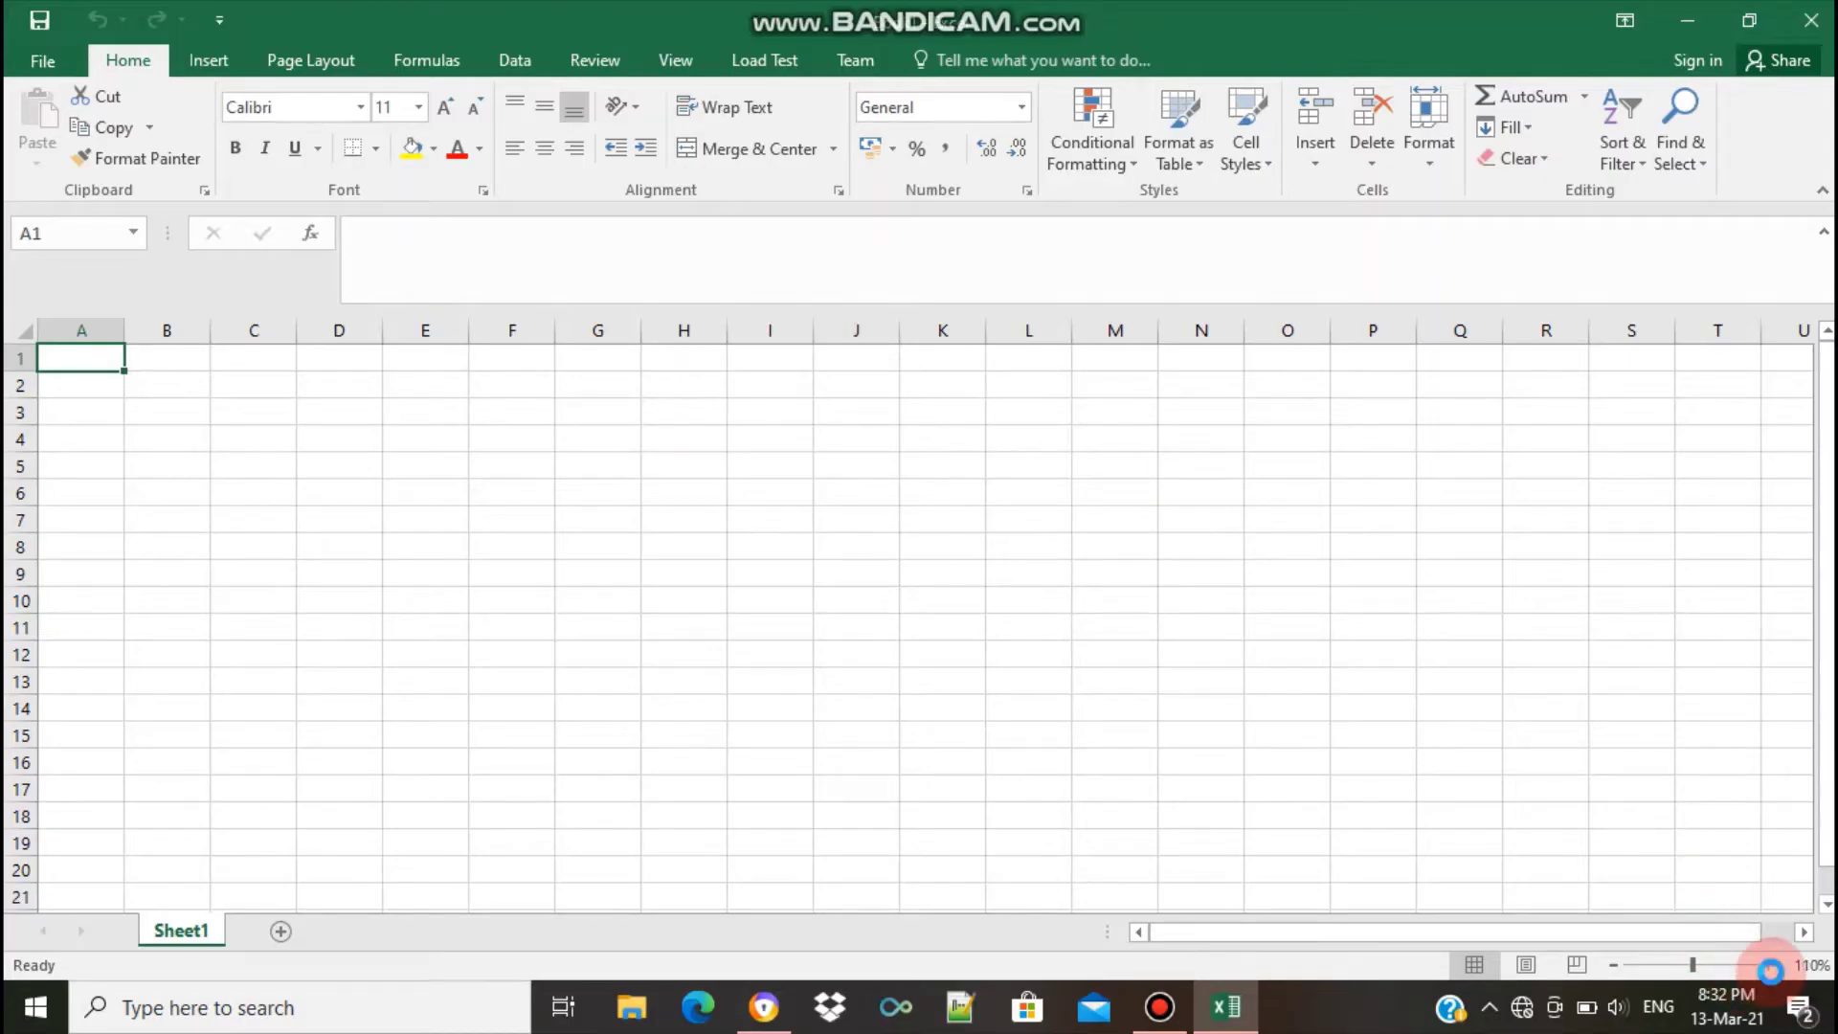
{"action": "left_click", "coordinate": [1768, 967]}
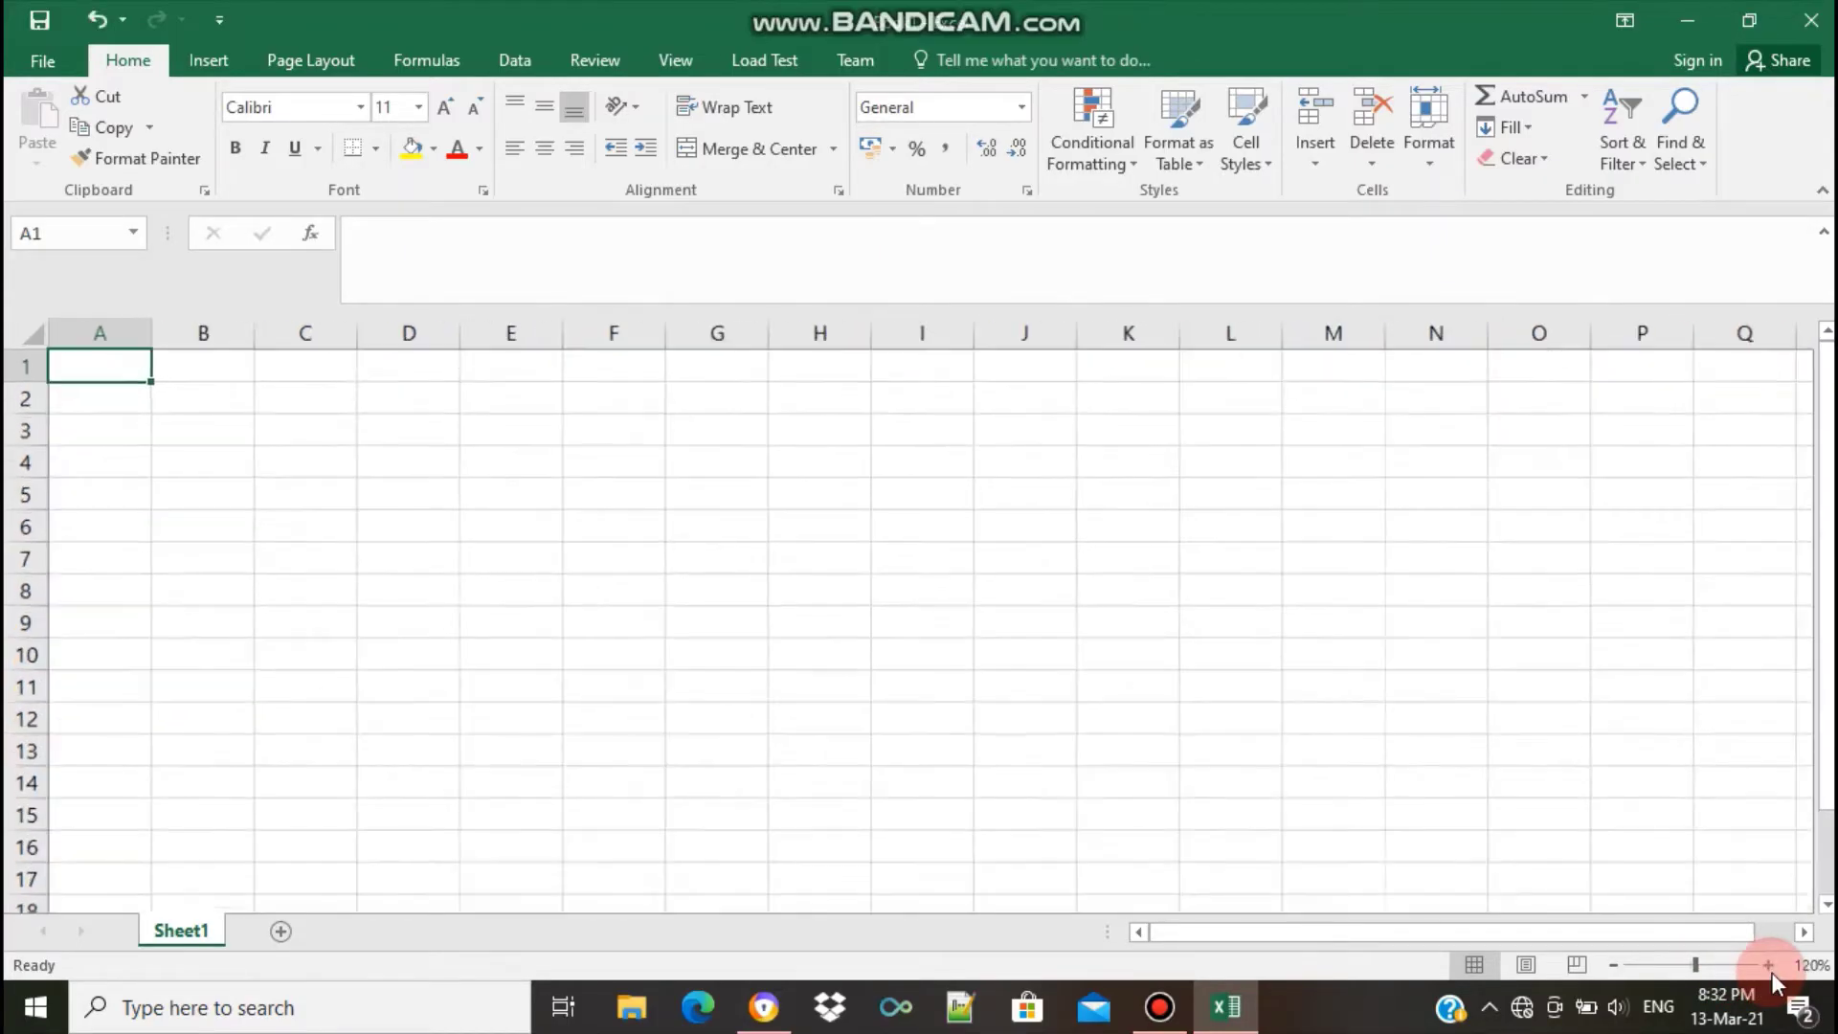
{"action": "left_click", "coordinate": [1769, 966]}
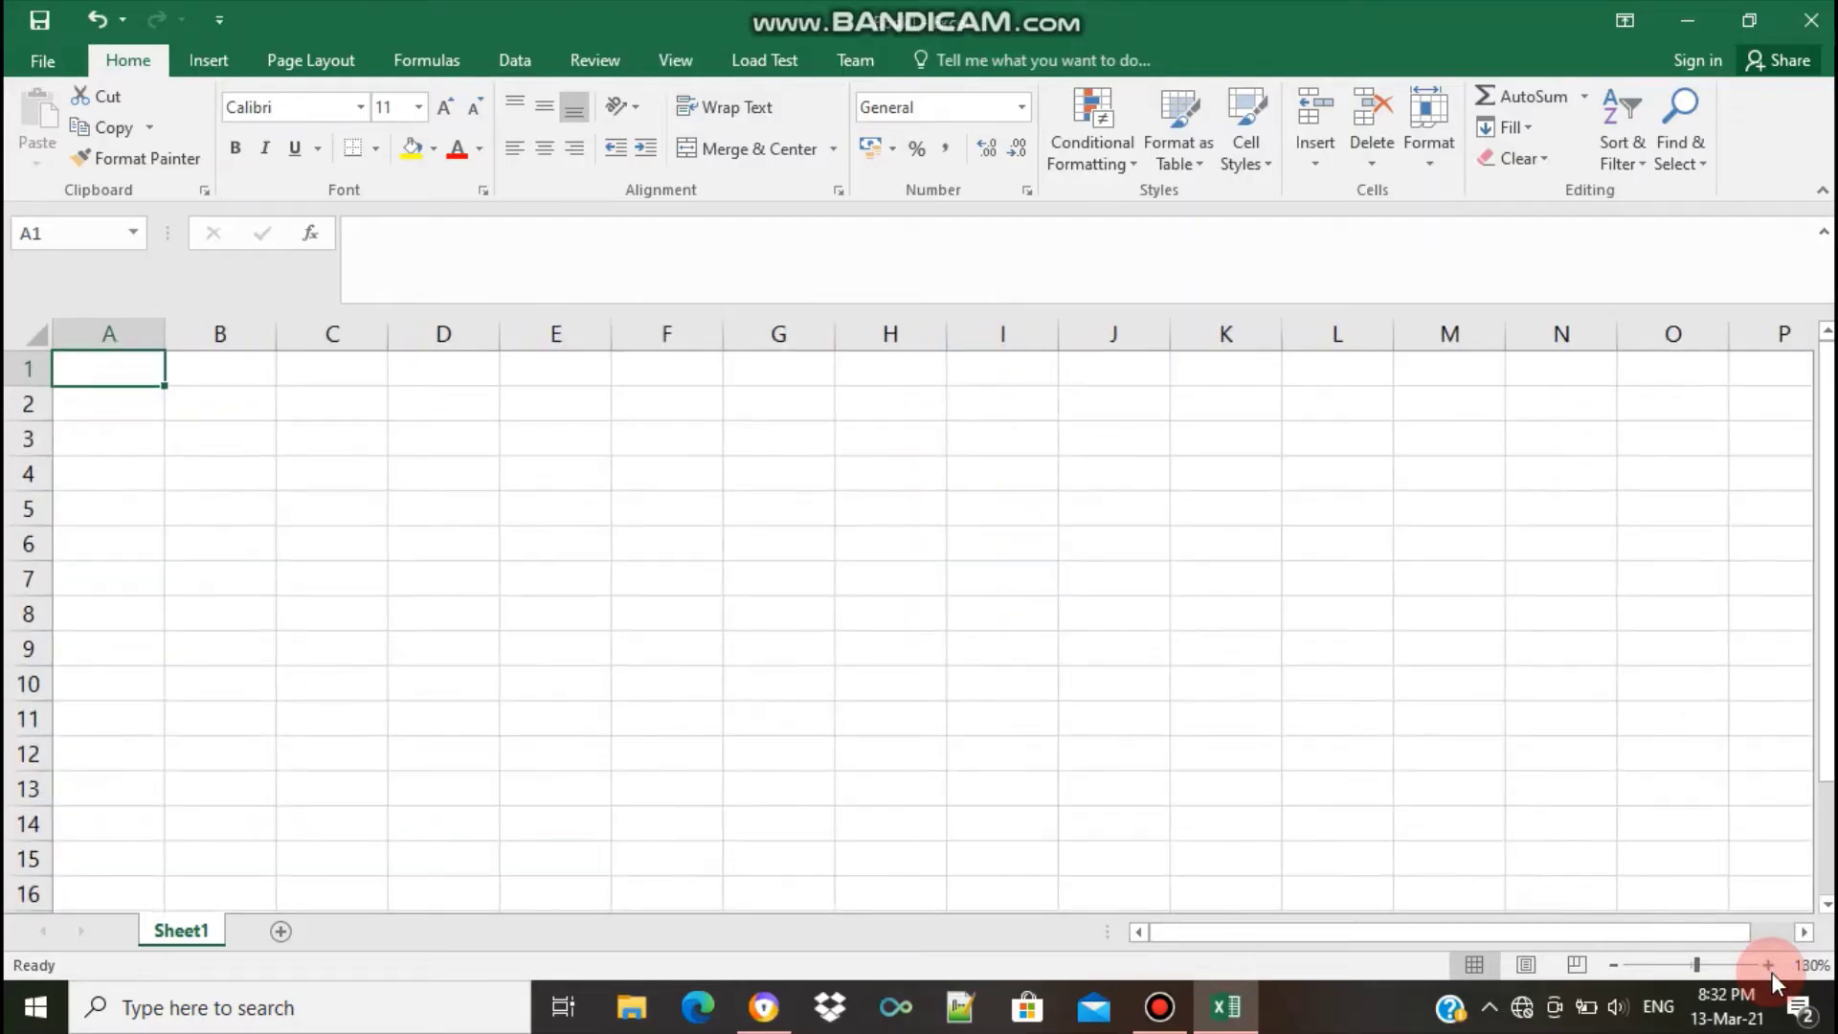
{"action": "left_click", "coordinate": [1768, 964]}
{"action": "left_click", "coordinate": [1768, 965]}
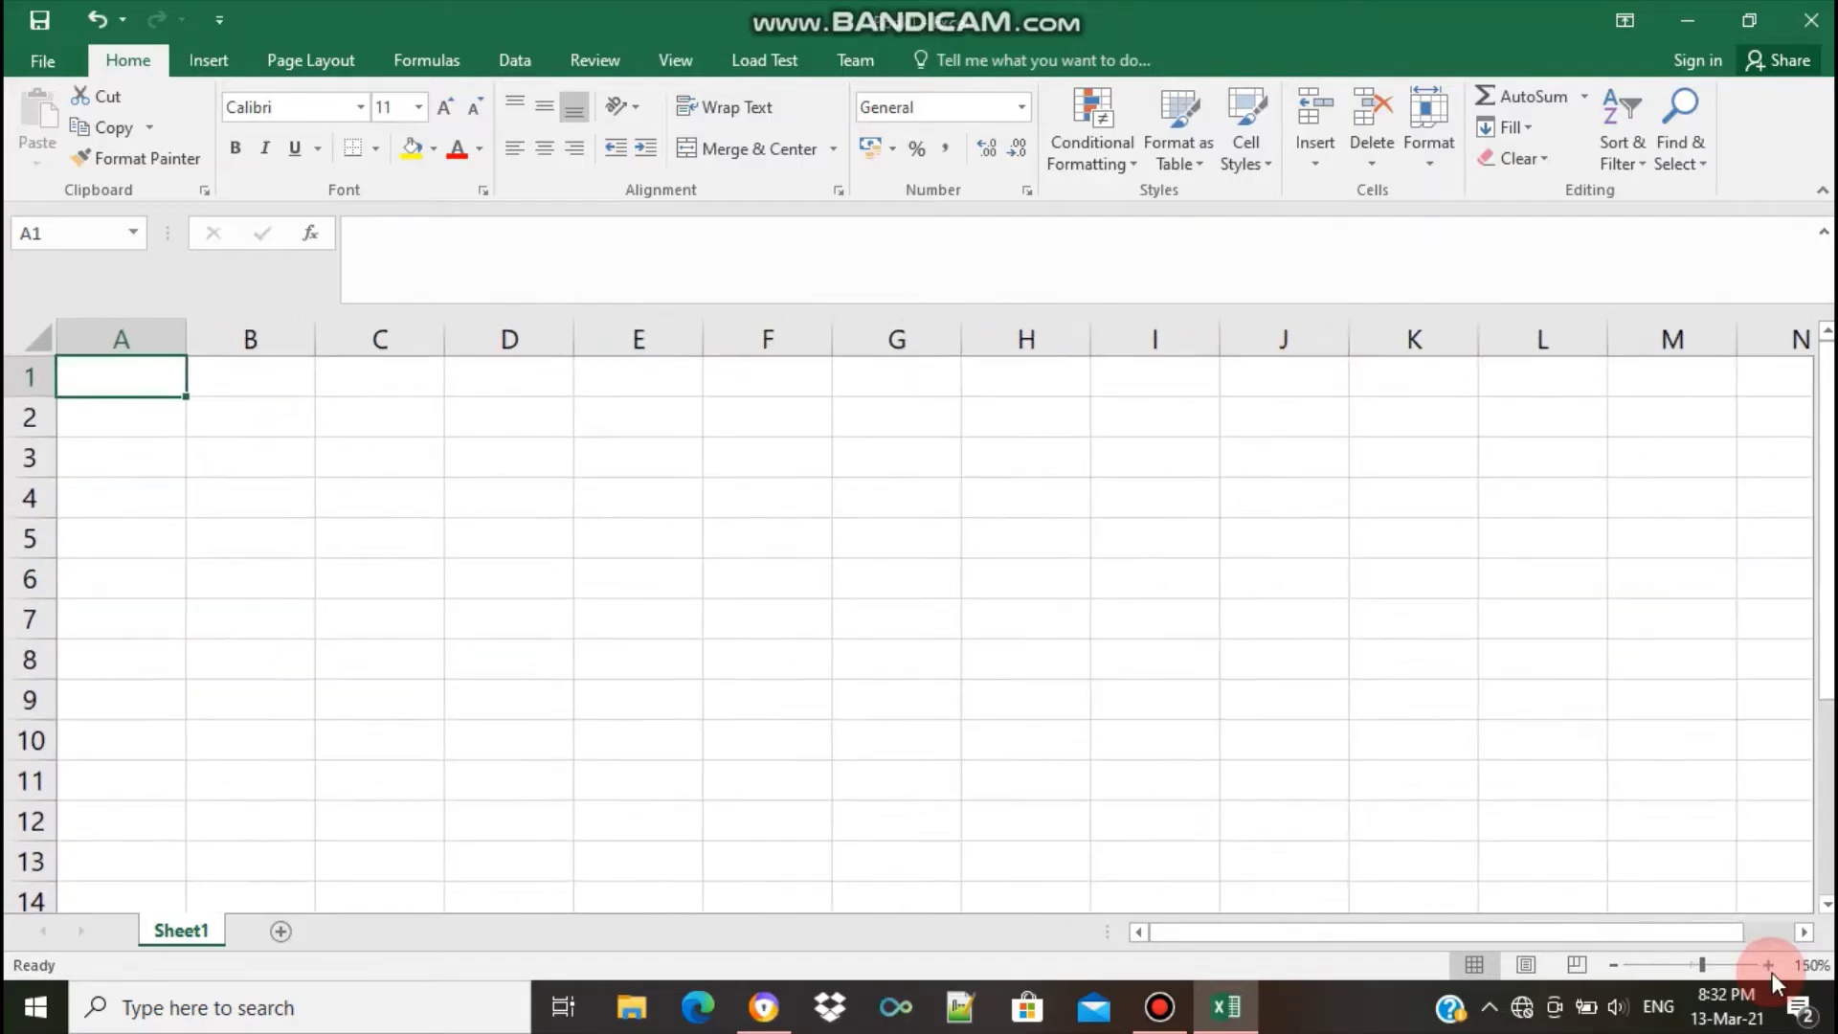
{"action": "left_click", "coordinate": [1769, 965]}
{"action": "left_click", "coordinate": [1769, 964]}
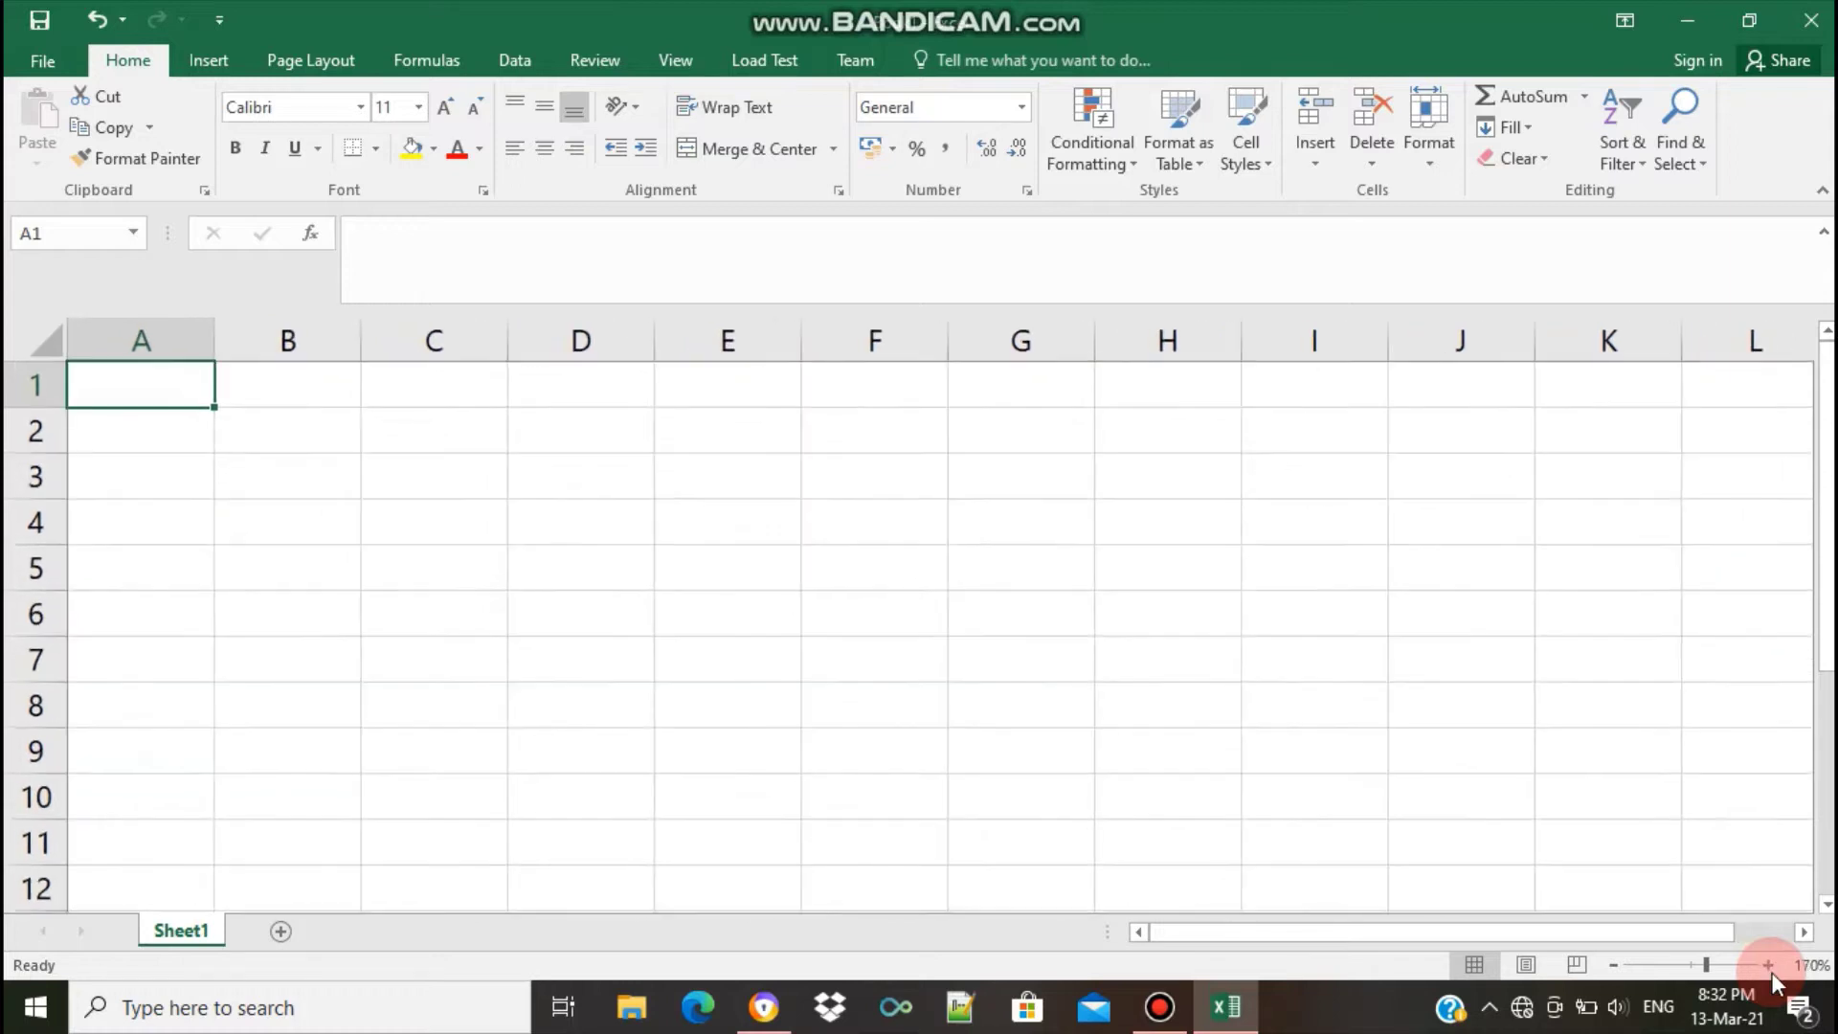
{"action": "left_click", "coordinate": [1768, 965]}
{"action": "left_click", "coordinate": [1768, 965]}
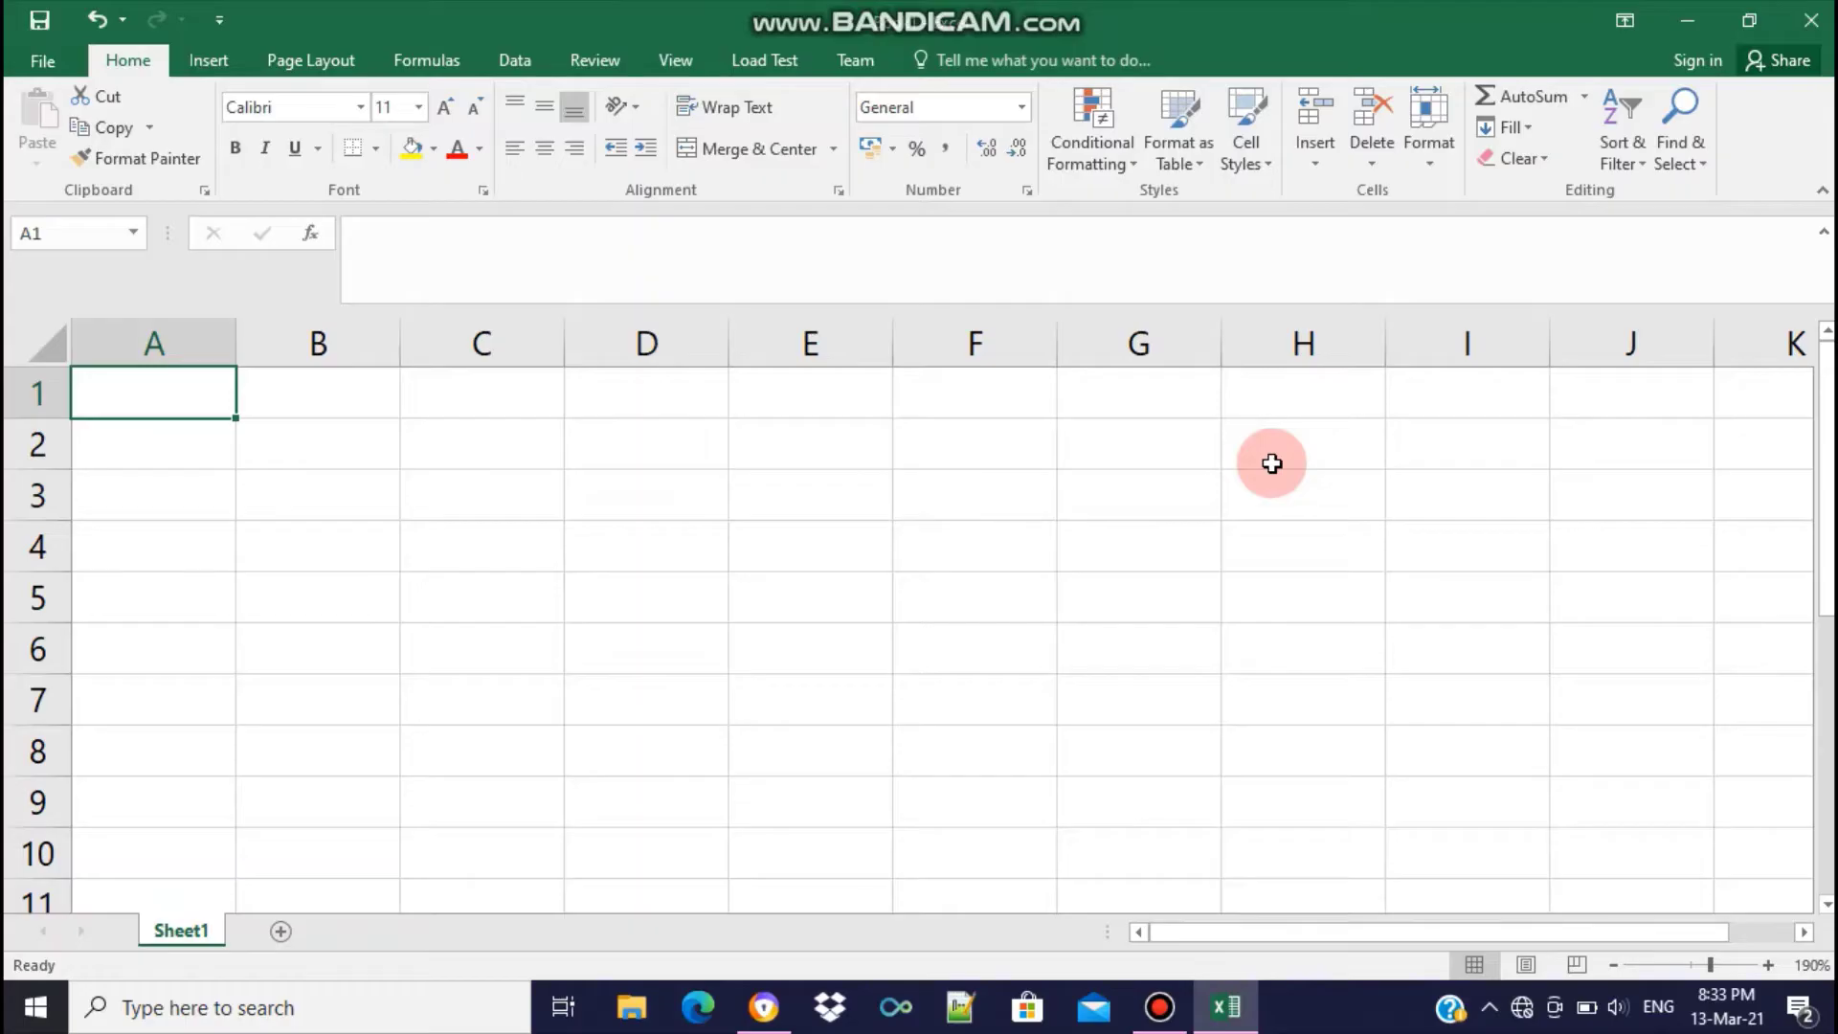
Look through the Insert, File, Home, Page Layout and Formulas ribbon tabs, ending on Home
{"action": "left_click", "coordinate": [203, 58]}
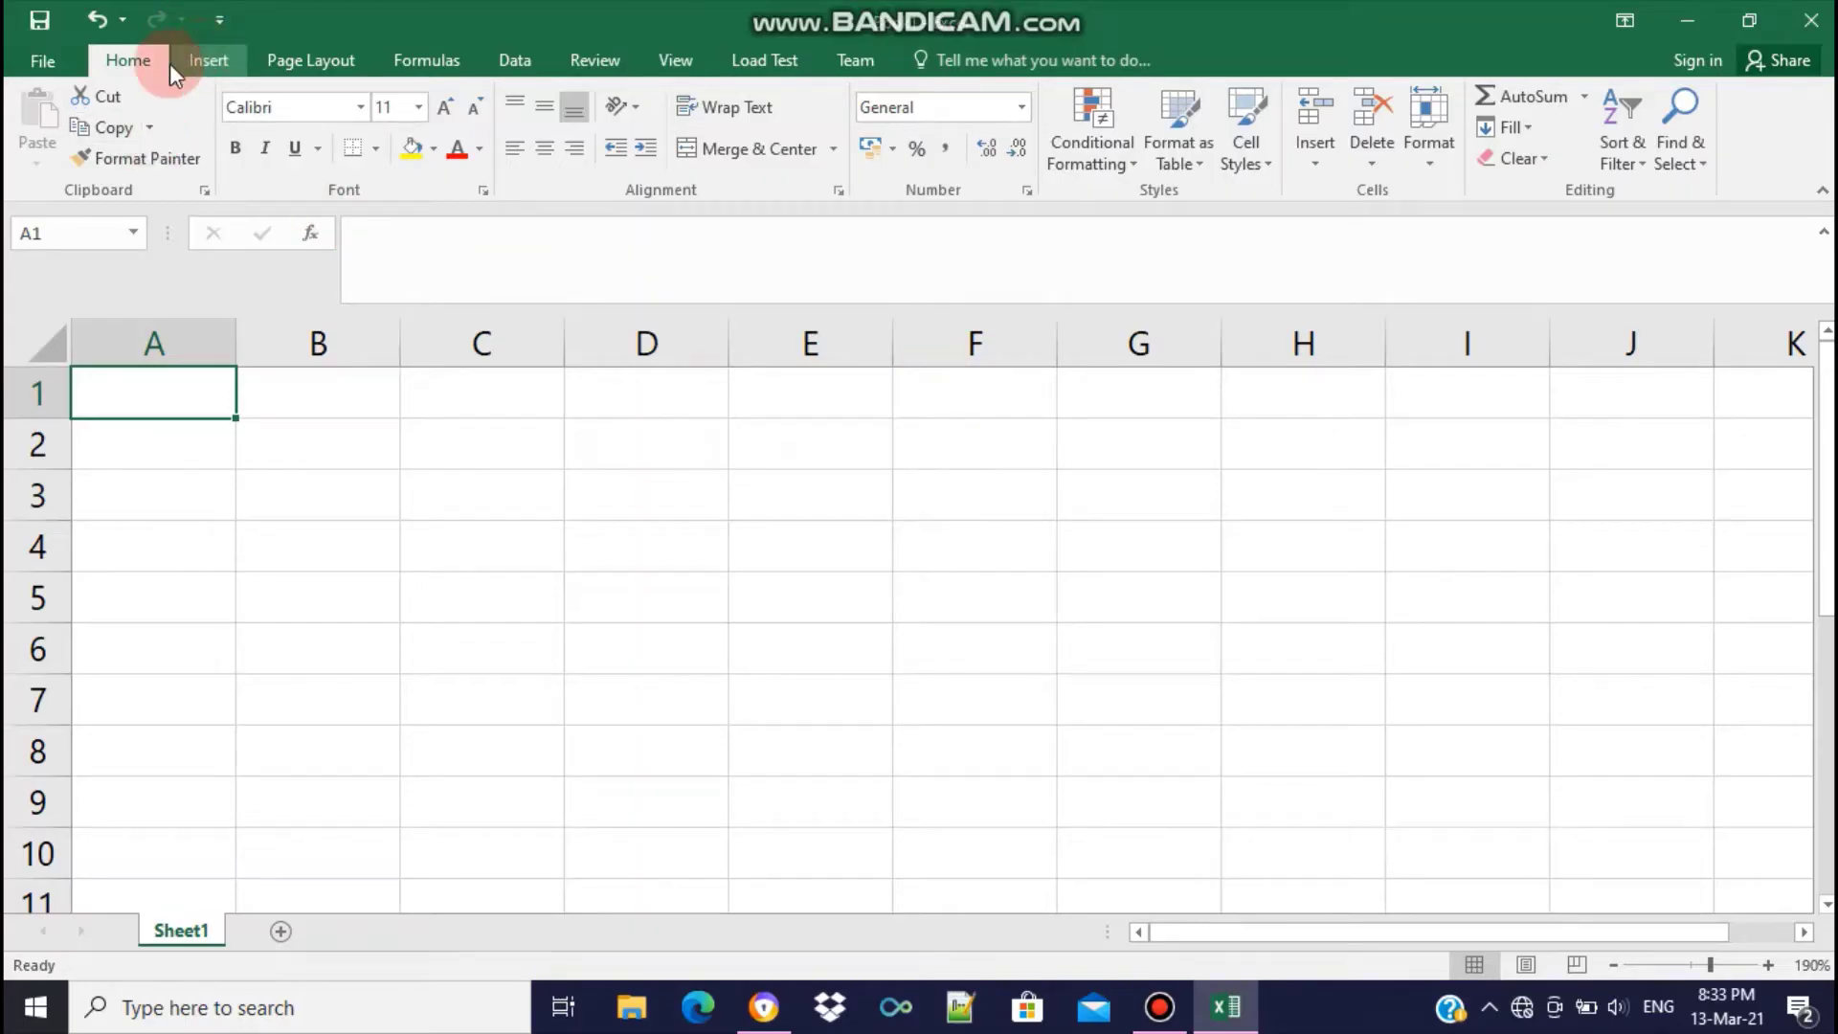
{"action": "left_click", "coordinate": [48, 67]}
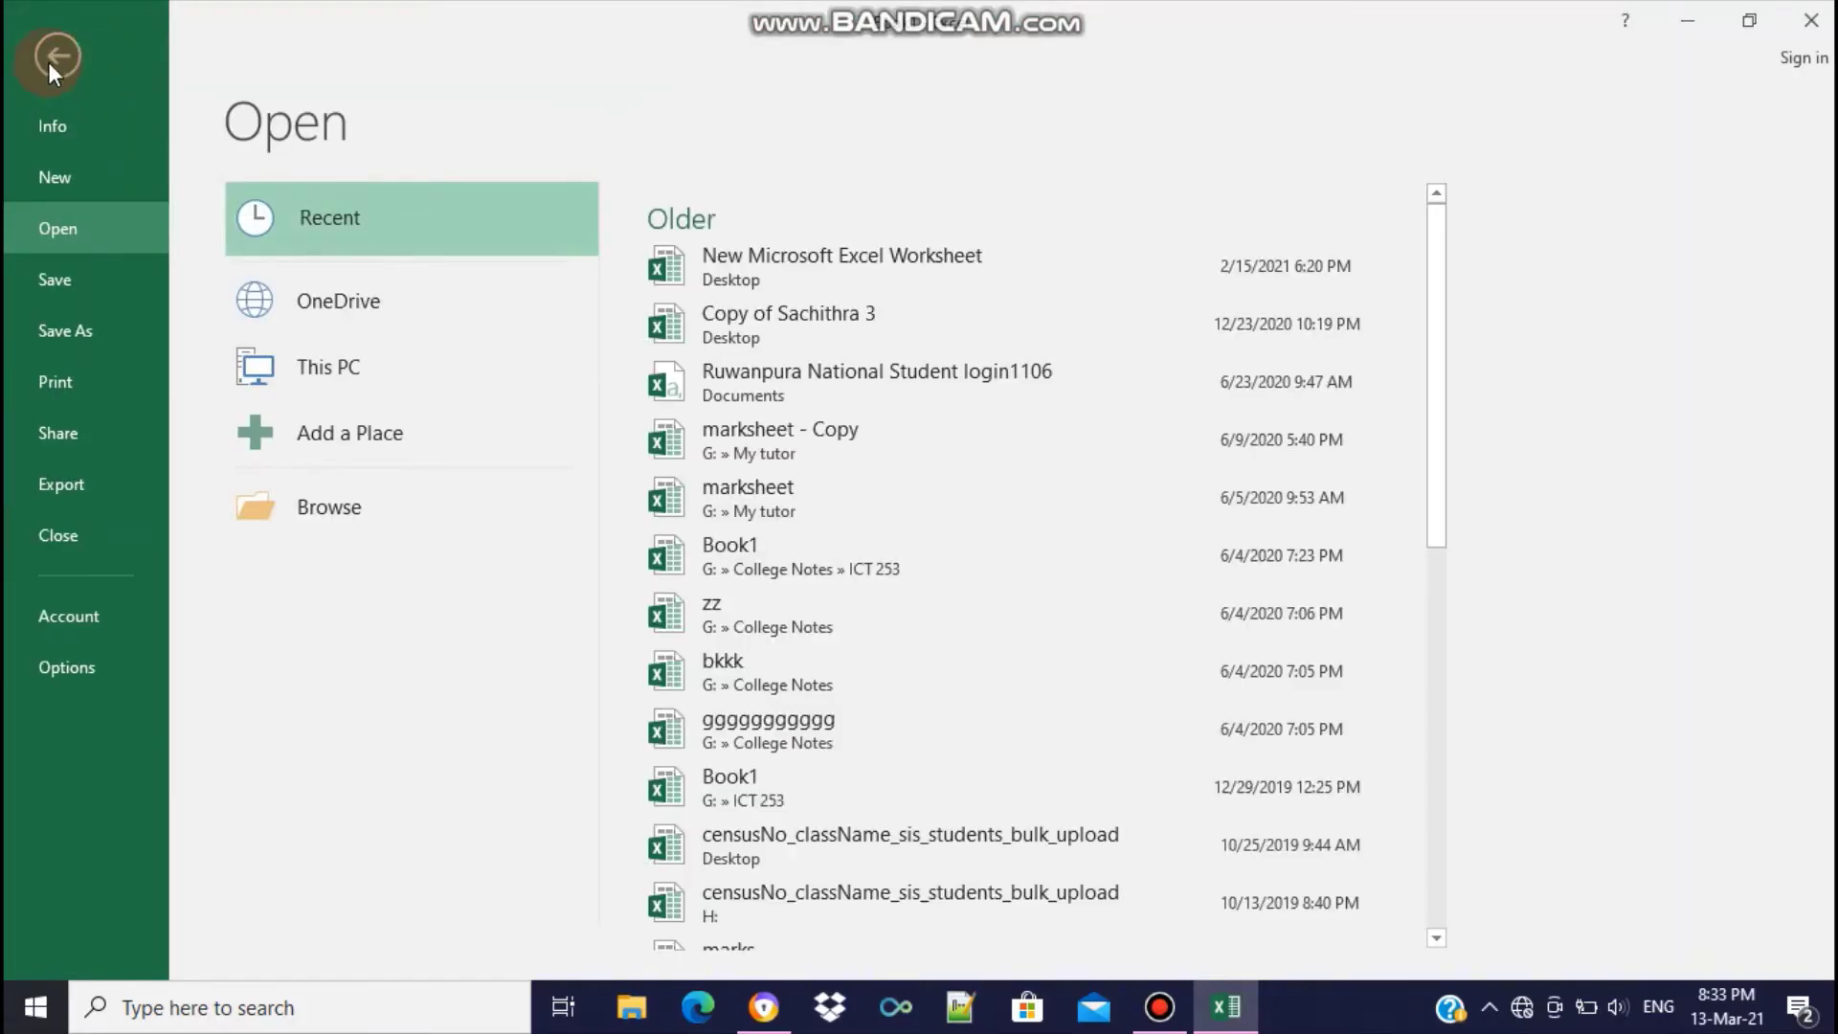
{"action": "left_click", "coordinate": [48, 59]}
{"action": "left_click", "coordinate": [162, 62]}
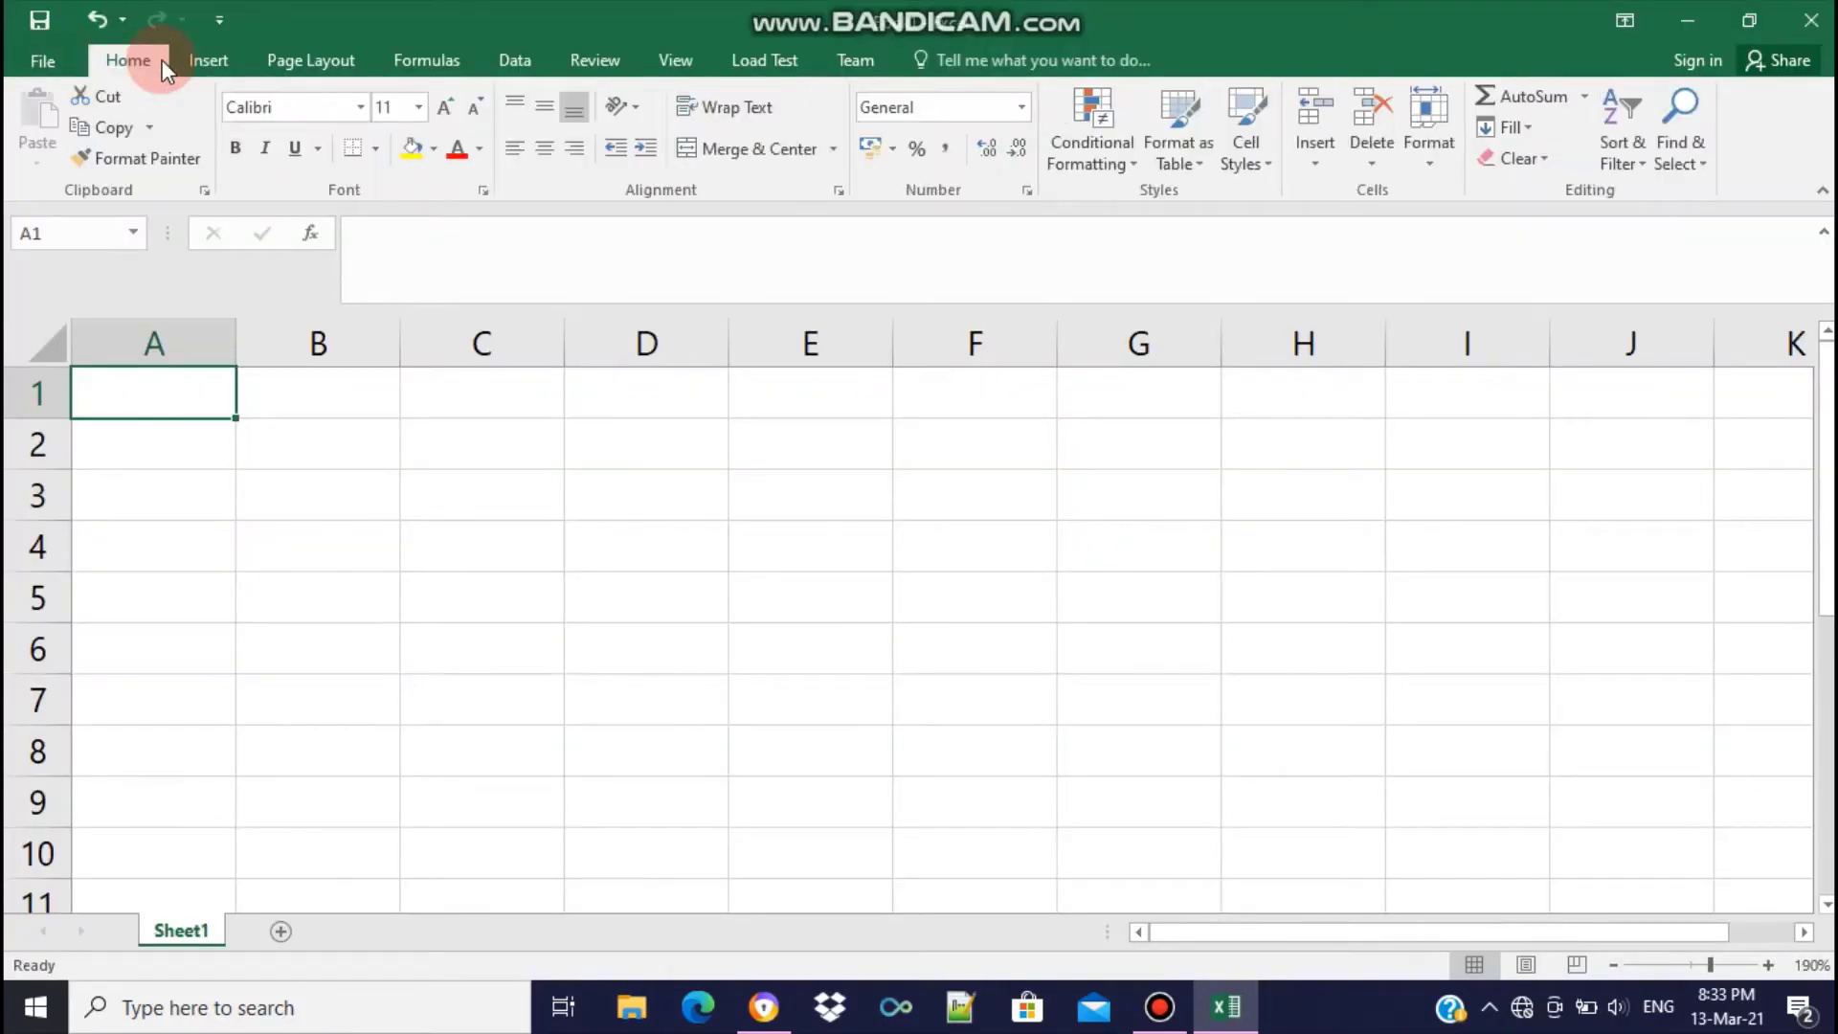
{"action": "left_click", "coordinate": [236, 55]}
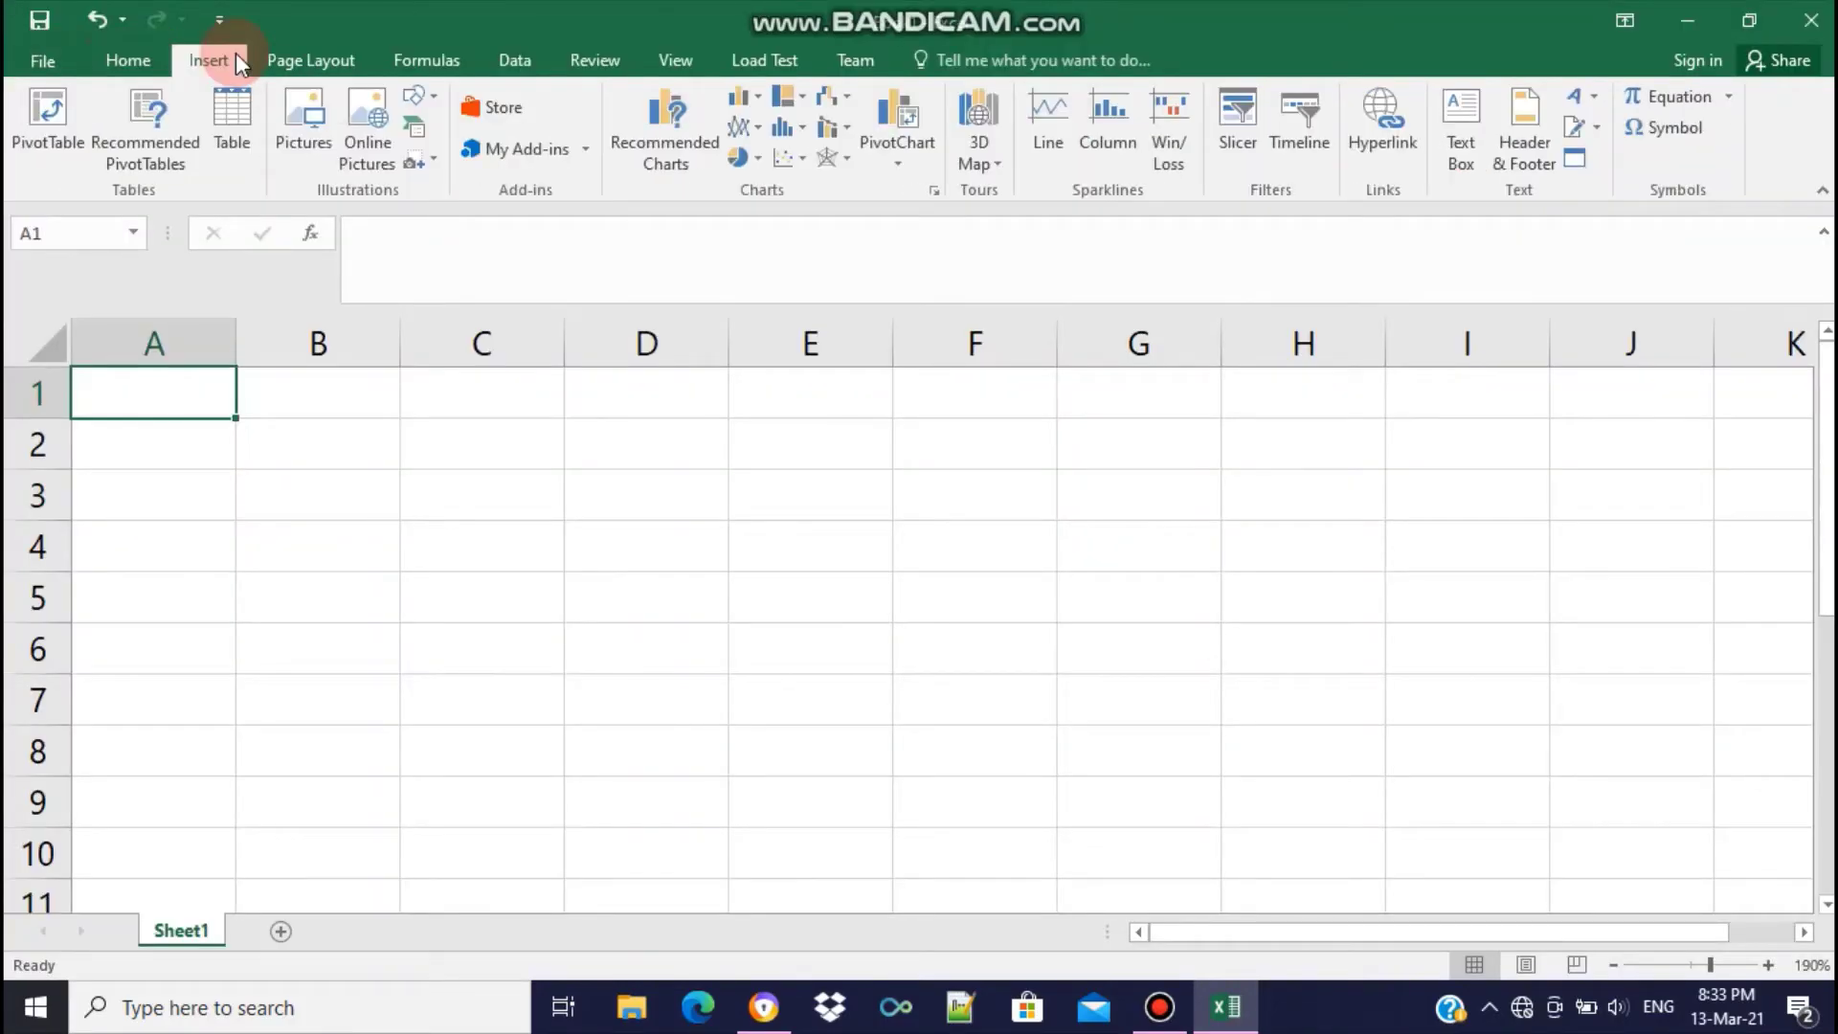
{"action": "left_click", "coordinate": [296, 57]}
{"action": "left_click", "coordinate": [427, 61]}
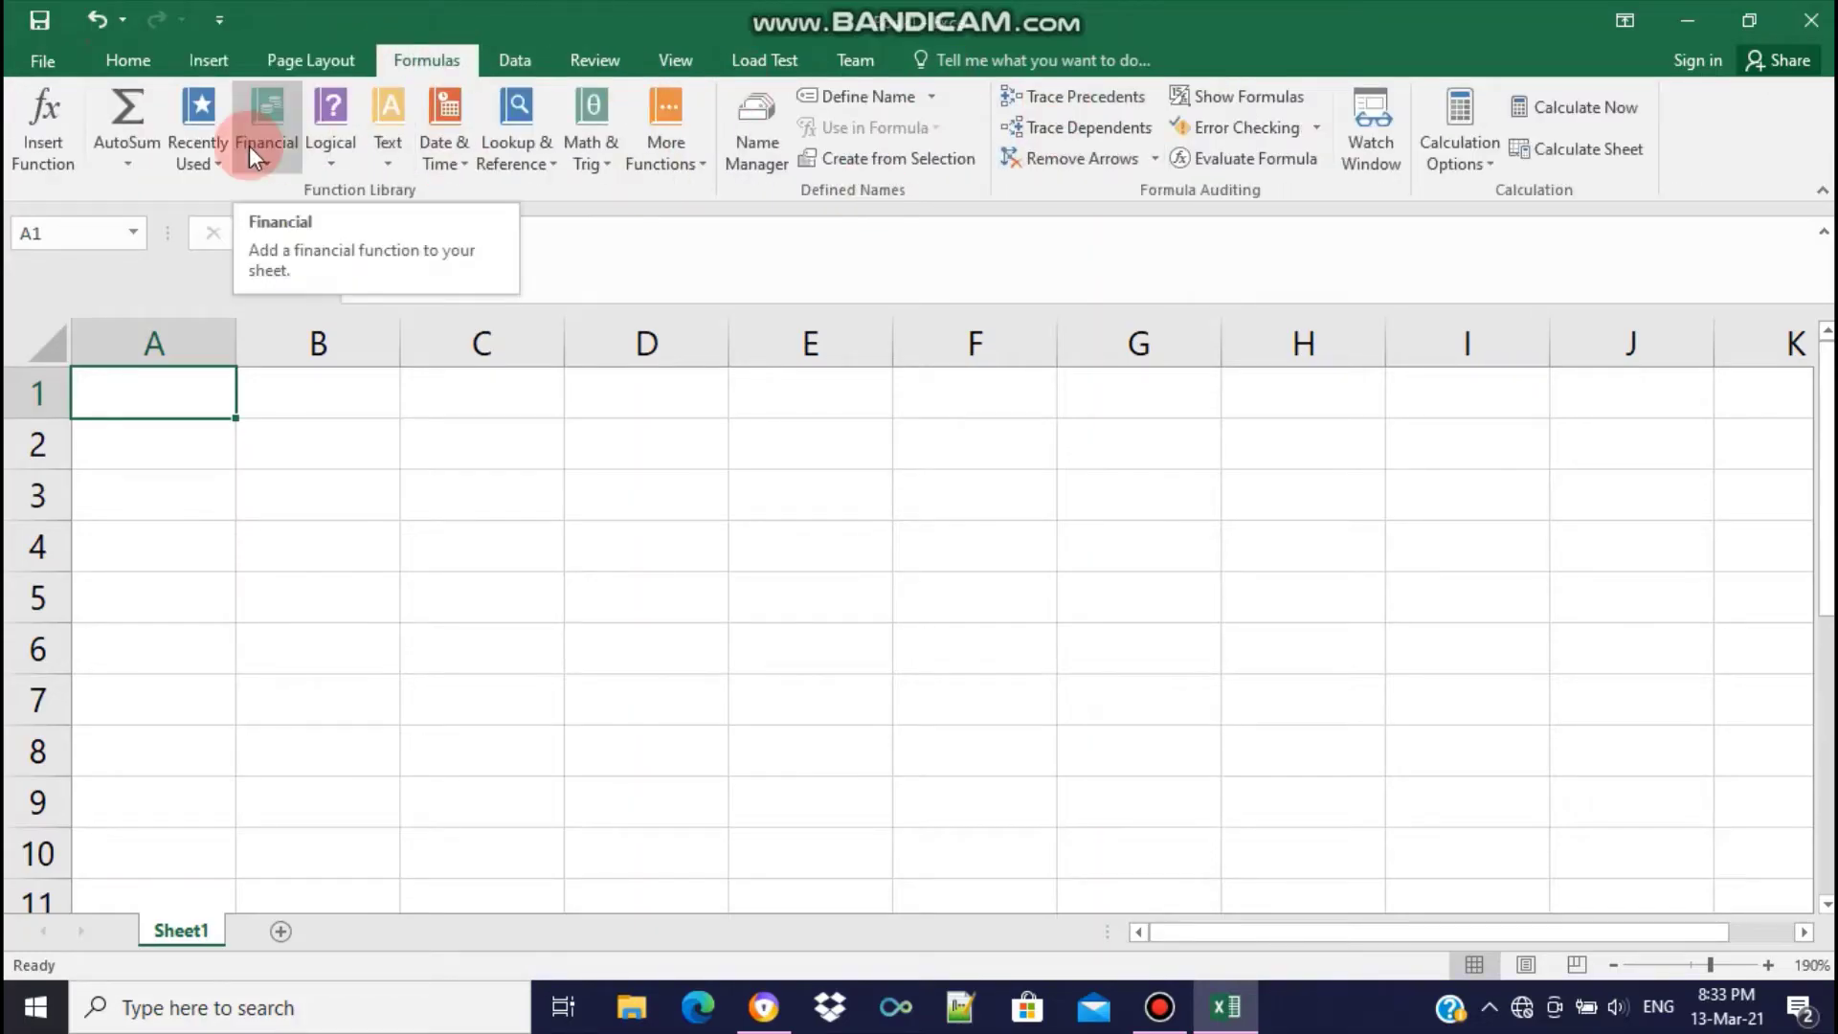
{"action": "left_click", "coordinate": [115, 63]}
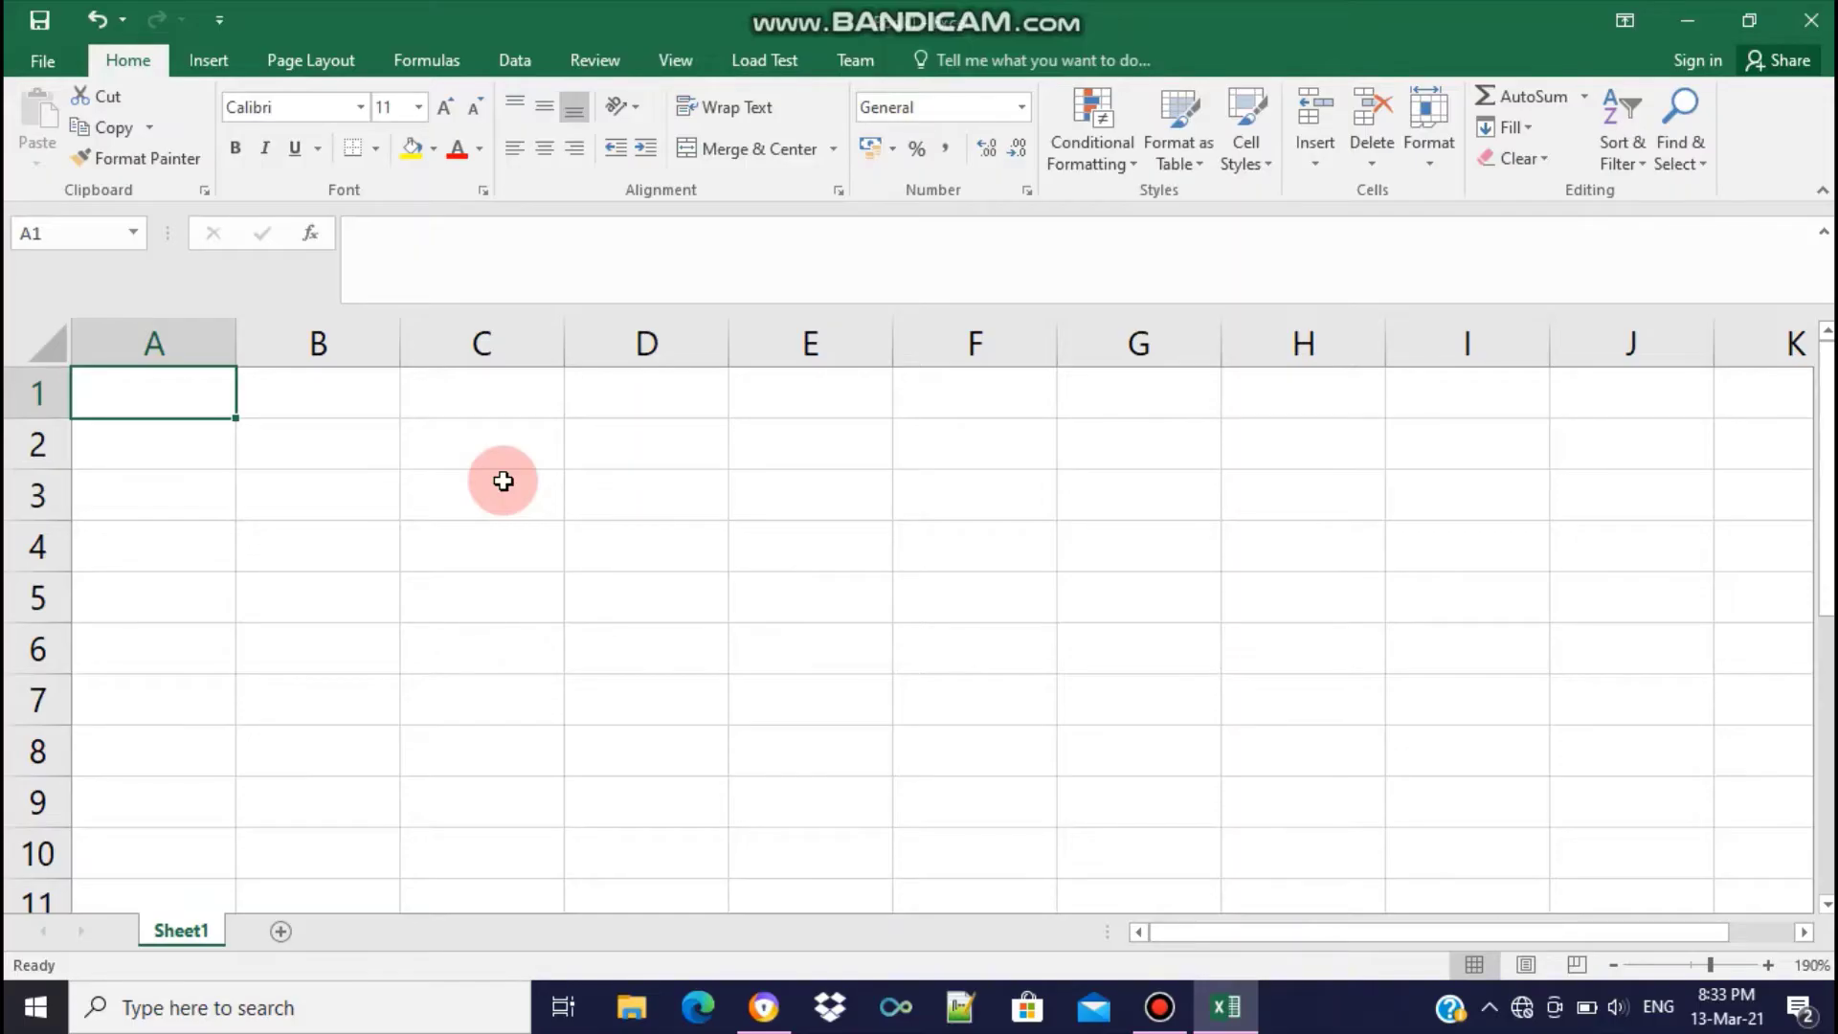
Create a new blank workbook from File > New
{"action": "left_click", "coordinate": [66, 53]}
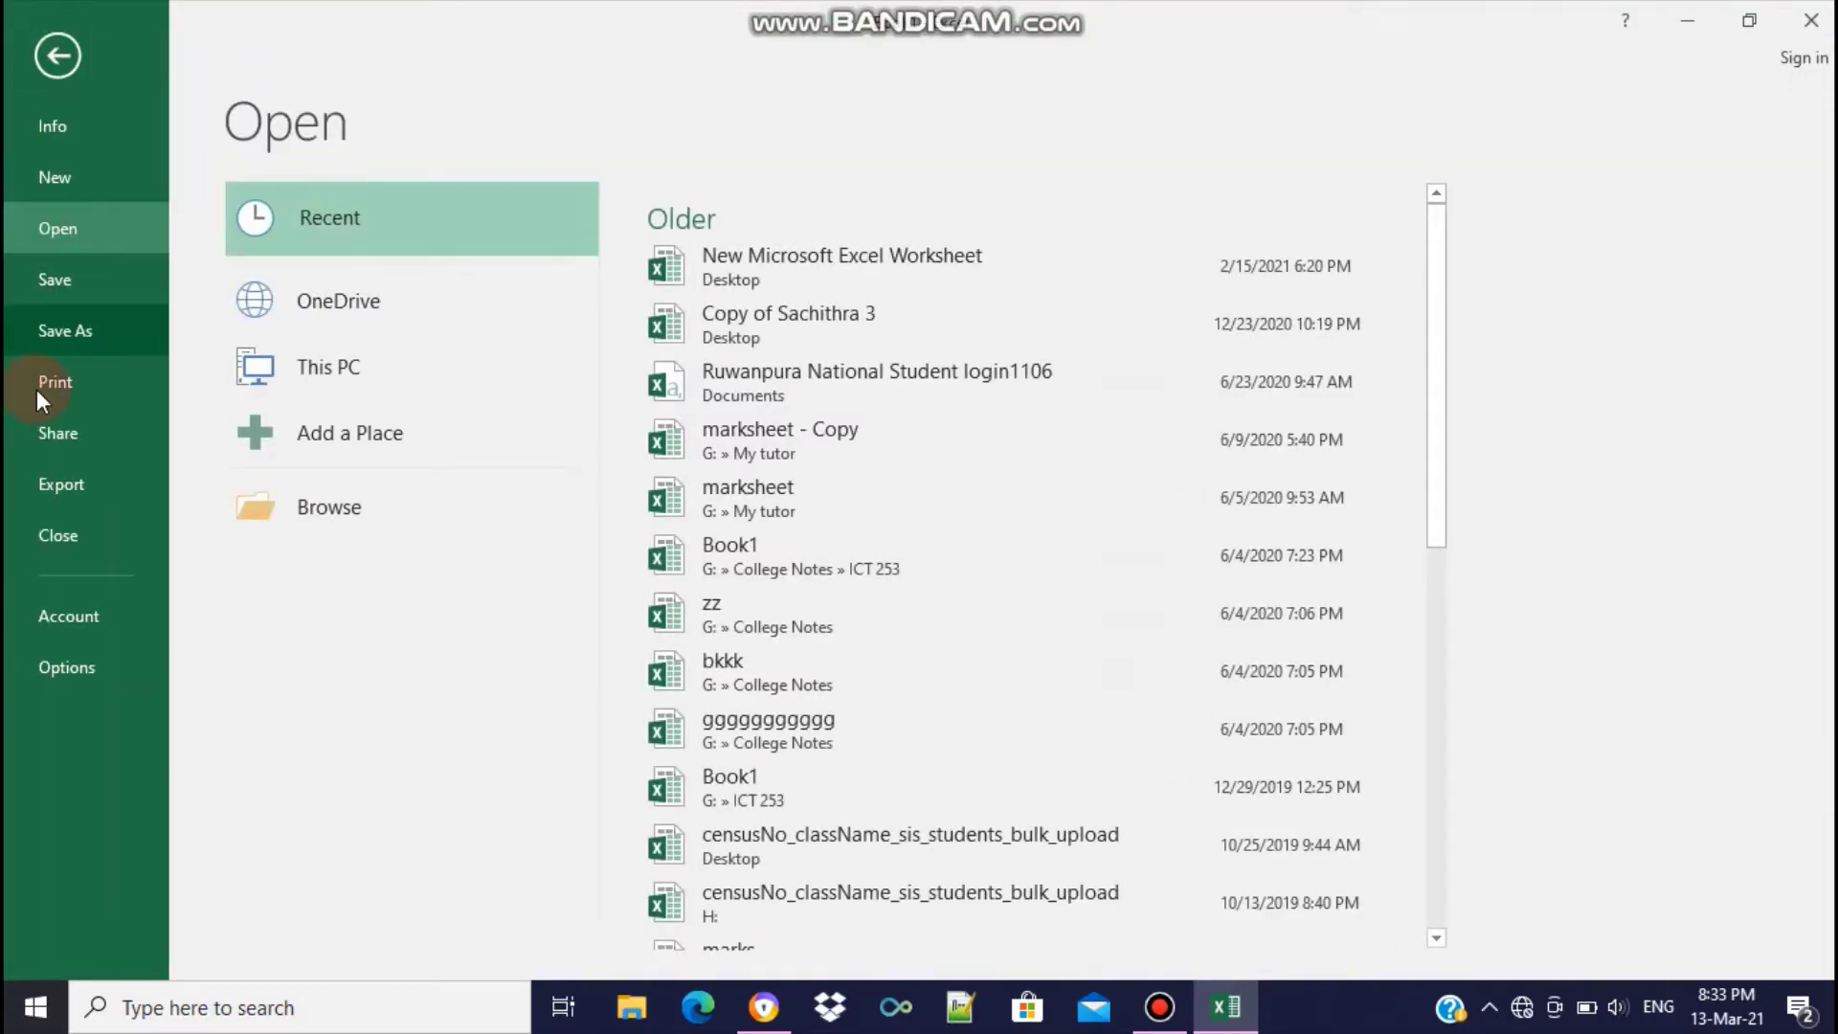
{"action": "left_click", "coordinate": [48, 190]}
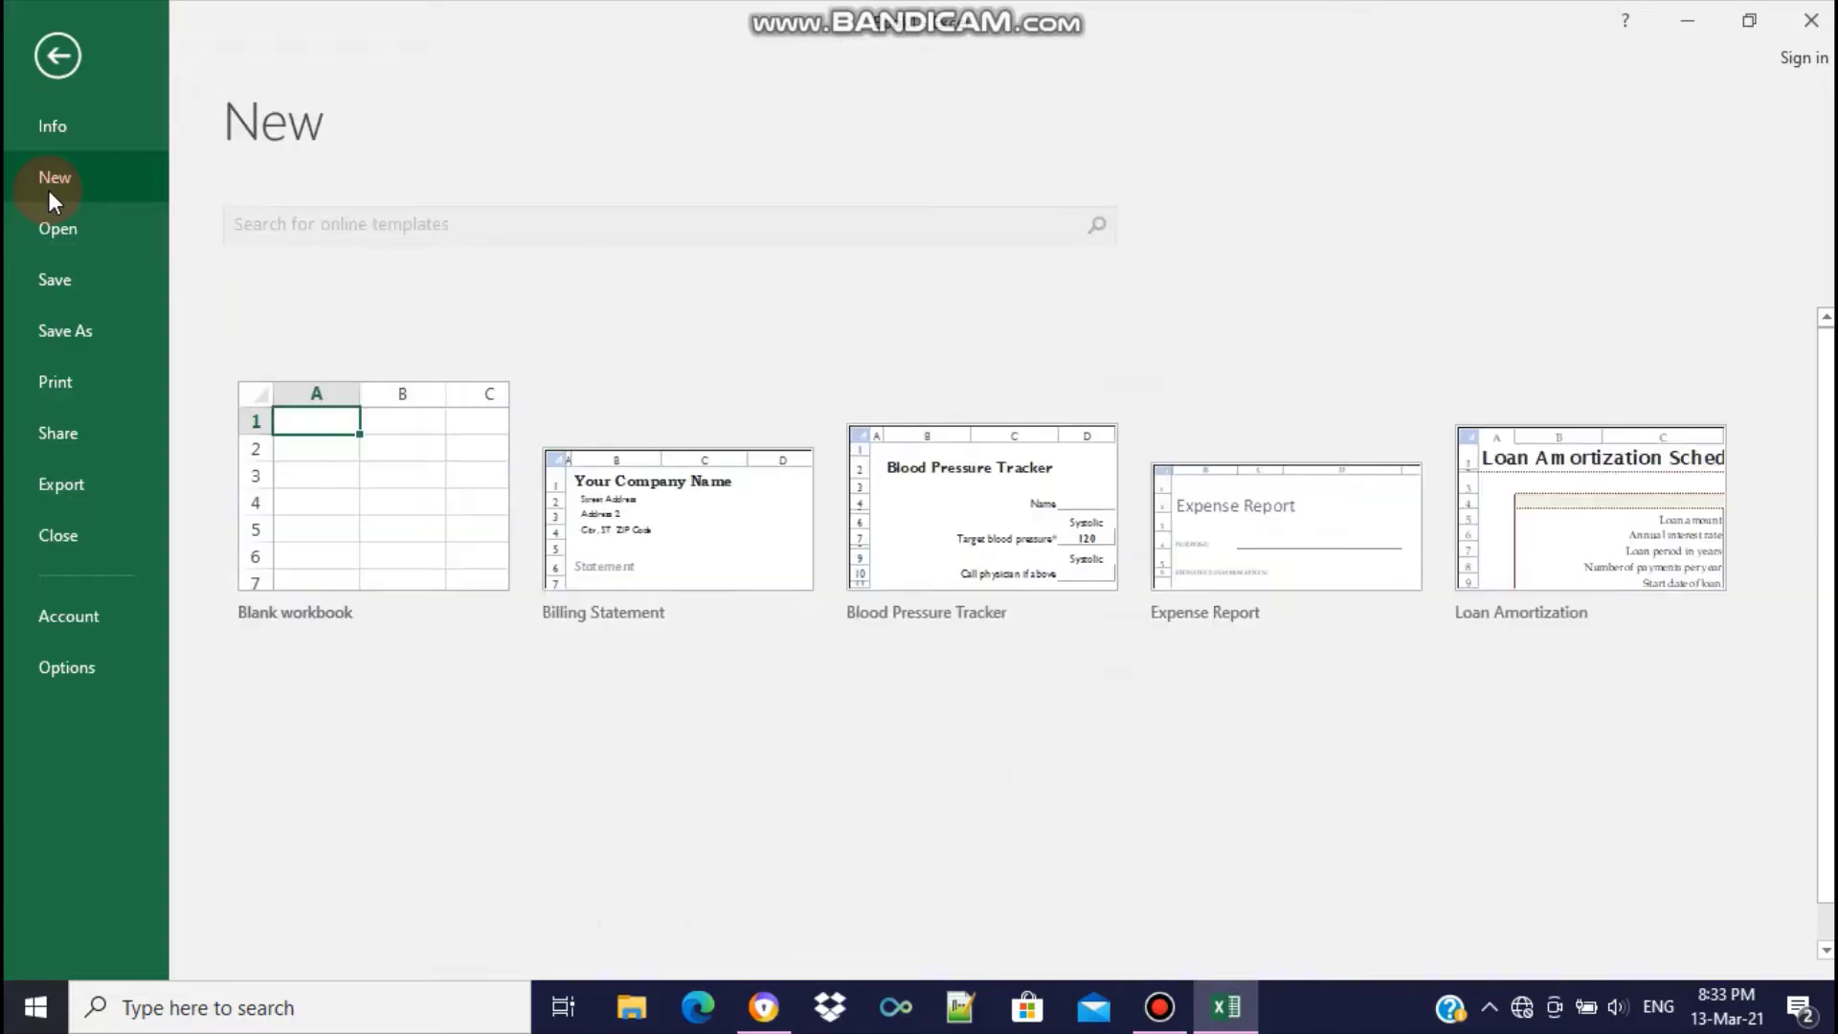
{"action": "left_click", "coordinate": [268, 428]}
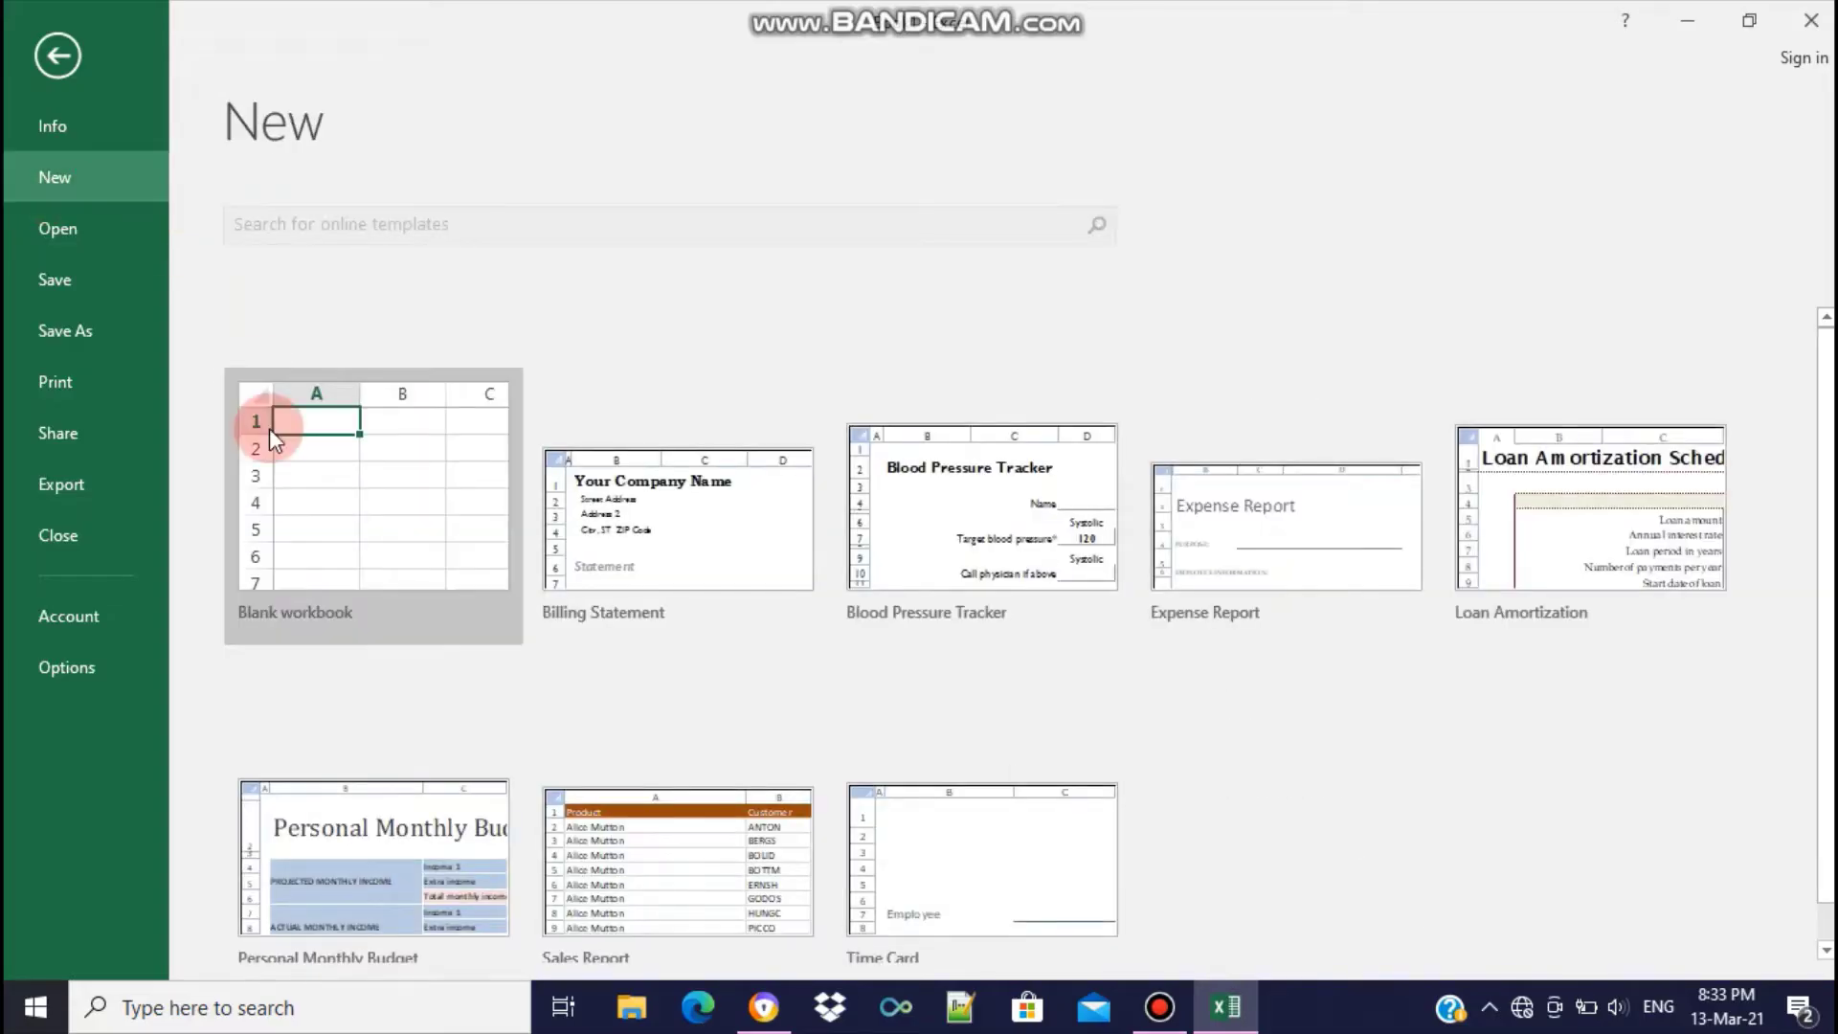
{"action": "left_click", "coordinate": [329, 457]}
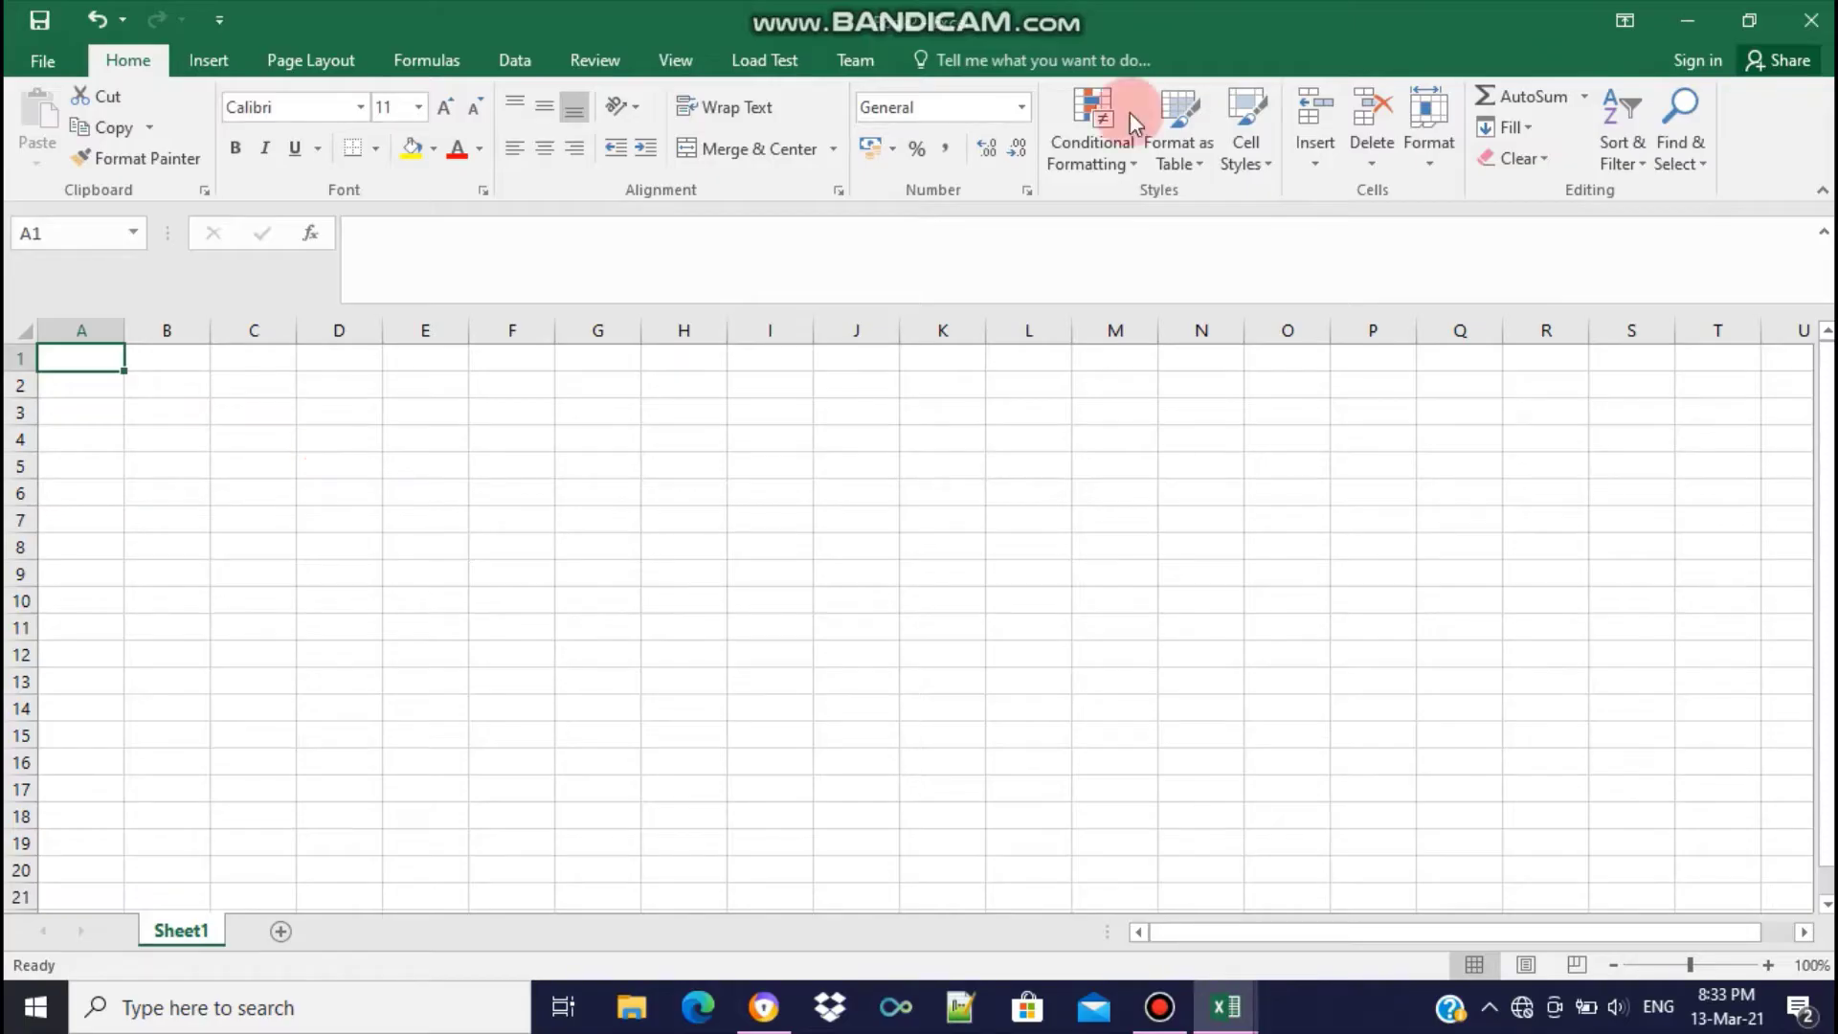
{"action": "scroll", "coordinate": [1810, 19], "scroll_direction": "up", "scroll_amount": 6}
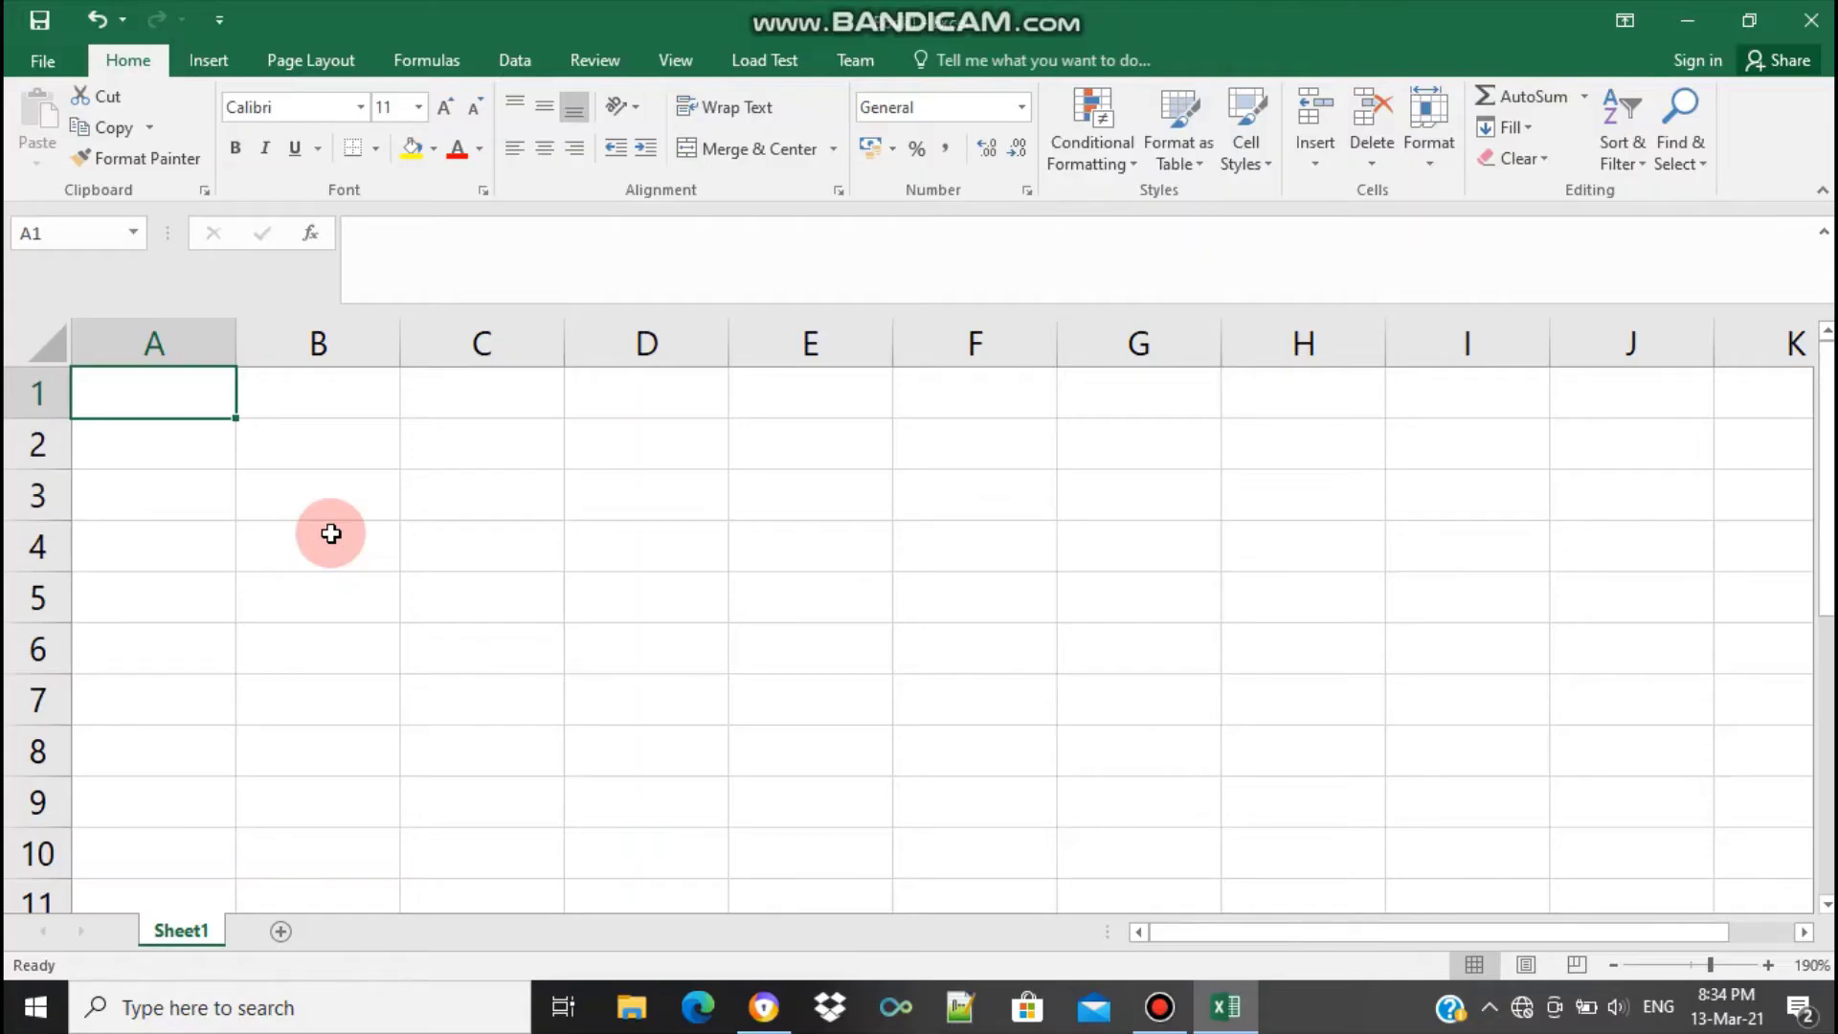
{"action": "left_click", "coordinate": [205, 61]}
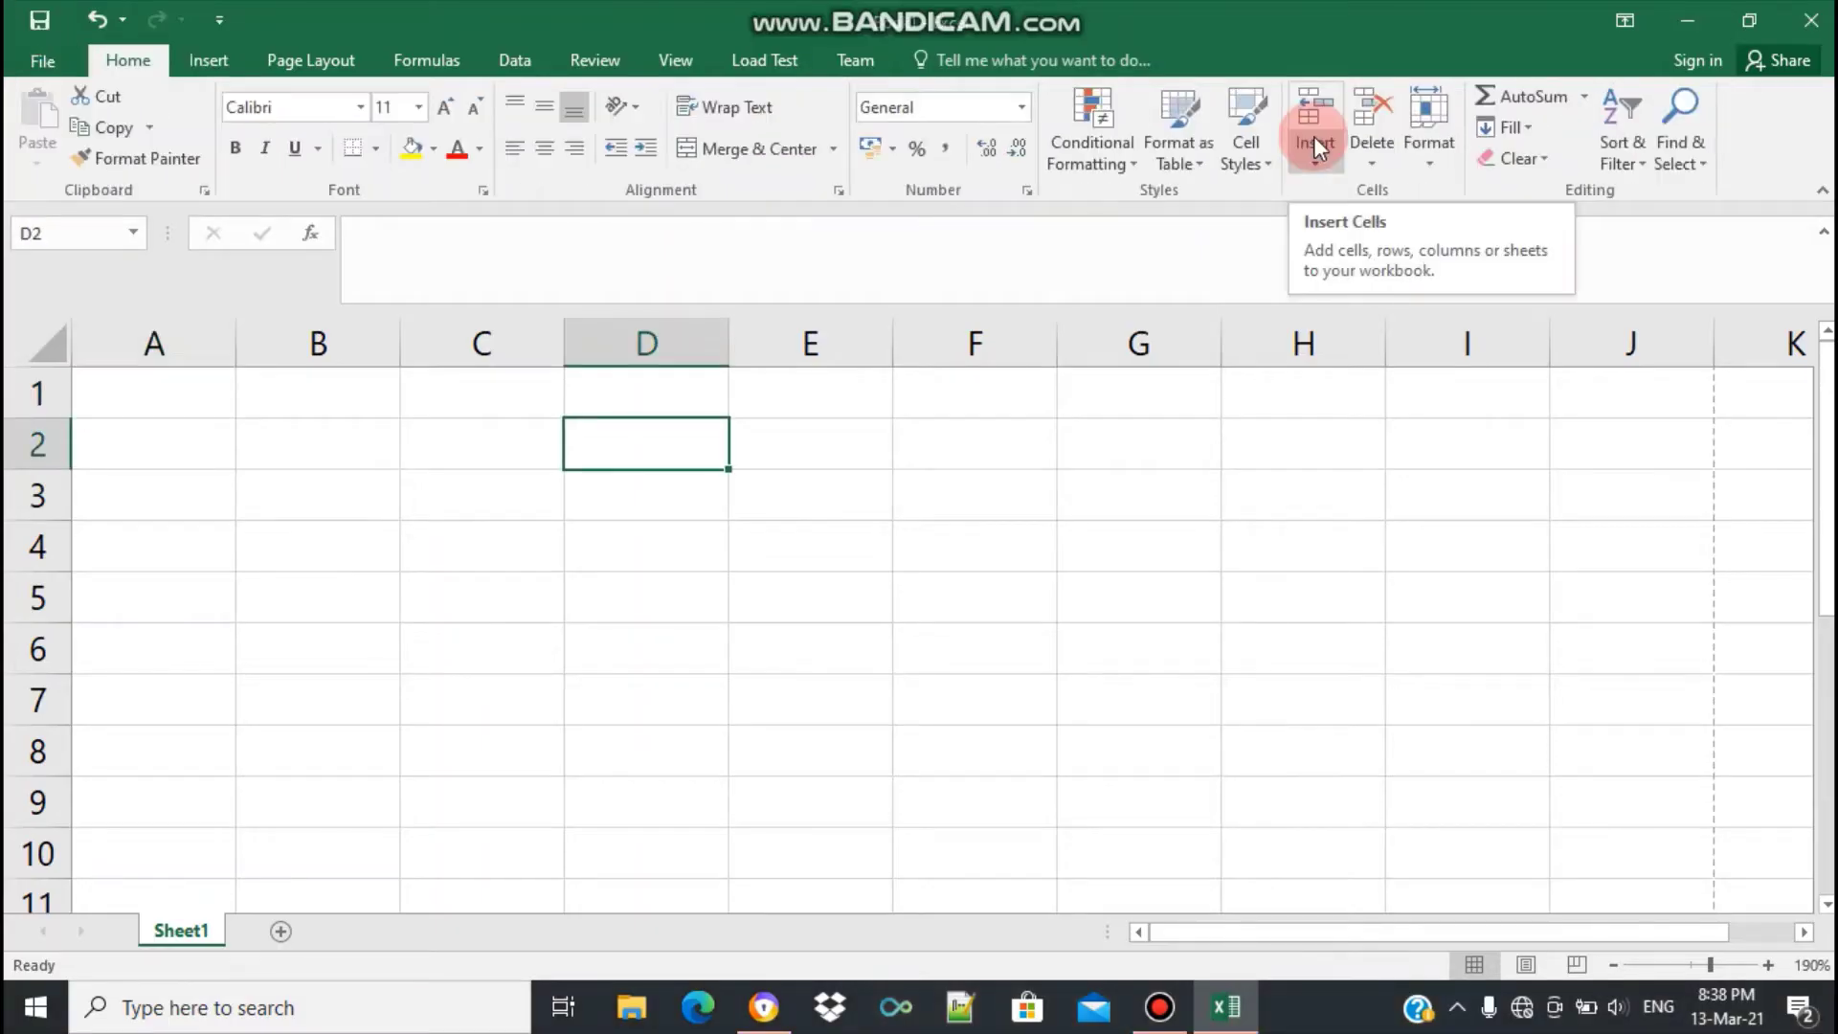
{"action": "left_click", "coordinate": [40, 62]}
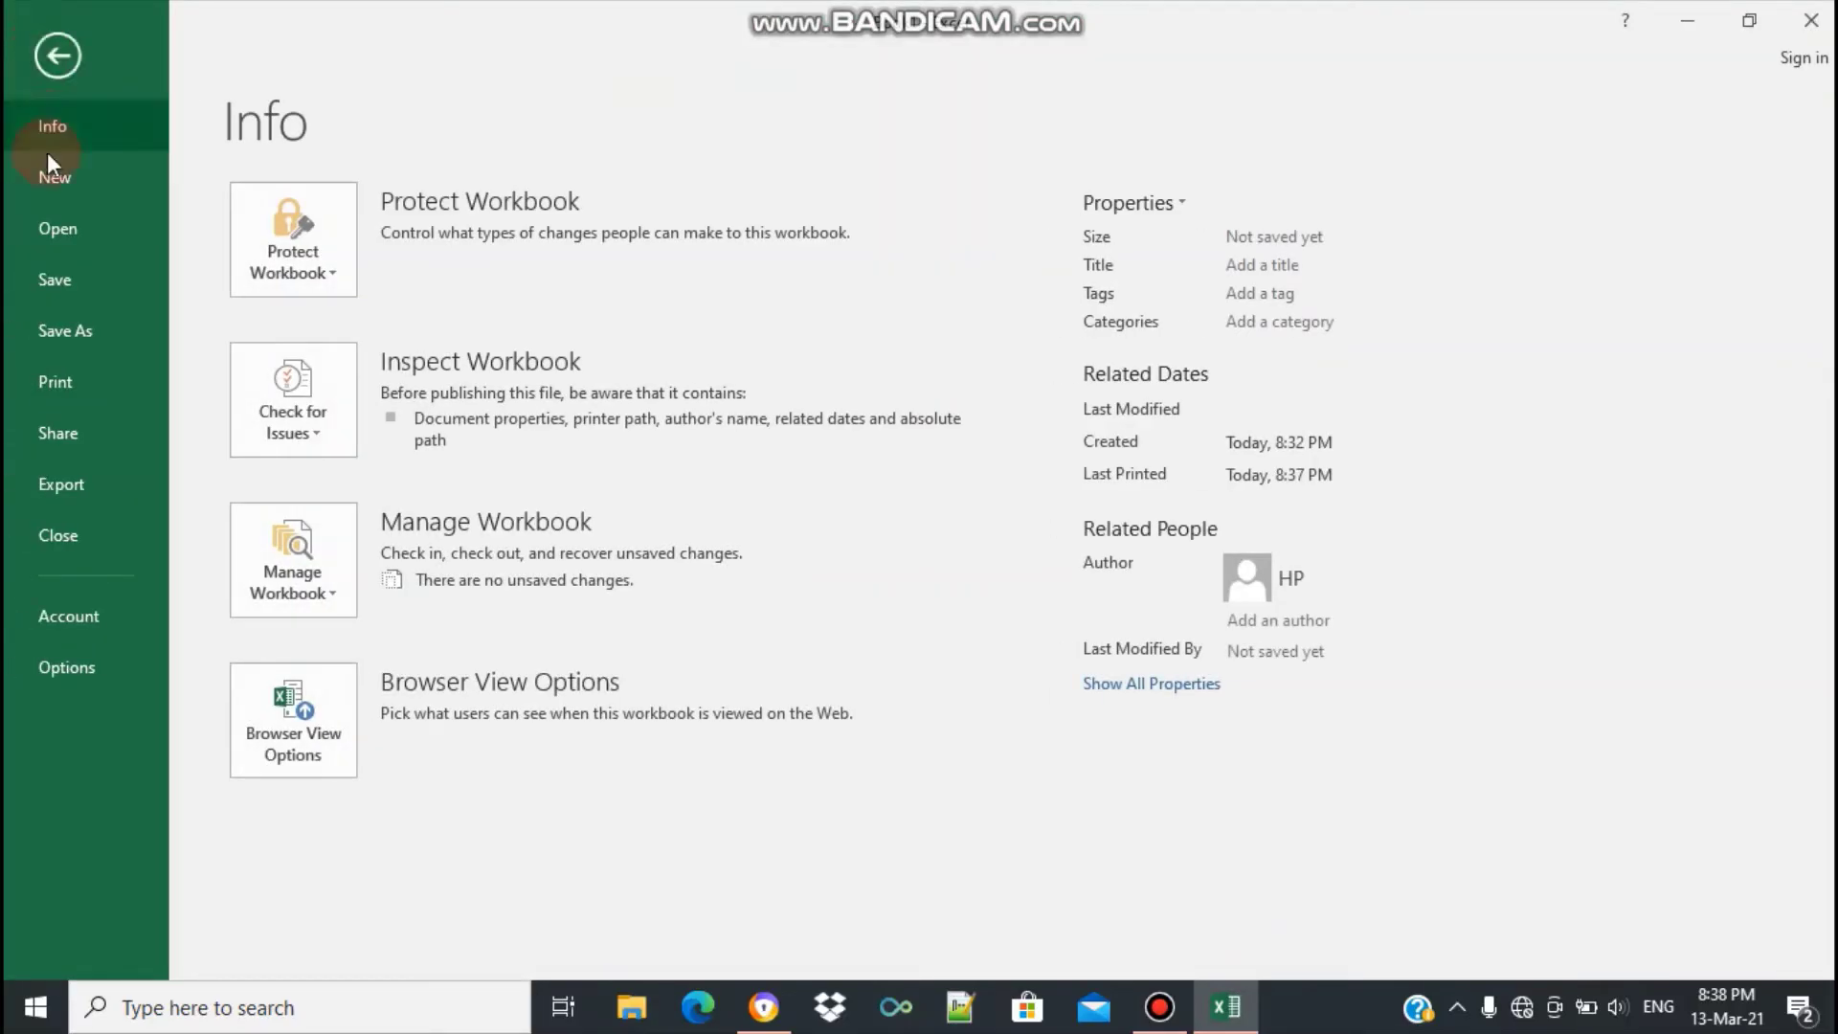
{"action": "left_click", "coordinate": [61, 227]}
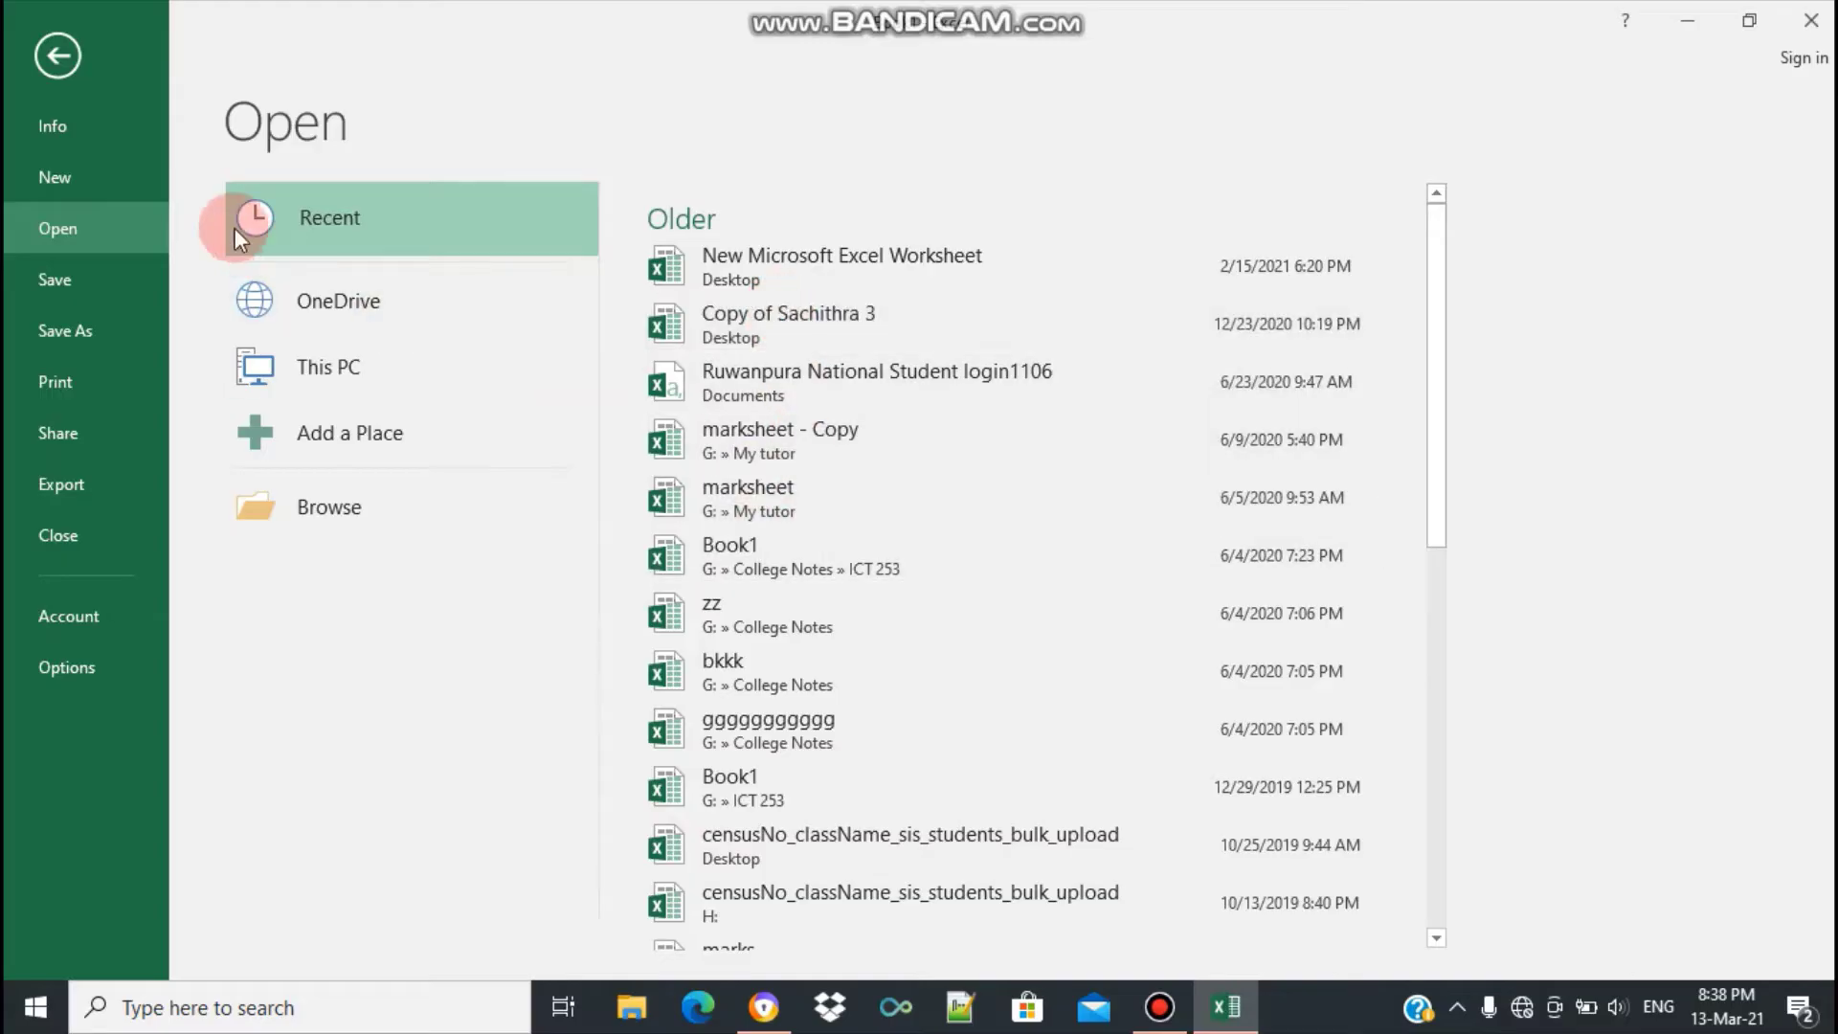
{"action": "left_click", "coordinate": [60, 53]}
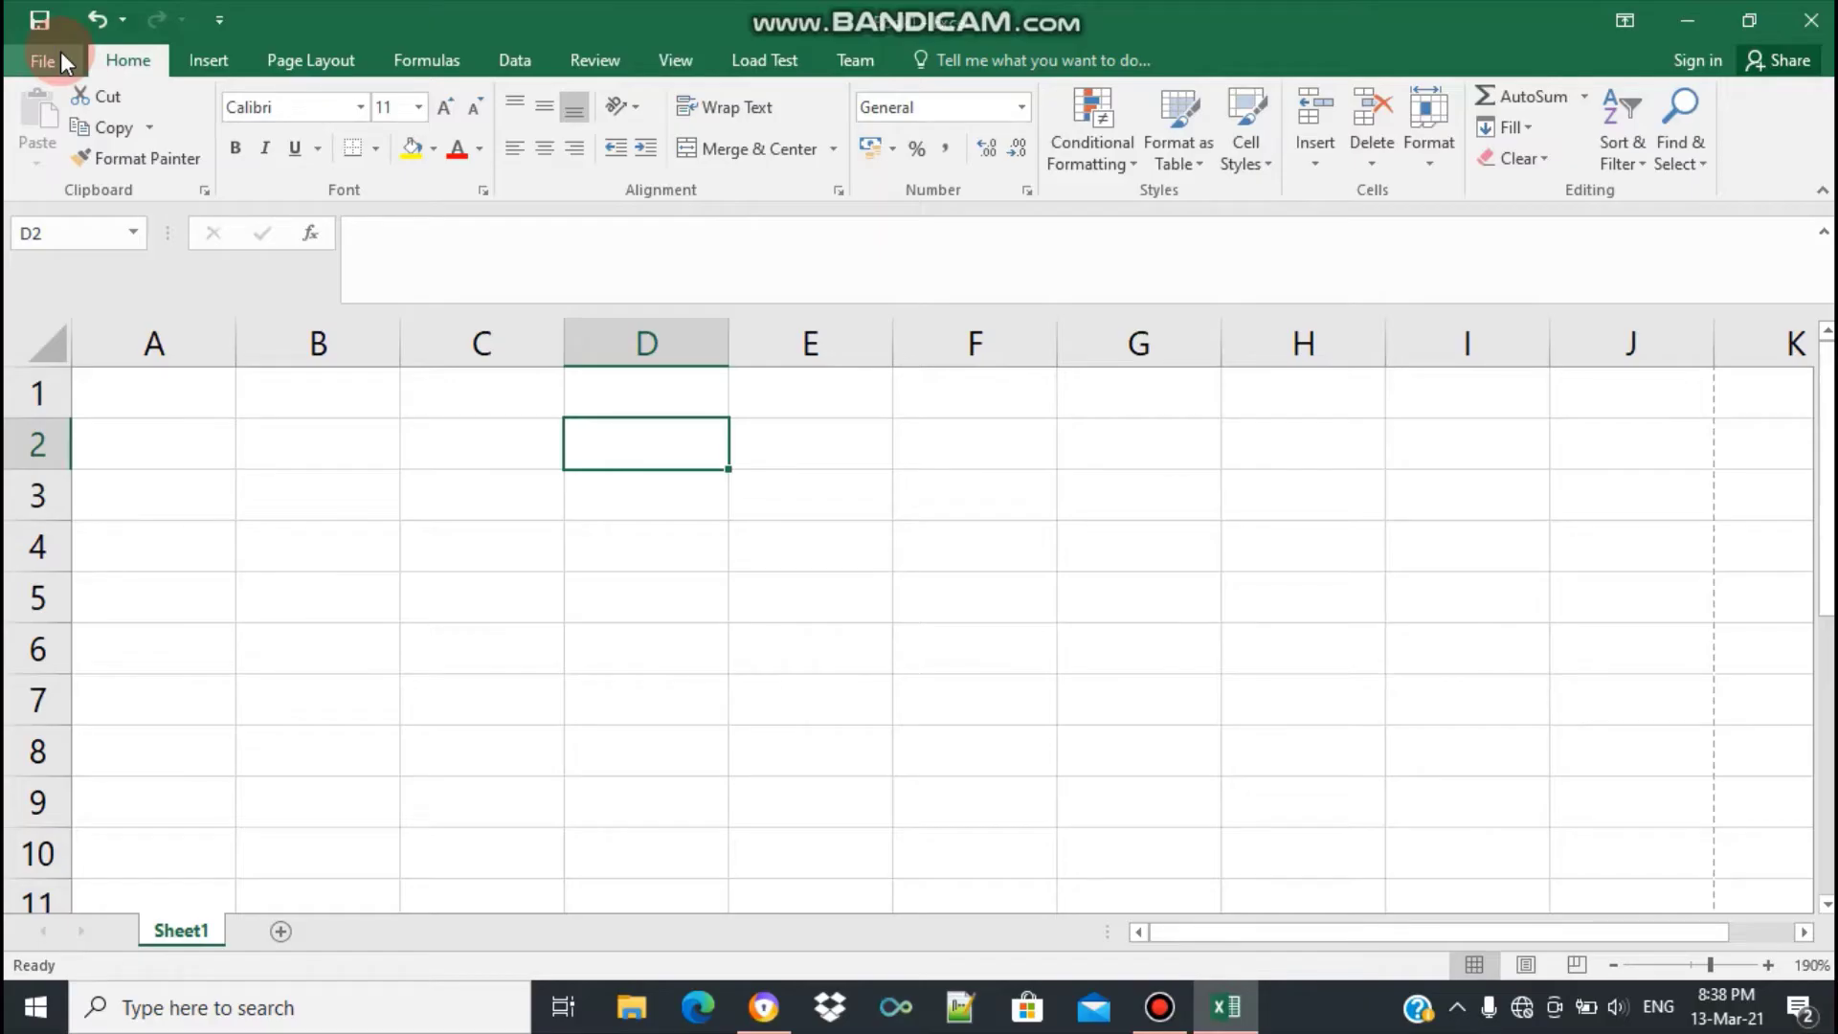
{"action": "left_click", "coordinate": [316, 547]}
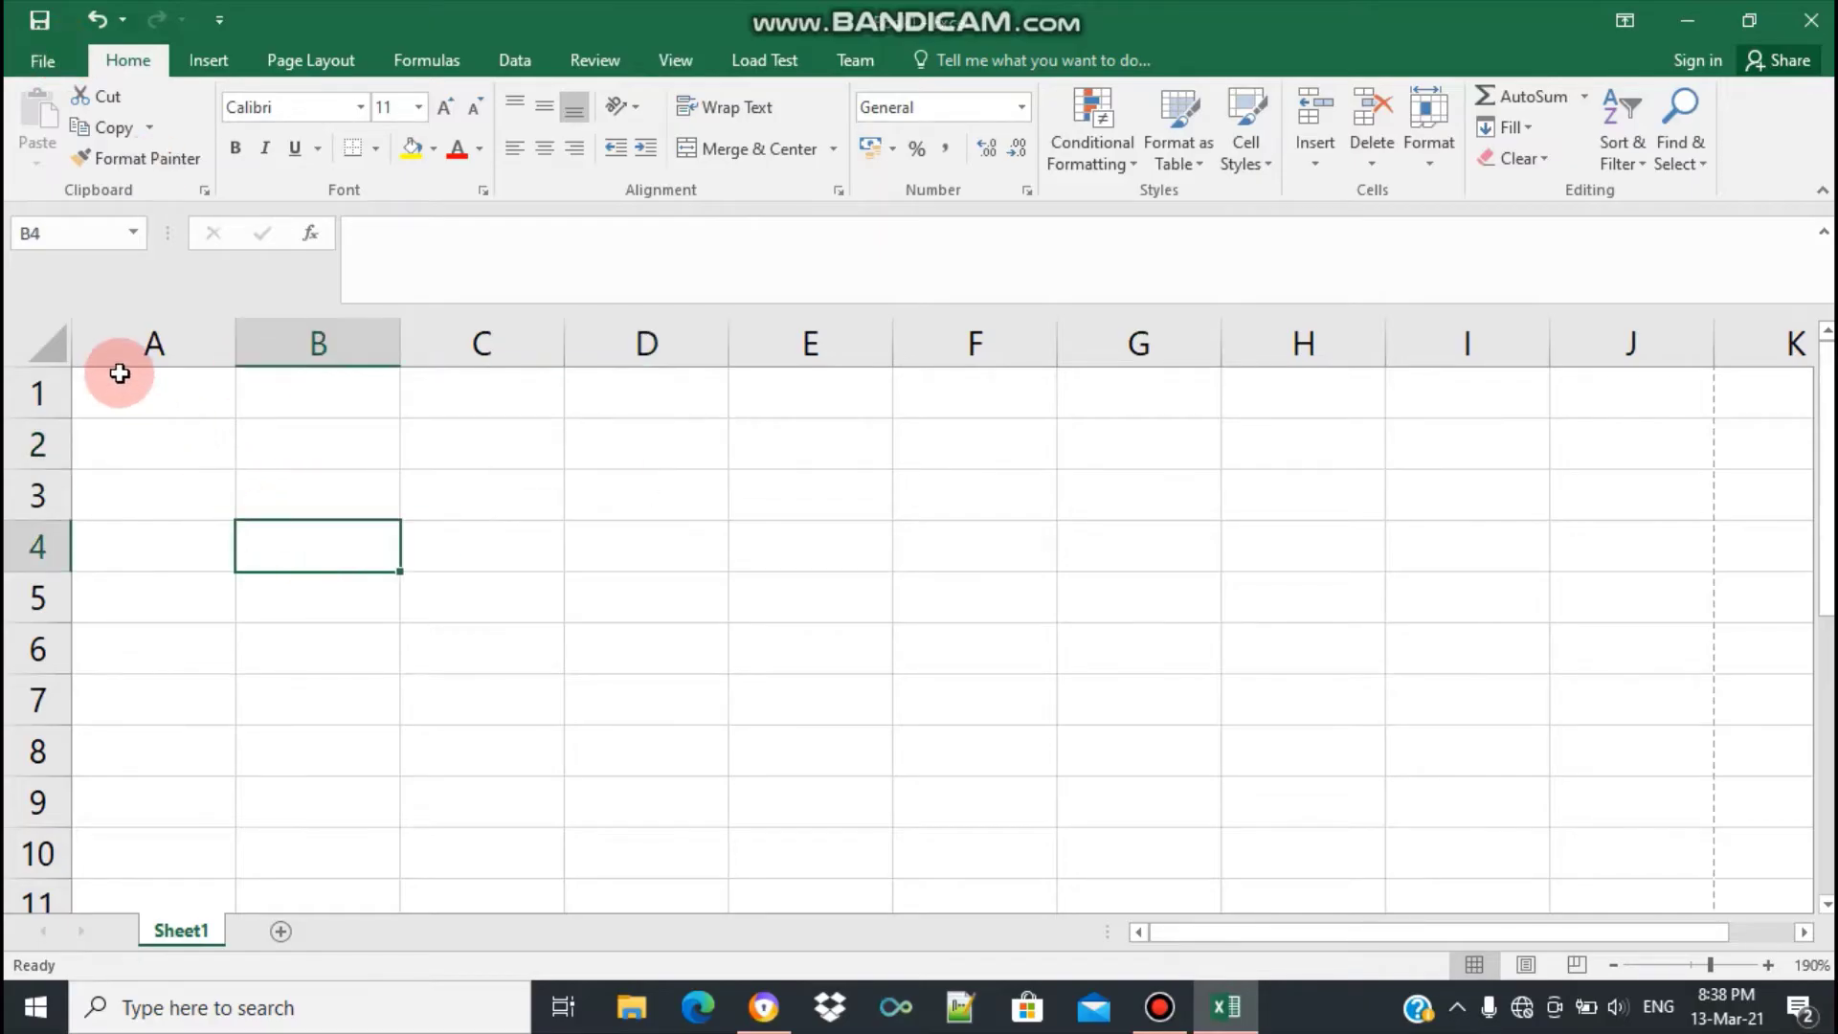
{"action": "left_click_drag", "start_coordinate": [143, 396], "coordinate": [806, 816]}
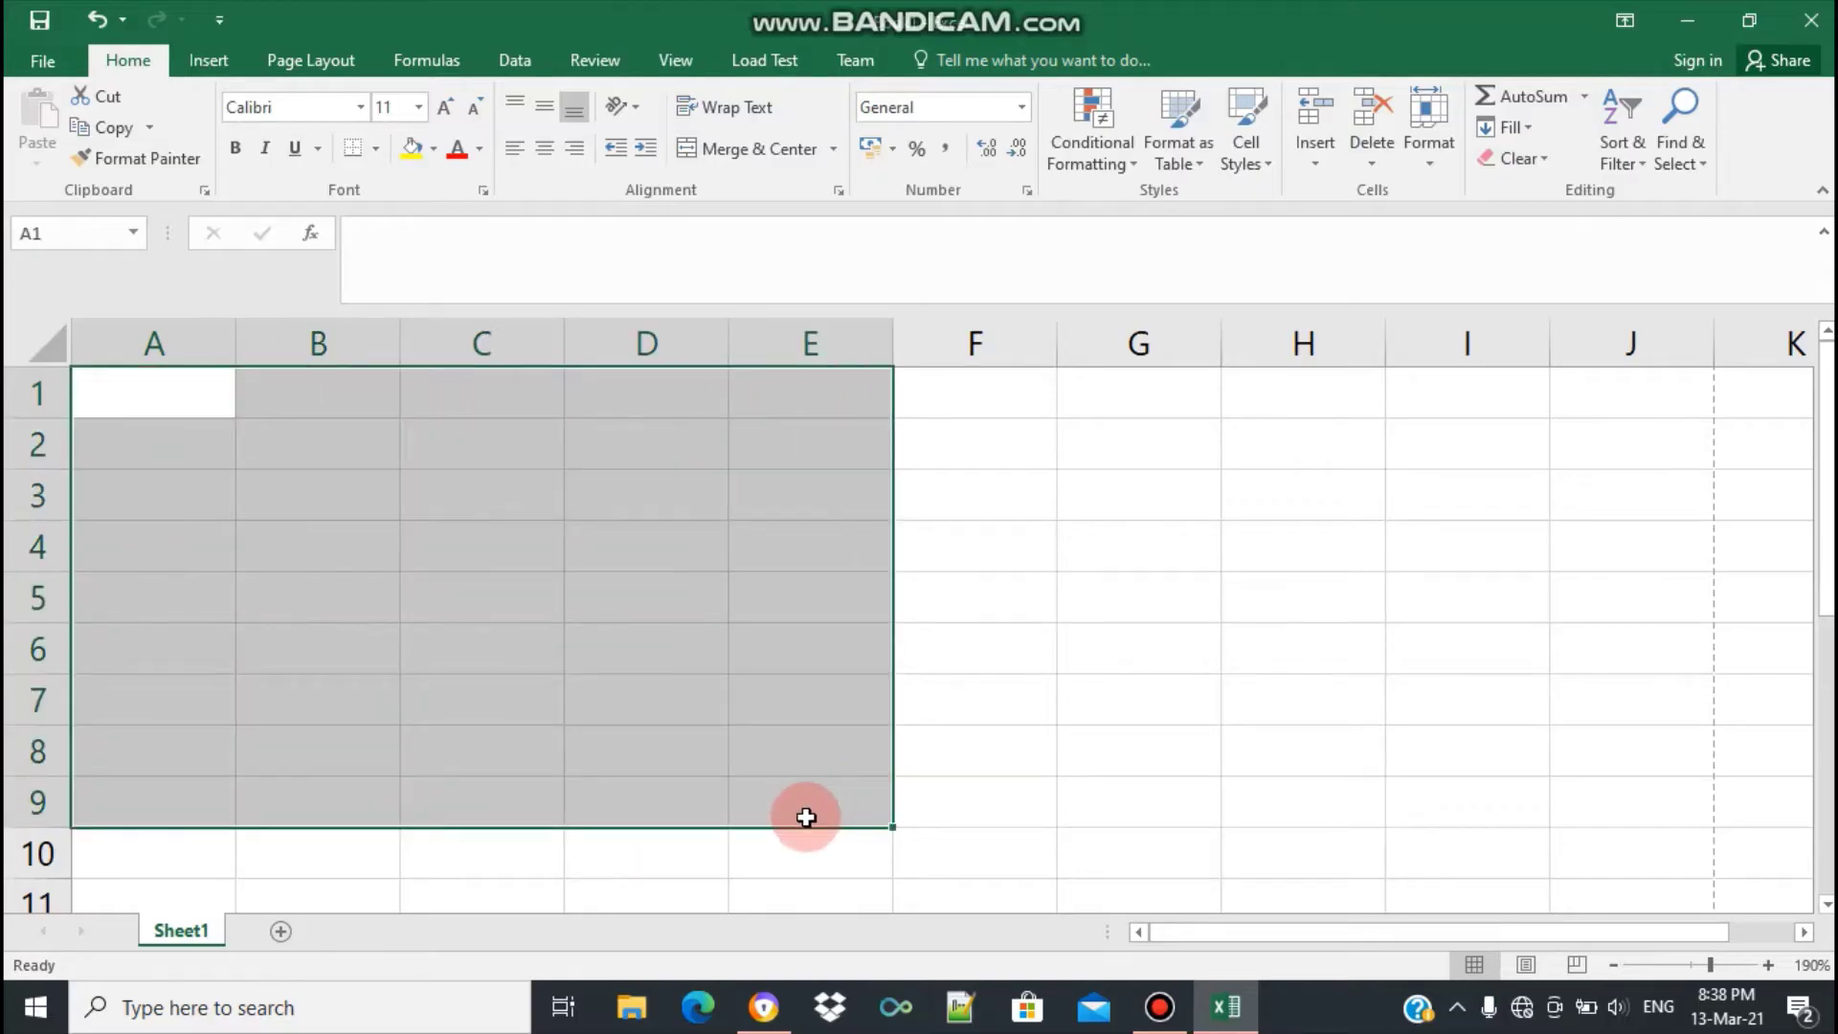
{"action": "left_click", "coordinate": [55, 61]}
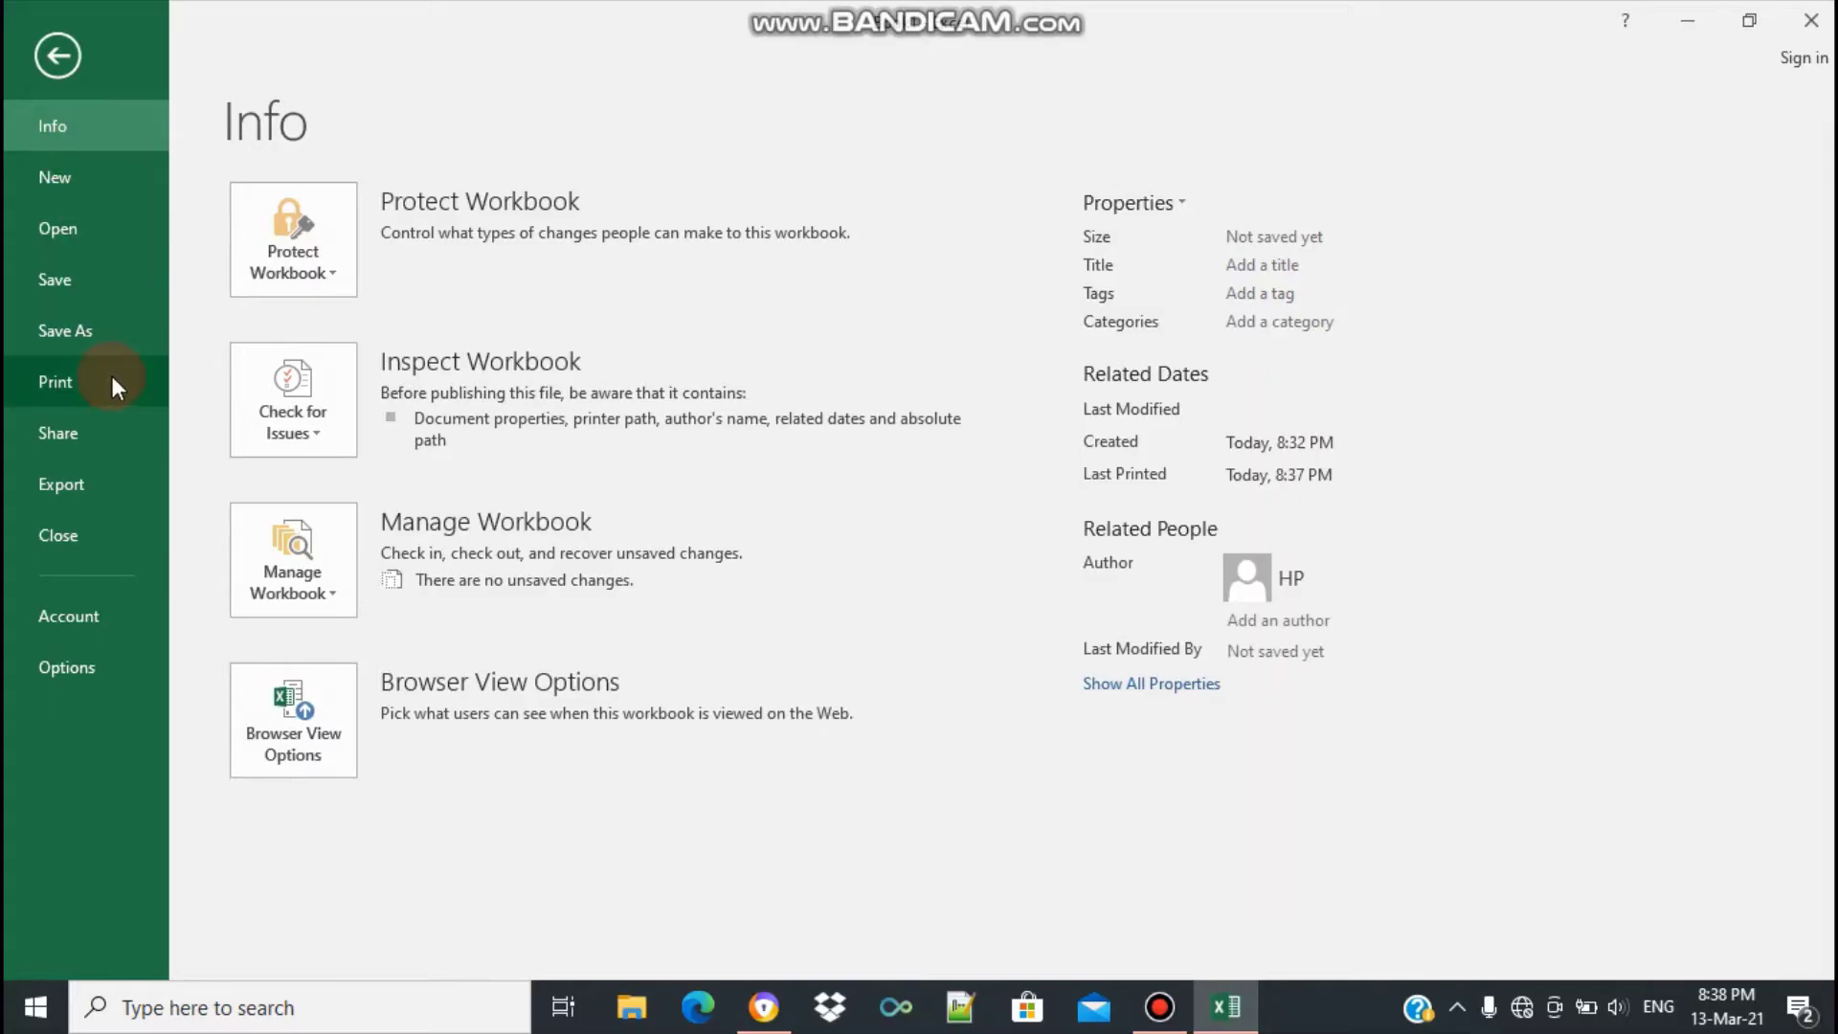
{"action": "left_click", "coordinate": [111, 378]}
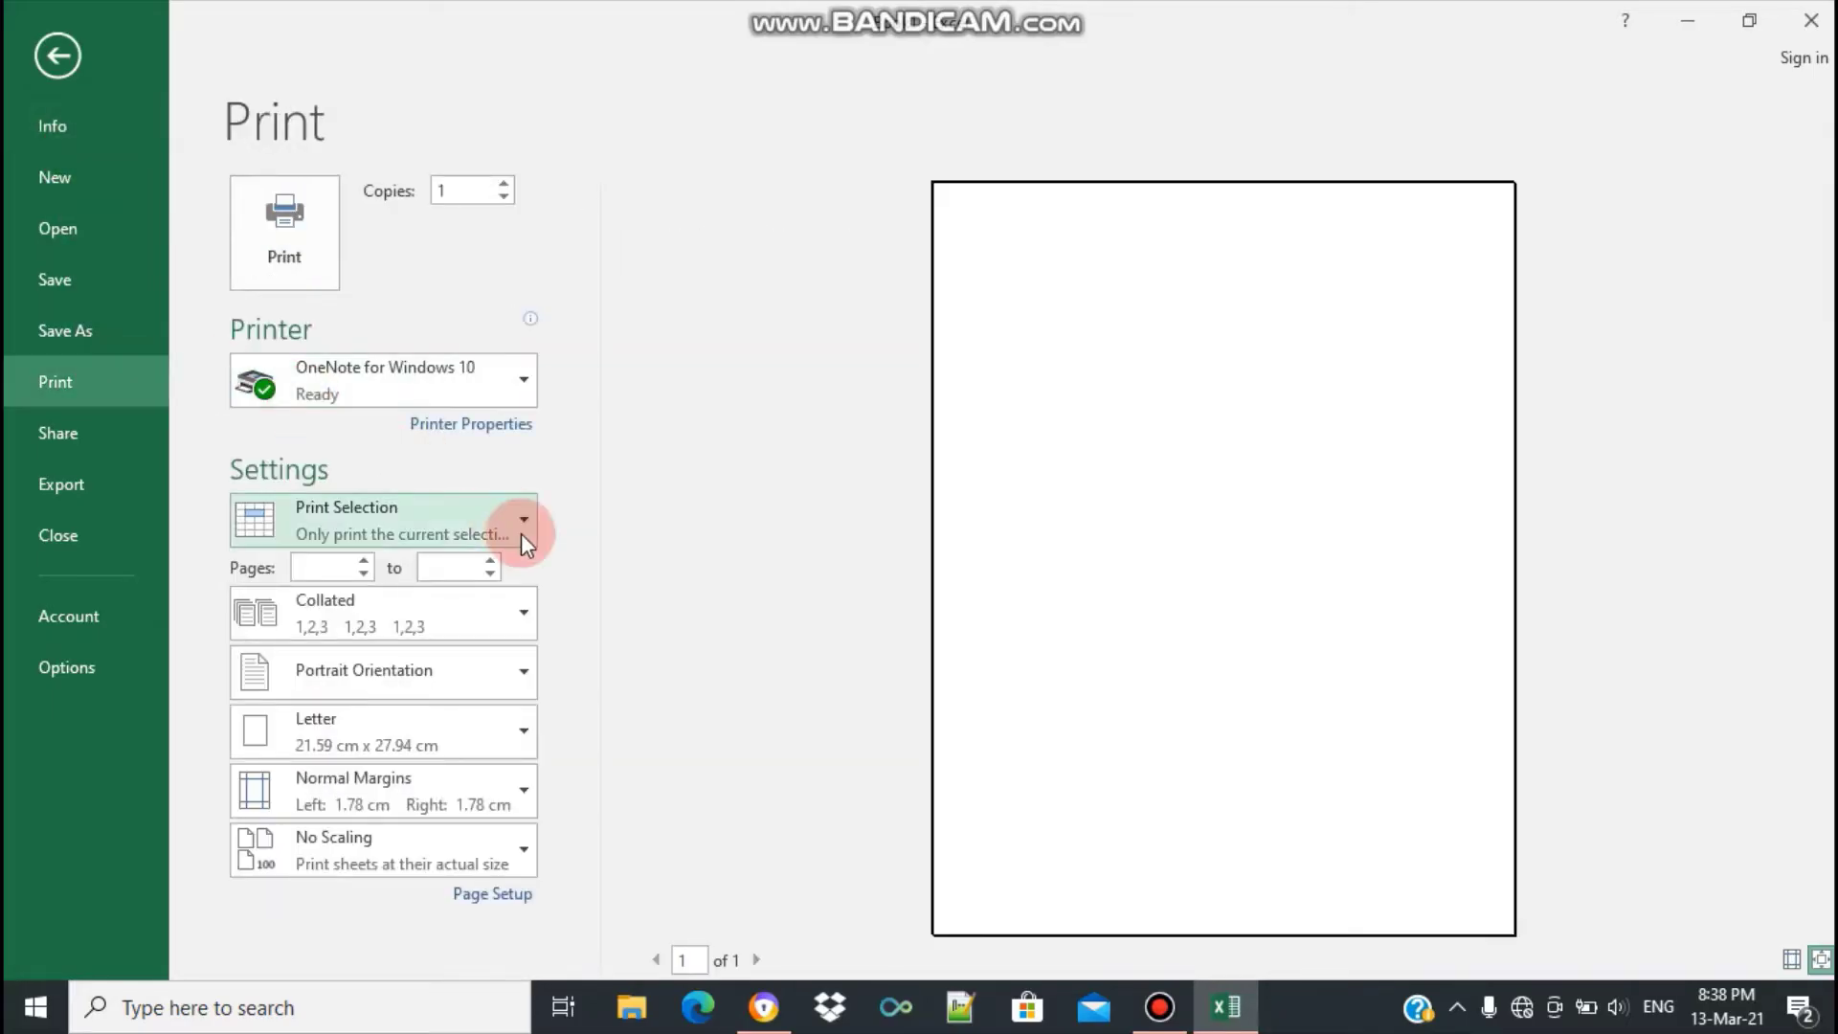
{"action": "left_click", "coordinate": [1338, 553]}
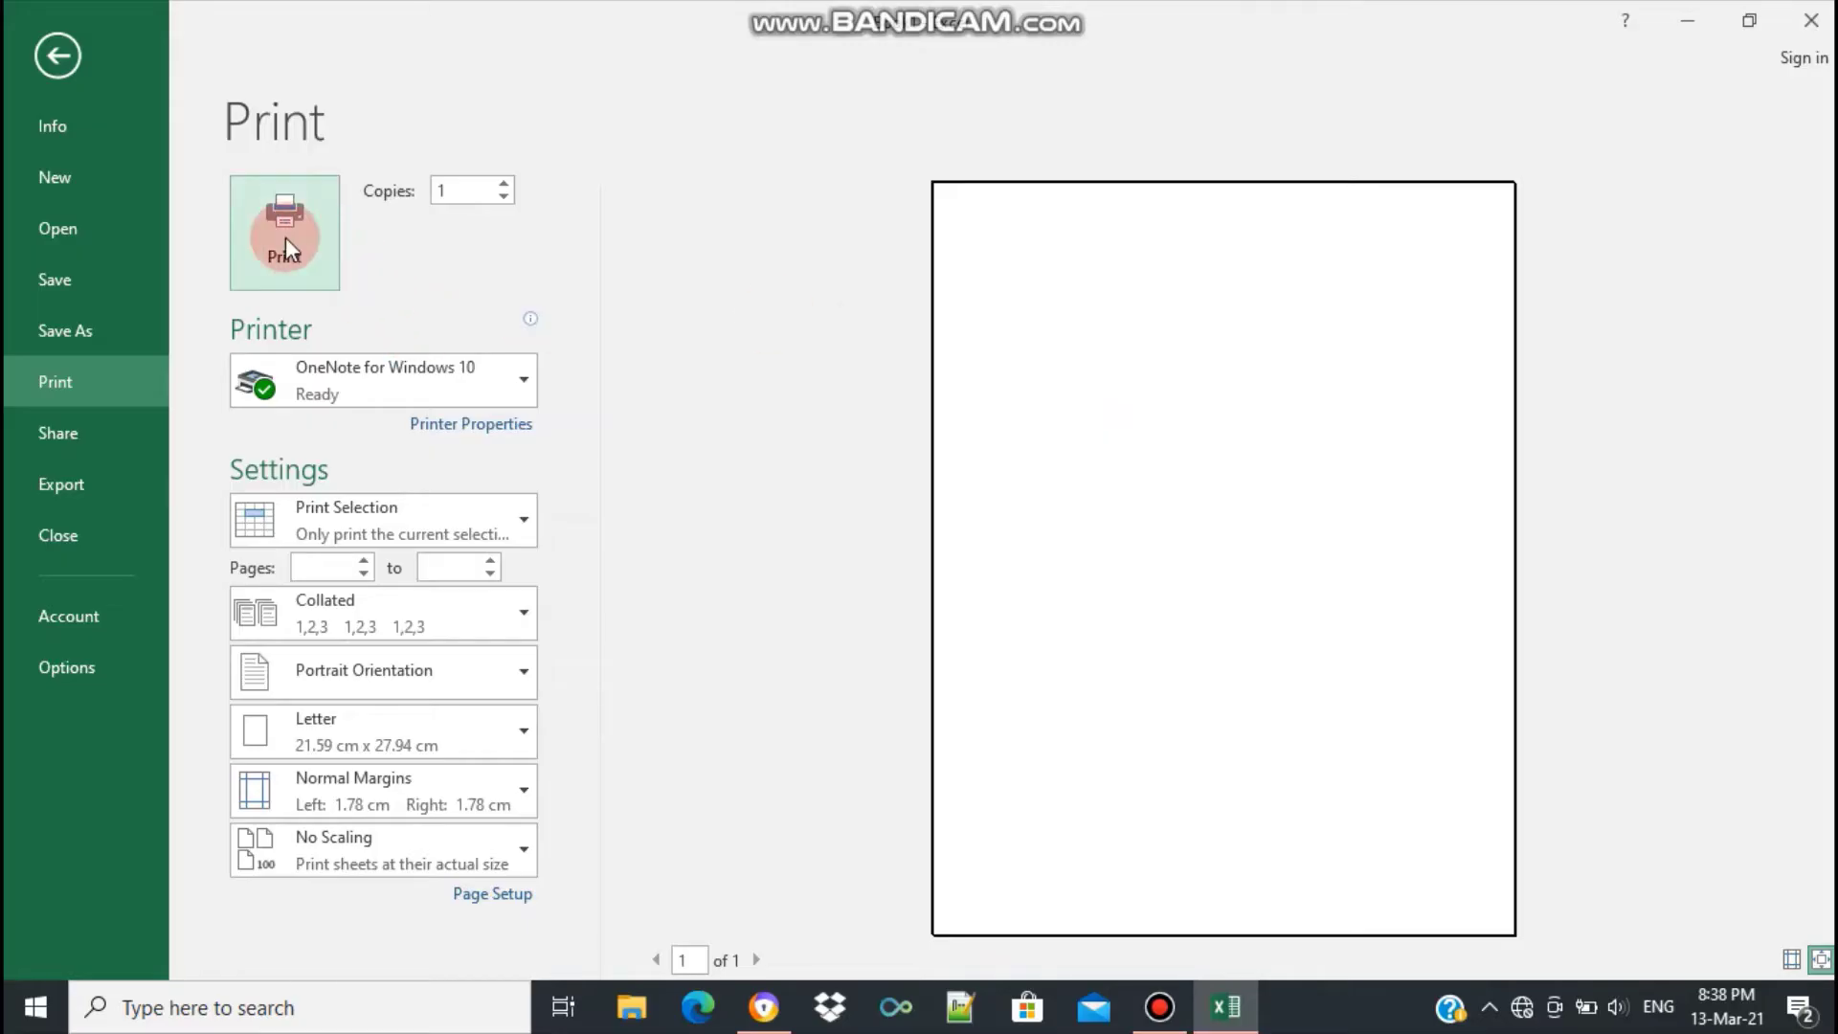
{"action": "left_click", "coordinate": [94, 31]}
{"action": "left_click", "coordinate": [71, 49]}
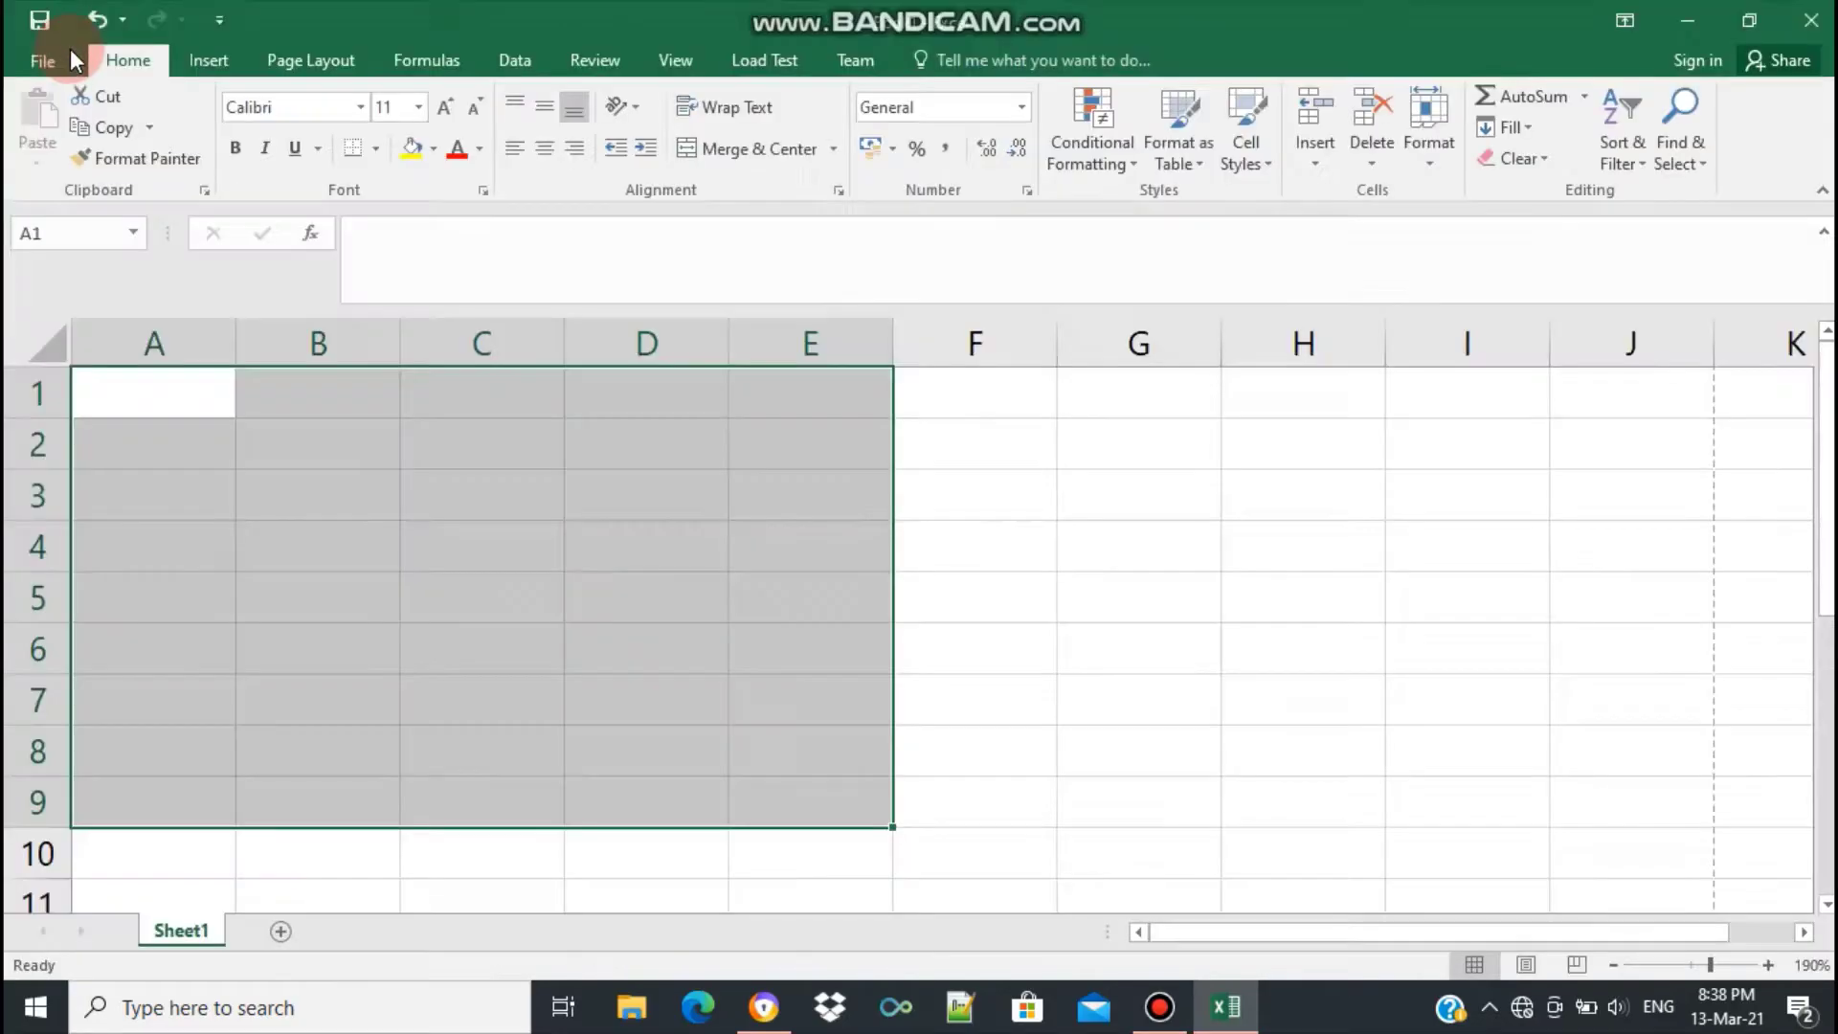
{"action": "left_click", "coordinate": [978, 586]}
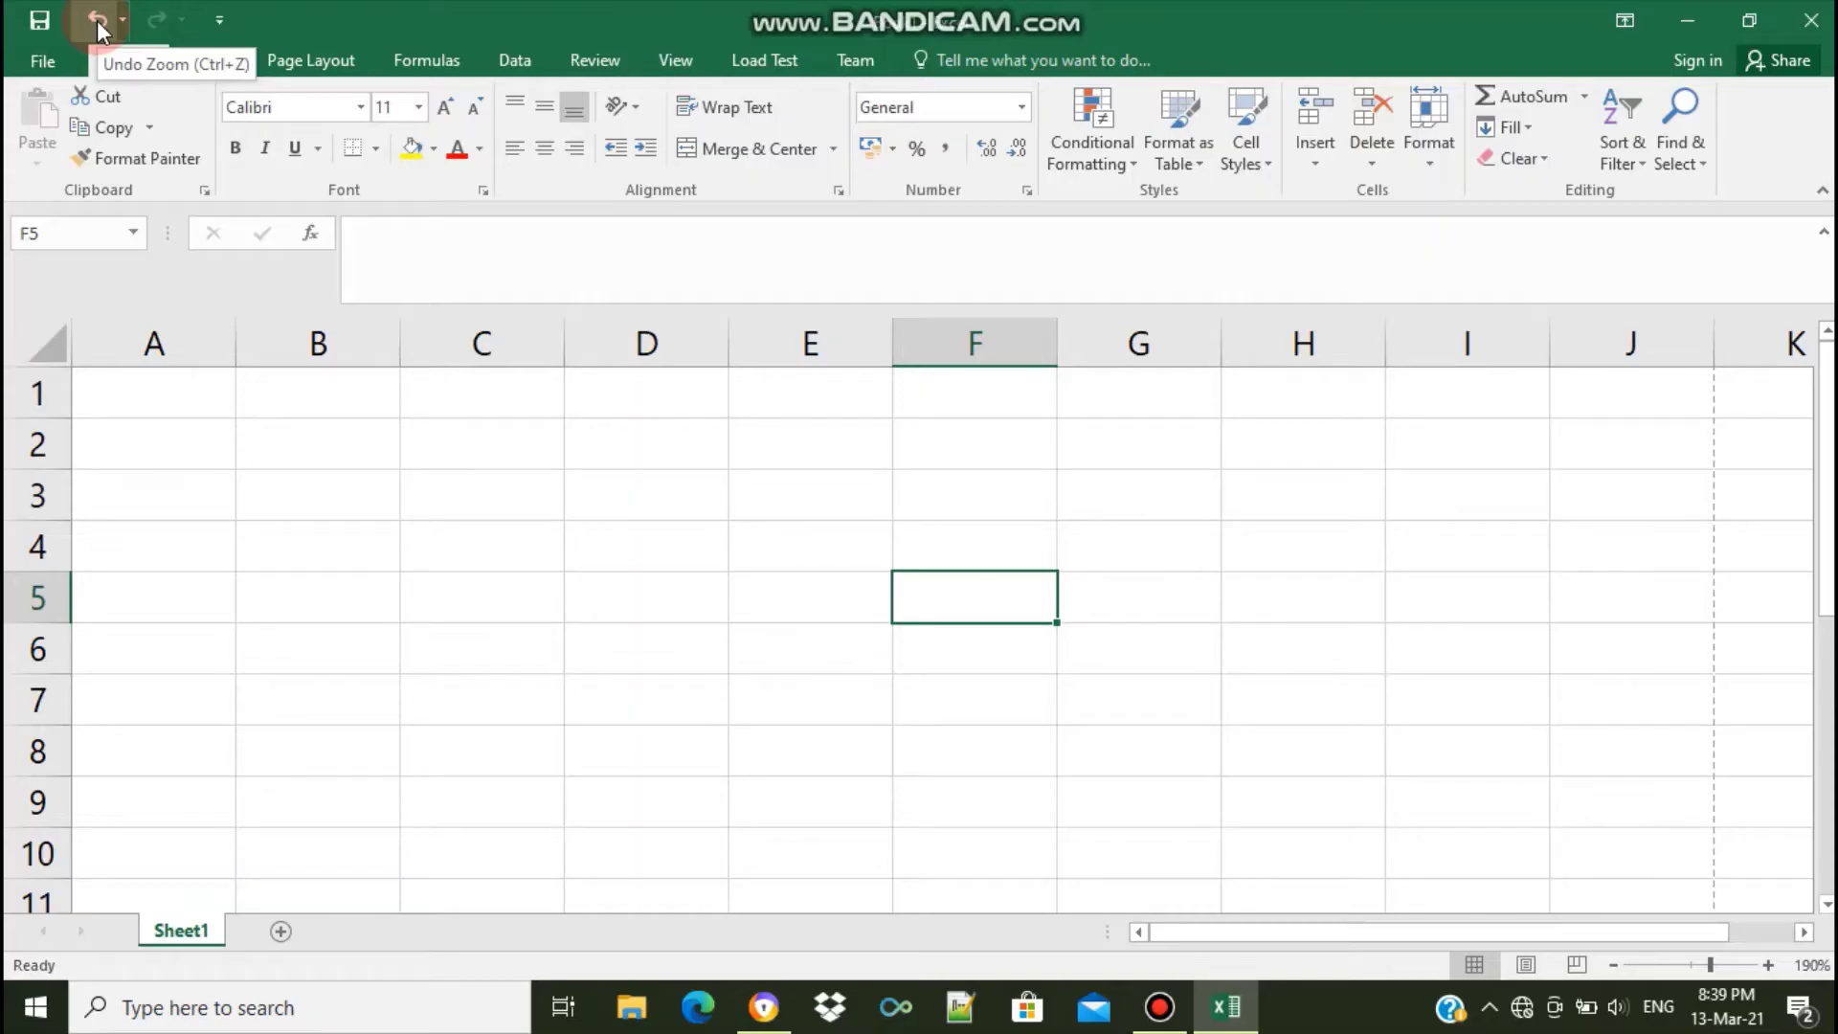
{"action": "left_click", "coordinate": [594, 463]}
{"action": "type", "text": "mmnm"}
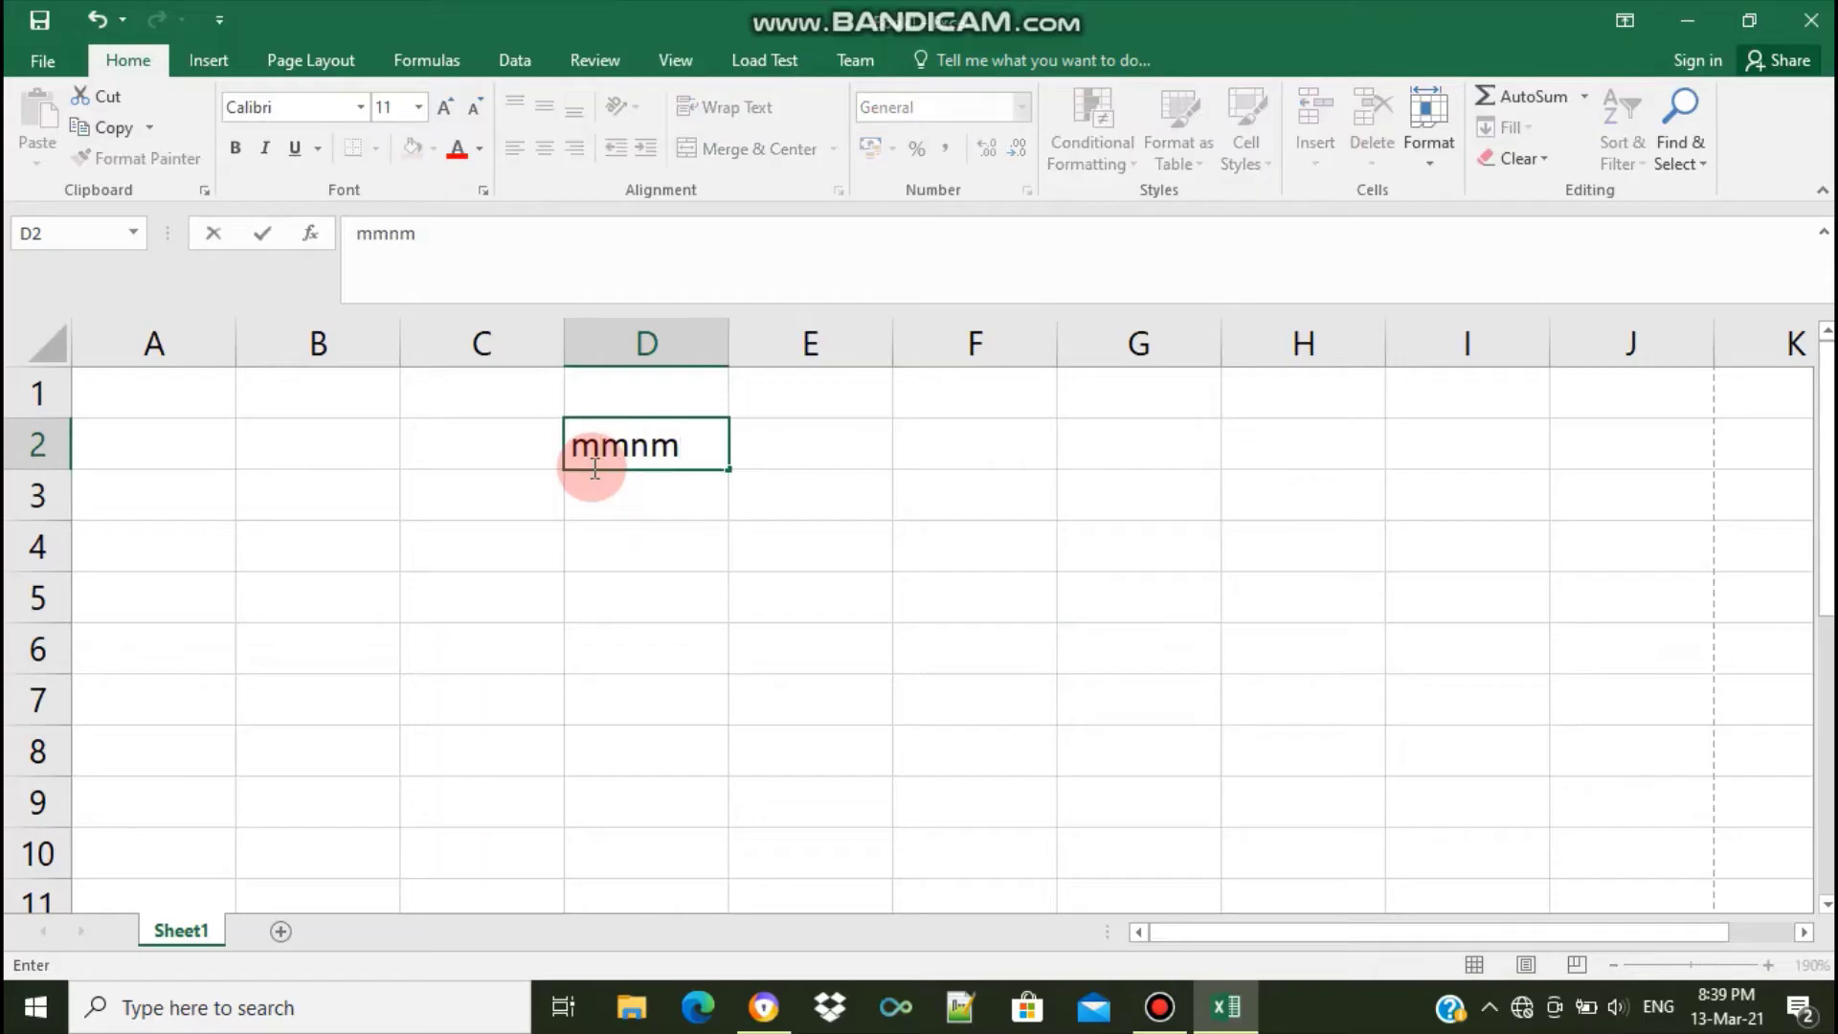
{"action": "left_click", "coordinate": [747, 630]}
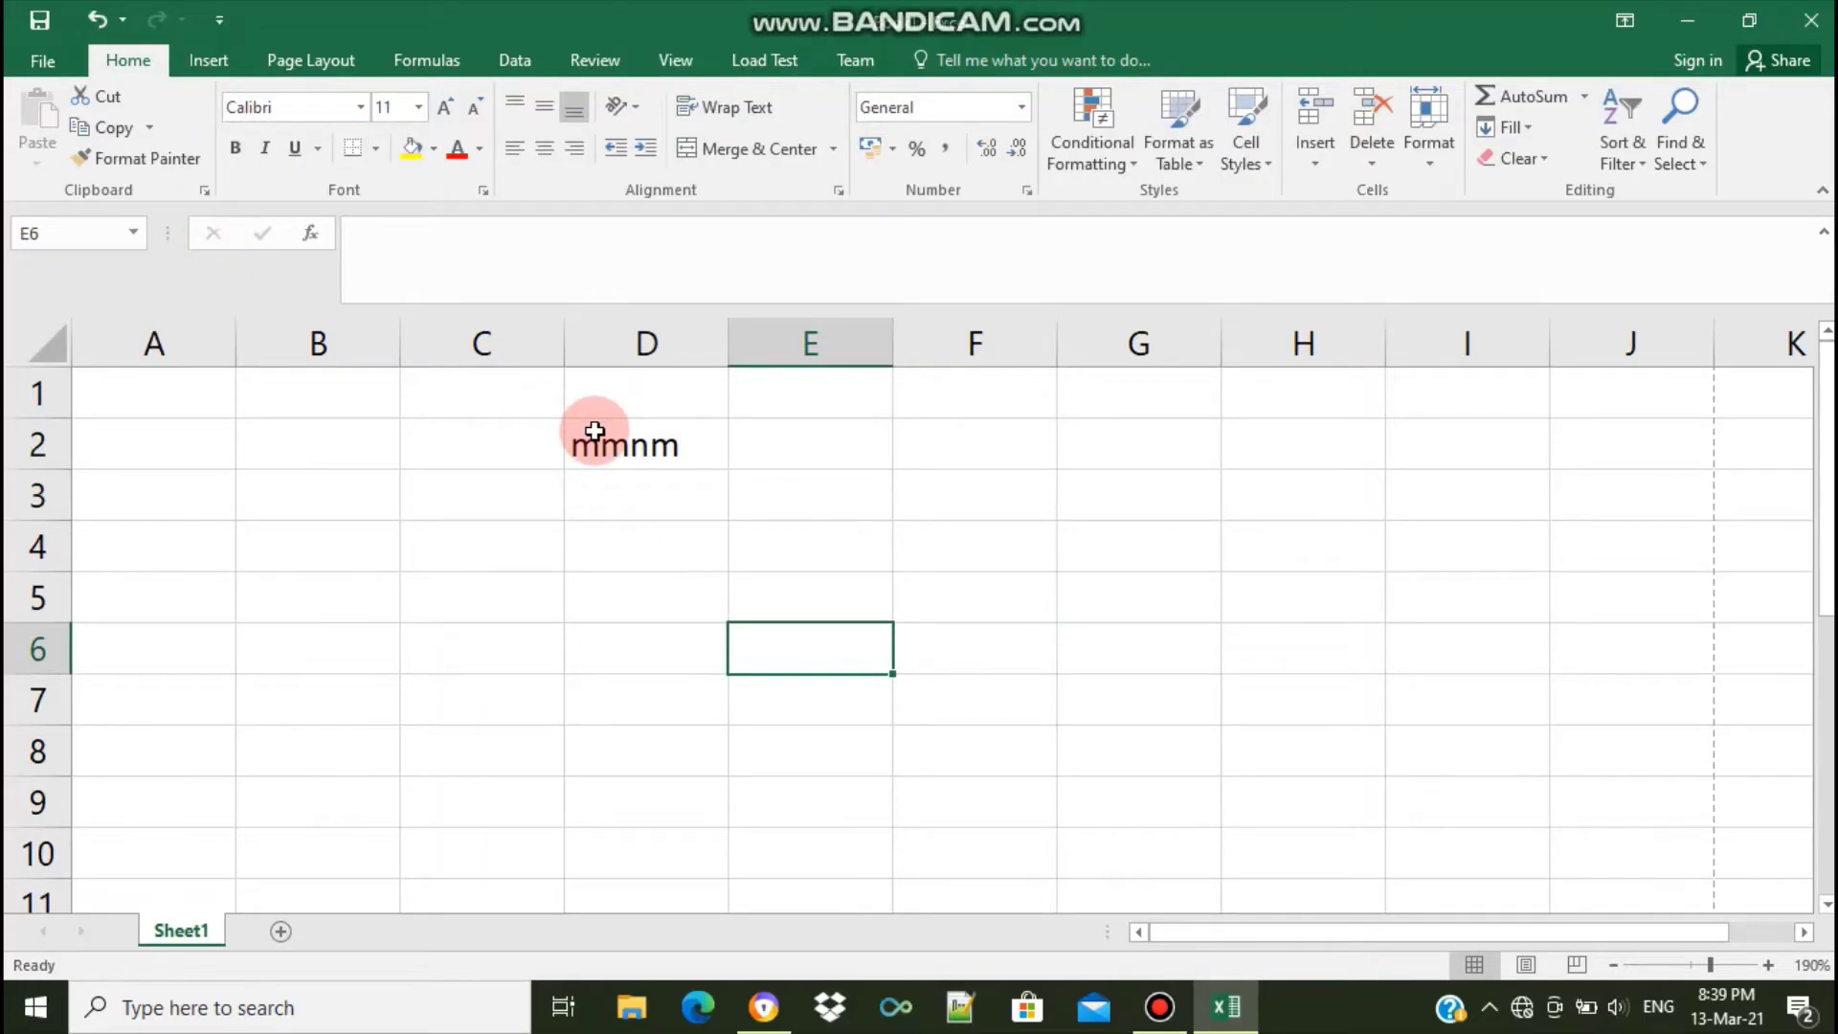
{"action": "left_click", "coordinate": [86, 12]}
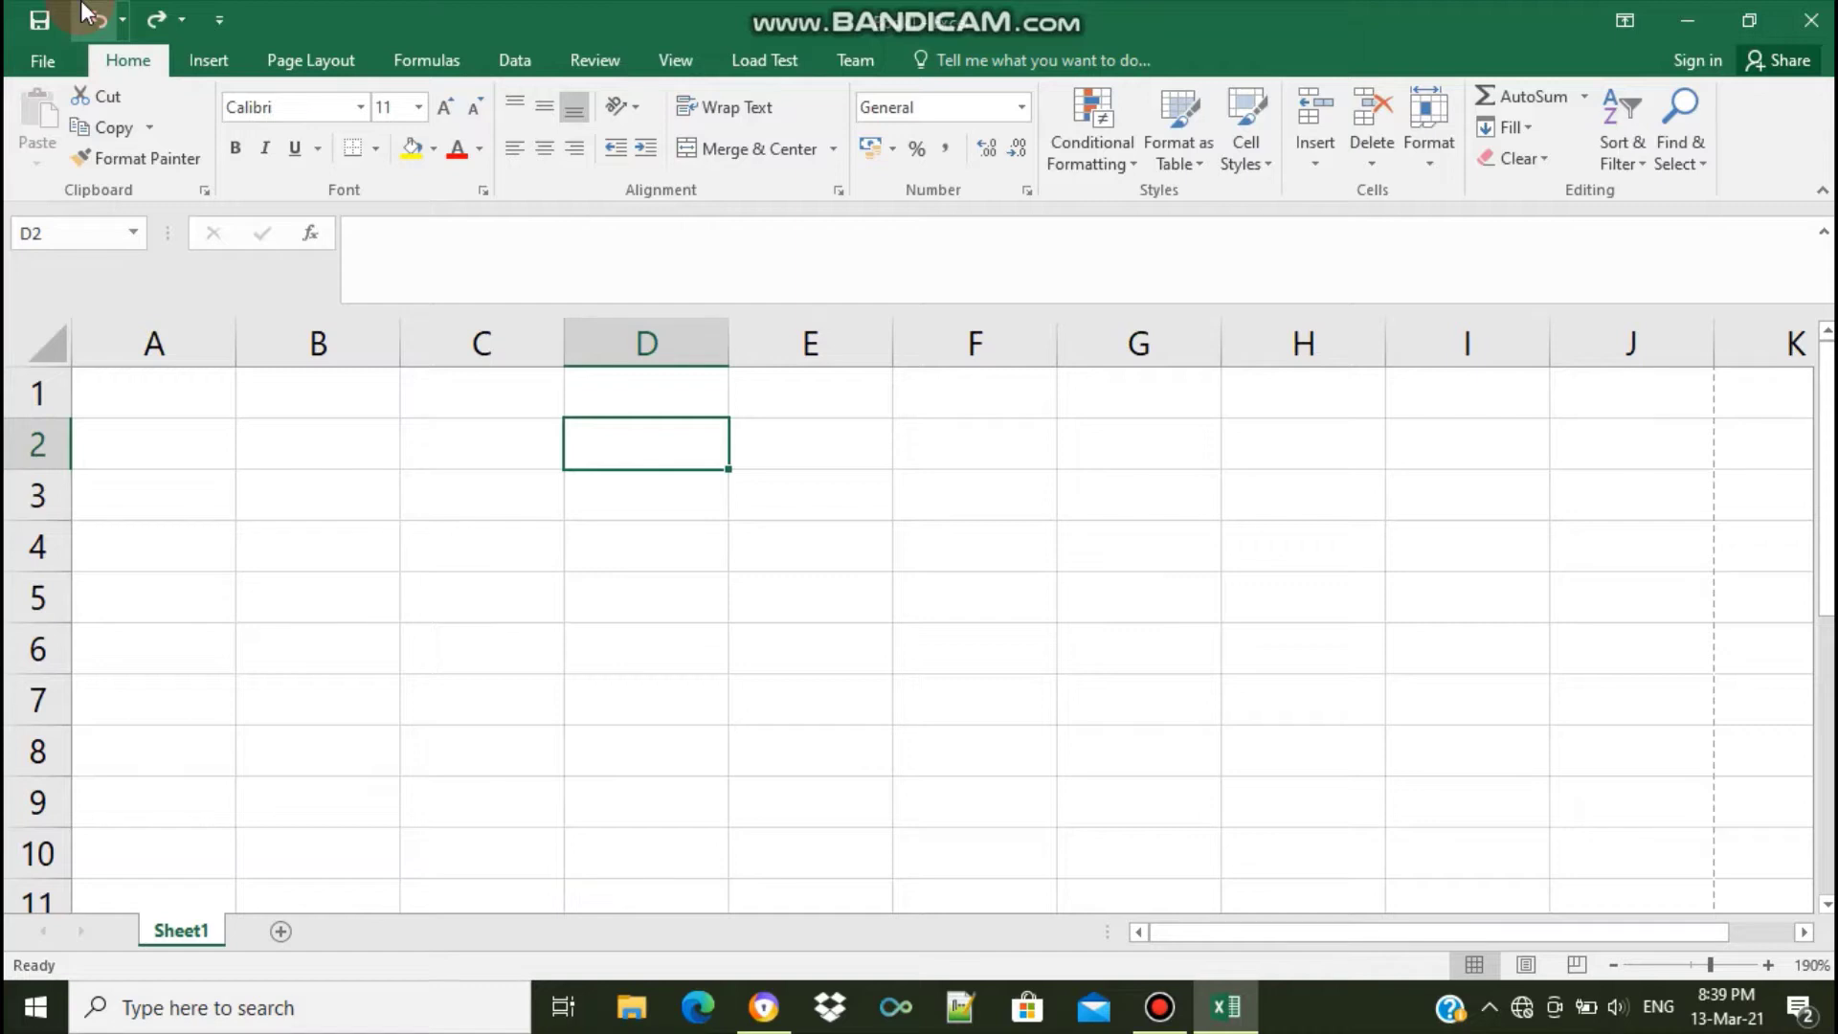
{"action": "left_click", "coordinate": [144, 17]}
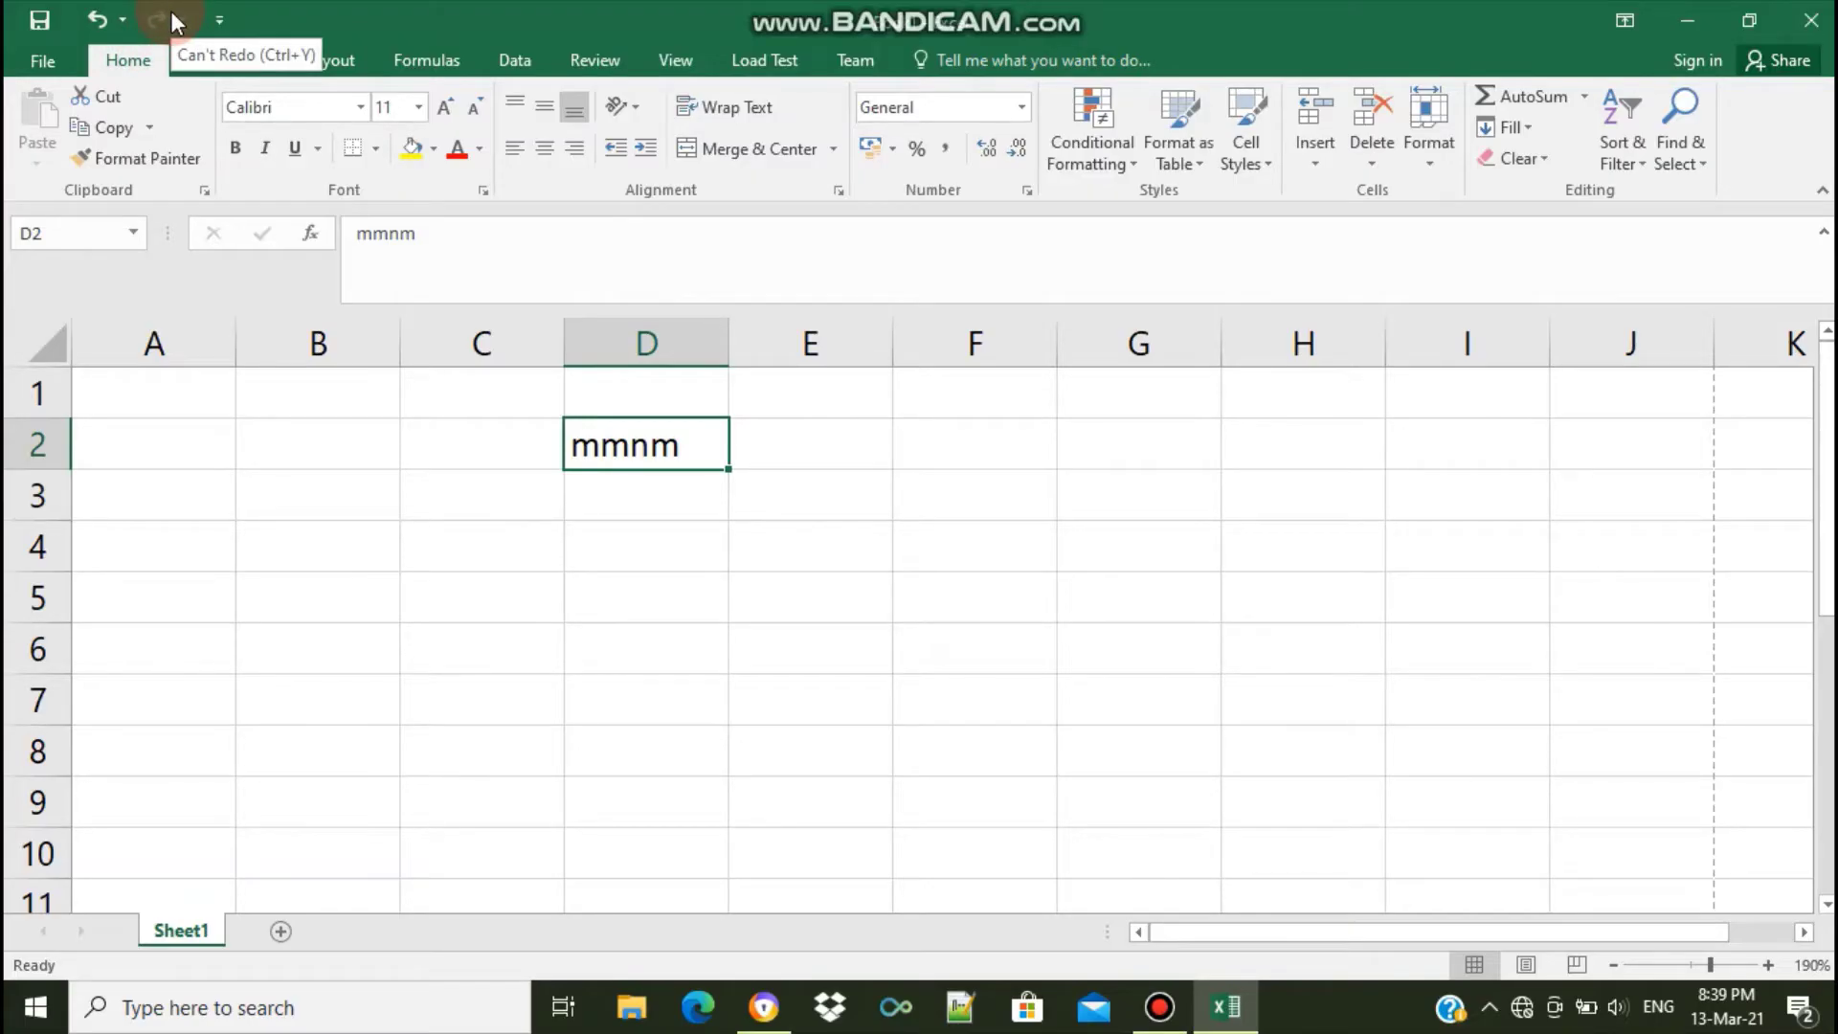
{"action": "left_click", "coordinate": [104, 17]}
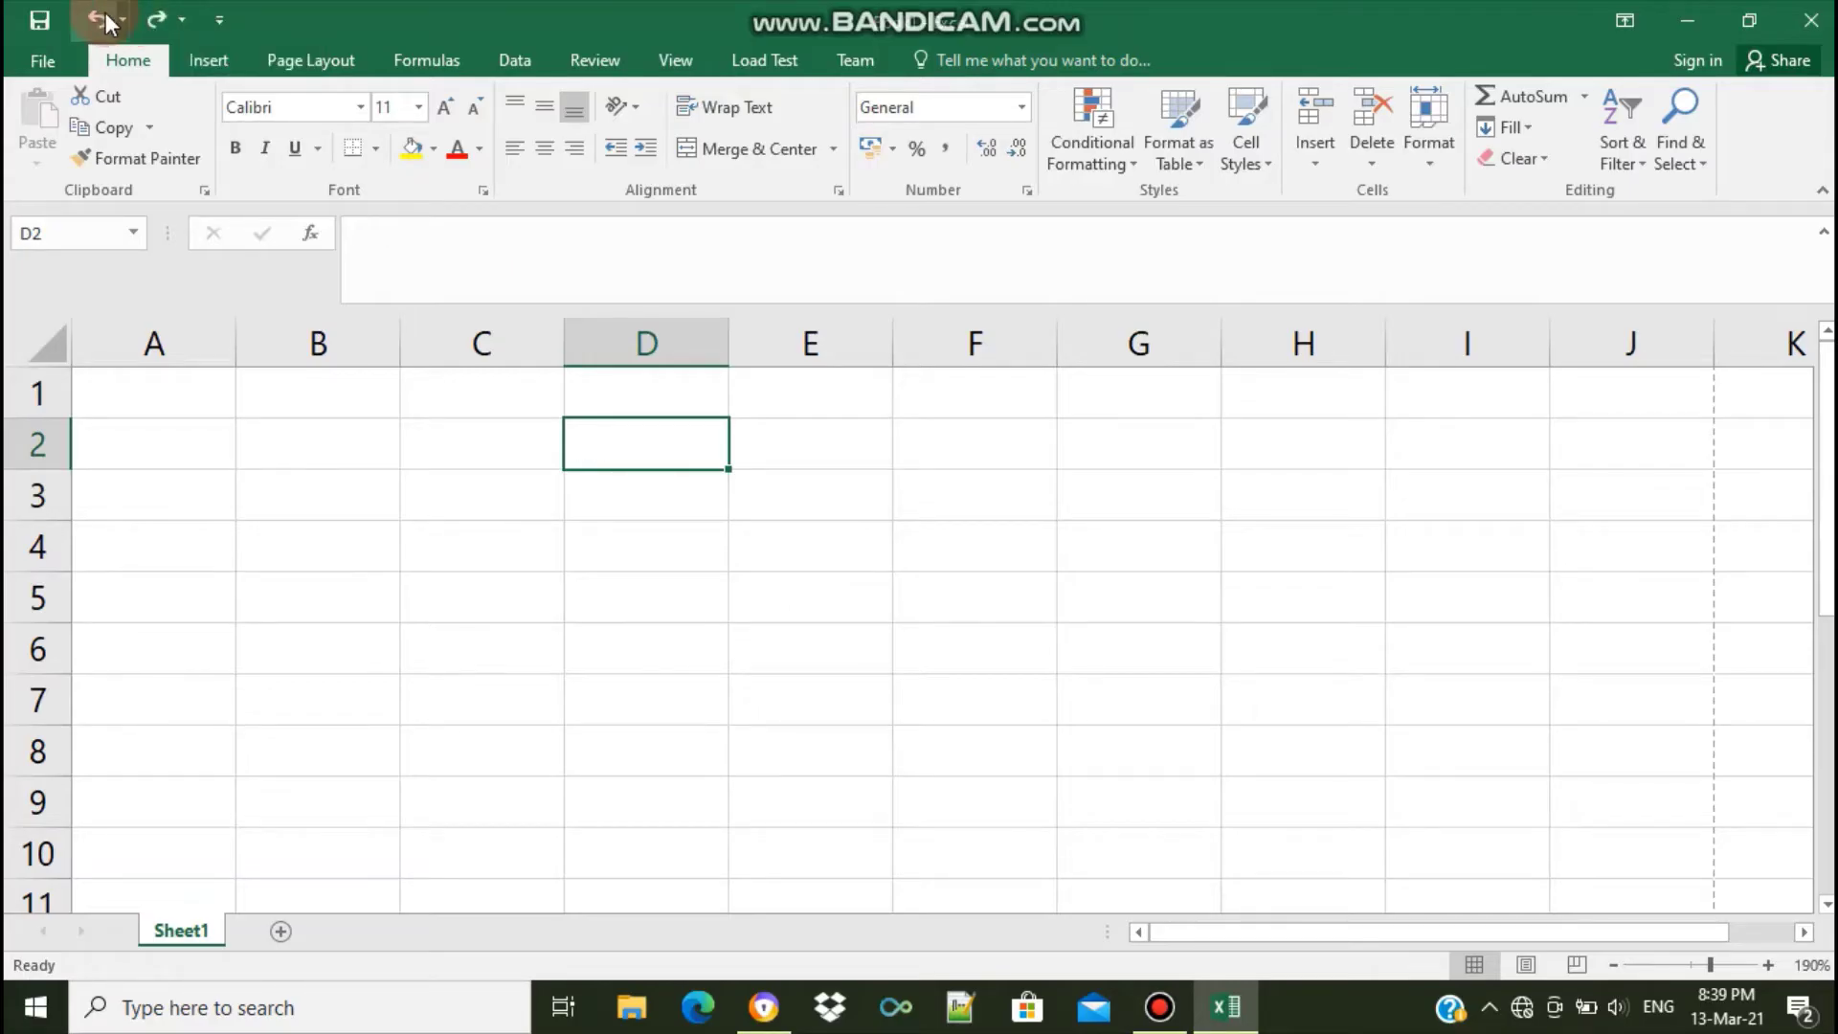
{"action": "left_click", "coordinate": [153, 19]}
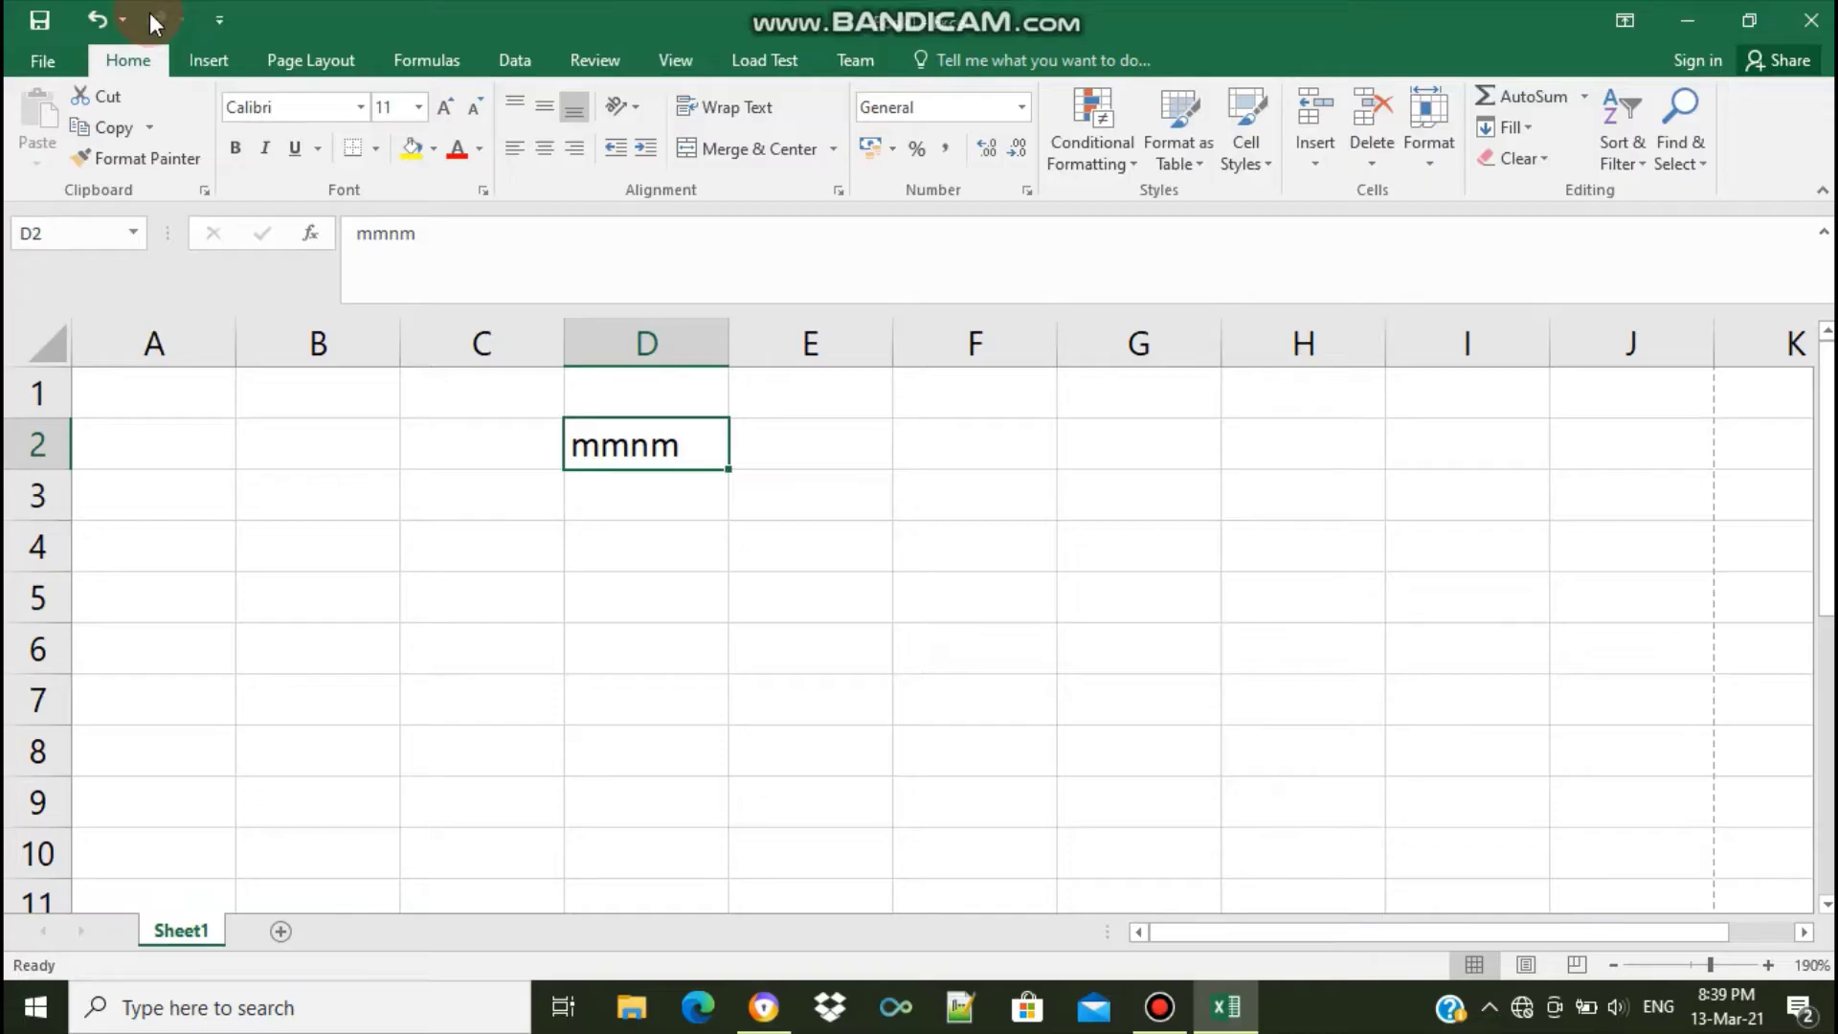
{"action": "left_click", "coordinate": [96, 19]}
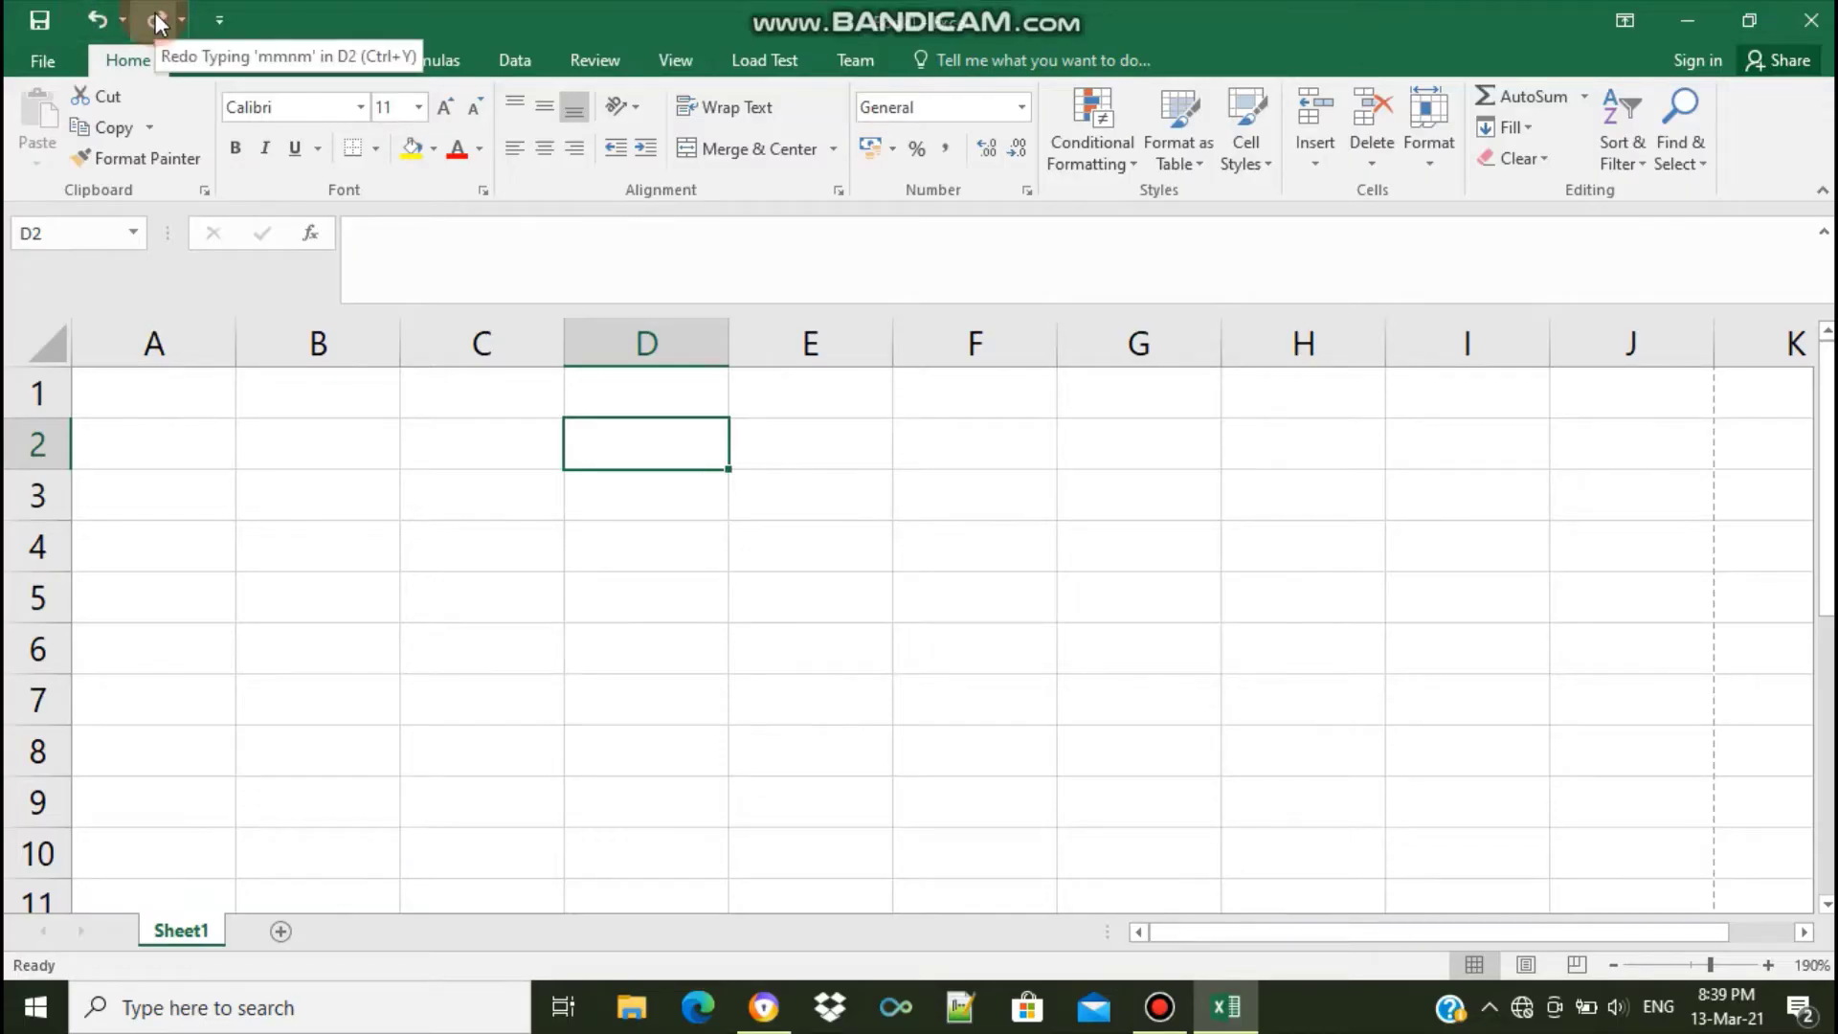
Enter the word 'bmcnmz' in cell B2
{"action": "left_click", "coordinate": [288, 455]}
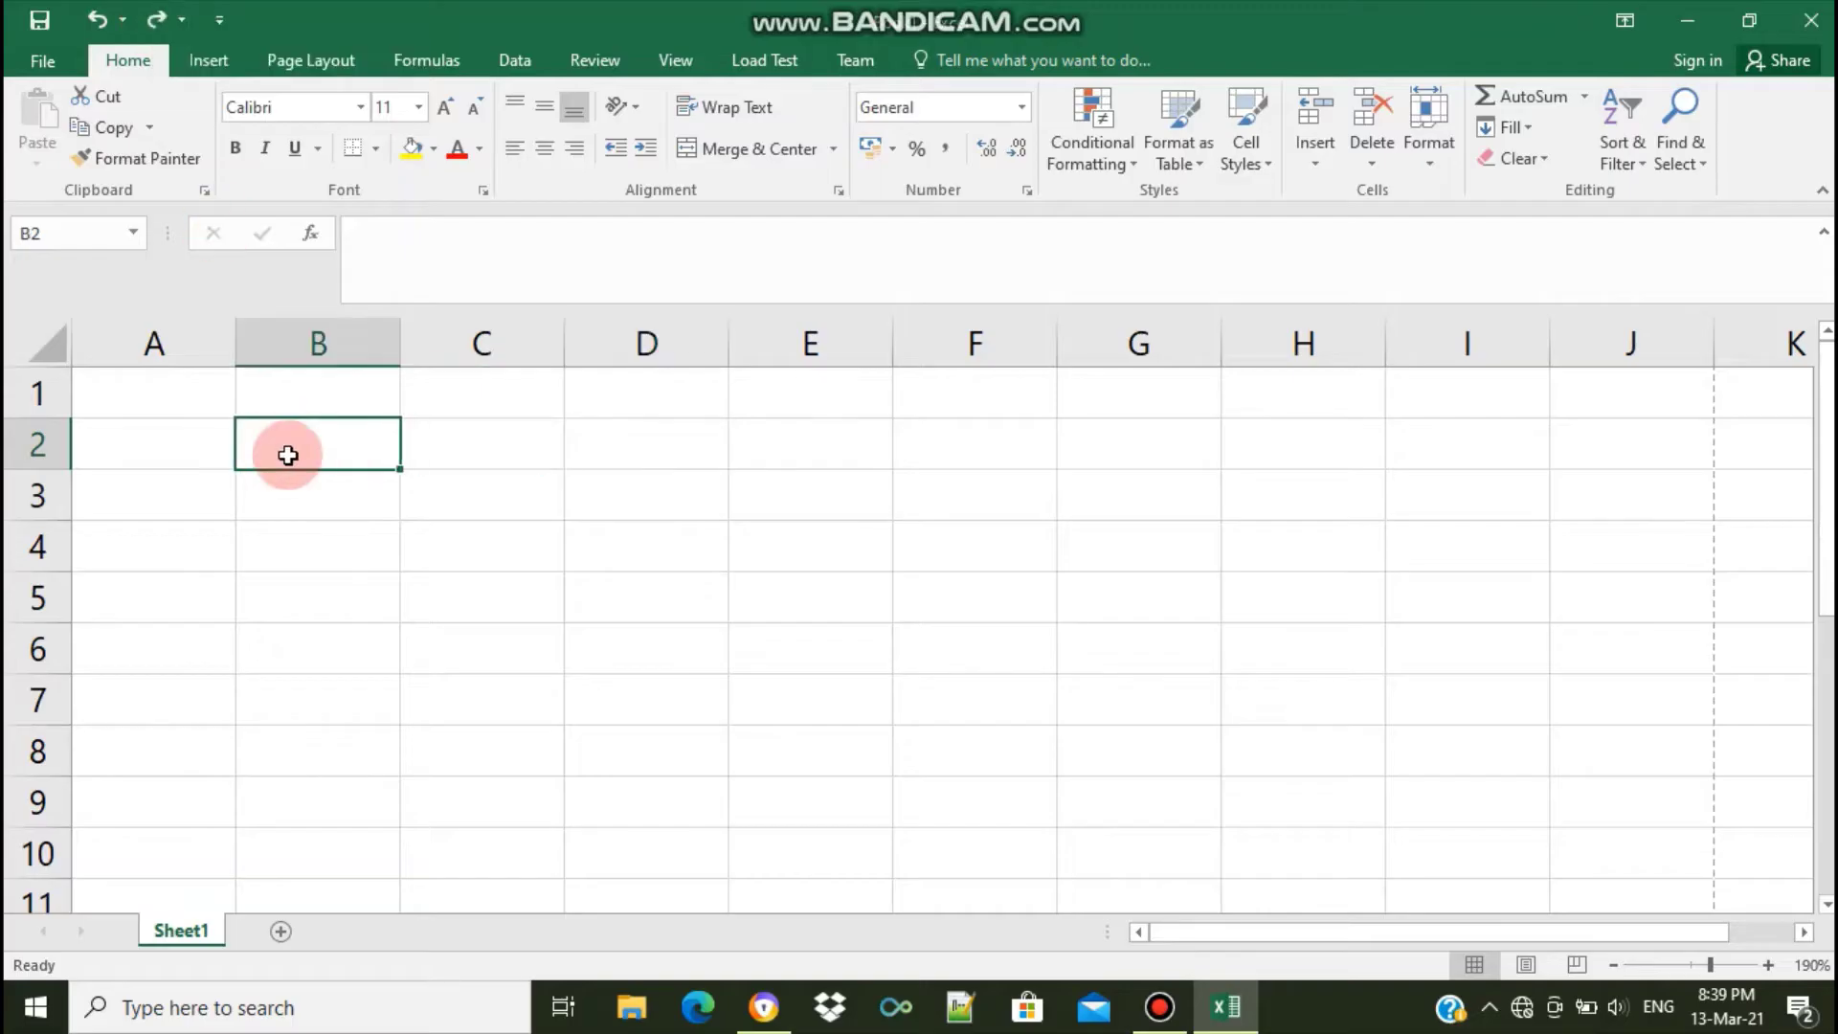
{"action": "type", "text": "bmcnmz"}
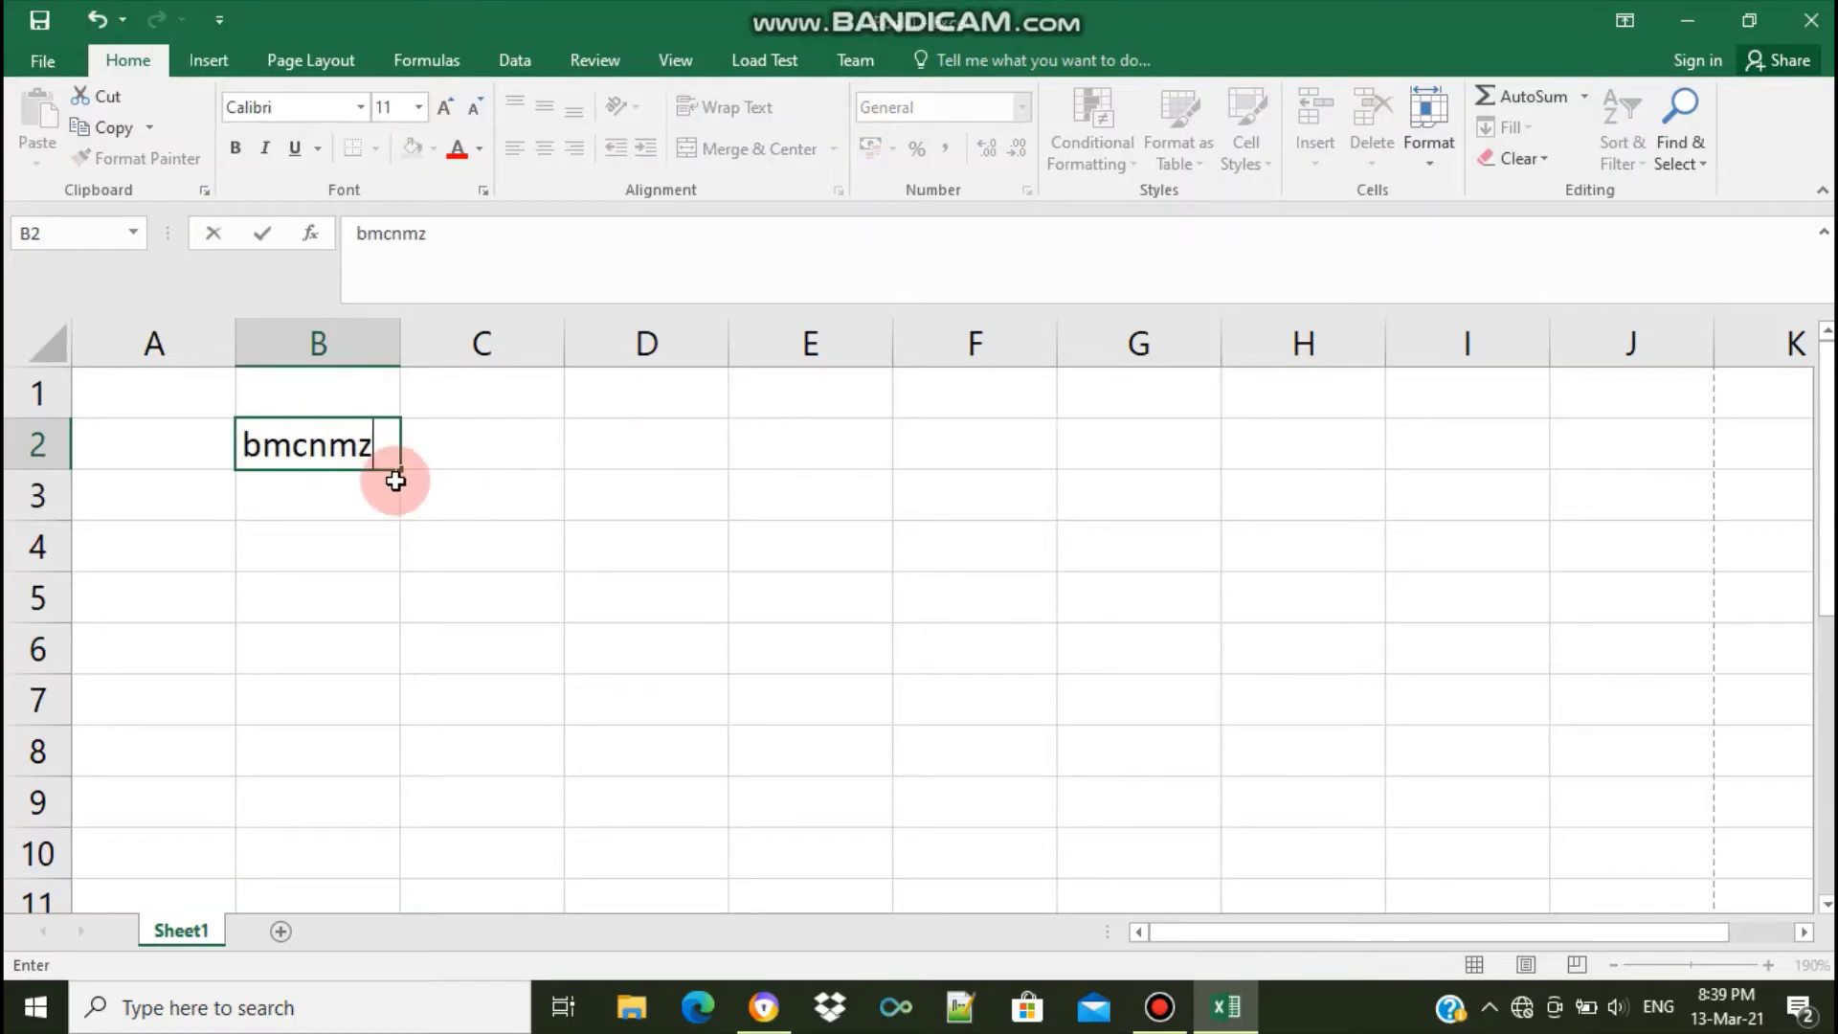
{"action": "left_click", "coordinate": [1024, 555]}
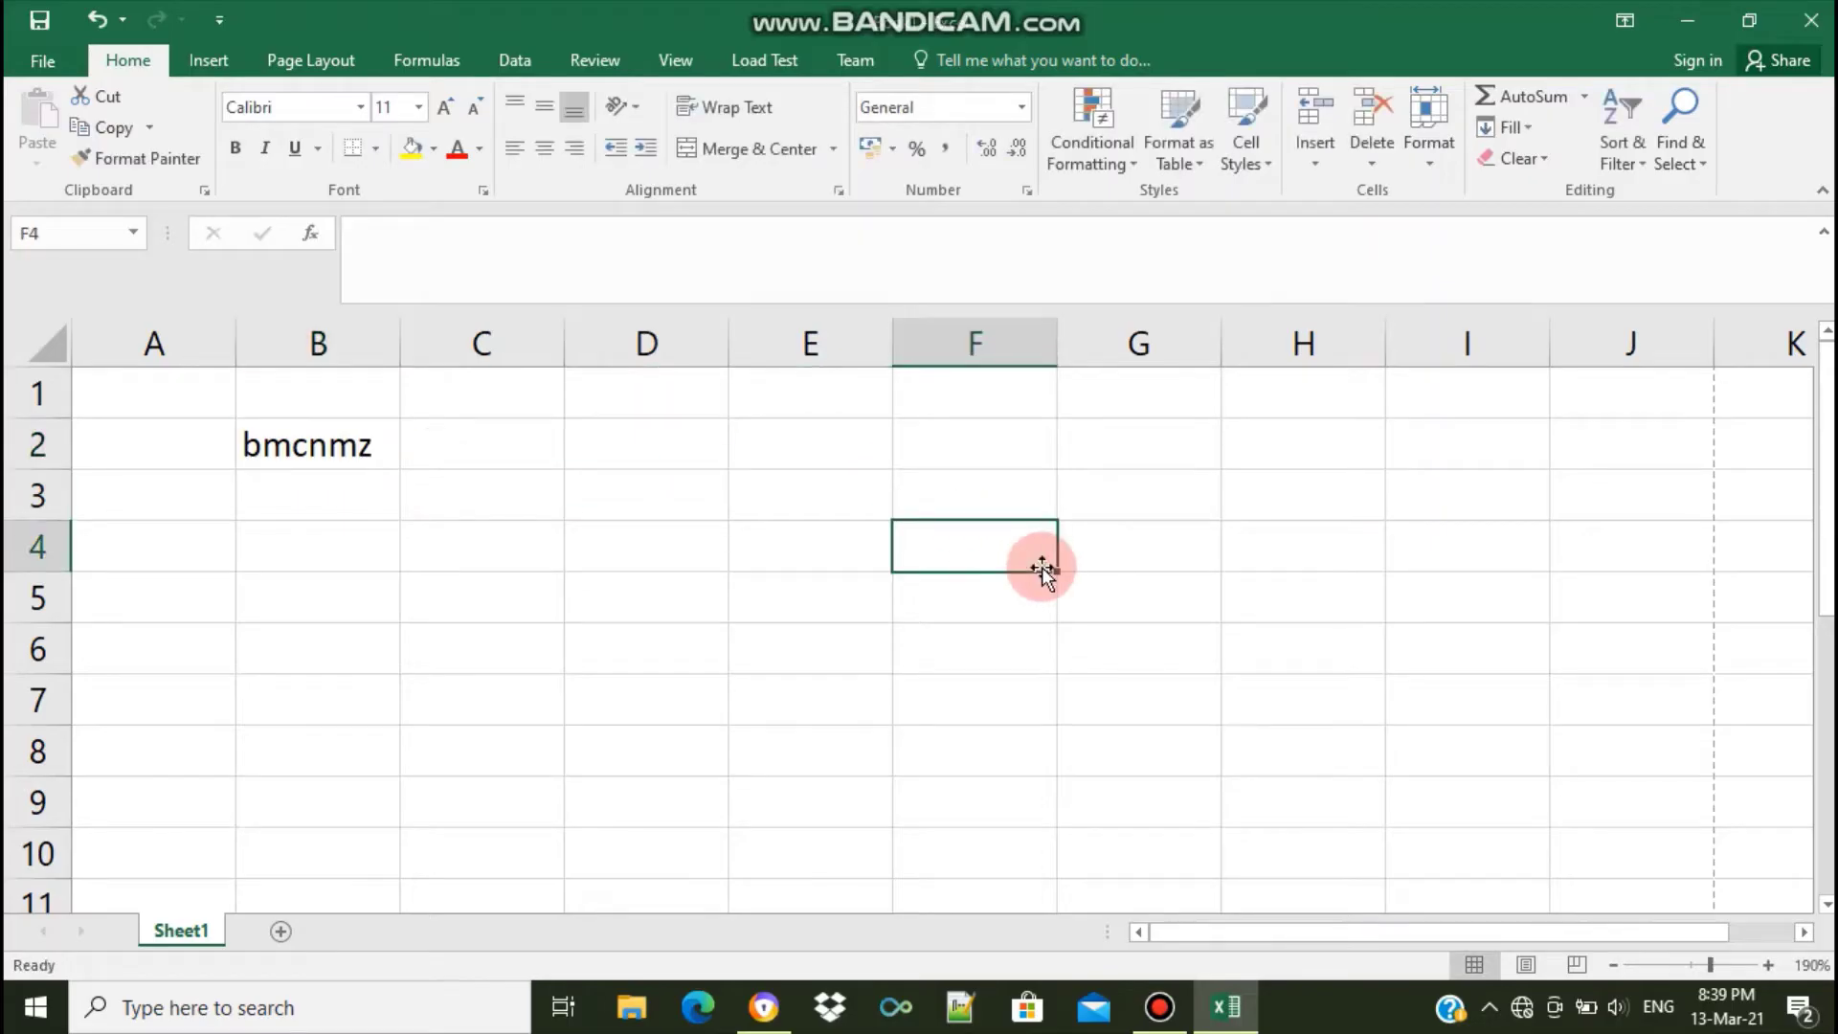
Copy 'bmcnmz' from B2 and paste it into cell E4
{"action": "left_click", "coordinate": [334, 446]}
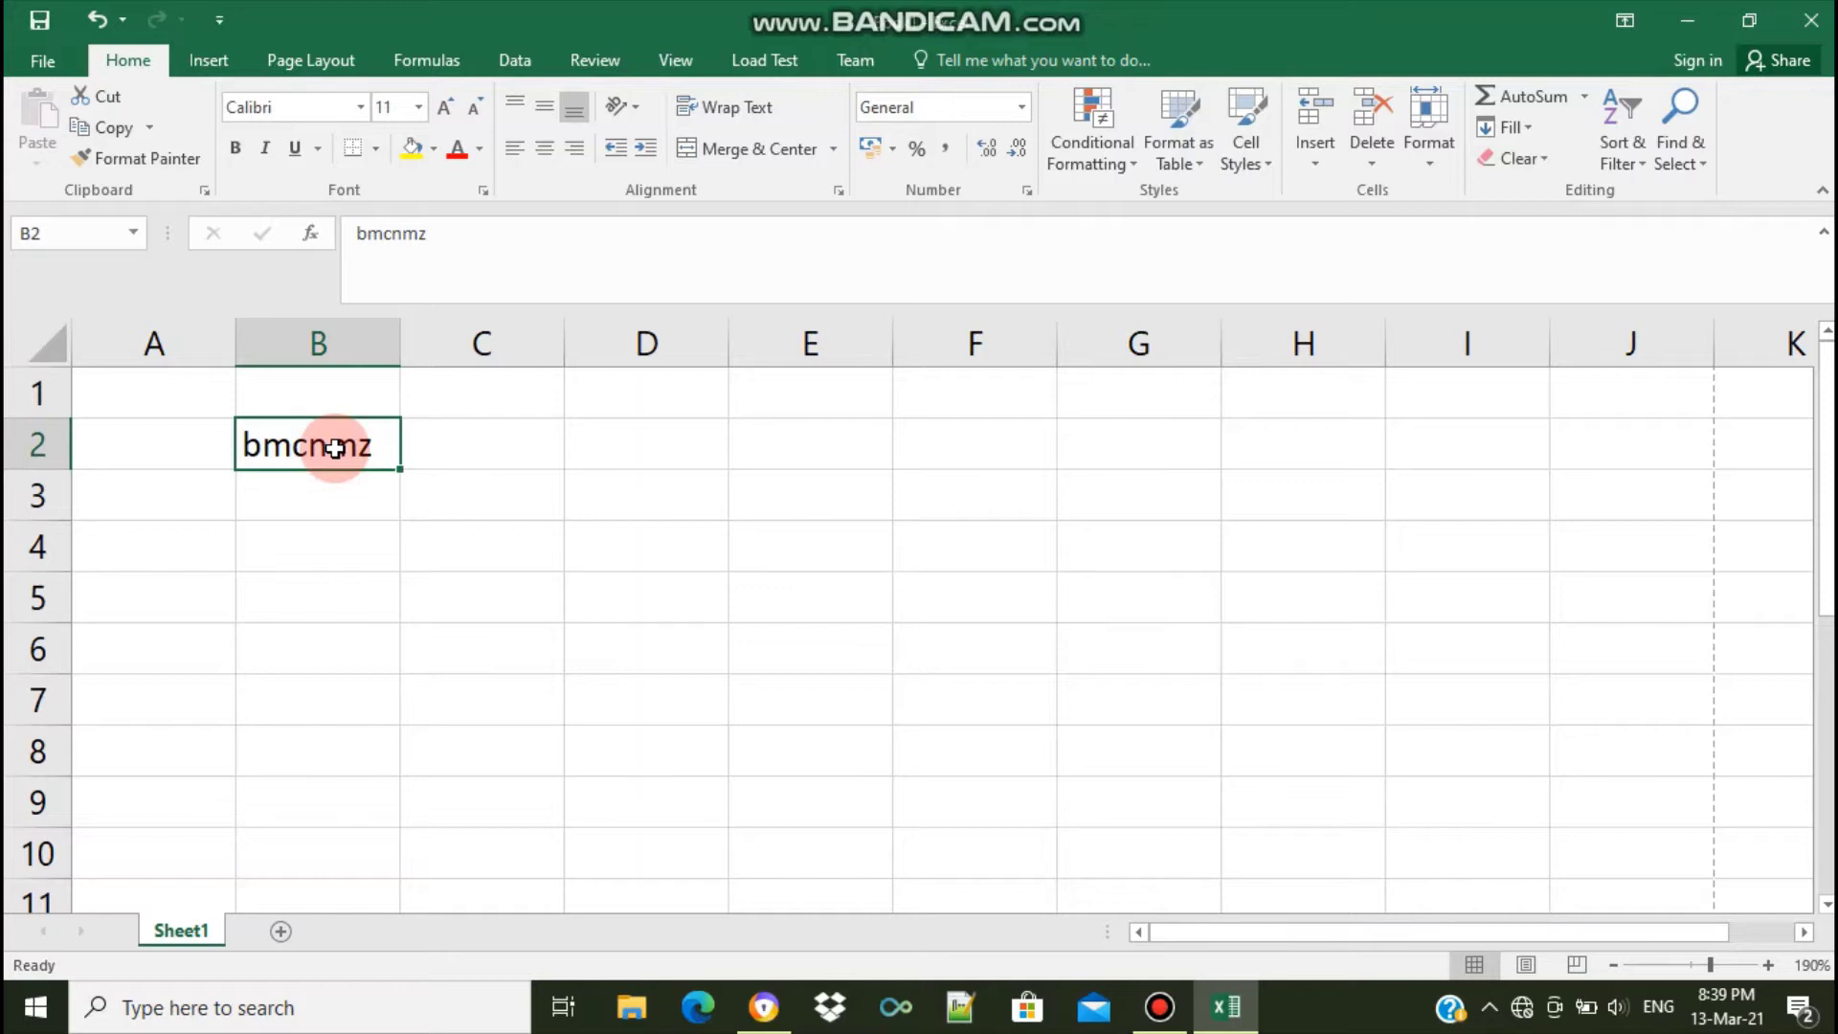
{"action": "left_click", "coordinate": [119, 109]}
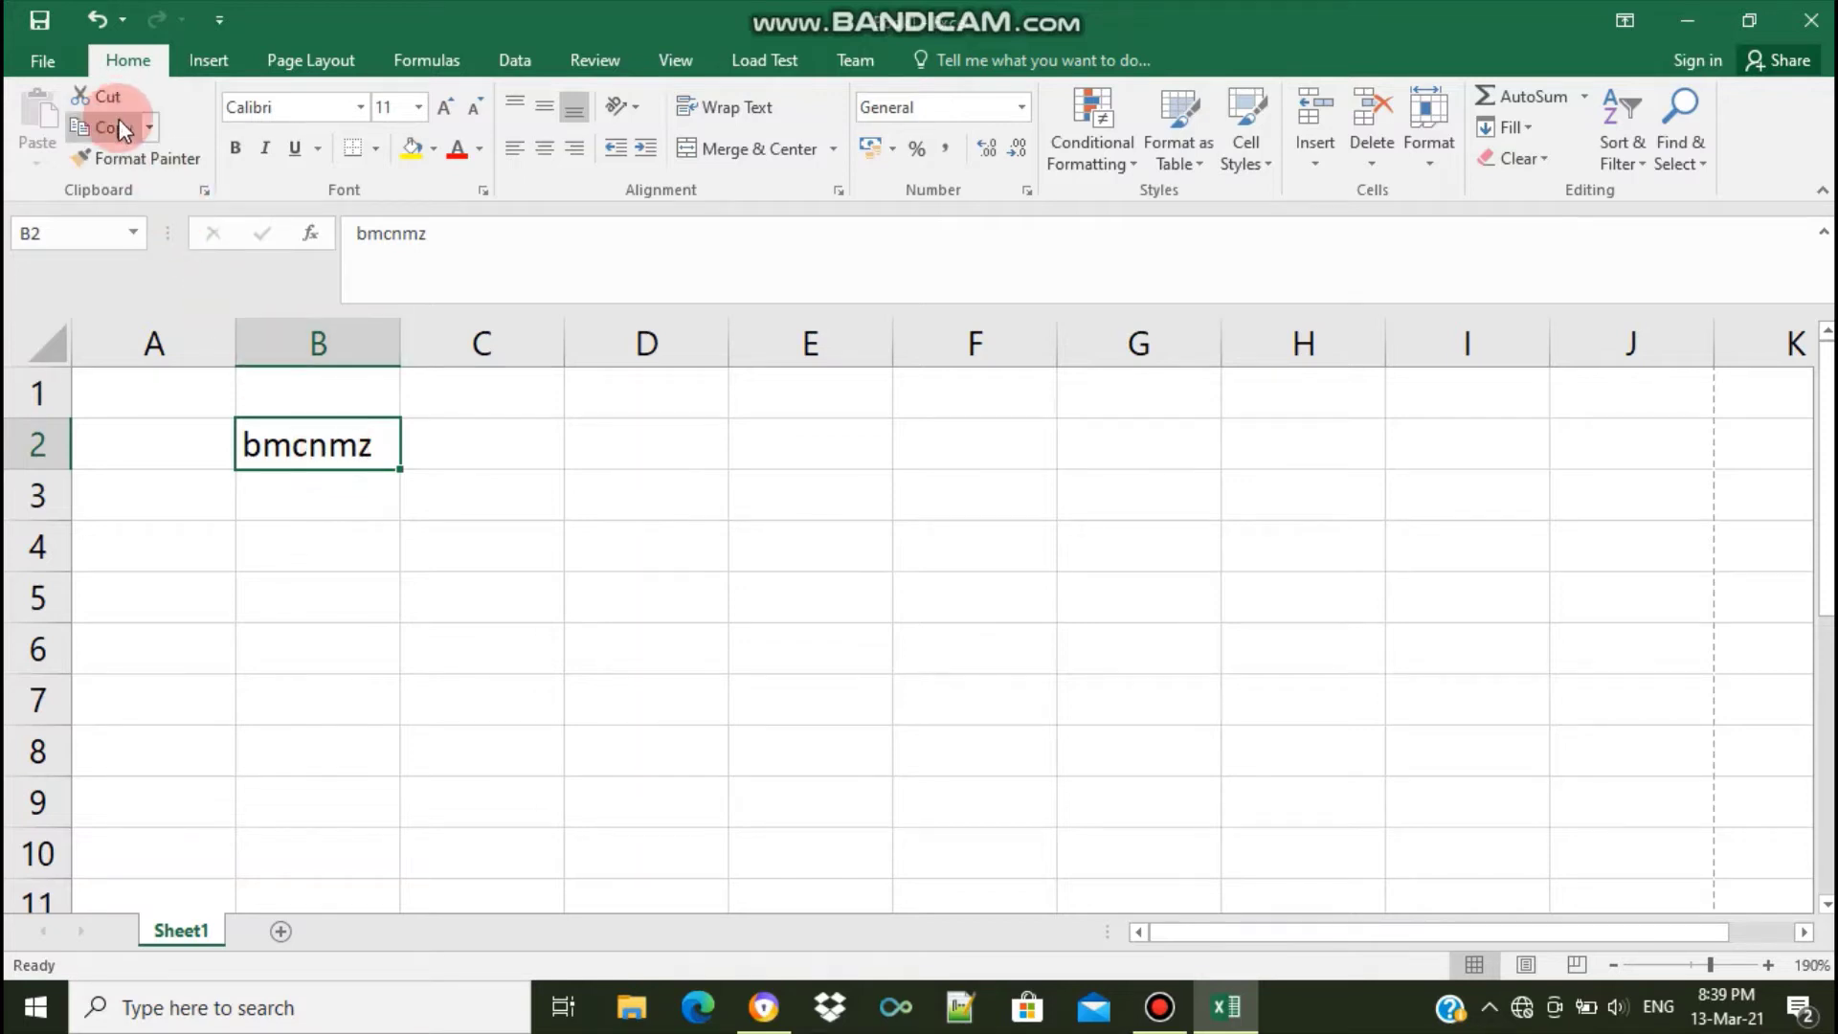
{"action": "left_click", "coordinate": [119, 121]}
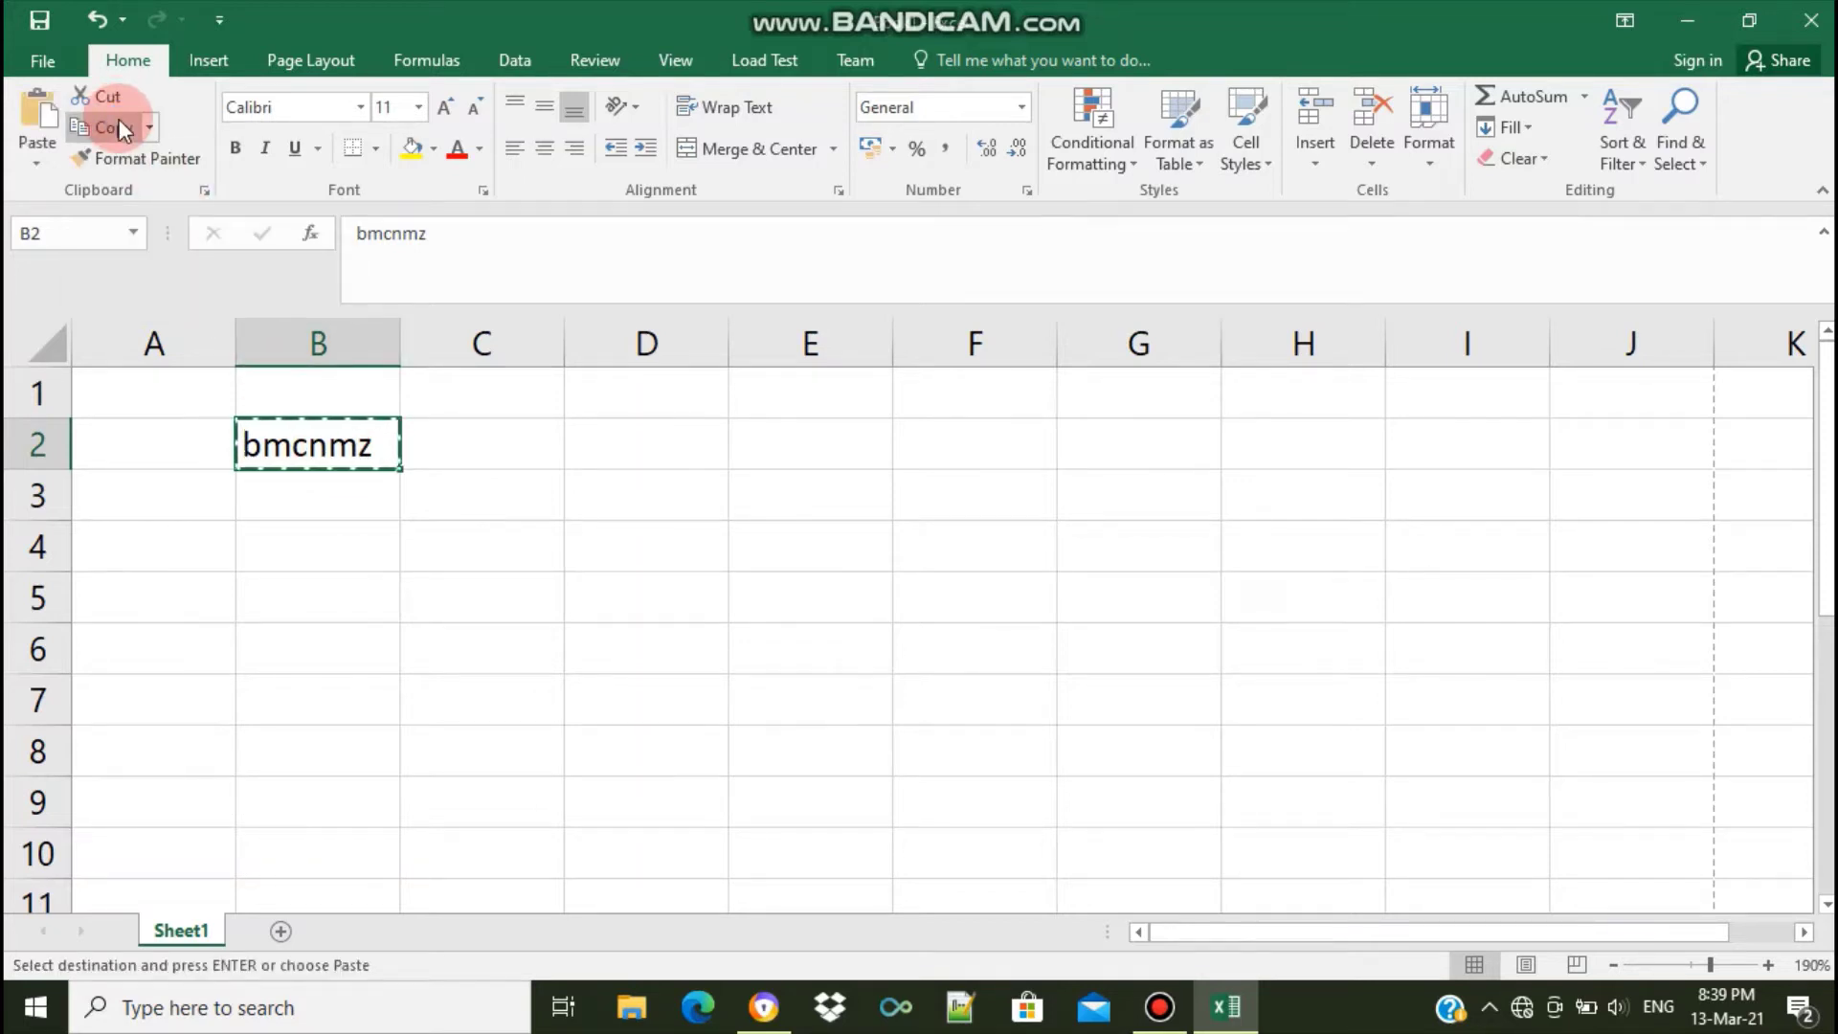
{"action": "left_click", "coordinate": [870, 559]}
{"action": "left_click", "coordinate": [237, 130]}
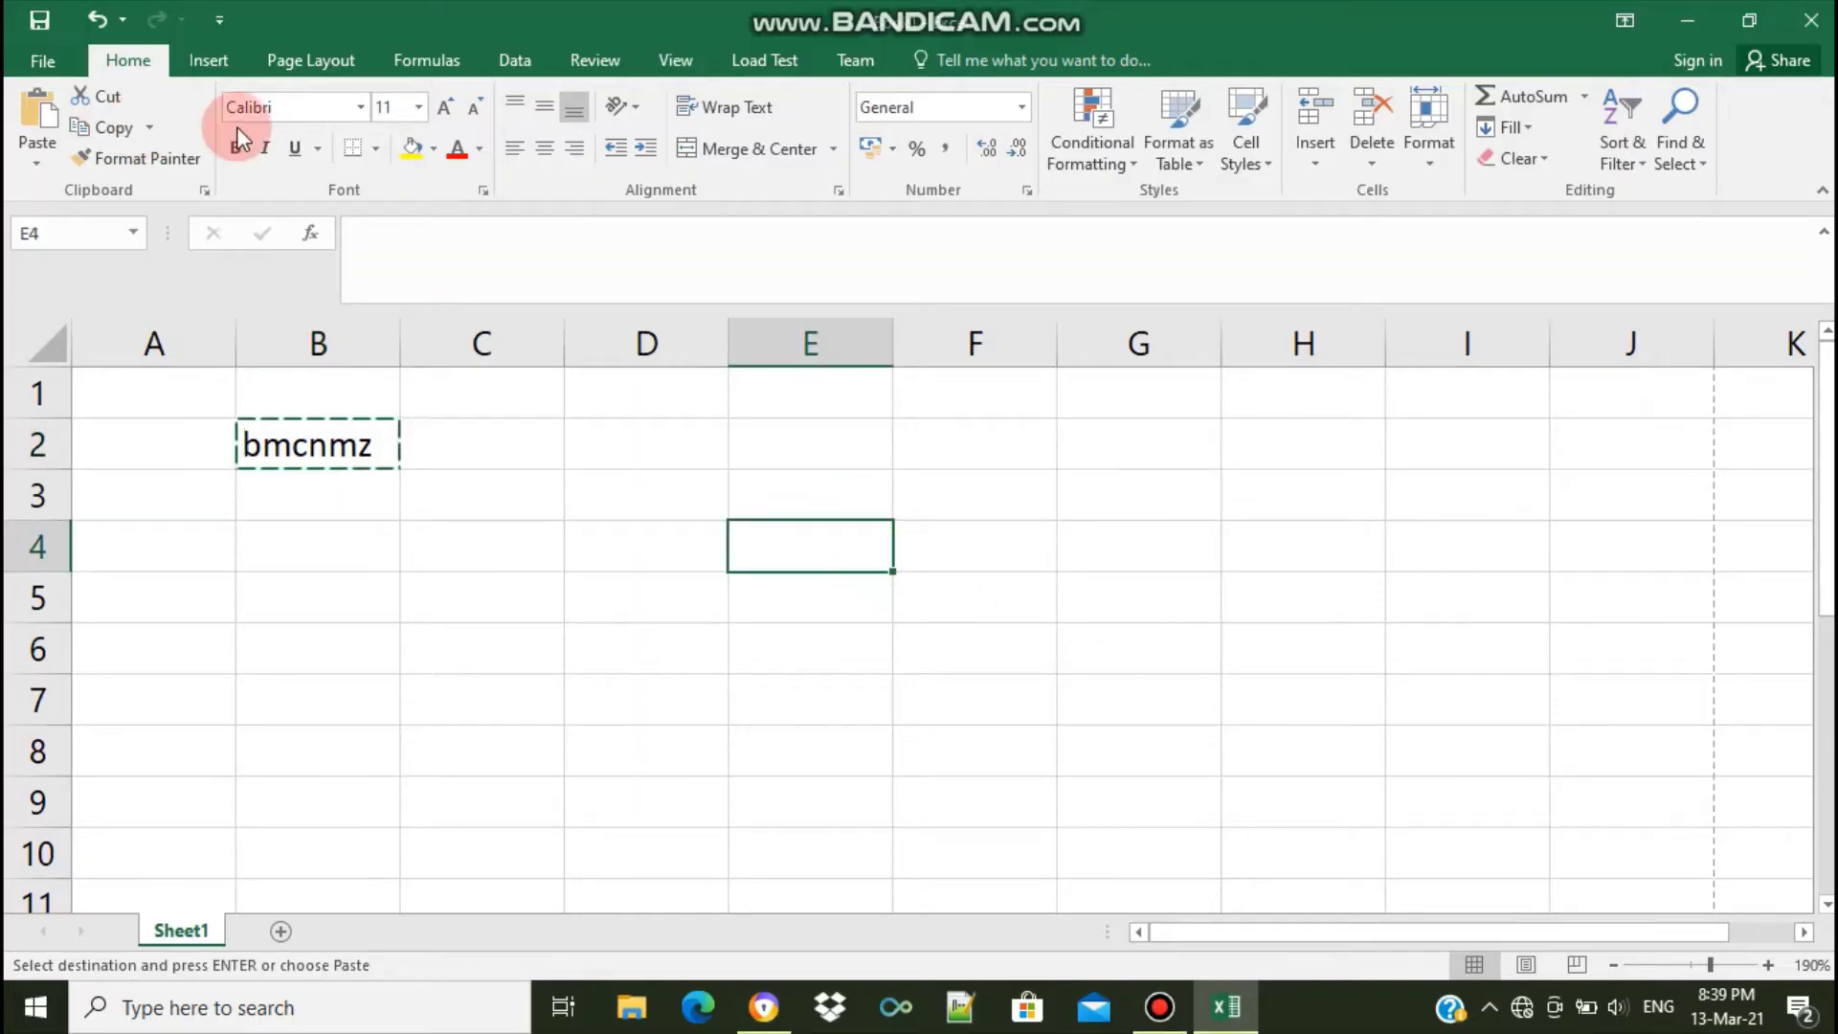
{"action": "left_click", "coordinate": [37, 141]}
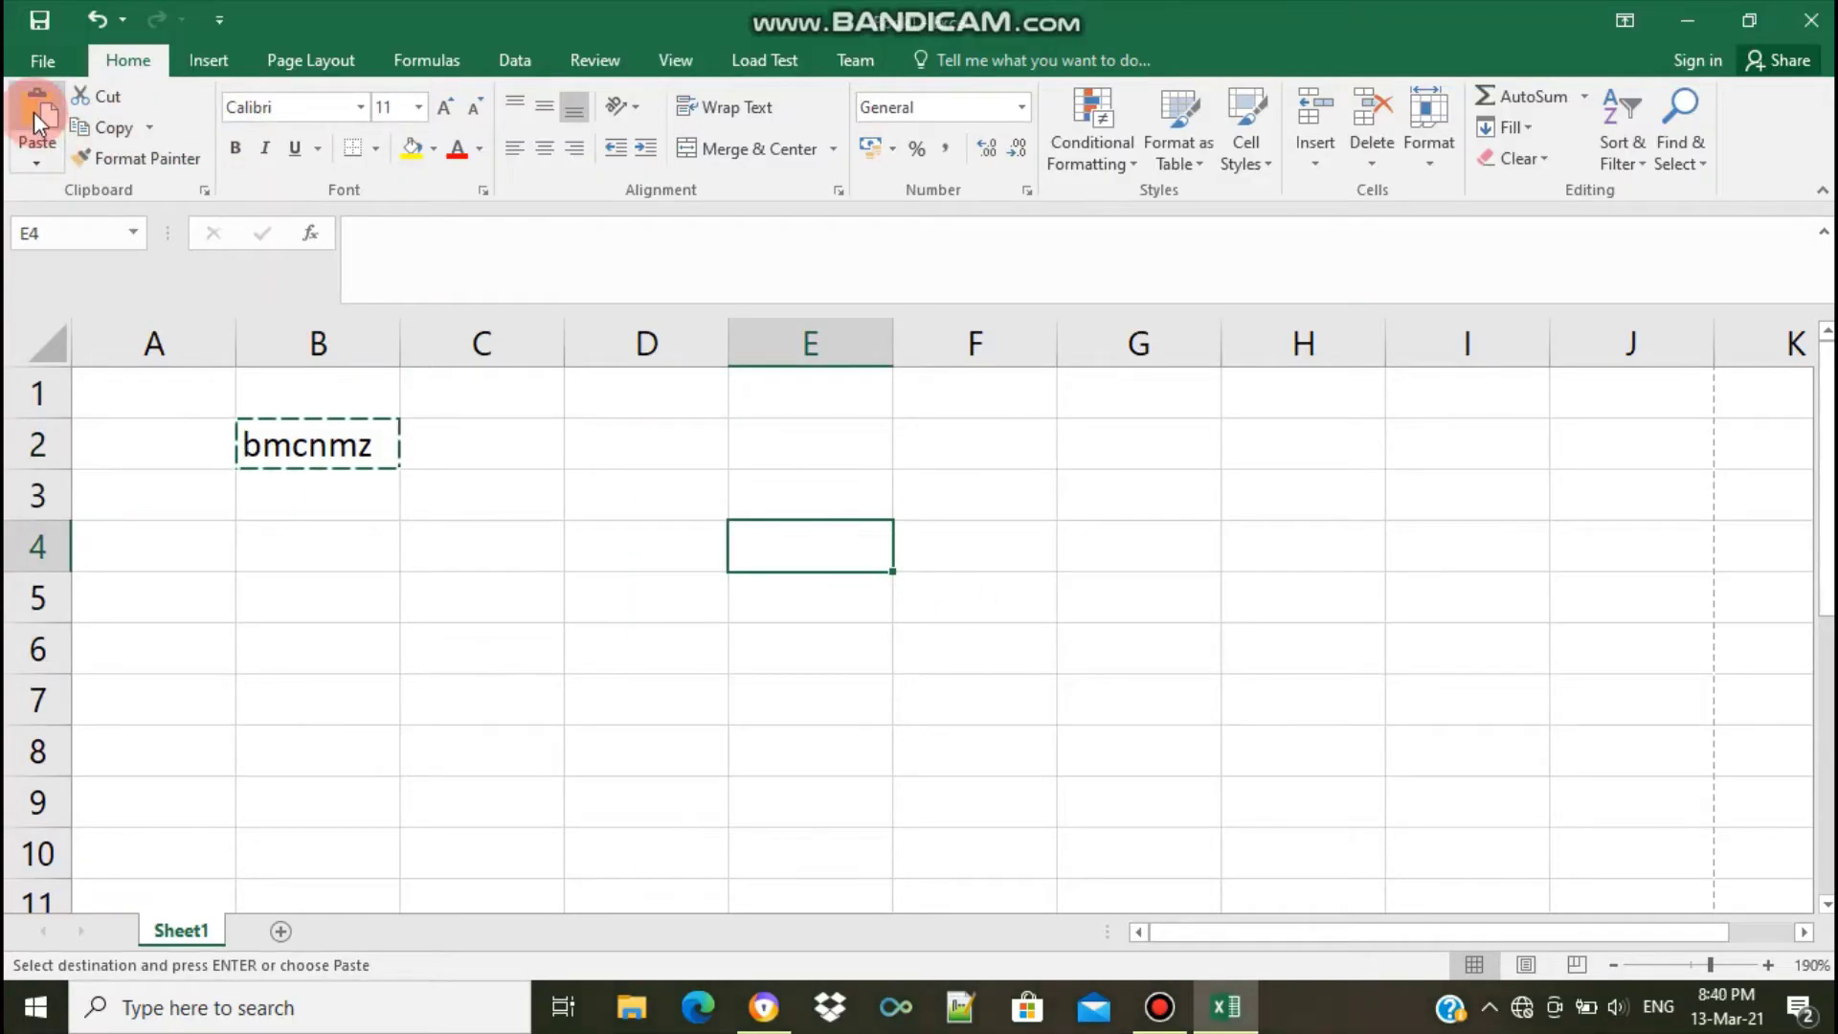
{"action": "left_click", "coordinate": [35, 124]}
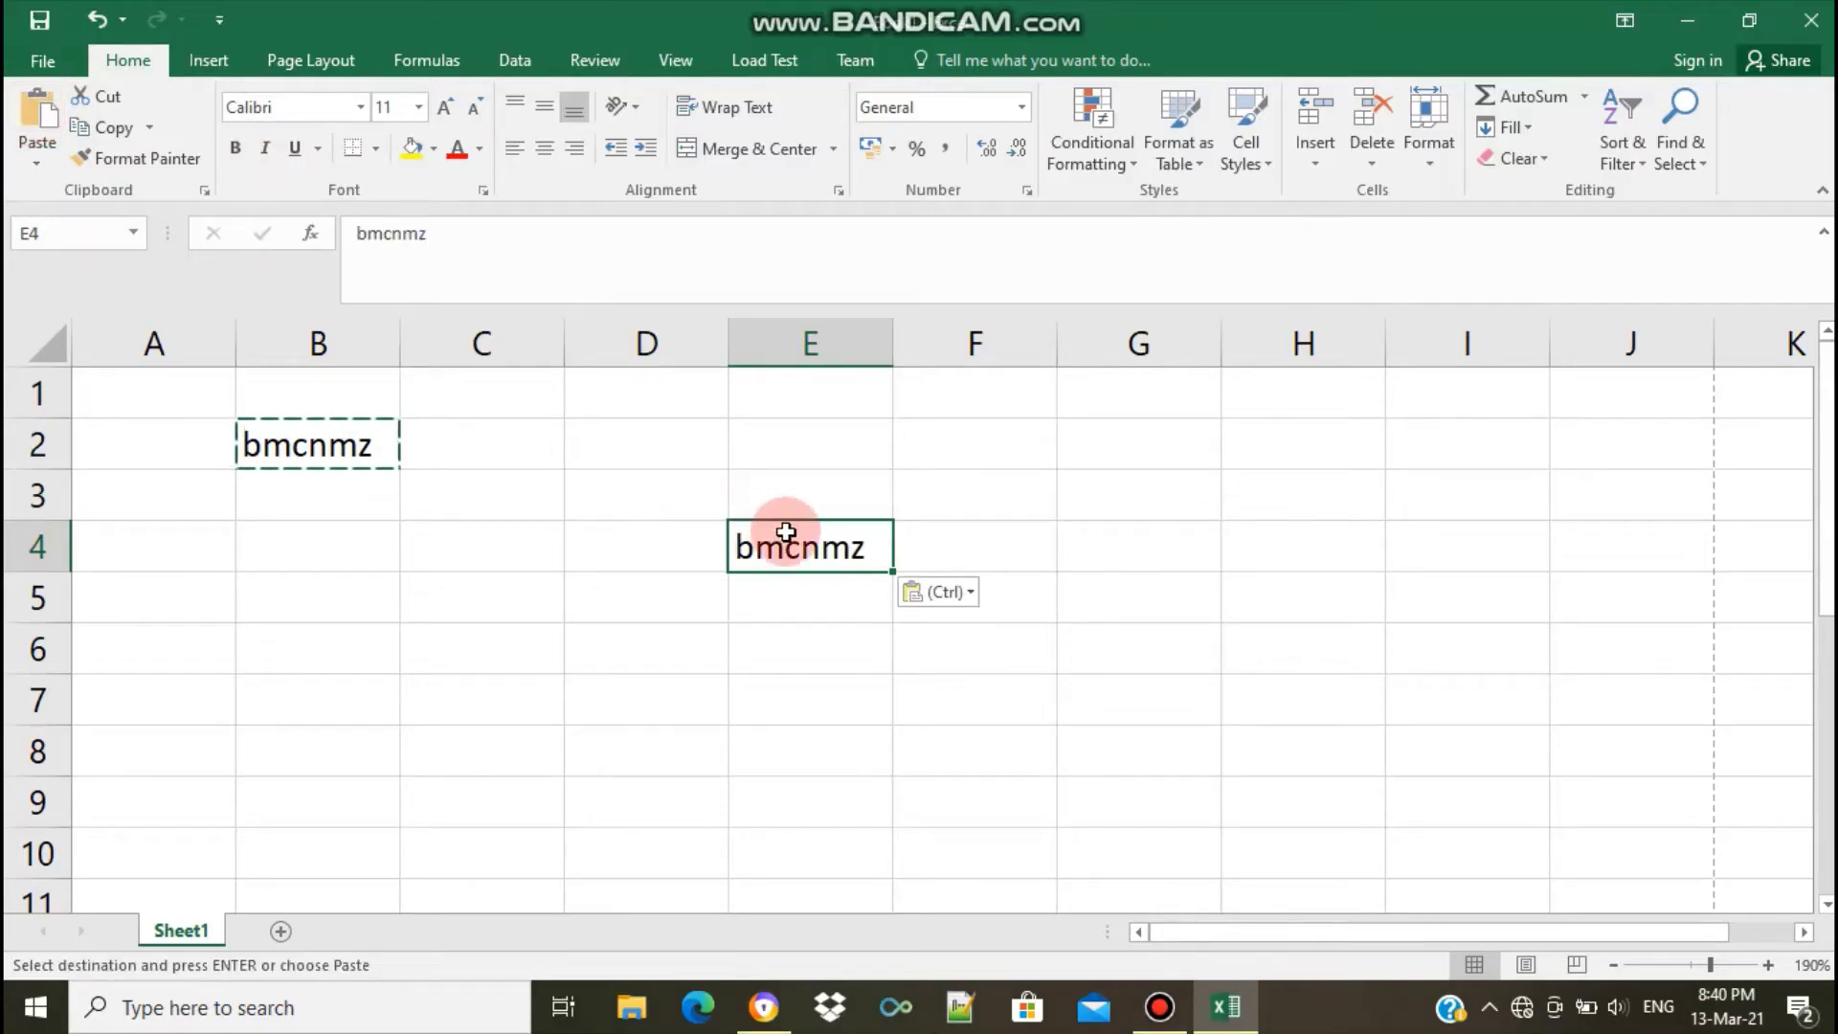
{"action": "left_click", "coordinate": [336, 465]}
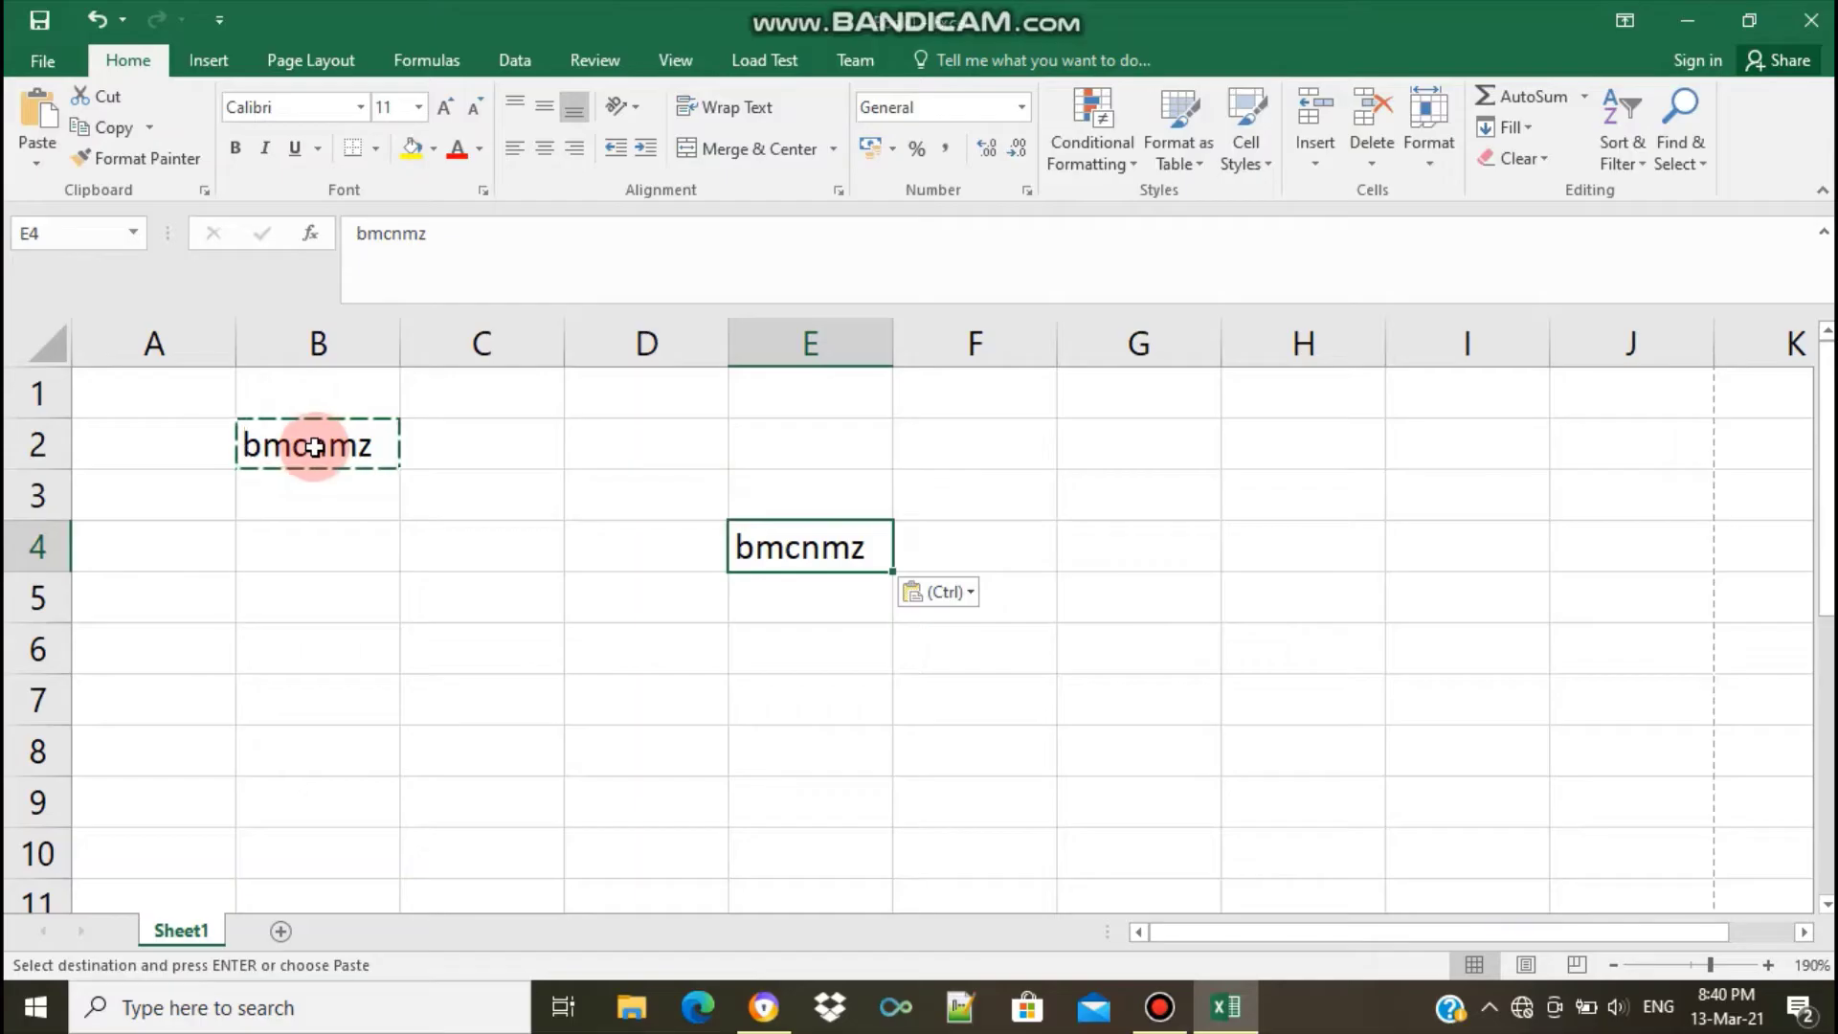
{"action": "left_click", "coordinate": [315, 447]}
{"action": "left_click", "coordinate": [324, 451]}
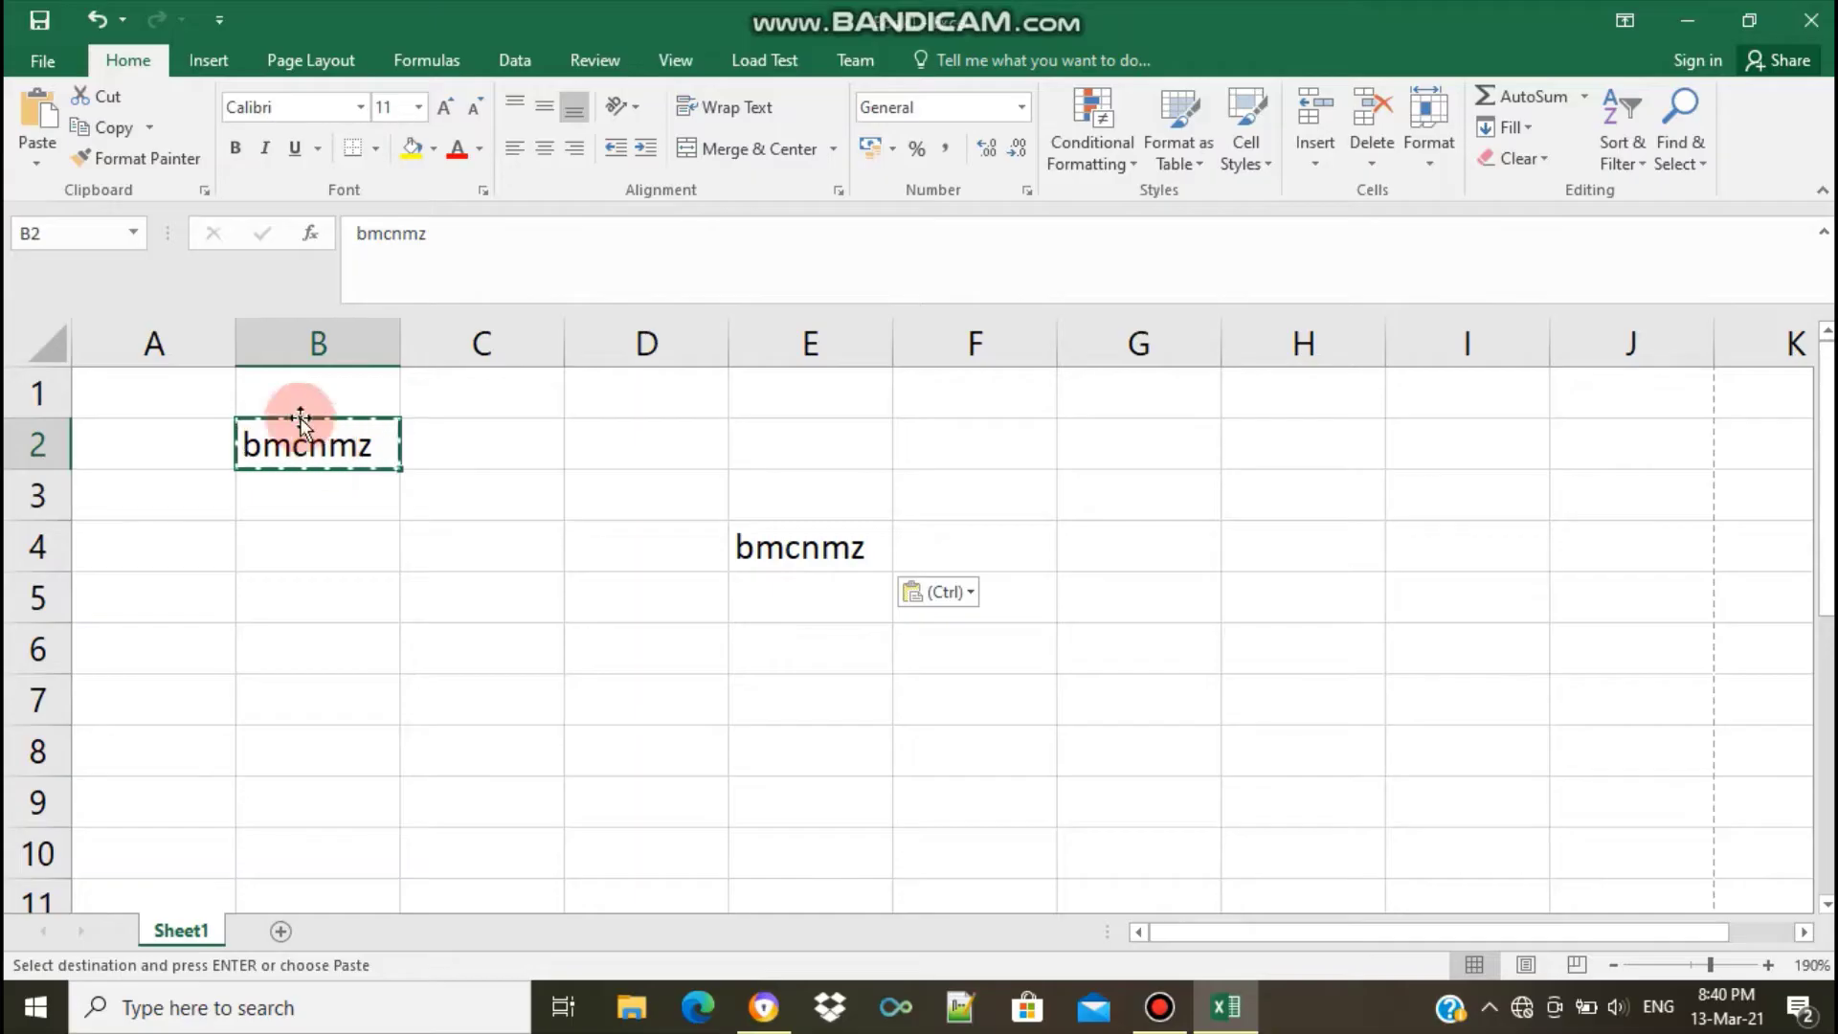
Cut 'bmcnmz' from B2 and paste it into cell E5
{"action": "left_click", "coordinate": [101, 126]}
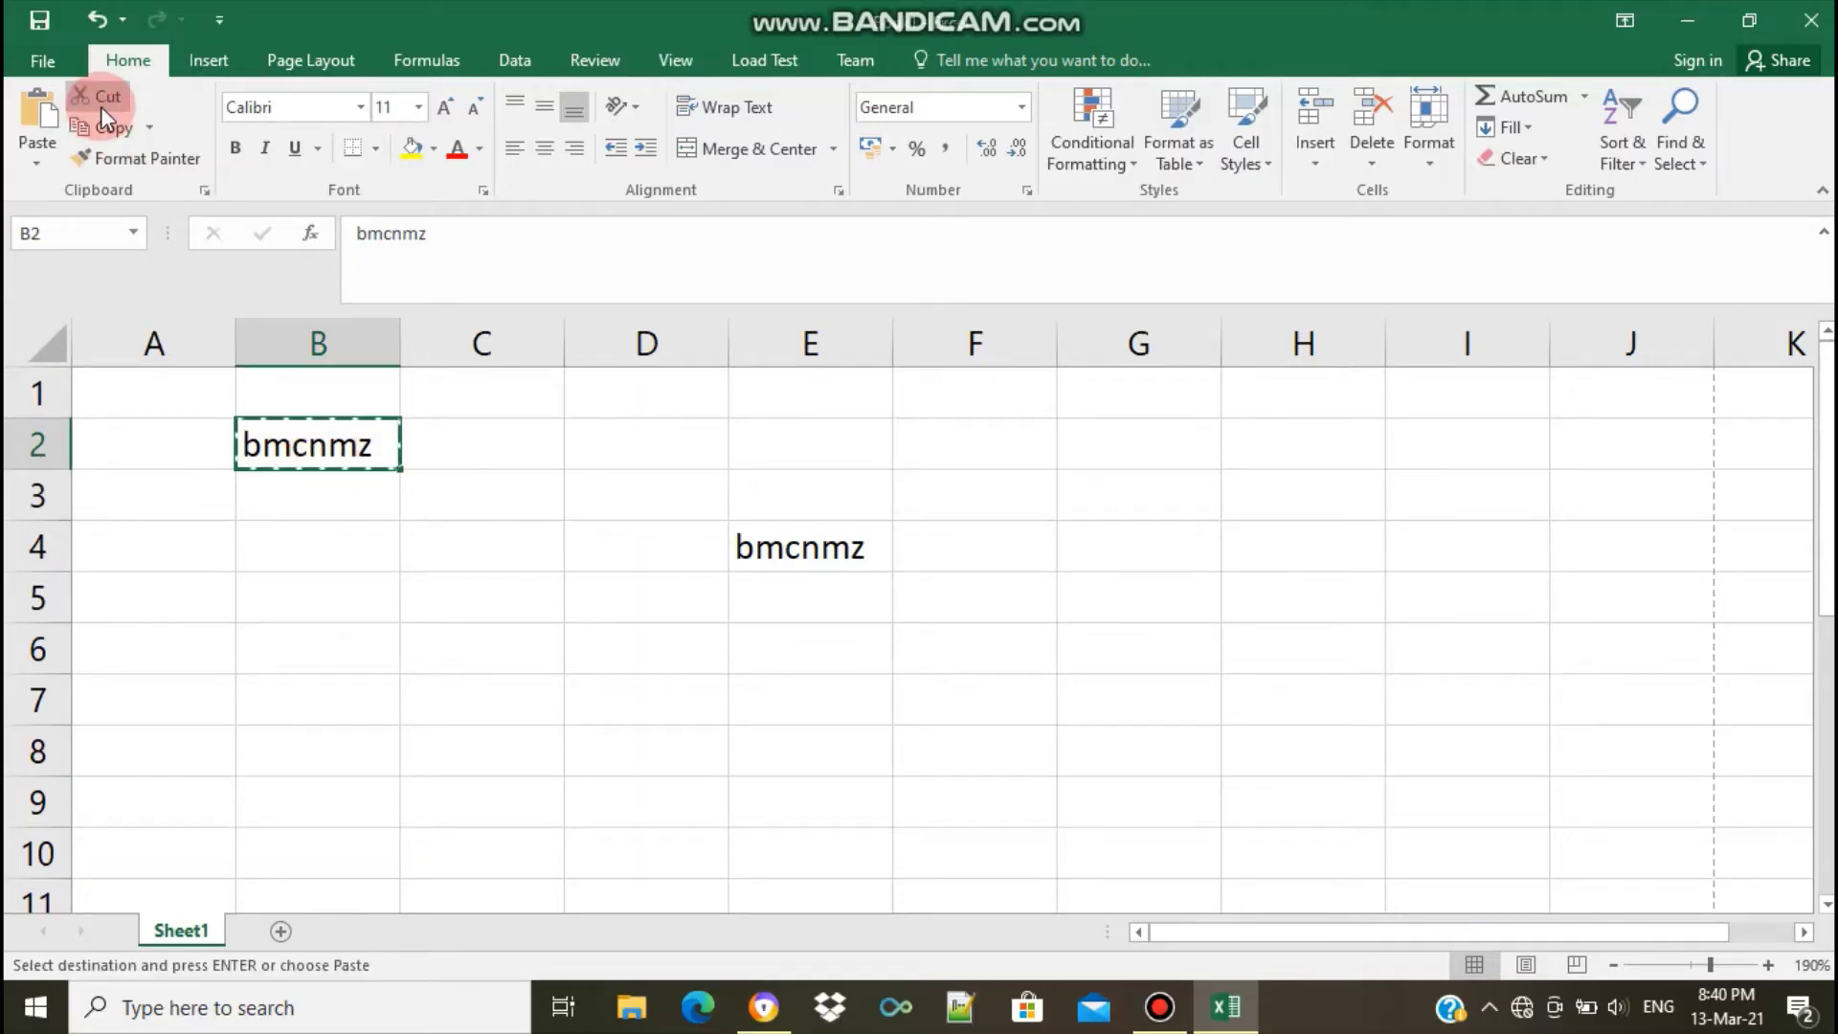
{"action": "left_click_drag", "start_coordinate": [903, 504], "coordinate": [861, 561]}
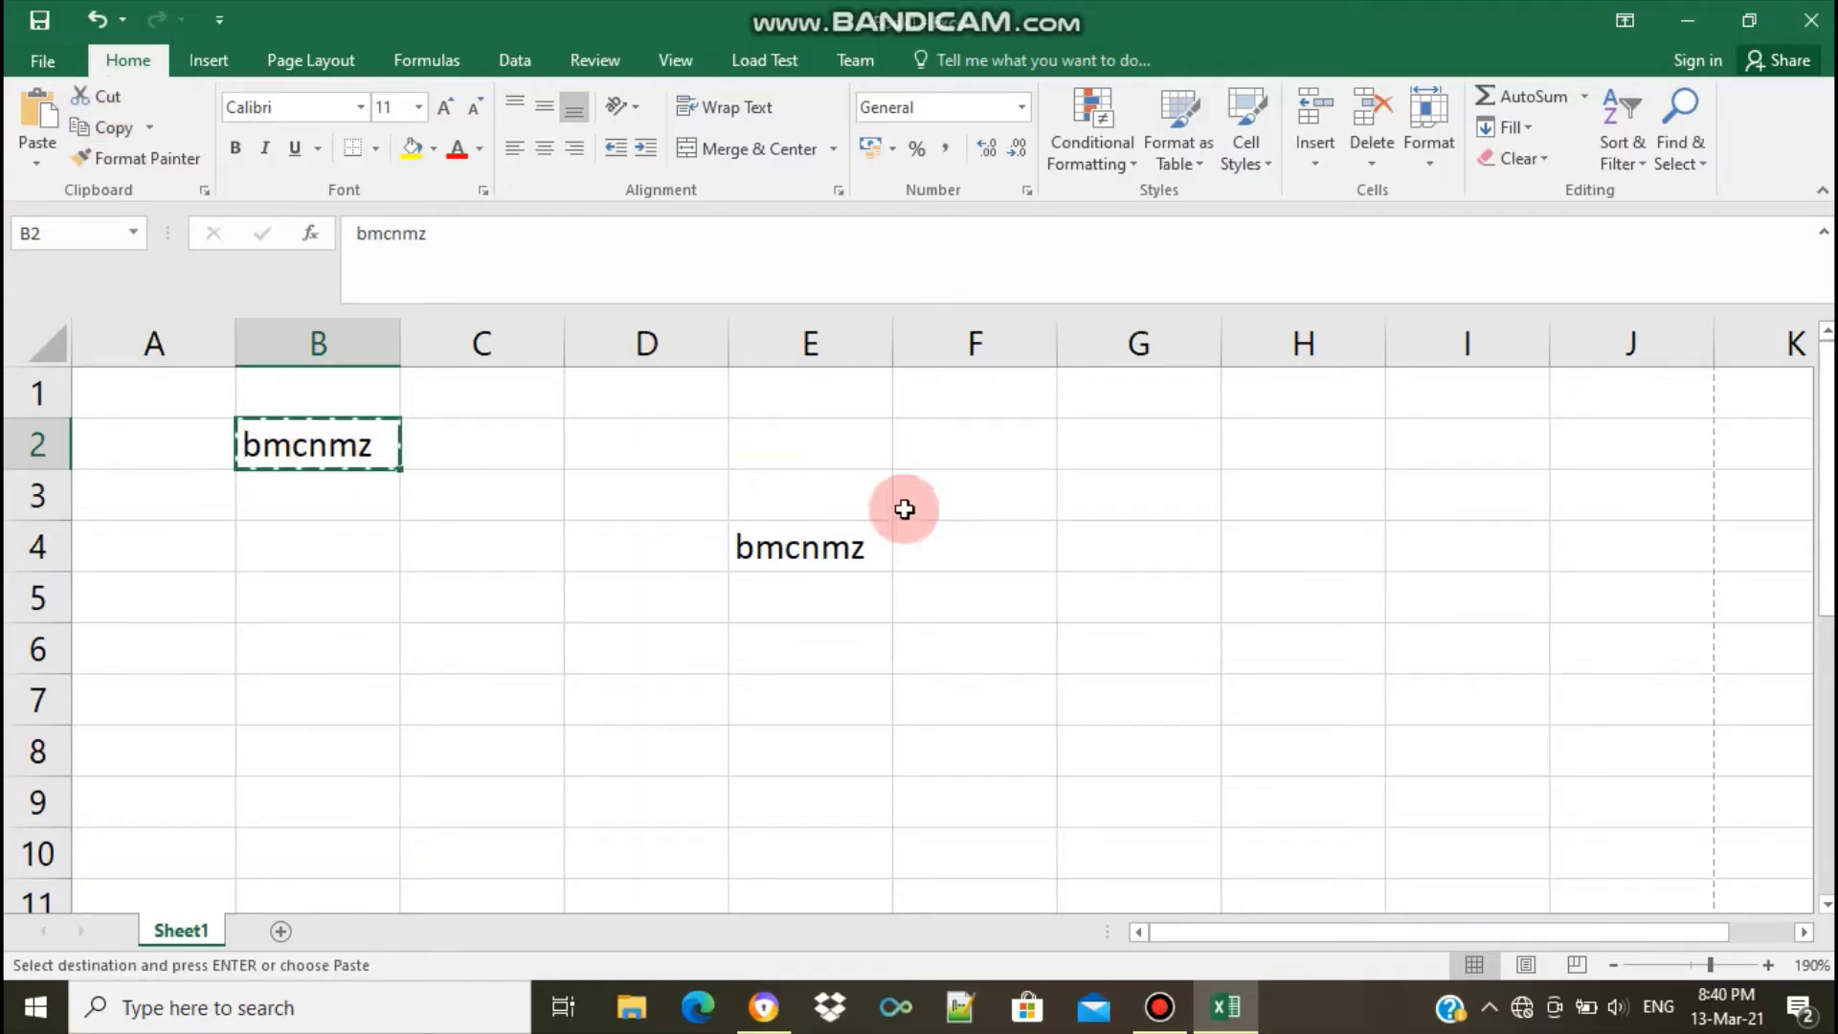
{"action": "left_click", "coordinate": [829, 594]}
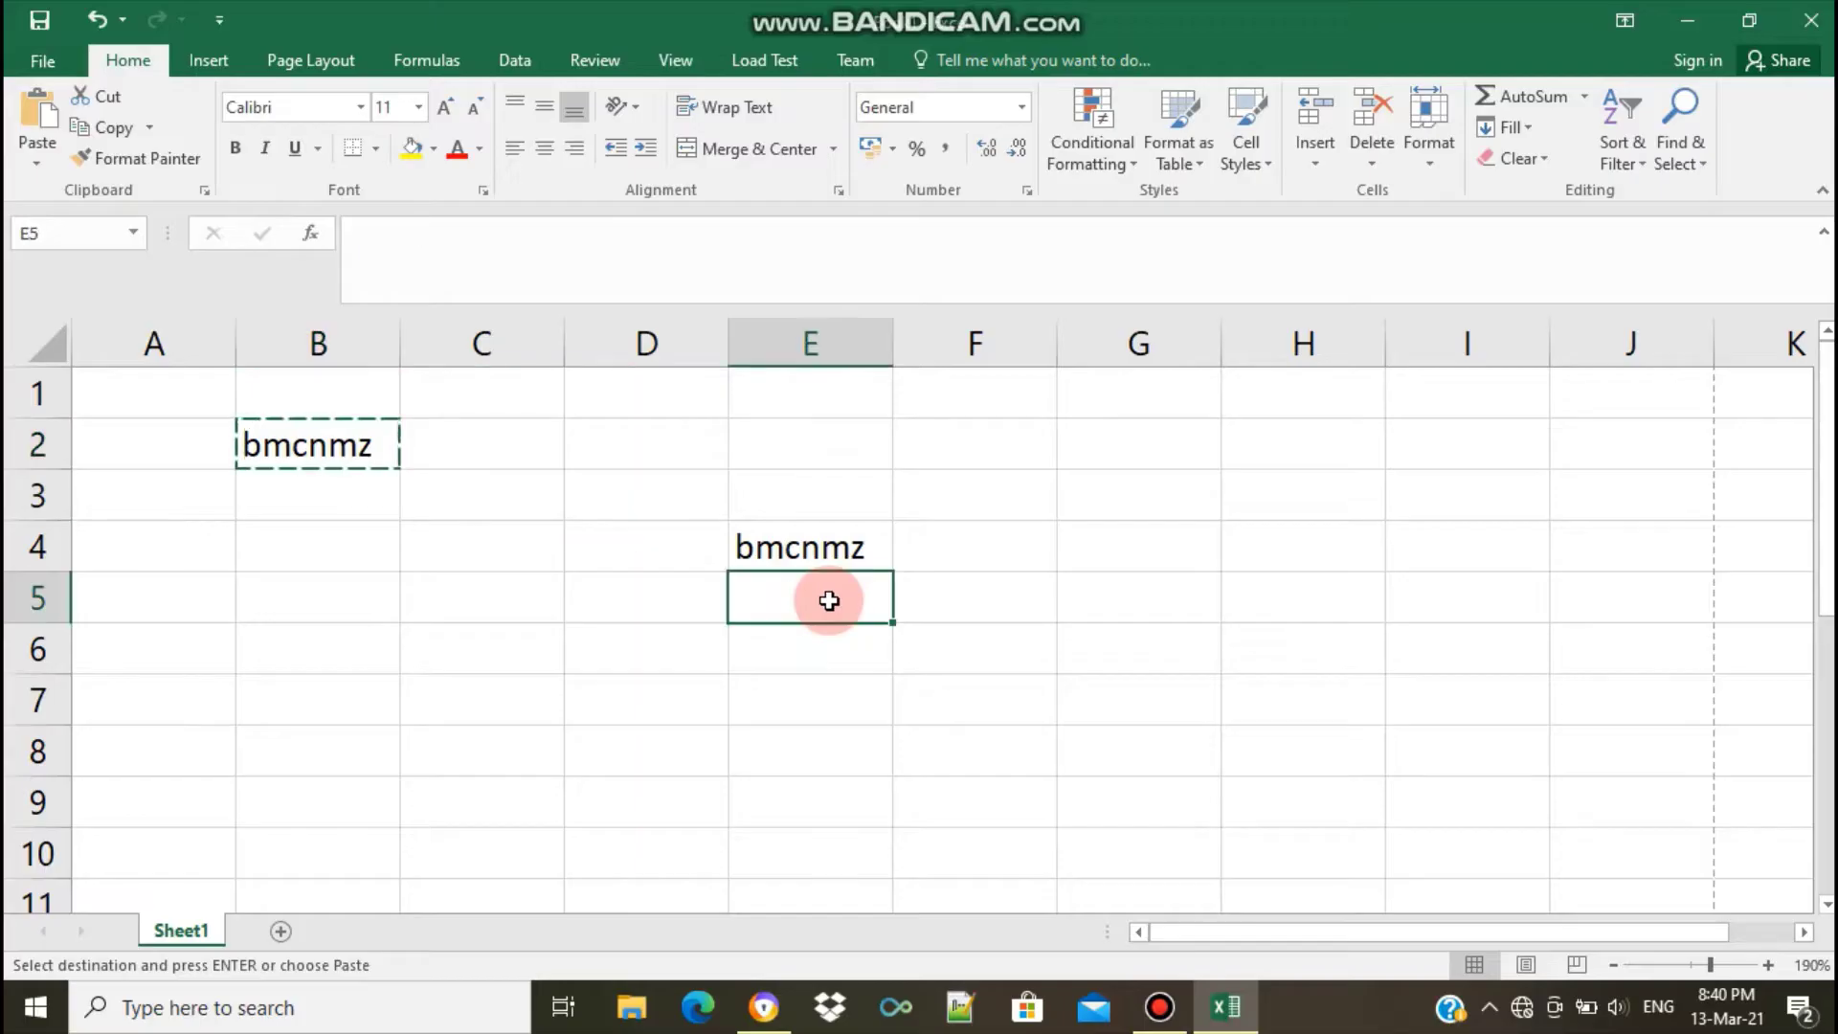
{"action": "left_click", "coordinate": [35, 134]}
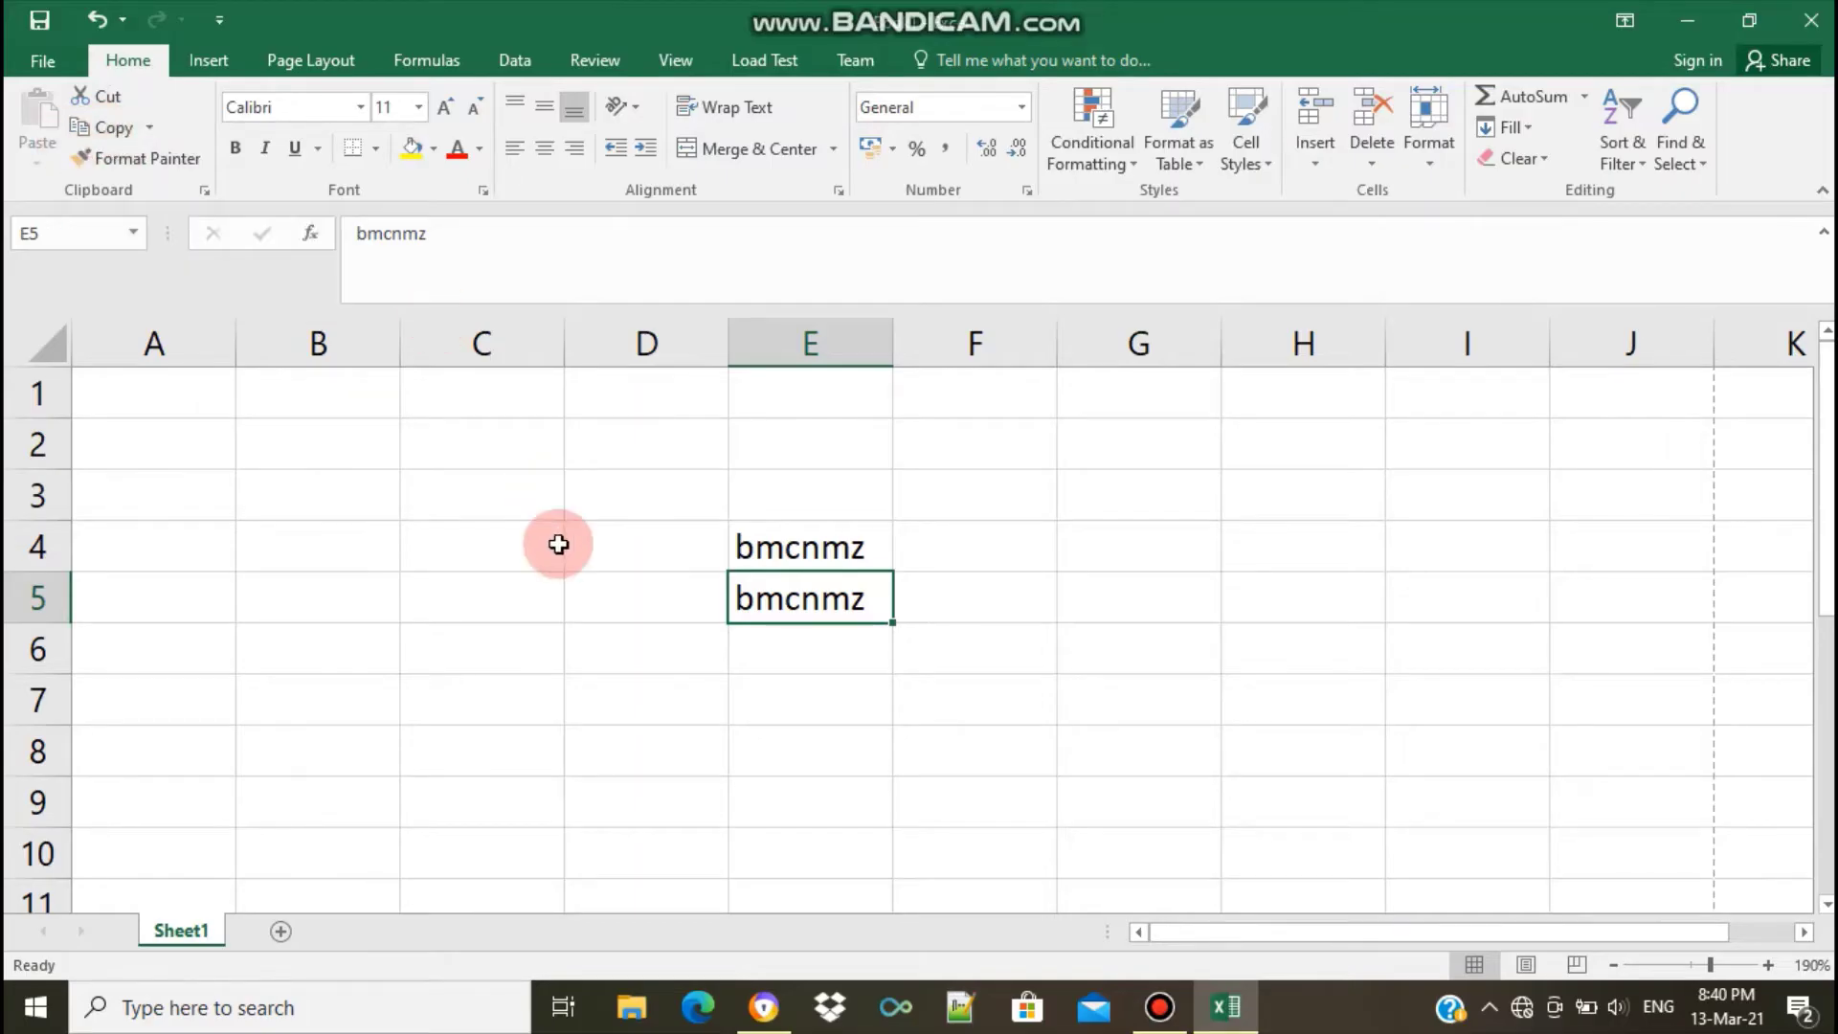
{"action": "left_click", "coordinate": [198, 54]}
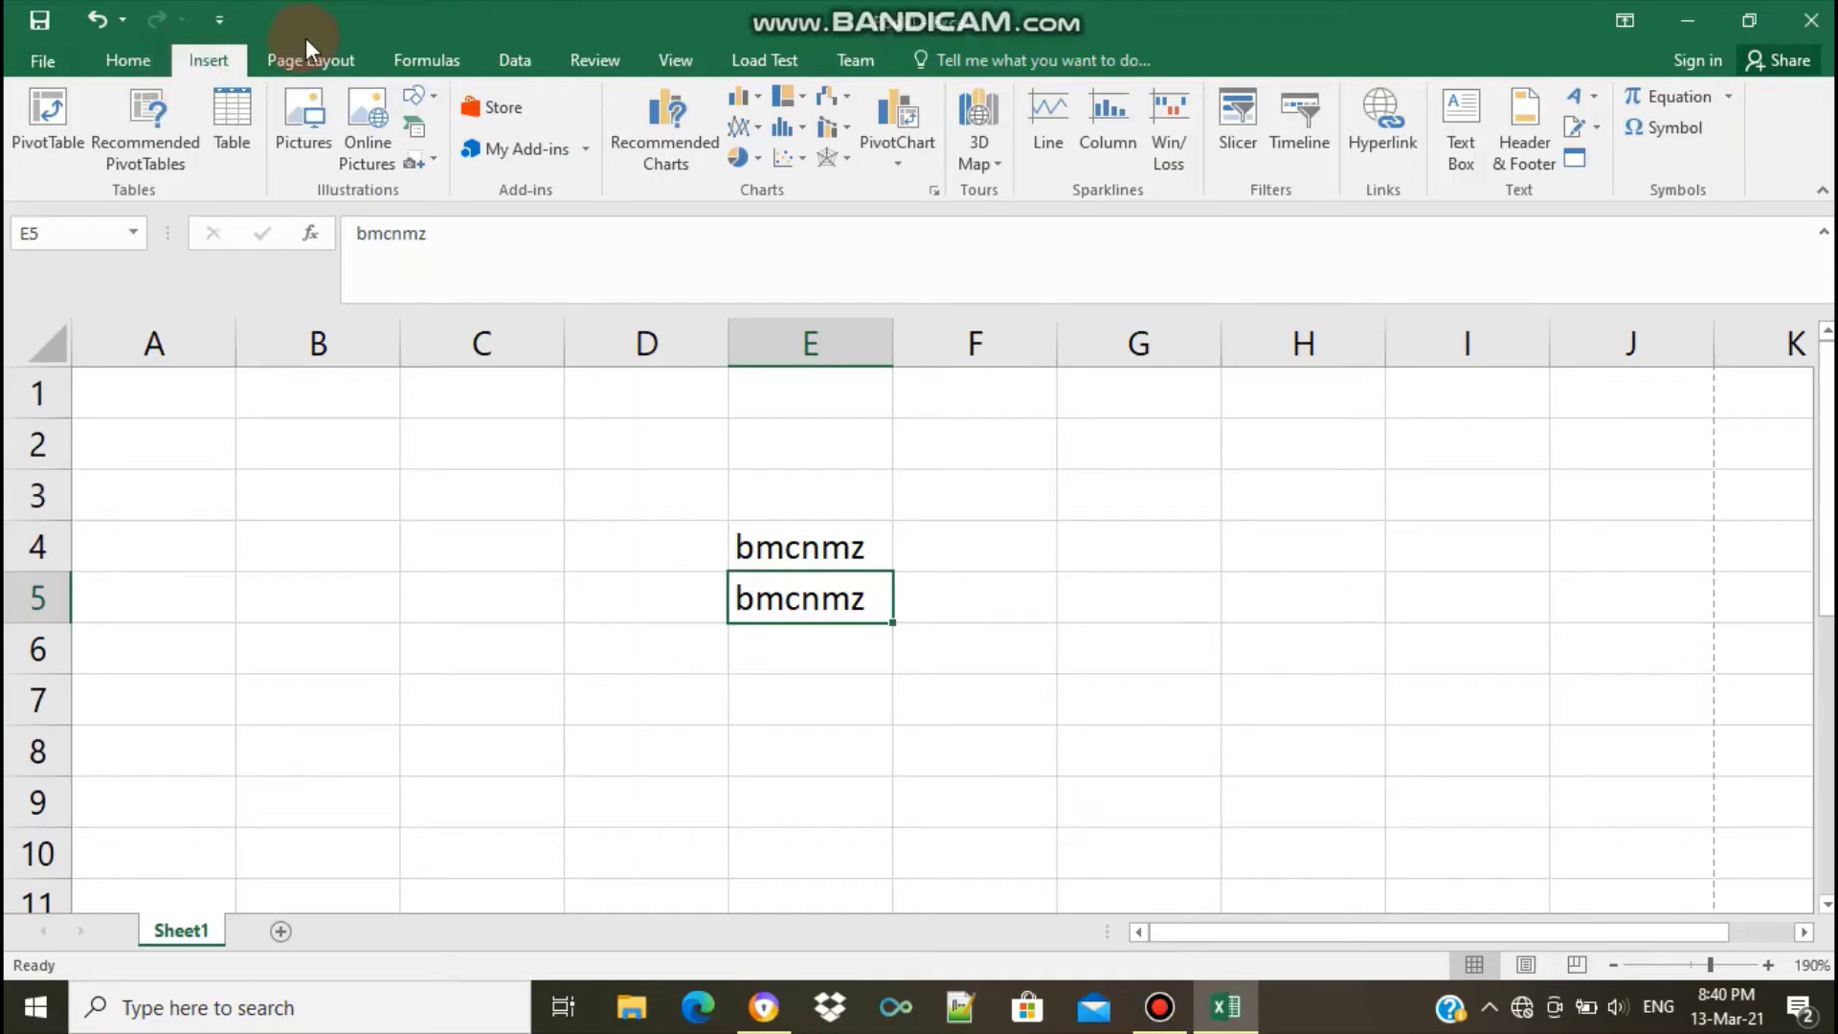
Run Spelling from the Review tab, which flags 'bmcnmz' as not in the dictionary
{"action": "left_click", "coordinate": [308, 63]}
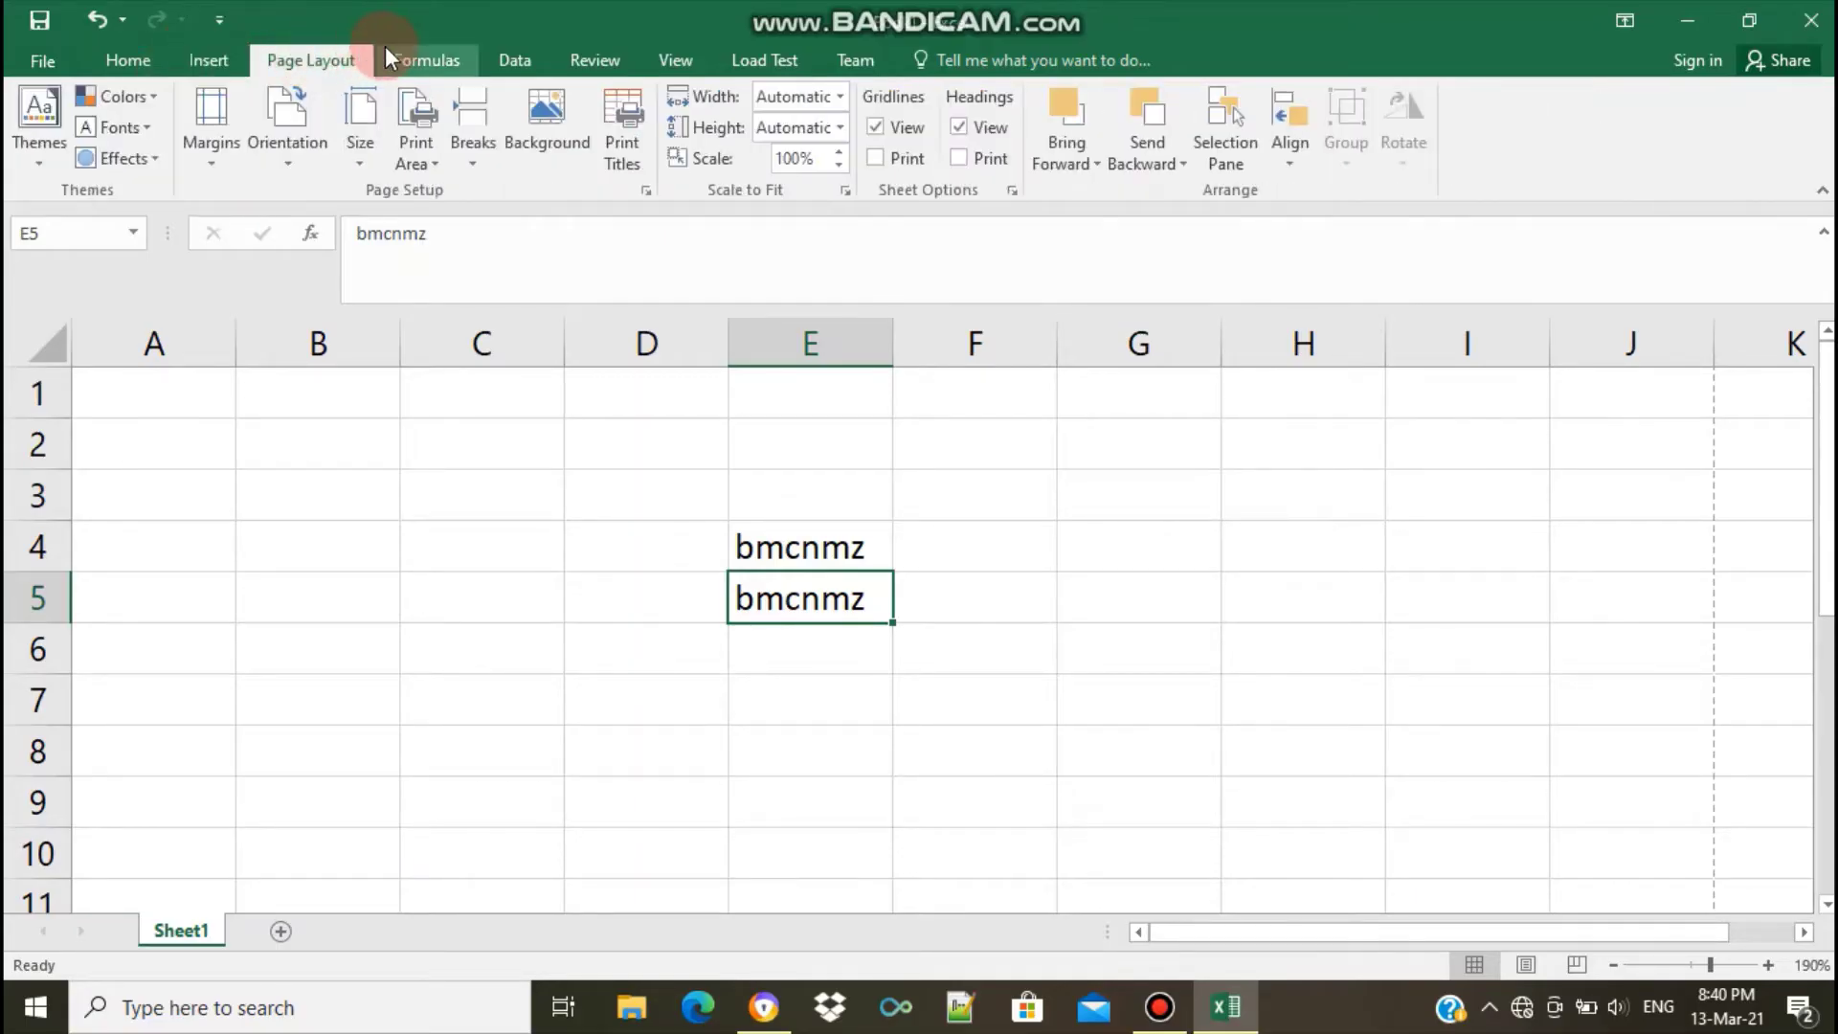
{"action": "left_click", "coordinate": [414, 50]}
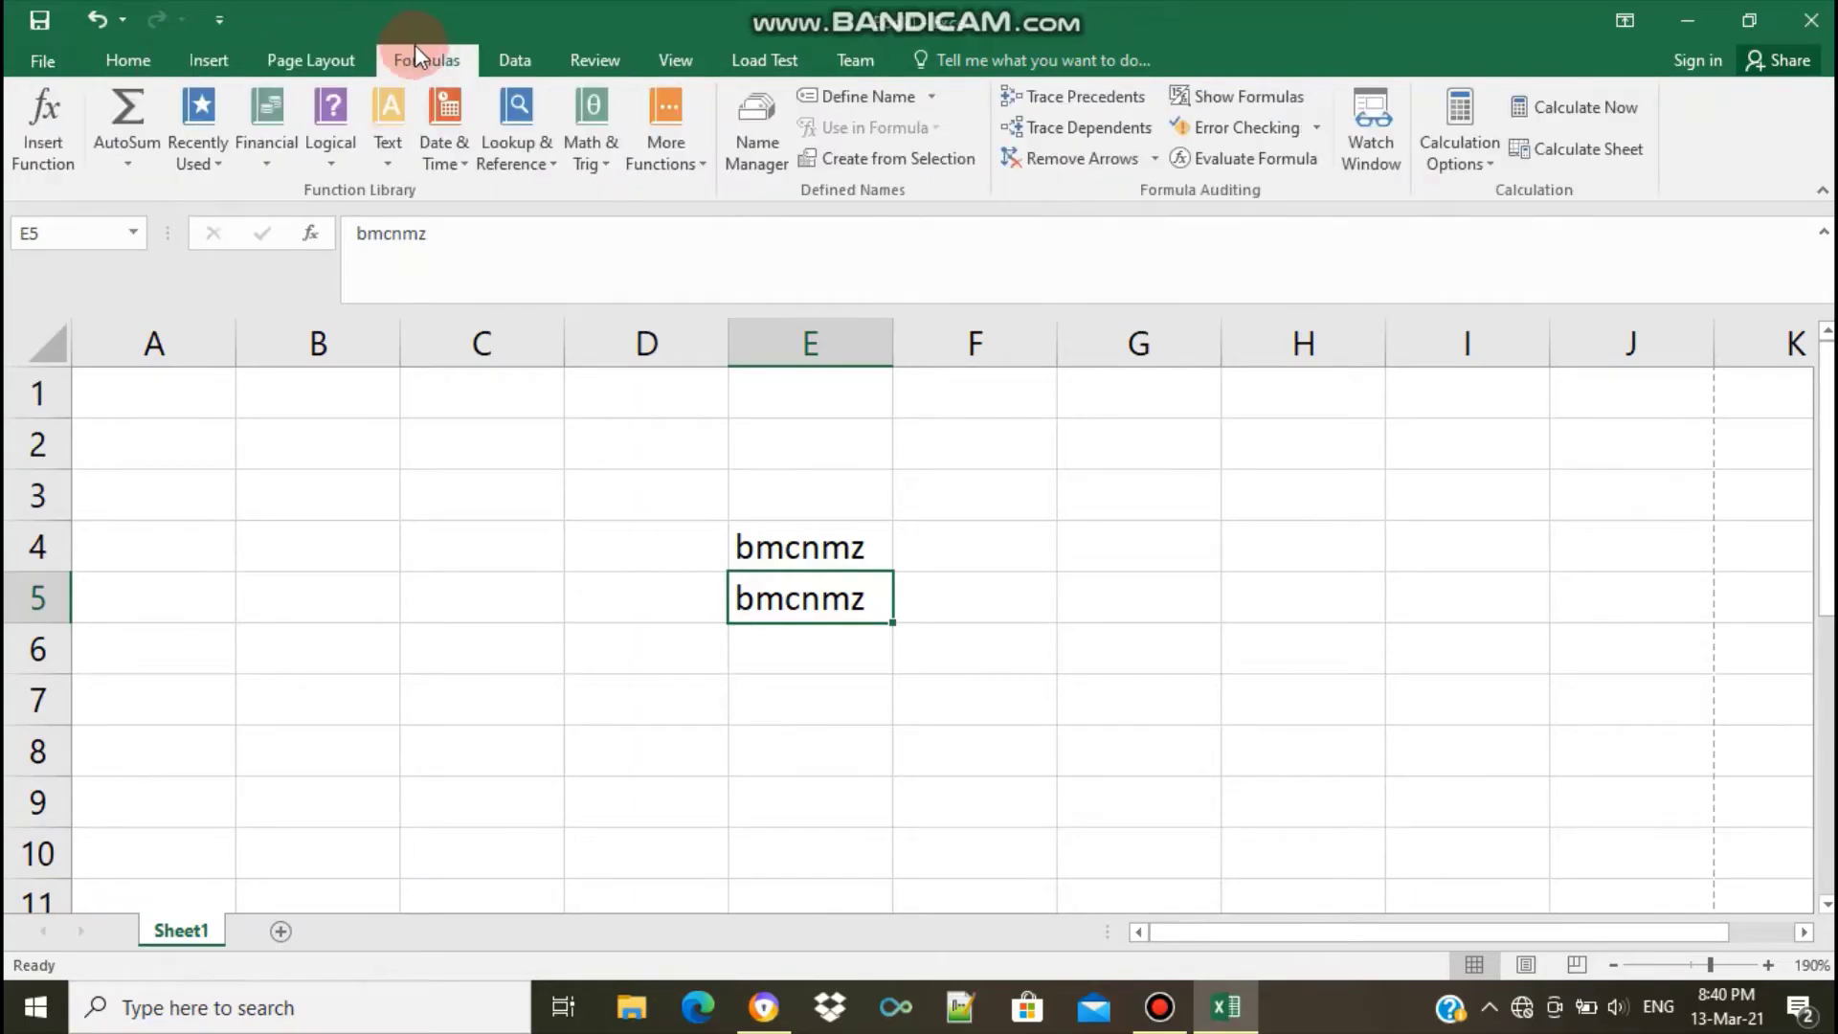
{"action": "left_click", "coordinate": [519, 61]}
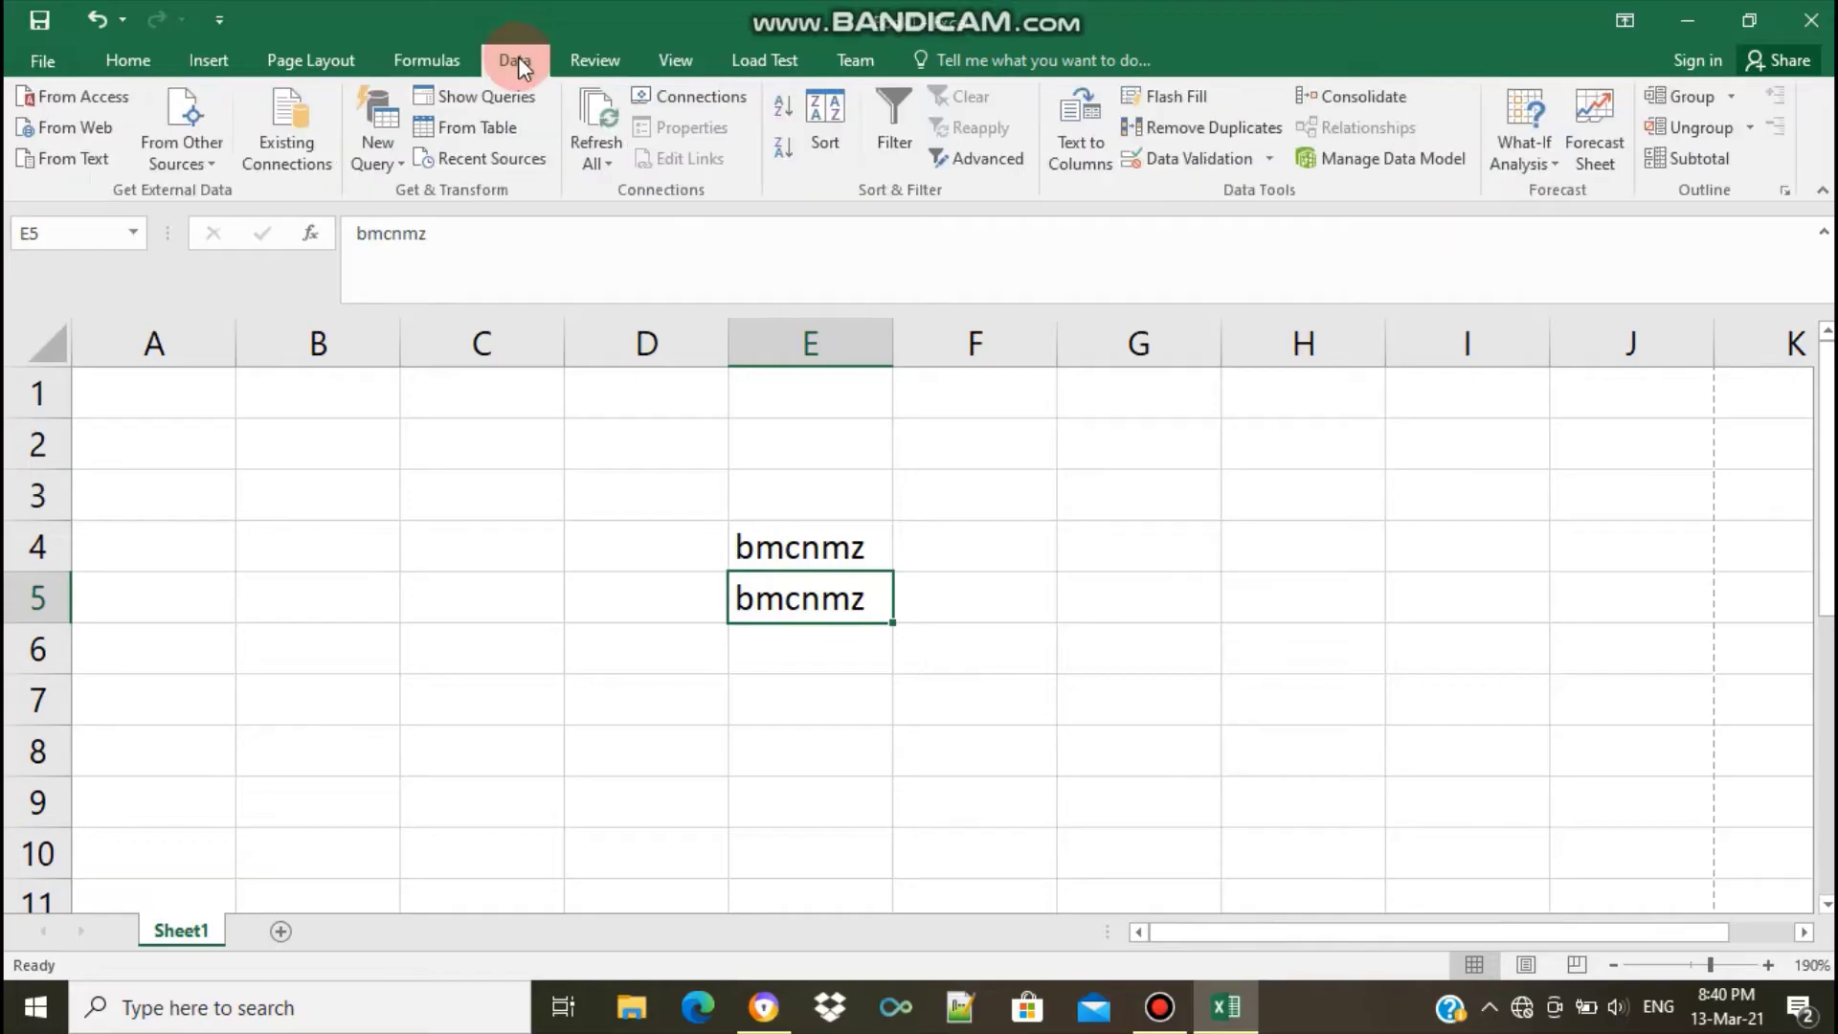
{"action": "left_click", "coordinate": [590, 63]}
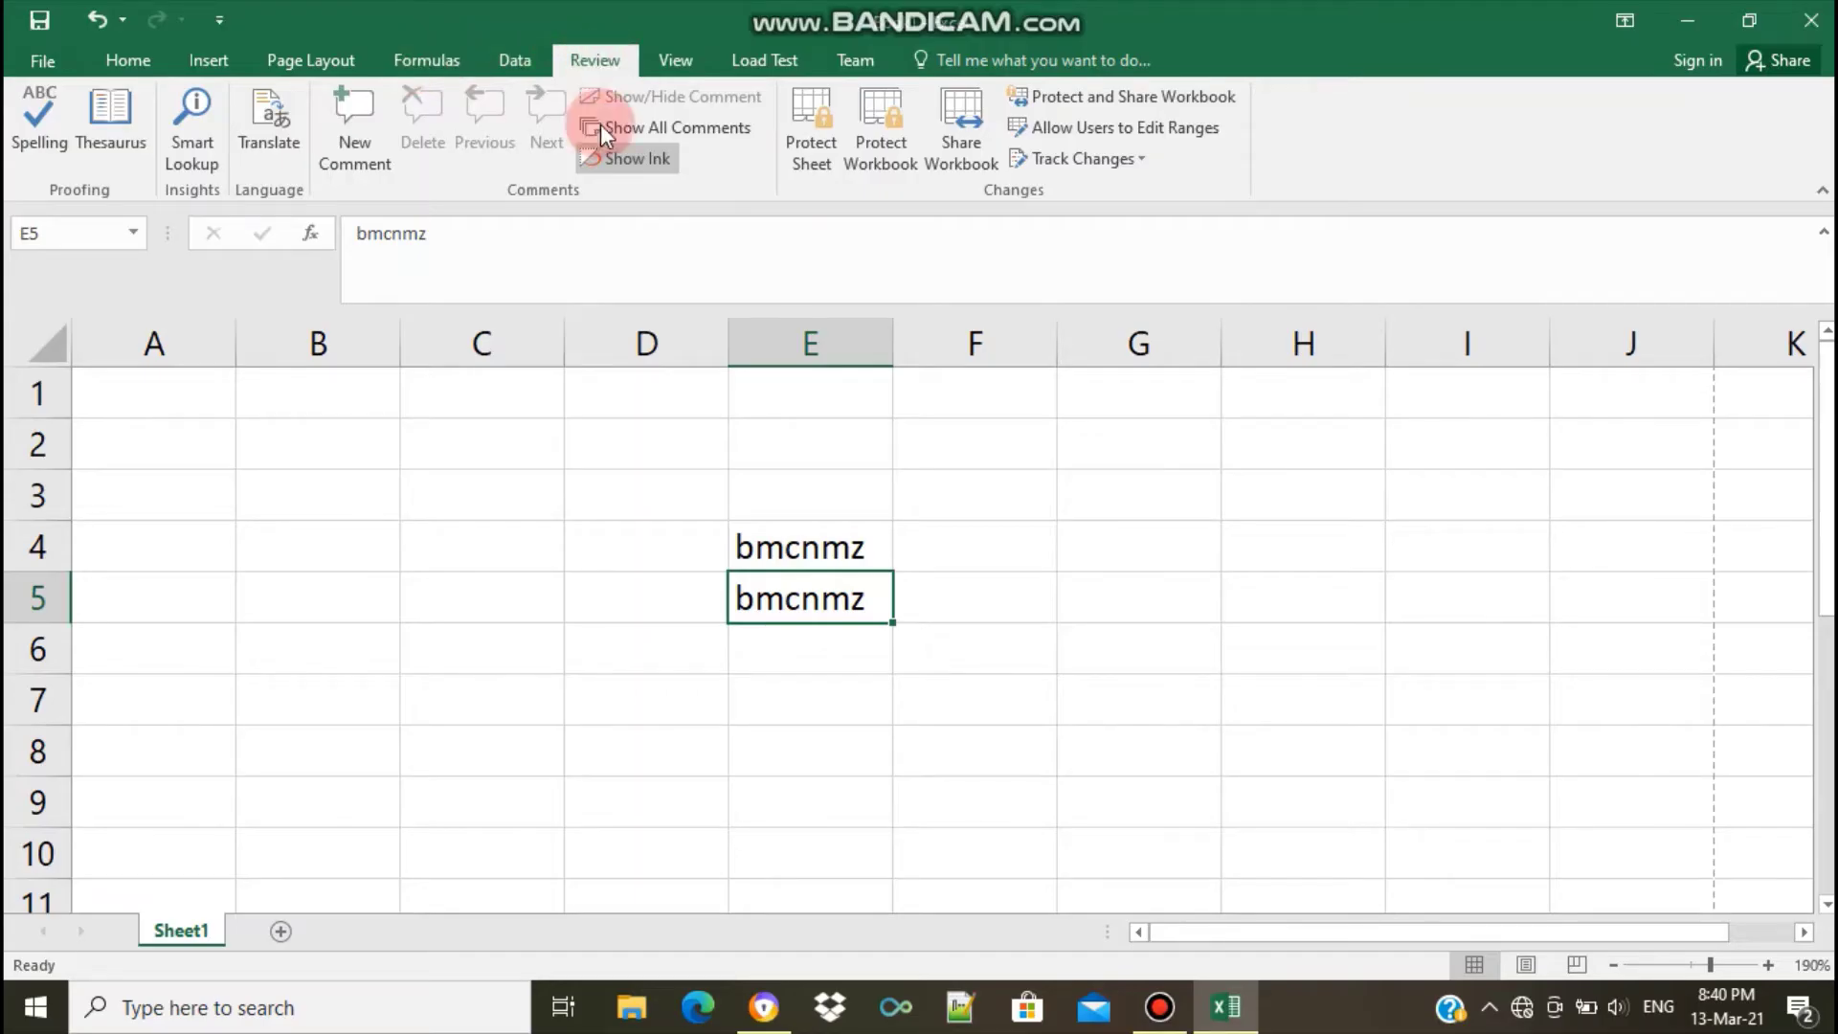
{"action": "left_click", "coordinate": [33, 115]}
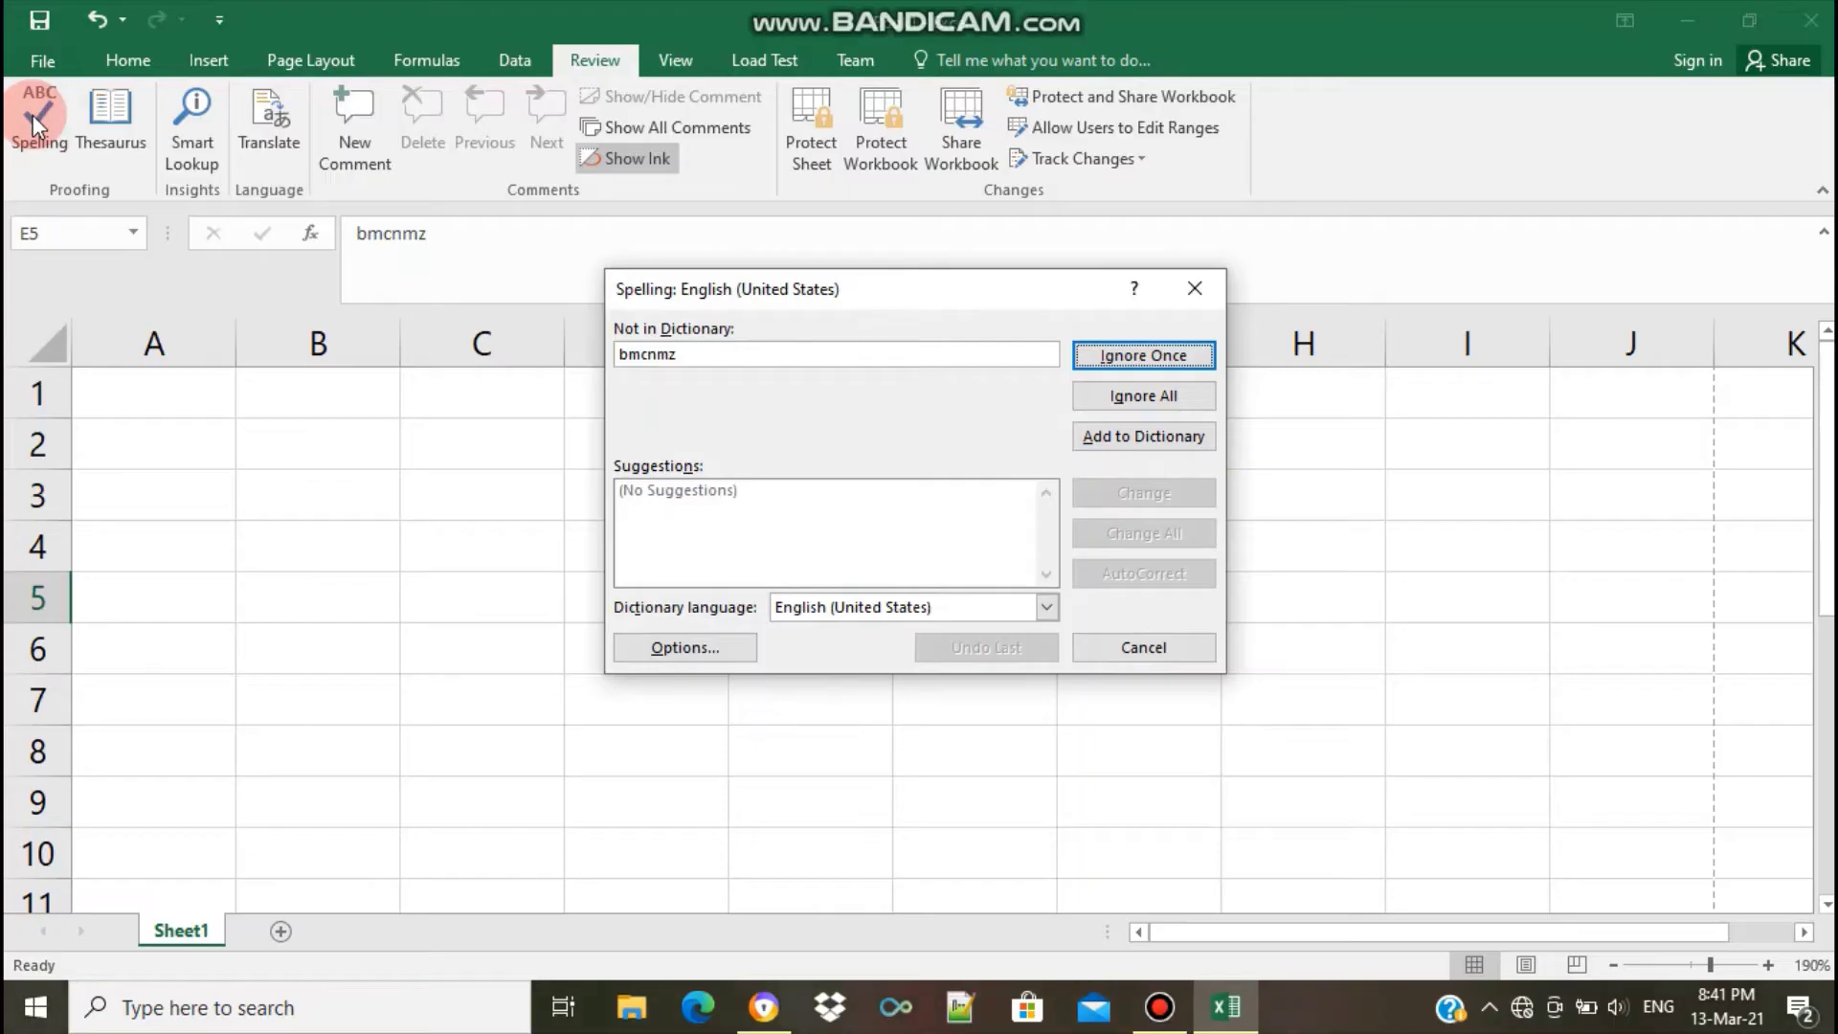
Close the spelling check and enter the misspelled word 'mather' in cell D5
{"action": "key", "text": "Return"}
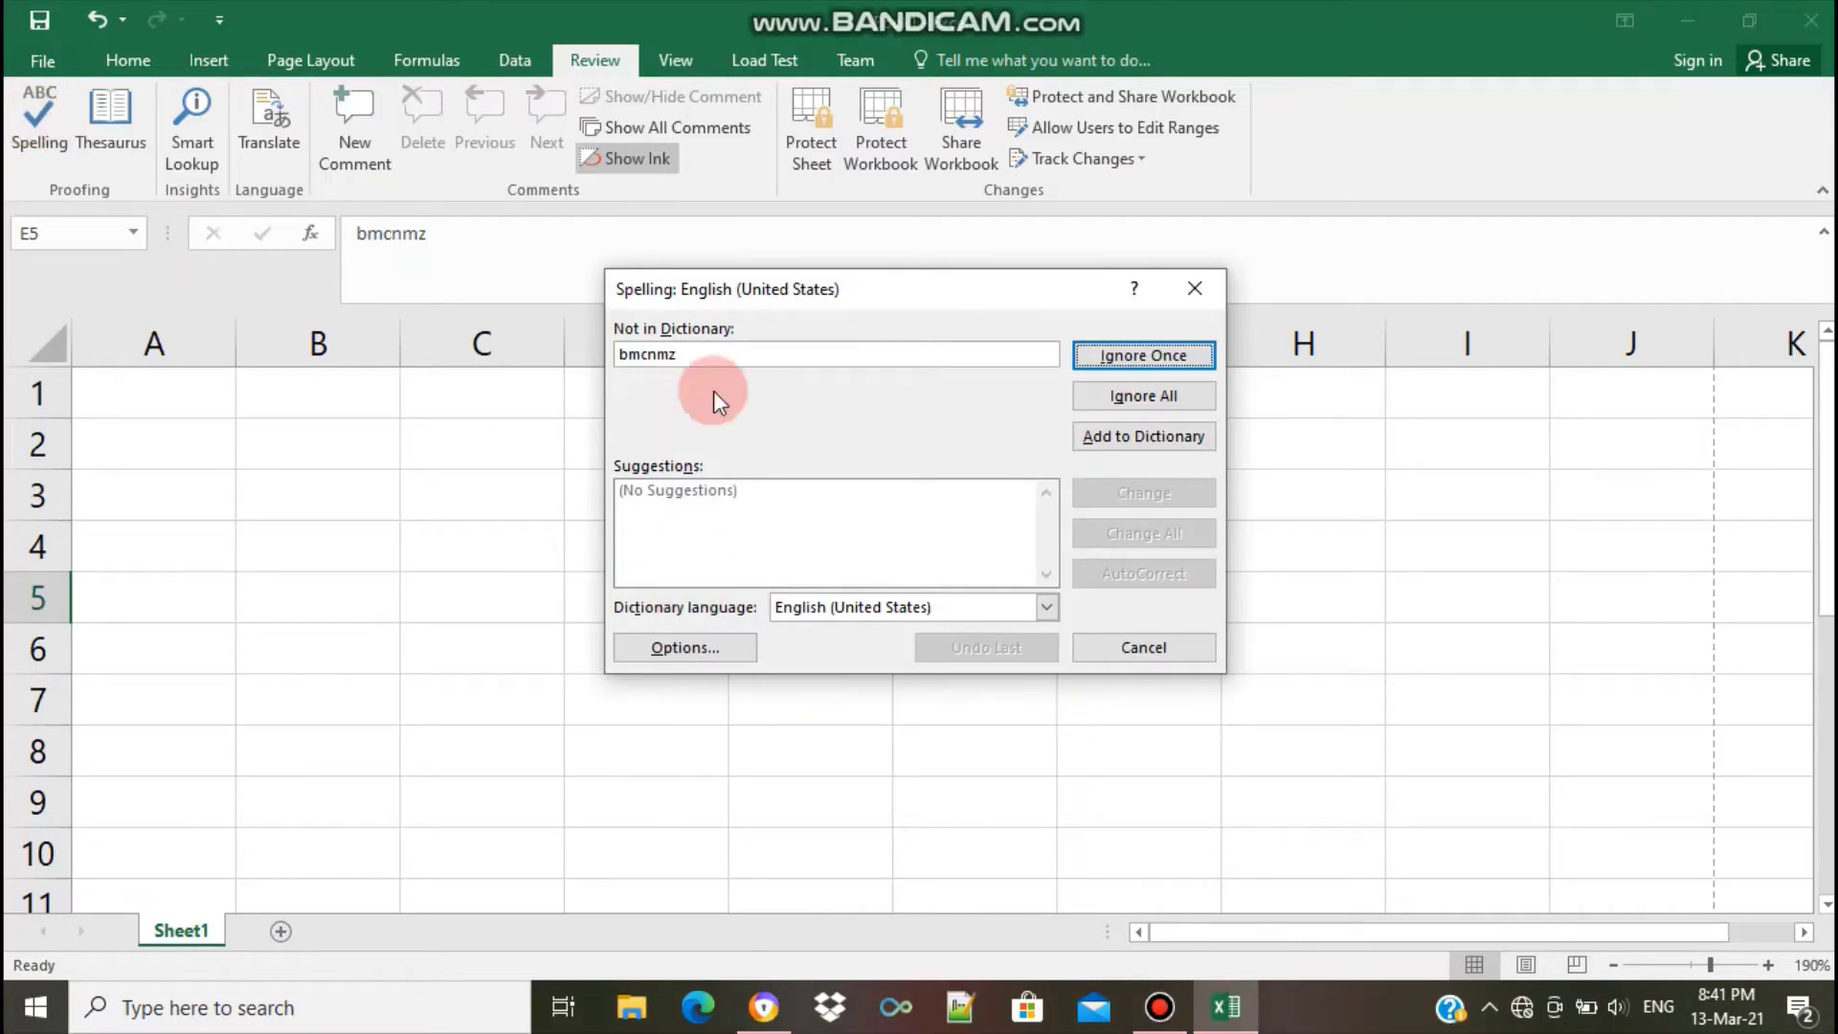
{"action": "left_click", "coordinate": [688, 352]}
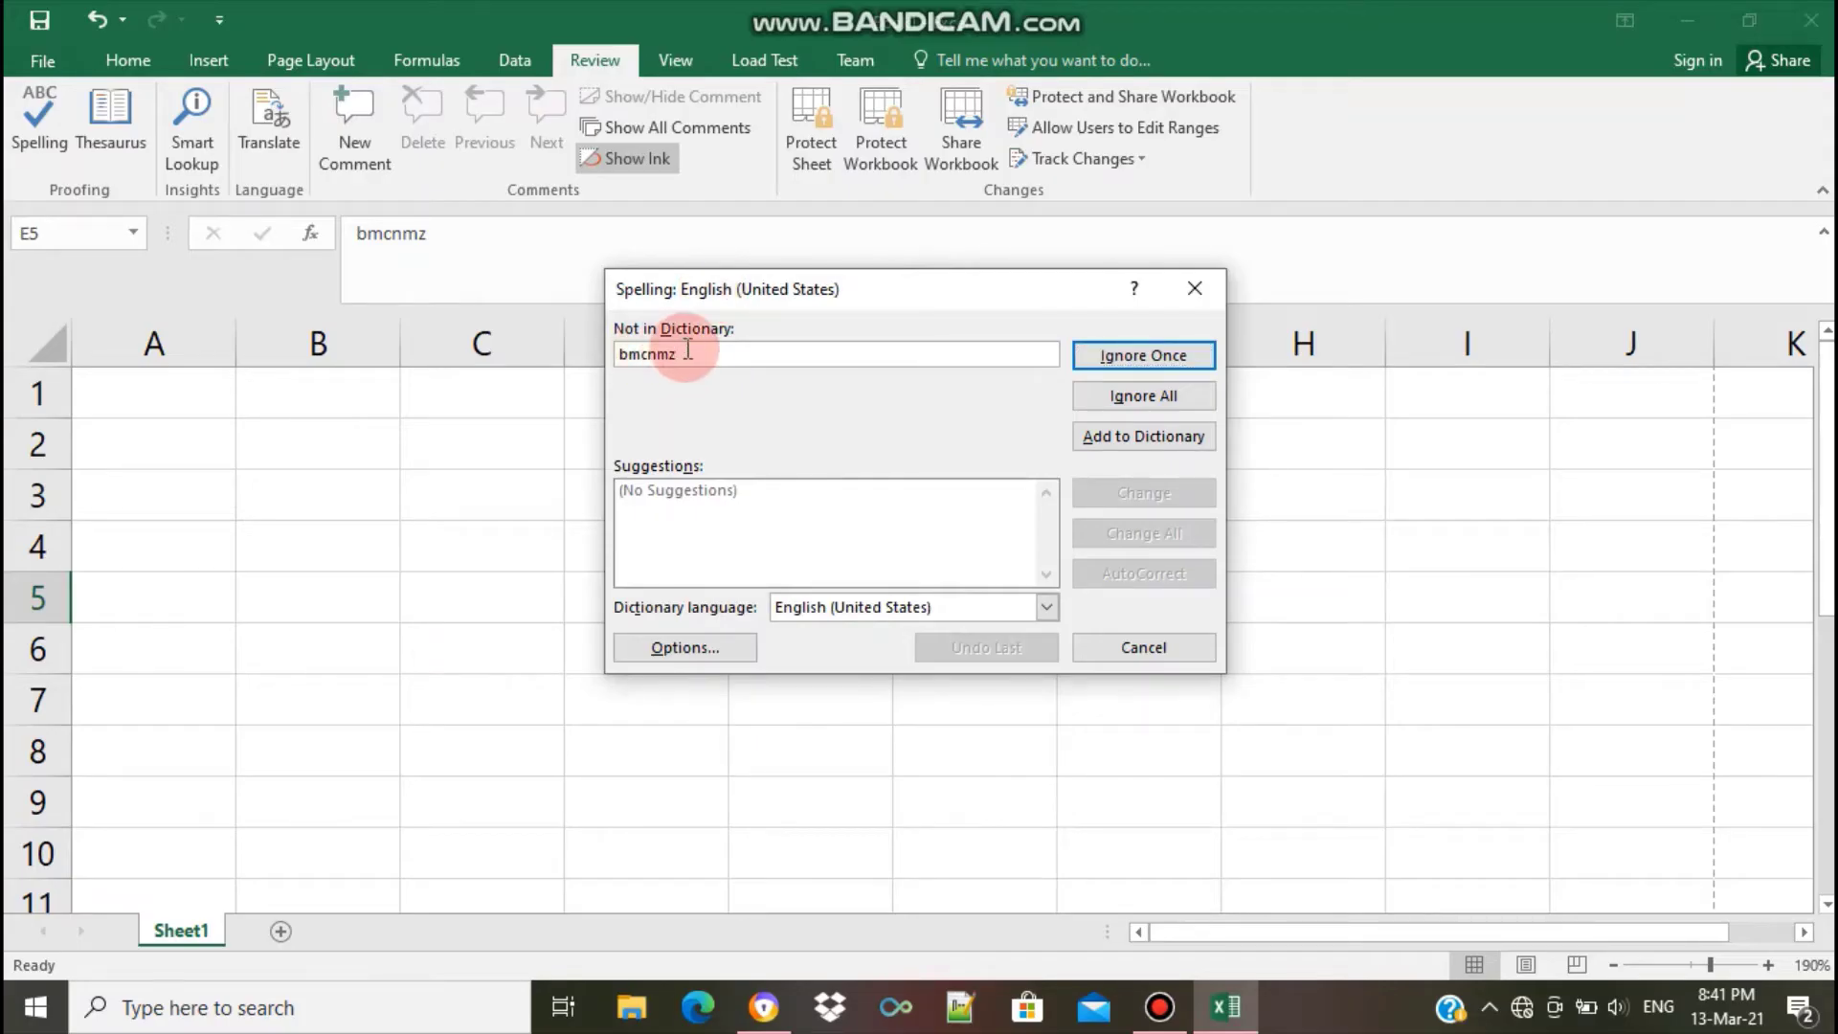
{"action": "left_click", "coordinate": [1194, 288]}
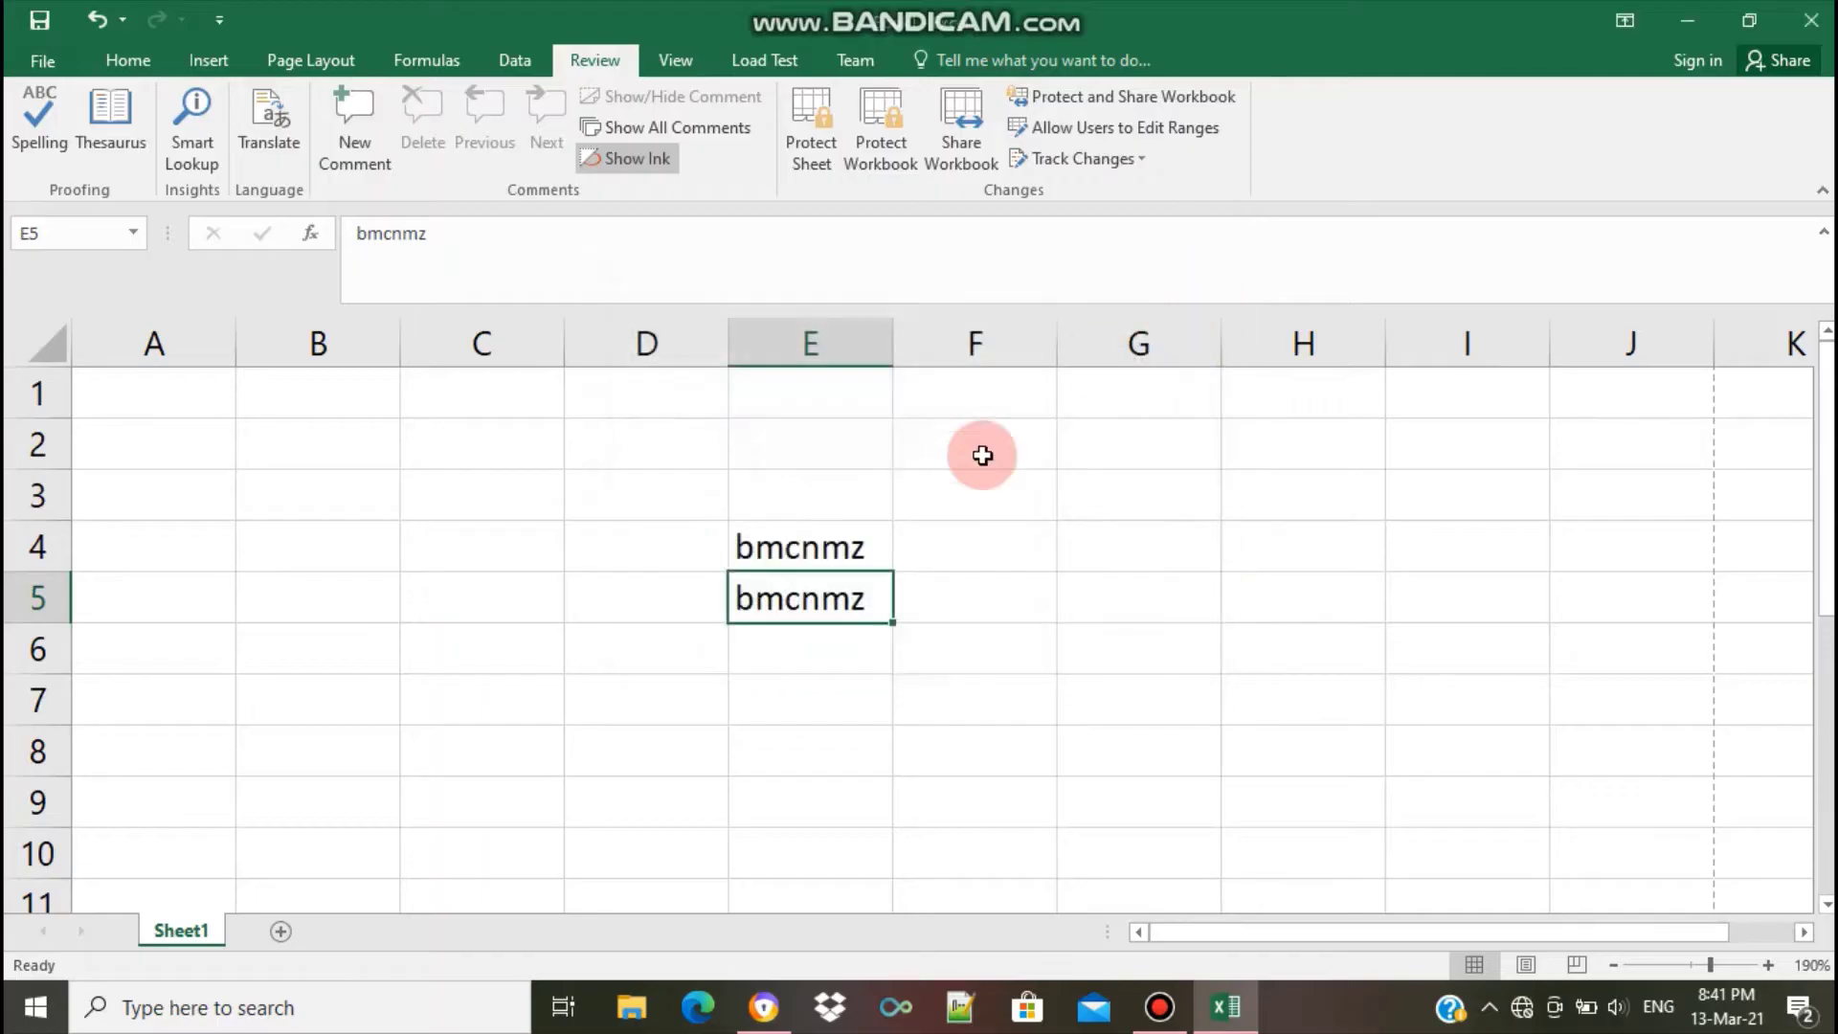
{"action": "left_click", "coordinate": [604, 620]}
{"action": "type", "text": "m"}
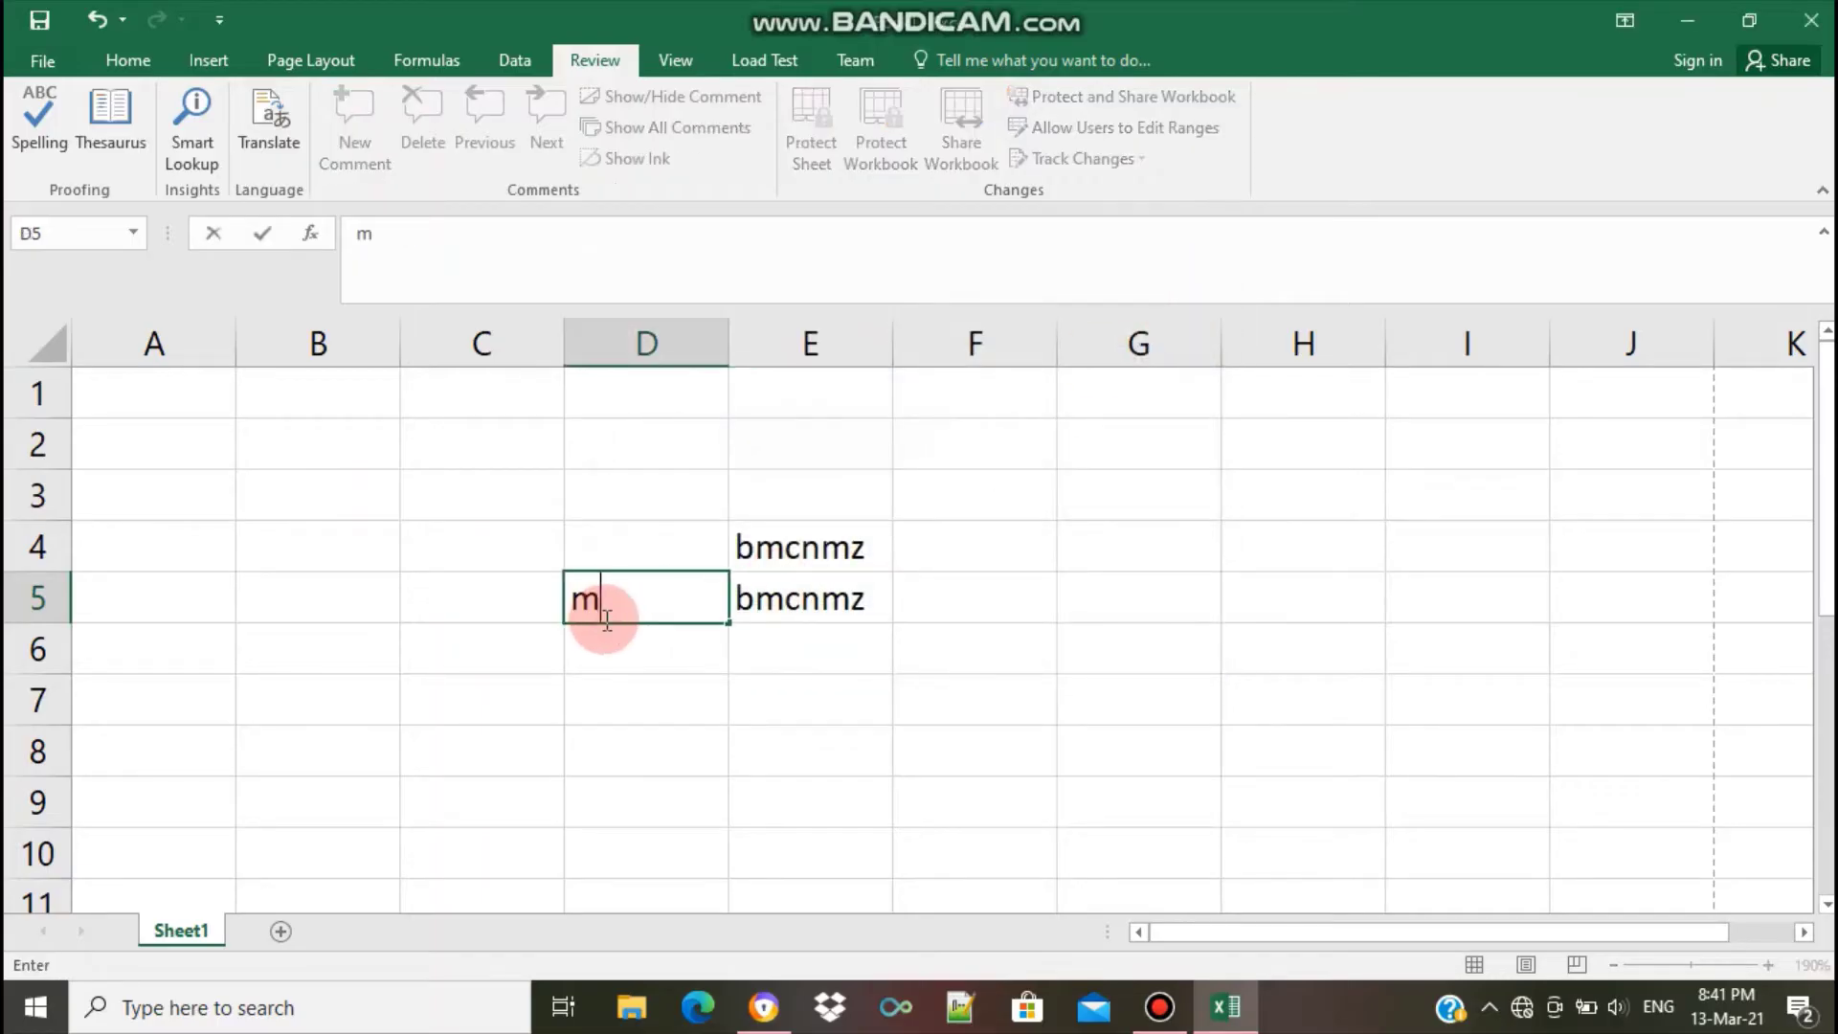
{"action": "type", "text": "ath"}
{"action": "type", "text": "er"}
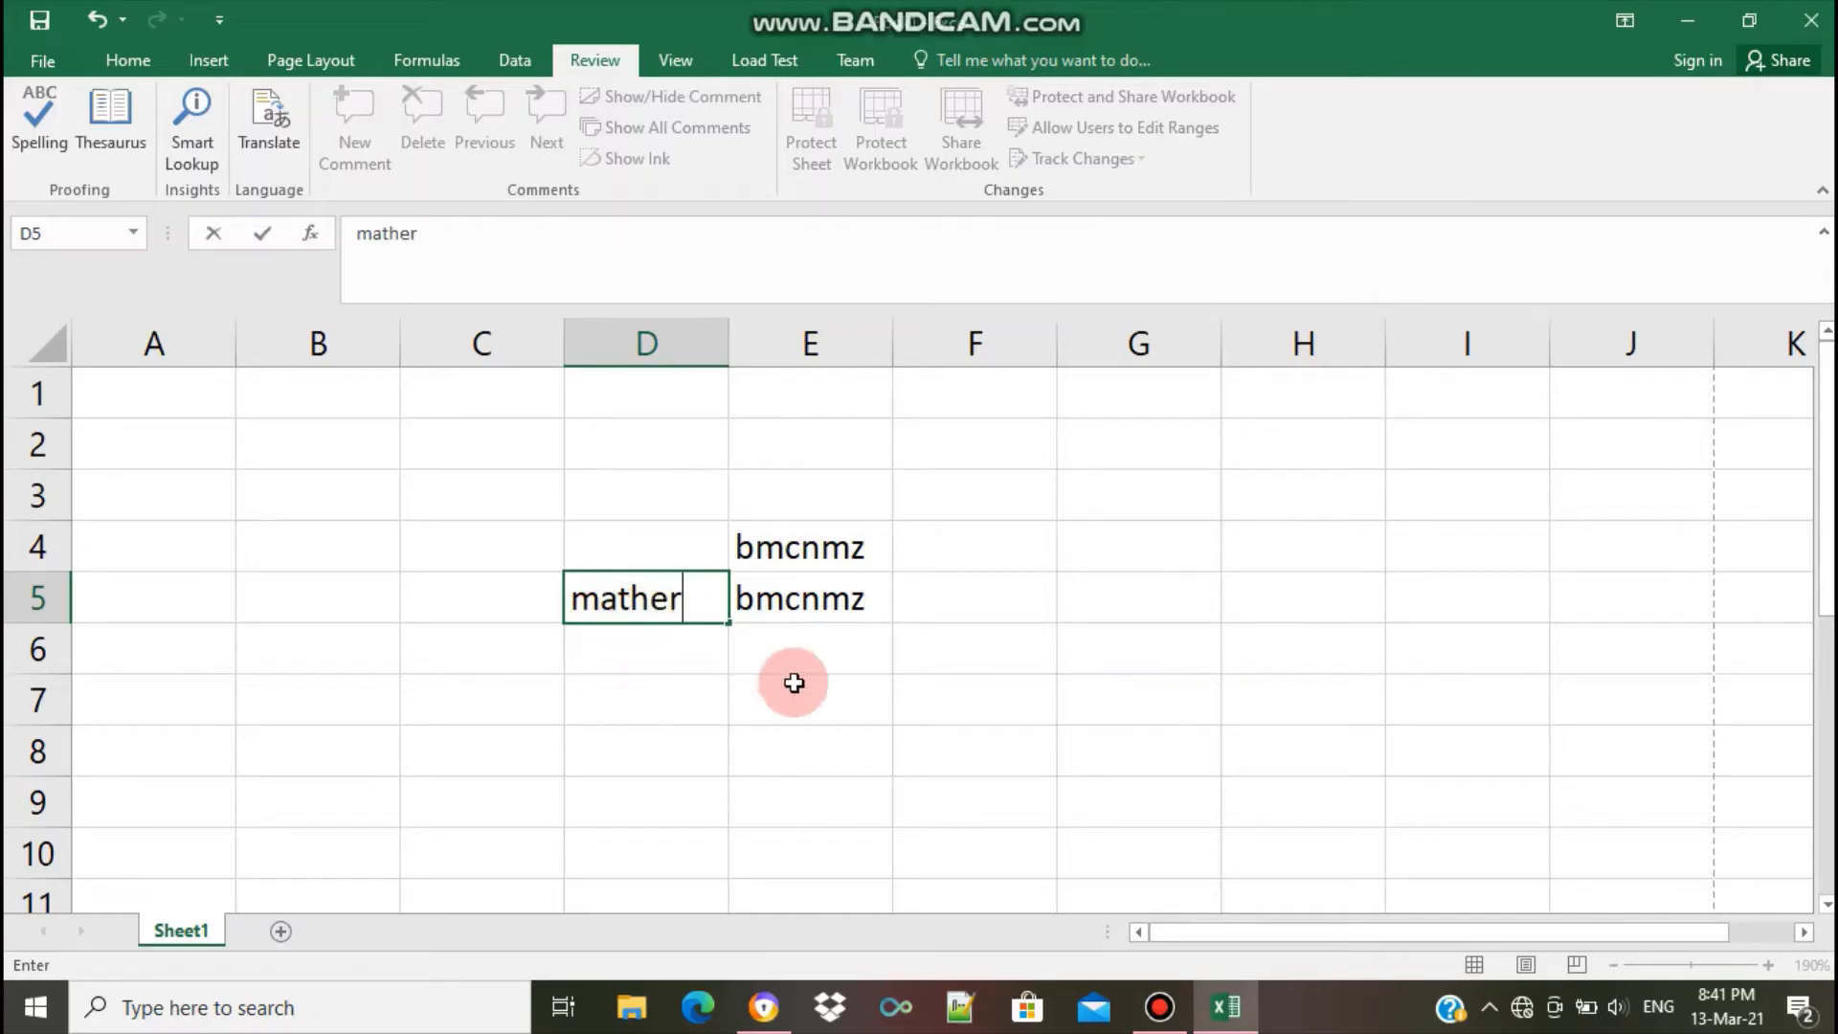
{"action": "left_click", "coordinate": [827, 699]}
{"action": "left_click", "coordinate": [691, 610]}
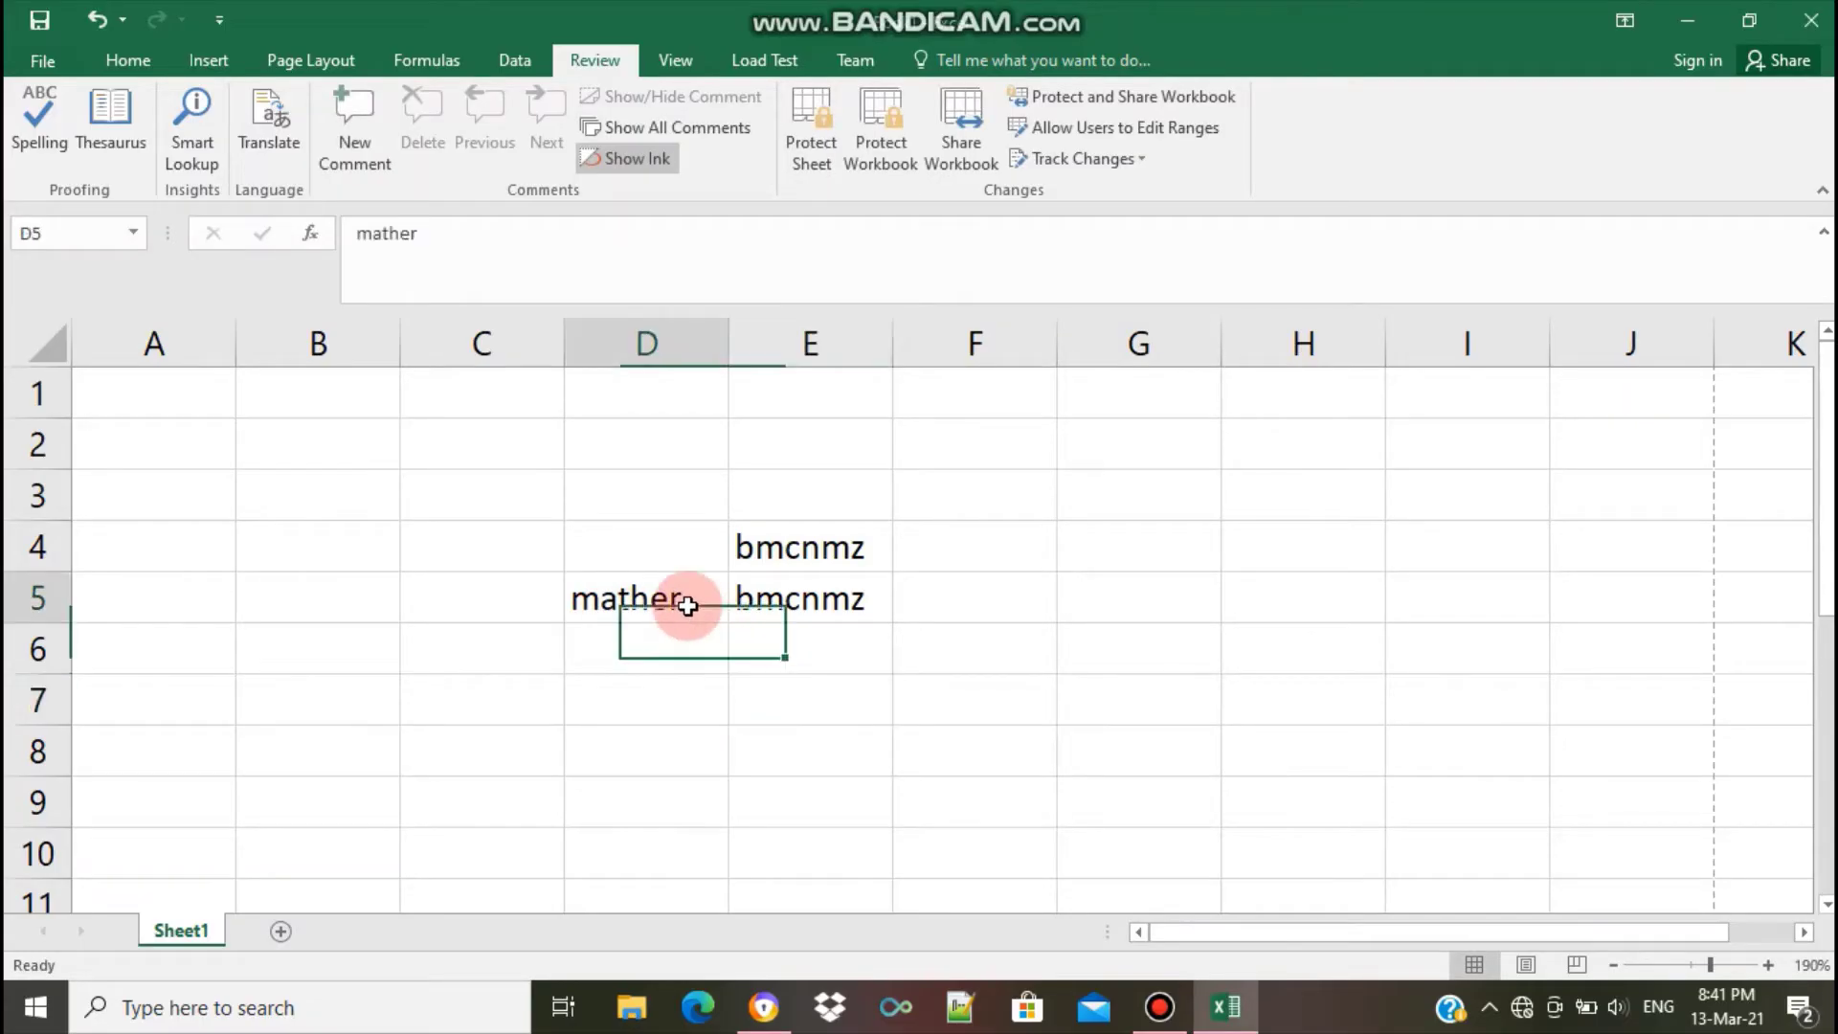
Spell-check again, correcting 'mather' to 'mother' and leaving 'bmcnmz' unchanged
{"action": "left_click", "coordinate": [35, 114]}
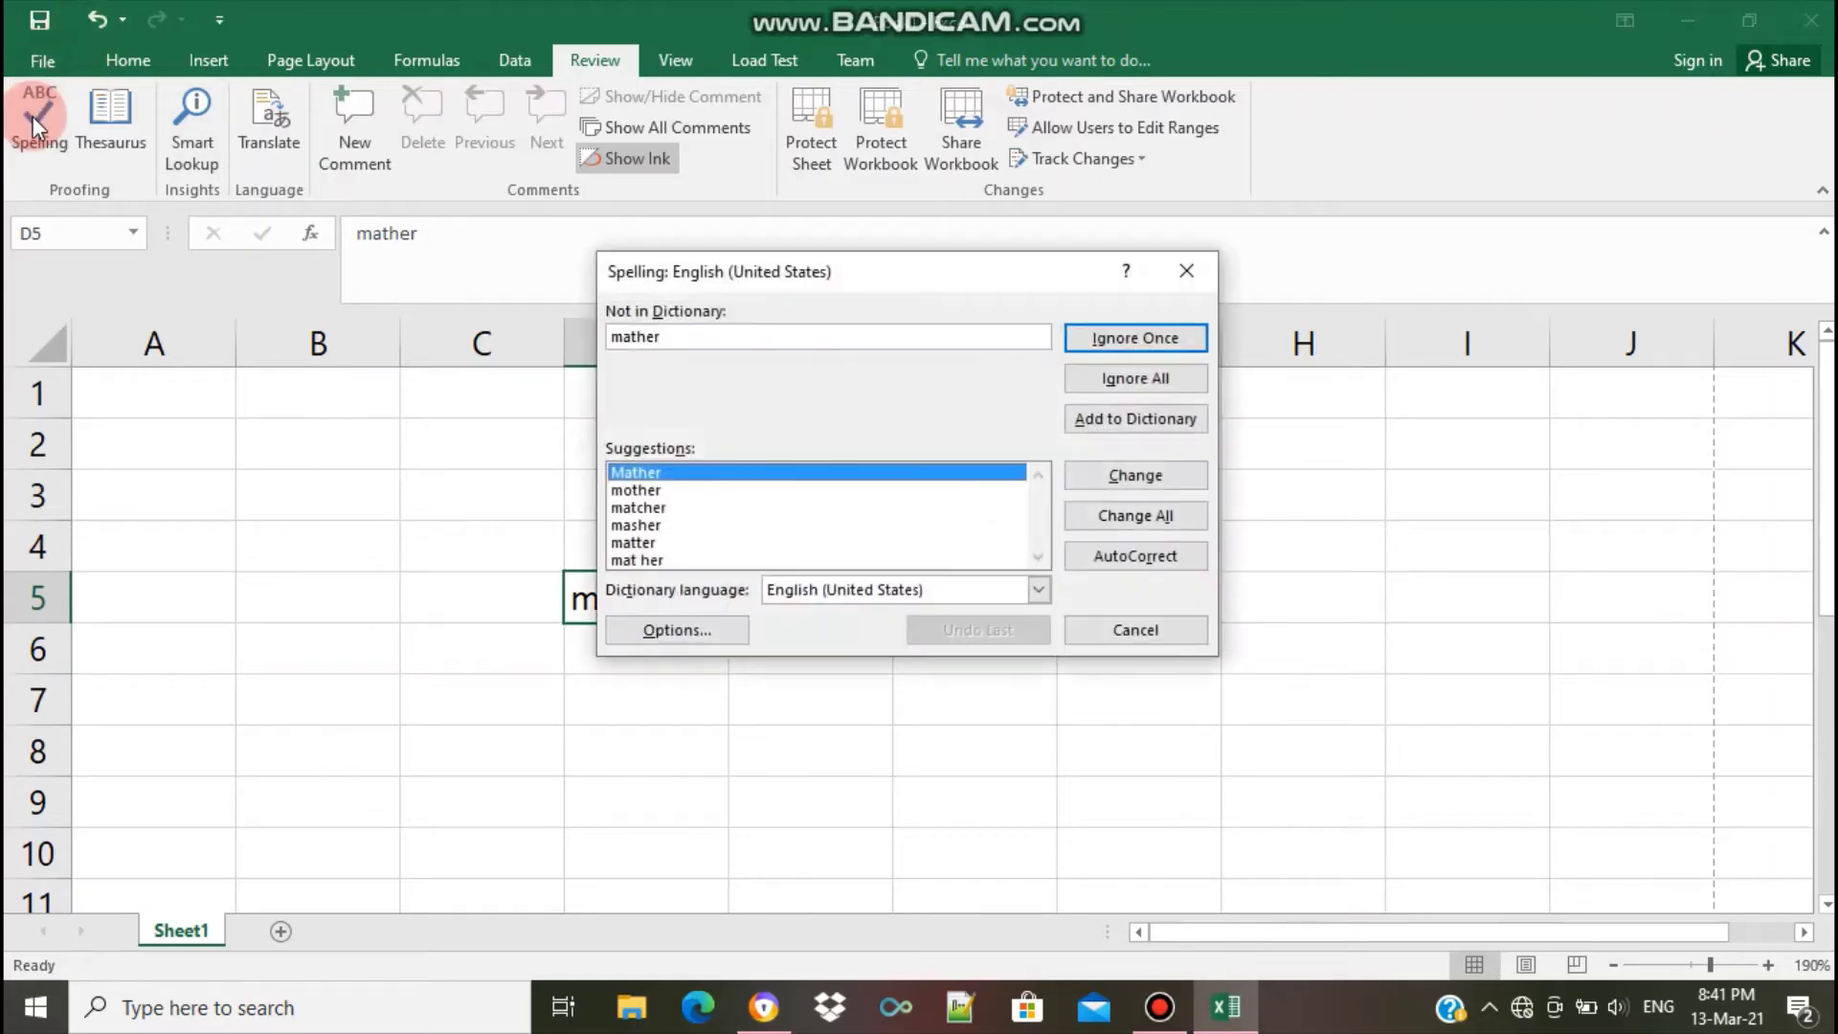
{"action": "left_click", "coordinate": [618, 271]}
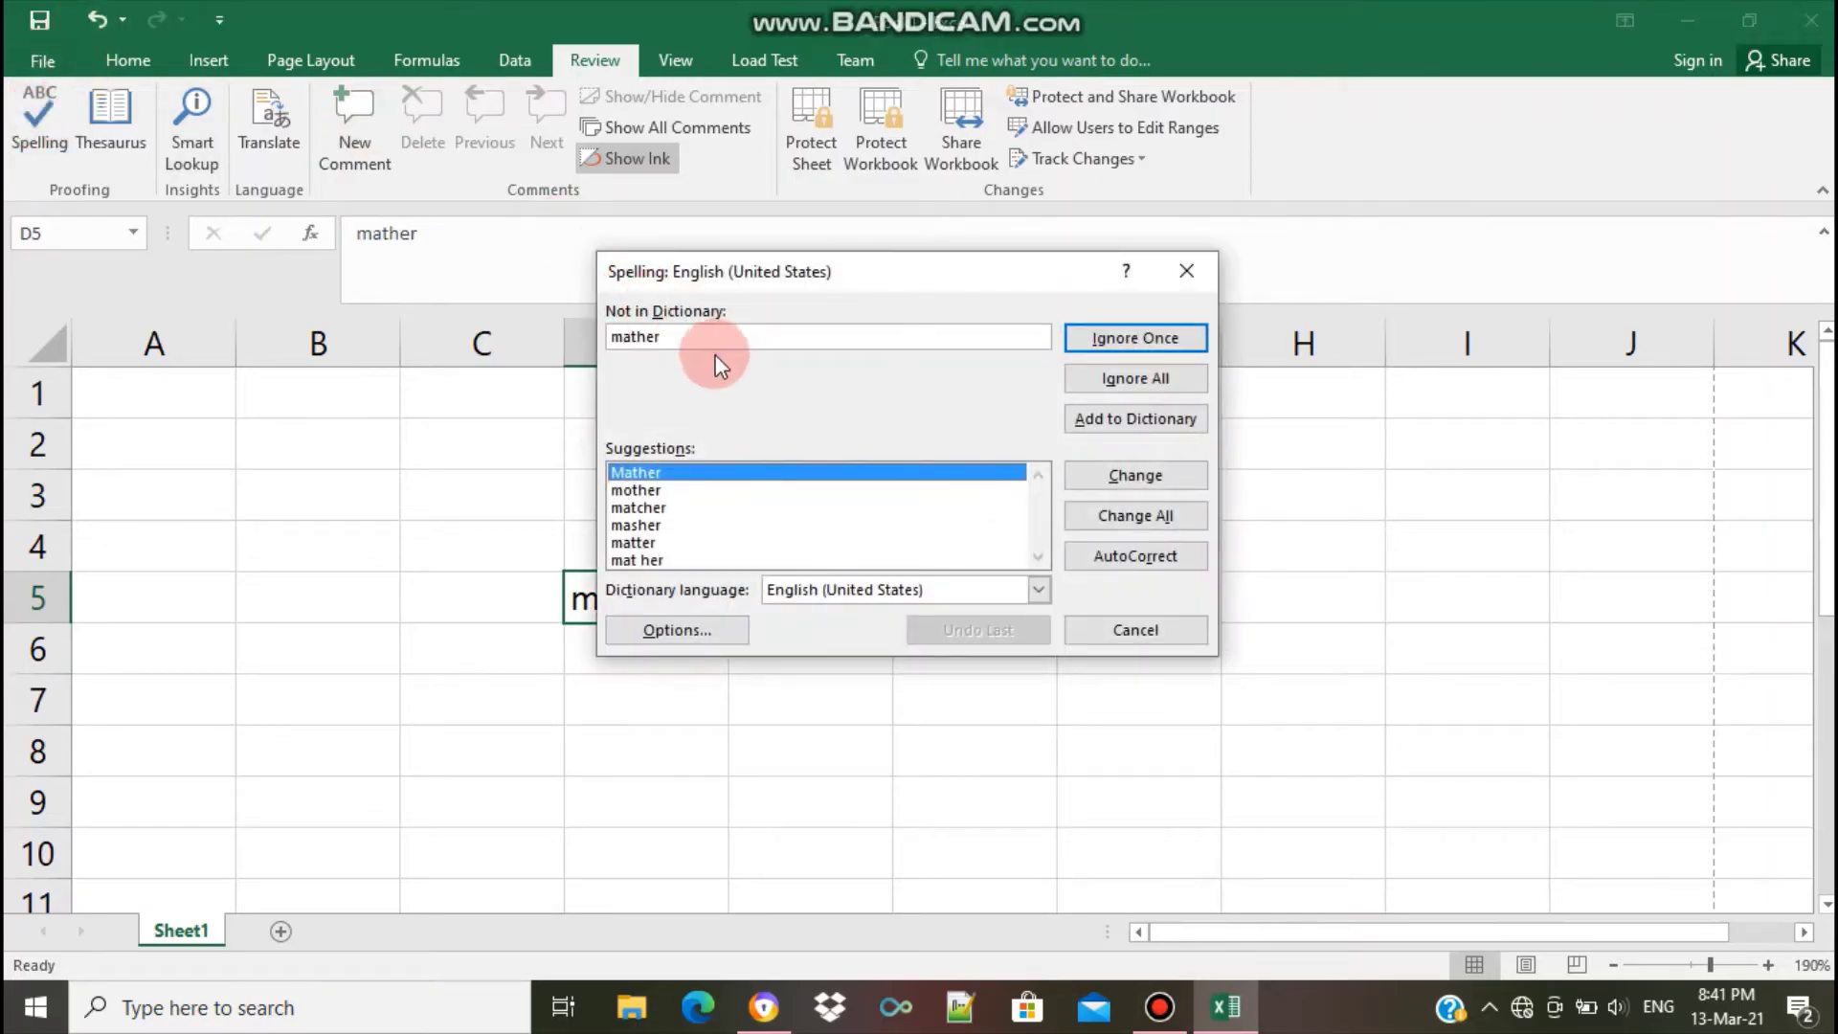
{"action": "left_click", "coordinate": [636, 345]}
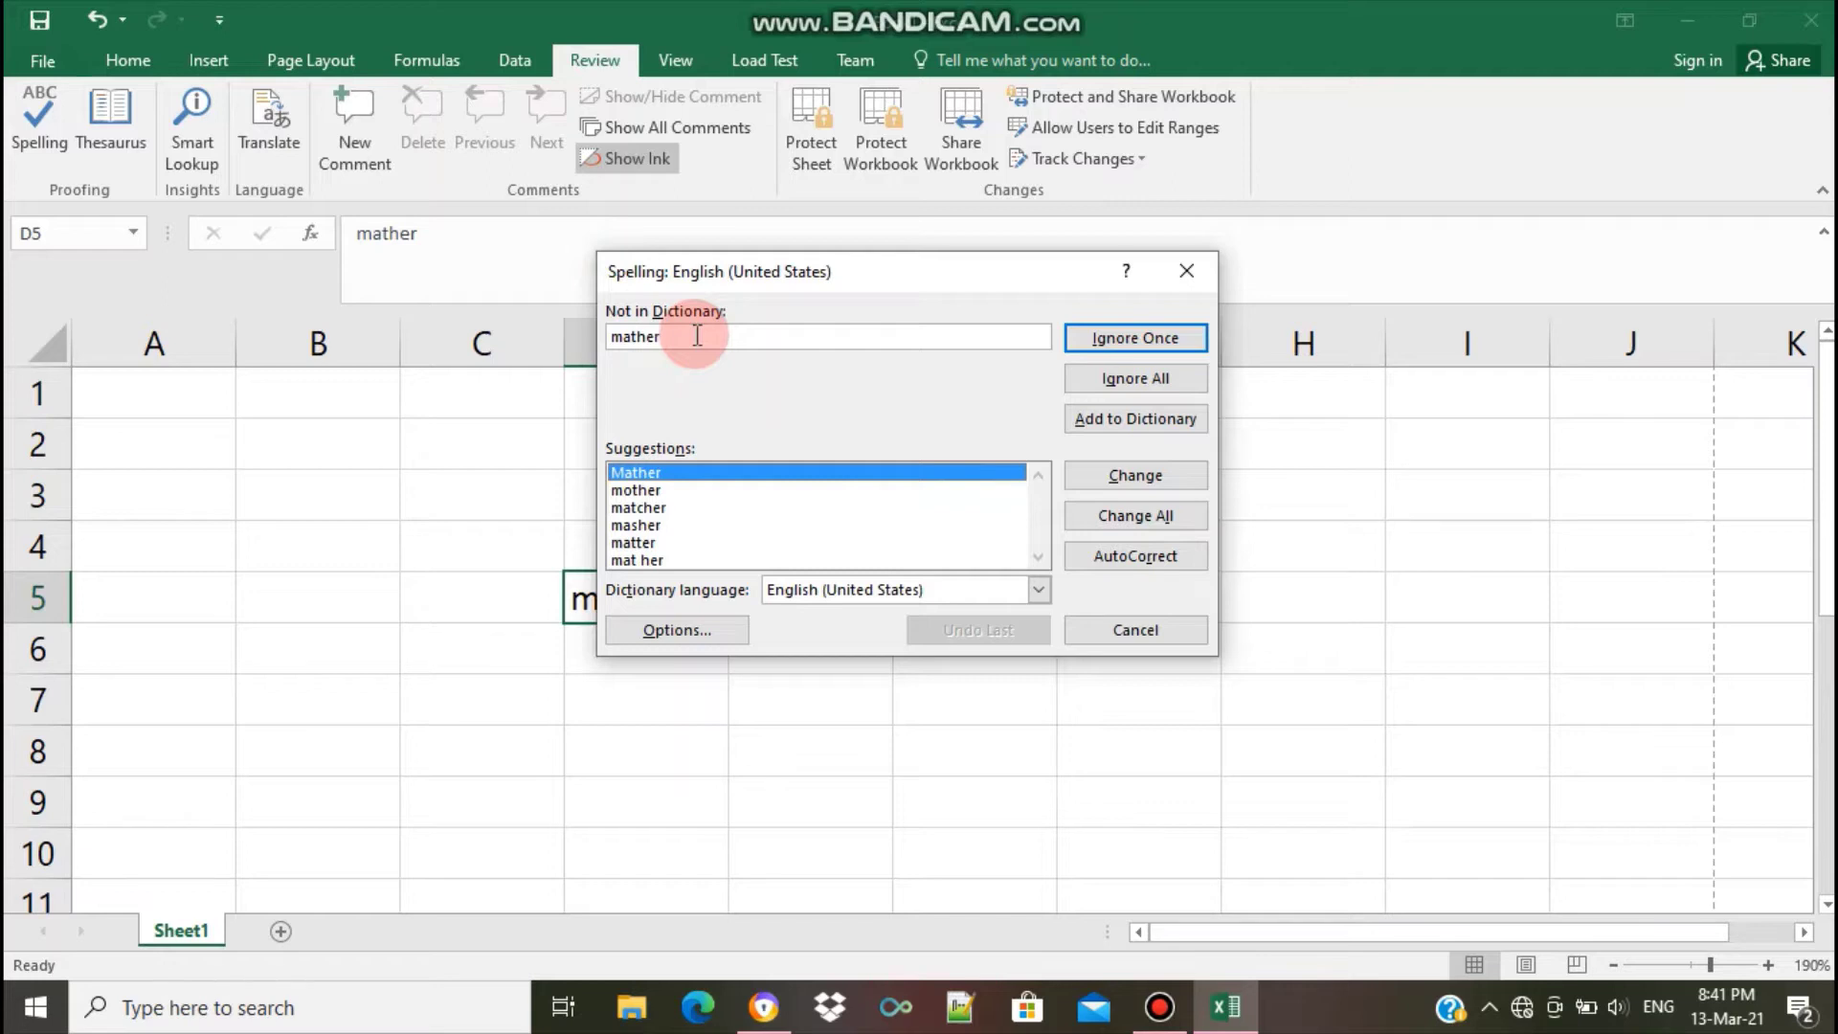
{"action": "left_click", "coordinate": [647, 489]}
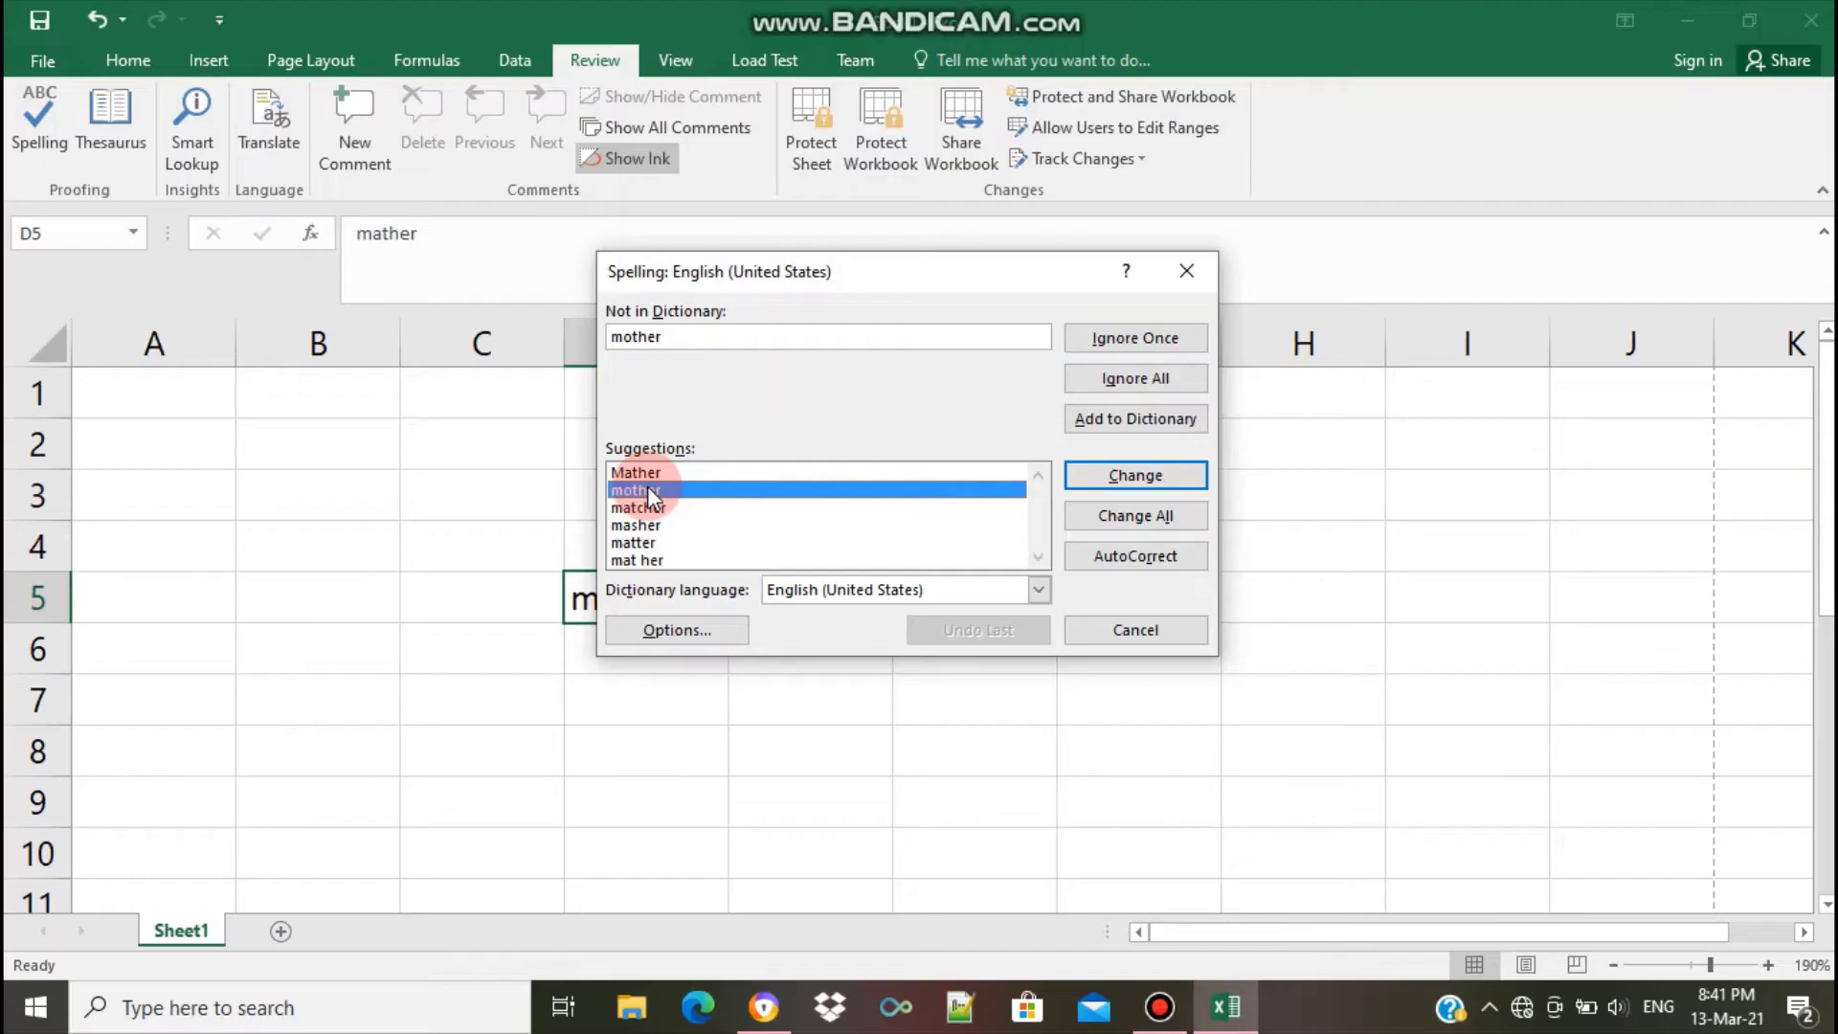
{"action": "left_click", "coordinate": [1169, 475]}
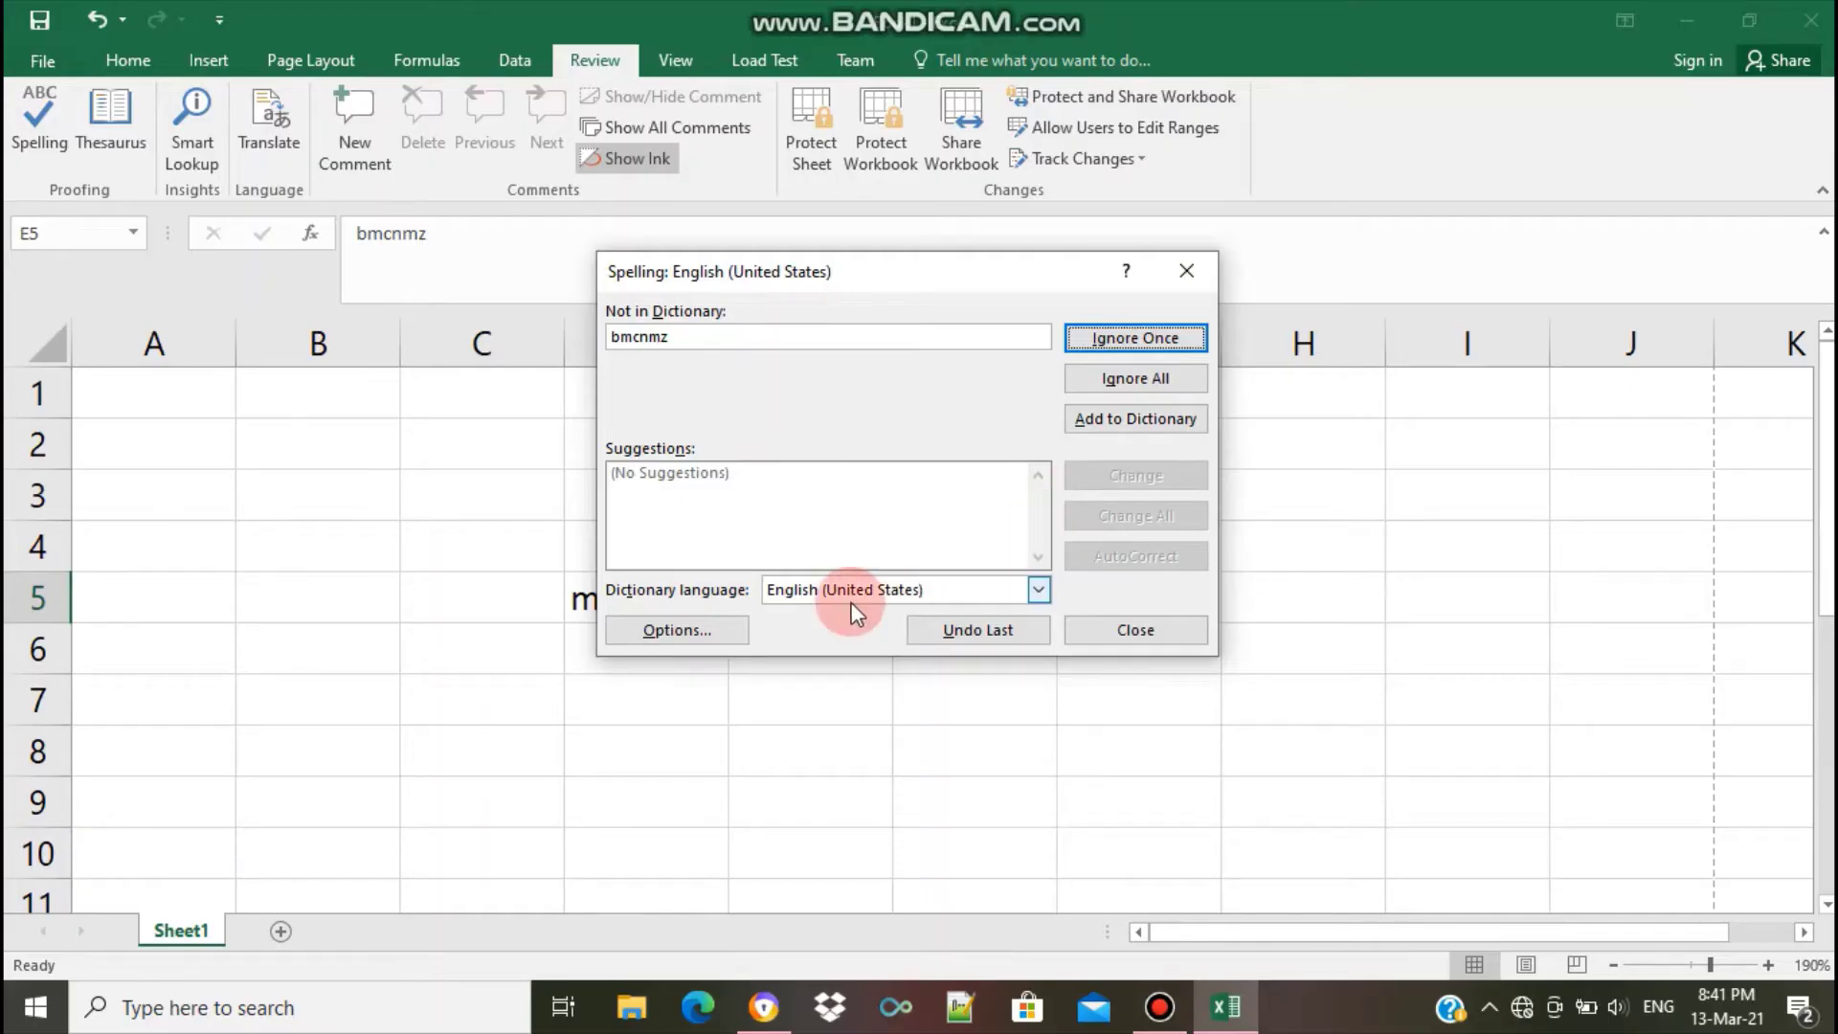
{"action": "left_click", "coordinate": [1099, 630]}
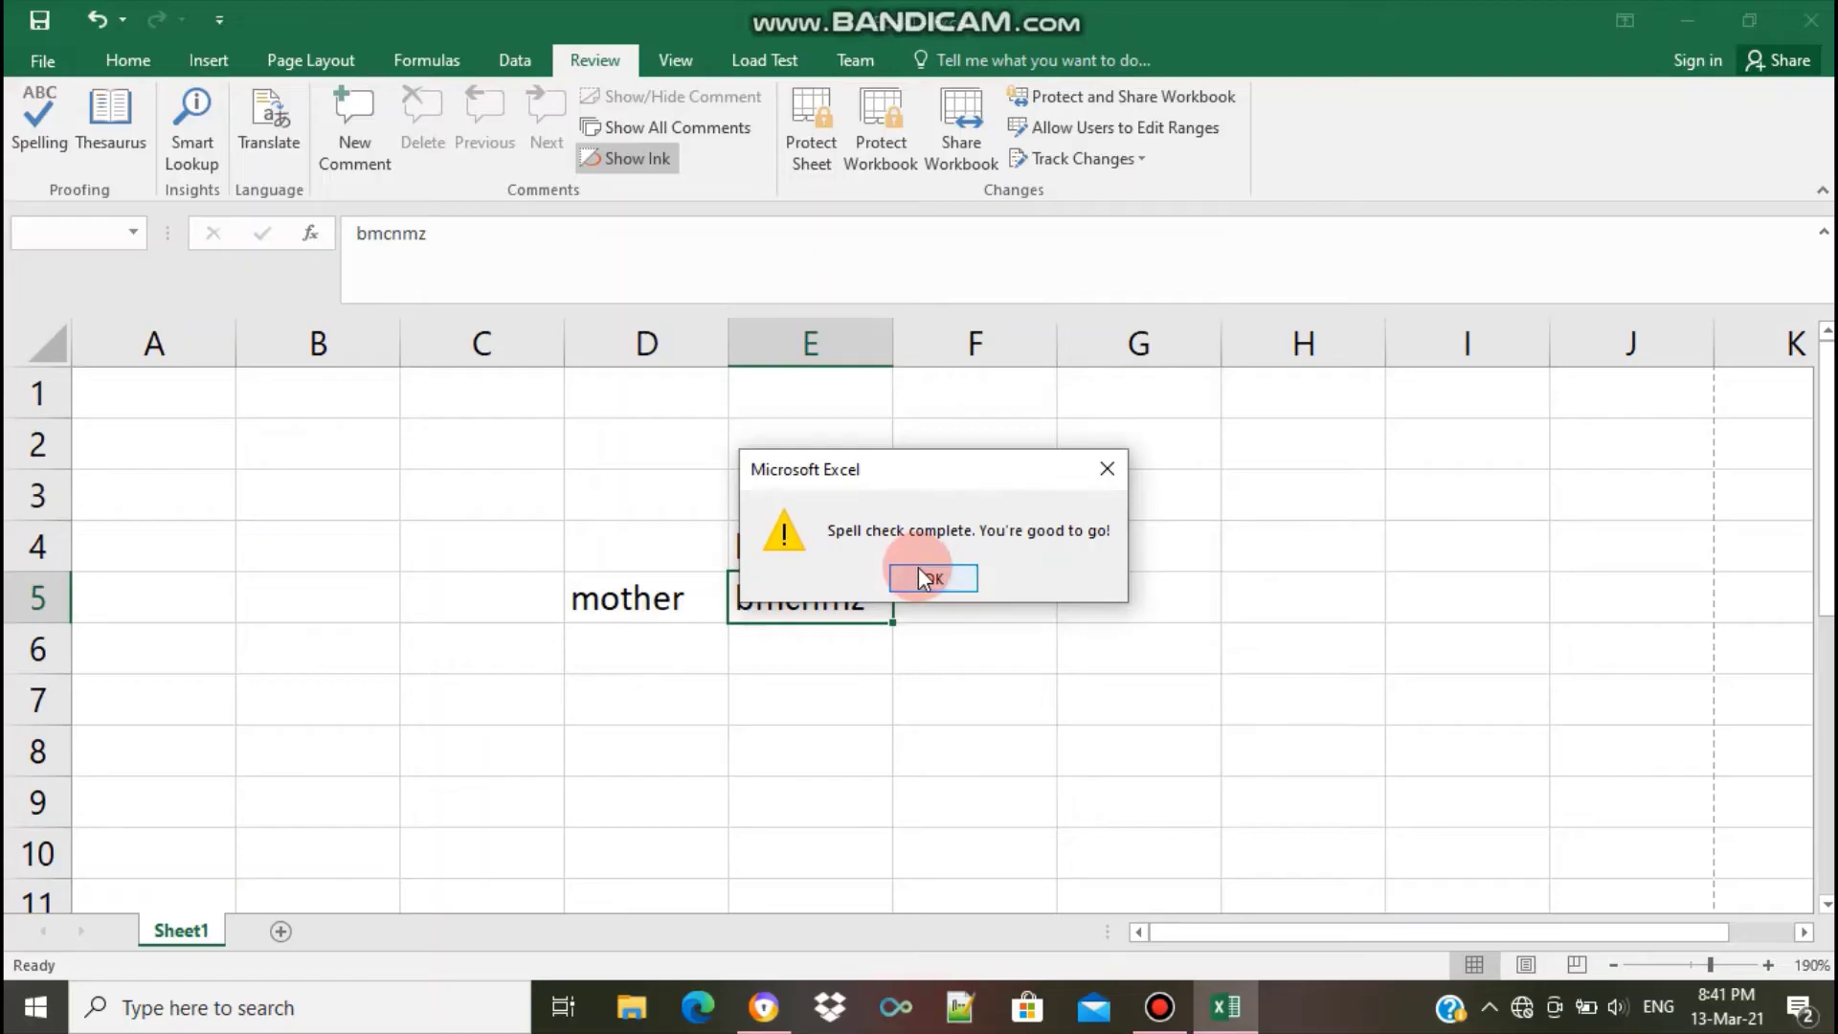
{"action": "left_click", "coordinate": [919, 574]}
{"action": "left_click", "coordinate": [605, 603]}
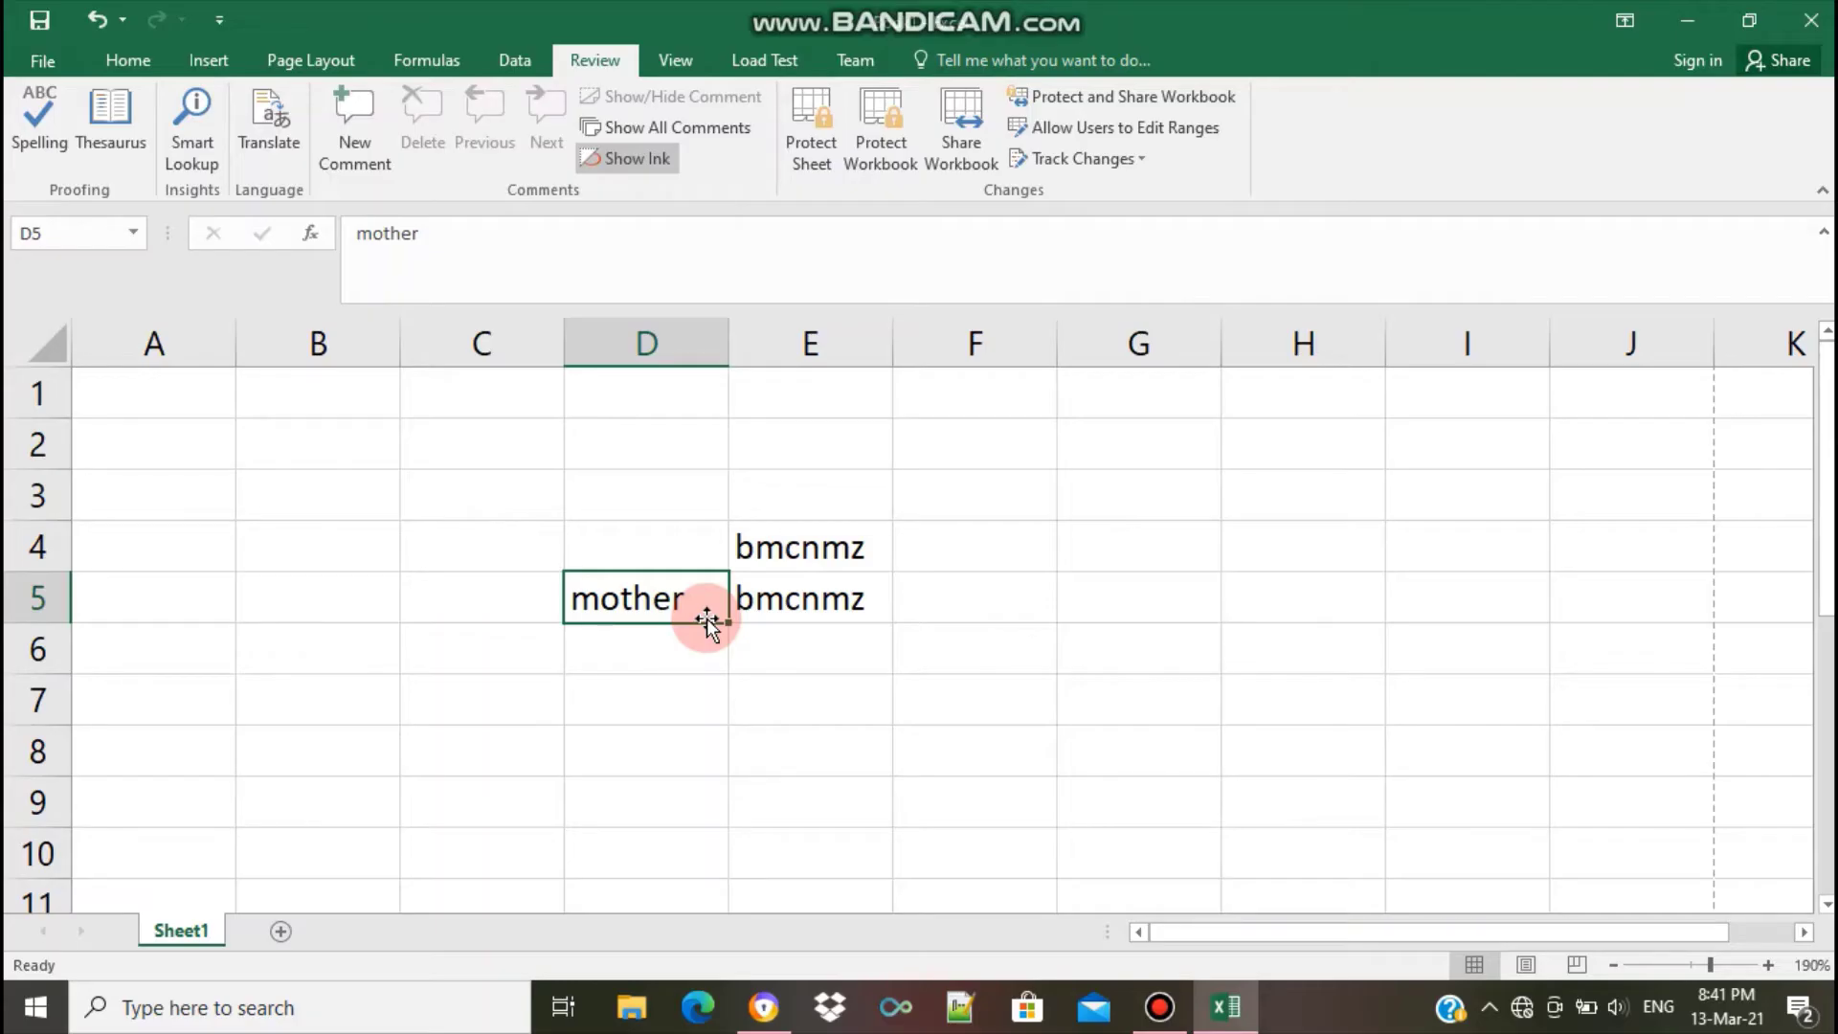
{"action": "left_click", "coordinate": [368, 478]}
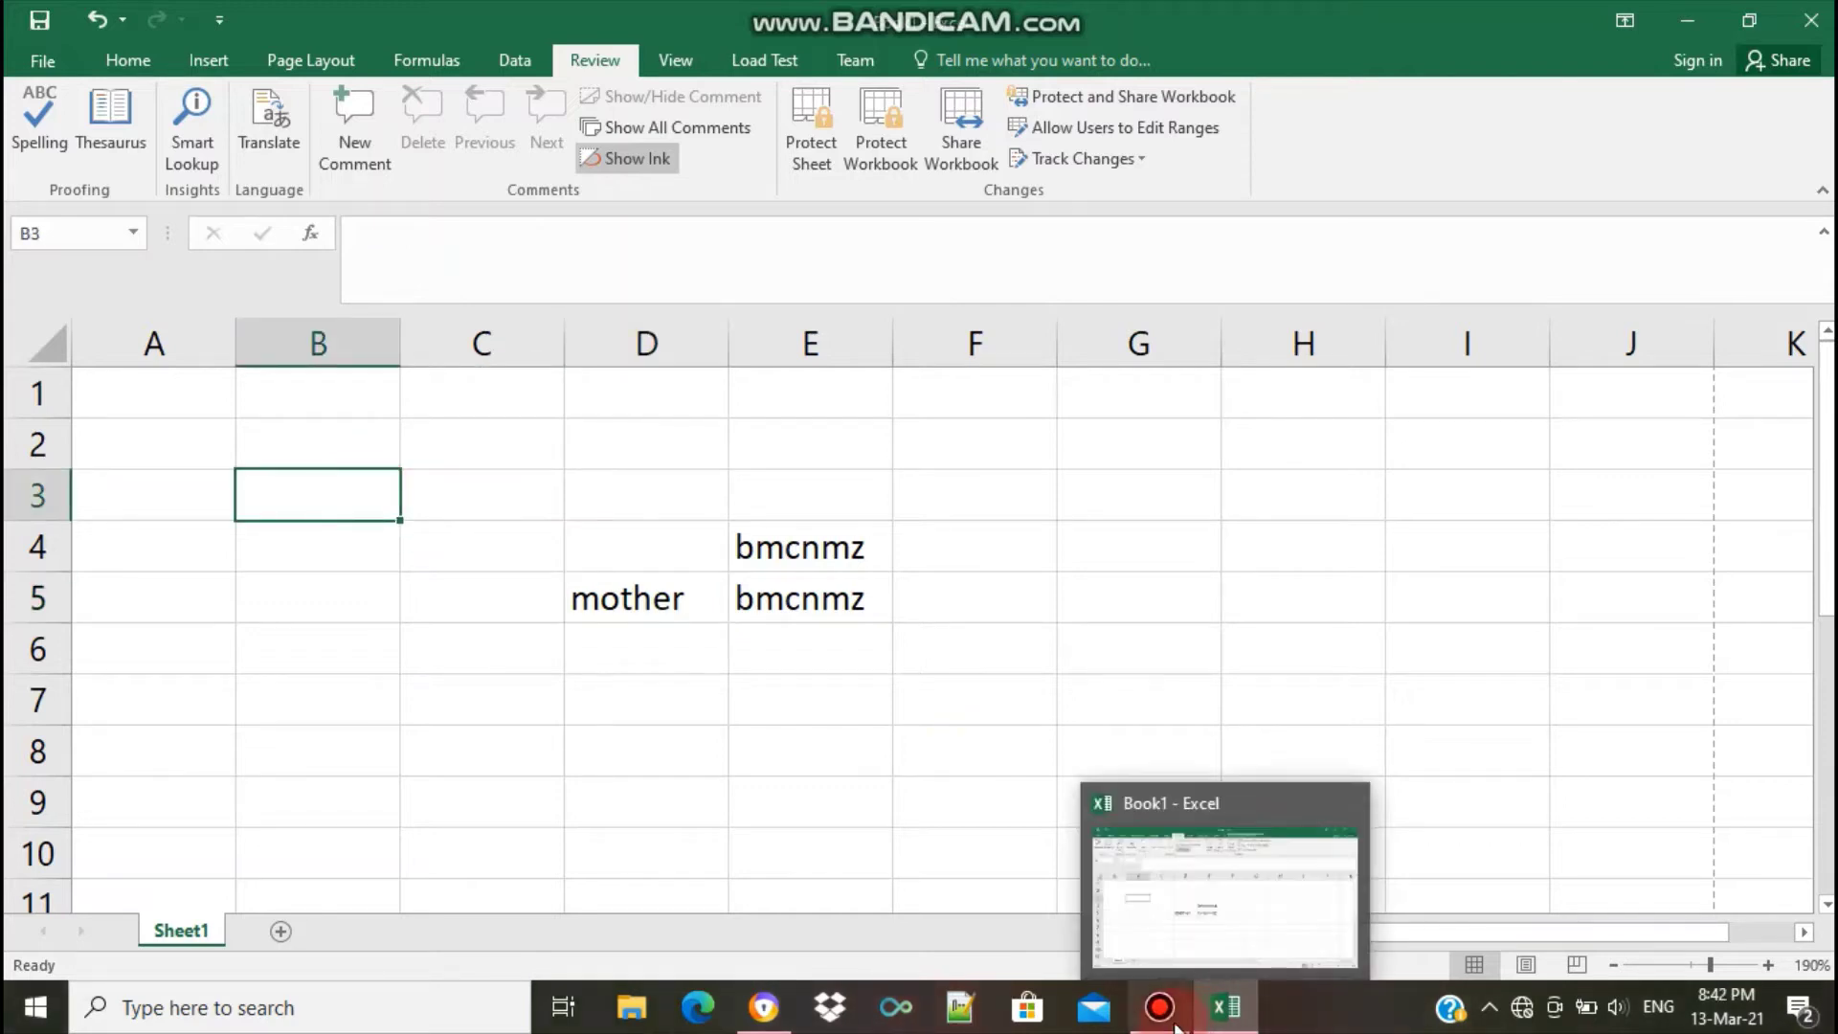
Switch to the Teachers guid 9- Sinhala.pdf tab and scroll to the page 31 new-worksheet figure
{"action": "left_click", "coordinate": [765, 1006]}
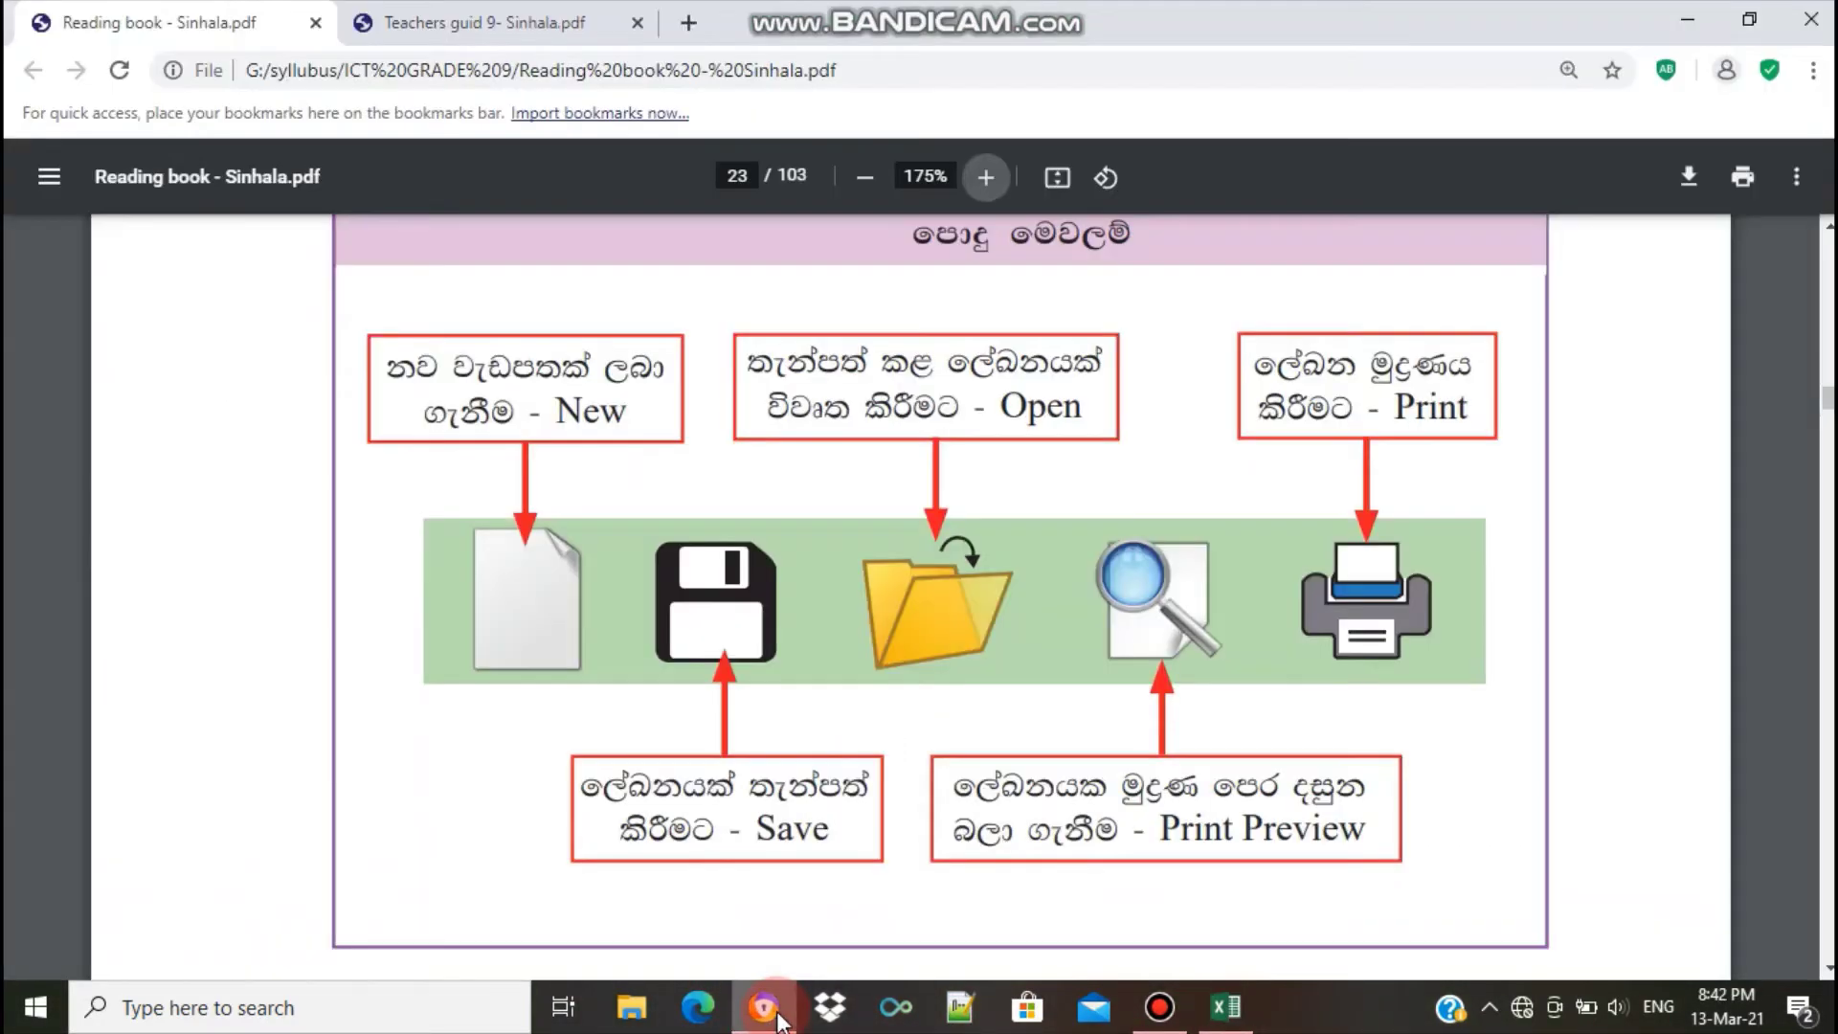
{"action": "left_click", "coordinate": [1152, 909]}
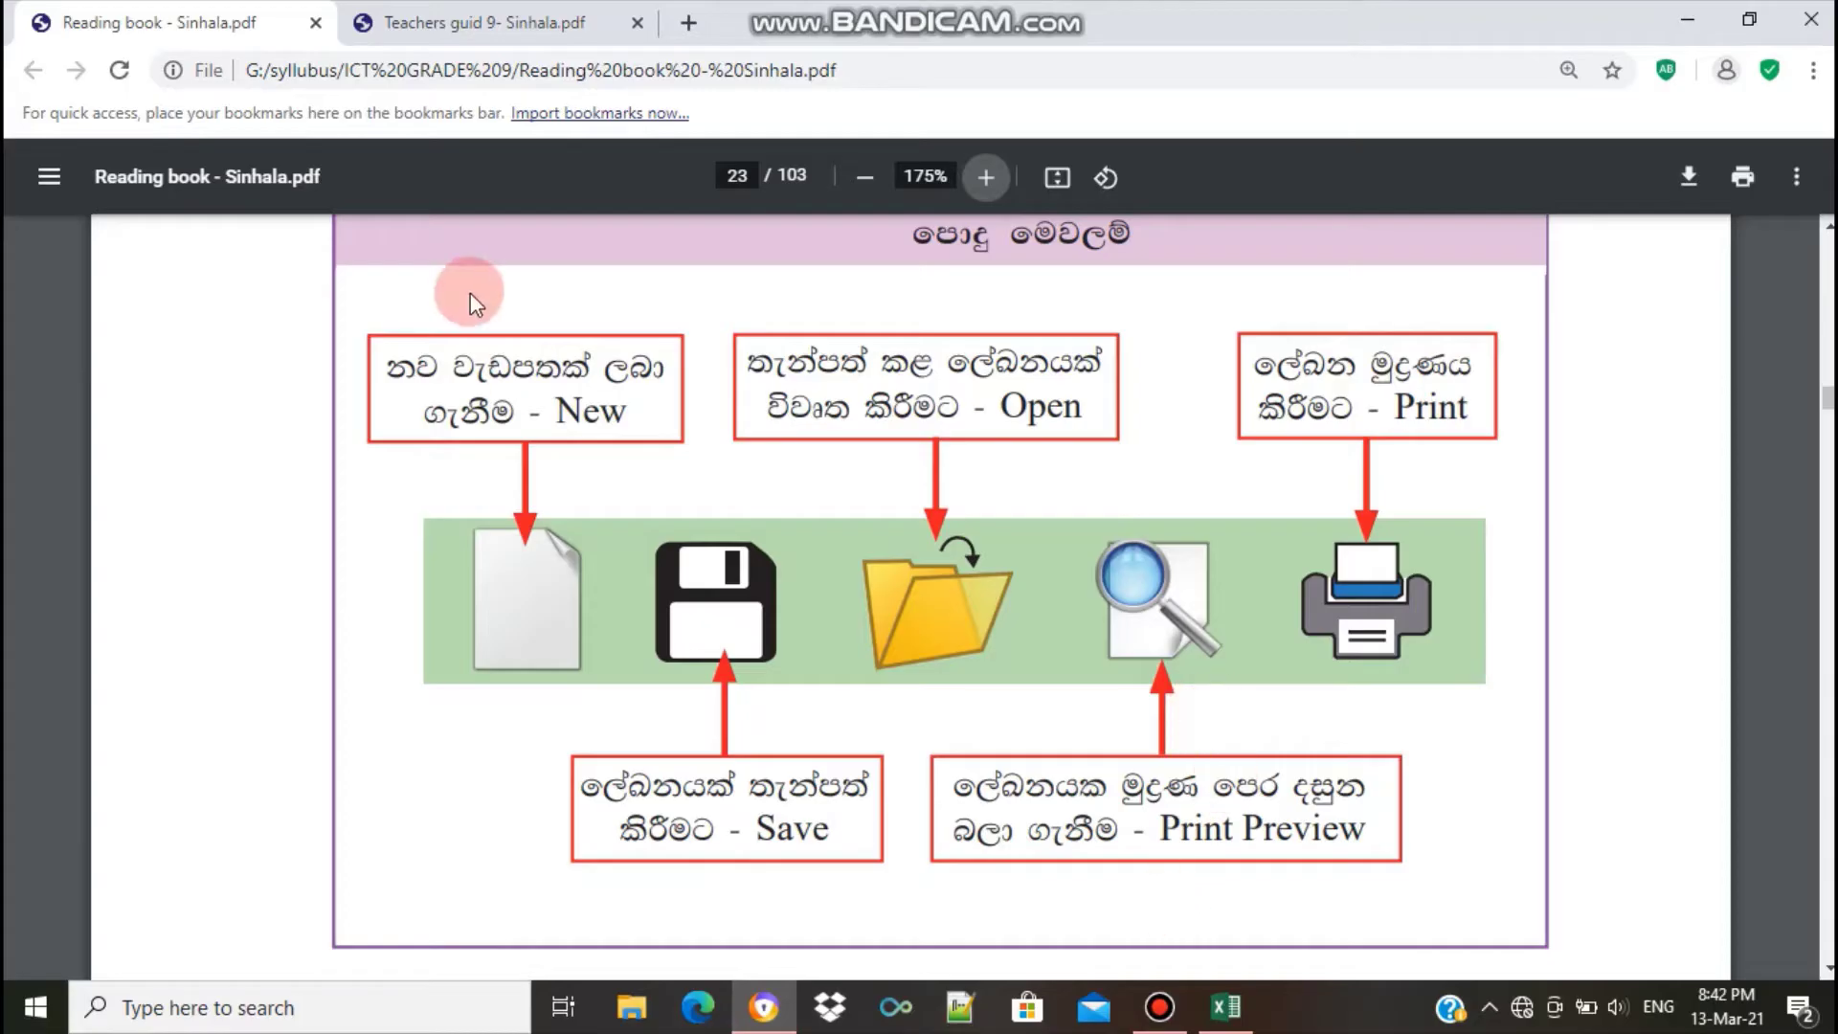
{"action": "left_click", "coordinate": [475, 23]}
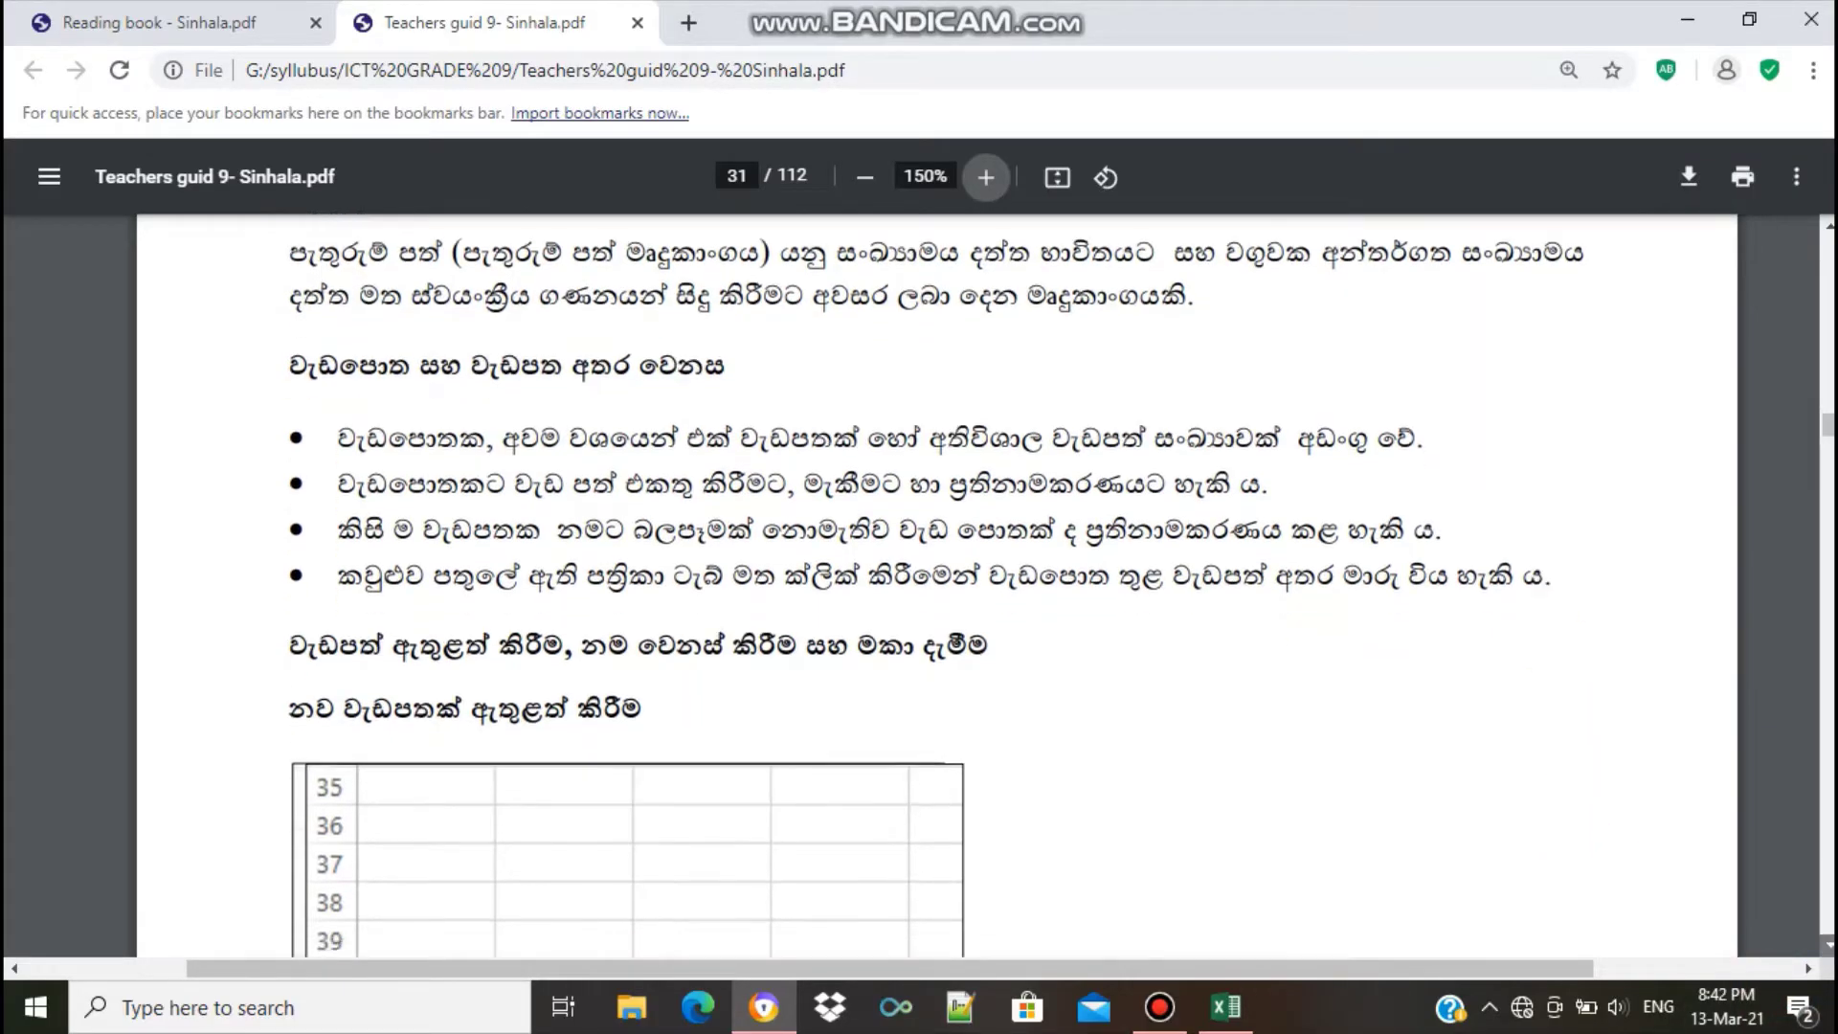
{"action": "scroll", "coordinate": [919, 575], "scroll_direction": "down", "scroll_amount": 2}
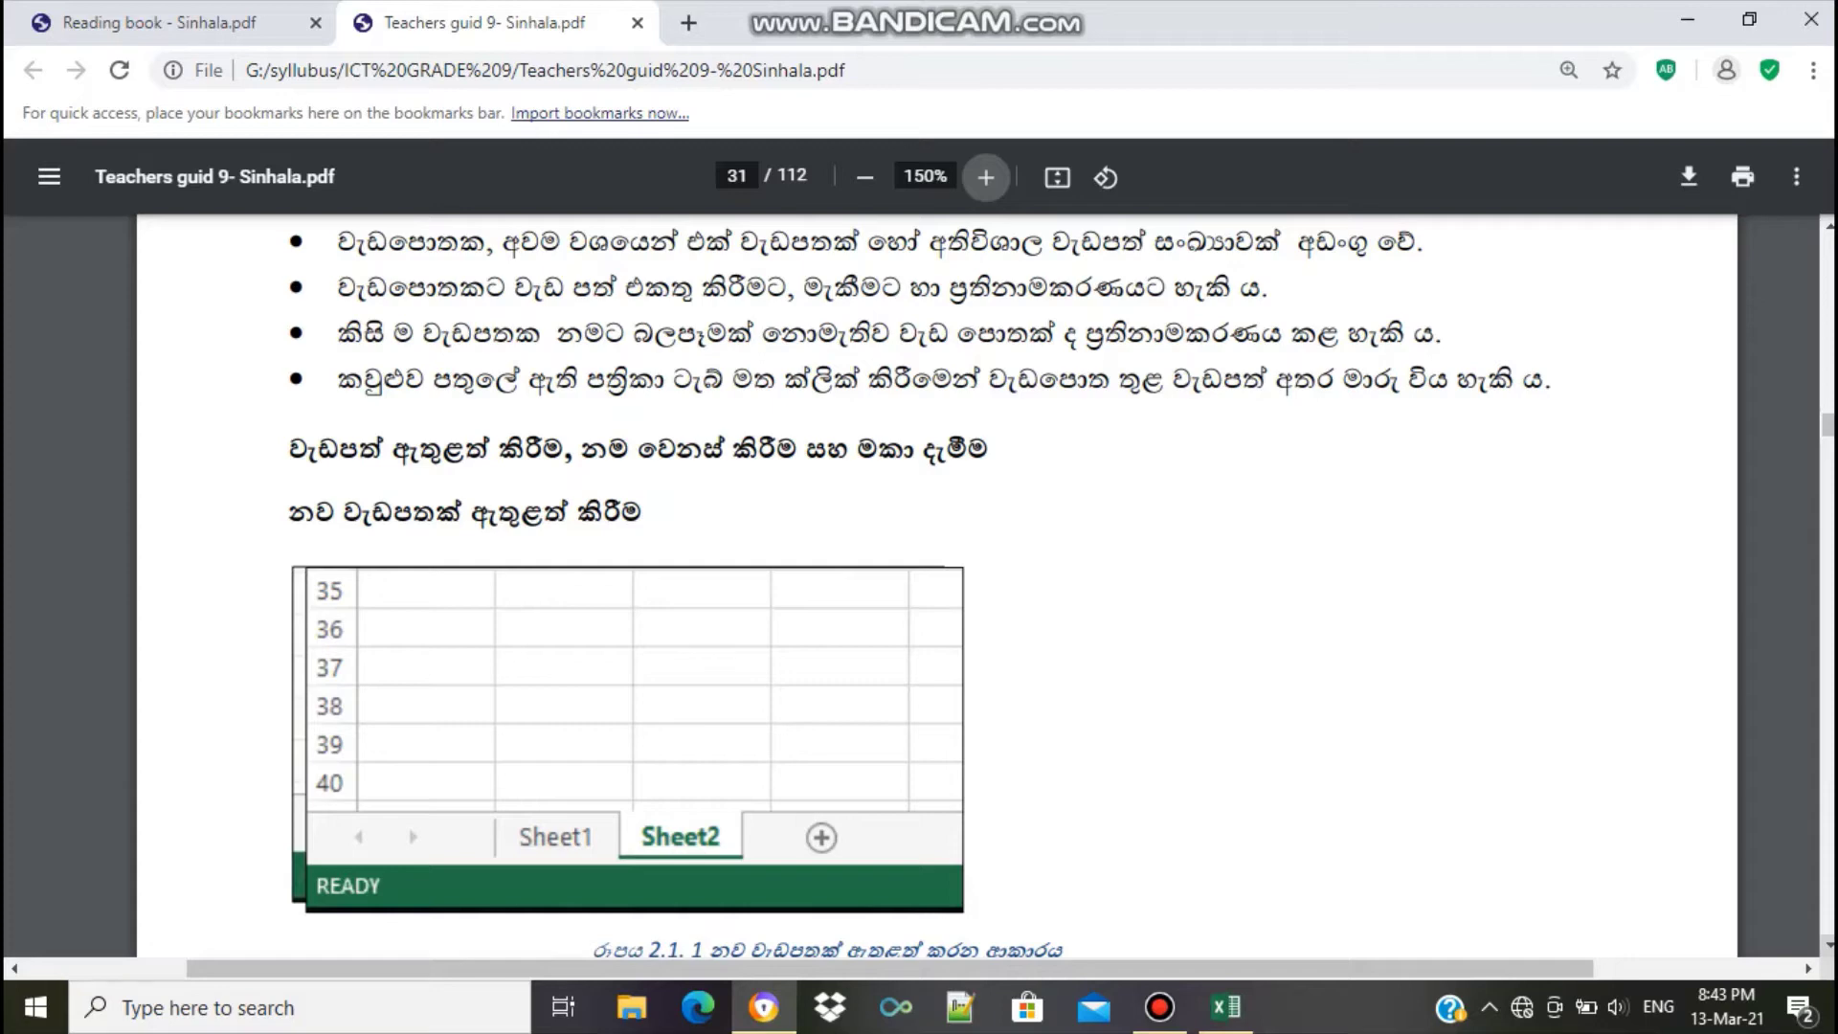
{"action": "scroll", "coordinate": [919, 588], "scroll_direction": "down", "scroll_amount": 2}
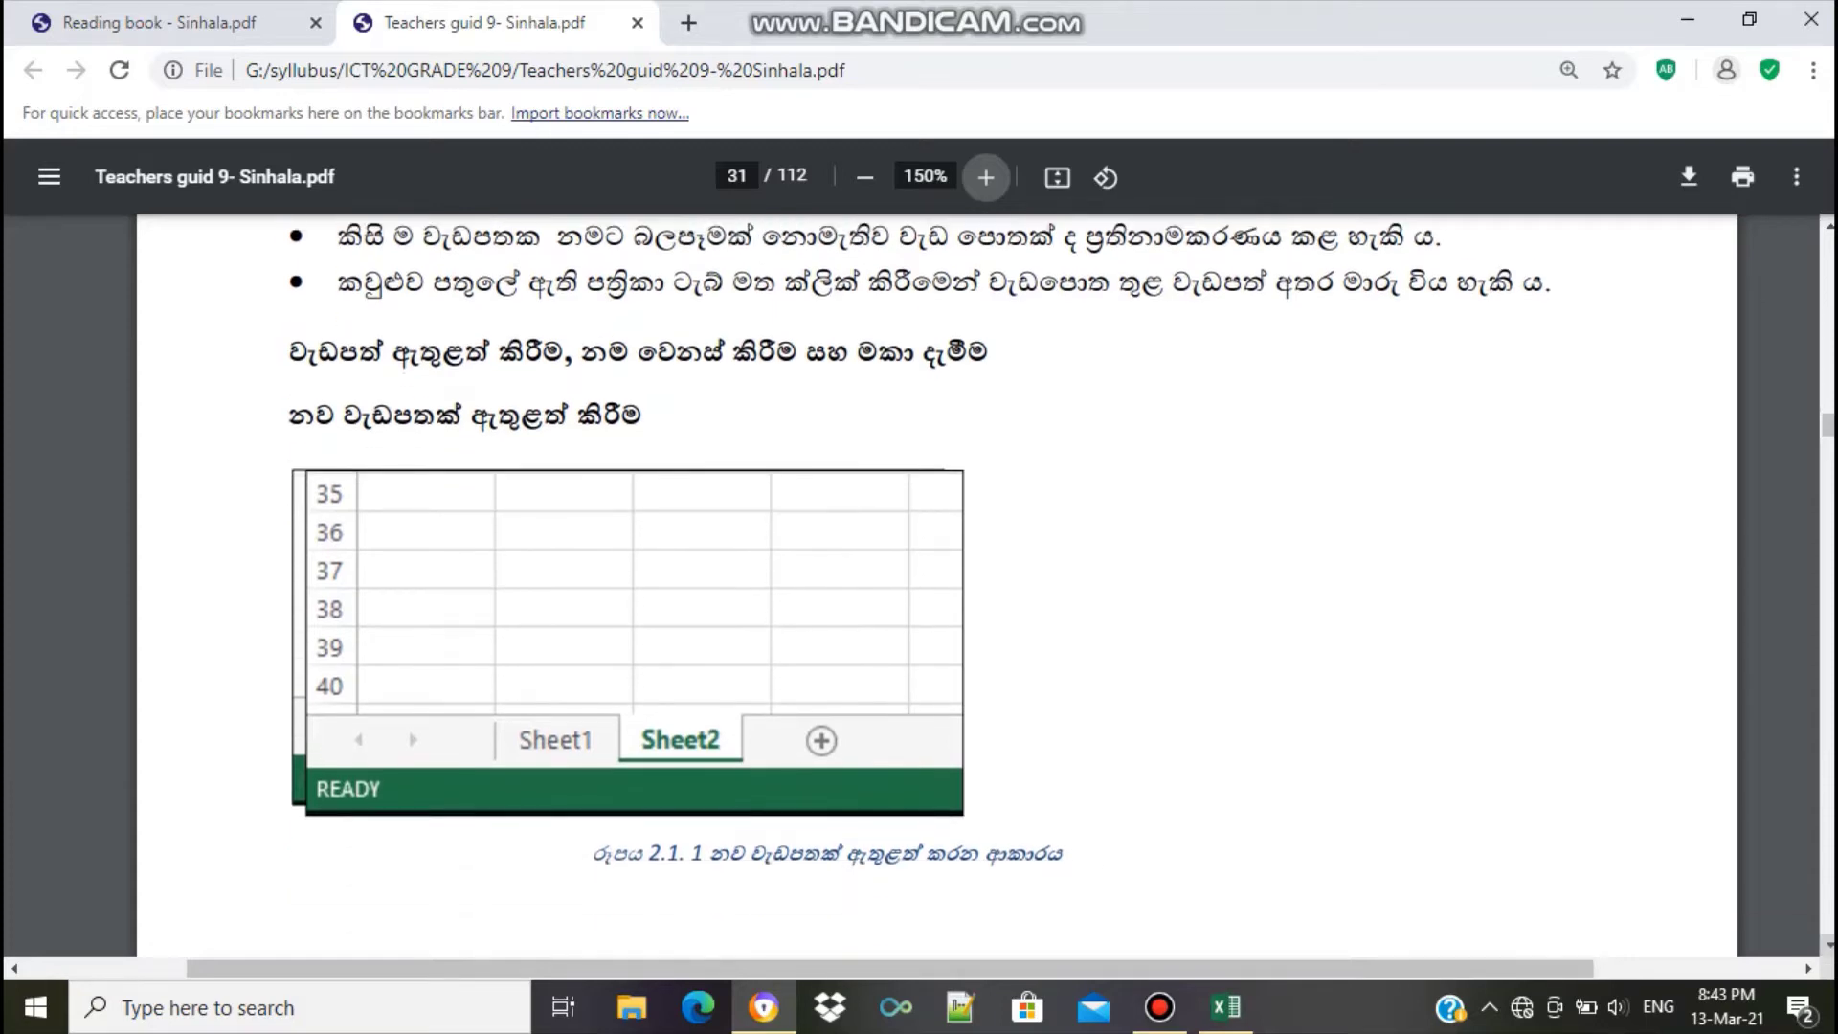
{"action": "scroll", "coordinate": [919, 589], "scroll_direction": "down", "scroll_amount": 1}
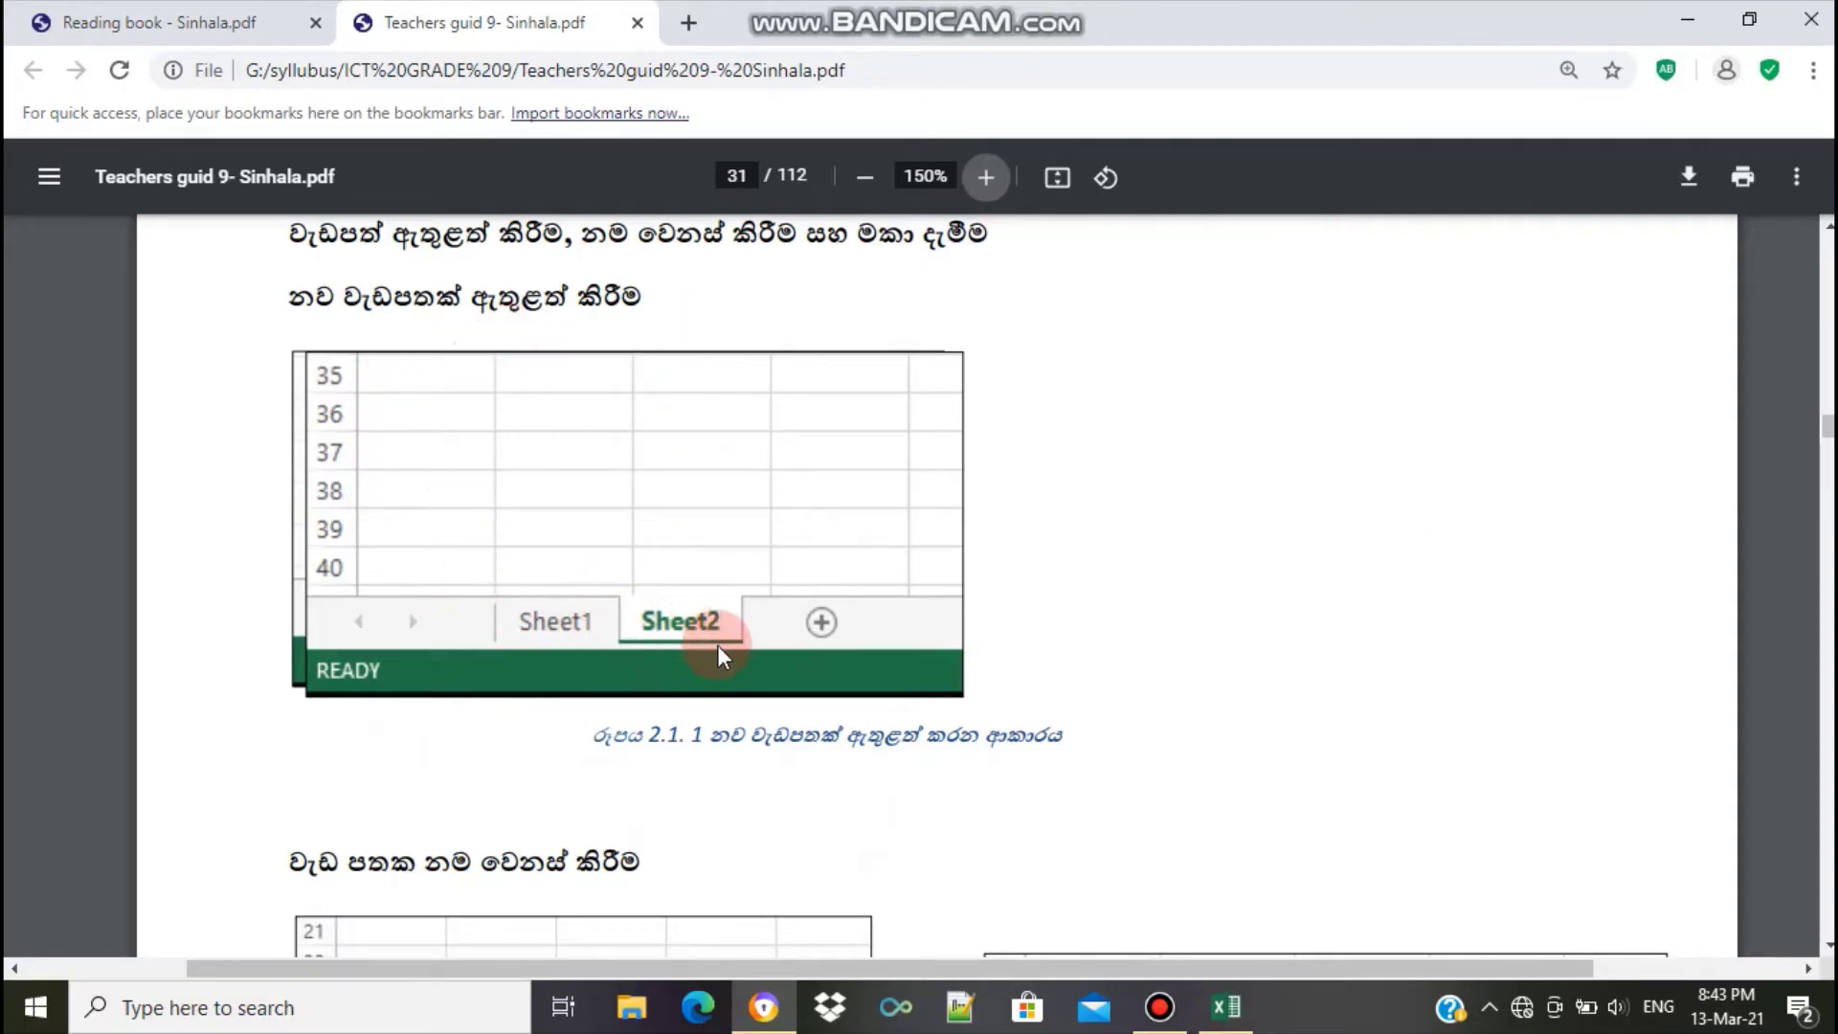
Return to the workbook and add two new blank worksheets, Sheet2 and Sheet3
{"action": "left_click", "coordinate": [1224, 1007]}
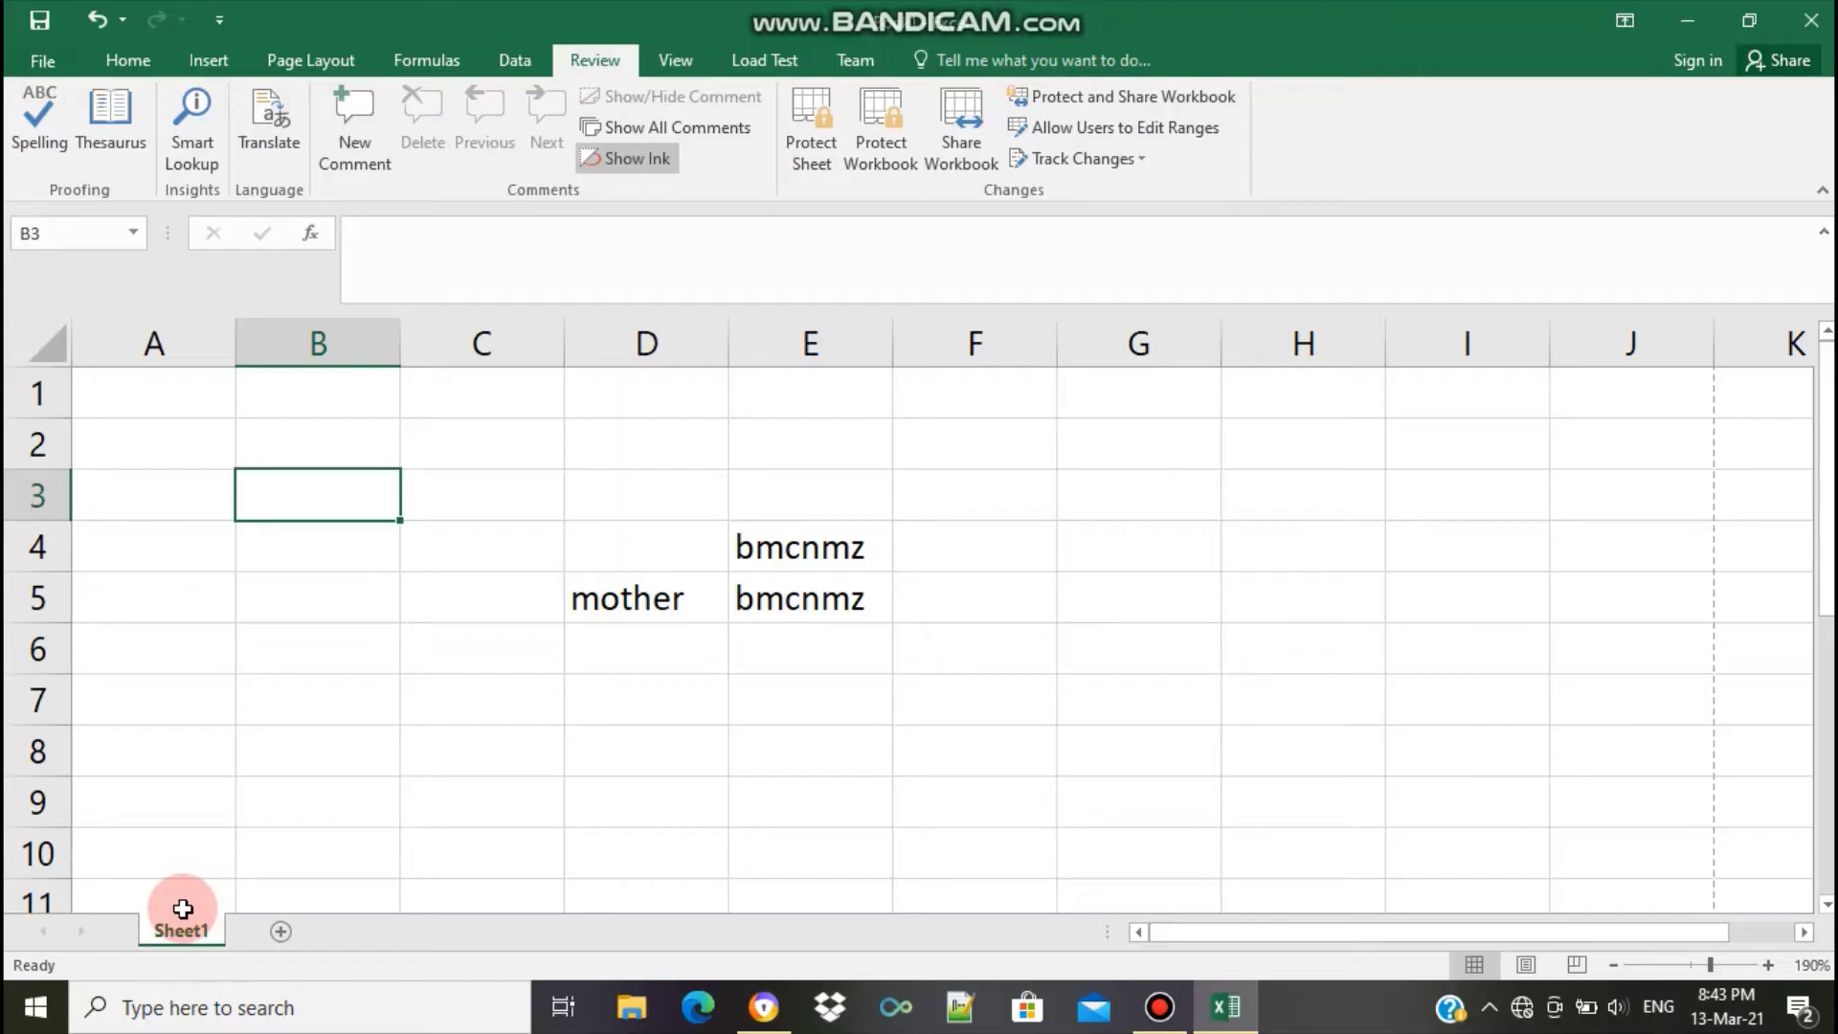
{"action": "left_click", "coordinate": [278, 931]}
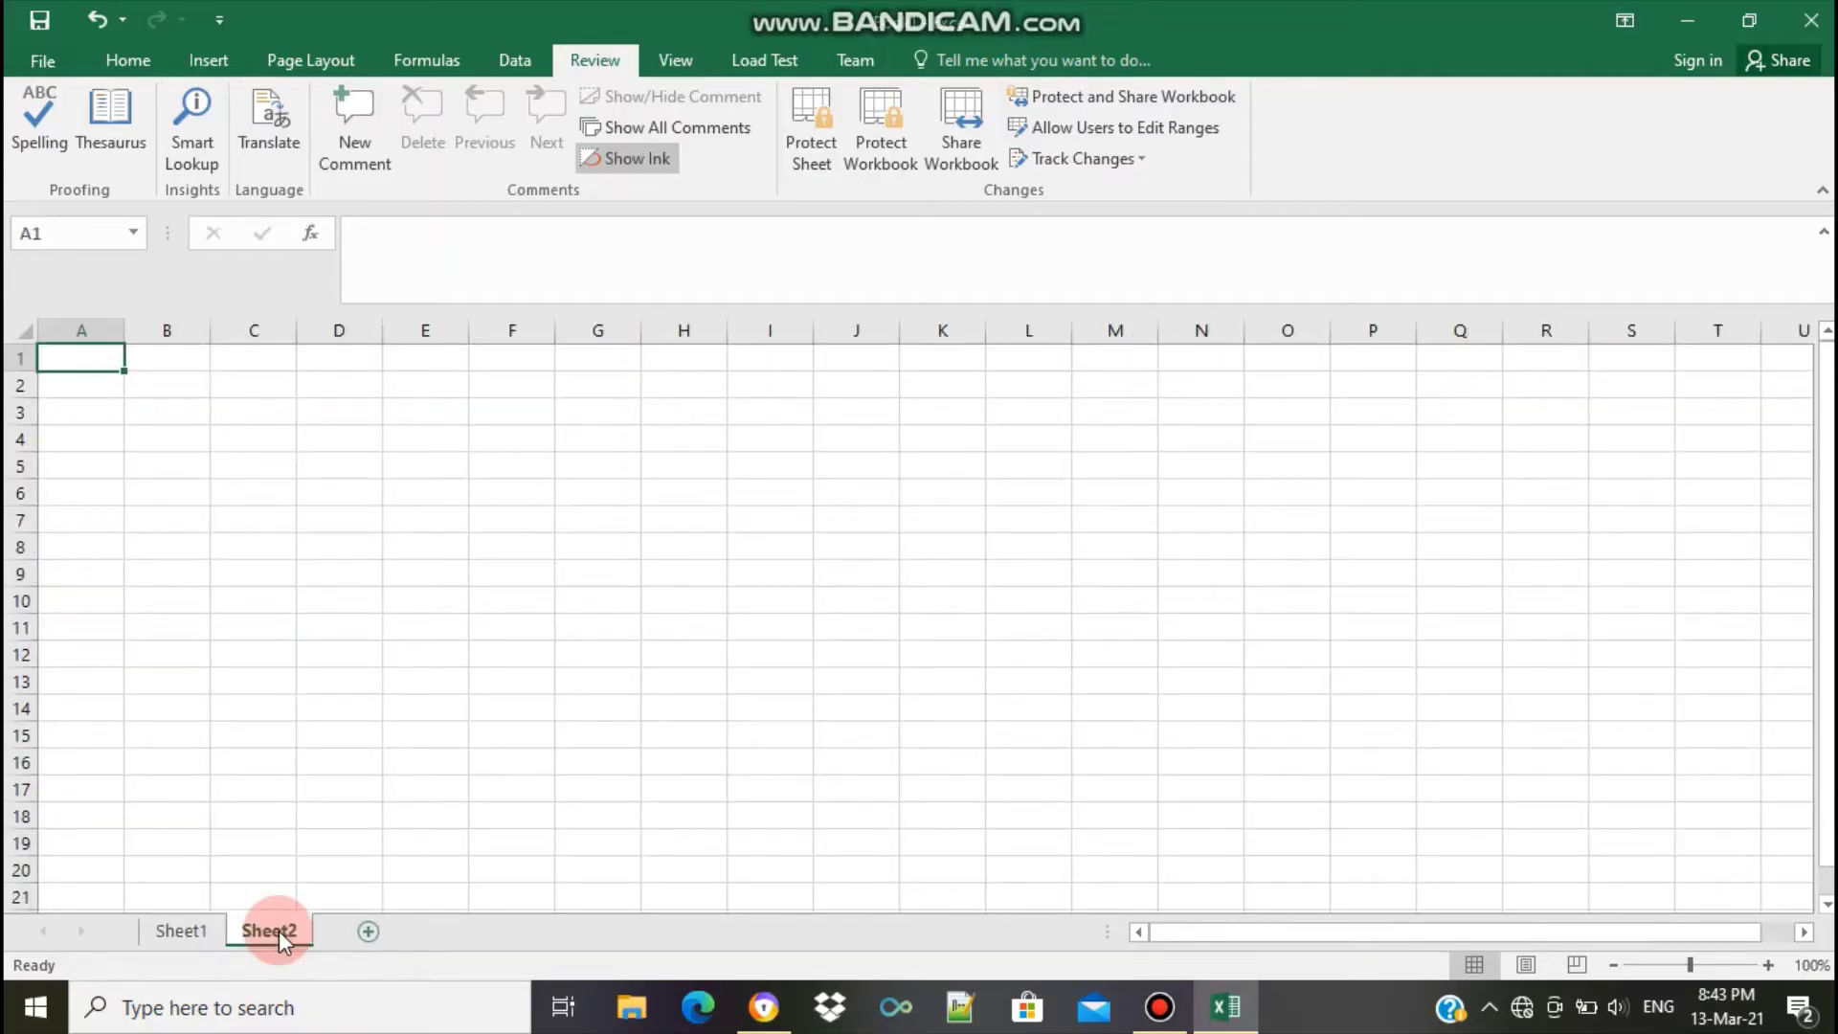
{"action": "left_click", "coordinate": [371, 926]}
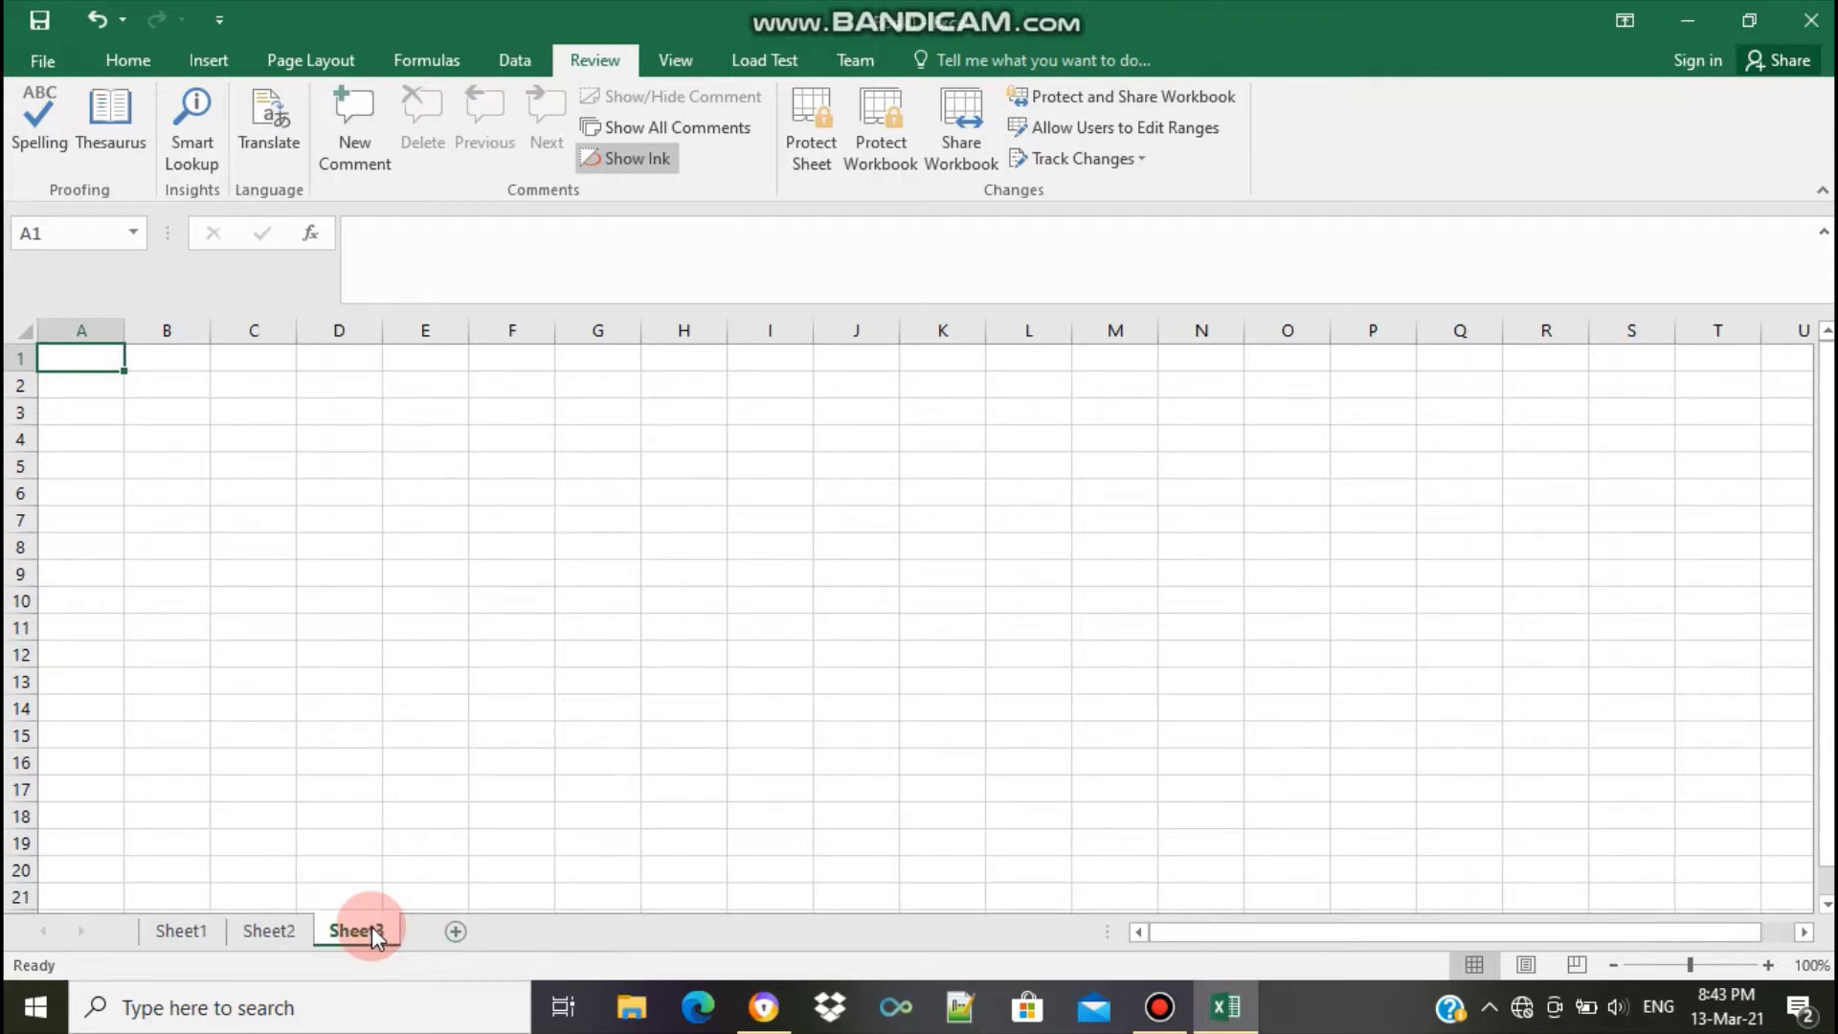
Cycle through the Sheet1, Sheet2 and Sheet3 tabs, ending back on Sheet1
{"action": "left_click", "coordinate": [205, 929]}
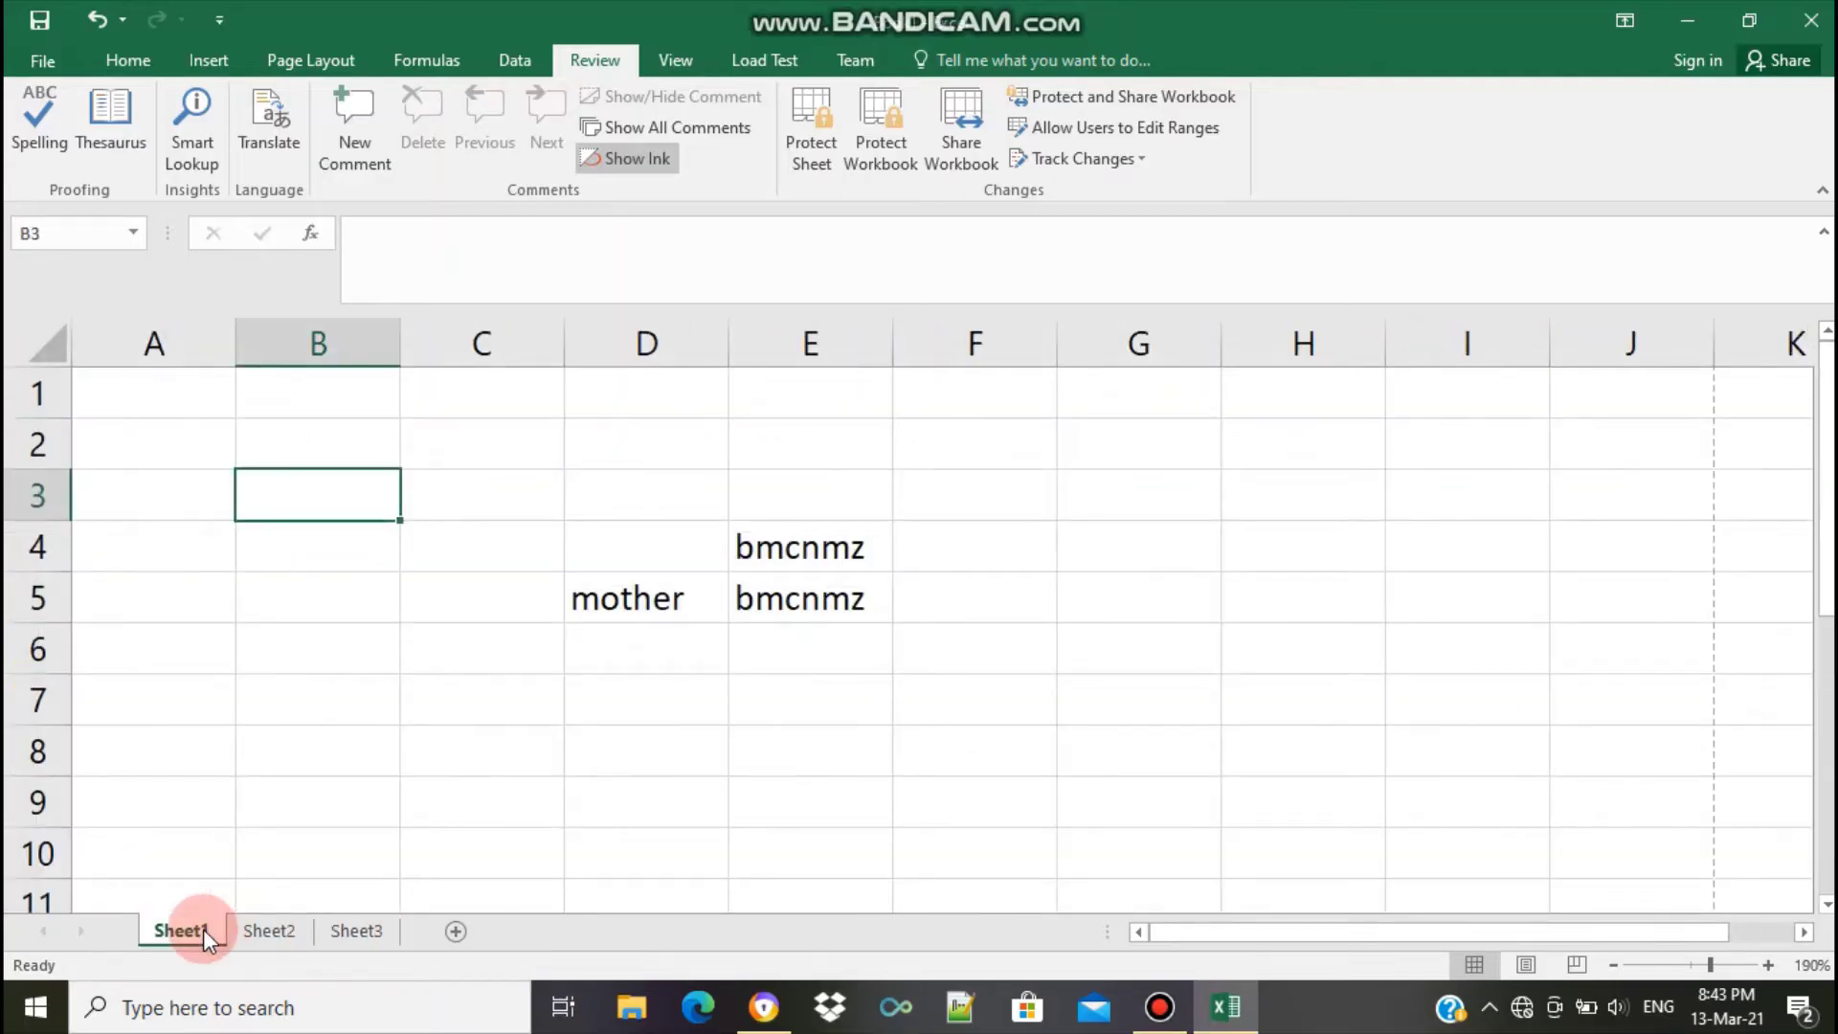
{"action": "left_click", "coordinate": [268, 921]}
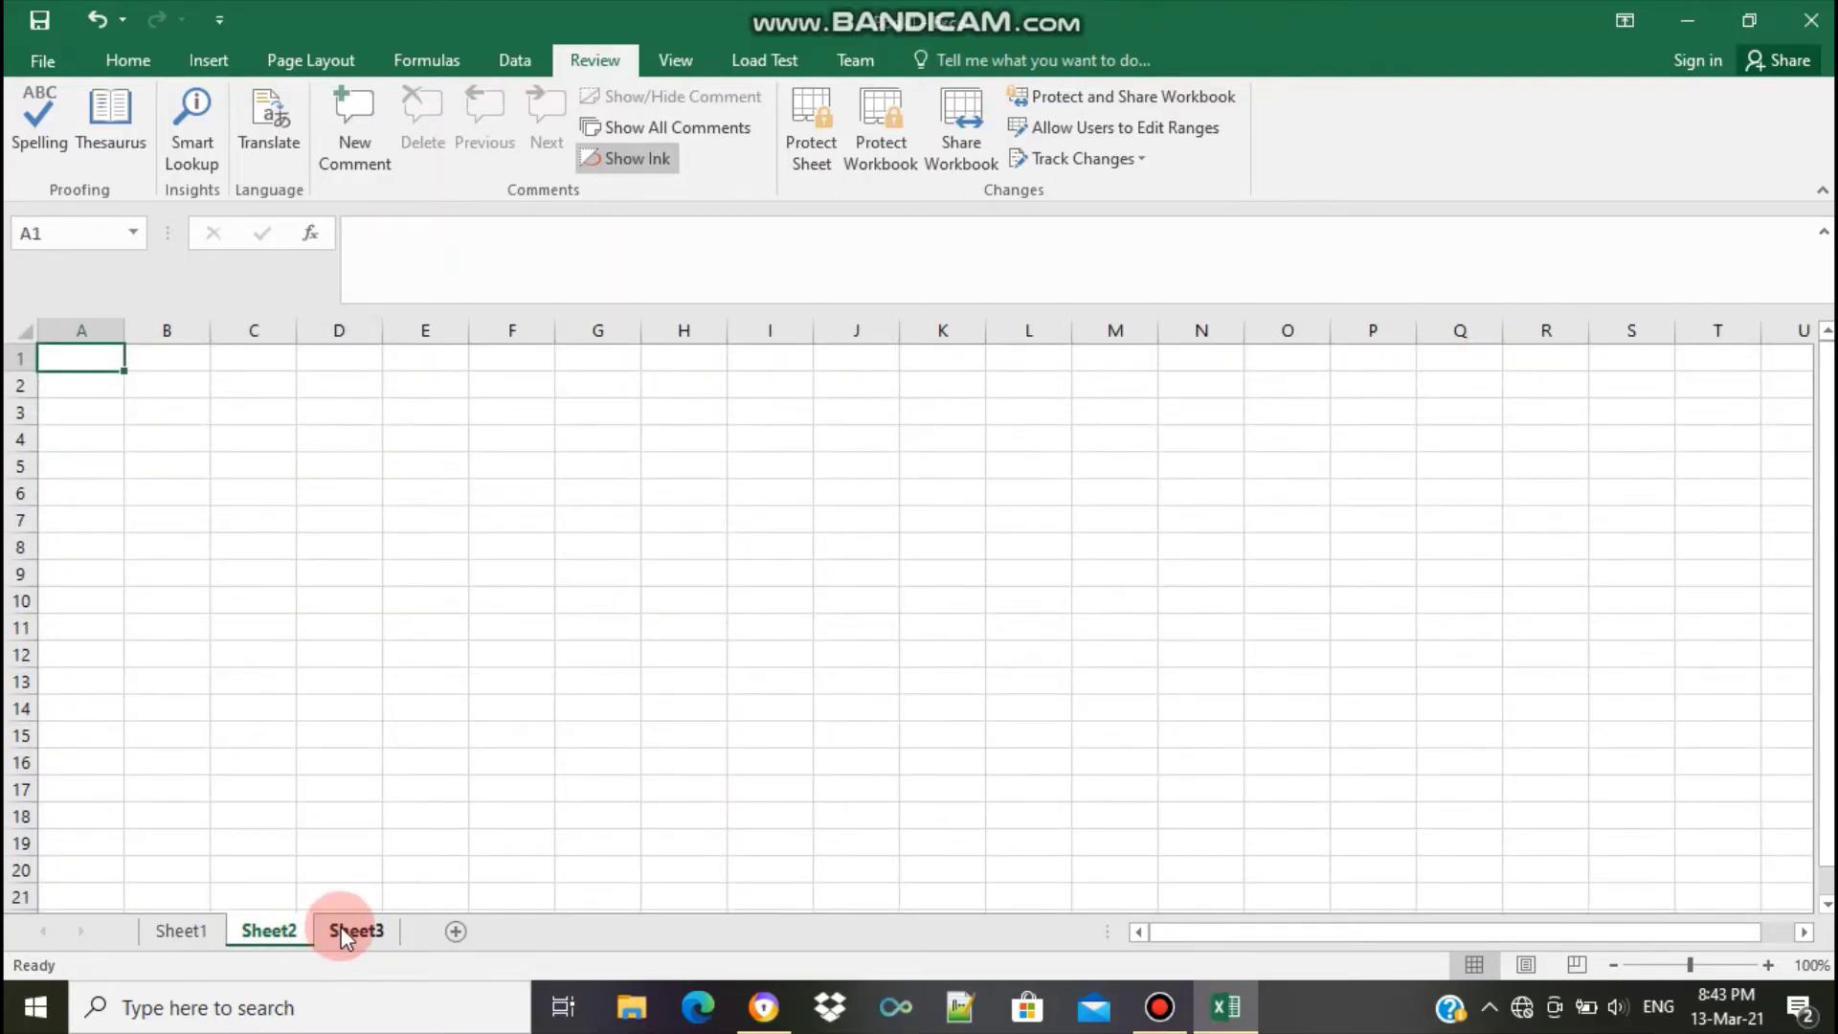
{"action": "left_click", "coordinate": [341, 927]}
{"action": "left_click", "coordinate": [182, 934]}
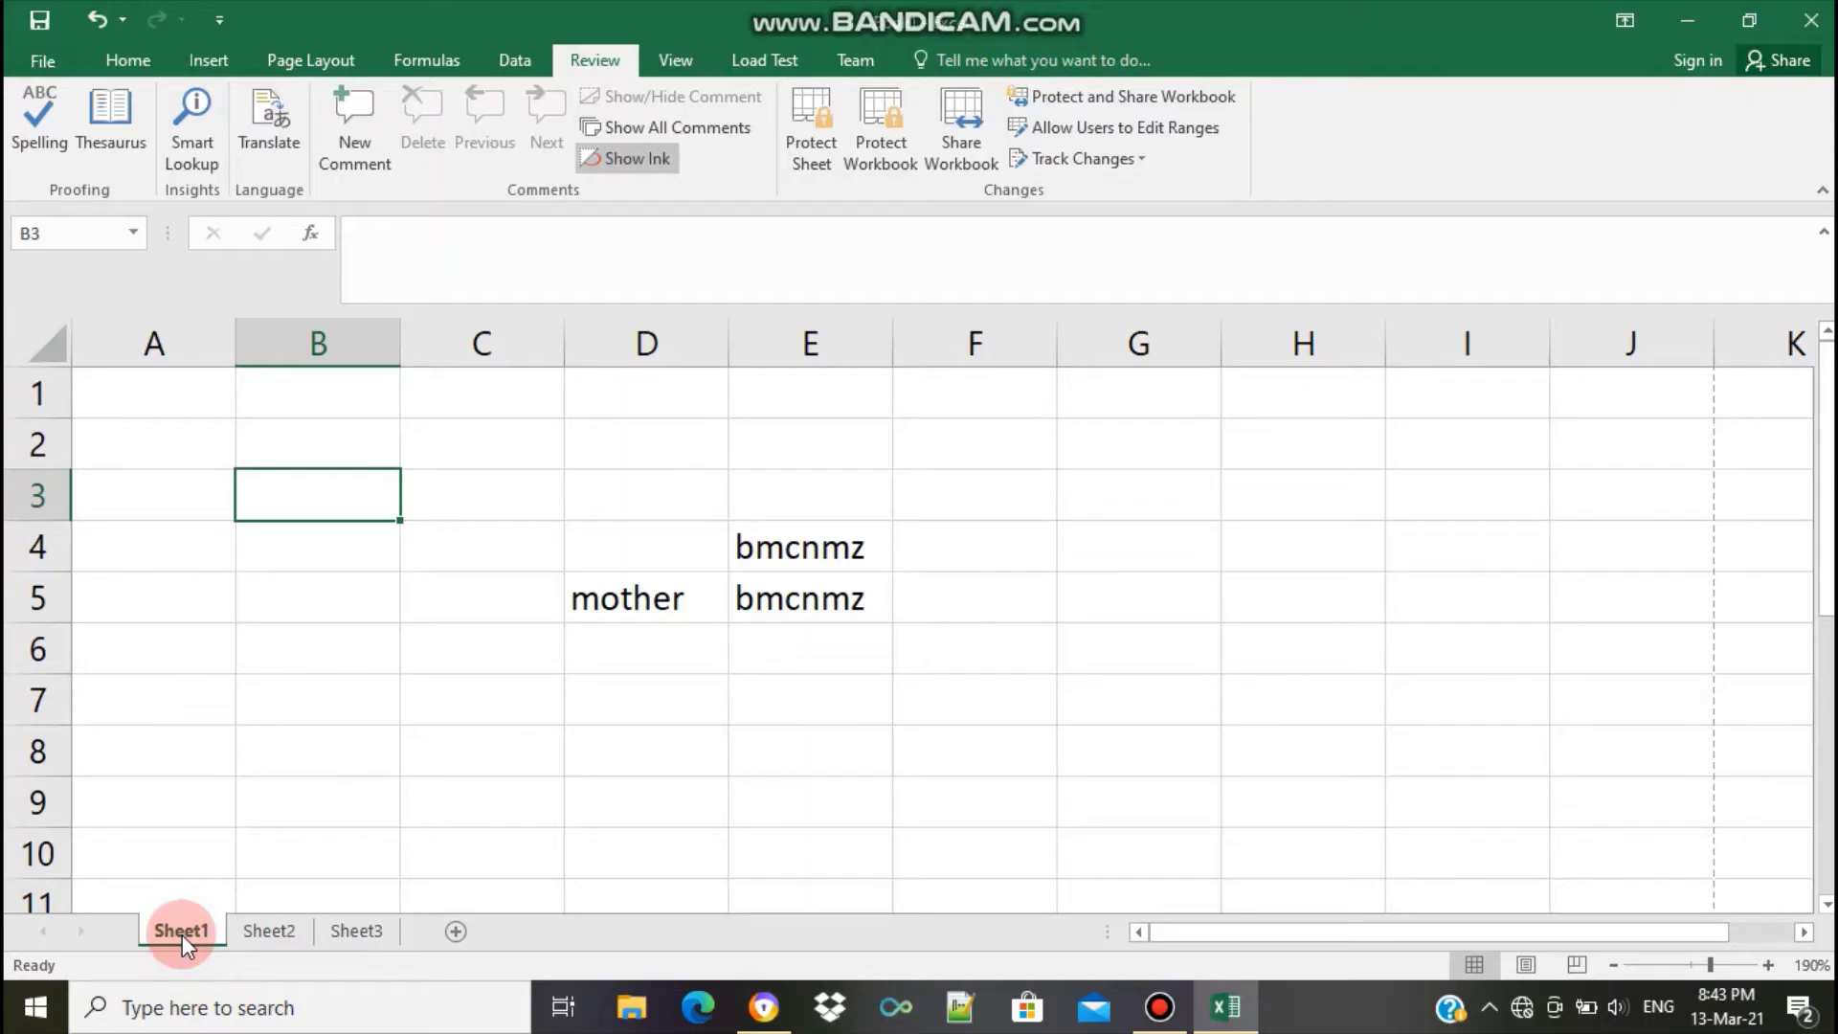
{"action": "left_click", "coordinate": [266, 930]}
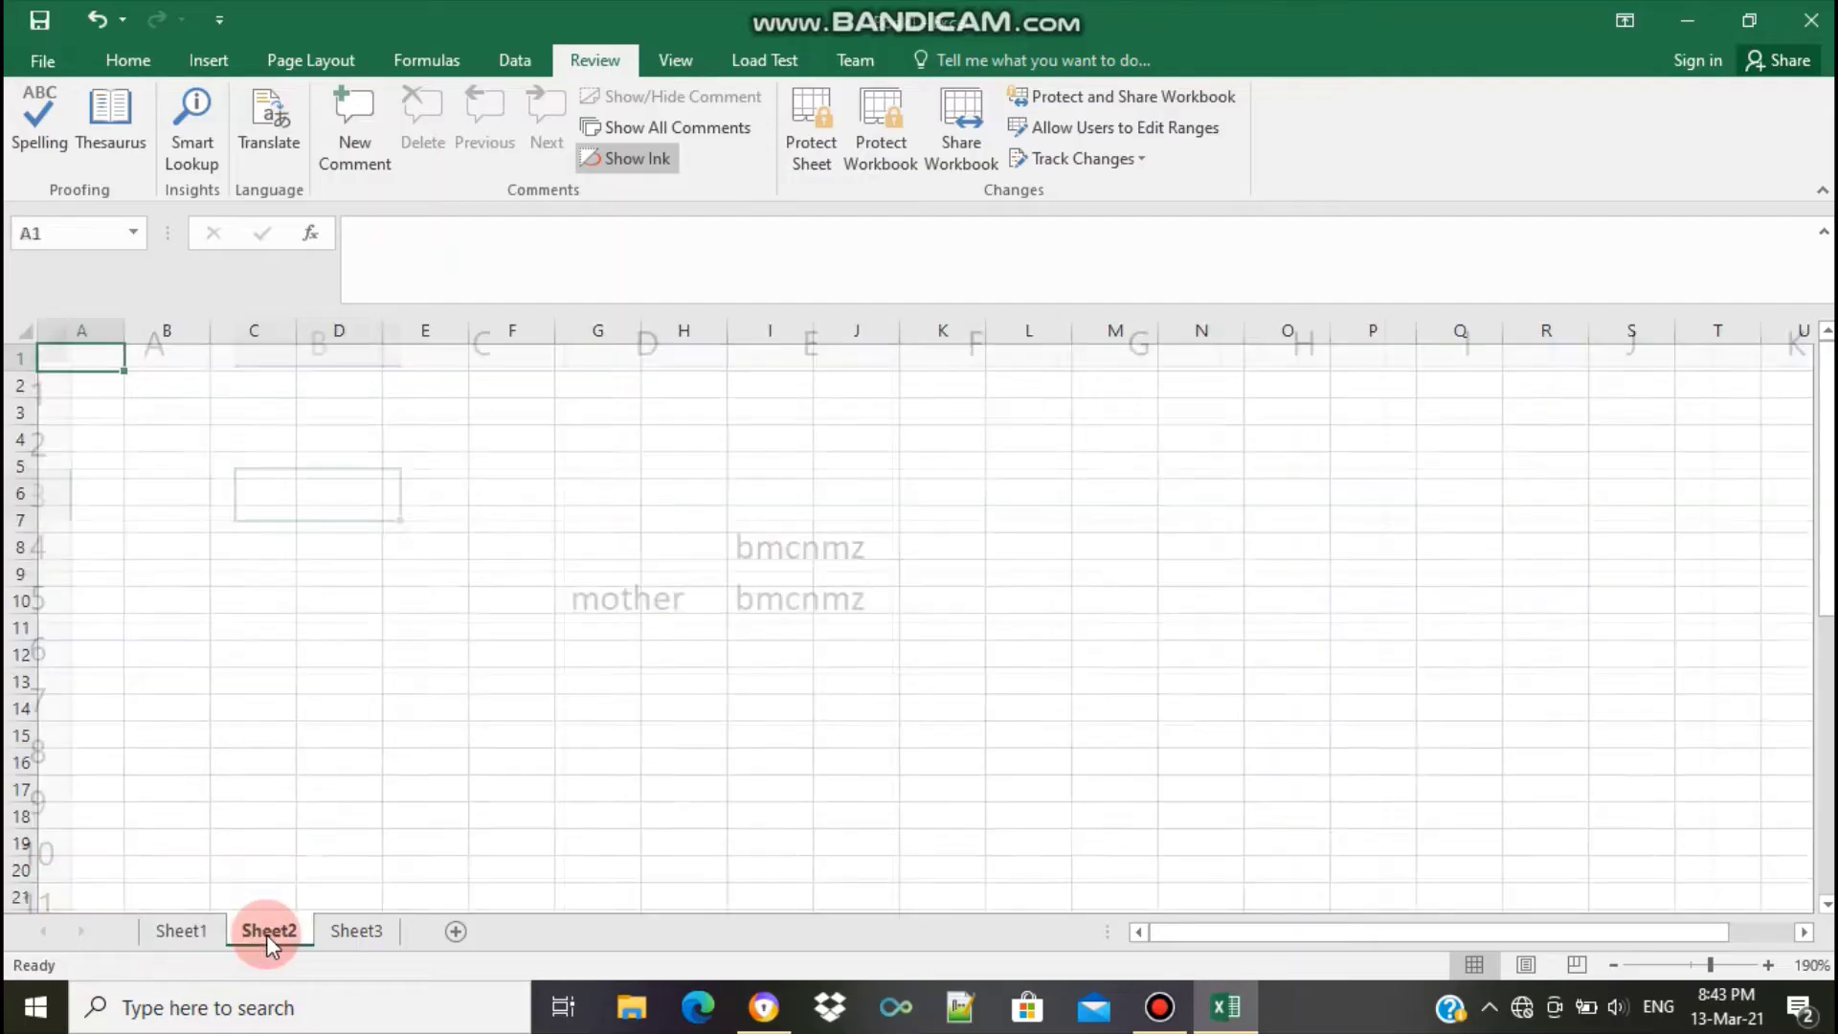
{"action": "left_click", "coordinate": [348, 930]}
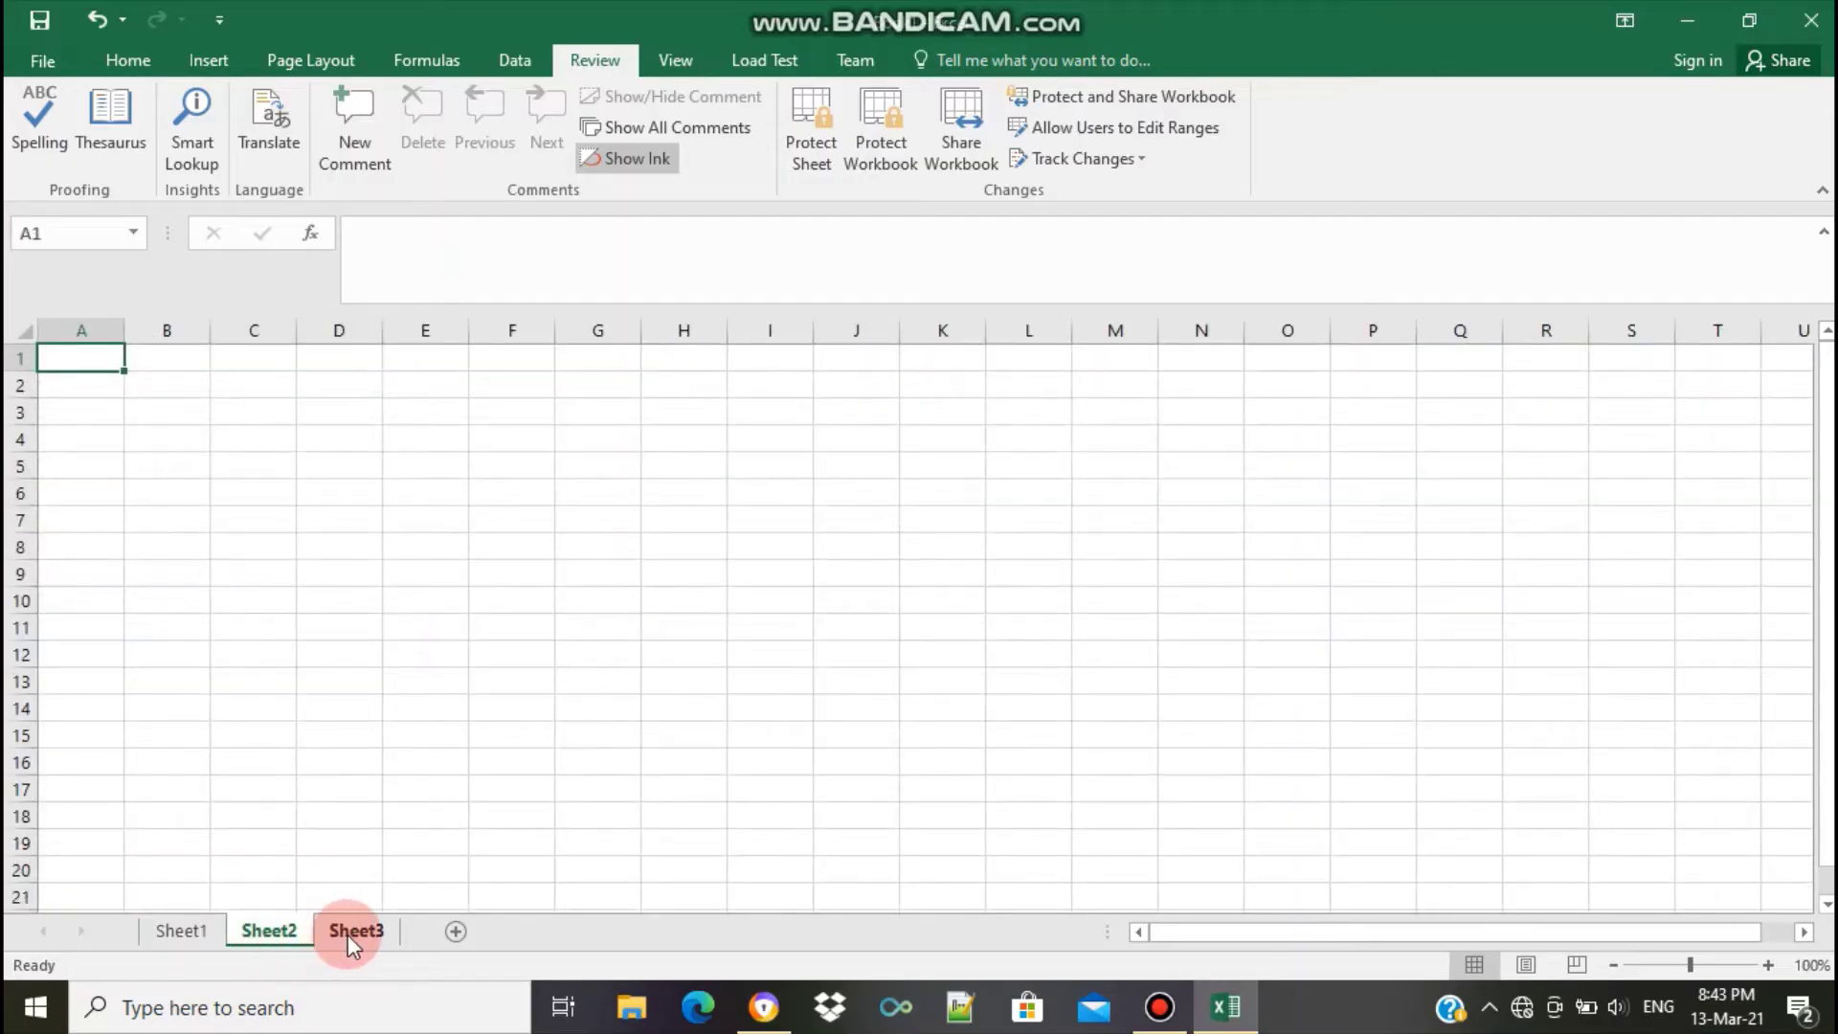
{"action": "left_click", "coordinate": [196, 934]}
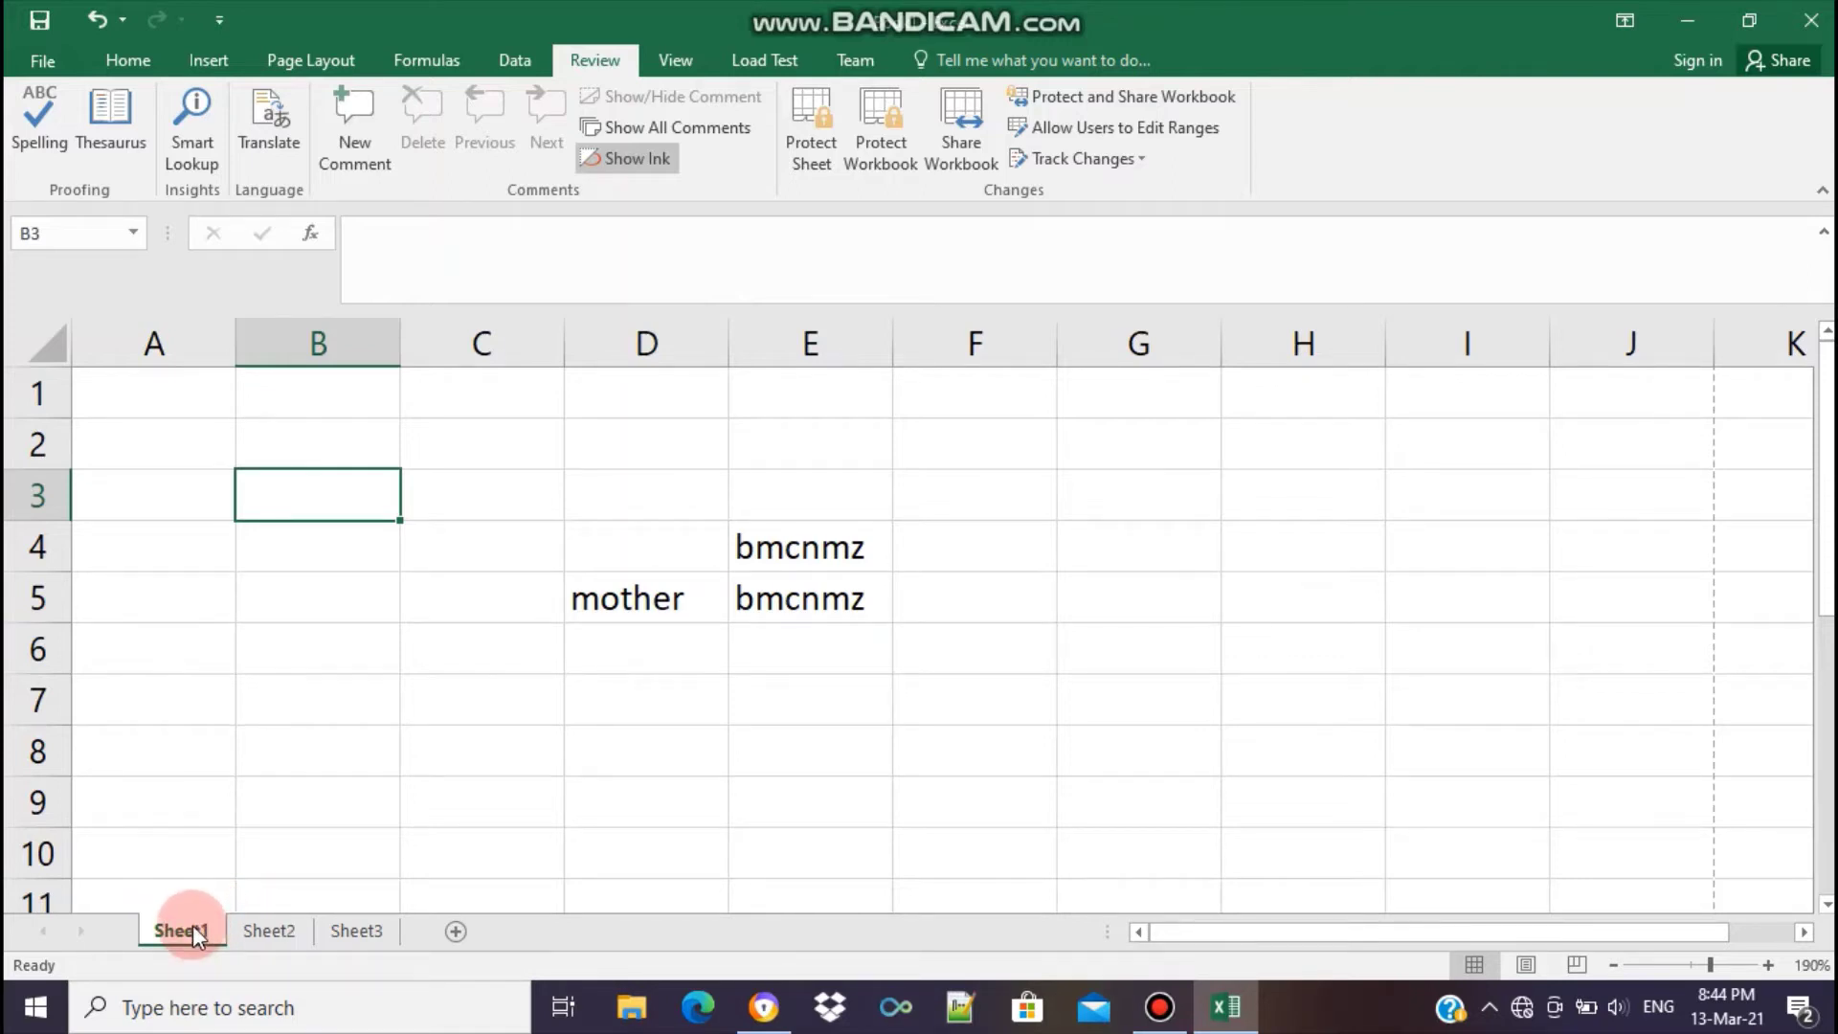
Replace the Sheet1 tab name with 'Grade 6'
{"action": "right_click", "coordinate": [192, 924]}
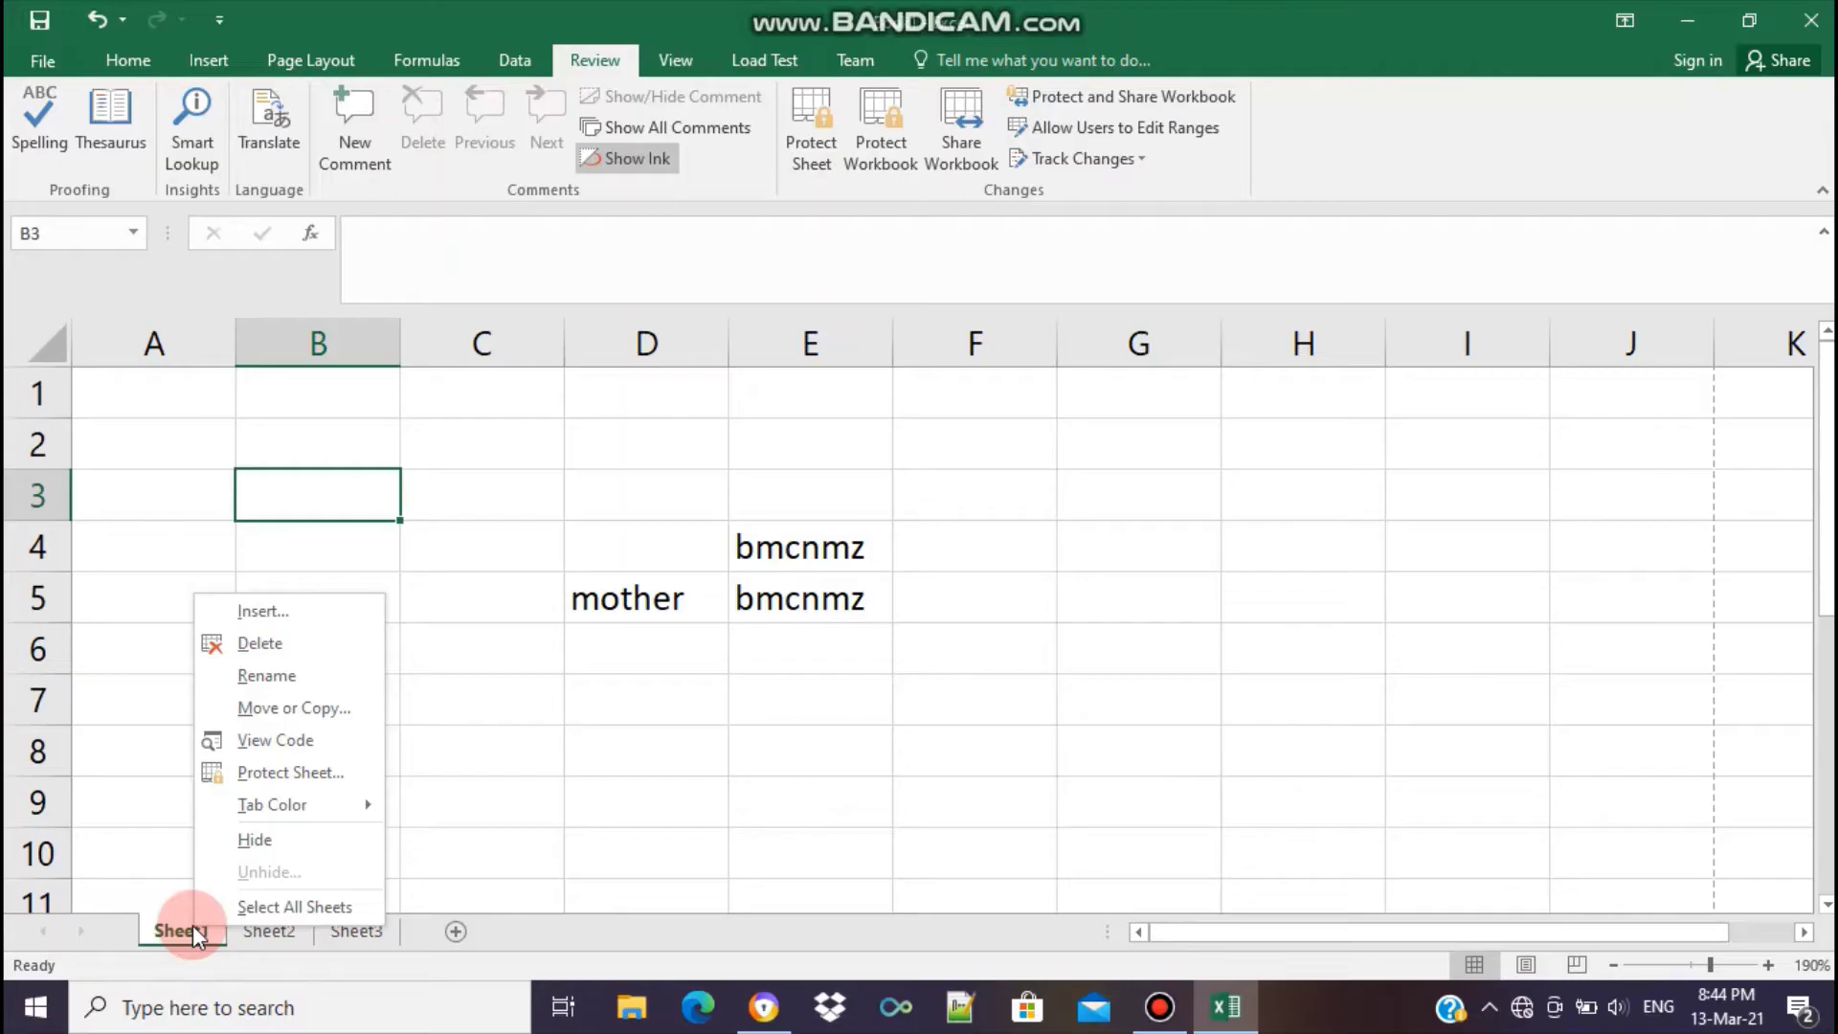
{"action": "left_click", "coordinate": [273, 678]}
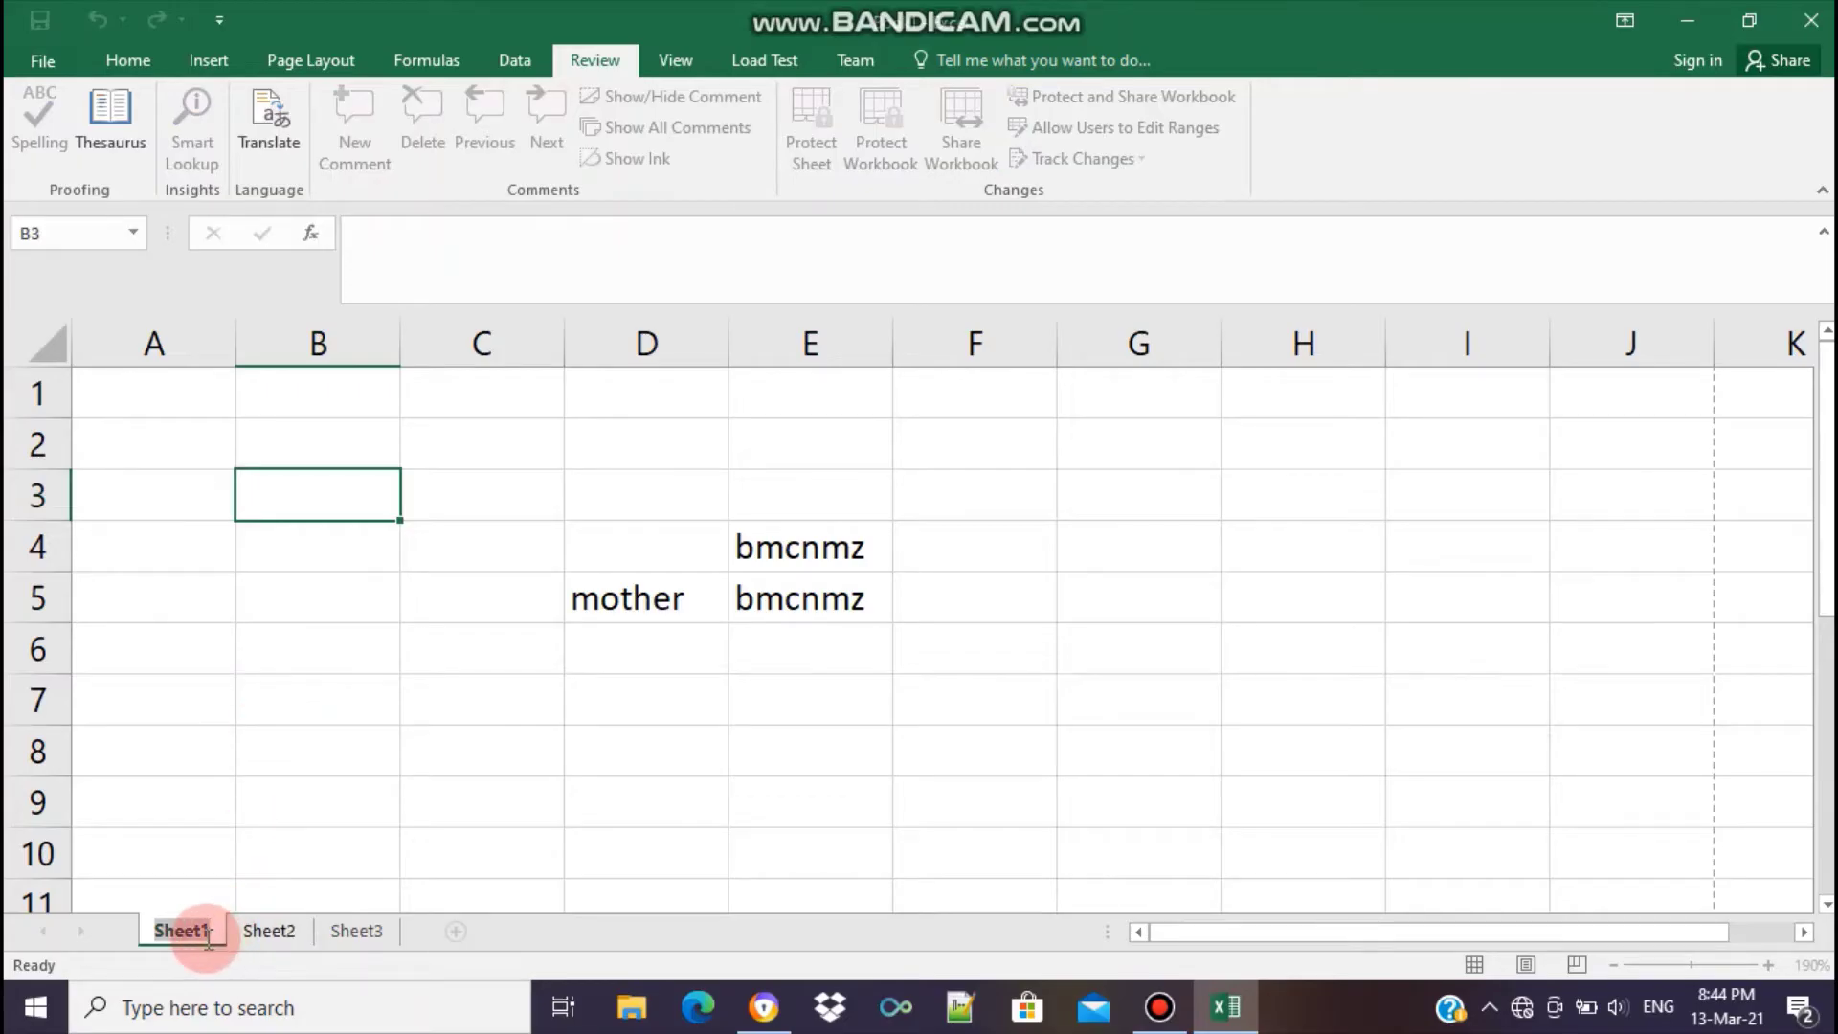
{"action": "key", "text": "BackSpace"}
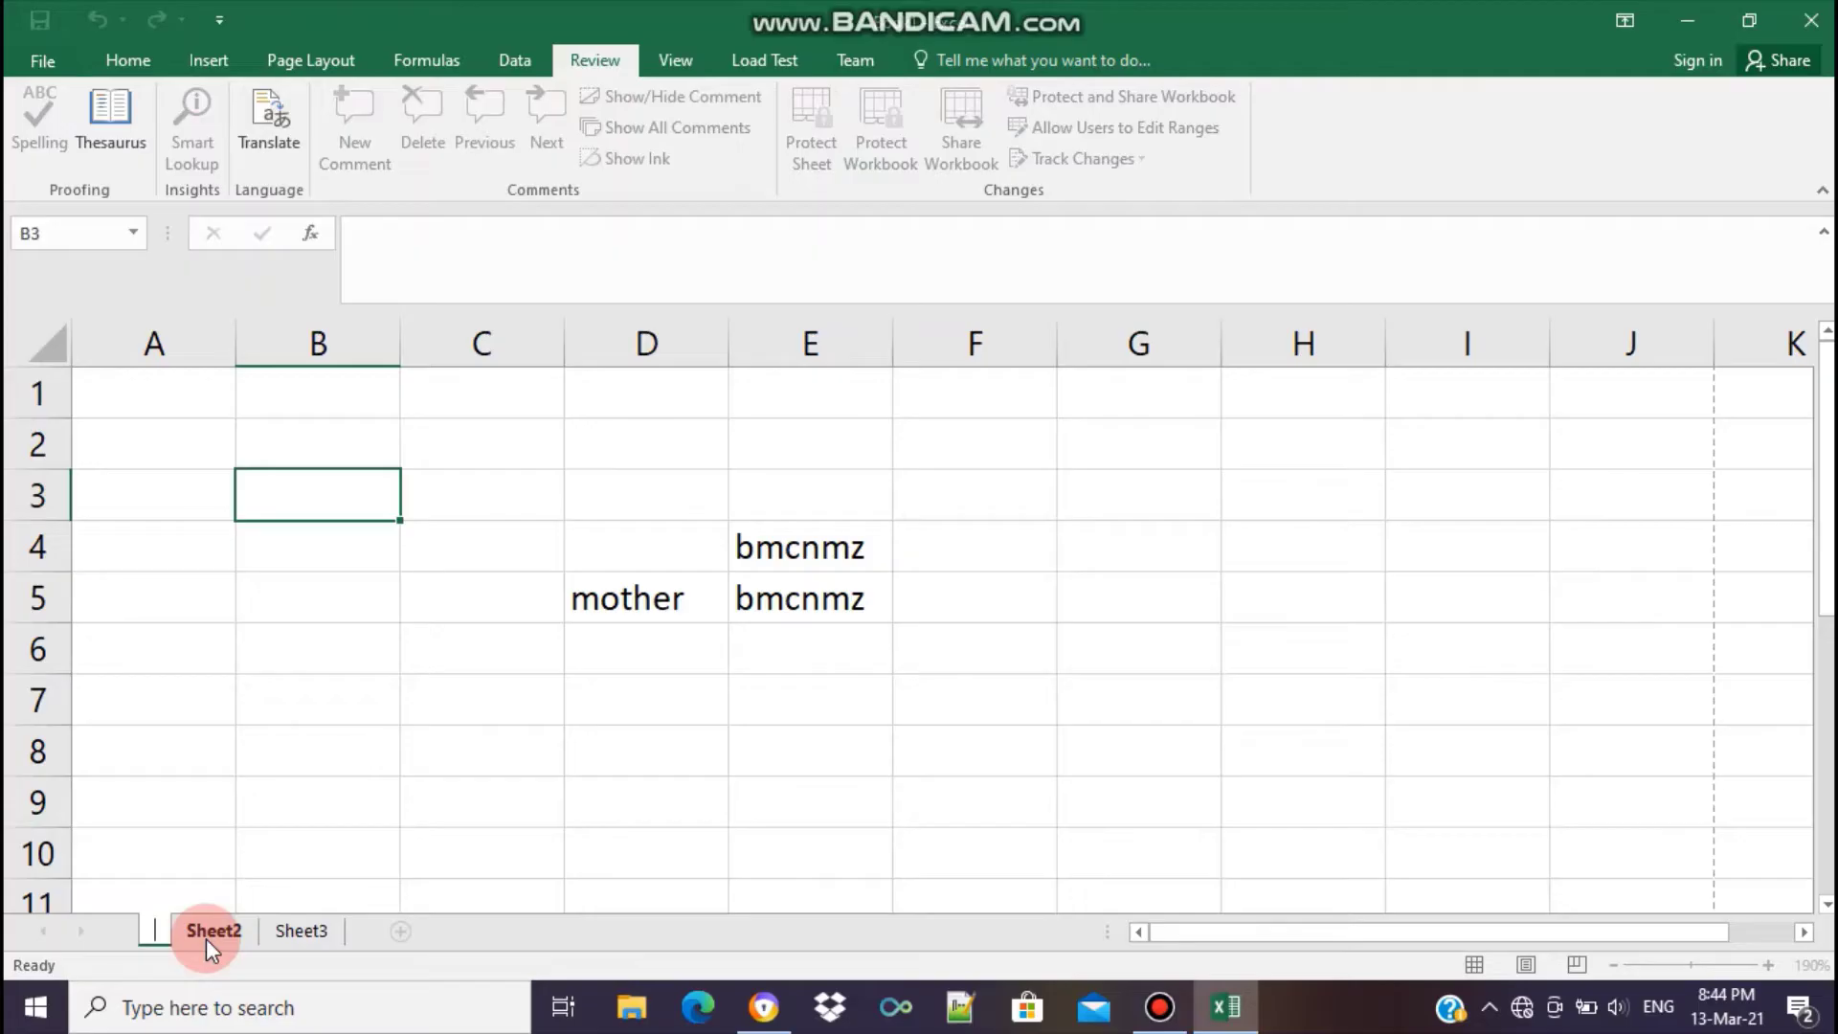
{"action": "type", "text": "Gr"}
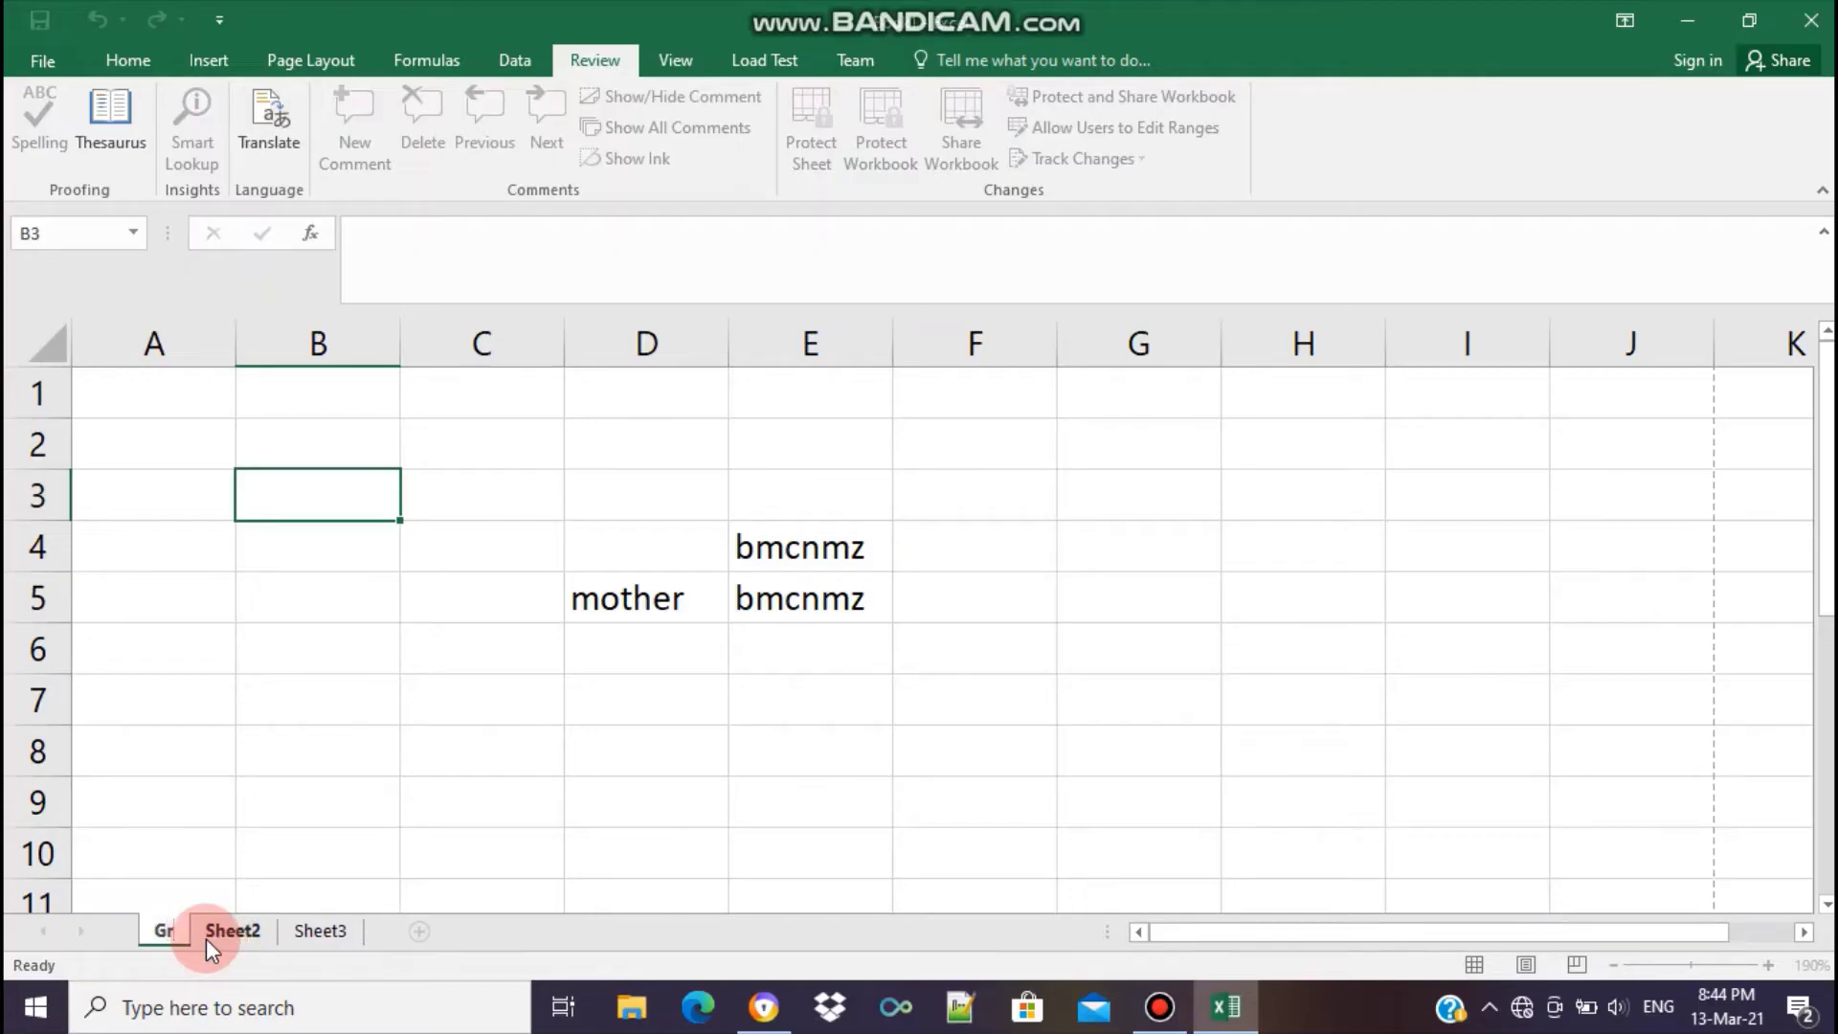
{"action": "type", "text": "ade"}
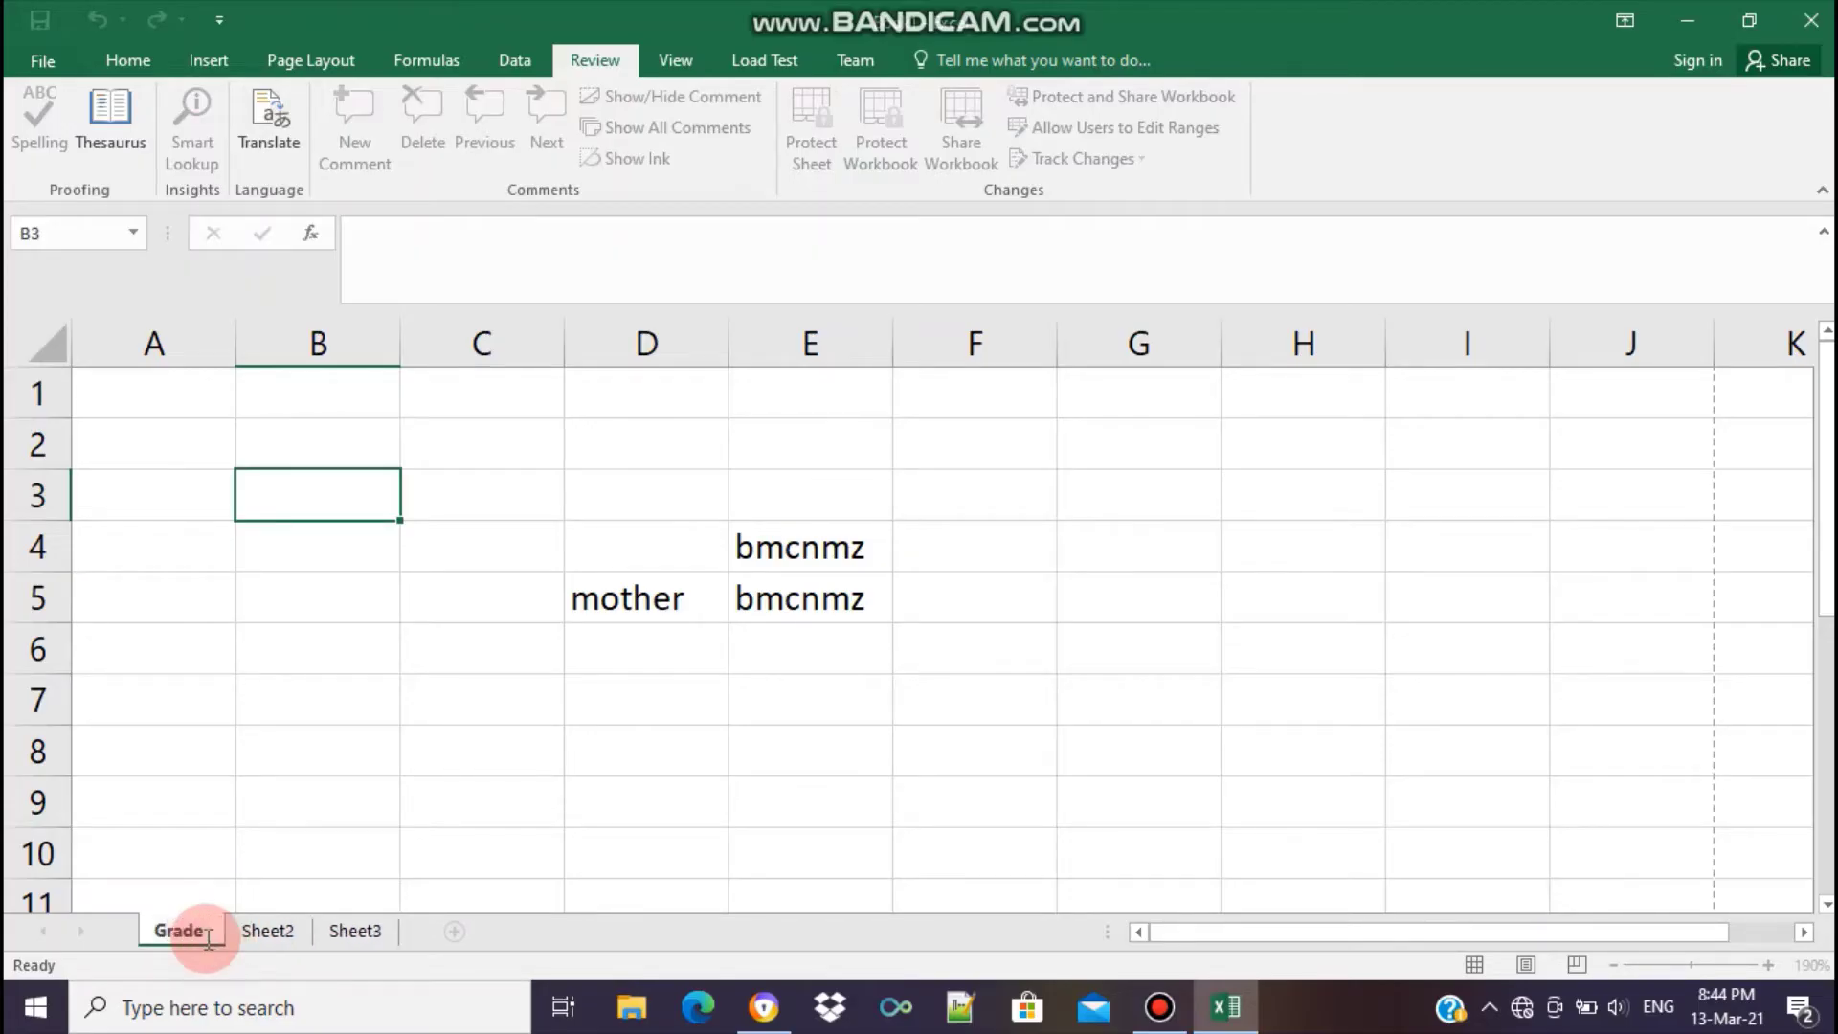
{"action": "type", "text": " 6"}
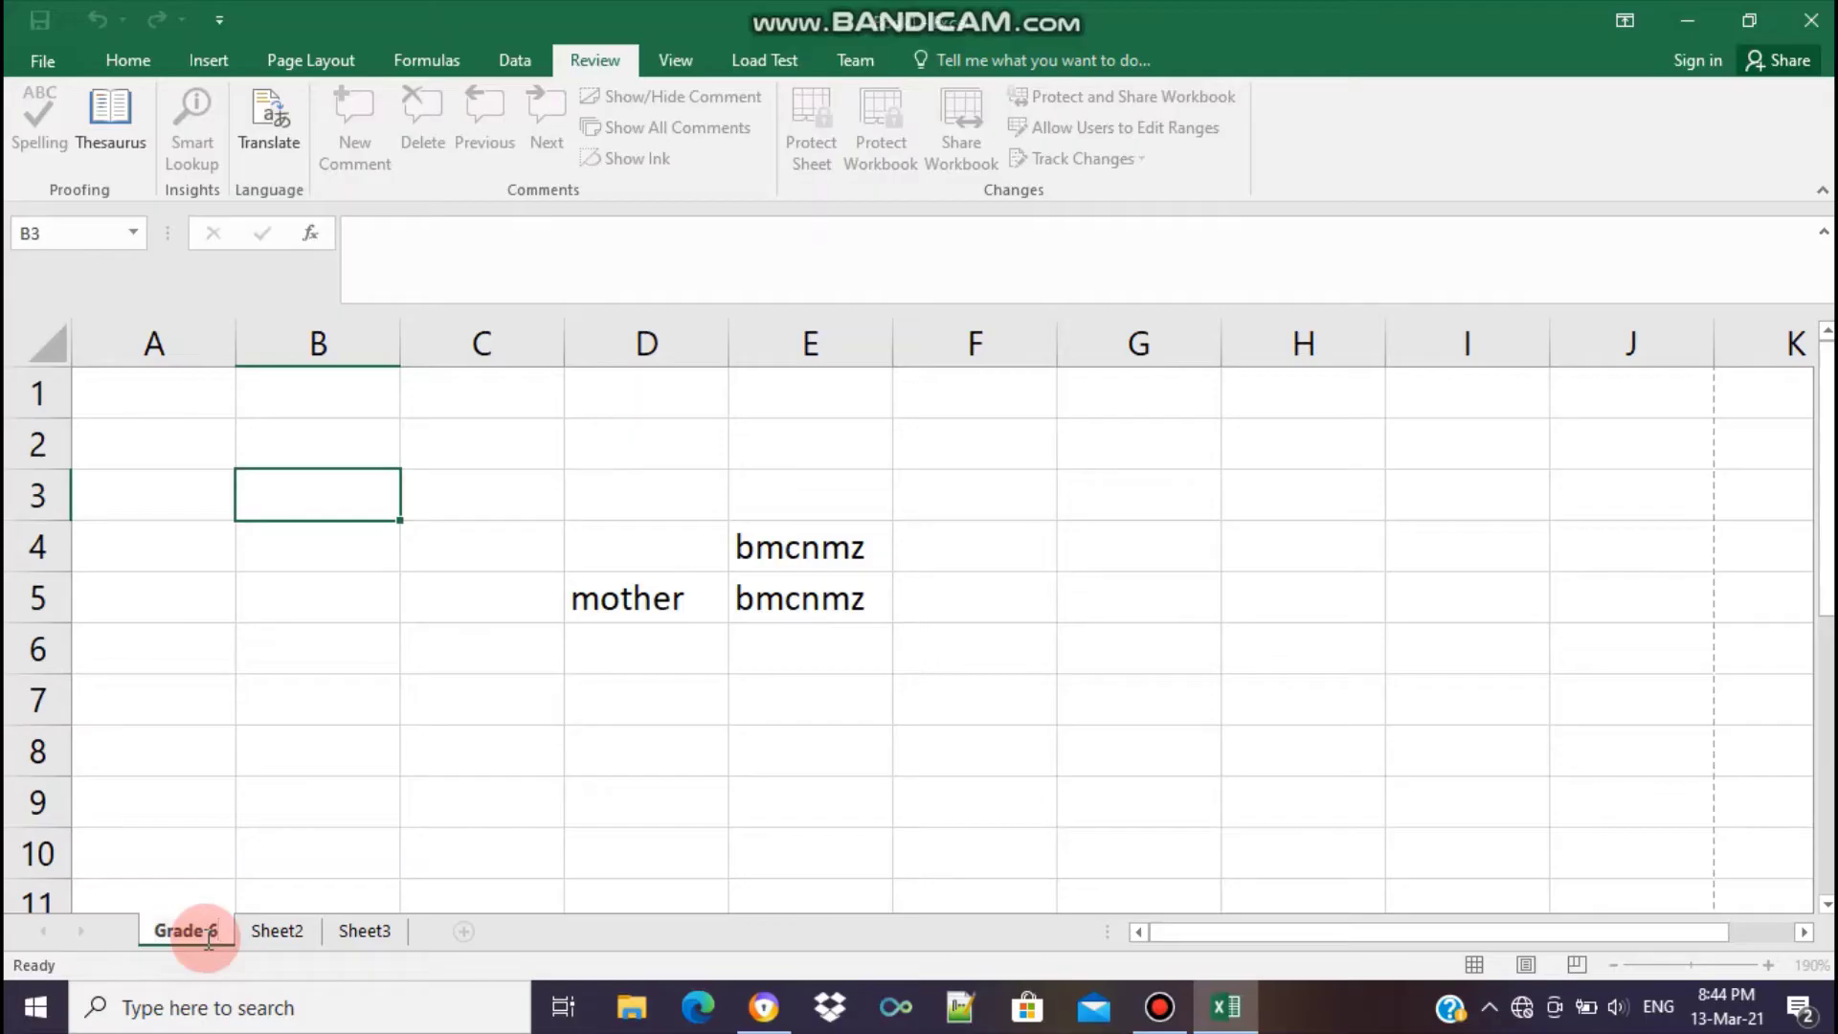
{"action": "key", "text": "Return"}
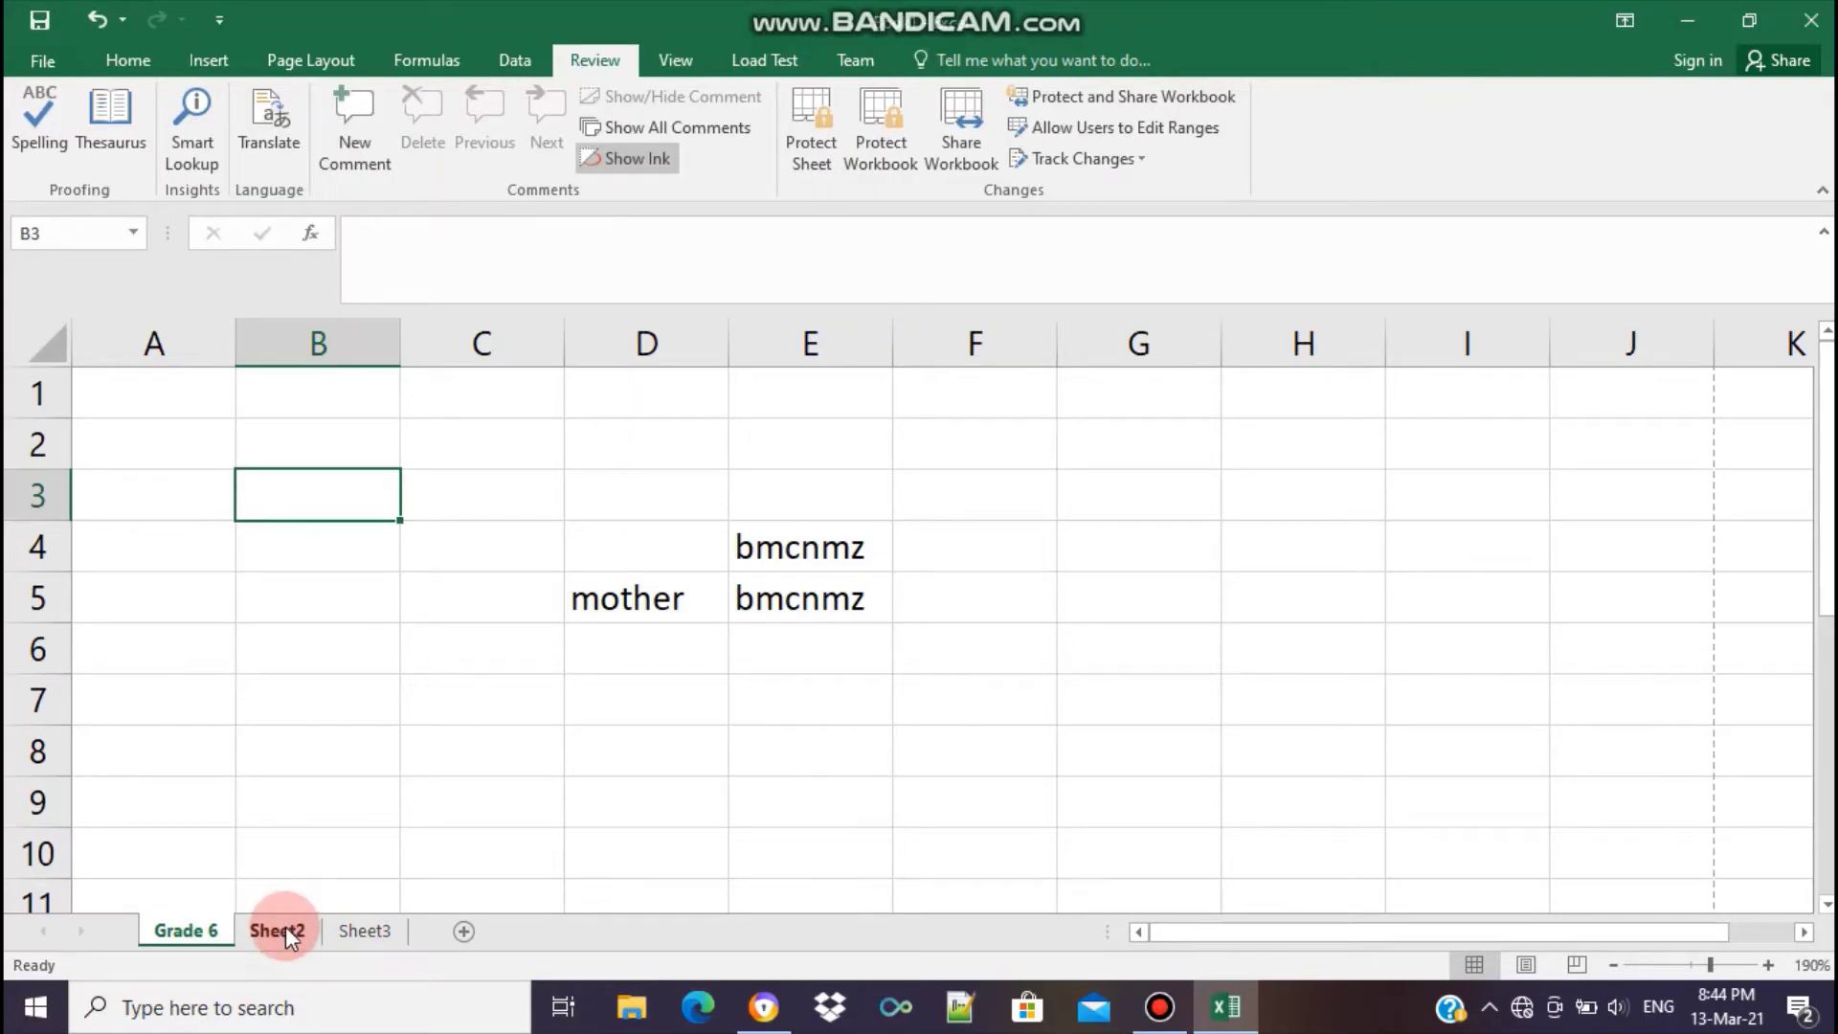
Look through the Grade 6, Sheet2 and Sheet3 tabs
{"action": "left_click", "coordinate": [285, 926]}
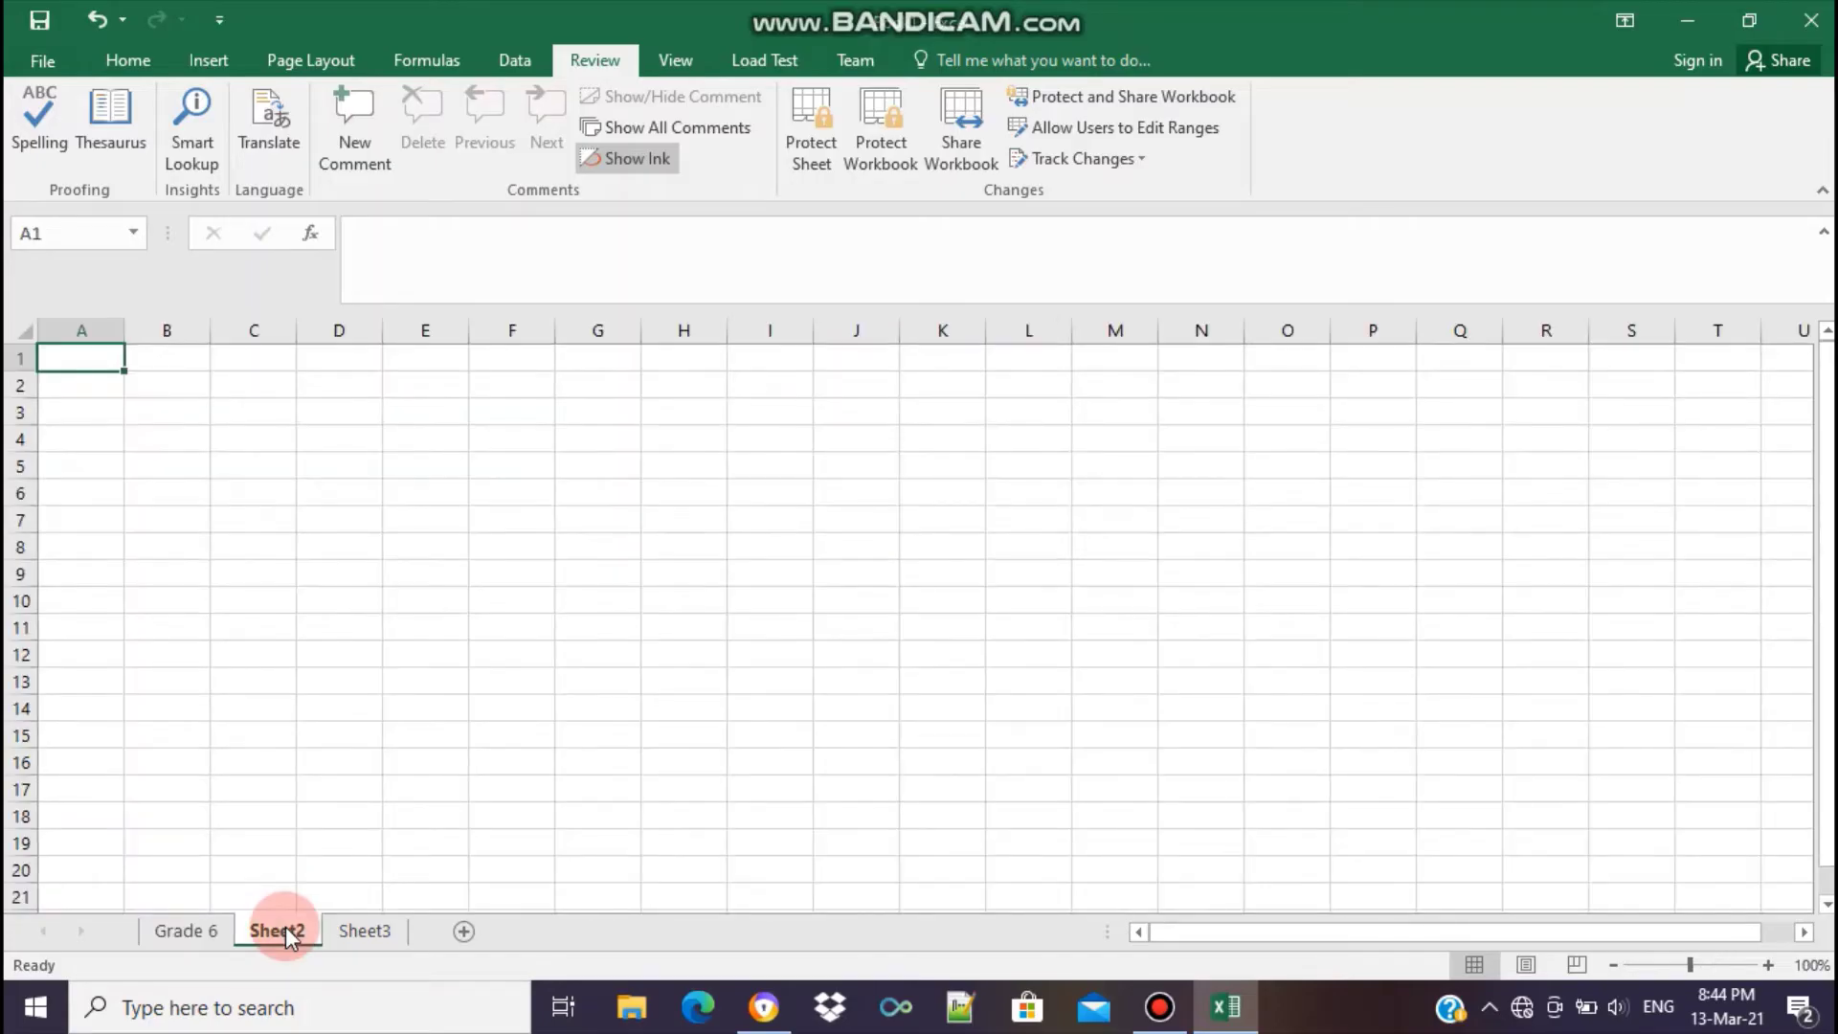
{"action": "left_click", "coordinate": [222, 926]}
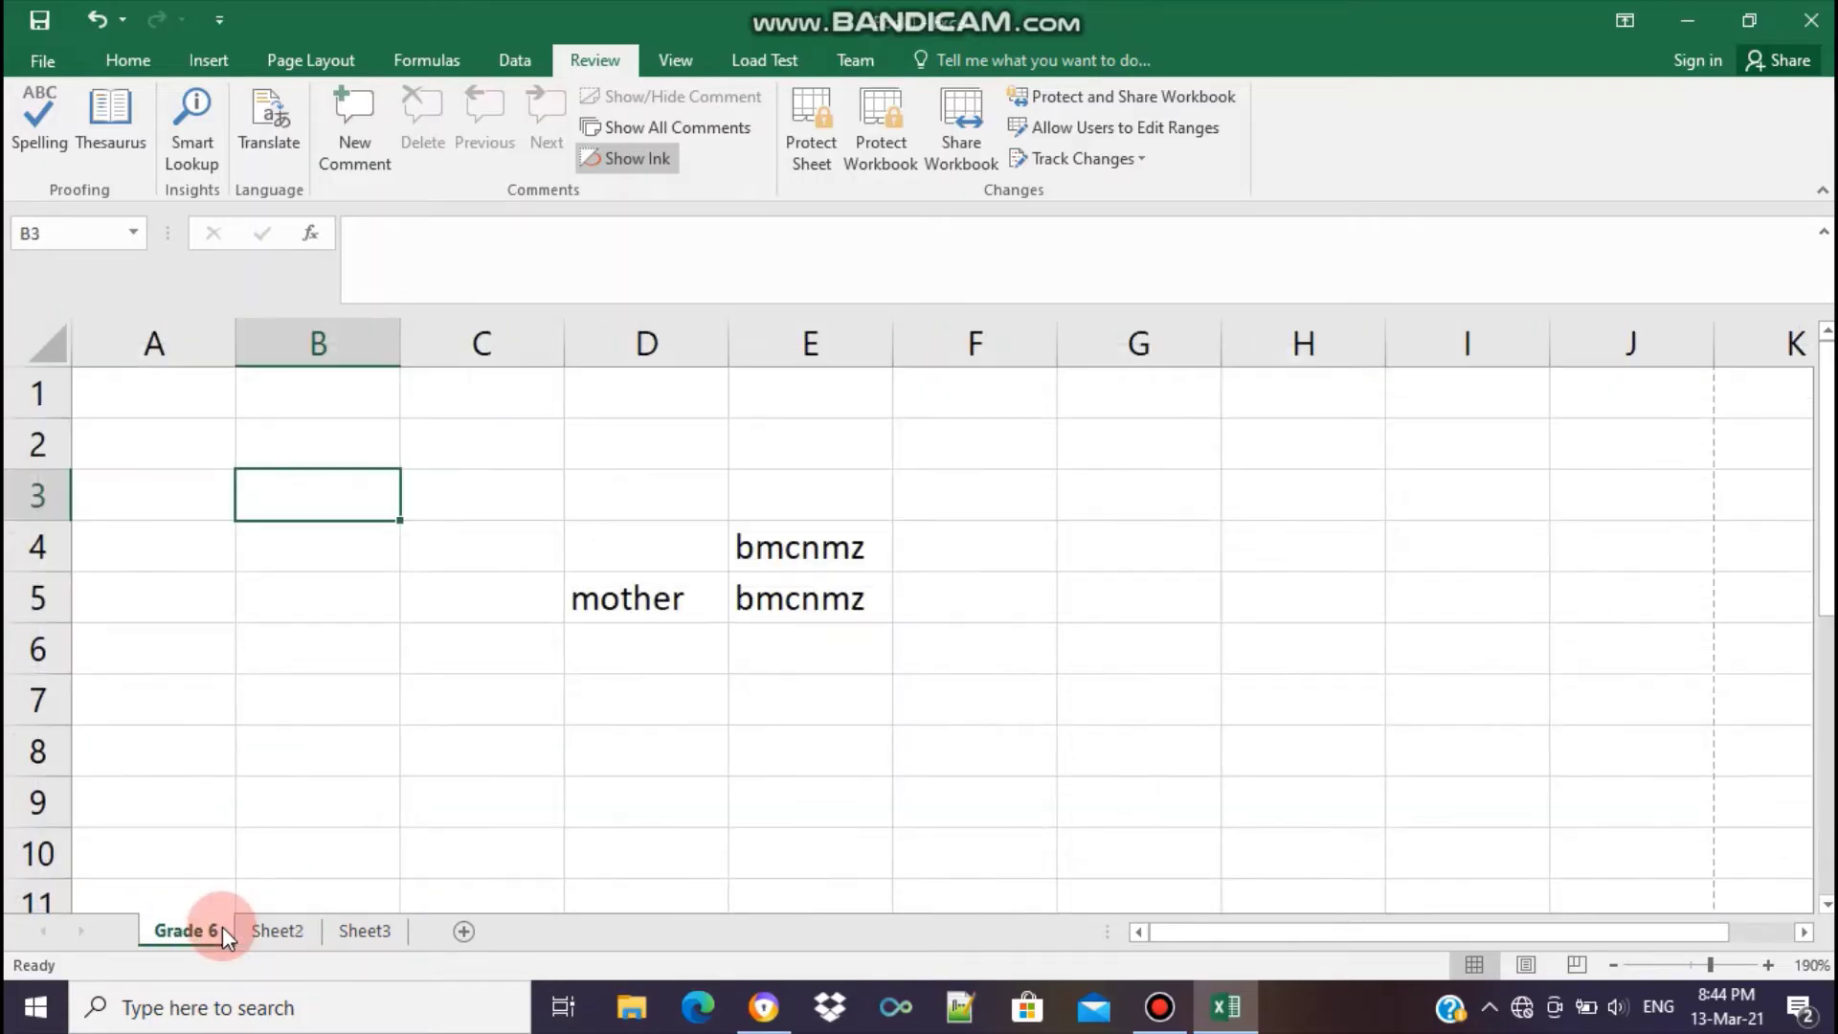
{"action": "left_click", "coordinate": [282, 933]}
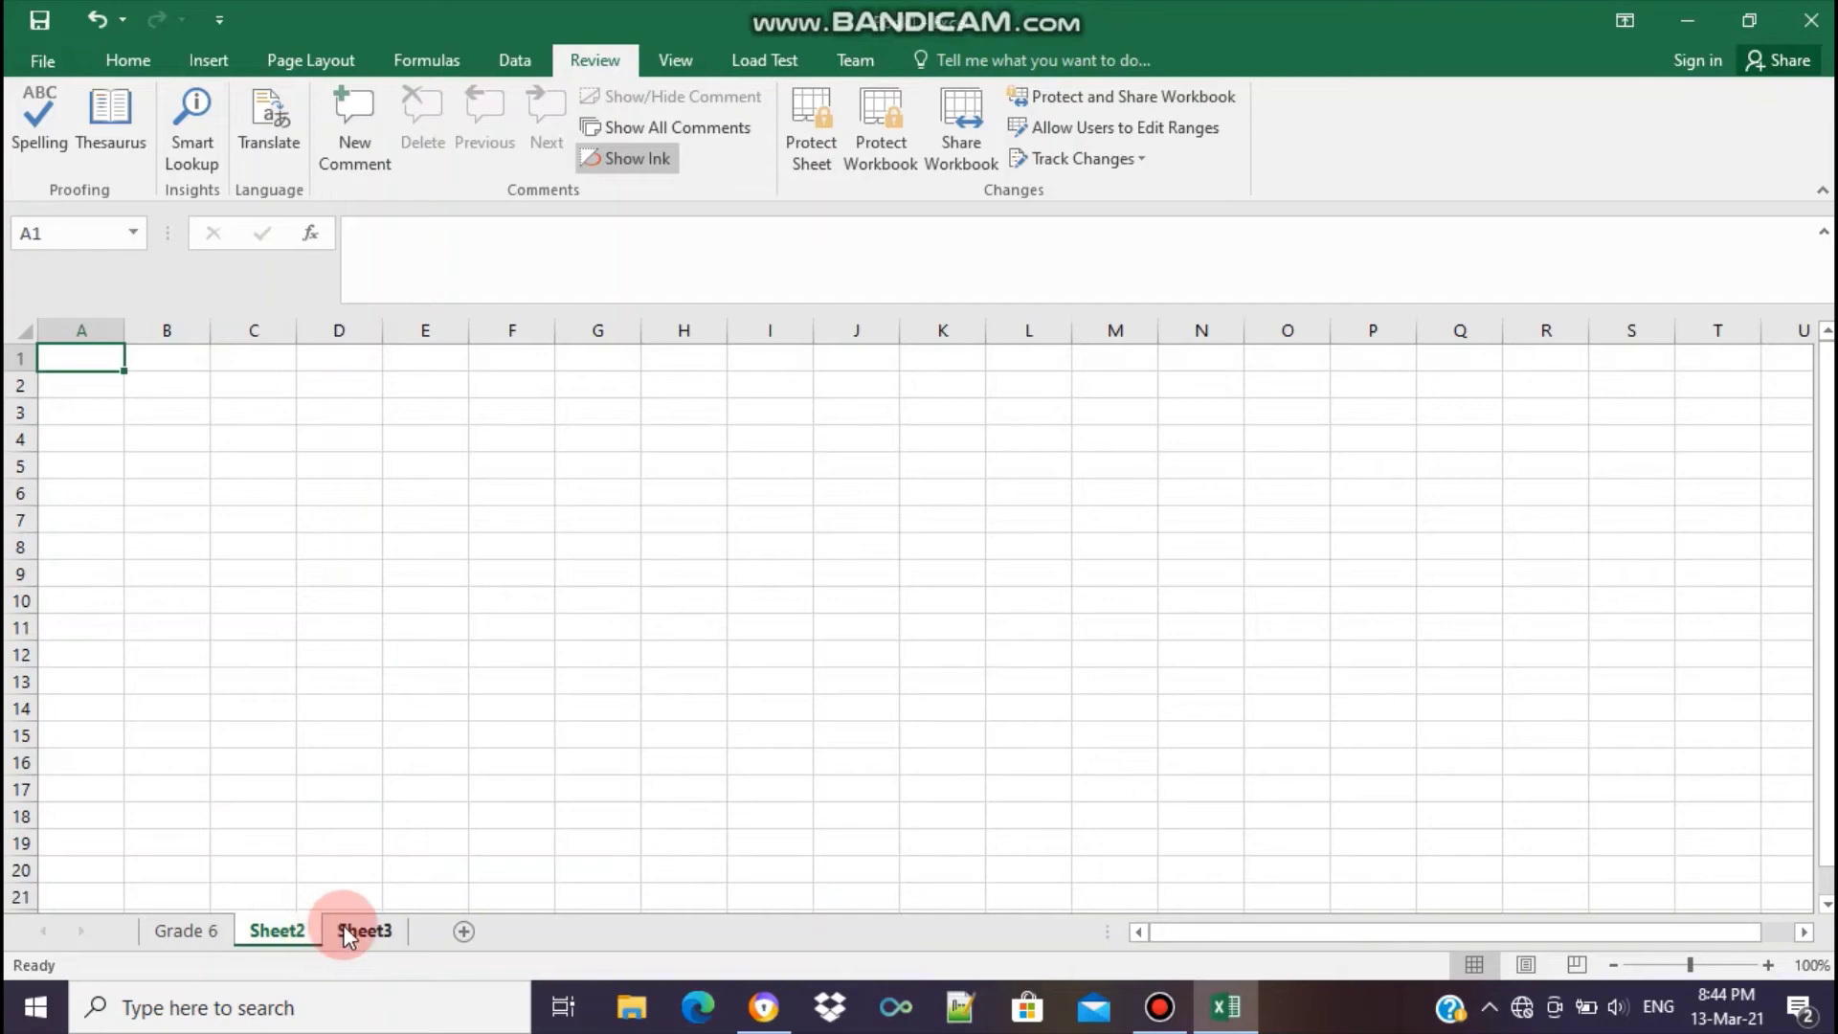
{"action": "left_click", "coordinate": [347, 933]}
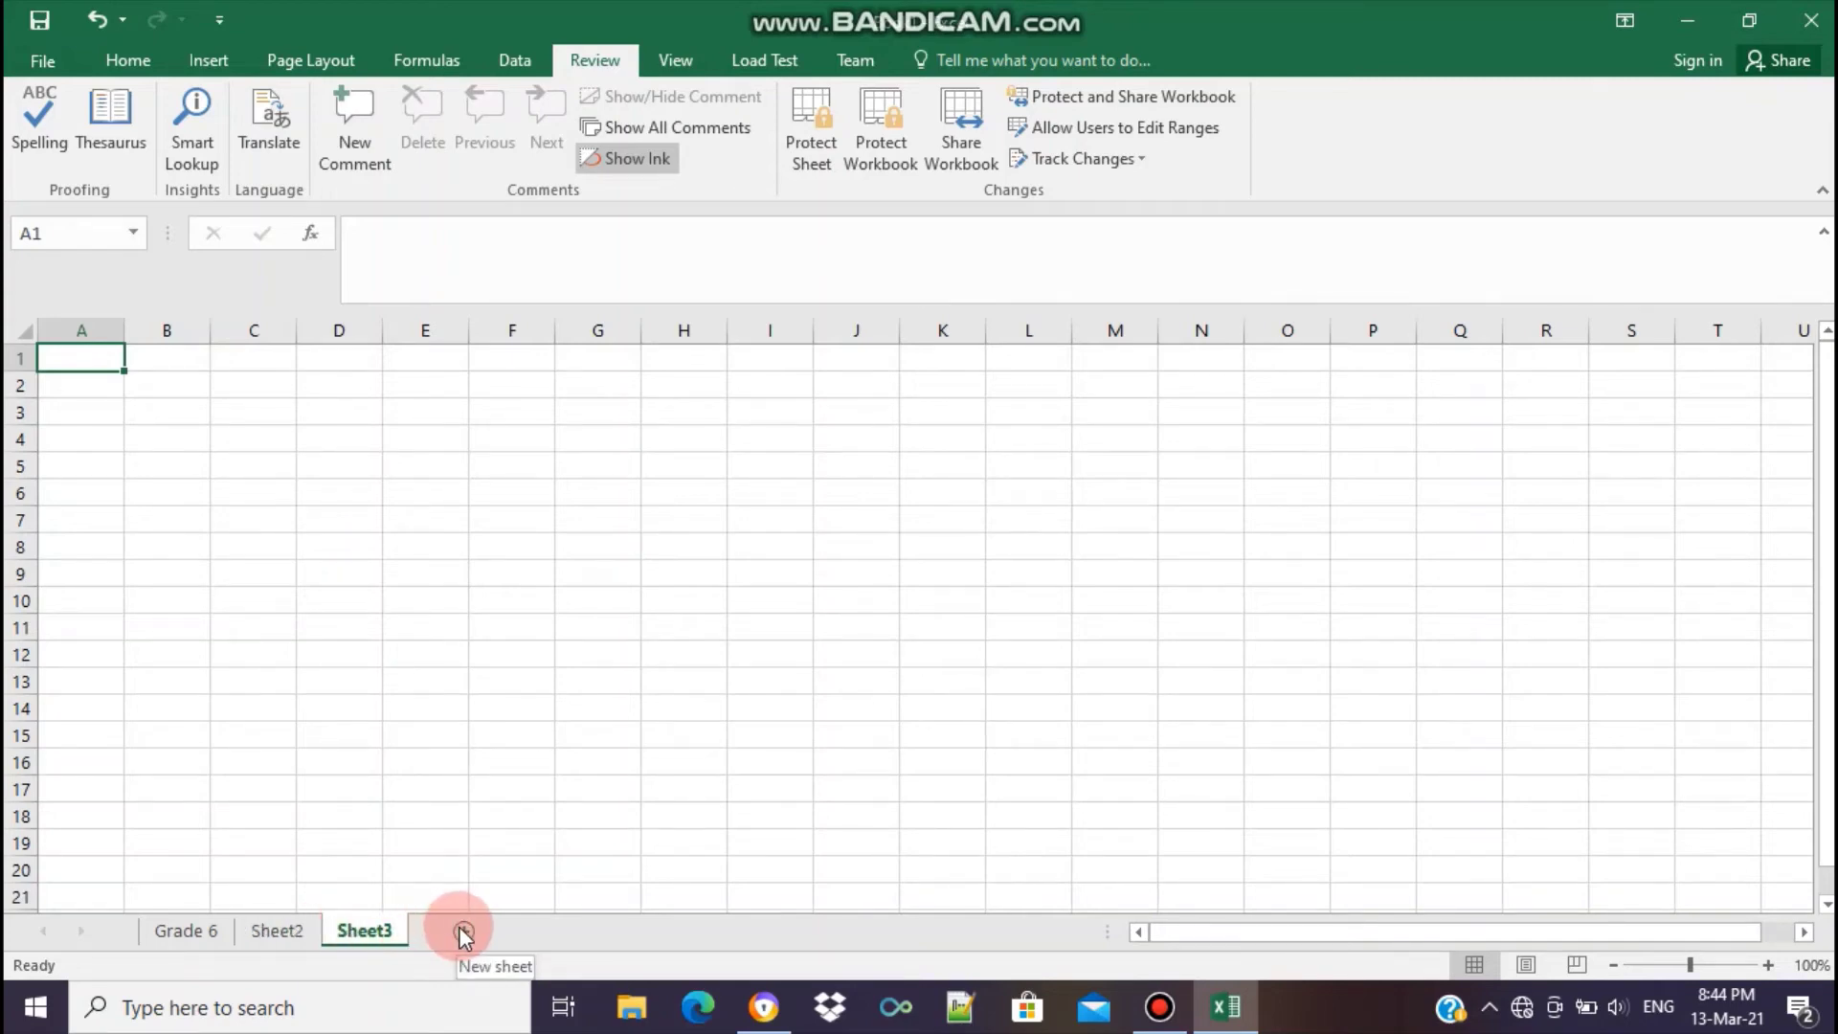
{"action": "left_click", "coordinate": [275, 932]}
{"action": "left_click", "coordinate": [193, 931]}
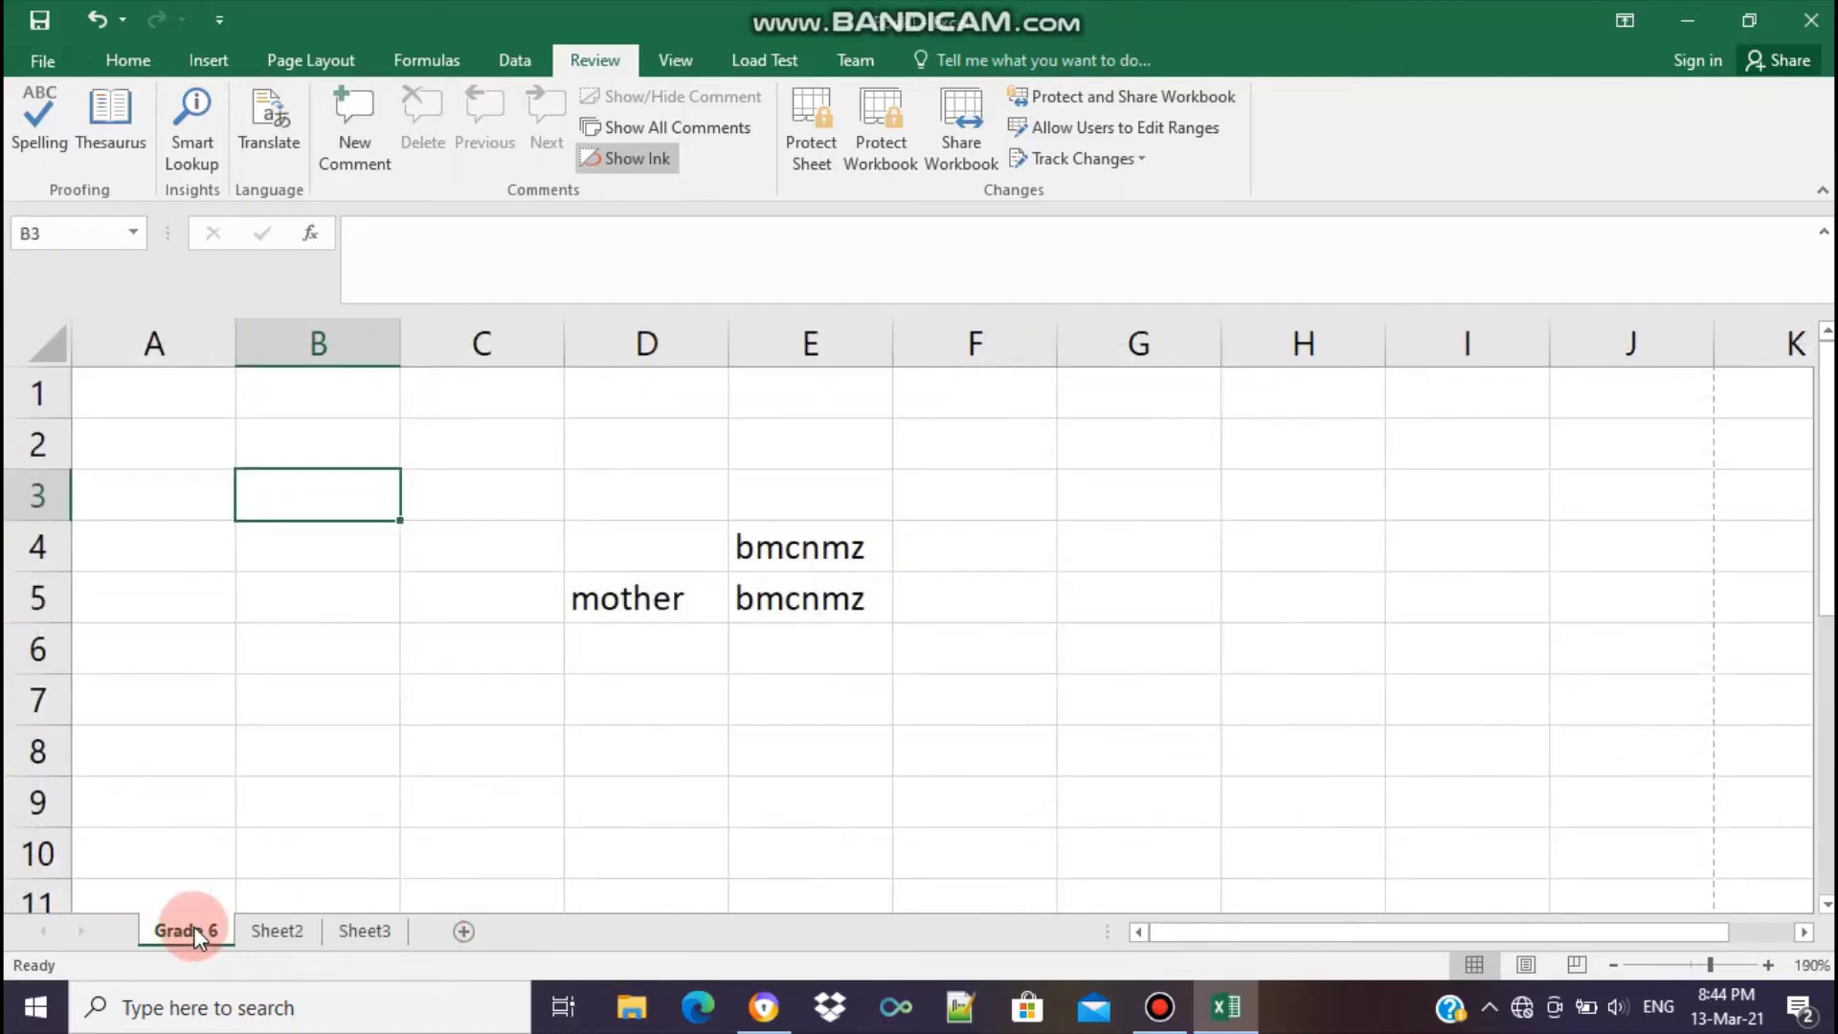
Delete the Sheet3 worksheet from the workbook
{"action": "left_click", "coordinate": [358, 933]}
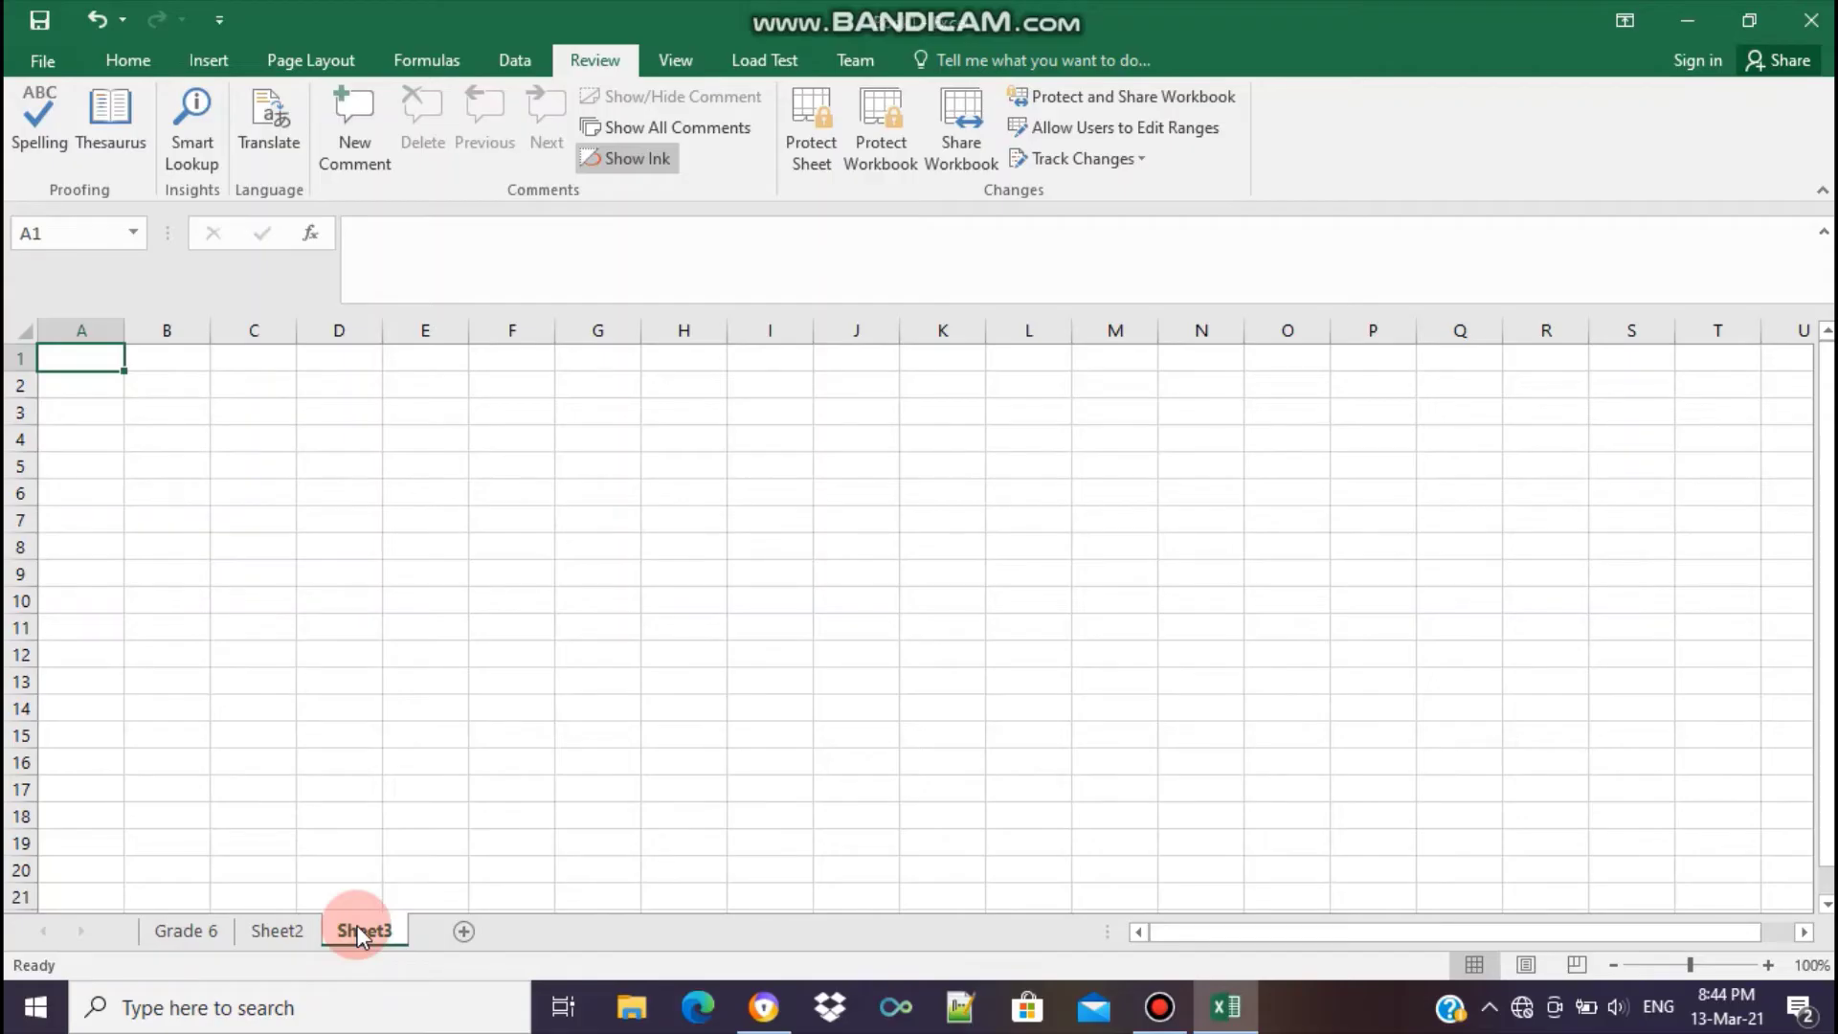
{"action": "right_click", "coordinate": [361, 935]}
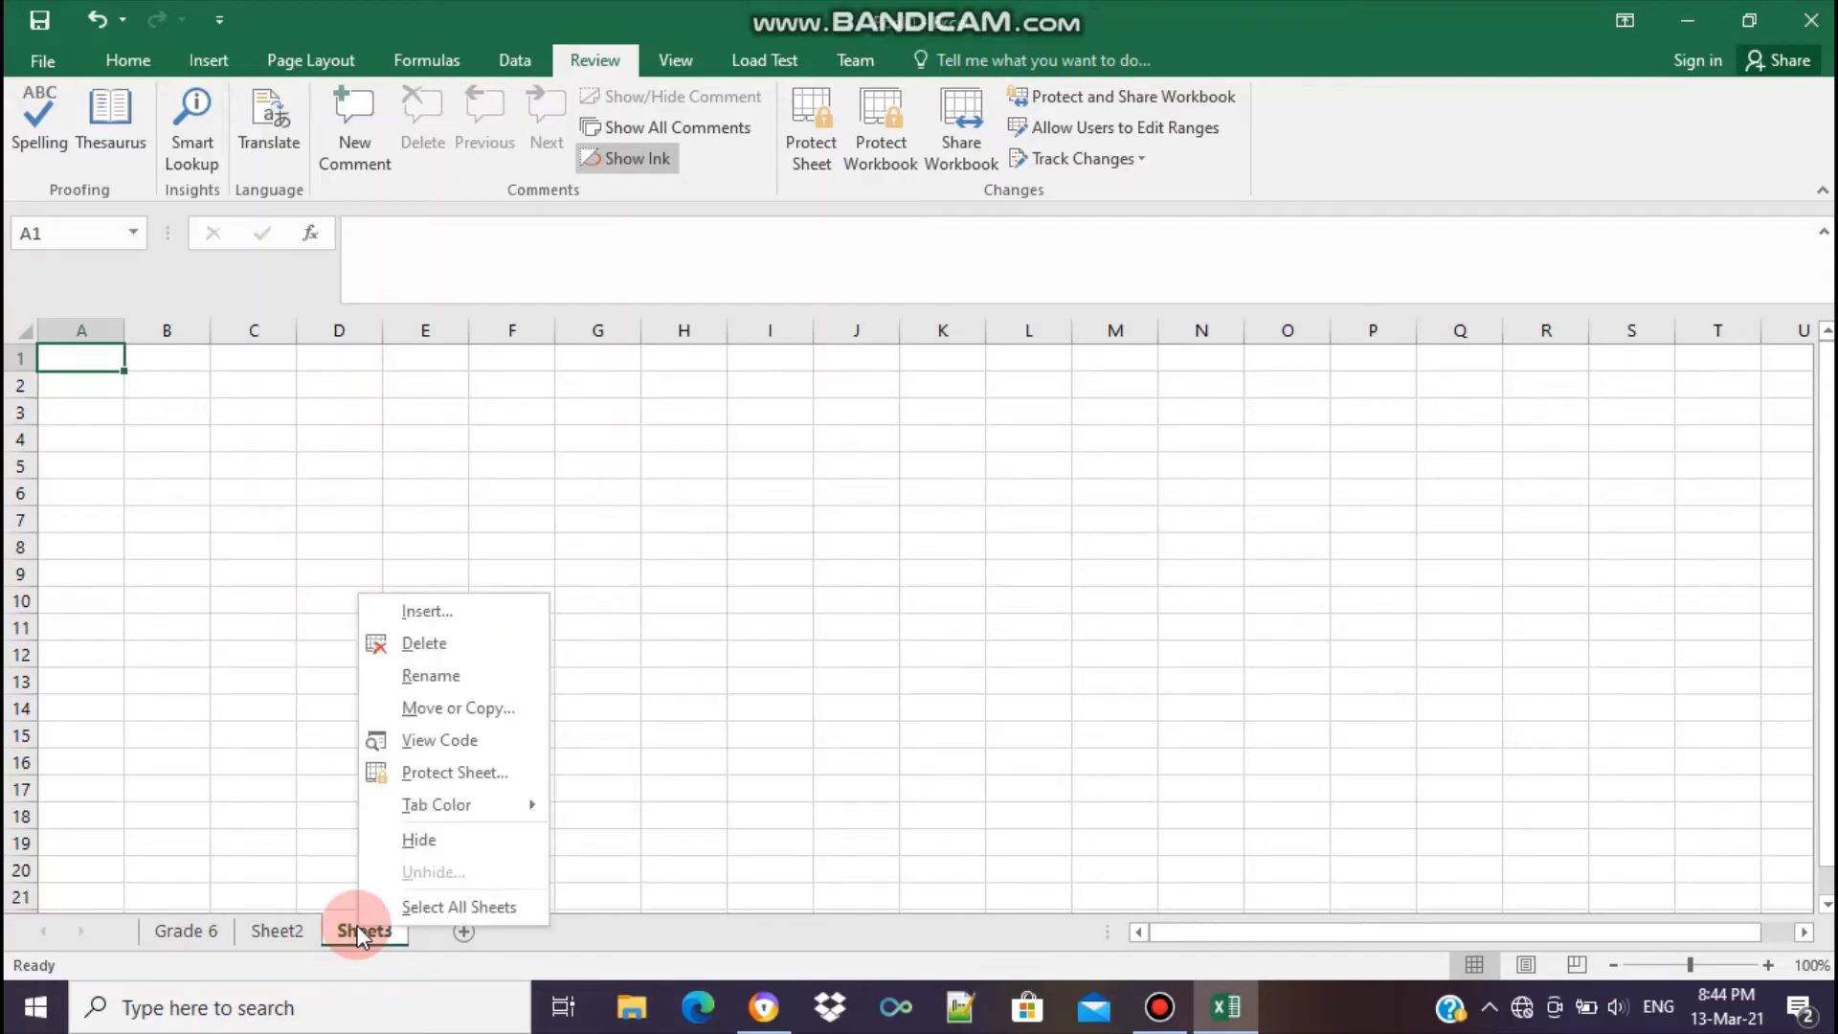
{"action": "left_click", "coordinate": [402, 645]}
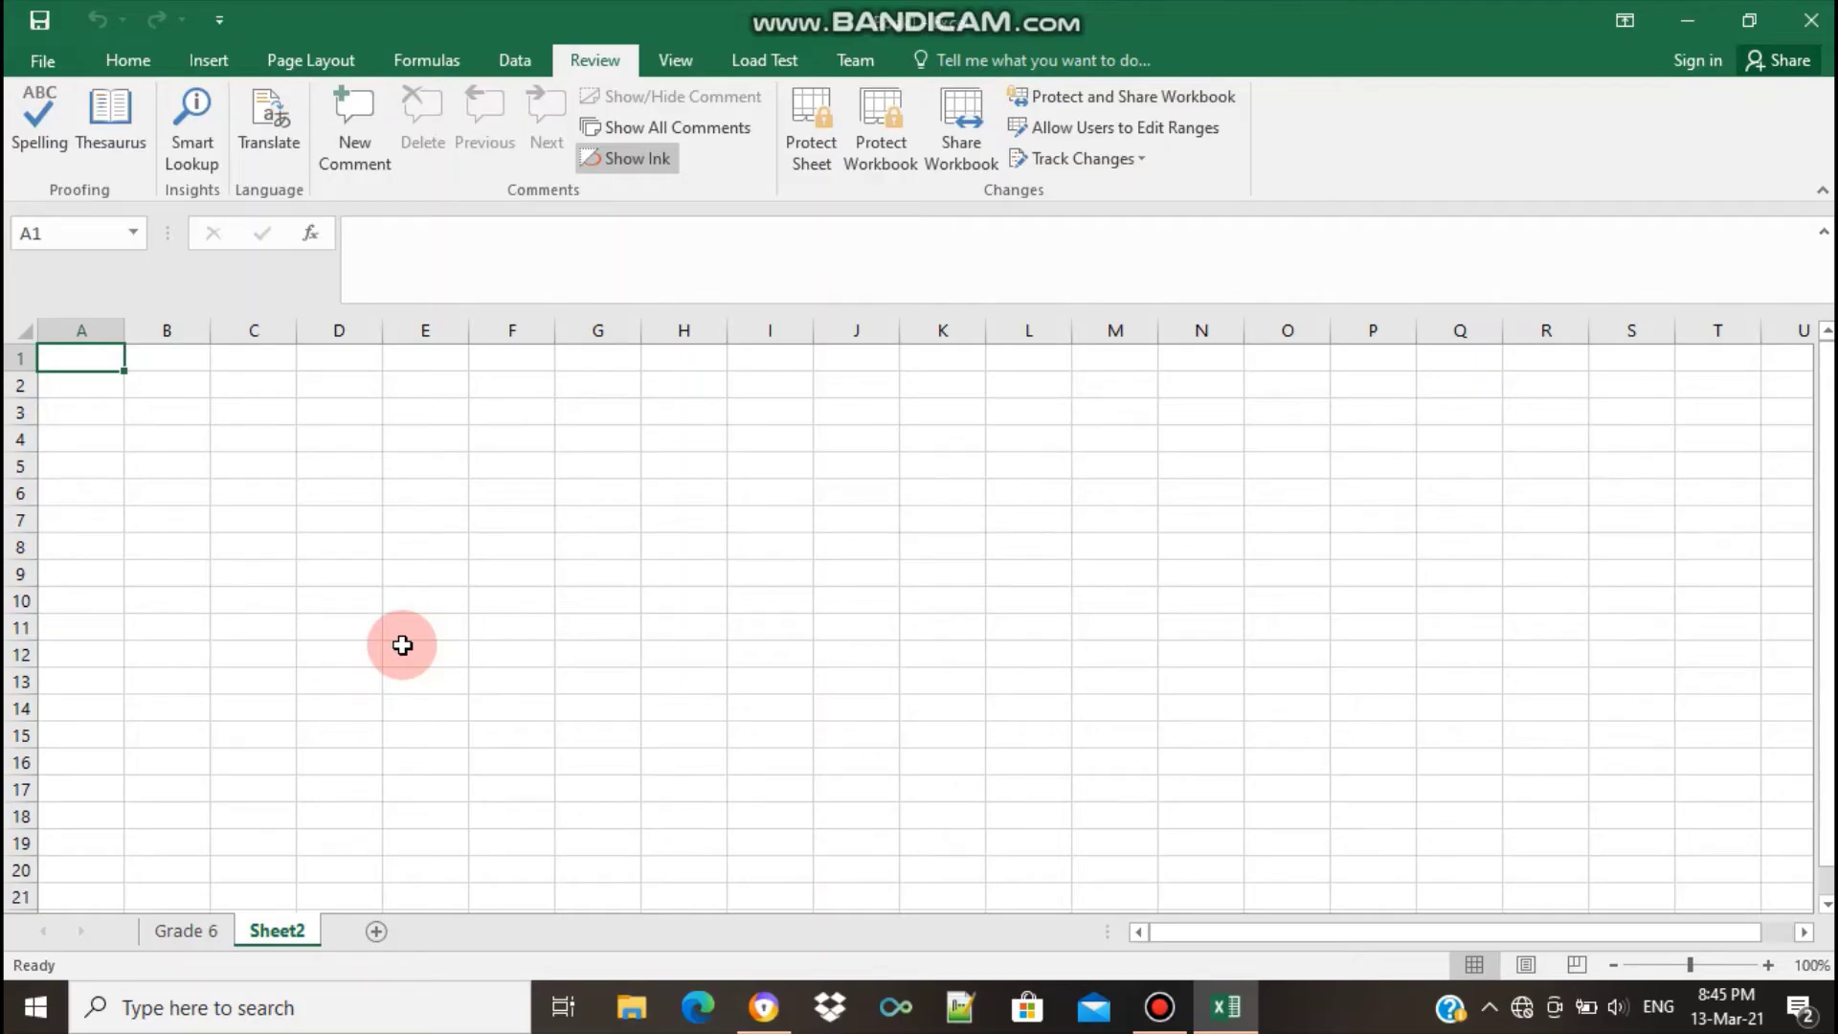
Switch from Sheet2 to the Grade 6 sheet and select cells A6, A3, B2, B3 and B4
{"action": "left_click", "coordinate": [402, 519]}
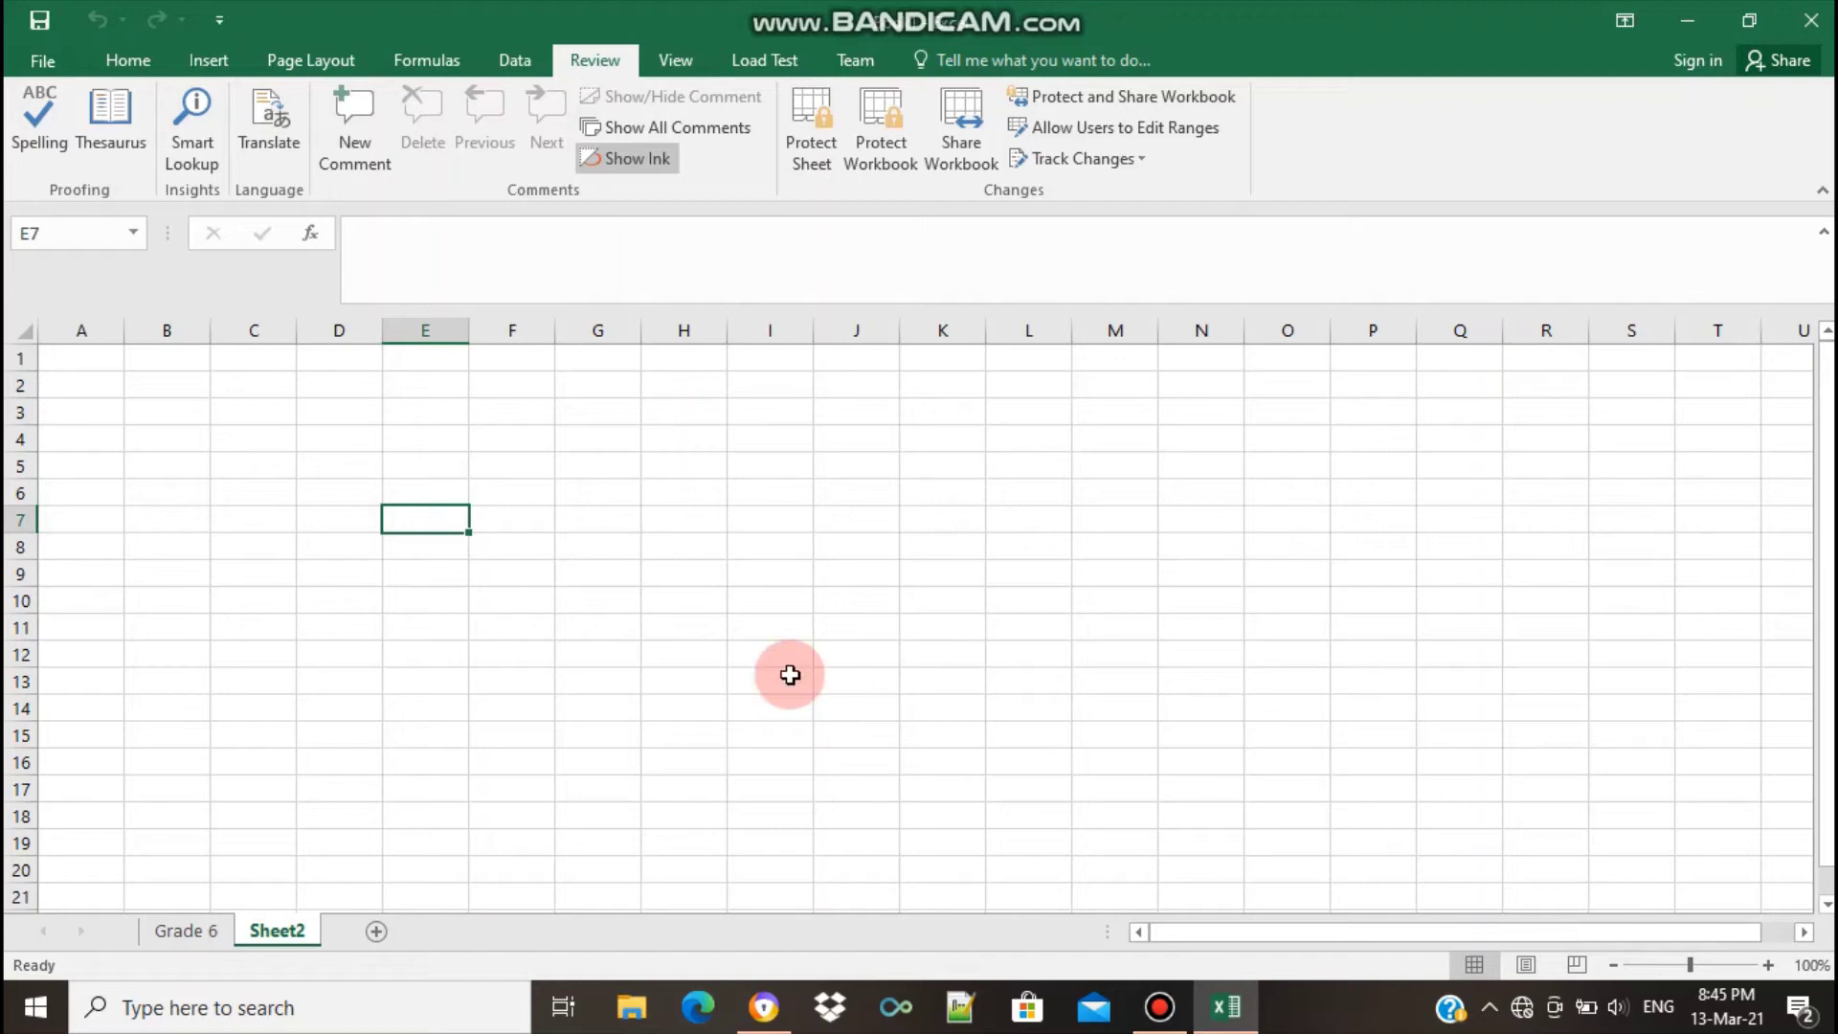
{"action": "left_click", "coordinate": [187, 930]}
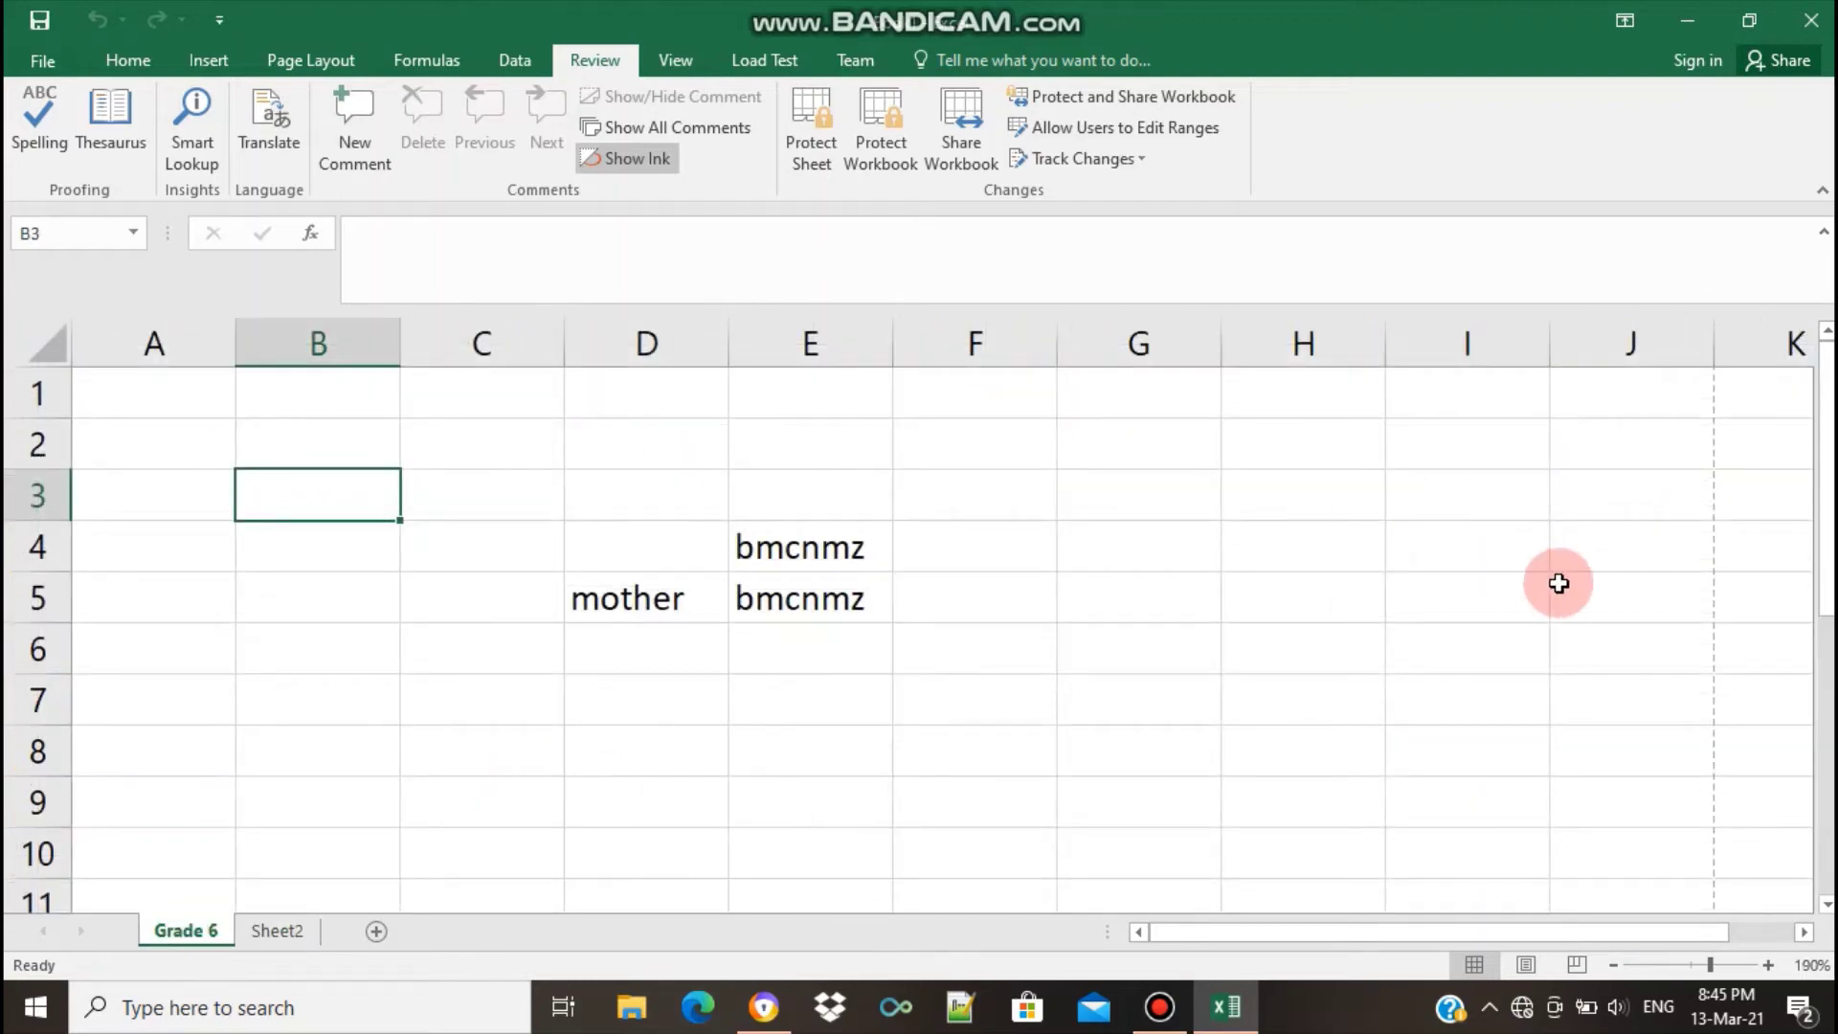
{"action": "left_click", "coordinate": [177, 649]}
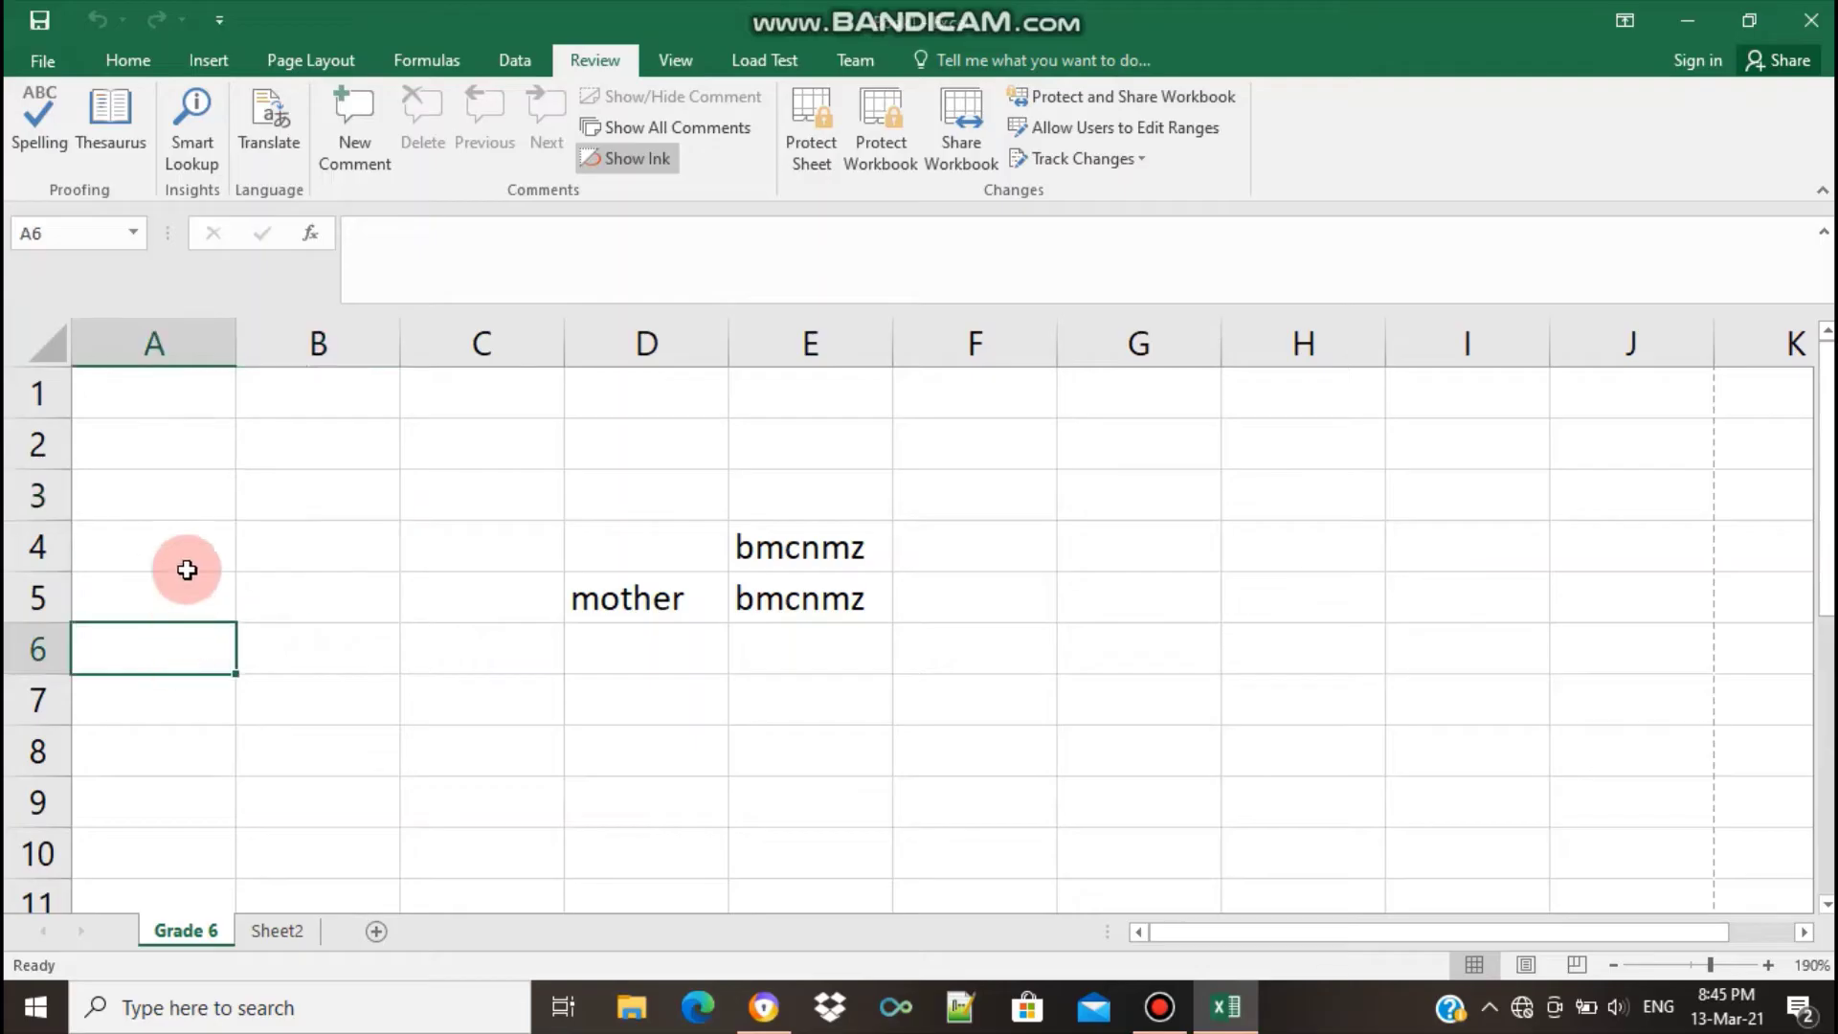
{"action": "left_click", "coordinate": [201, 490]}
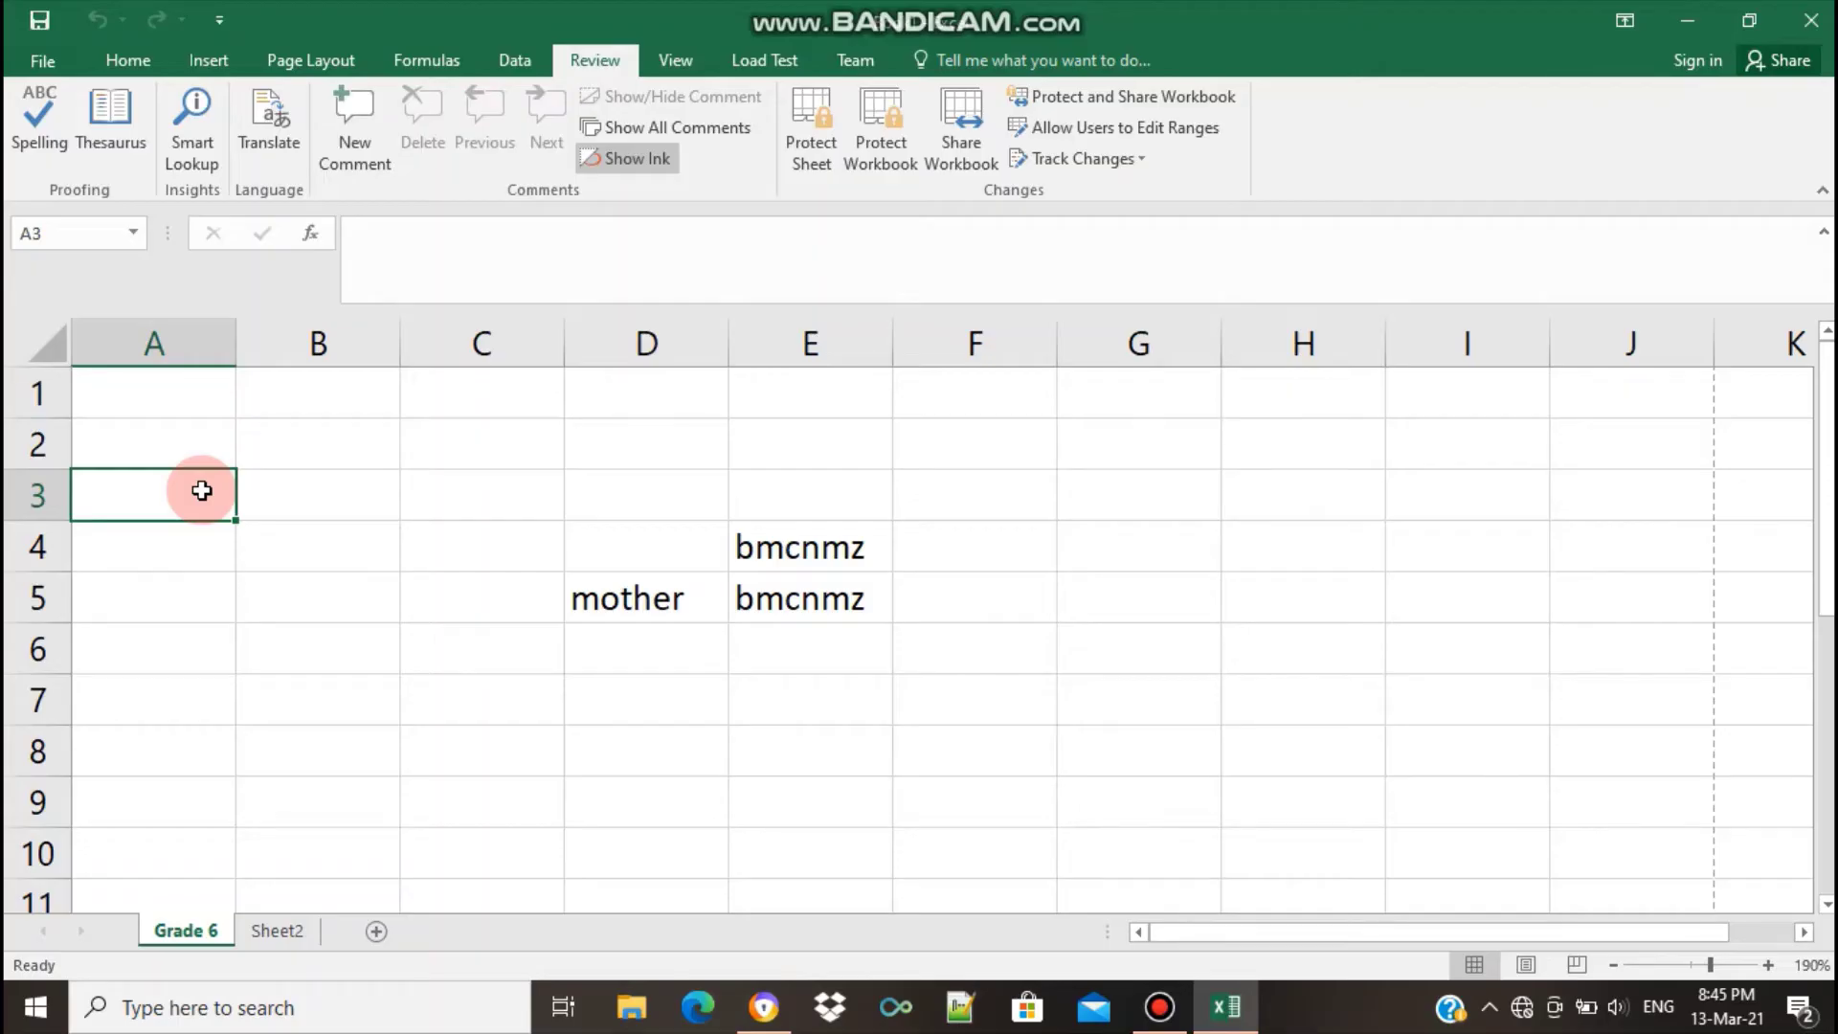
{"action": "left_click", "coordinate": [377, 537]}
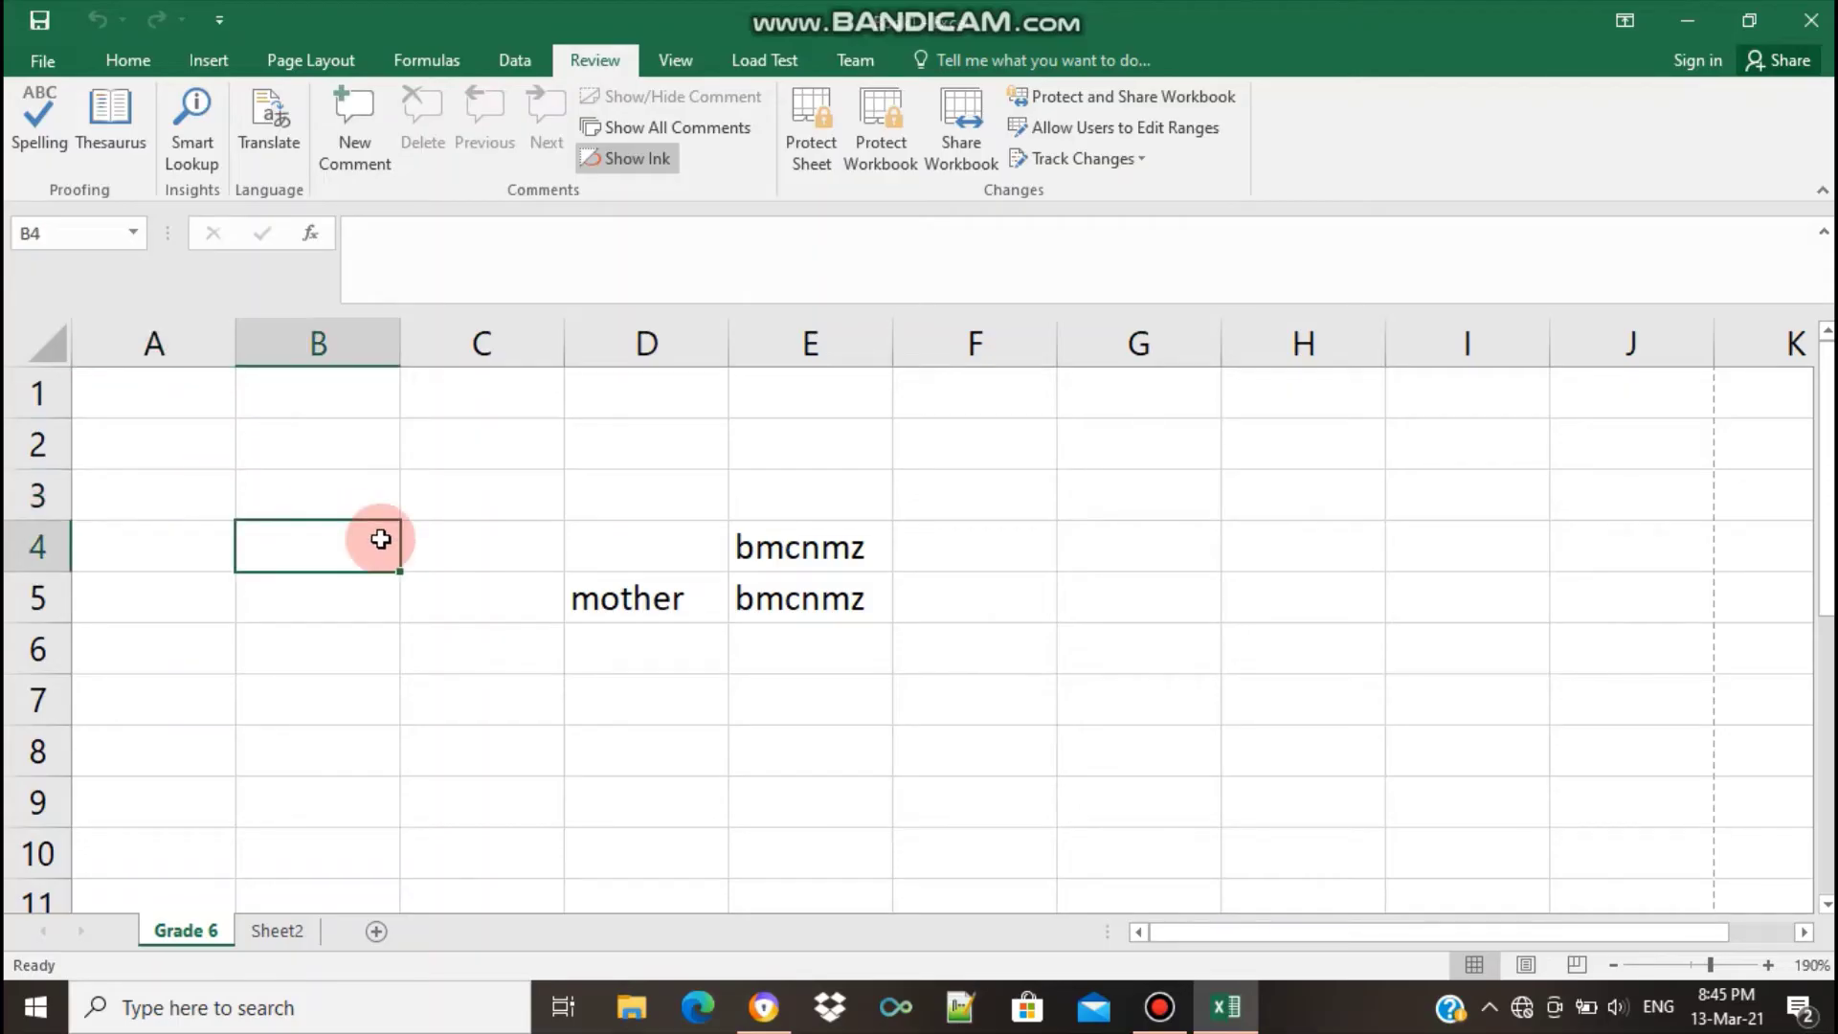
{"action": "left_click", "coordinate": [381, 454]}
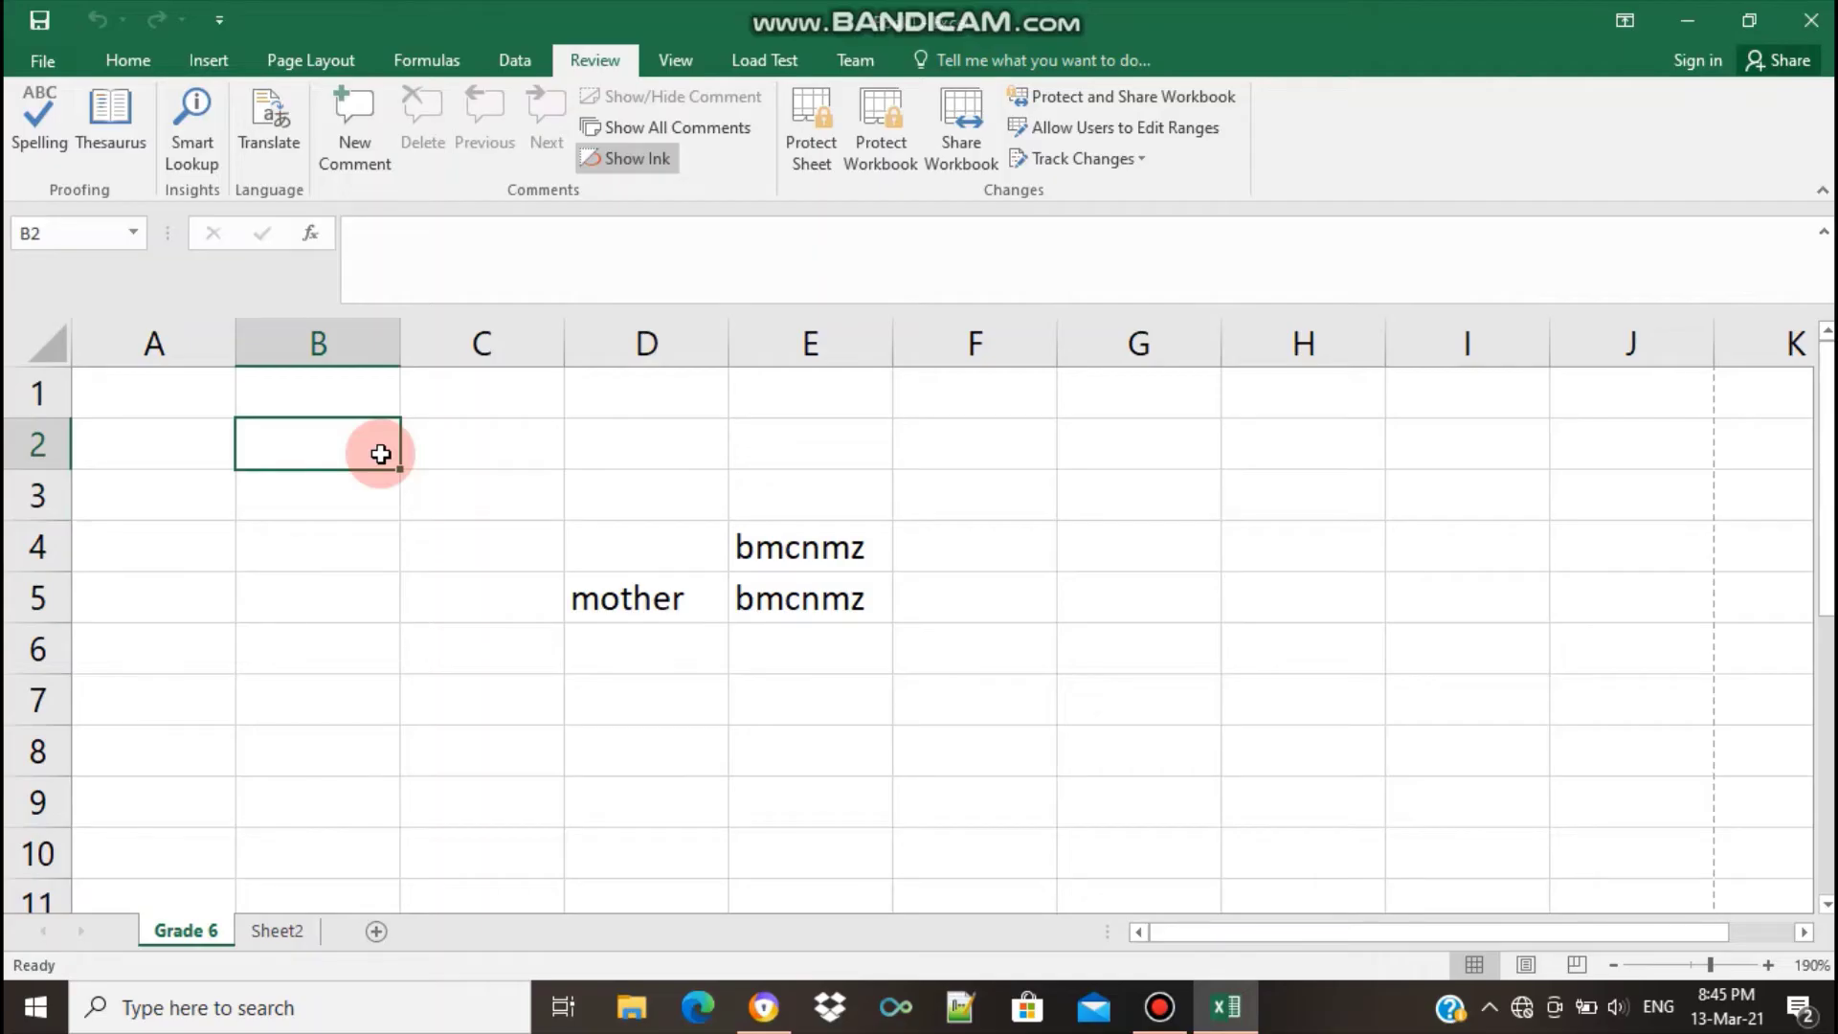
{"action": "left_click", "coordinate": [360, 501]}
{"action": "left_click", "coordinate": [356, 539]}
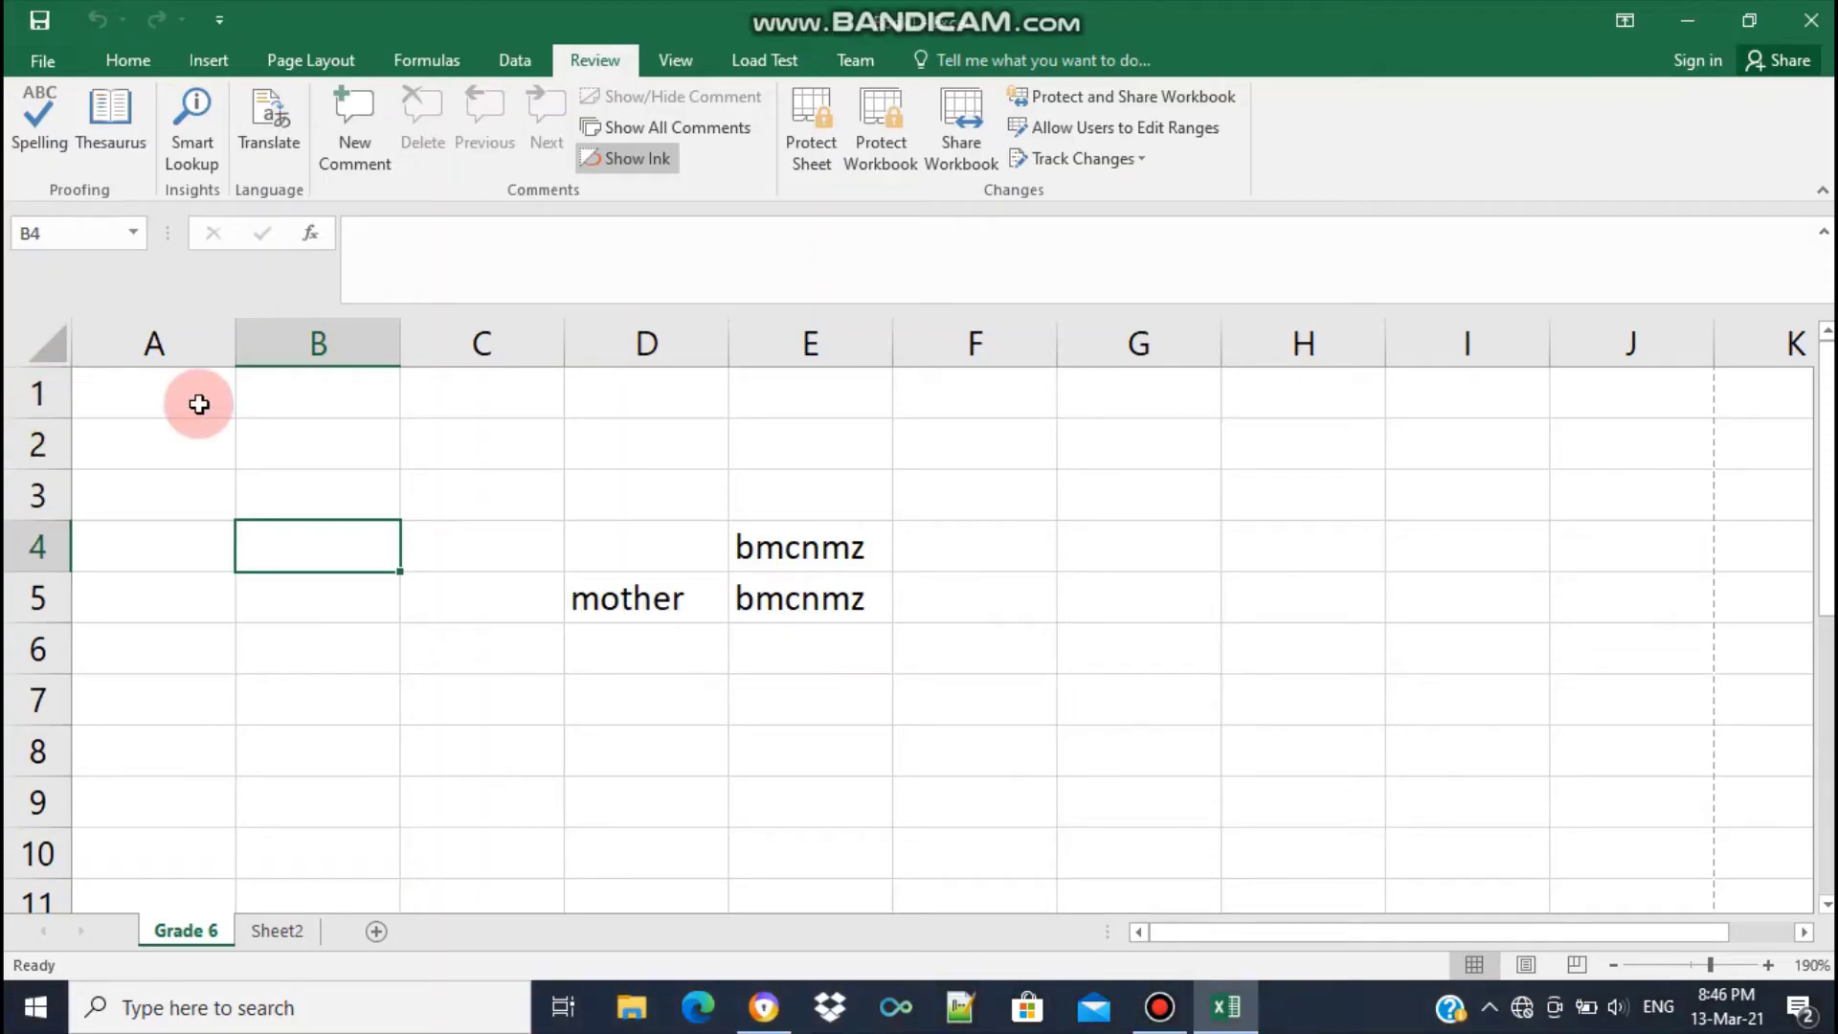
{"action": "key", "text": "Right"}
{"action": "key", "text": "Right"}
{"action": "key", "text": "Right"}
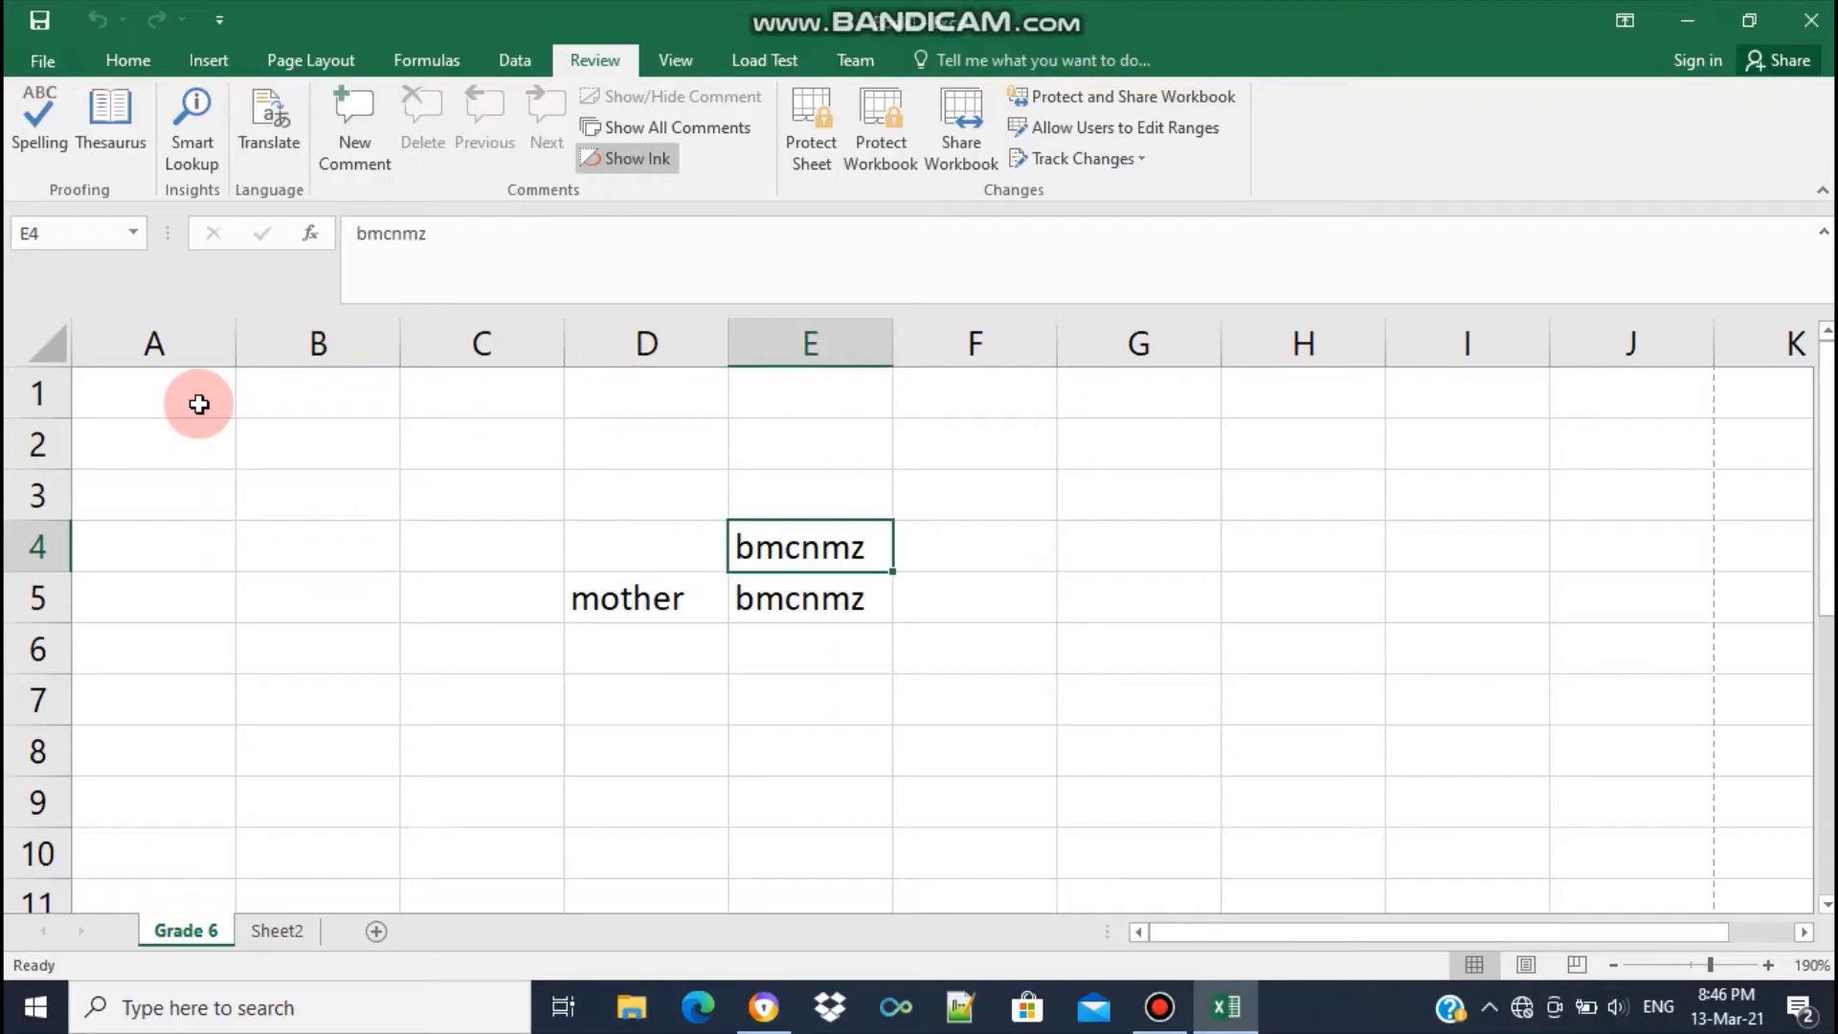
{"action": "key", "text": "ctrl+Right"}
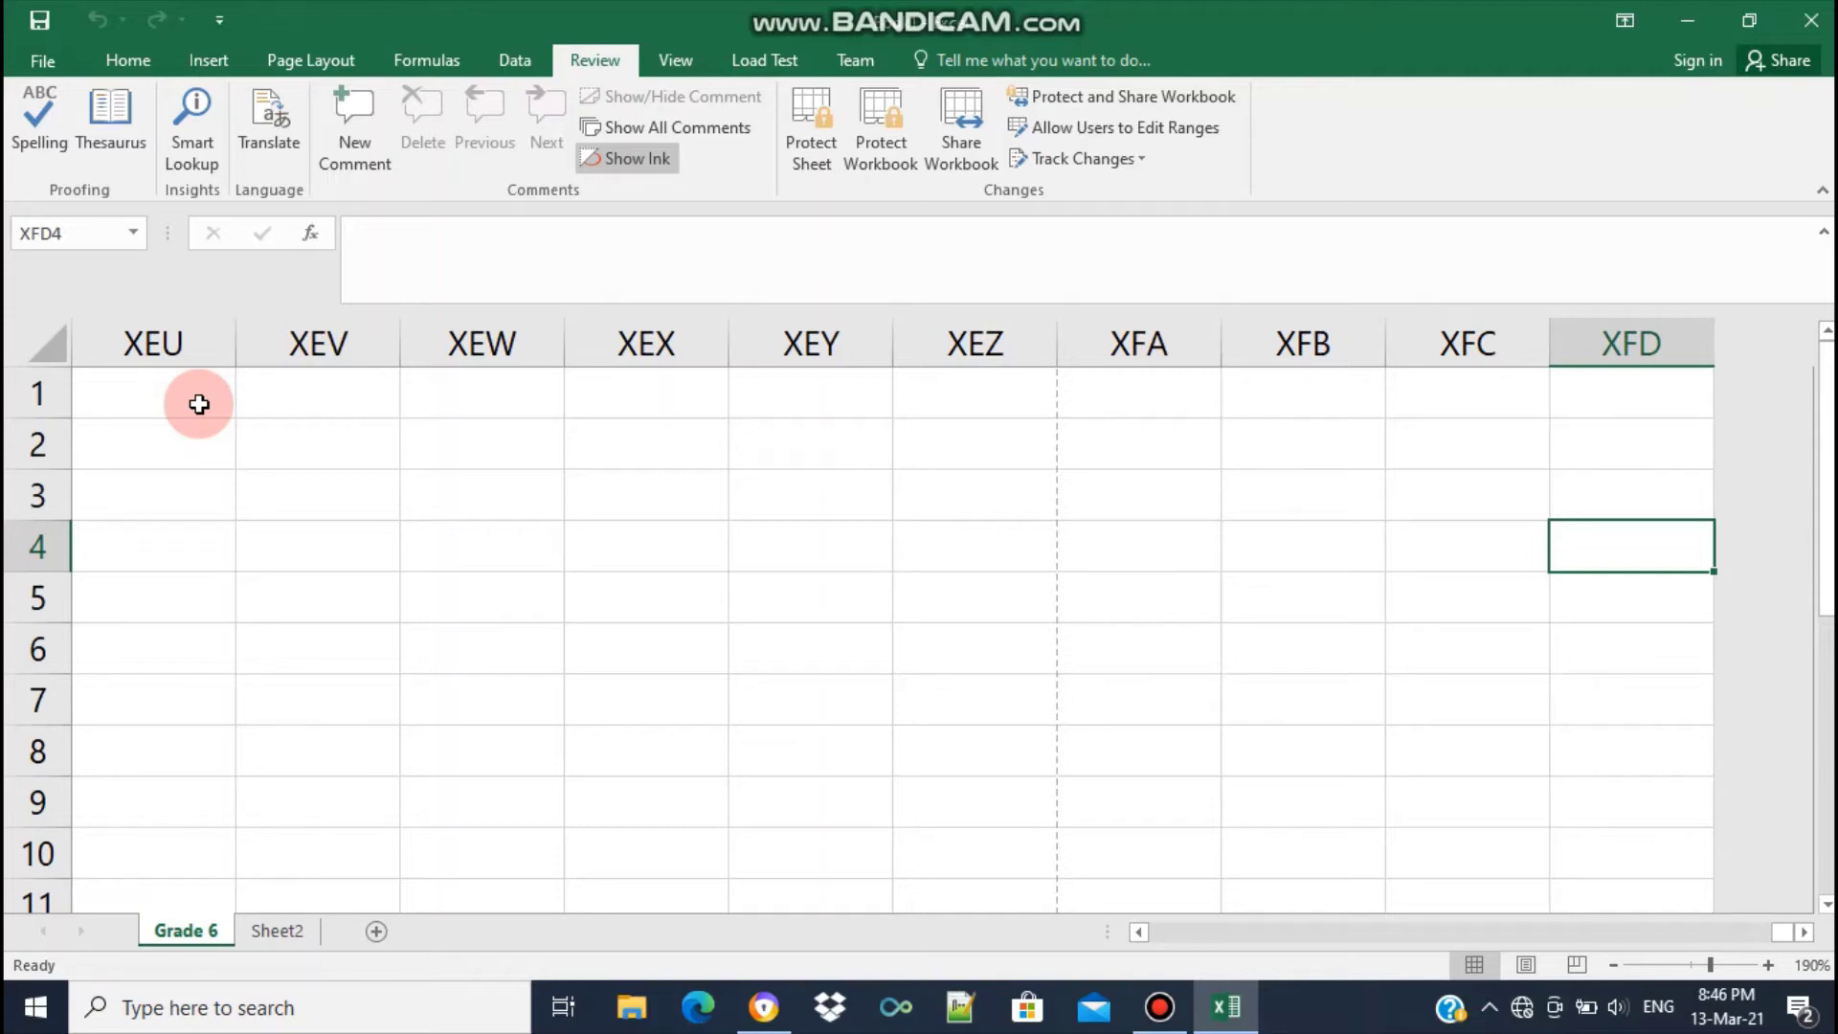
{"action": "key", "text": "ctrl+Down"}
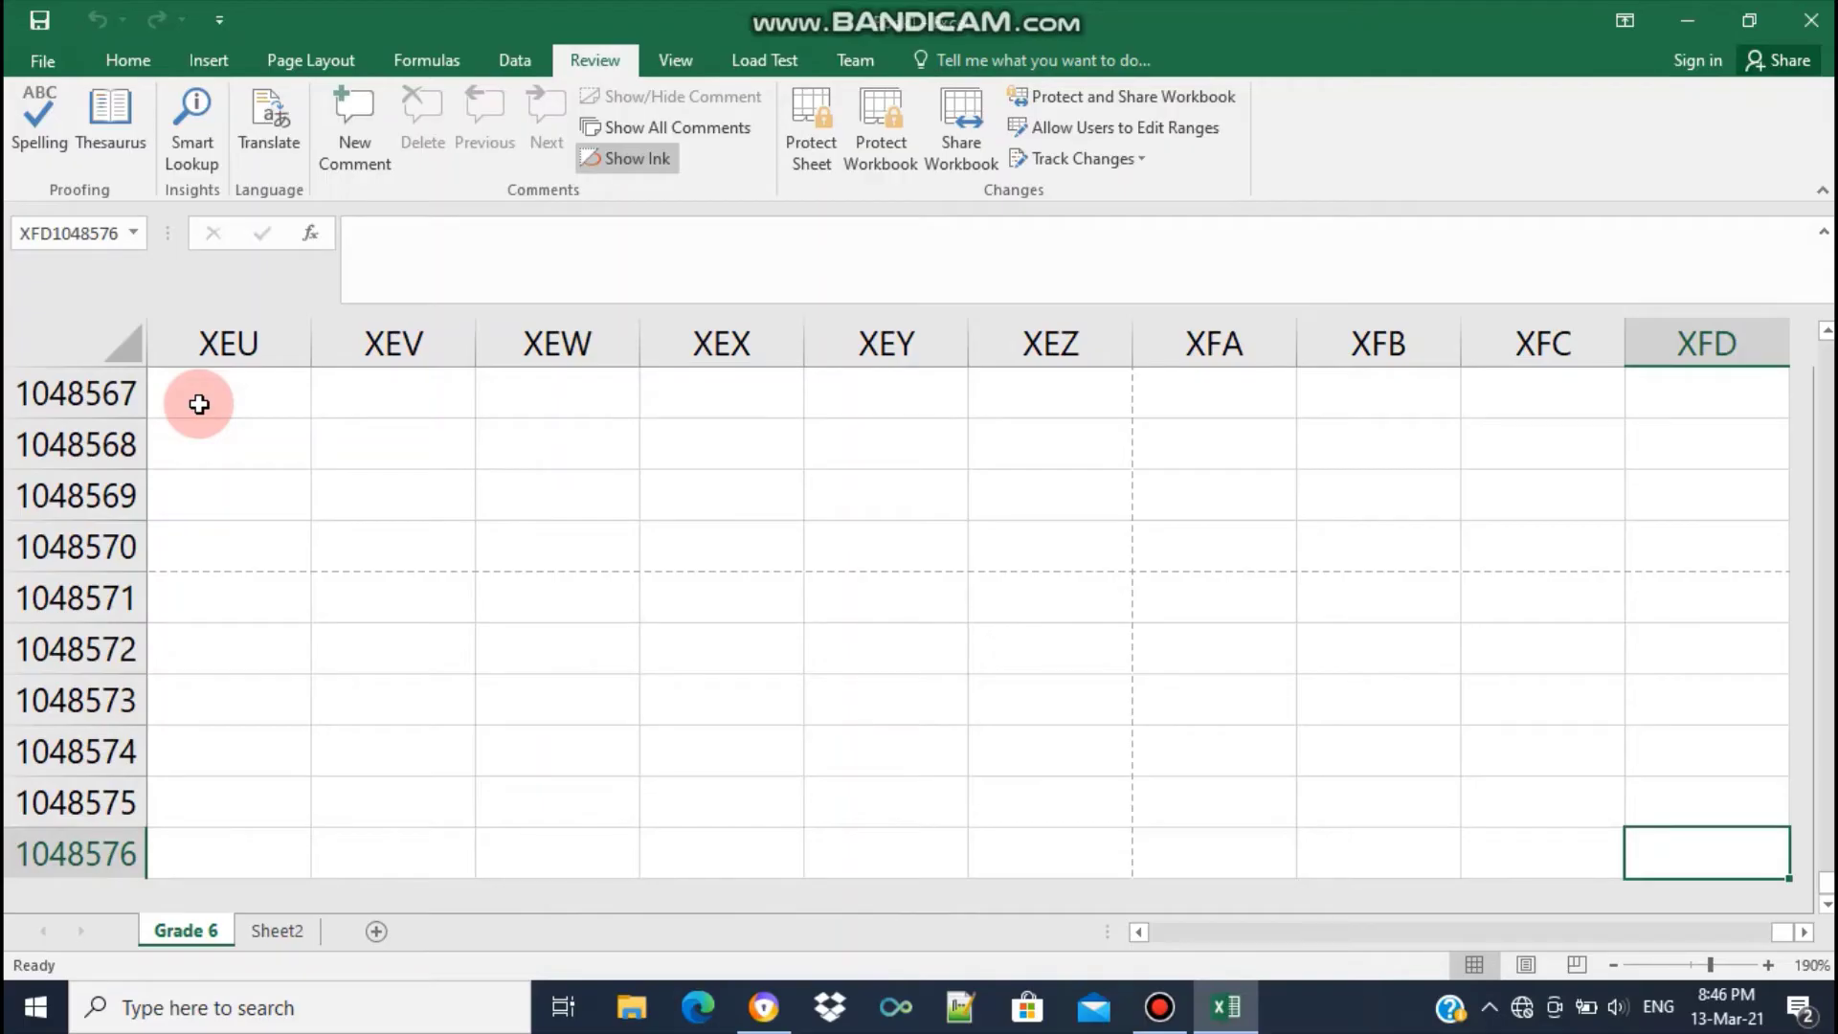
{"action": "key", "text": "ctrl+Up"}
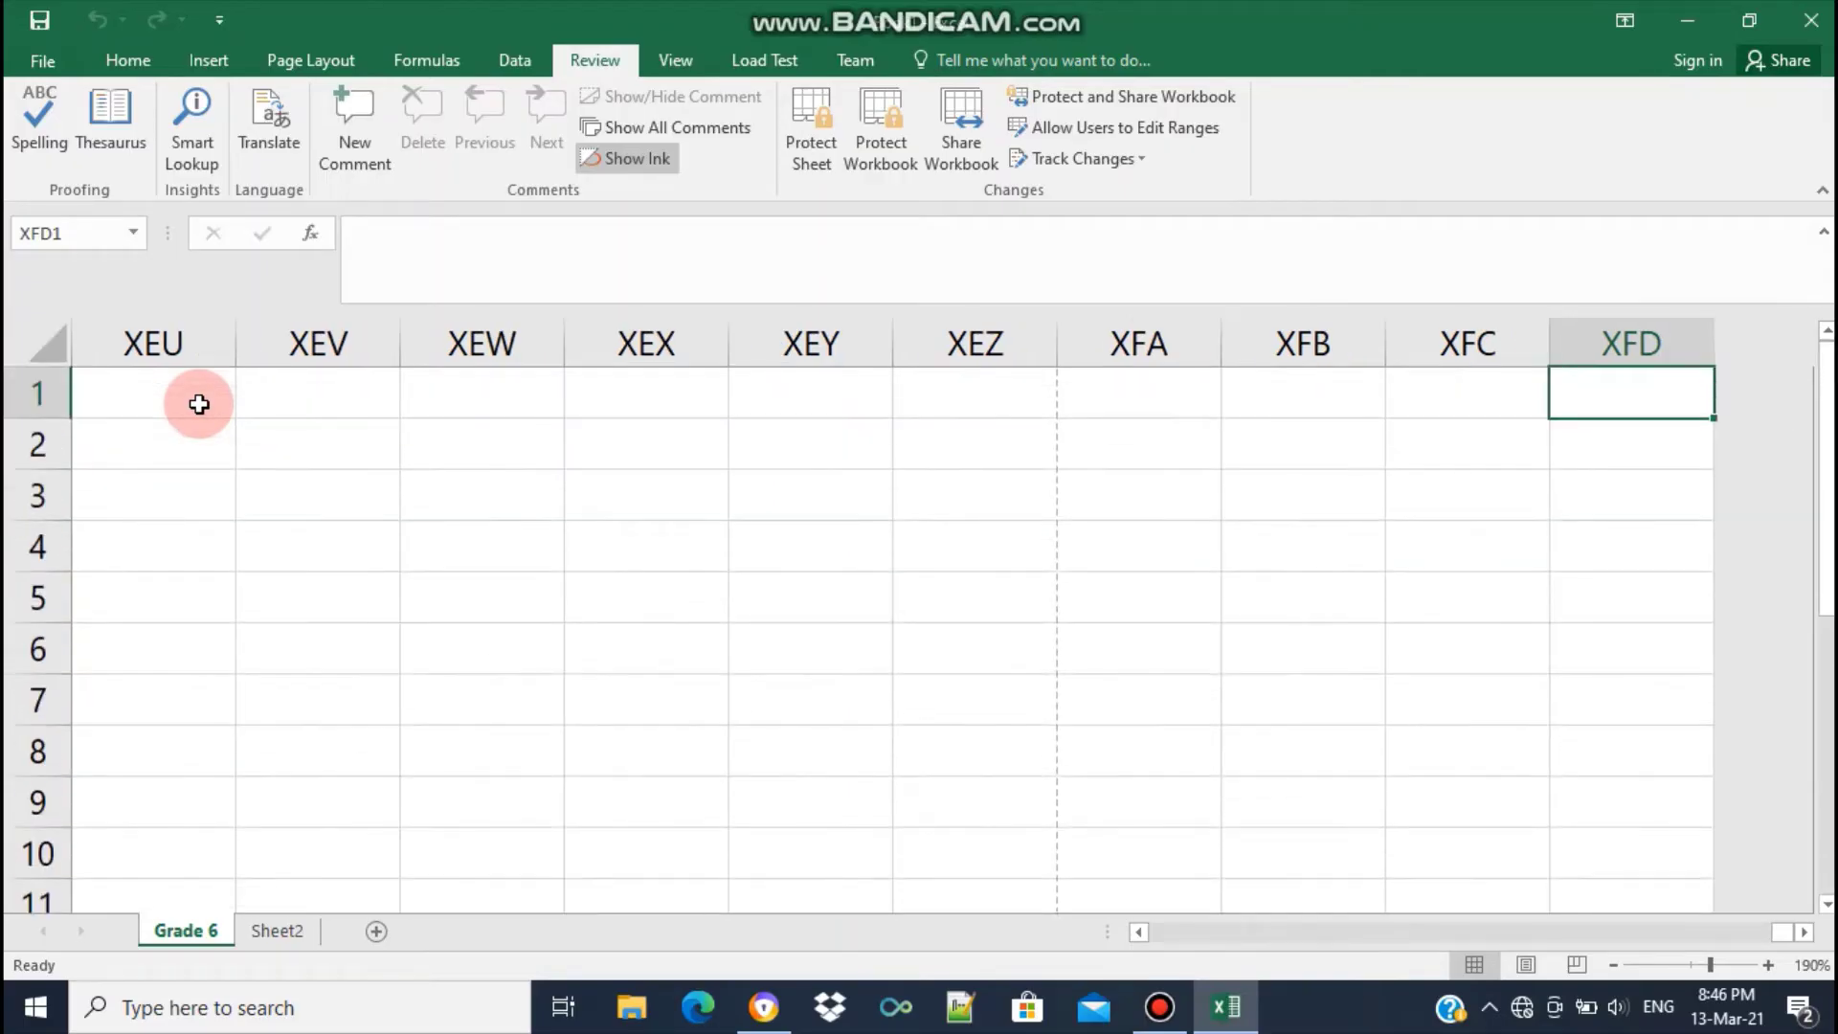
{"action": "key", "text": "ctrl+Left"}
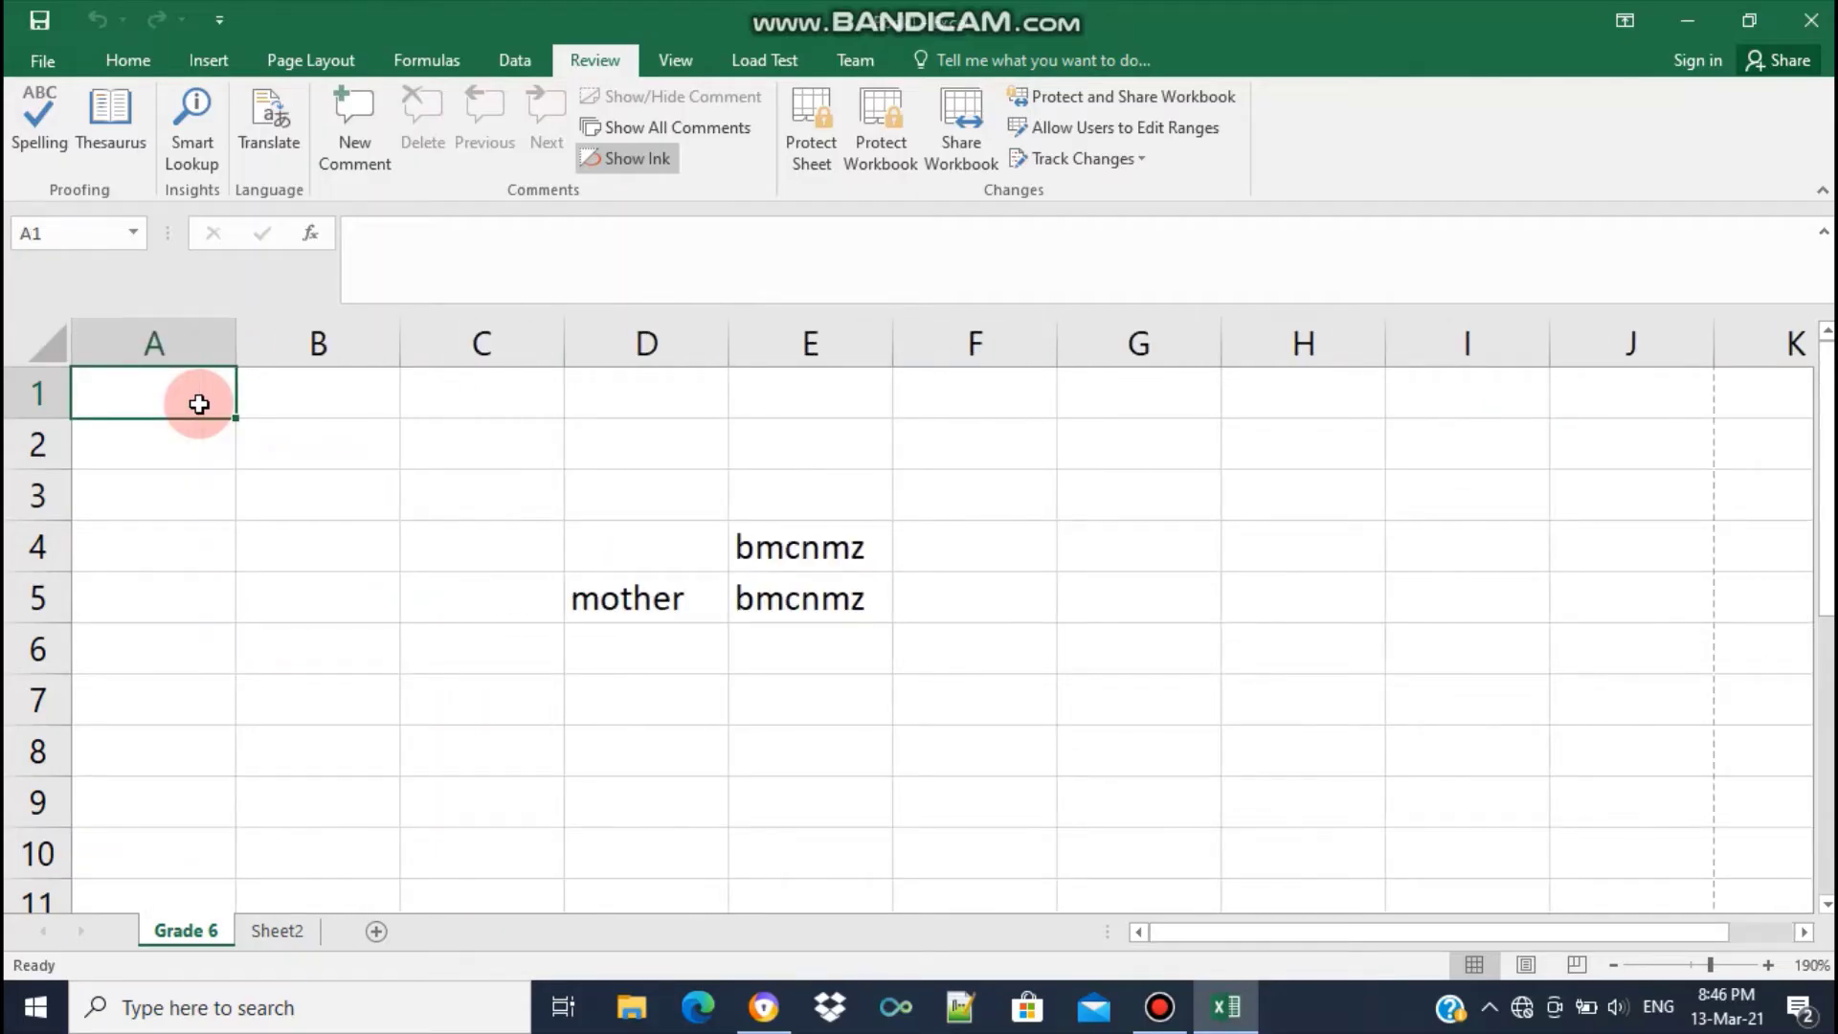
{"action": "left_click", "coordinate": [267, 459]}
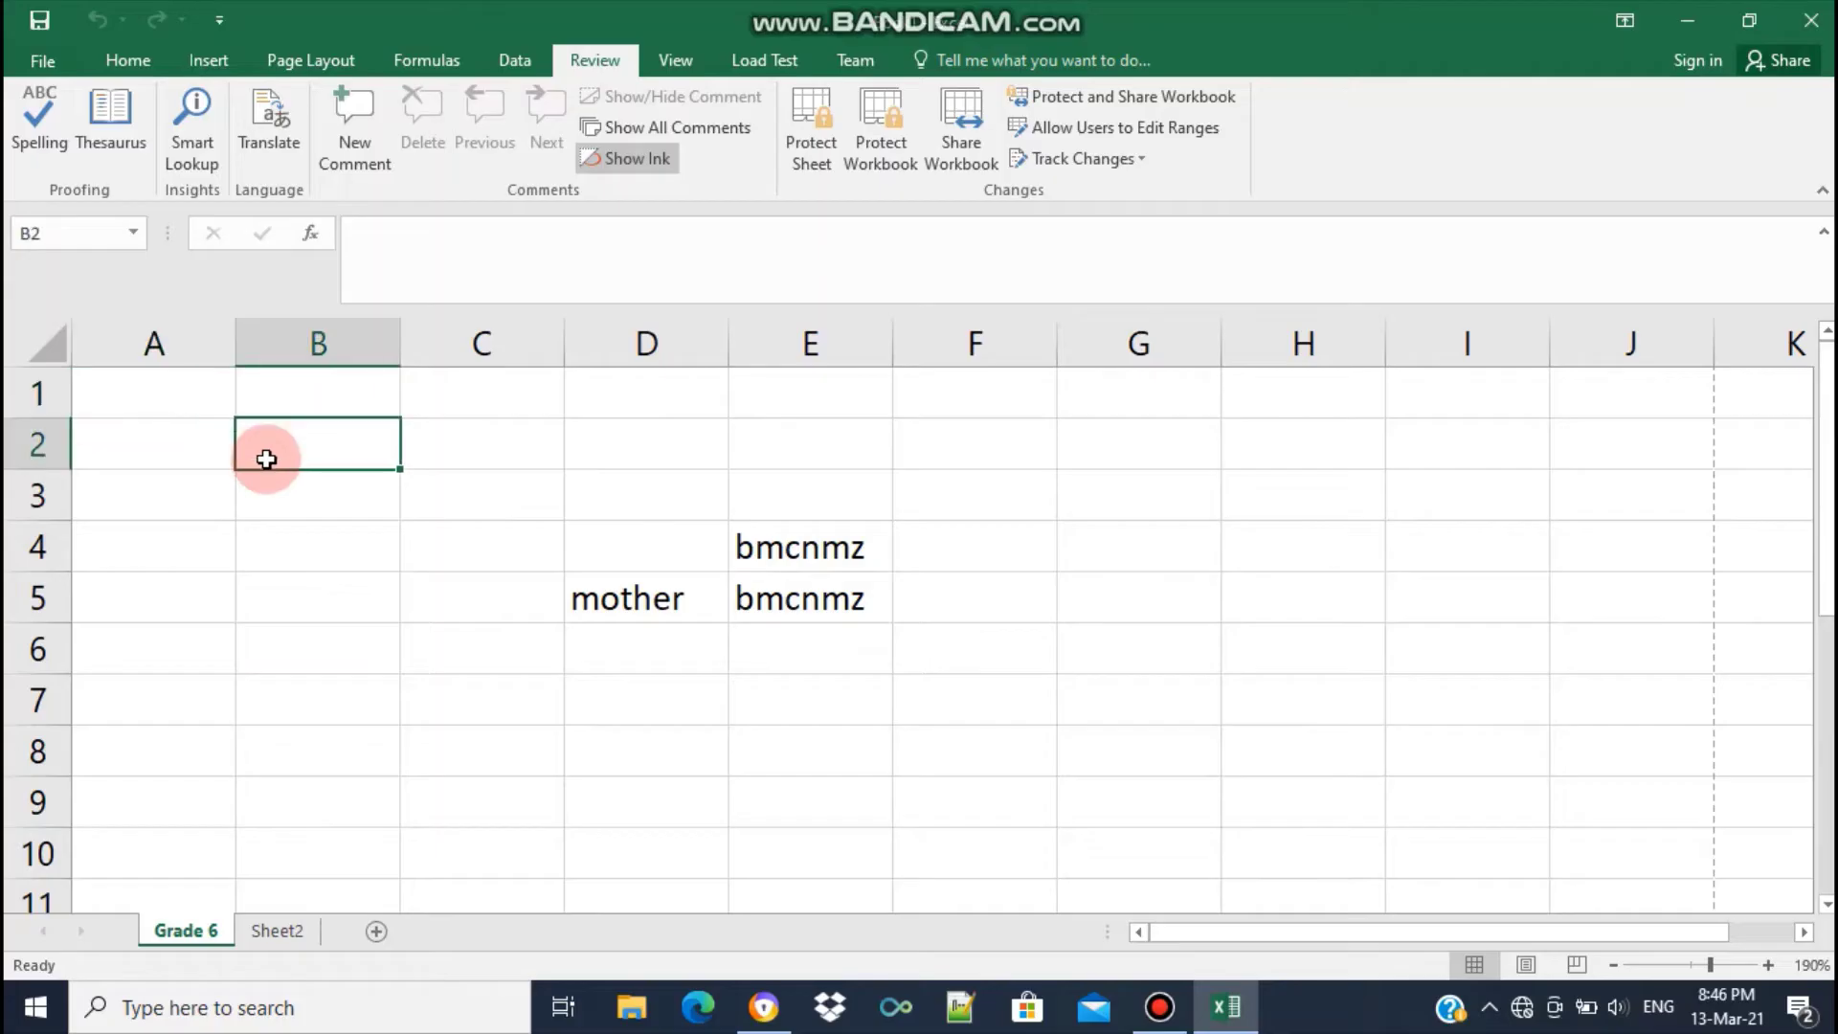
{"action": "left_click", "coordinate": [279, 508]}
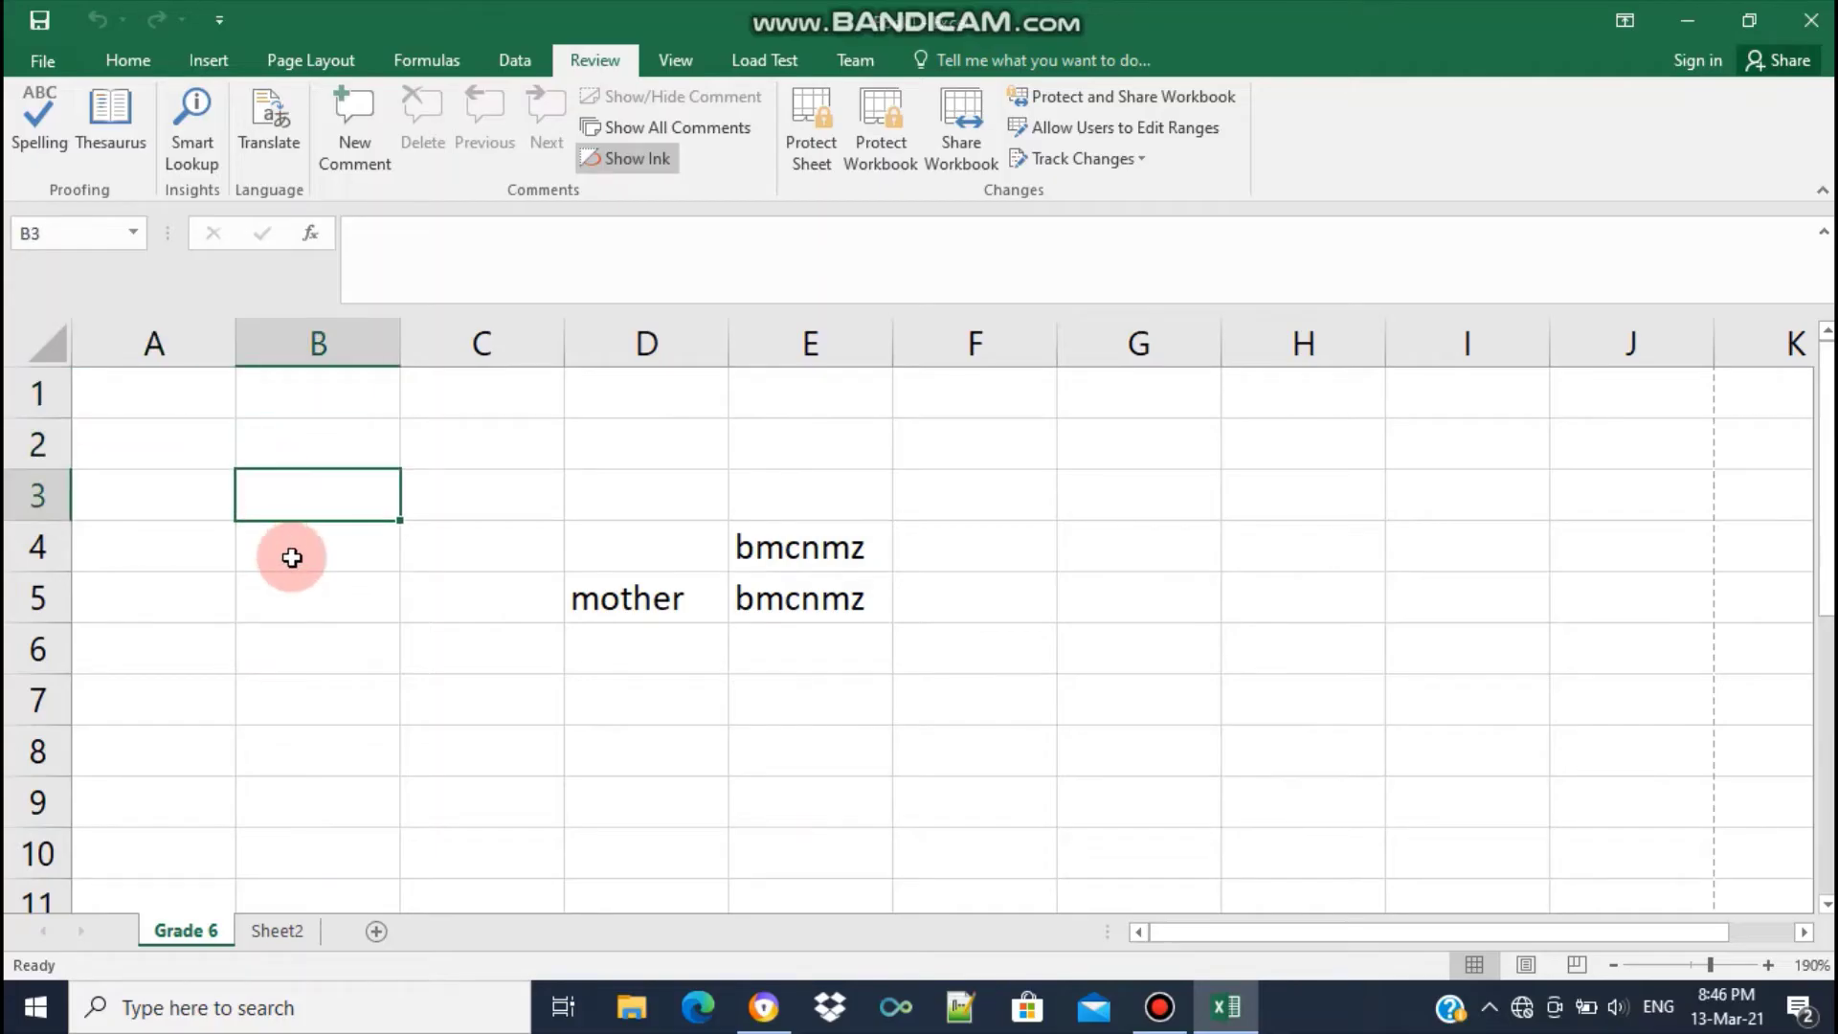
{"action": "left_click", "coordinate": [292, 557]}
{"action": "left_click", "coordinate": [74, 237]}
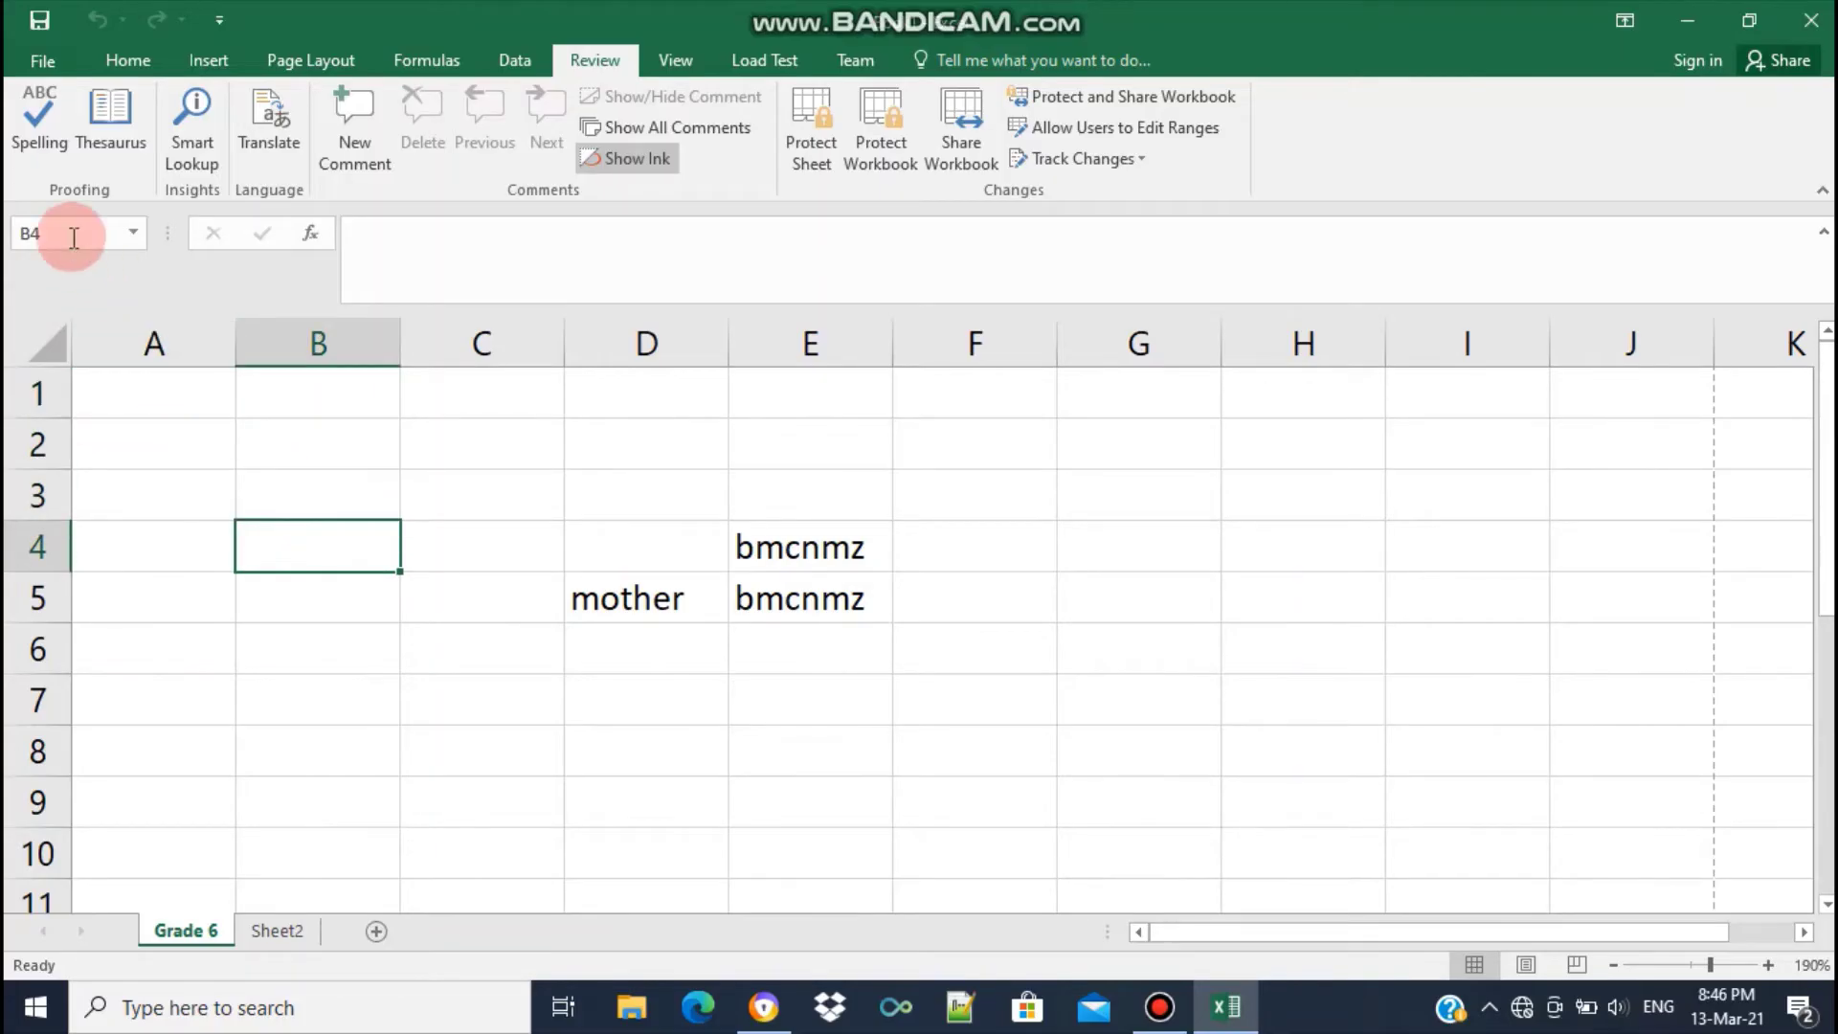
{"action": "left_click", "coordinate": [278, 446]}
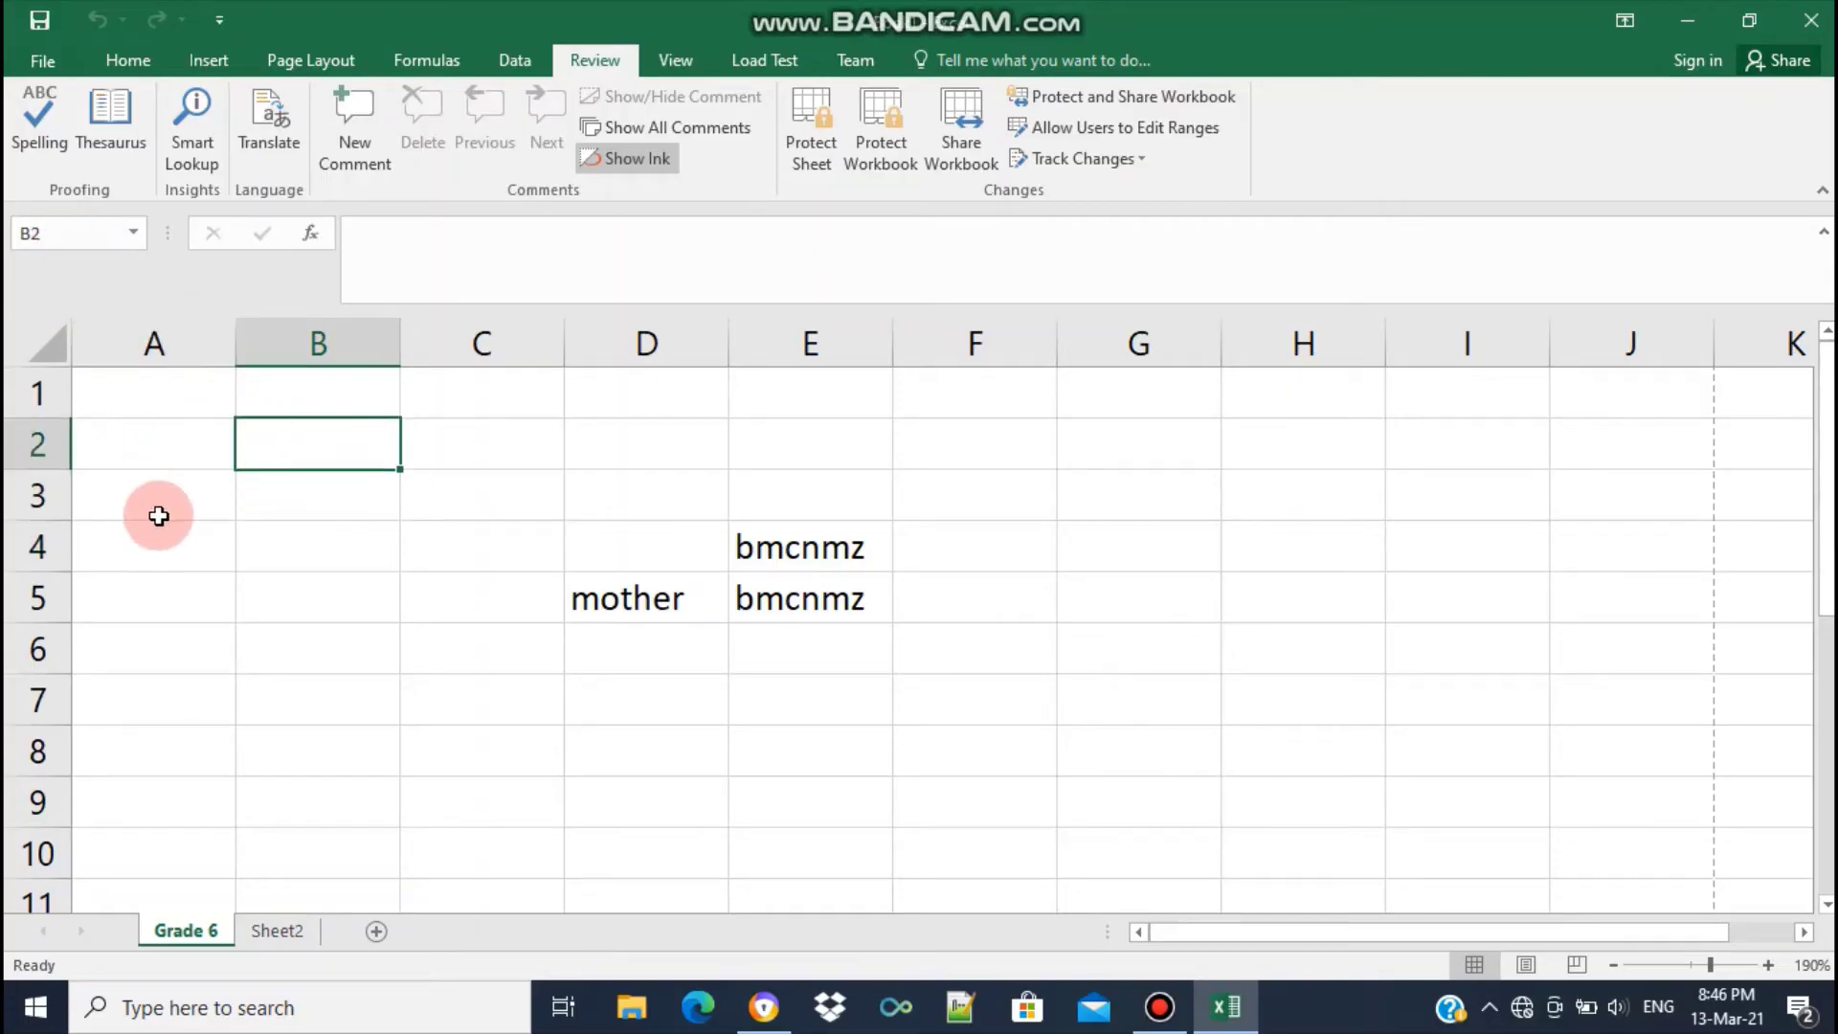
{"action": "left_click", "coordinate": [159, 517]}
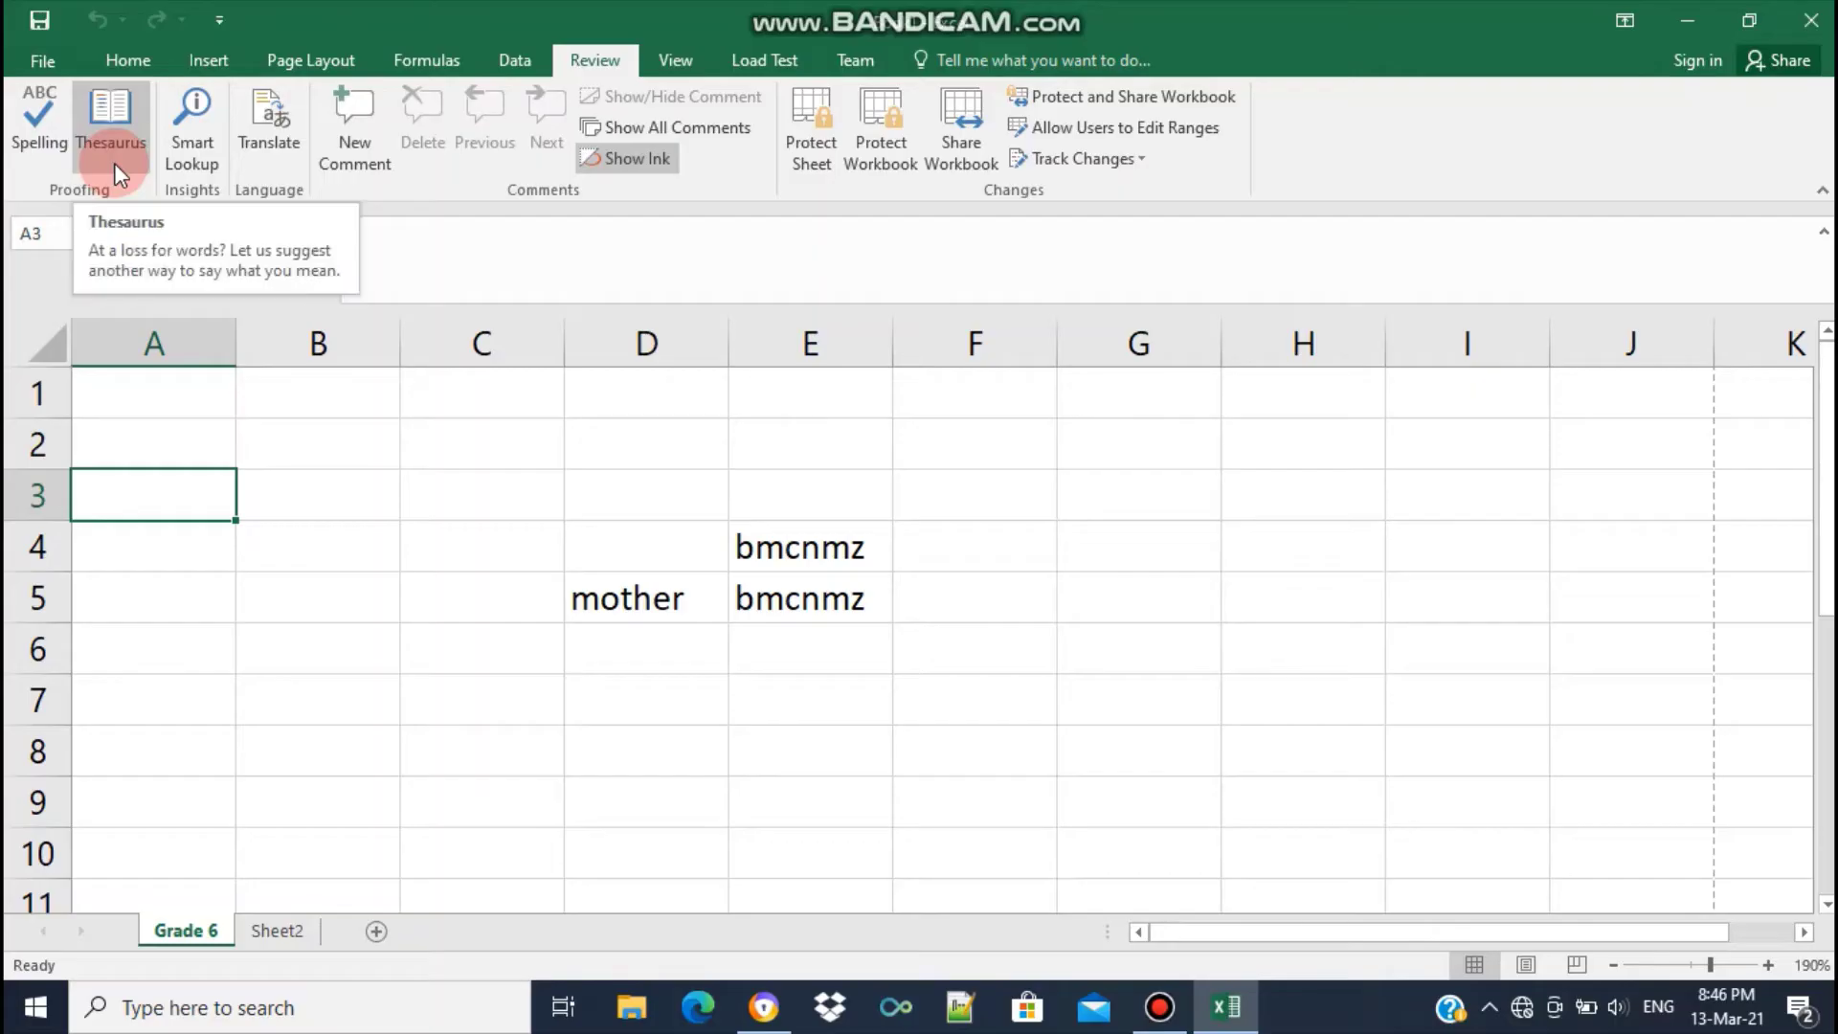
{"action": "left_click", "coordinate": [342, 554]}
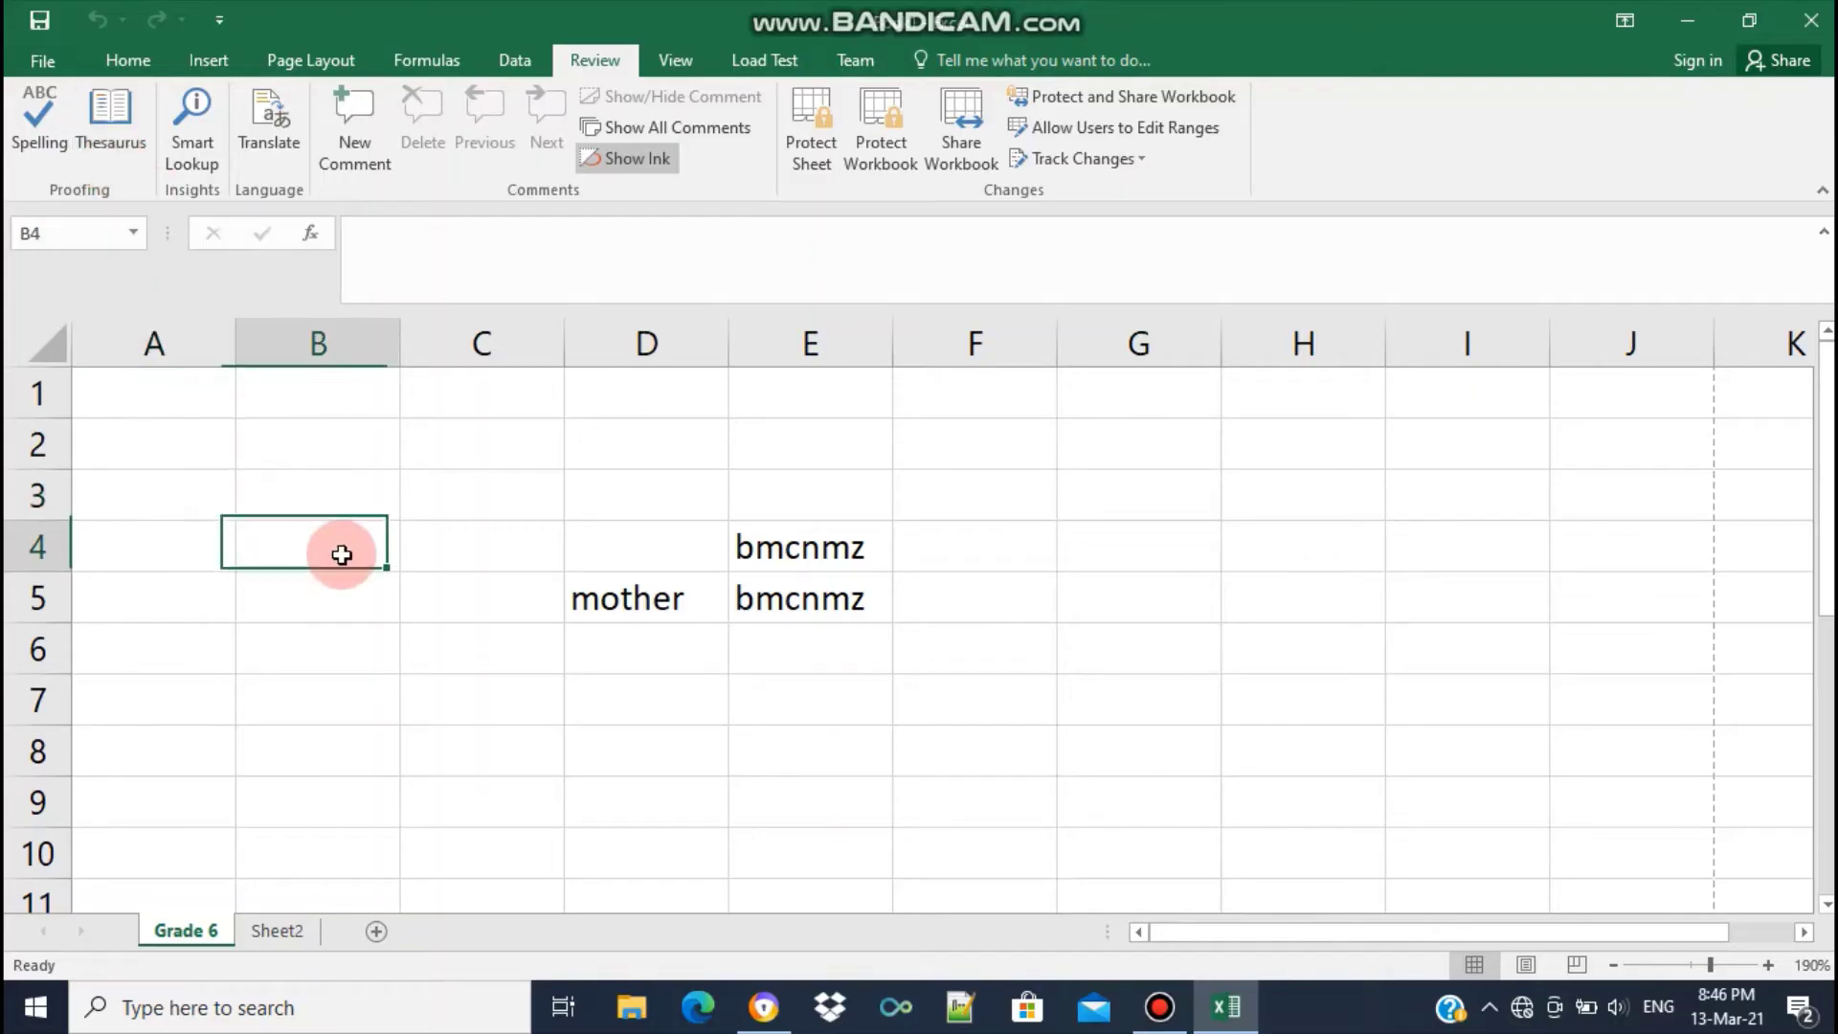
{"action": "left_click", "coordinate": [428, 498]}
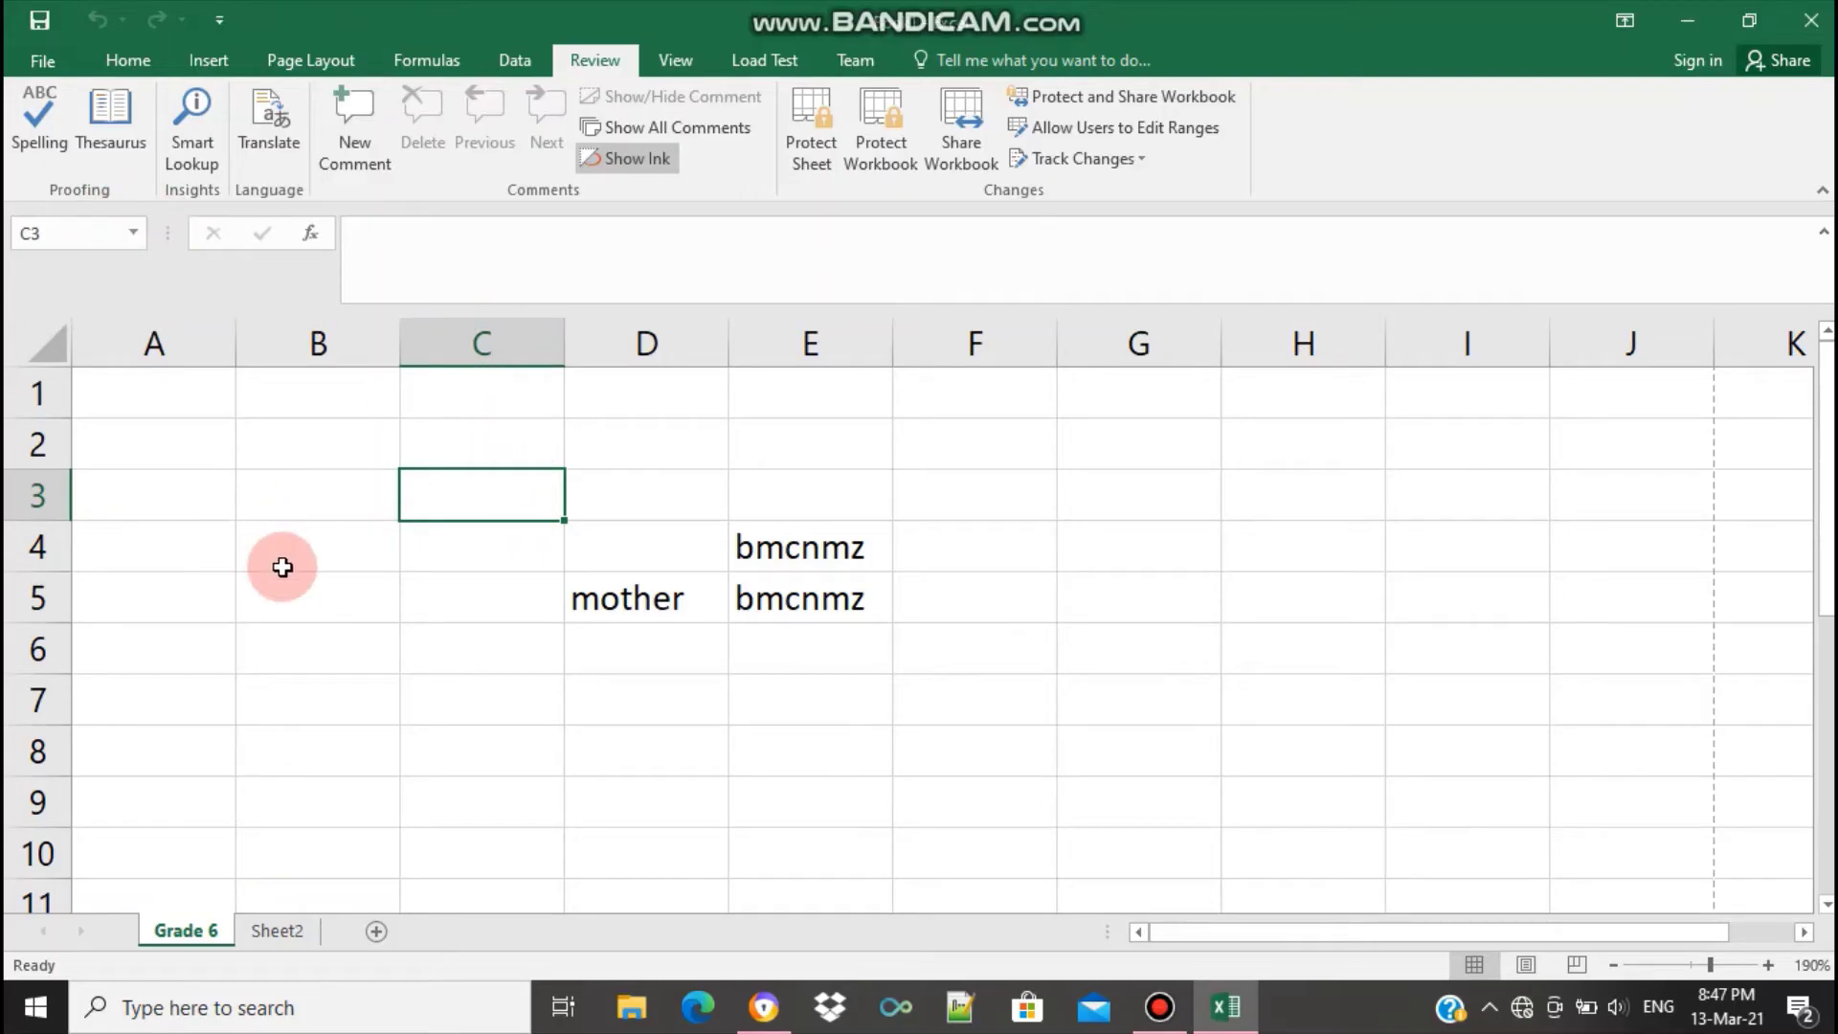
{"action": "left_click", "coordinate": [283, 568]}
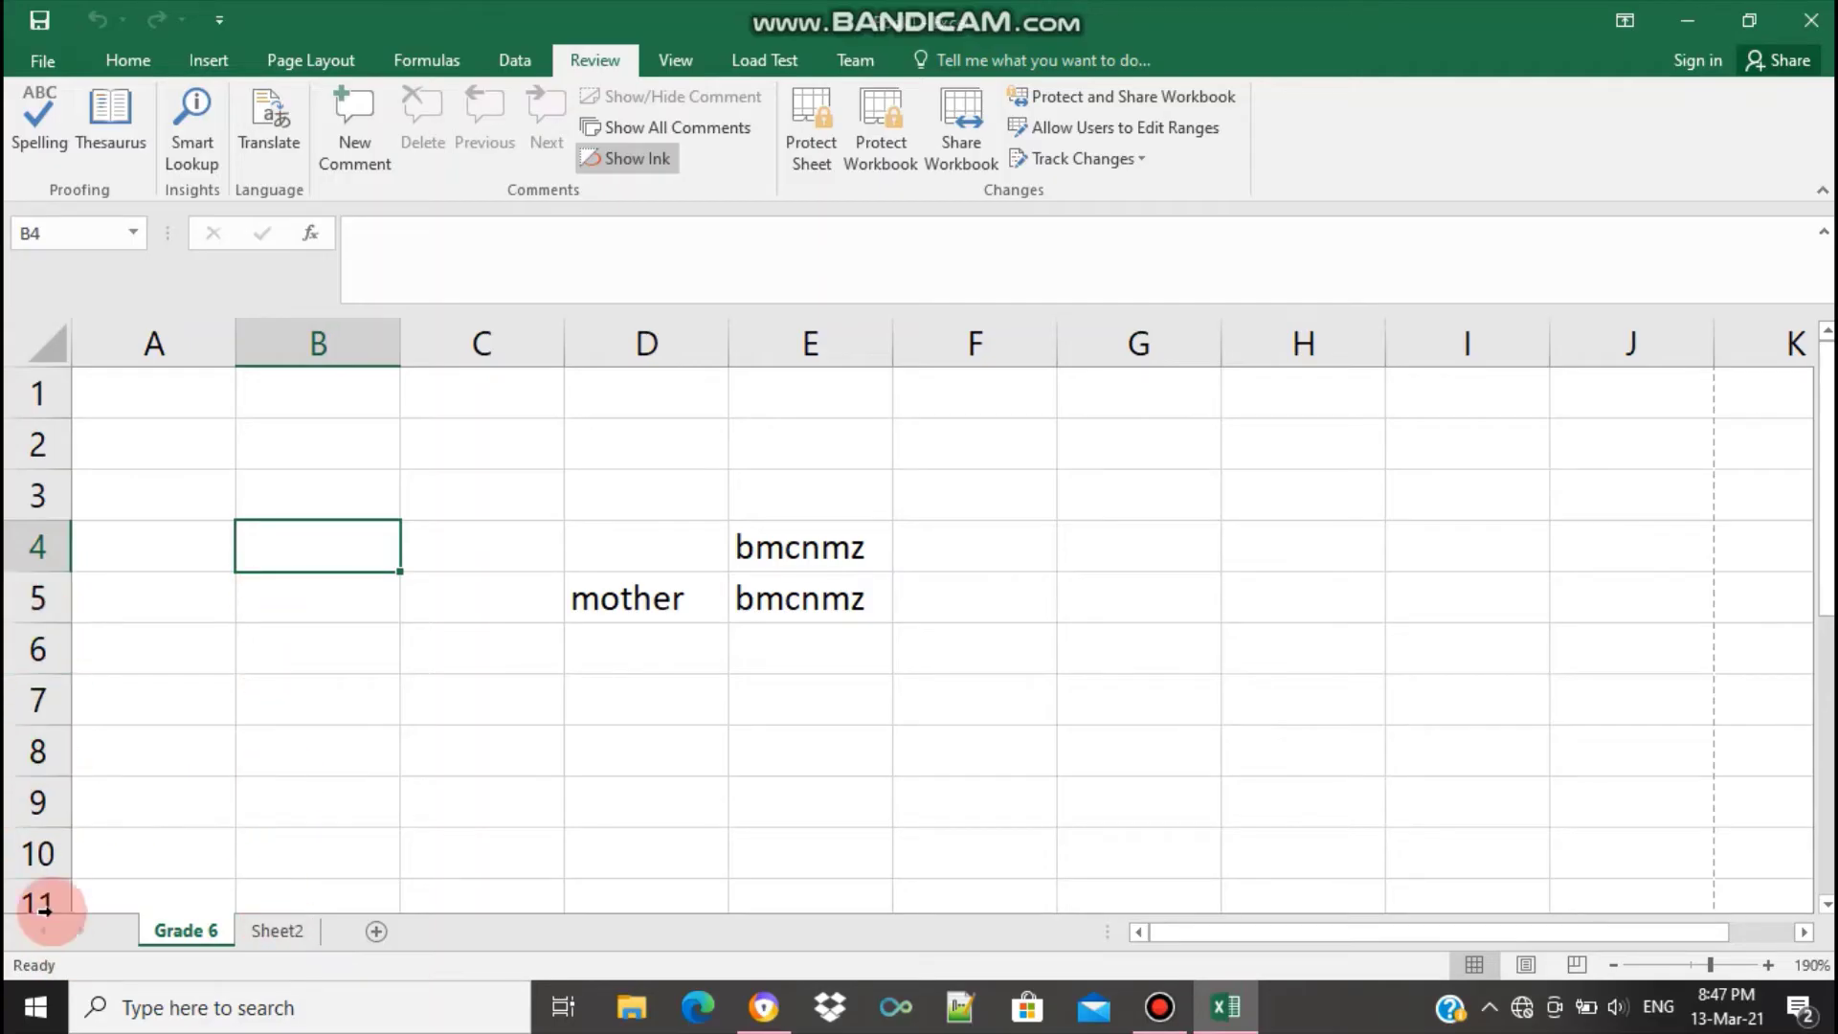
Select rows 8–9, column B, row 7, then cells C4 and B3
{"action": "left_click", "coordinate": [41, 747]}
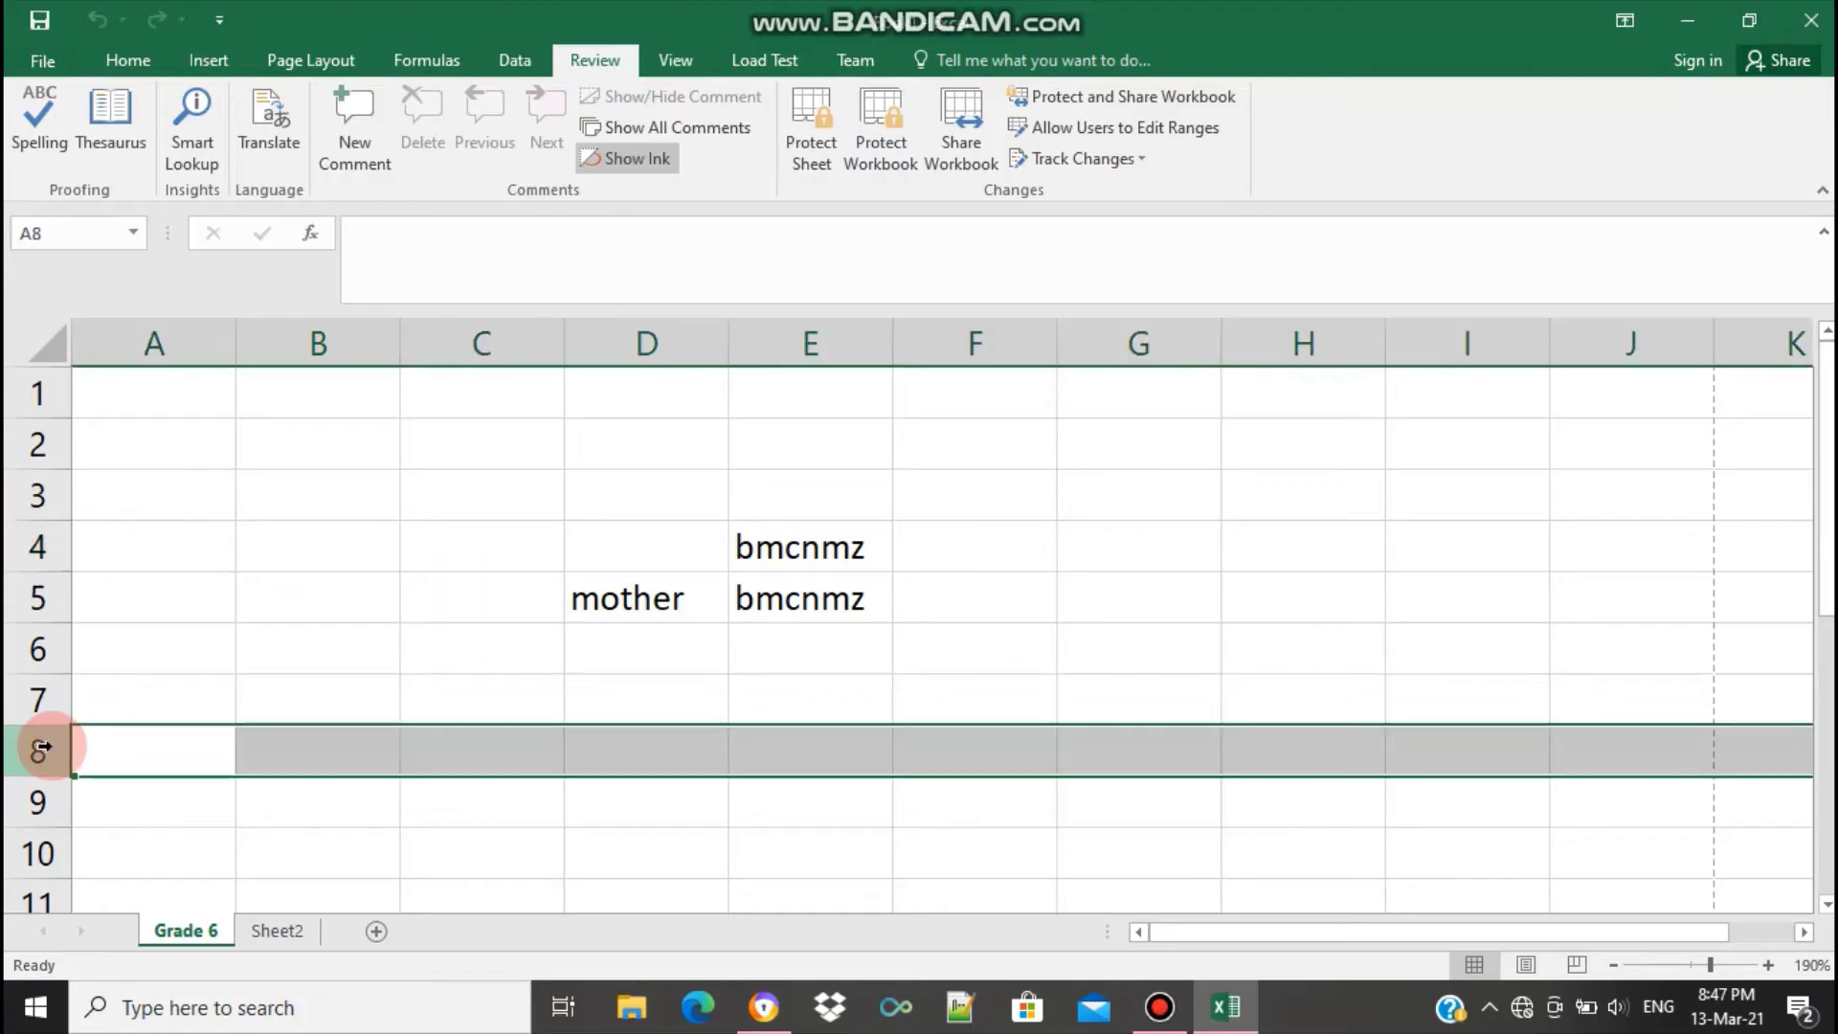
{"action": "left_click_drag", "start_coordinate": [42, 747], "coordinate": [40, 804]}
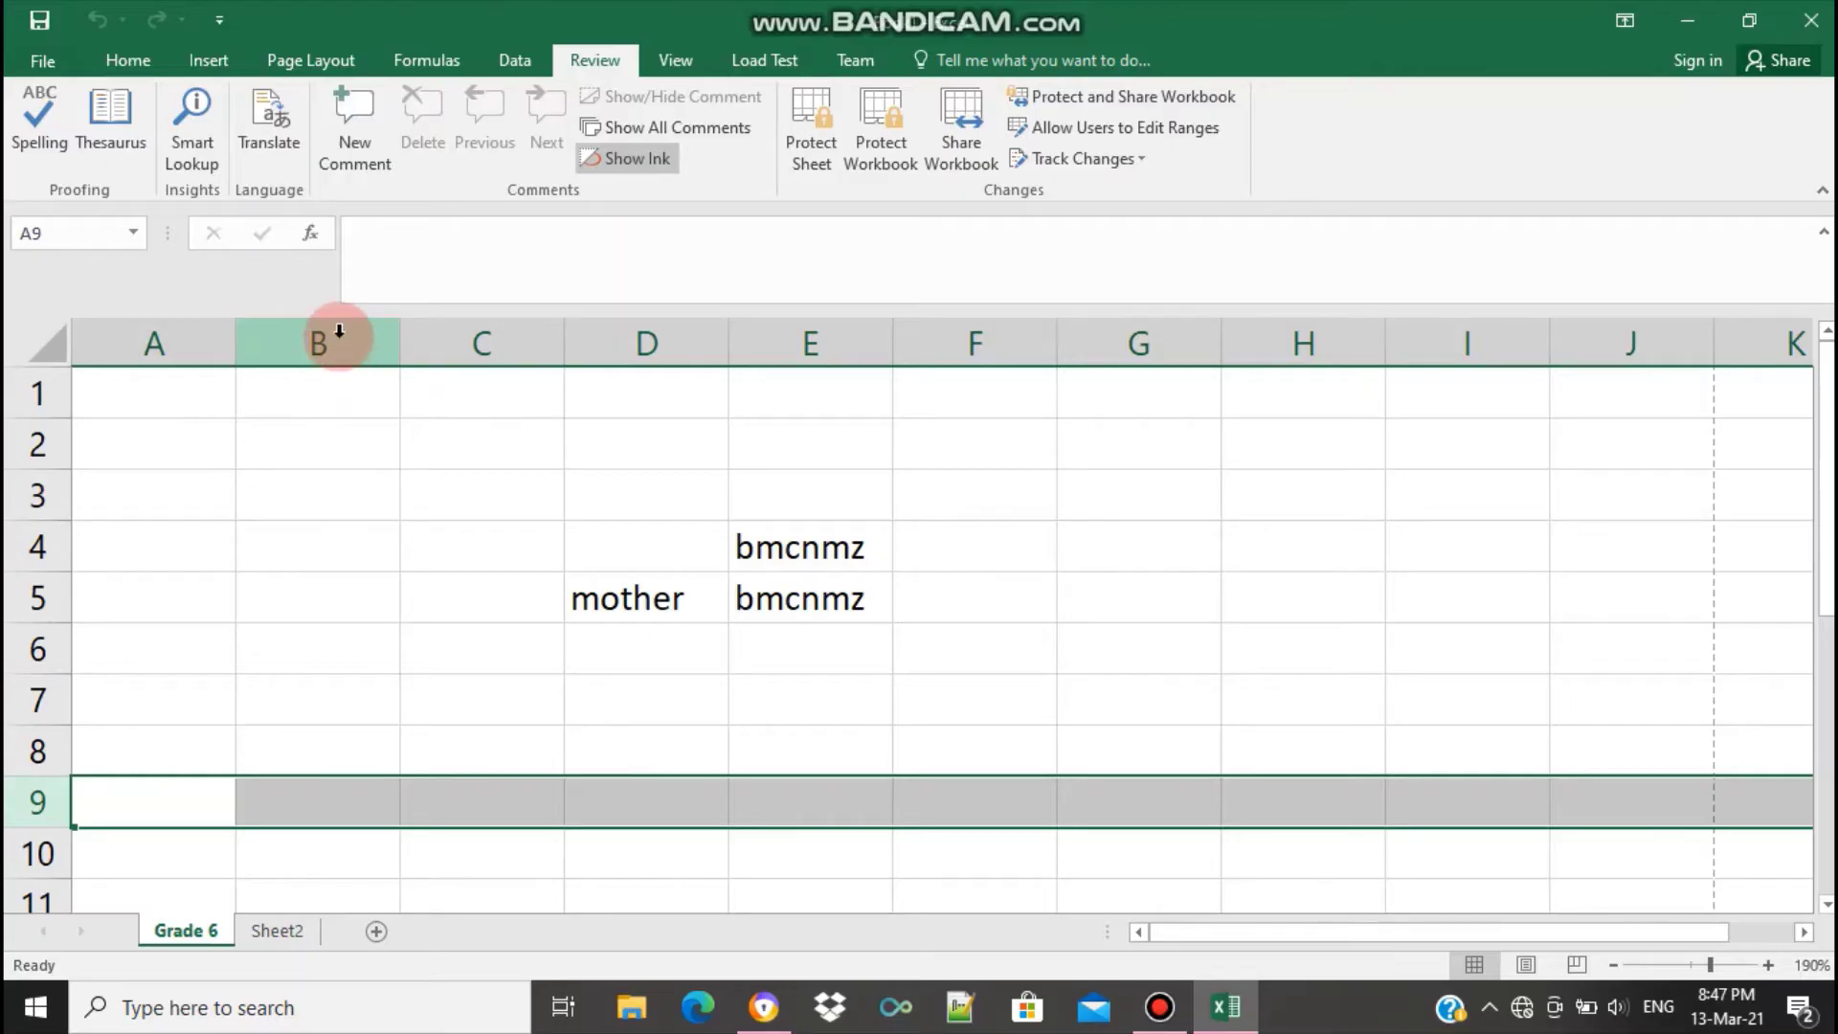
{"action": "left_click", "coordinate": [338, 331]}
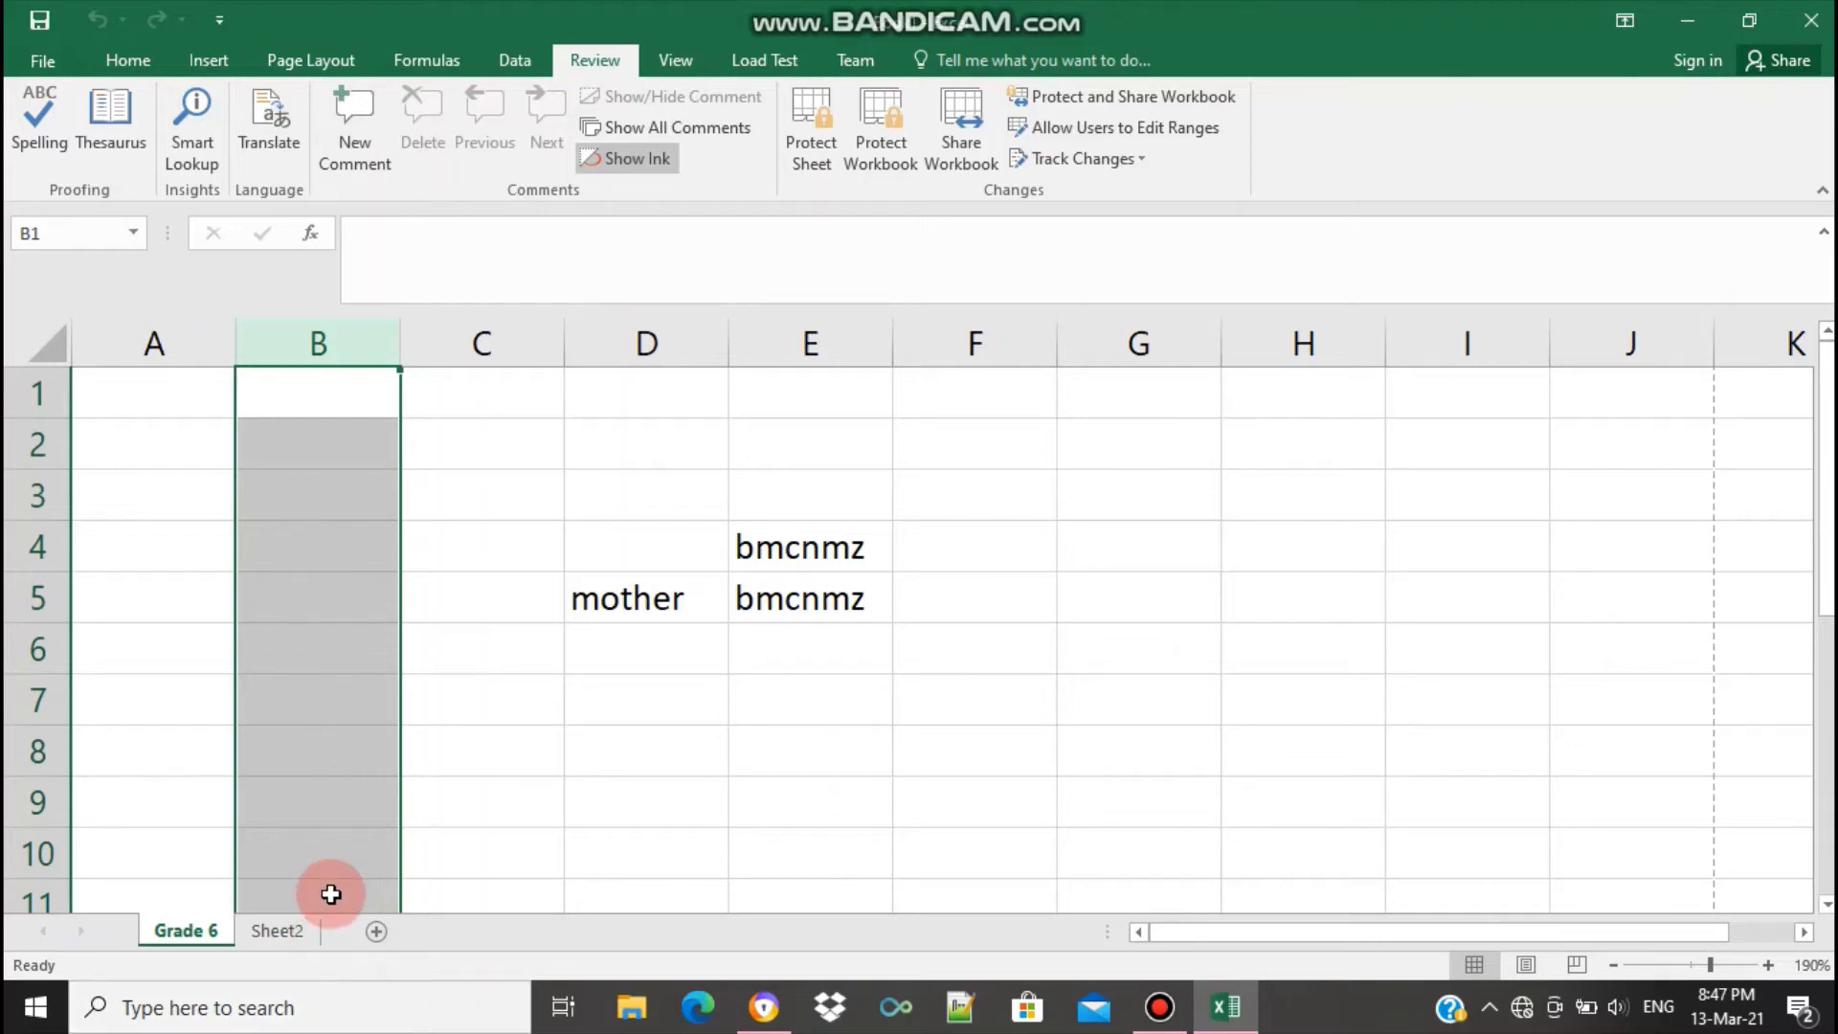
{"action": "left_click", "coordinate": [29, 701]}
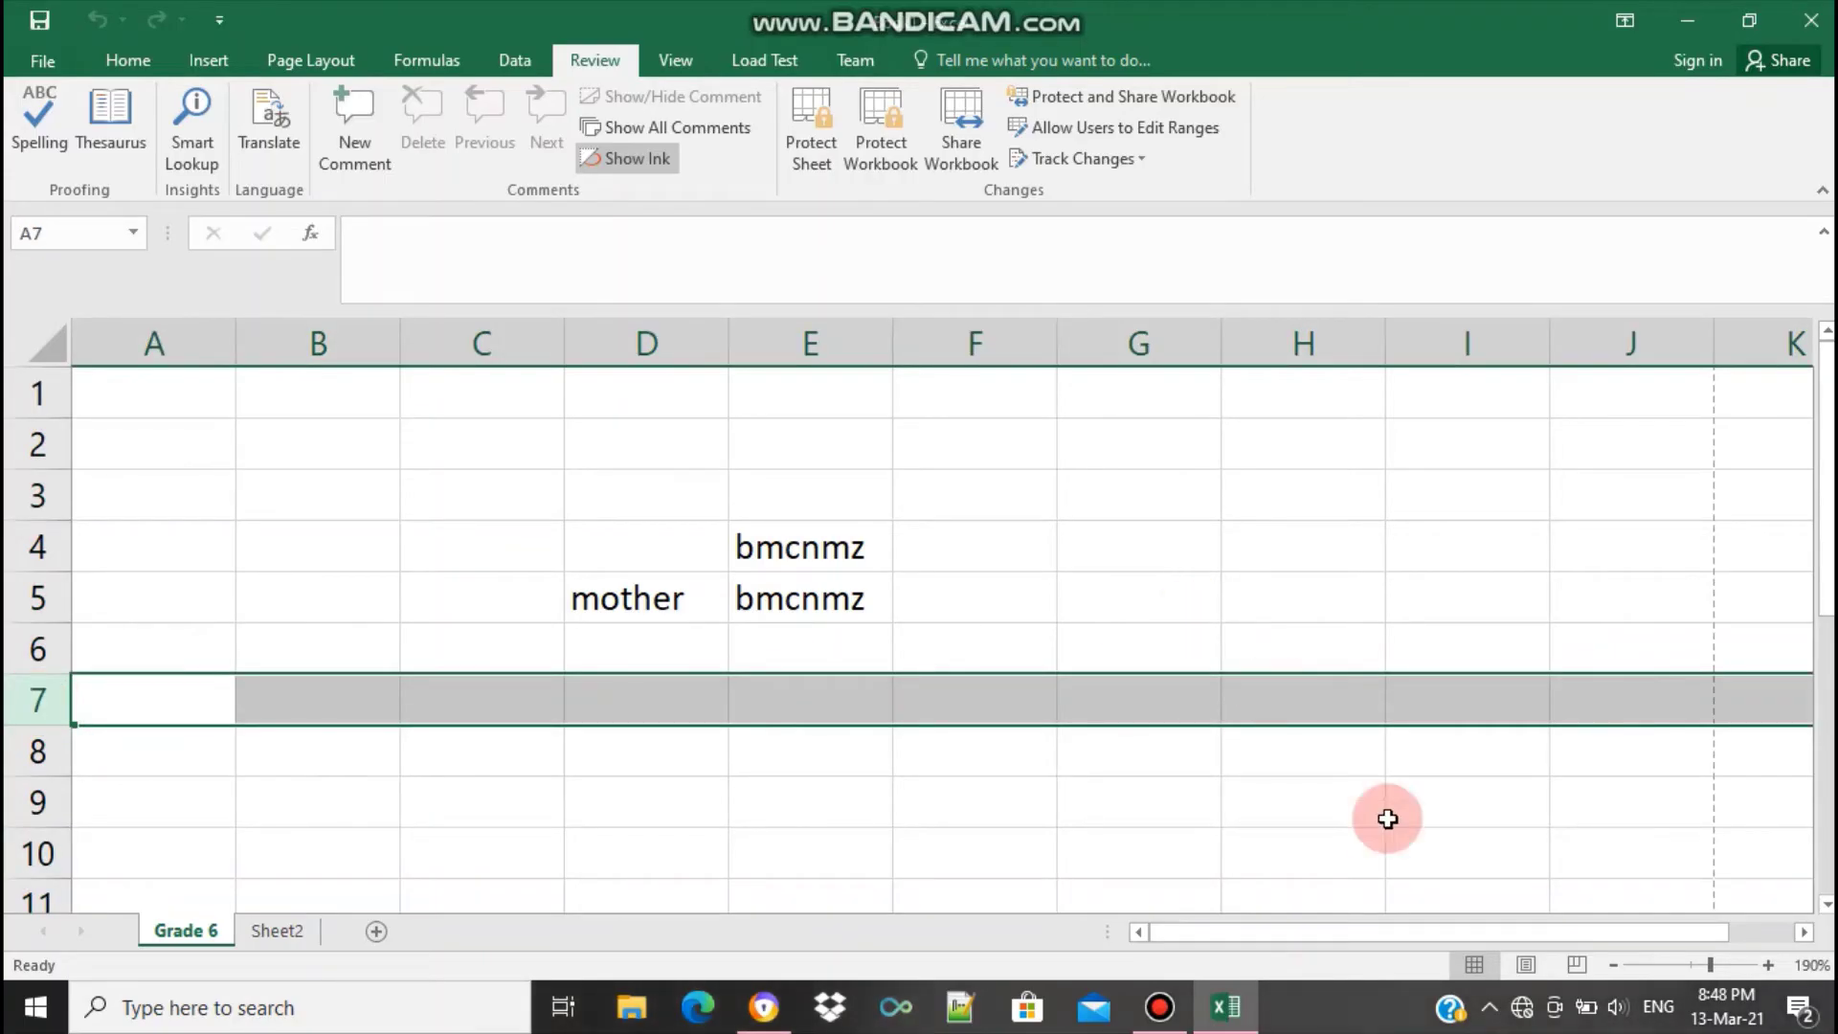
{"action": "left_click", "coordinate": [451, 556]}
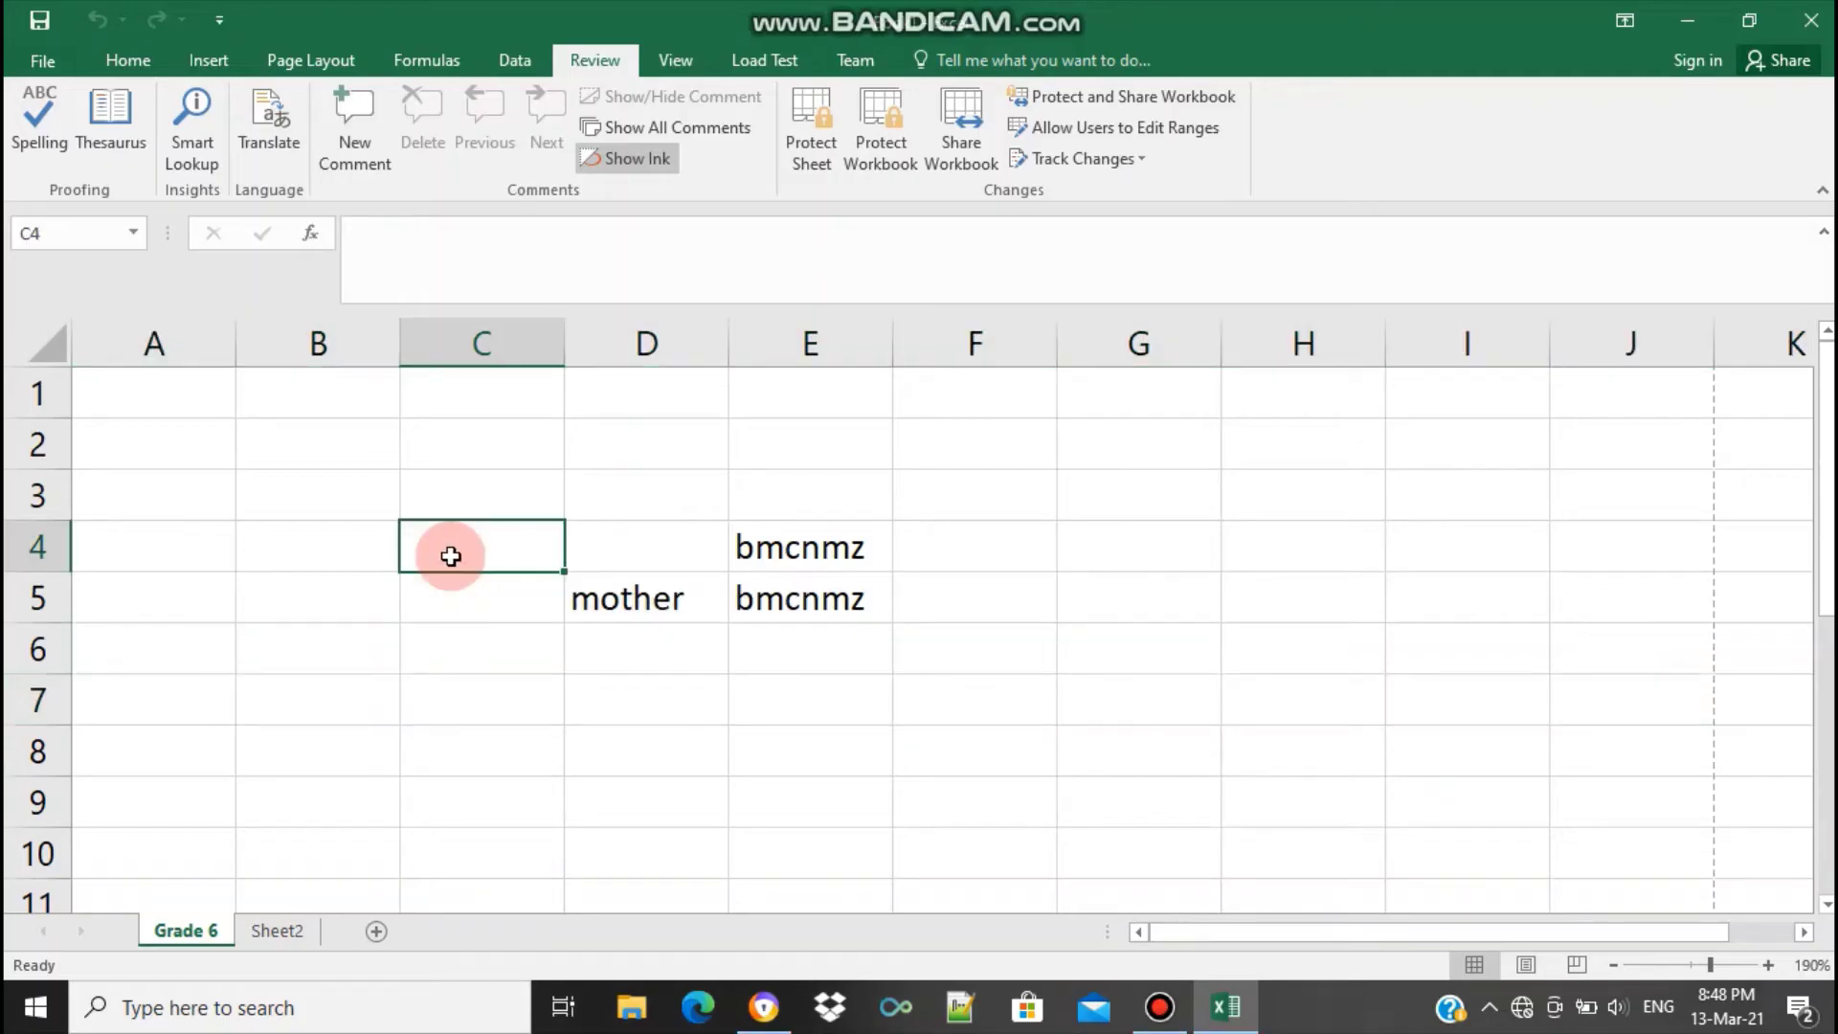
{"action": "left_click", "coordinate": [251, 502]}
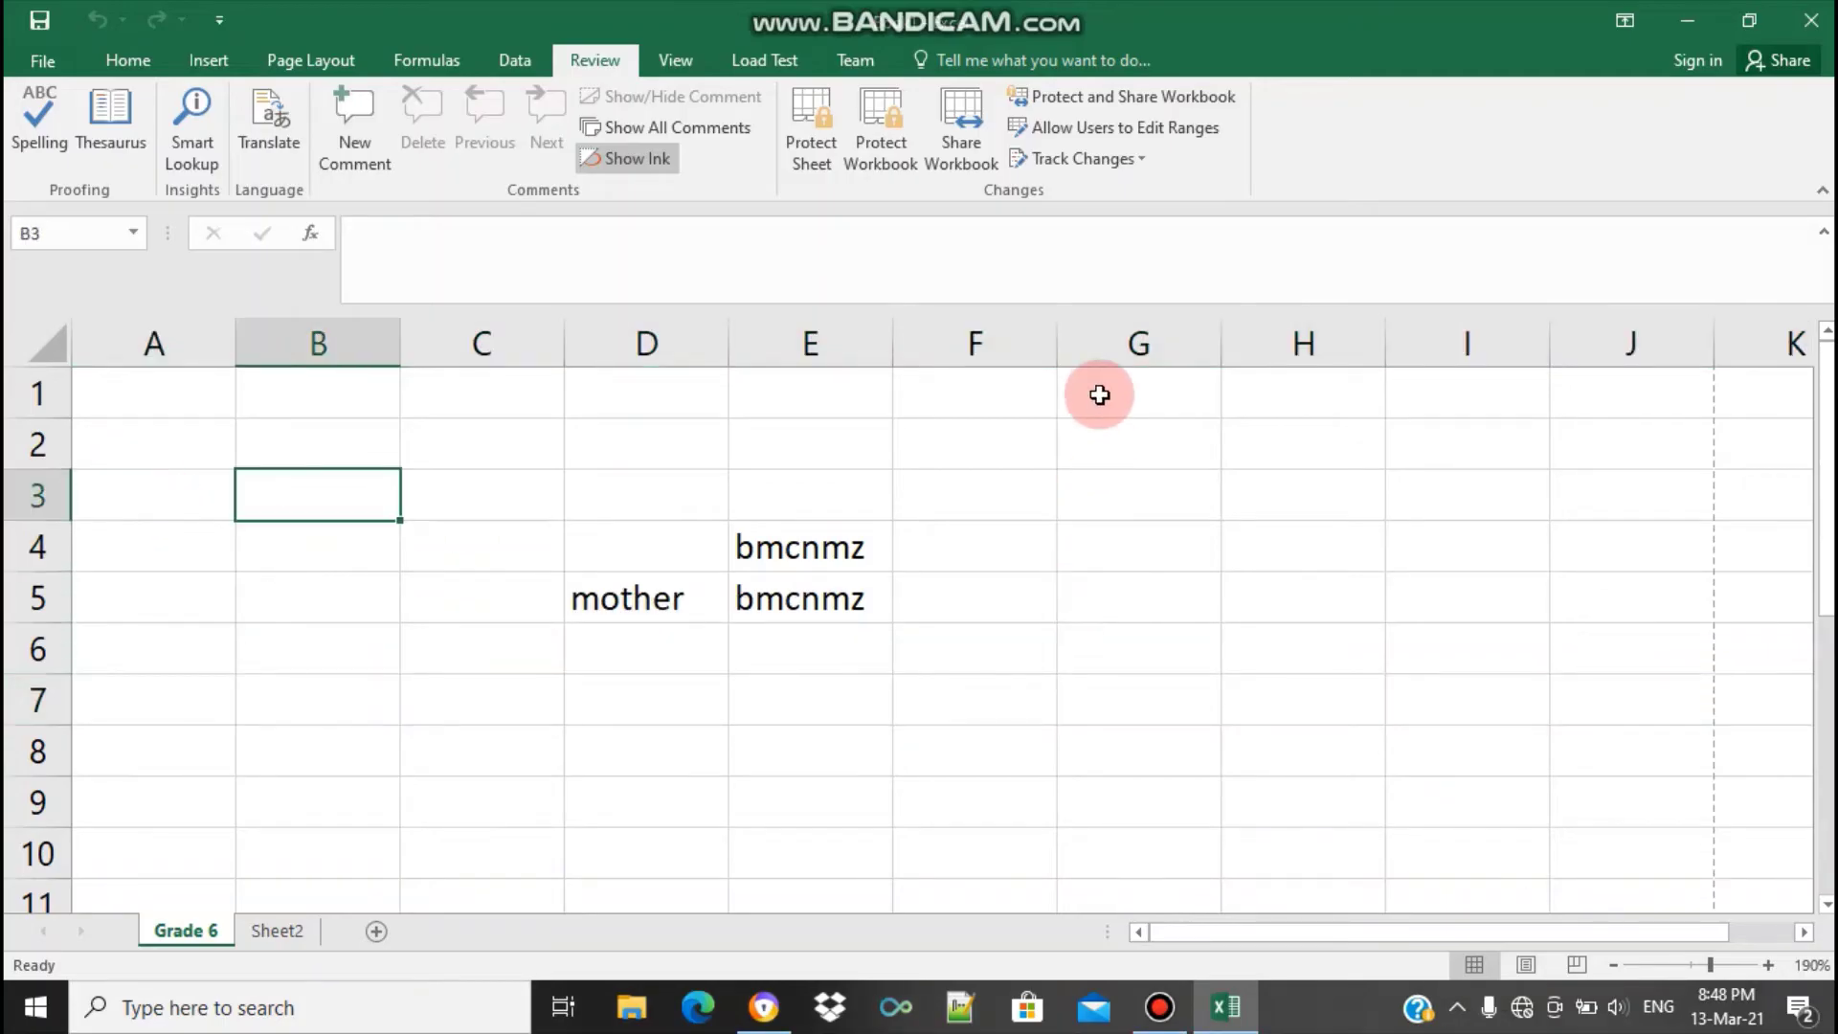
Select G2:H9, leave the formula bar unedited, pick B8, and show the Home formatting commands
{"action": "mouse_move", "coordinate": [1096, 431]}
{"action": "left_mouse_down"}
{"action": "mouse_move", "coordinate": [1324, 795]}
{"action": "mouse_move", "coordinate": [1434, 767]}
{"action": "left_mouse_up"}
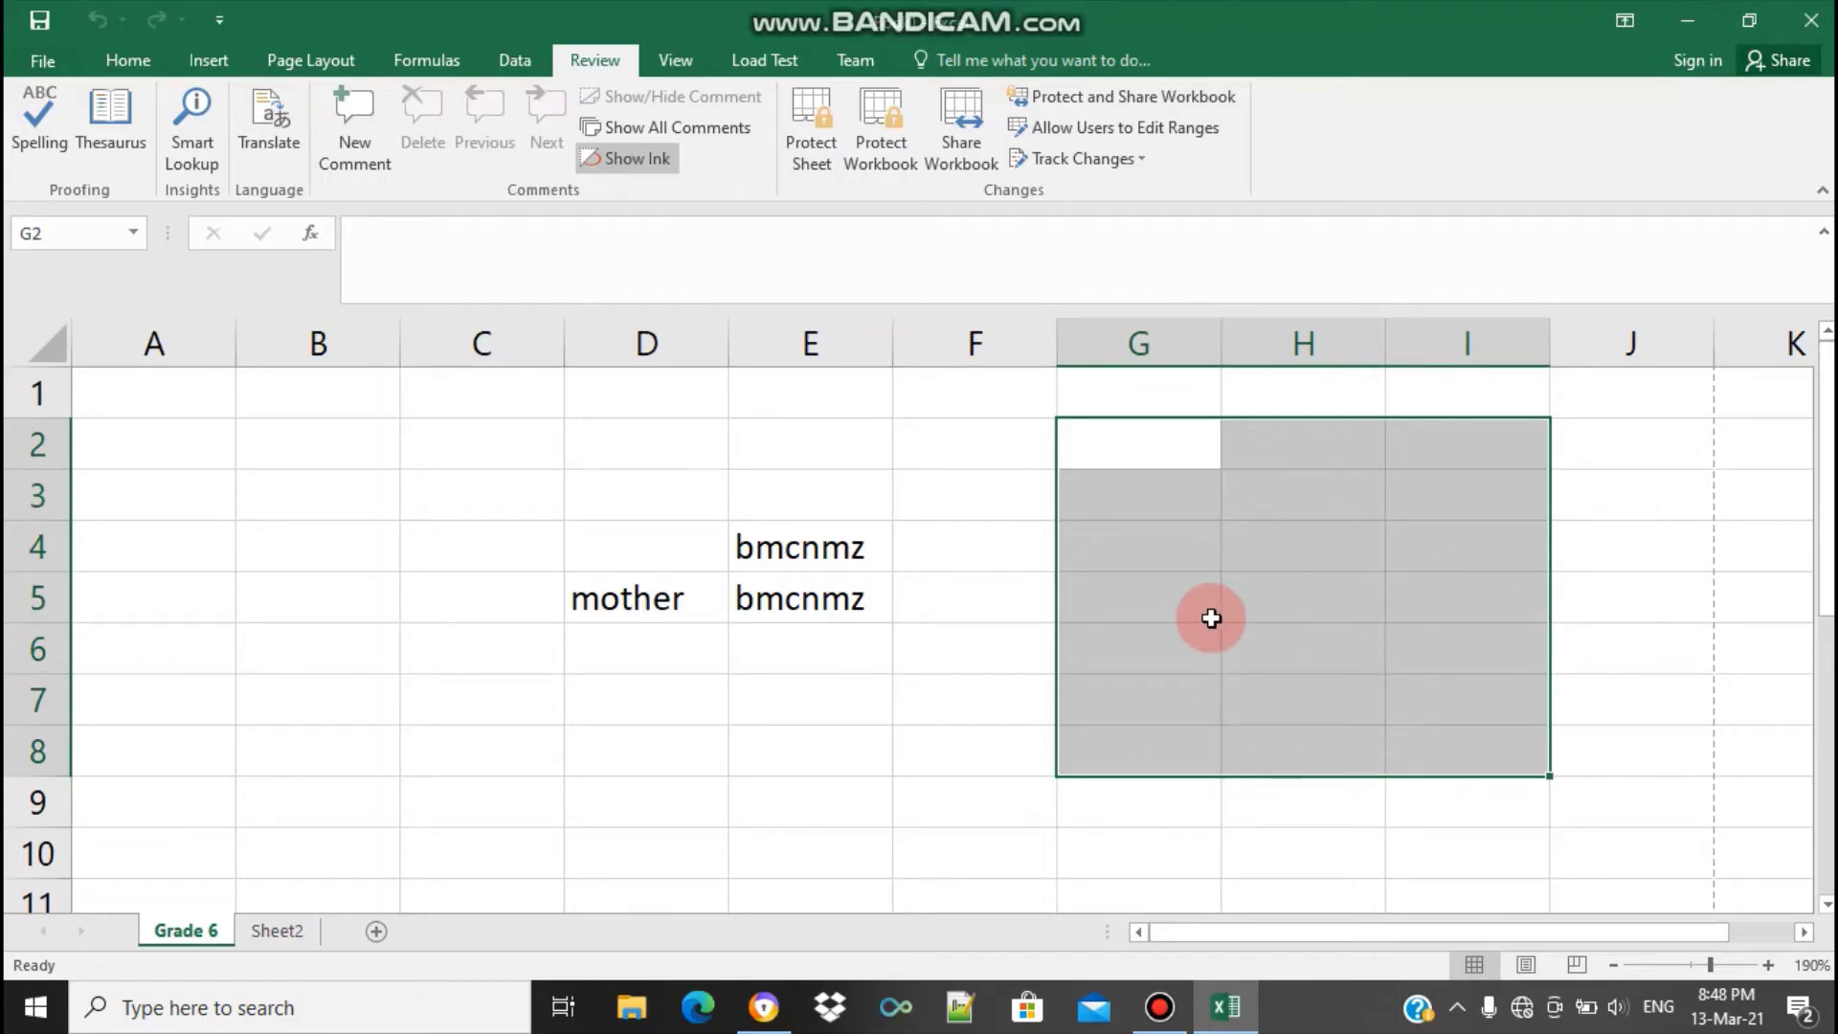
{"action": "left_click", "coordinate": [689, 742]}
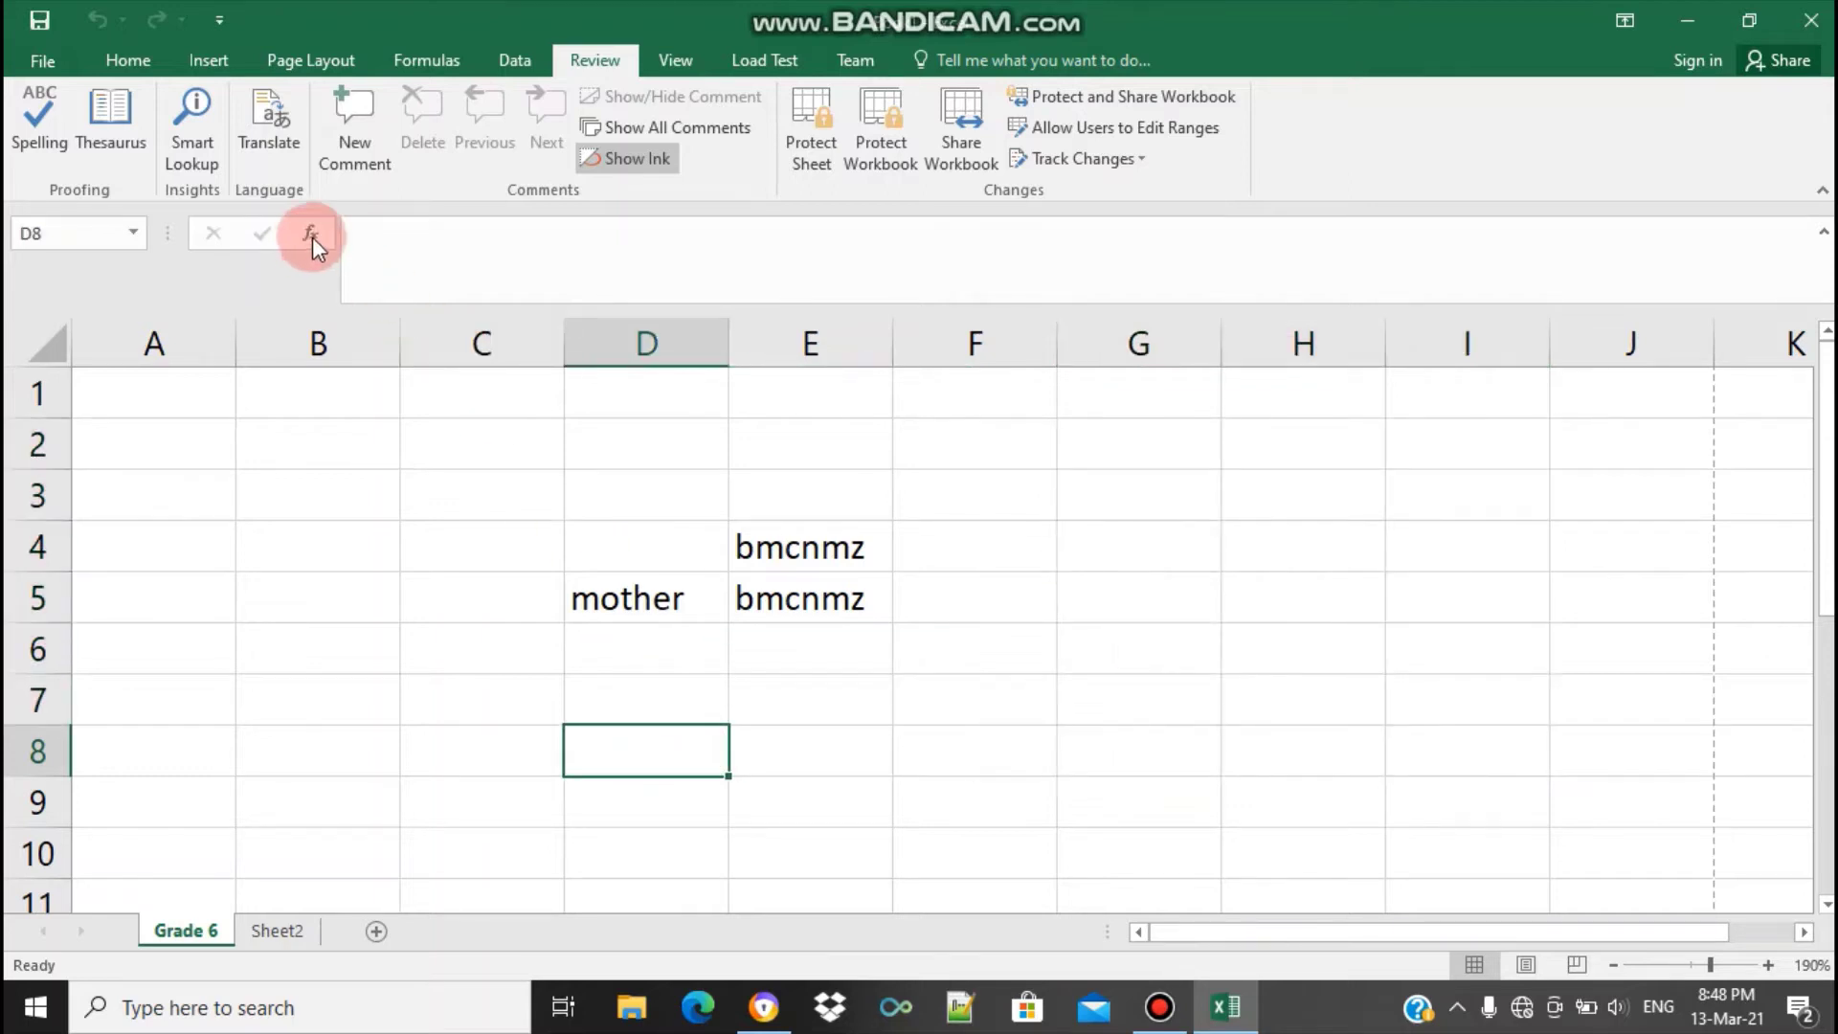
{"action": "left_click", "coordinate": [400, 247]}
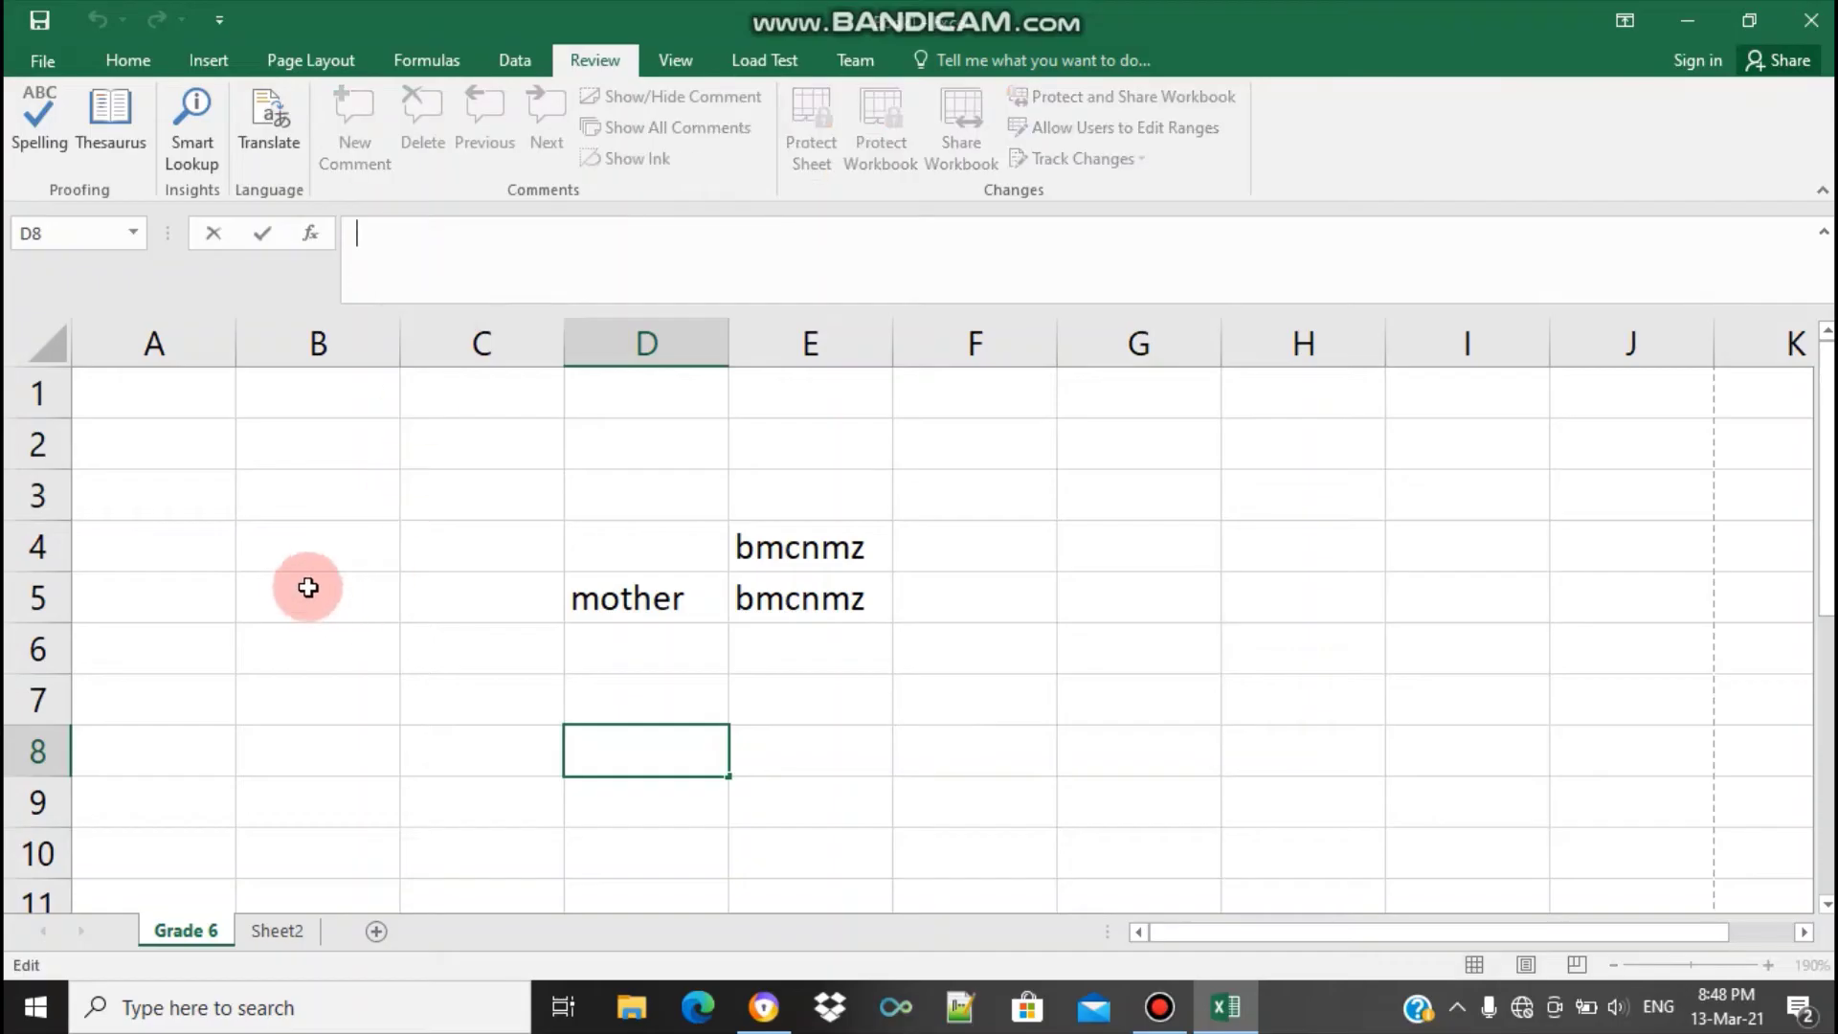
{"action": "left_click", "coordinate": [303, 577]}
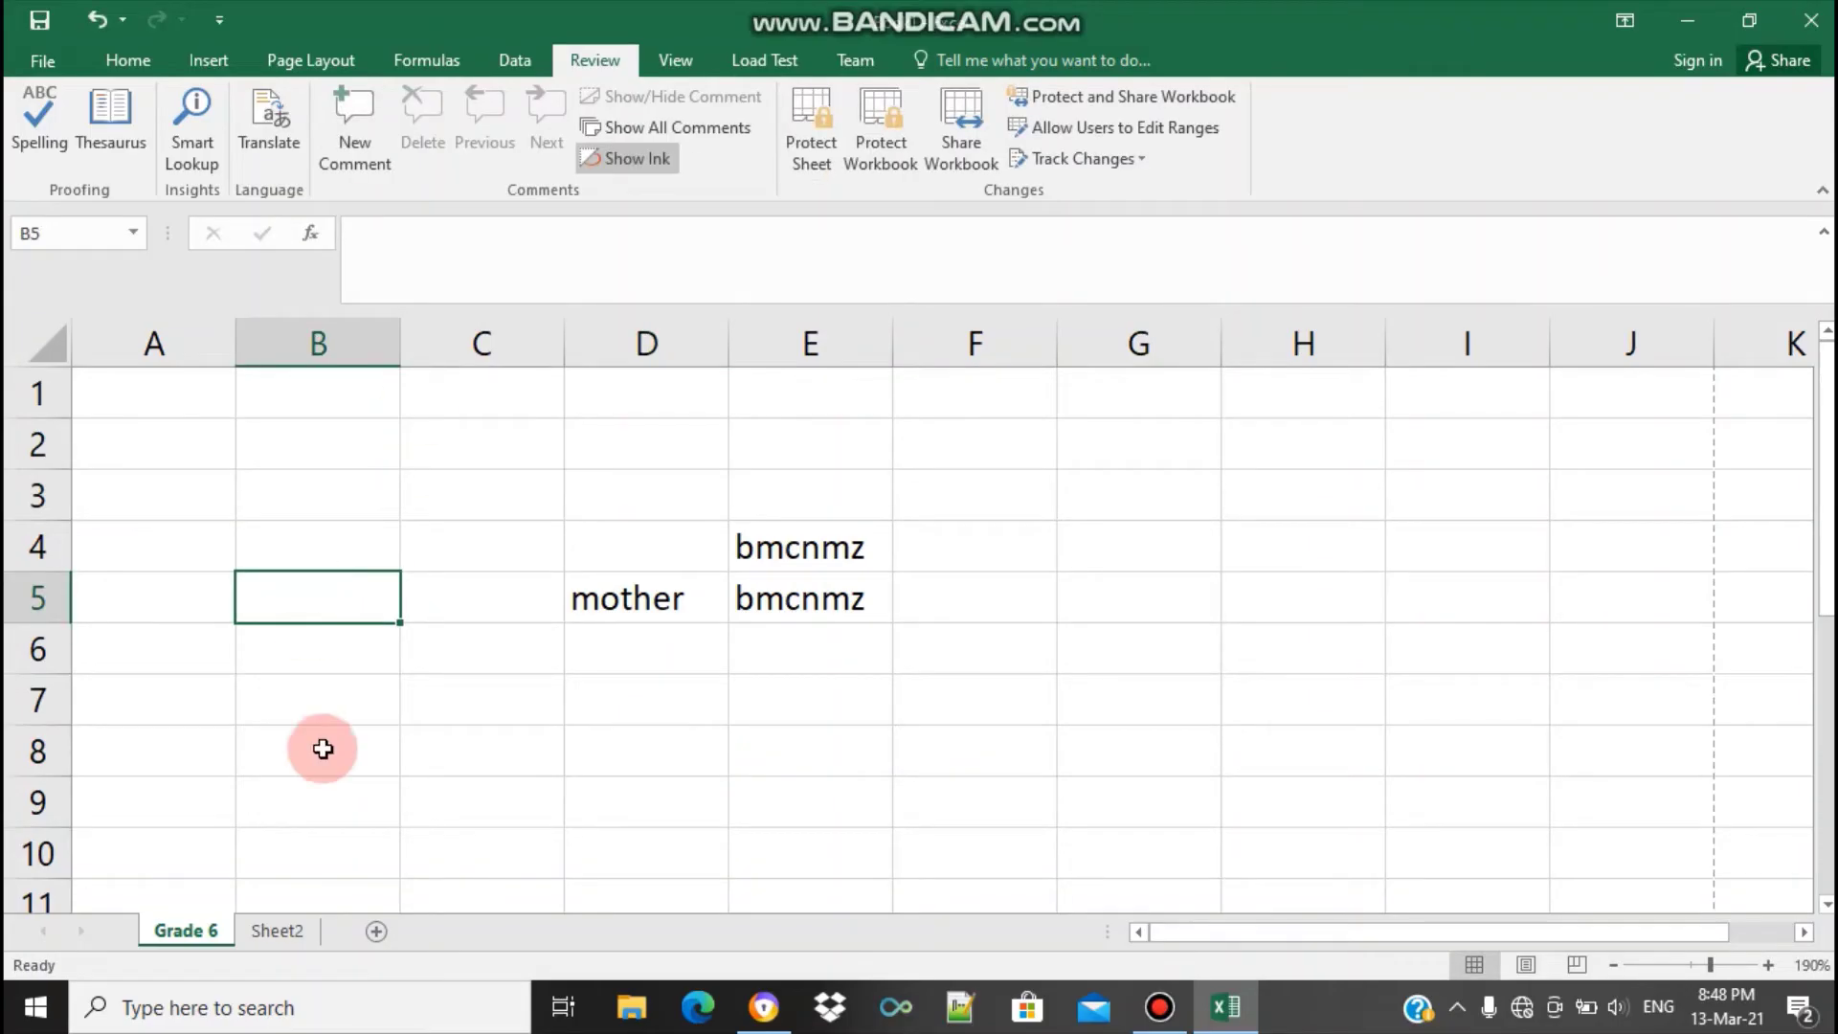
{"action": "left_click", "coordinate": [322, 752]}
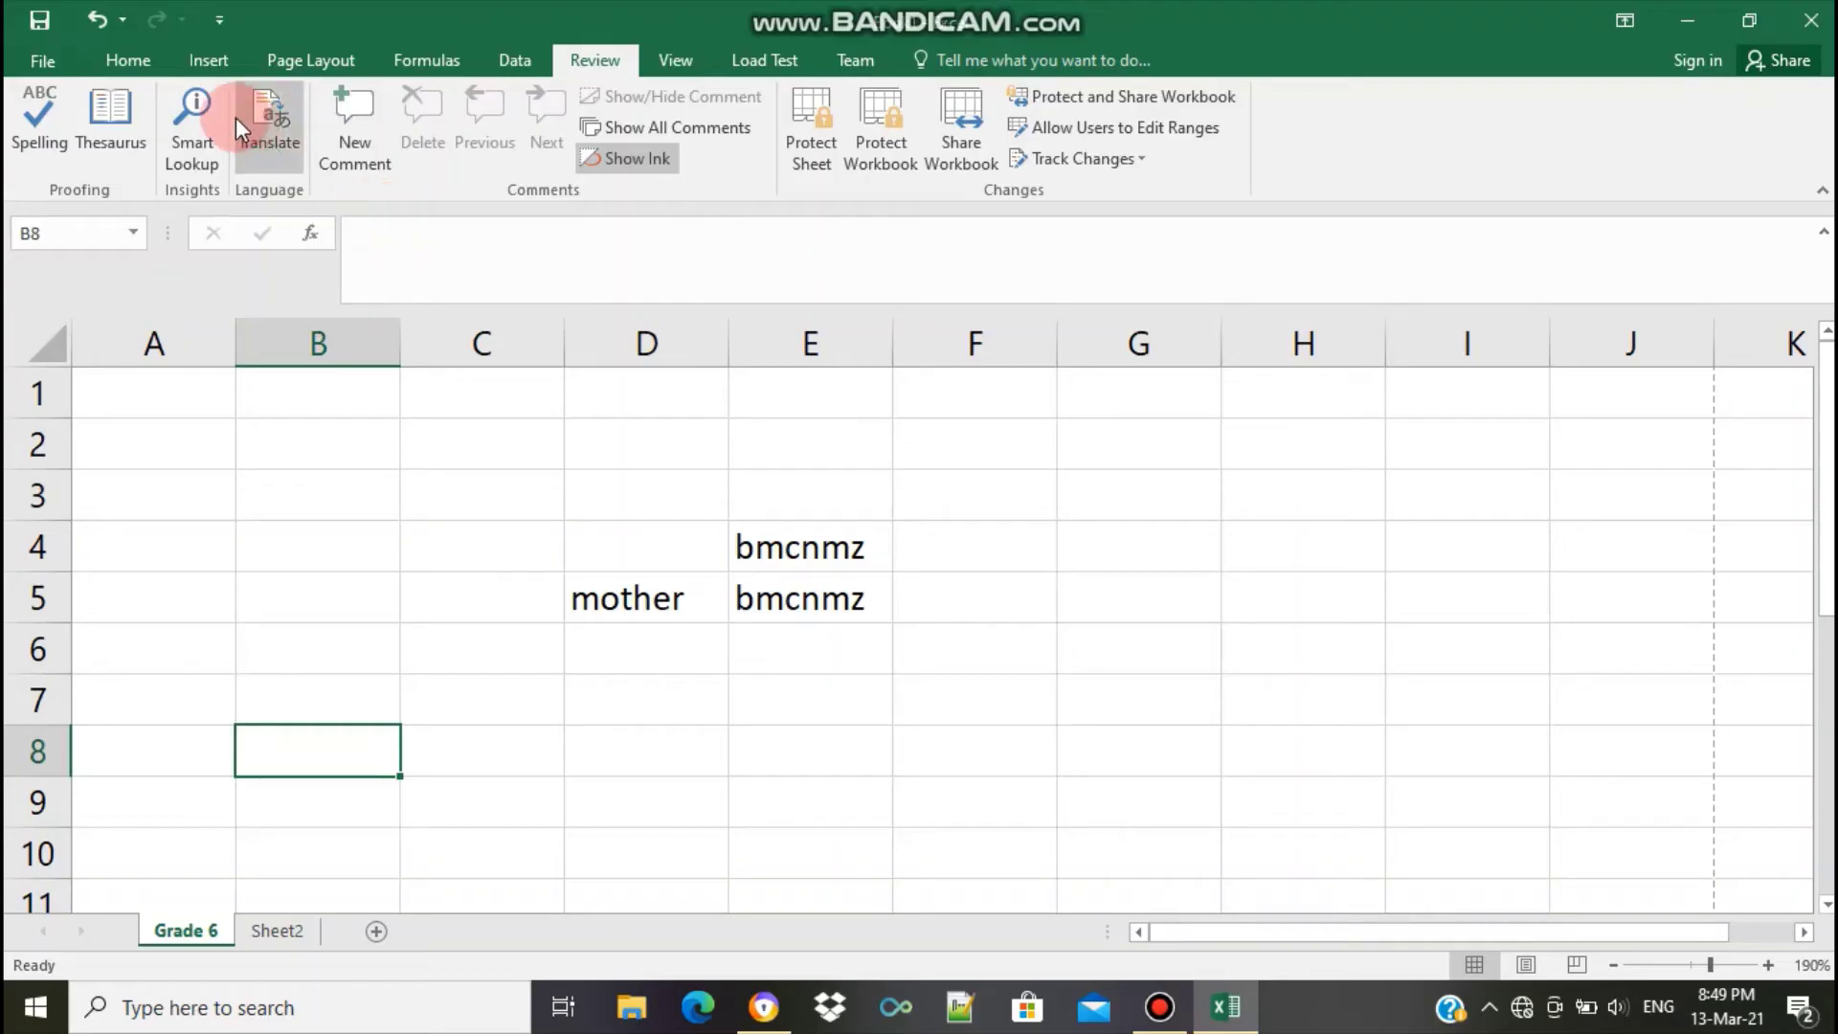
{"action": "left_click", "coordinate": [141, 59]}
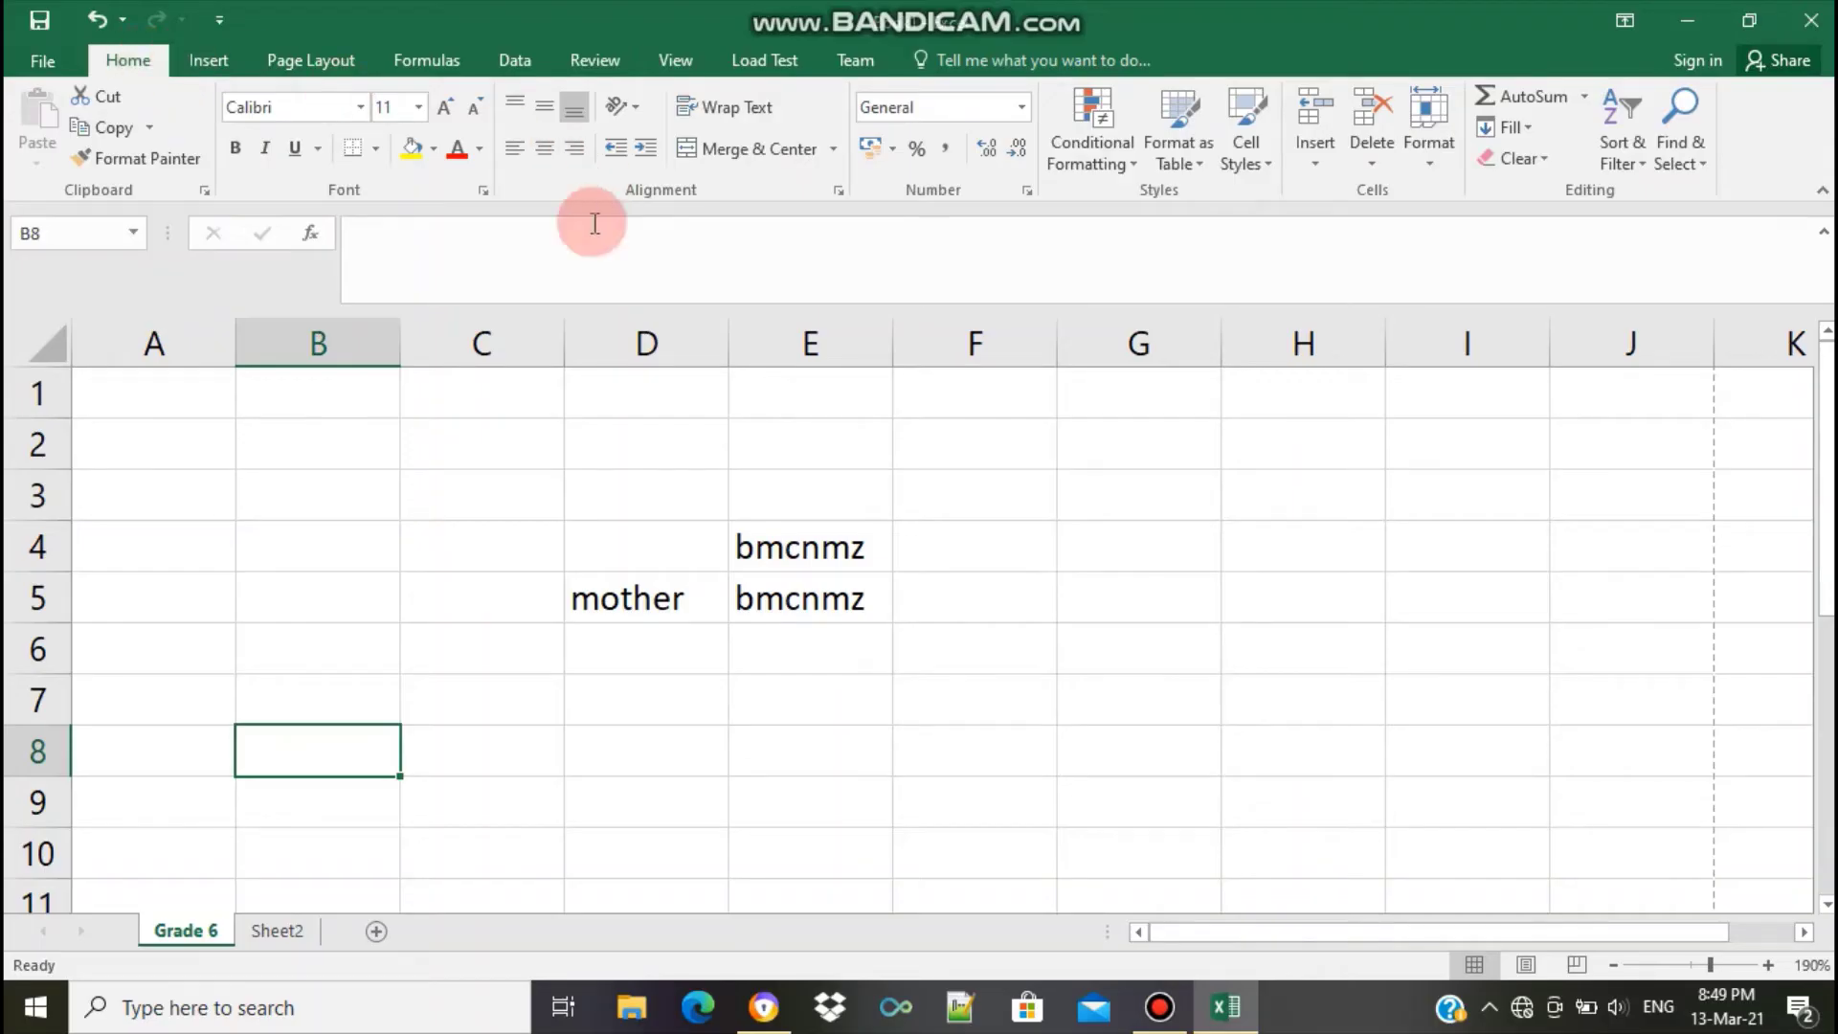
Select cell D5 containing 'mother'
{"action": "left_click", "coordinate": [464, 474]}
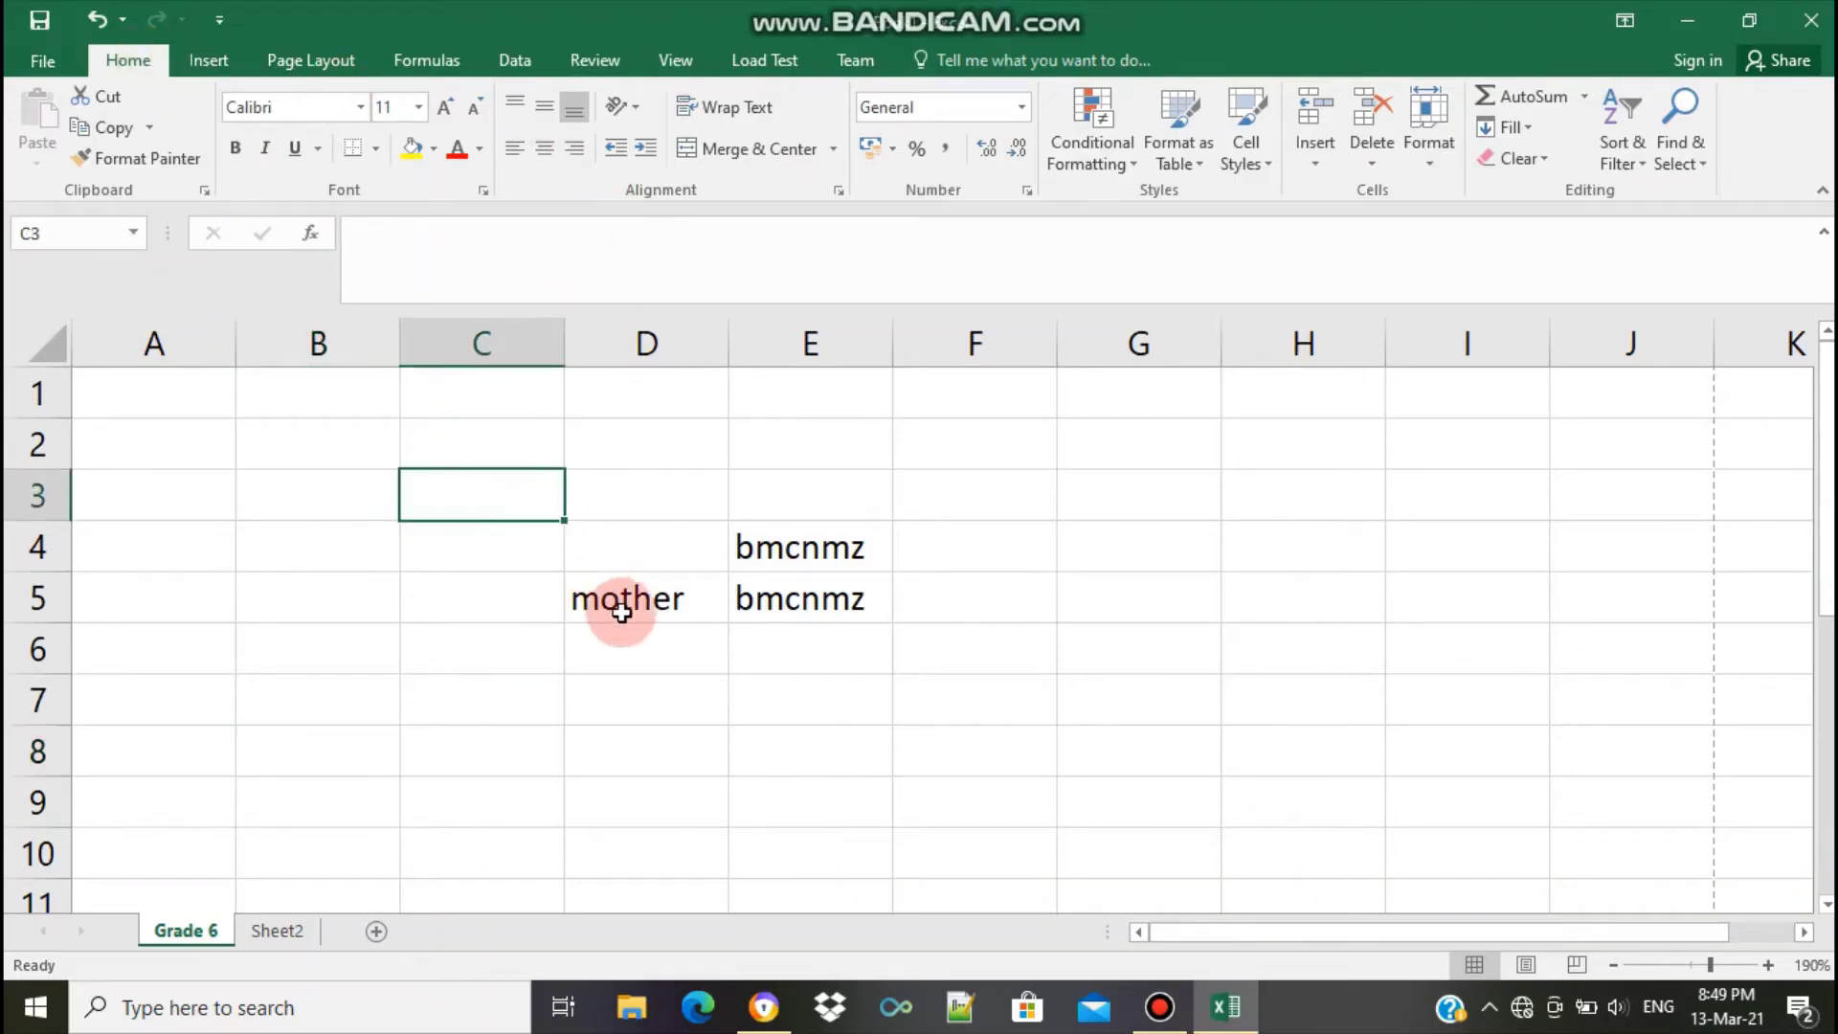
{"action": "left_click_drag", "start_coordinate": [602, 590], "coordinate": [759, 576]}
{"action": "left_click", "coordinate": [759, 578]}
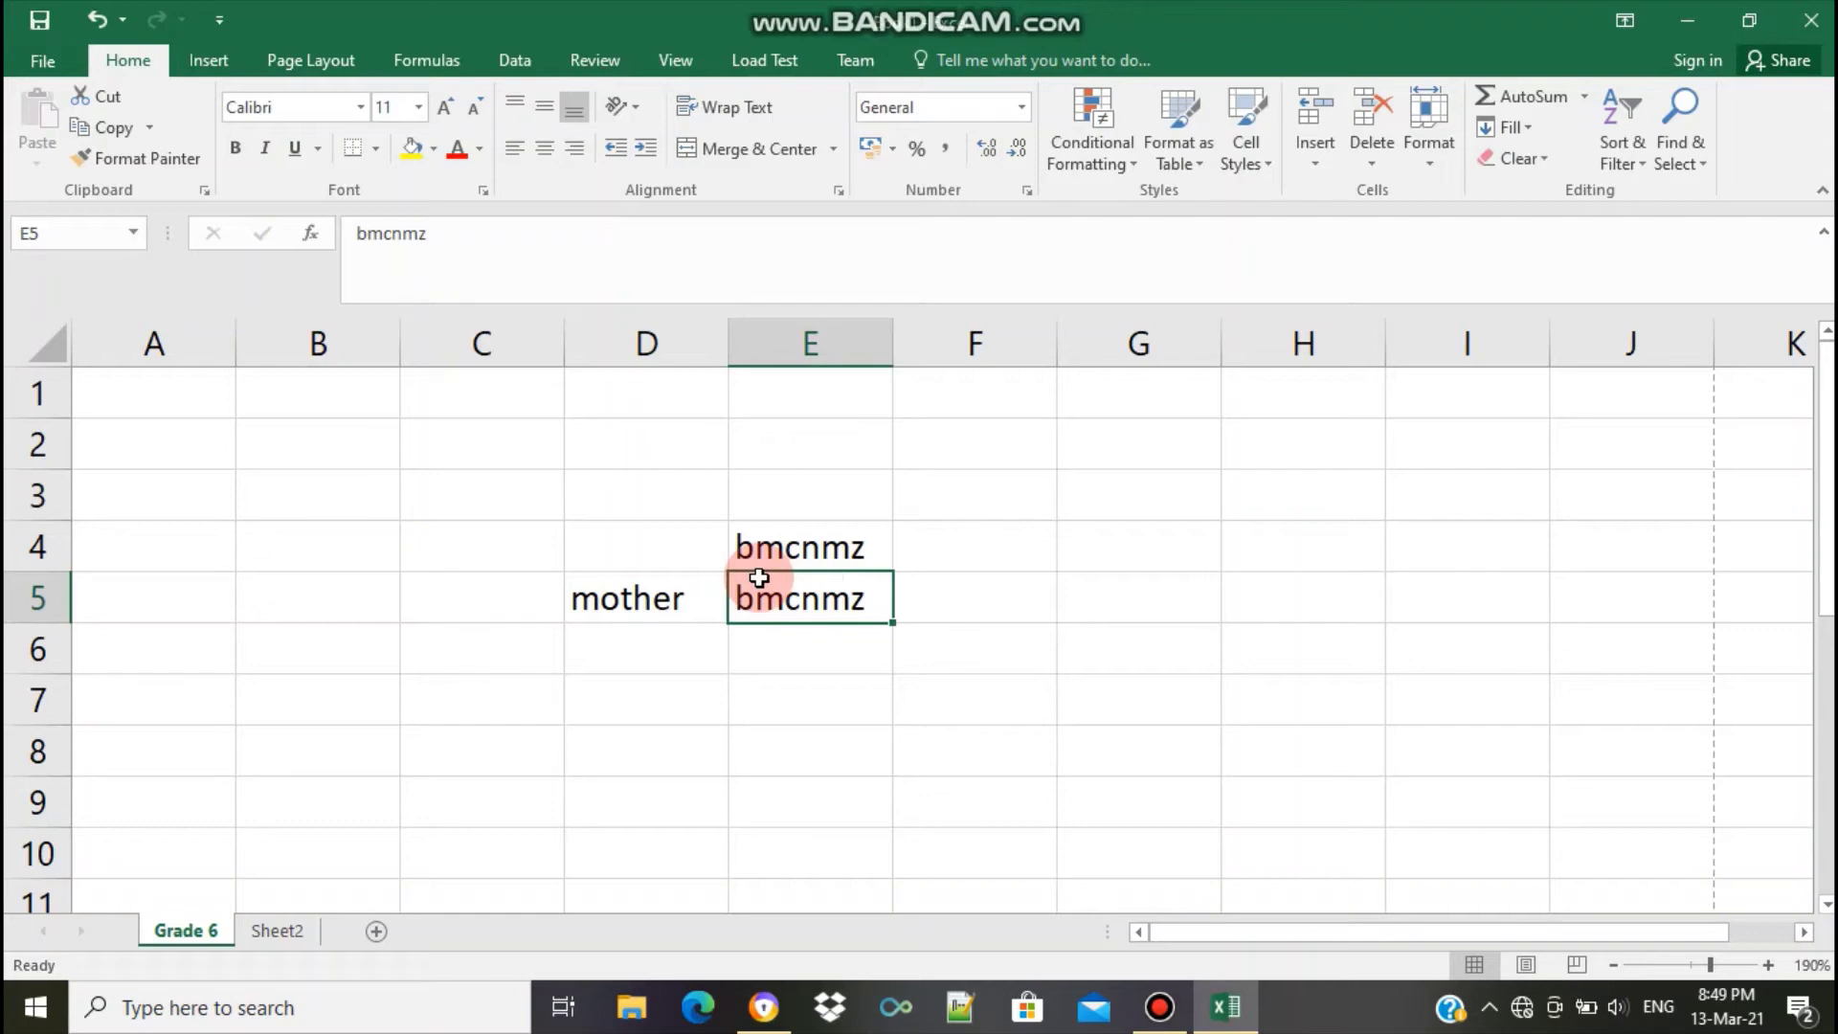
{"action": "left_click", "coordinate": [655, 615]}
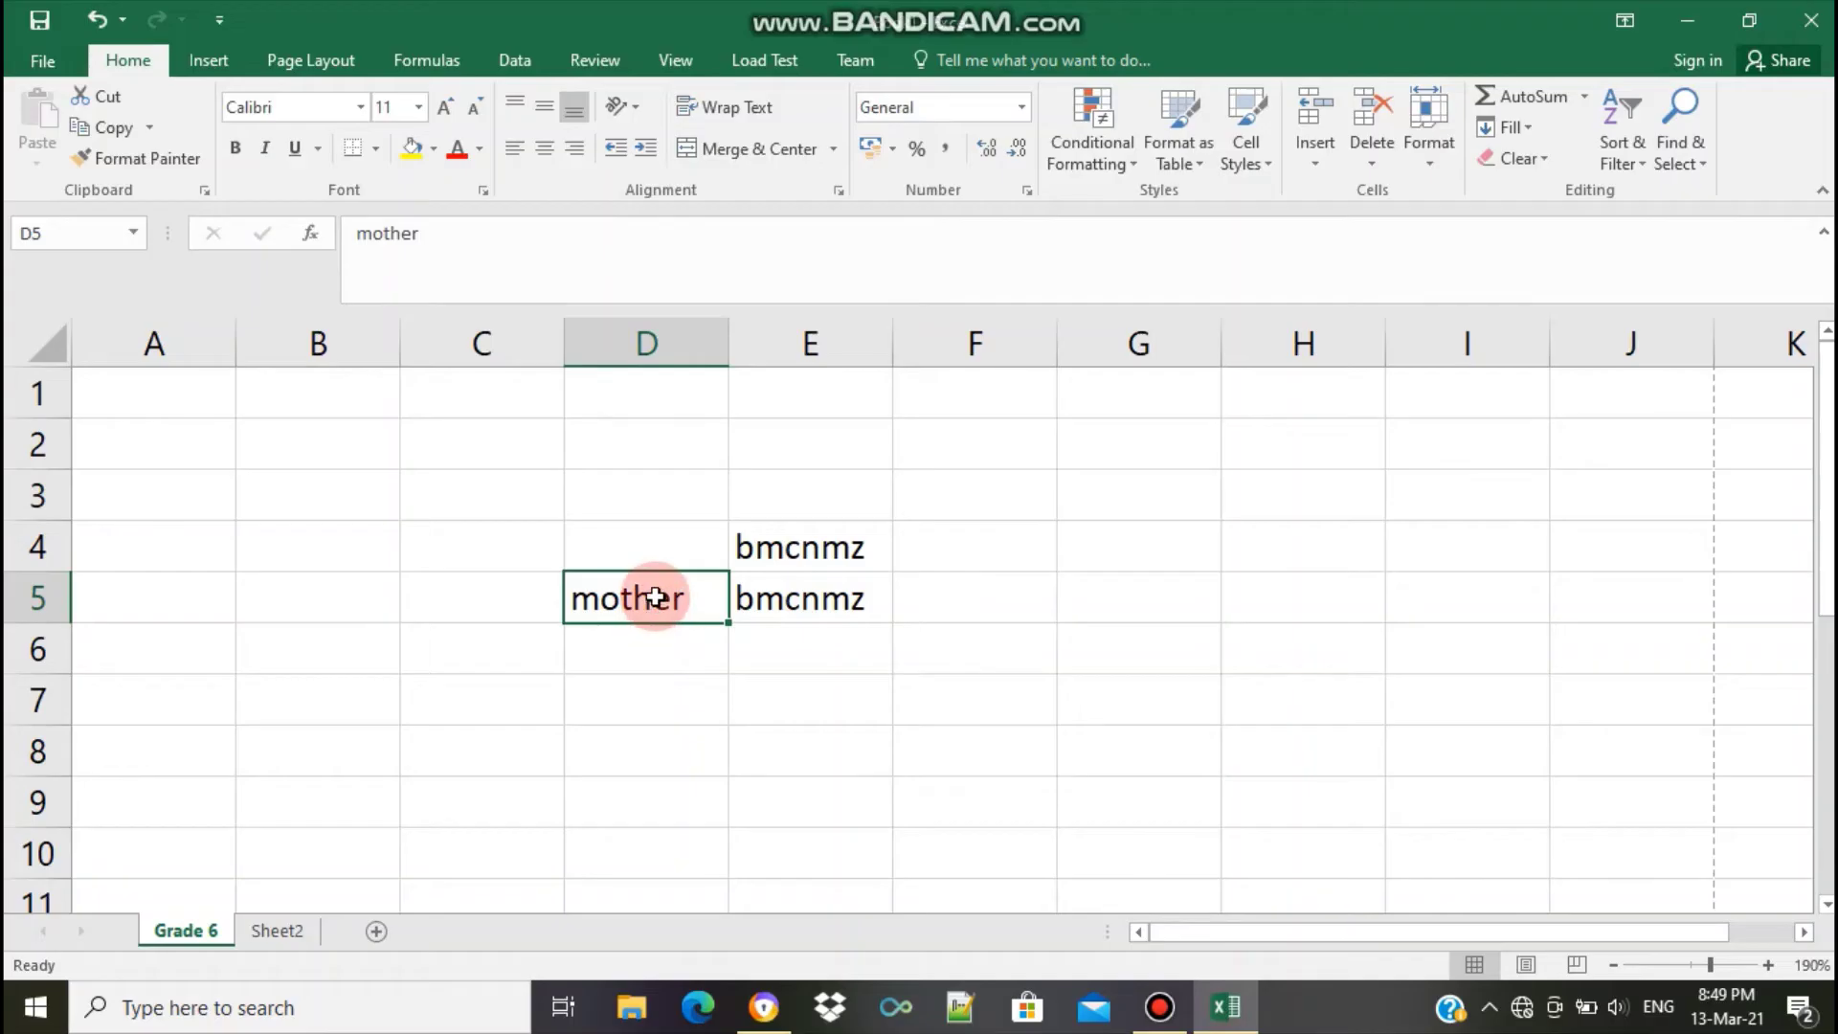
{"action": "left_click", "coordinate": [686, 661]}
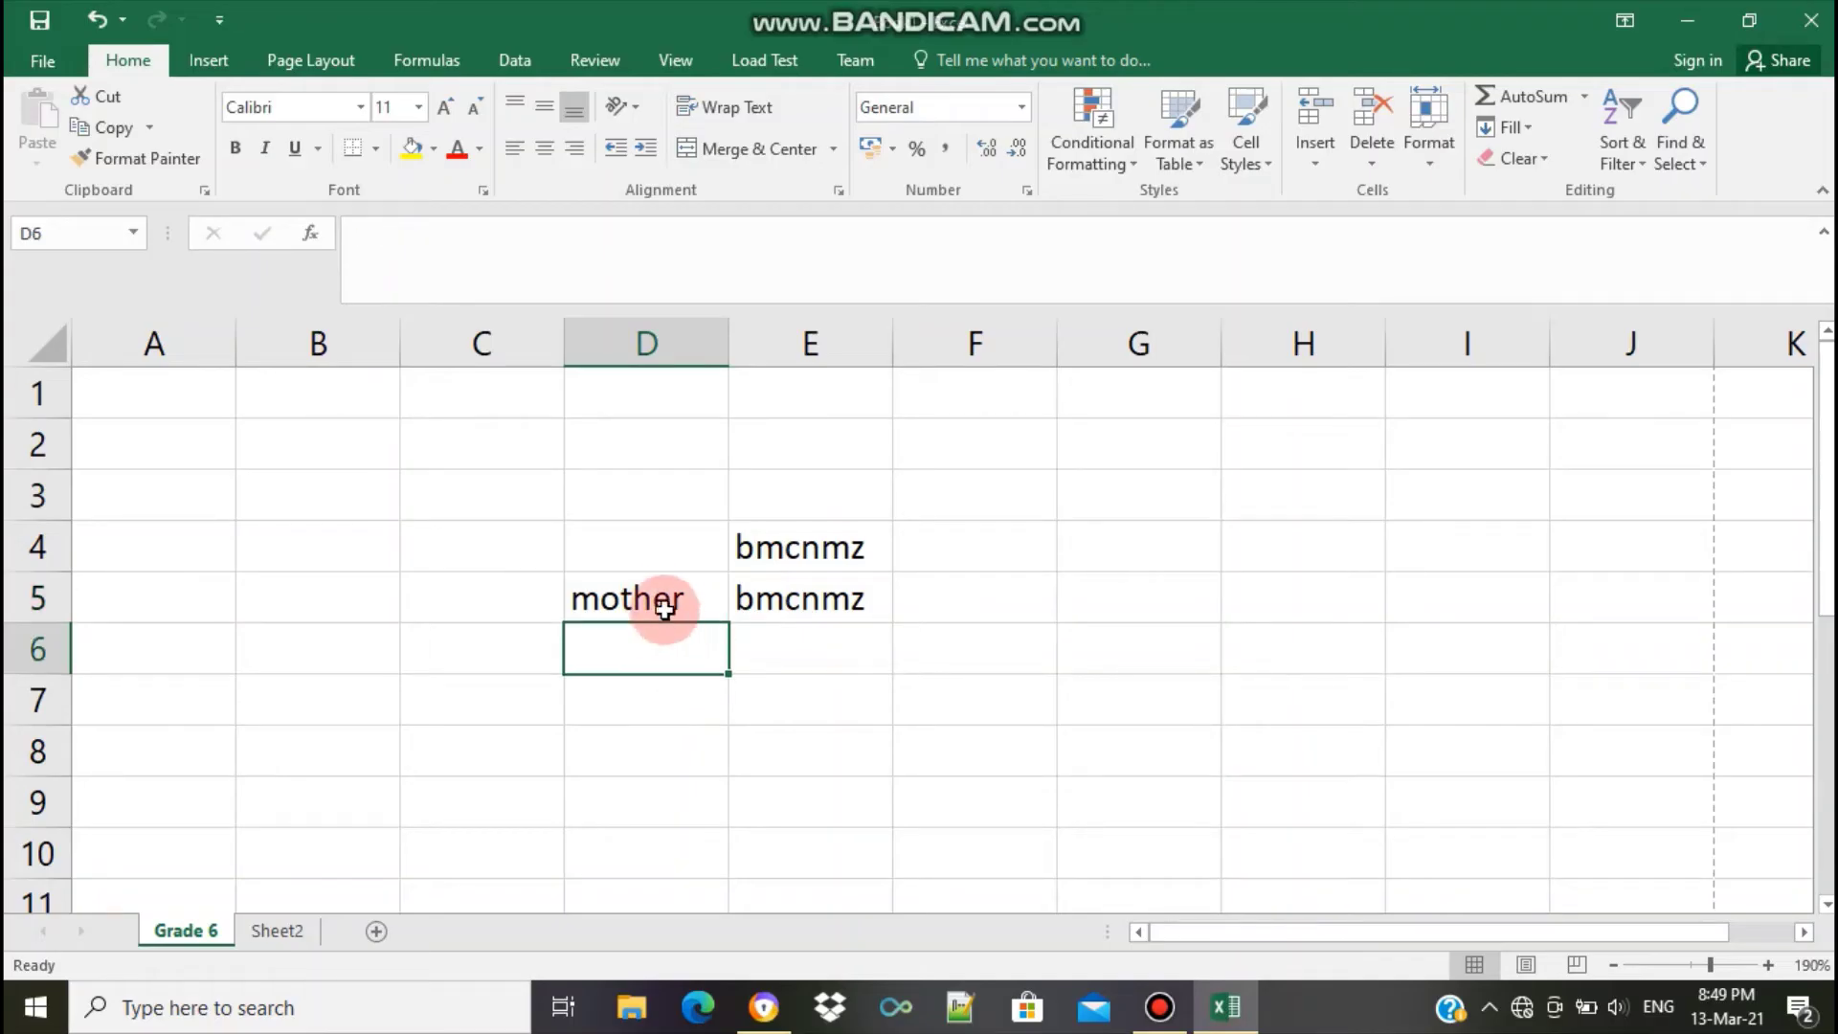
{"action": "left_click", "coordinate": [657, 599]}
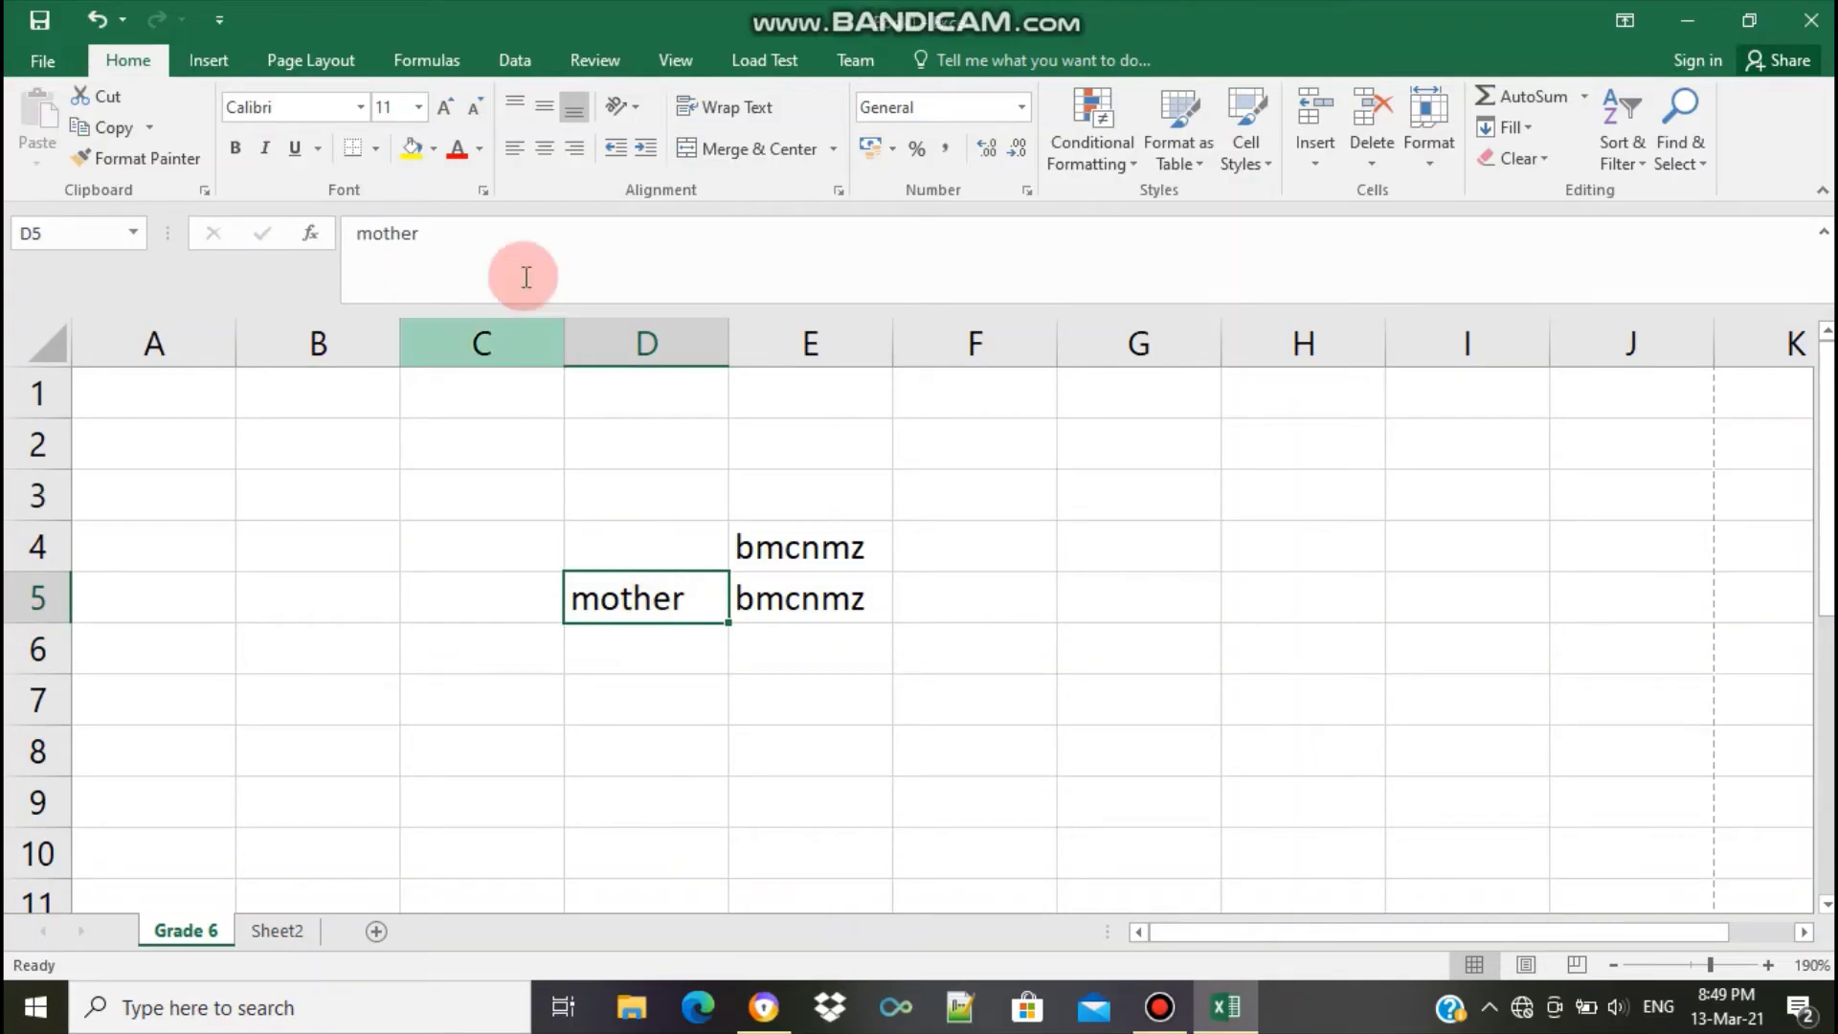
Make 'mother' bold, italic, underlined and dark blue on a light blue fill
{"action": "left_click", "coordinate": [234, 151]}
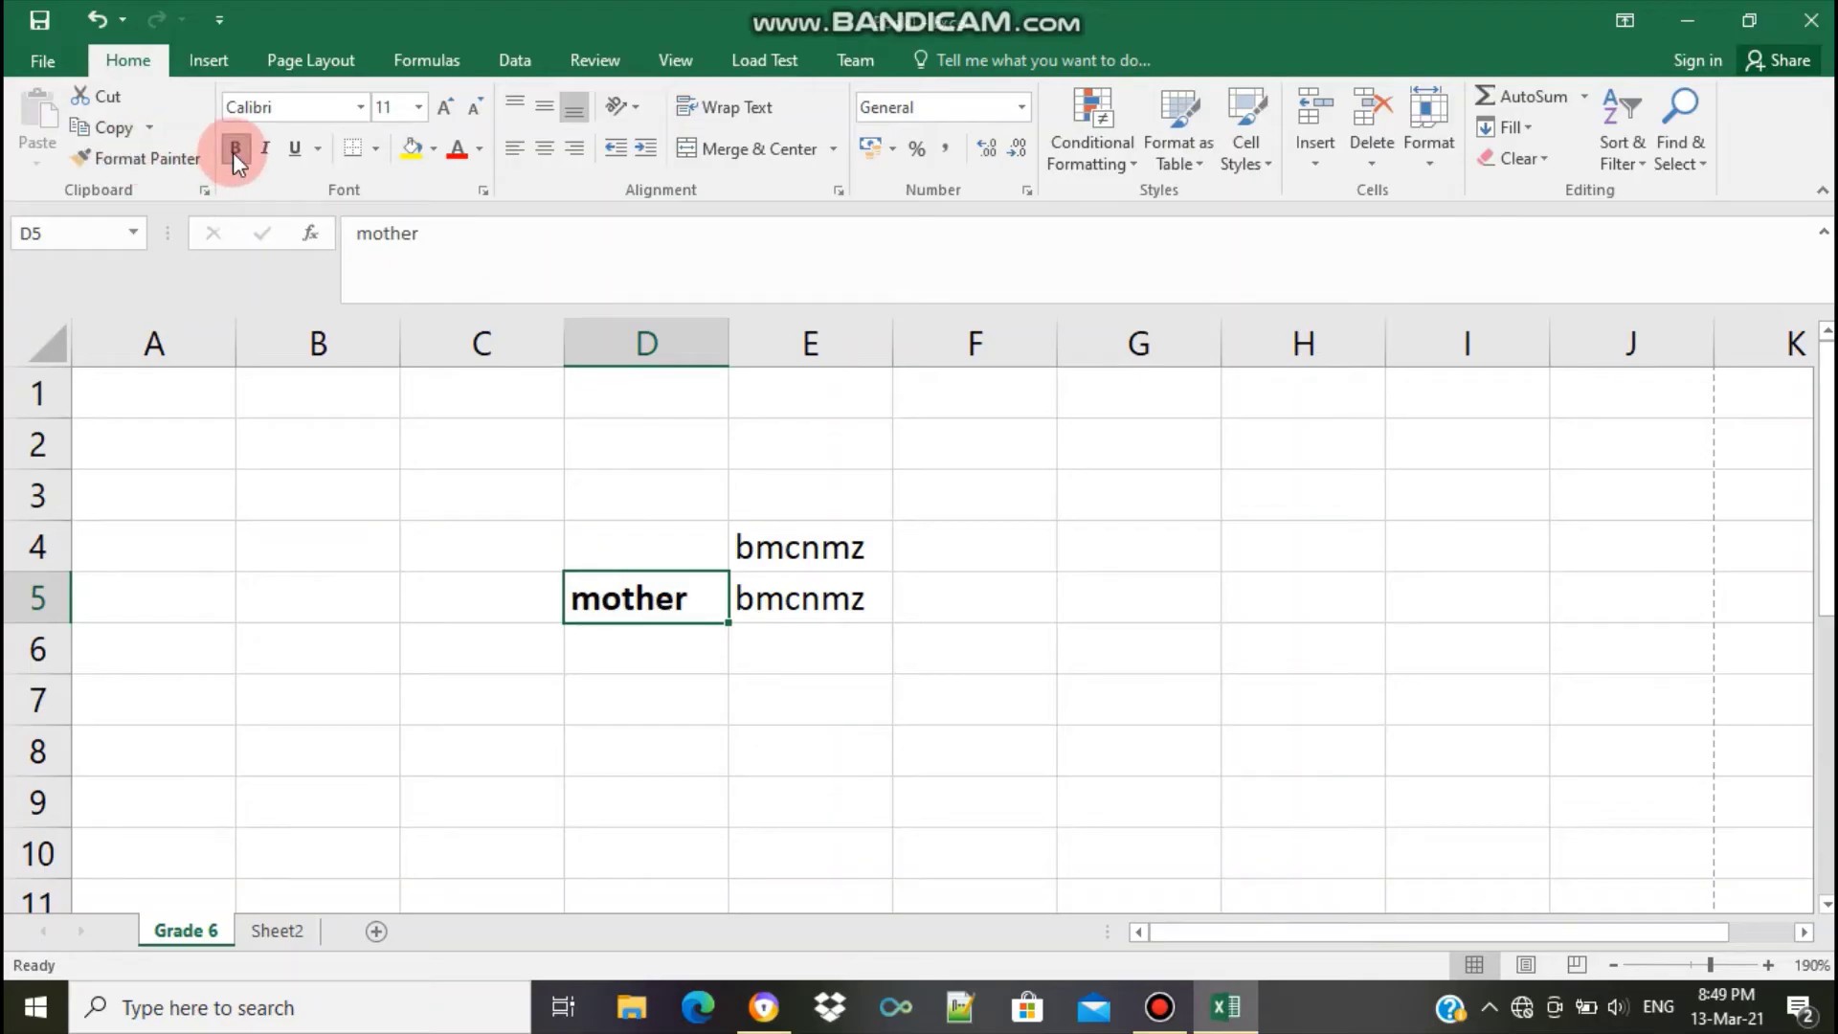
{"action": "left_click", "coordinate": [267, 151]}
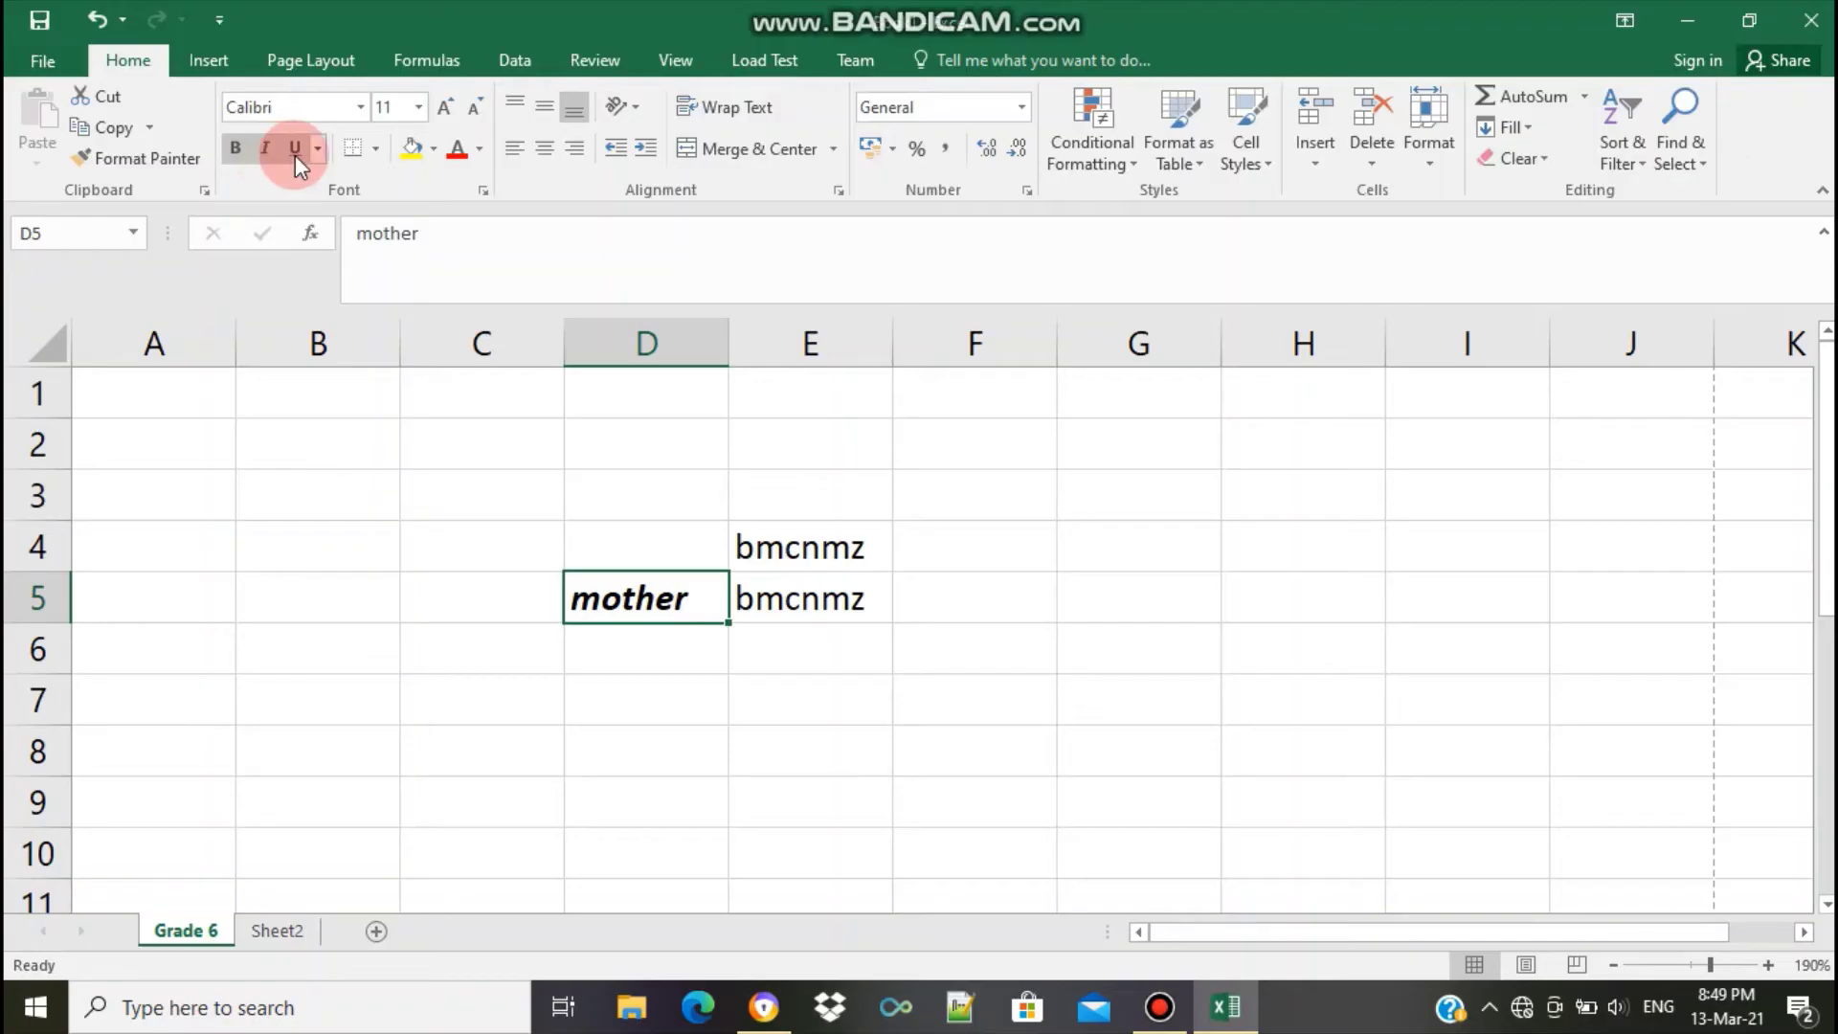
{"action": "left_click", "coordinate": [295, 151]}
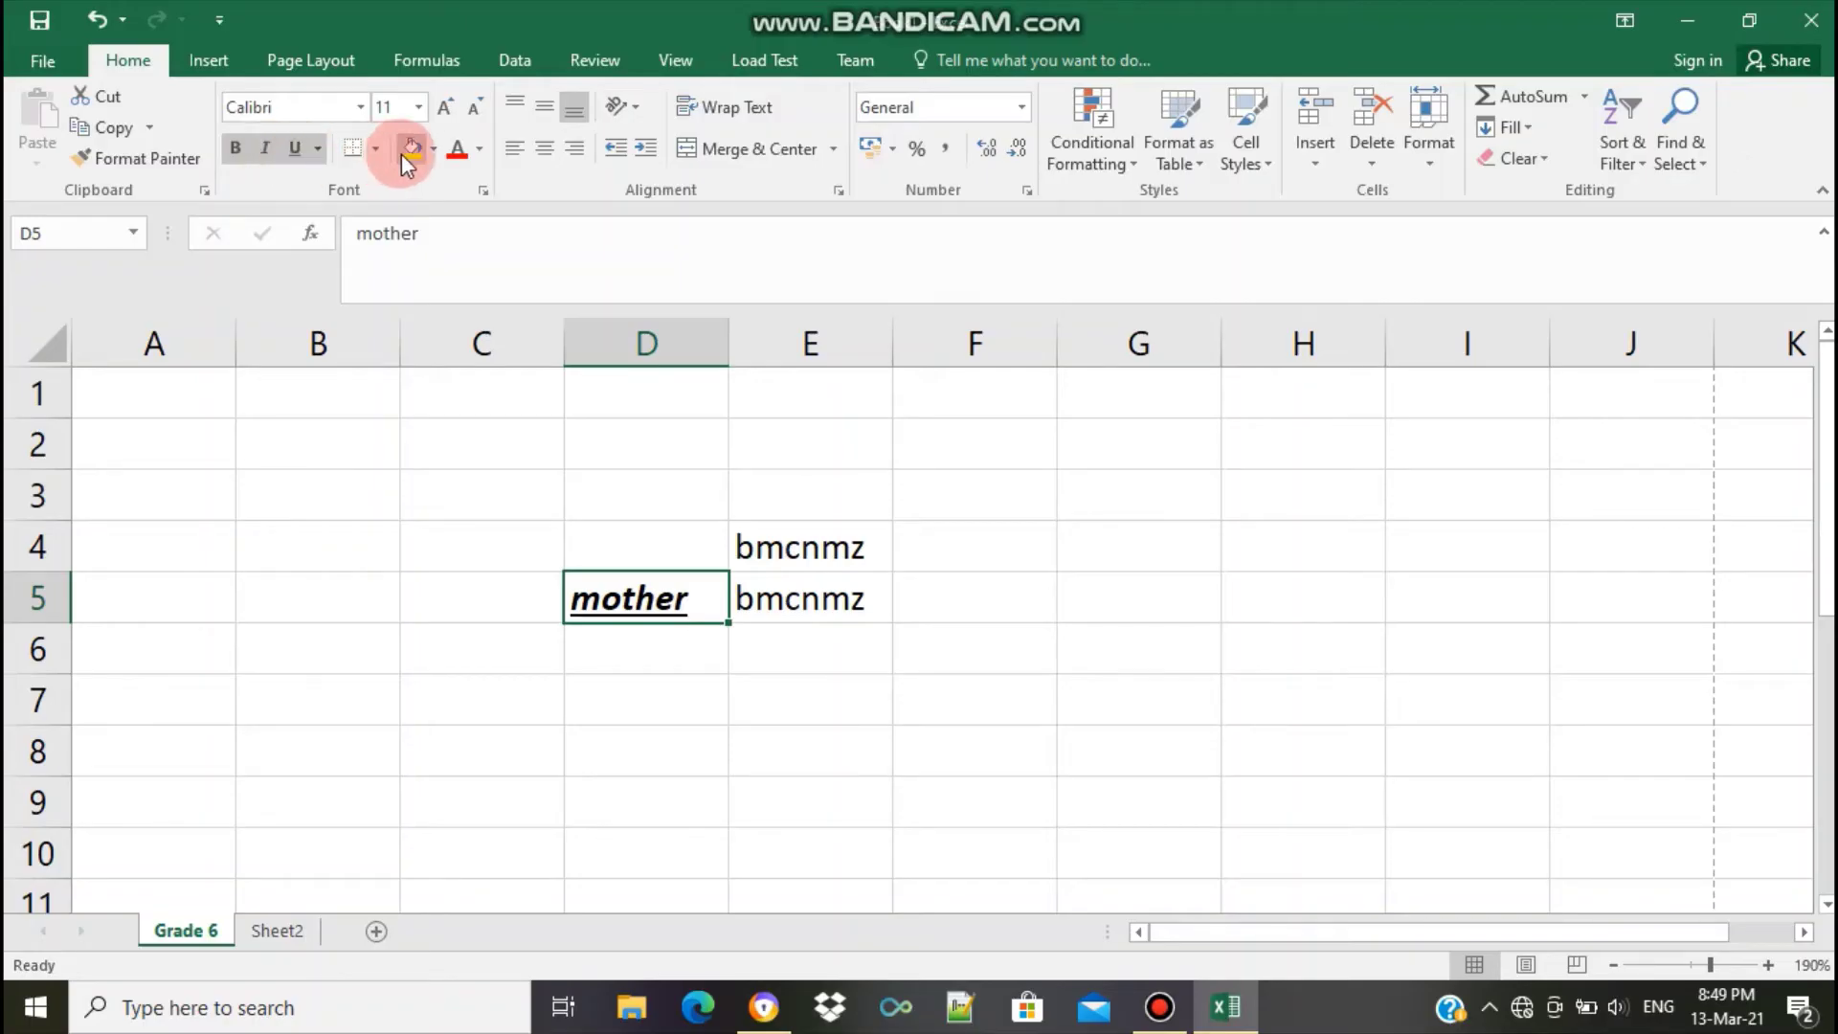
{"action": "left_click", "coordinate": [453, 153]}
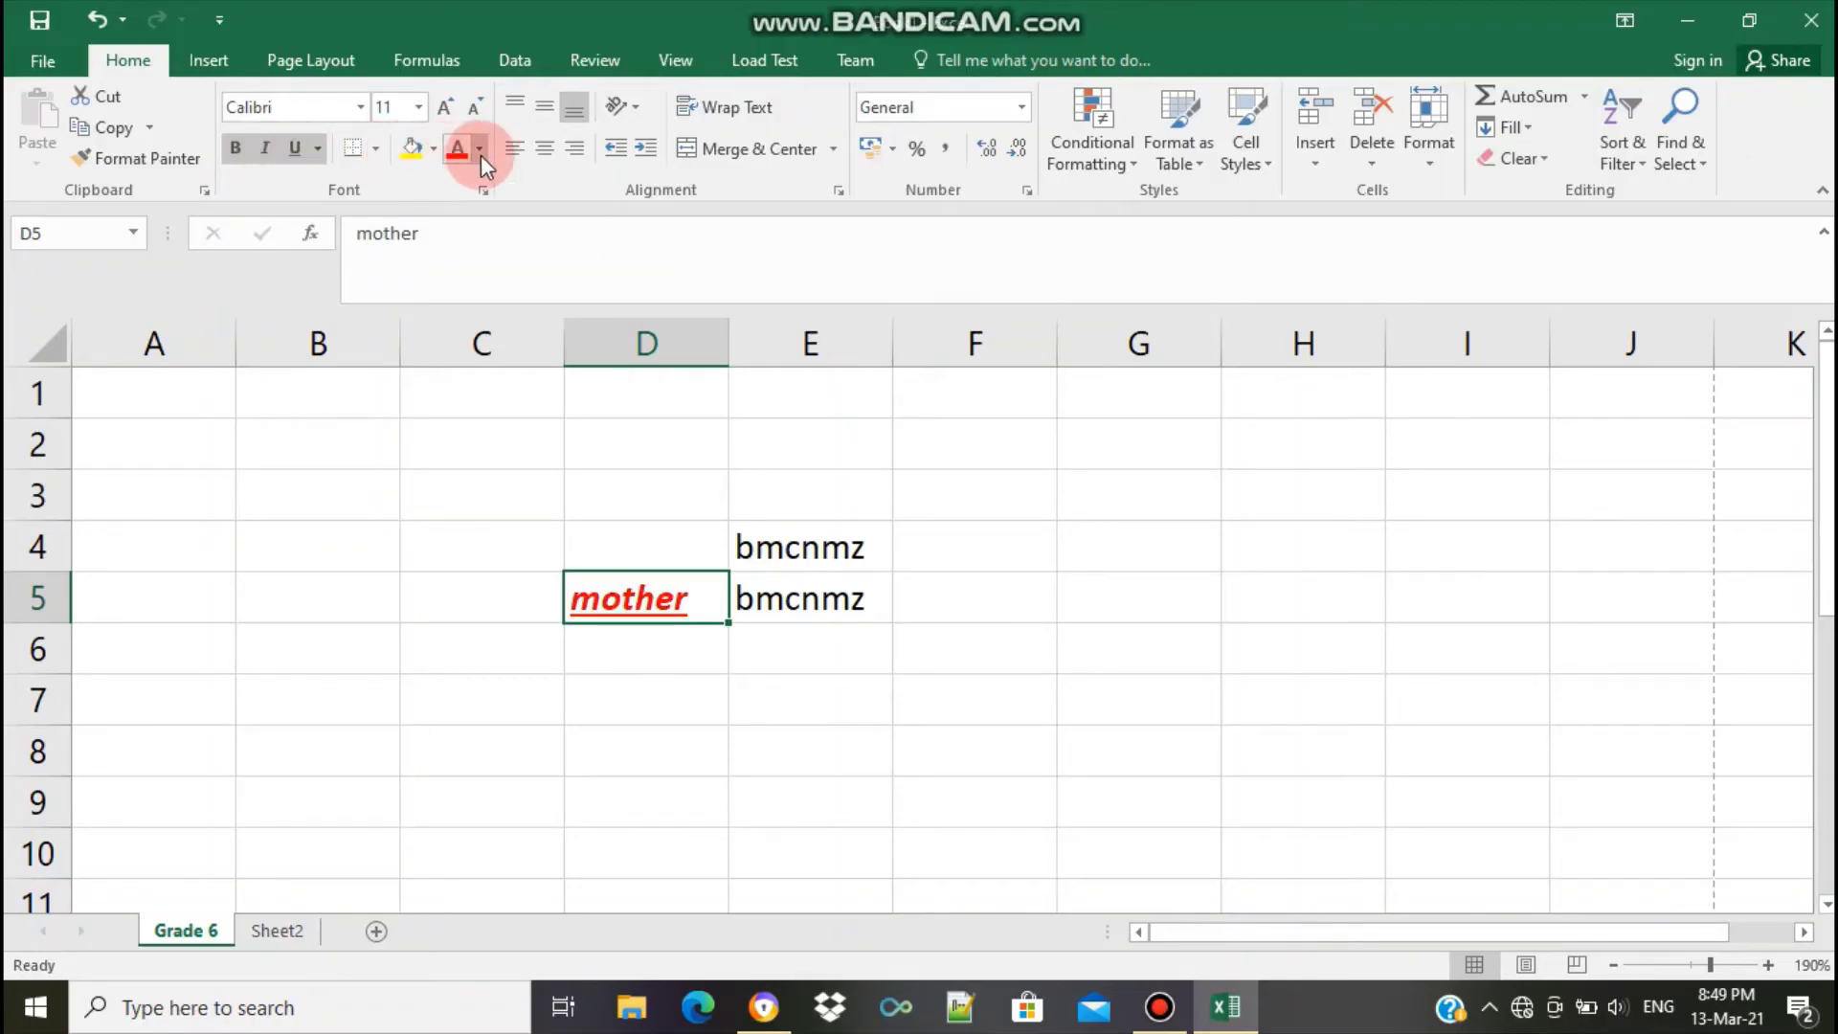
{"action": "left_click", "coordinate": [485, 156]}
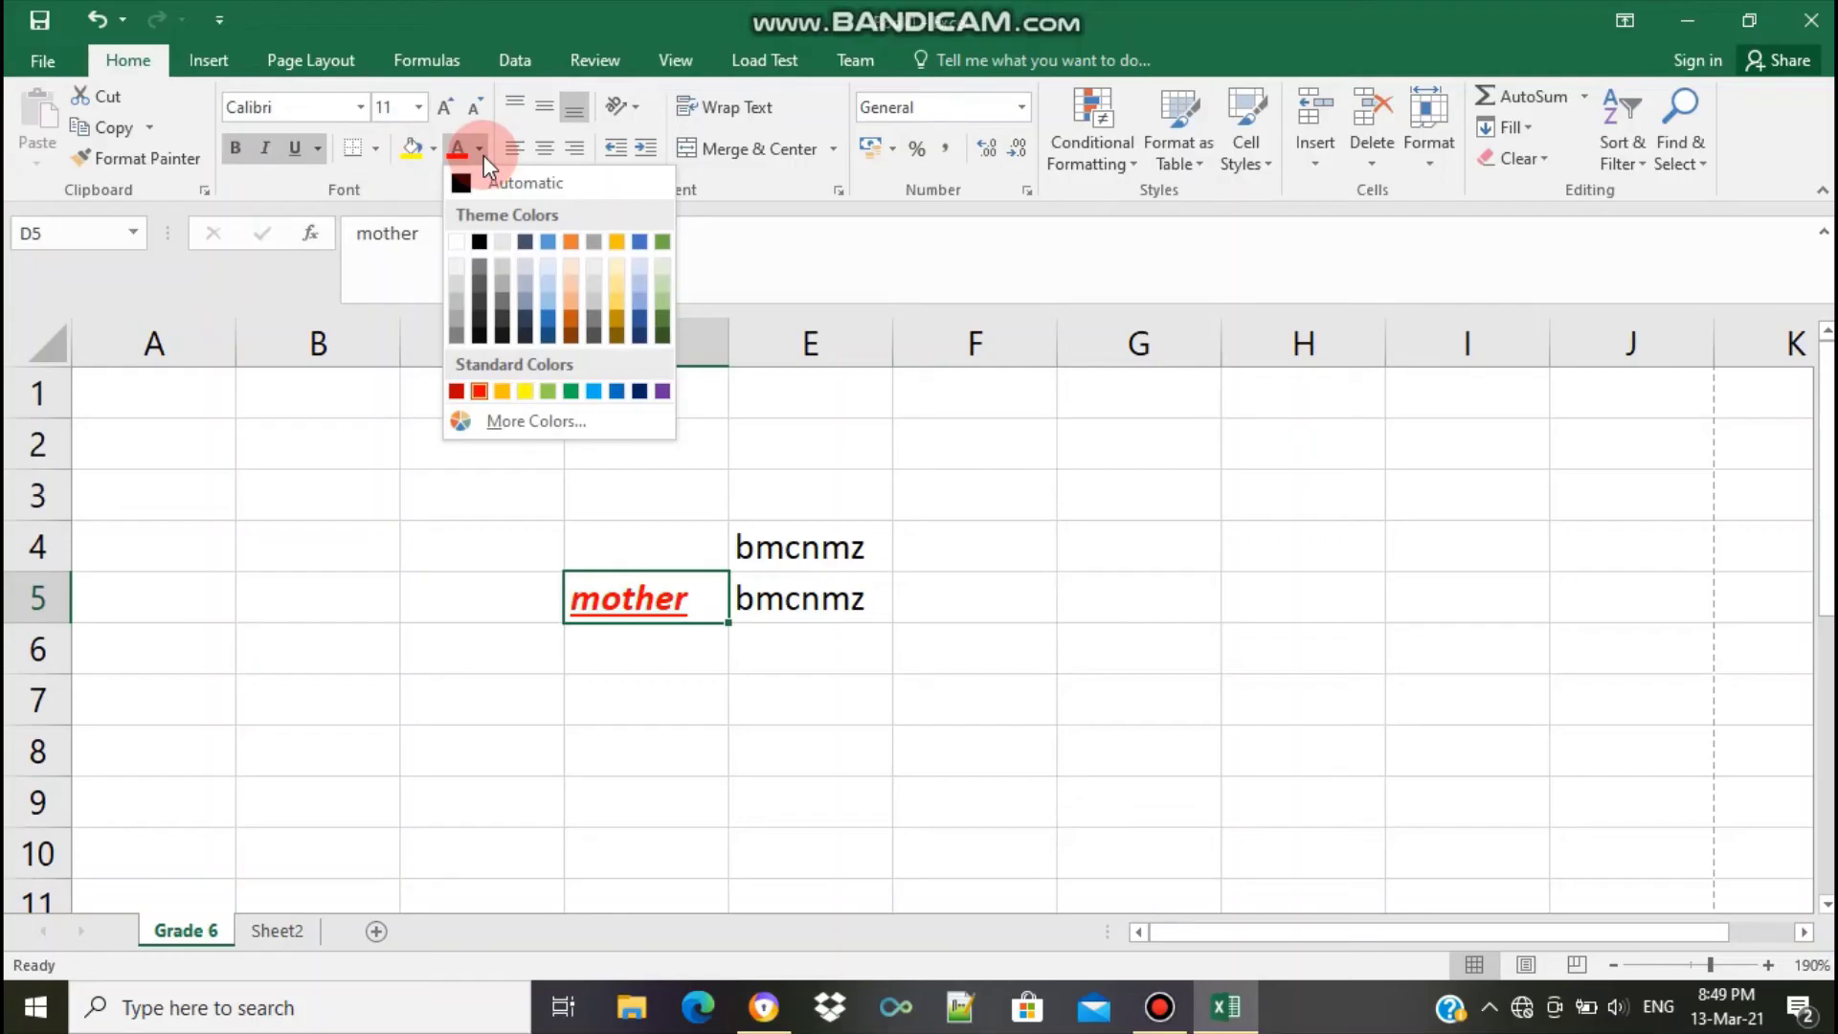
{"action": "left_click", "coordinate": [551, 319]}
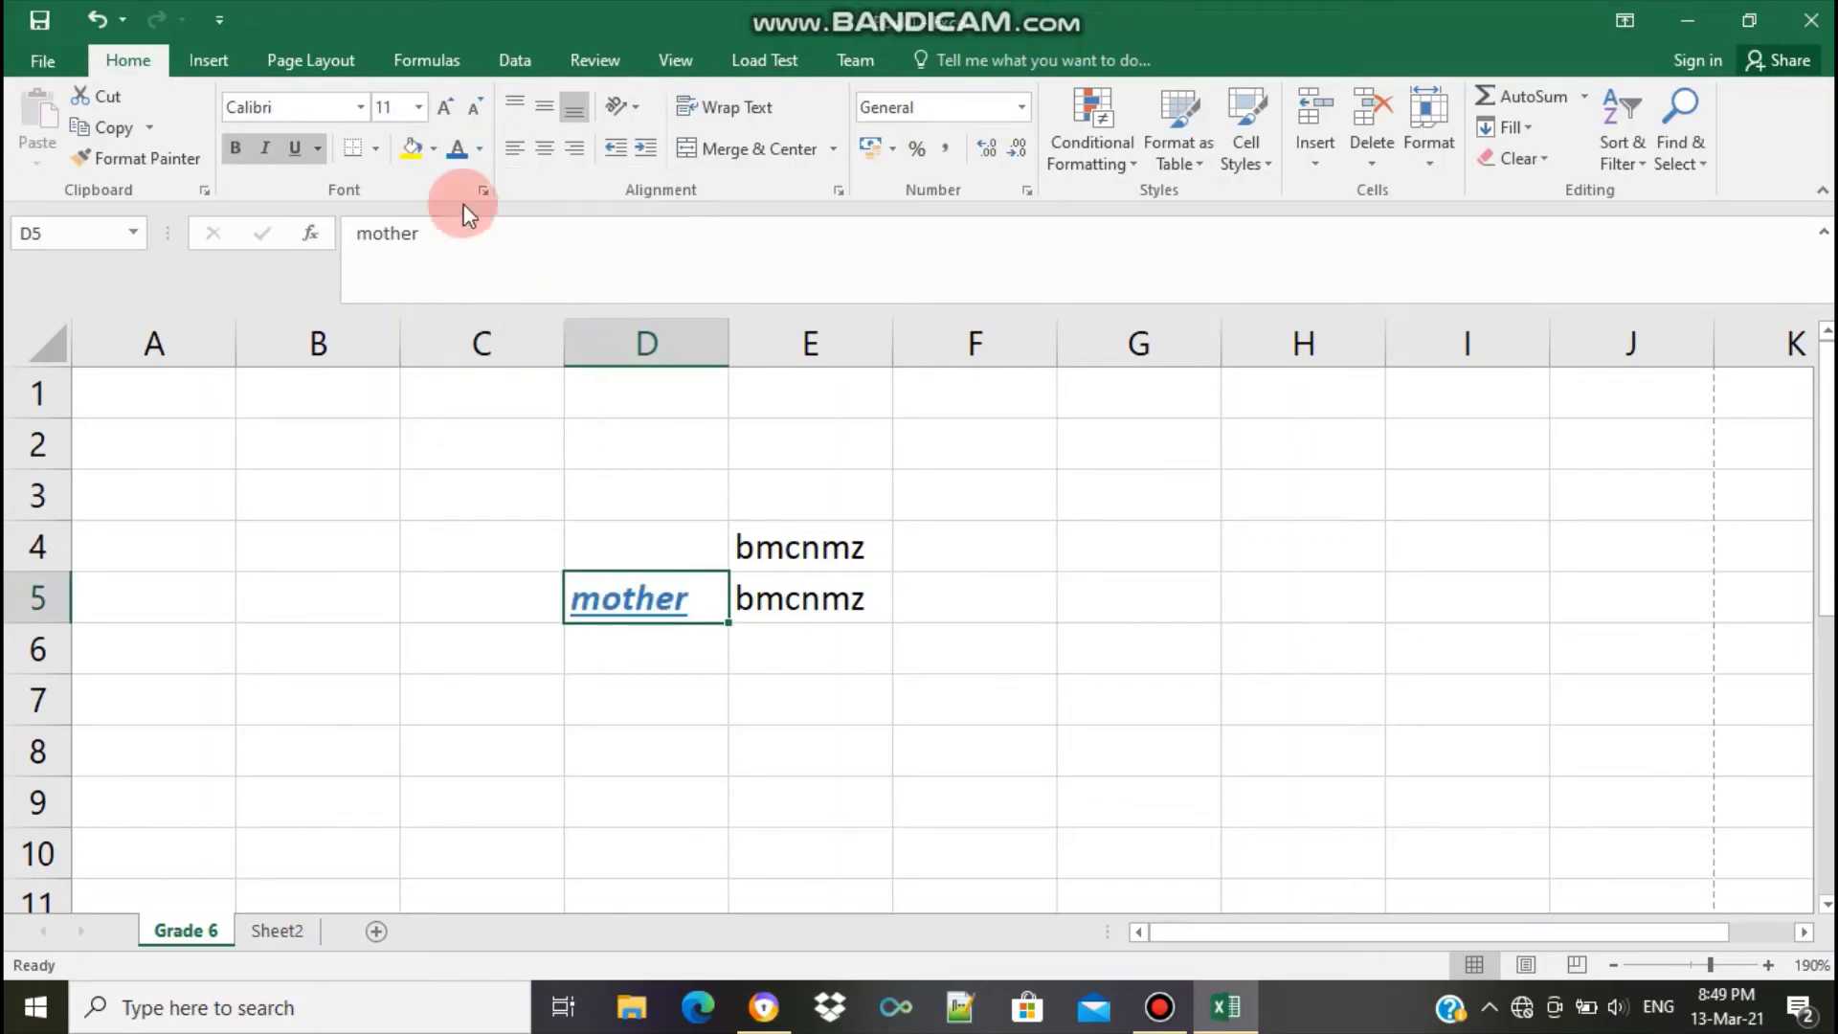
{"action": "left_click", "coordinate": [433, 149]}
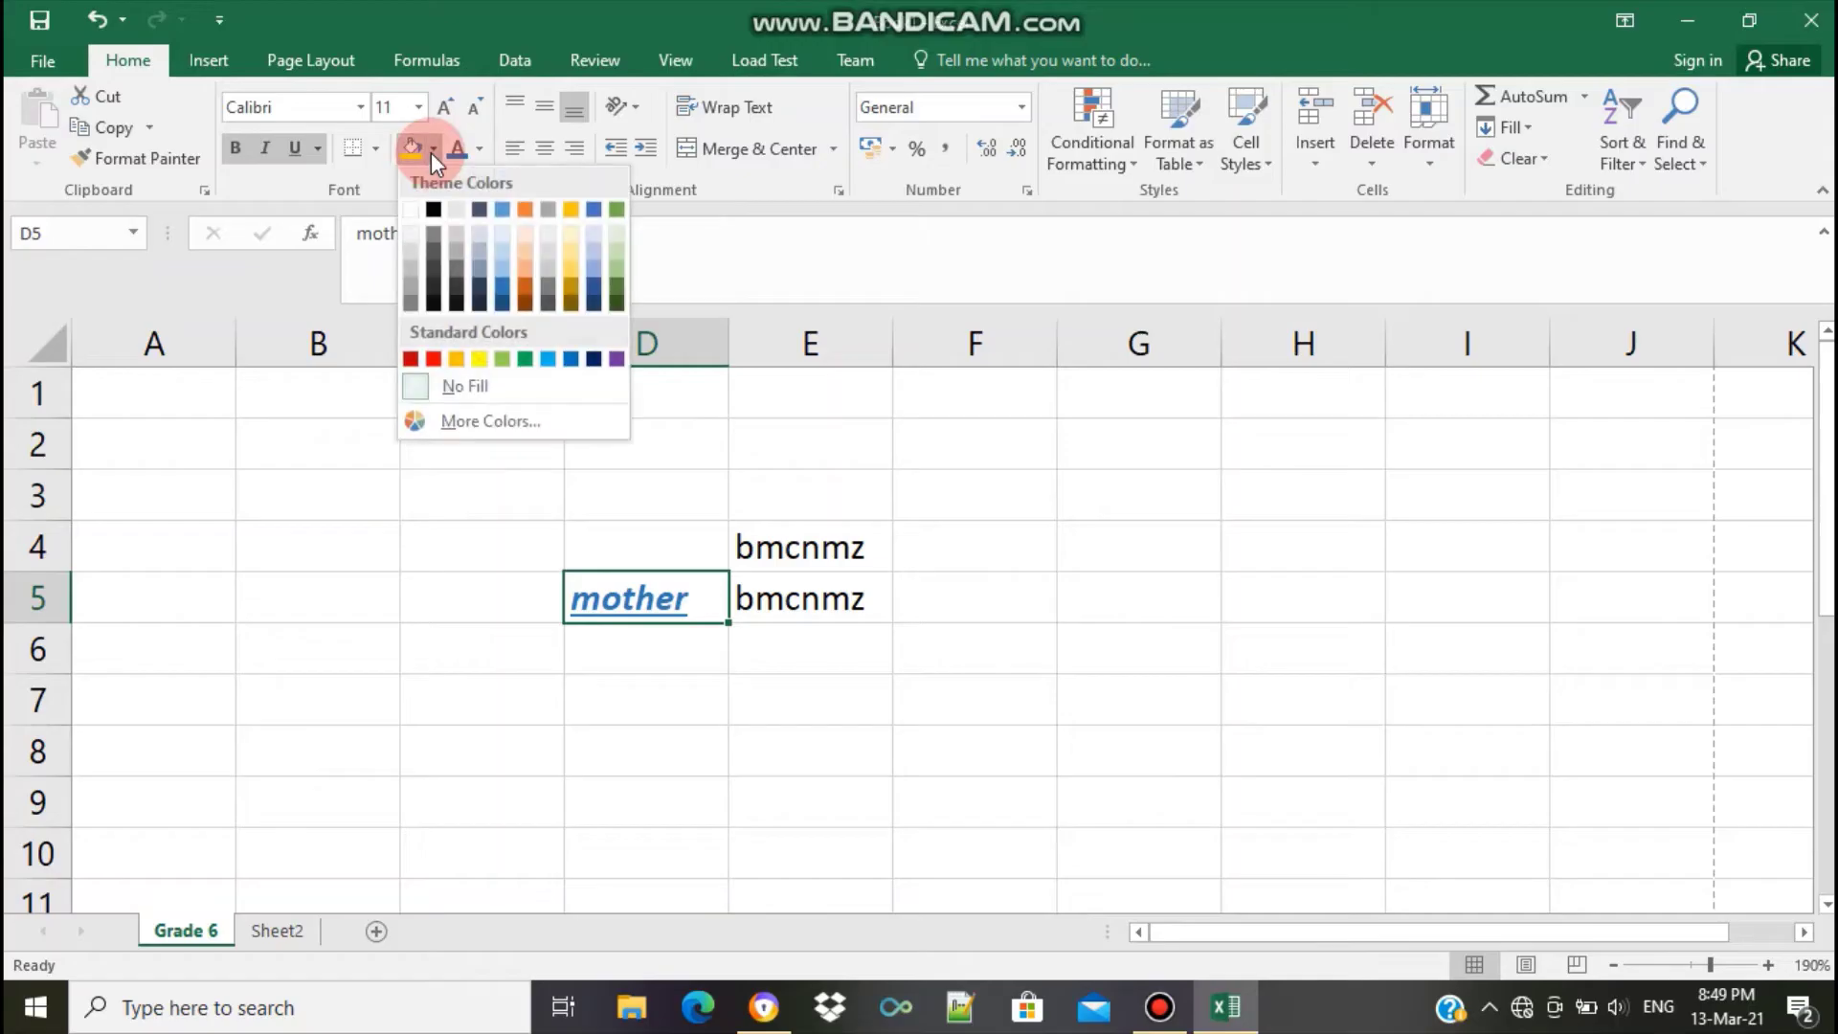
{"action": "left_click", "coordinate": [506, 230]}
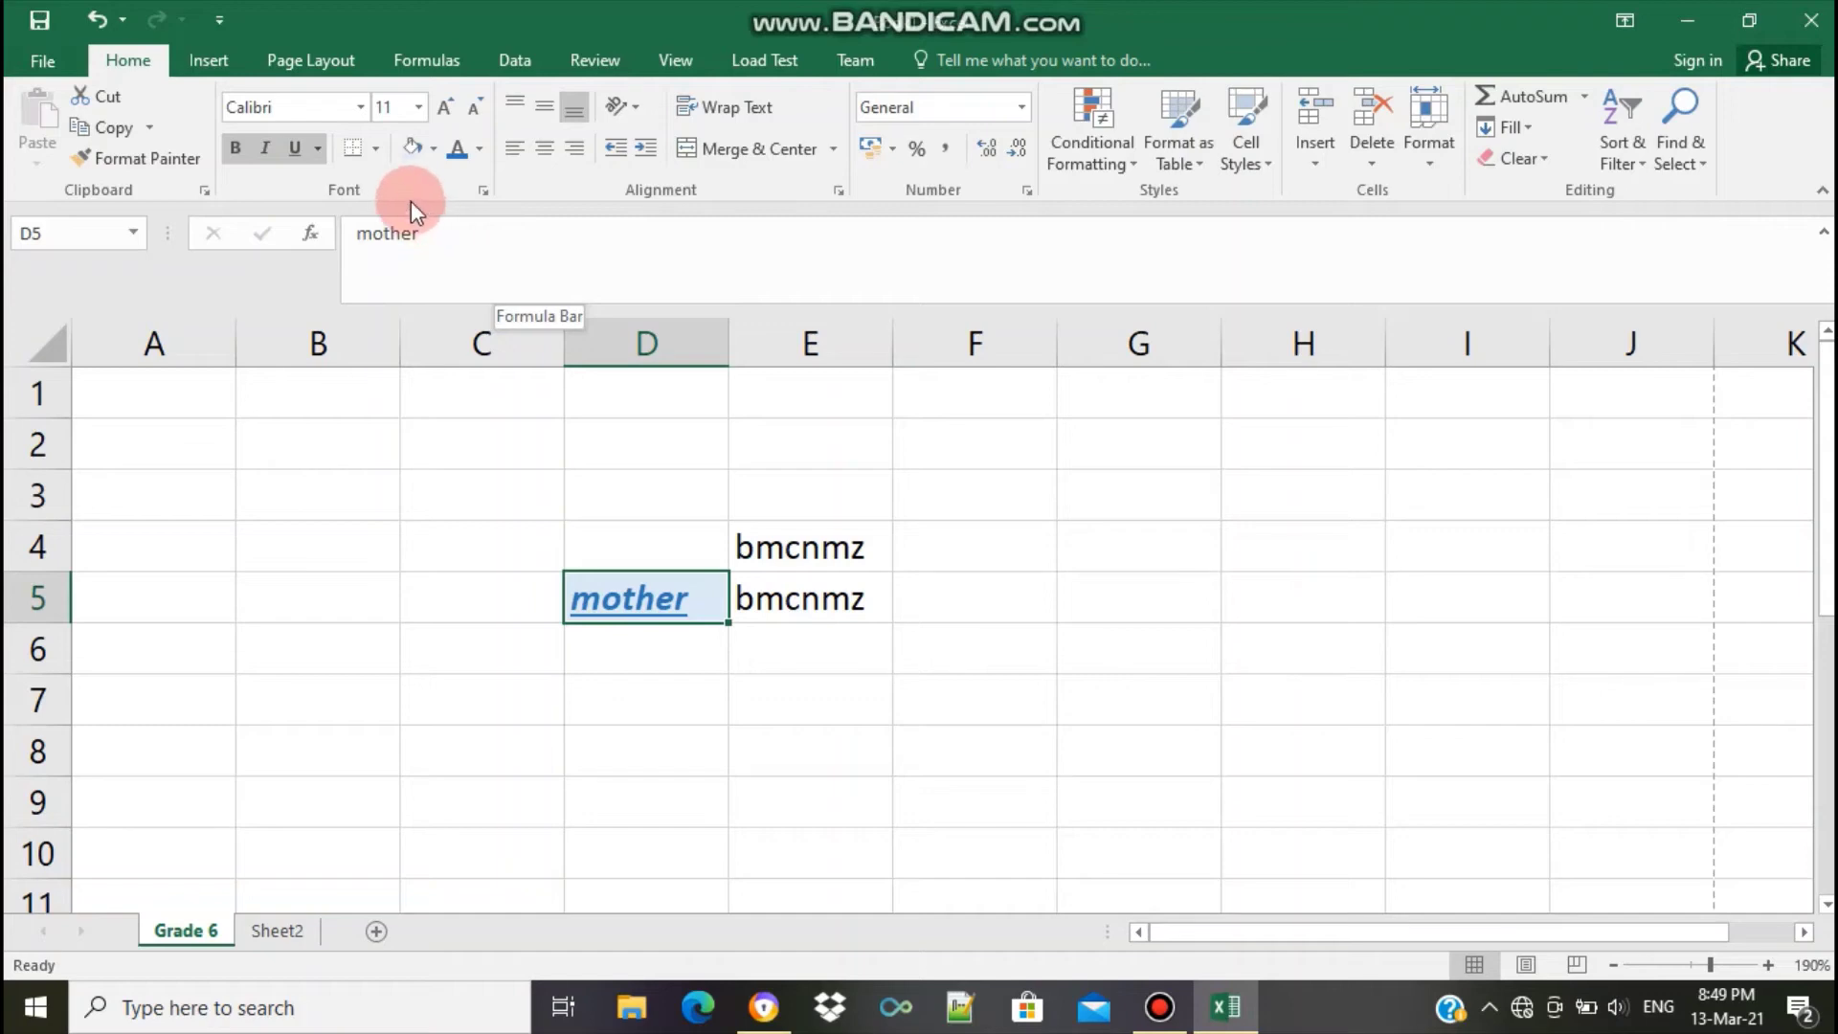
Set the font of 'mother' to Adobe Fan Heiti Std B, keeping size 11
{"action": "left_click", "coordinate": [440, 112]}
{"action": "left_click", "coordinate": [440, 112]}
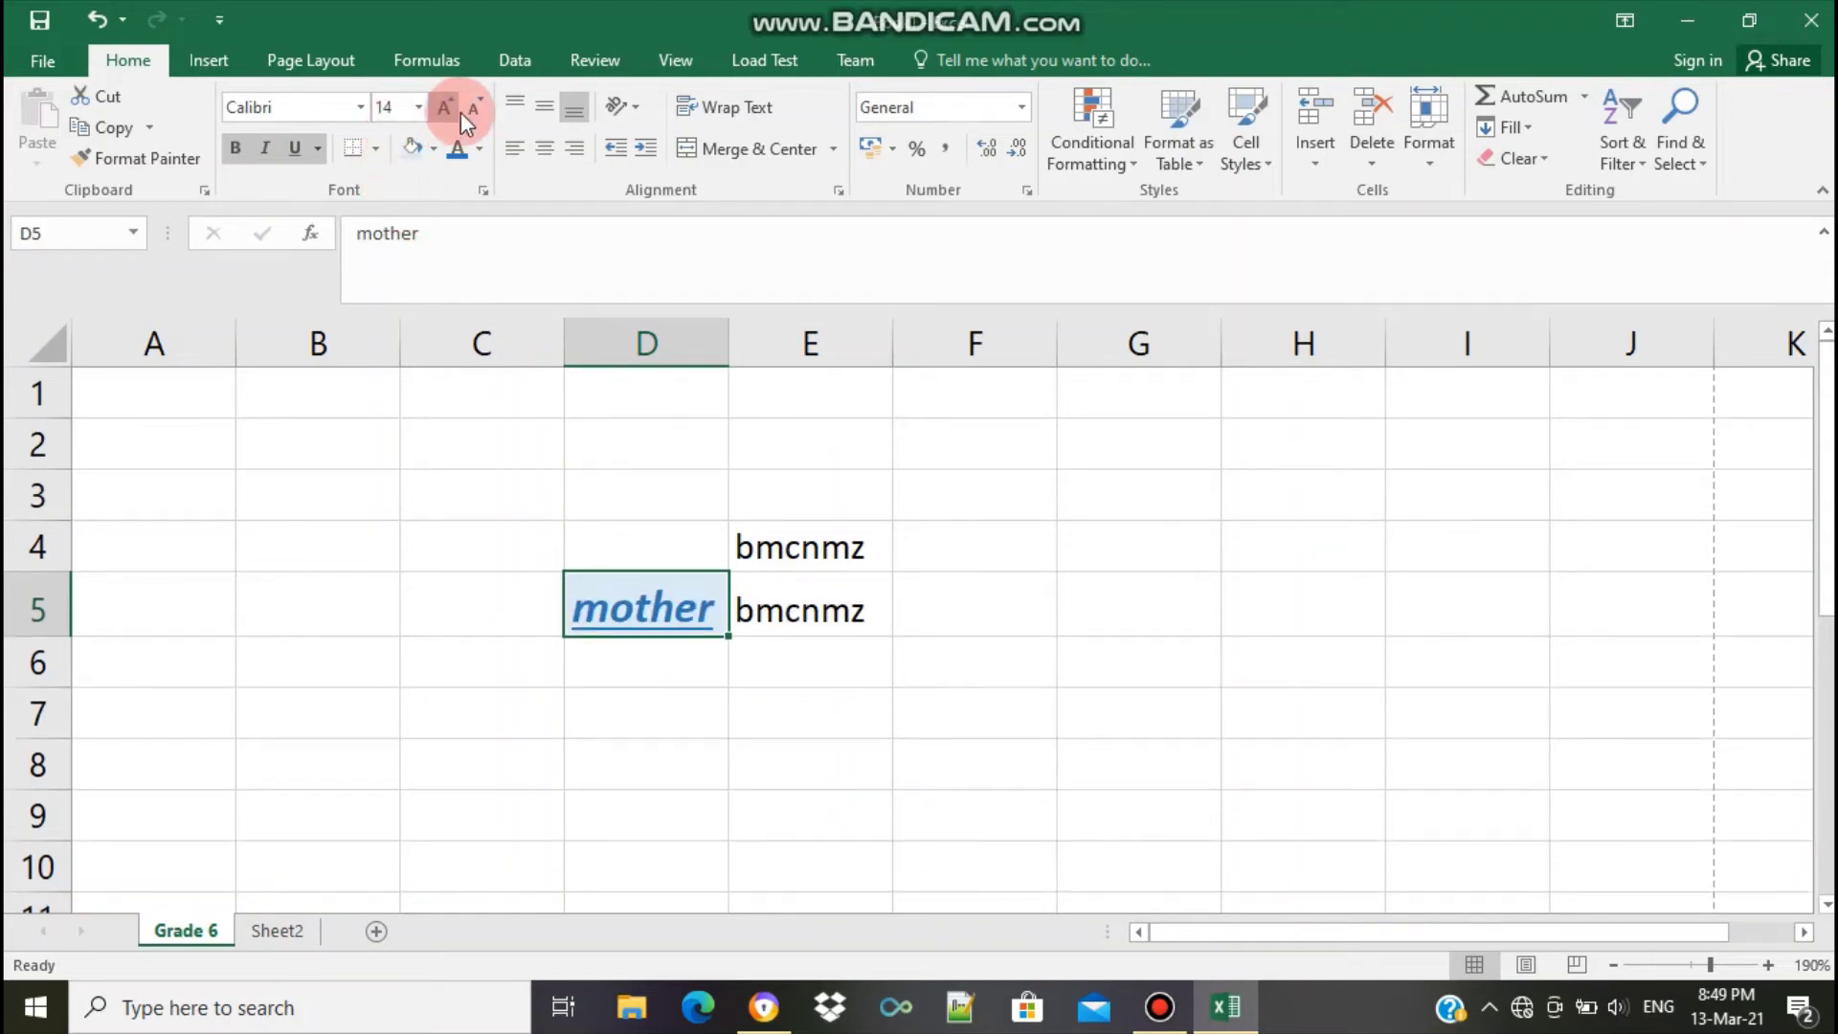
{"action": "left_click", "coordinate": [471, 112]}
{"action": "left_click", "coordinate": [471, 112]}
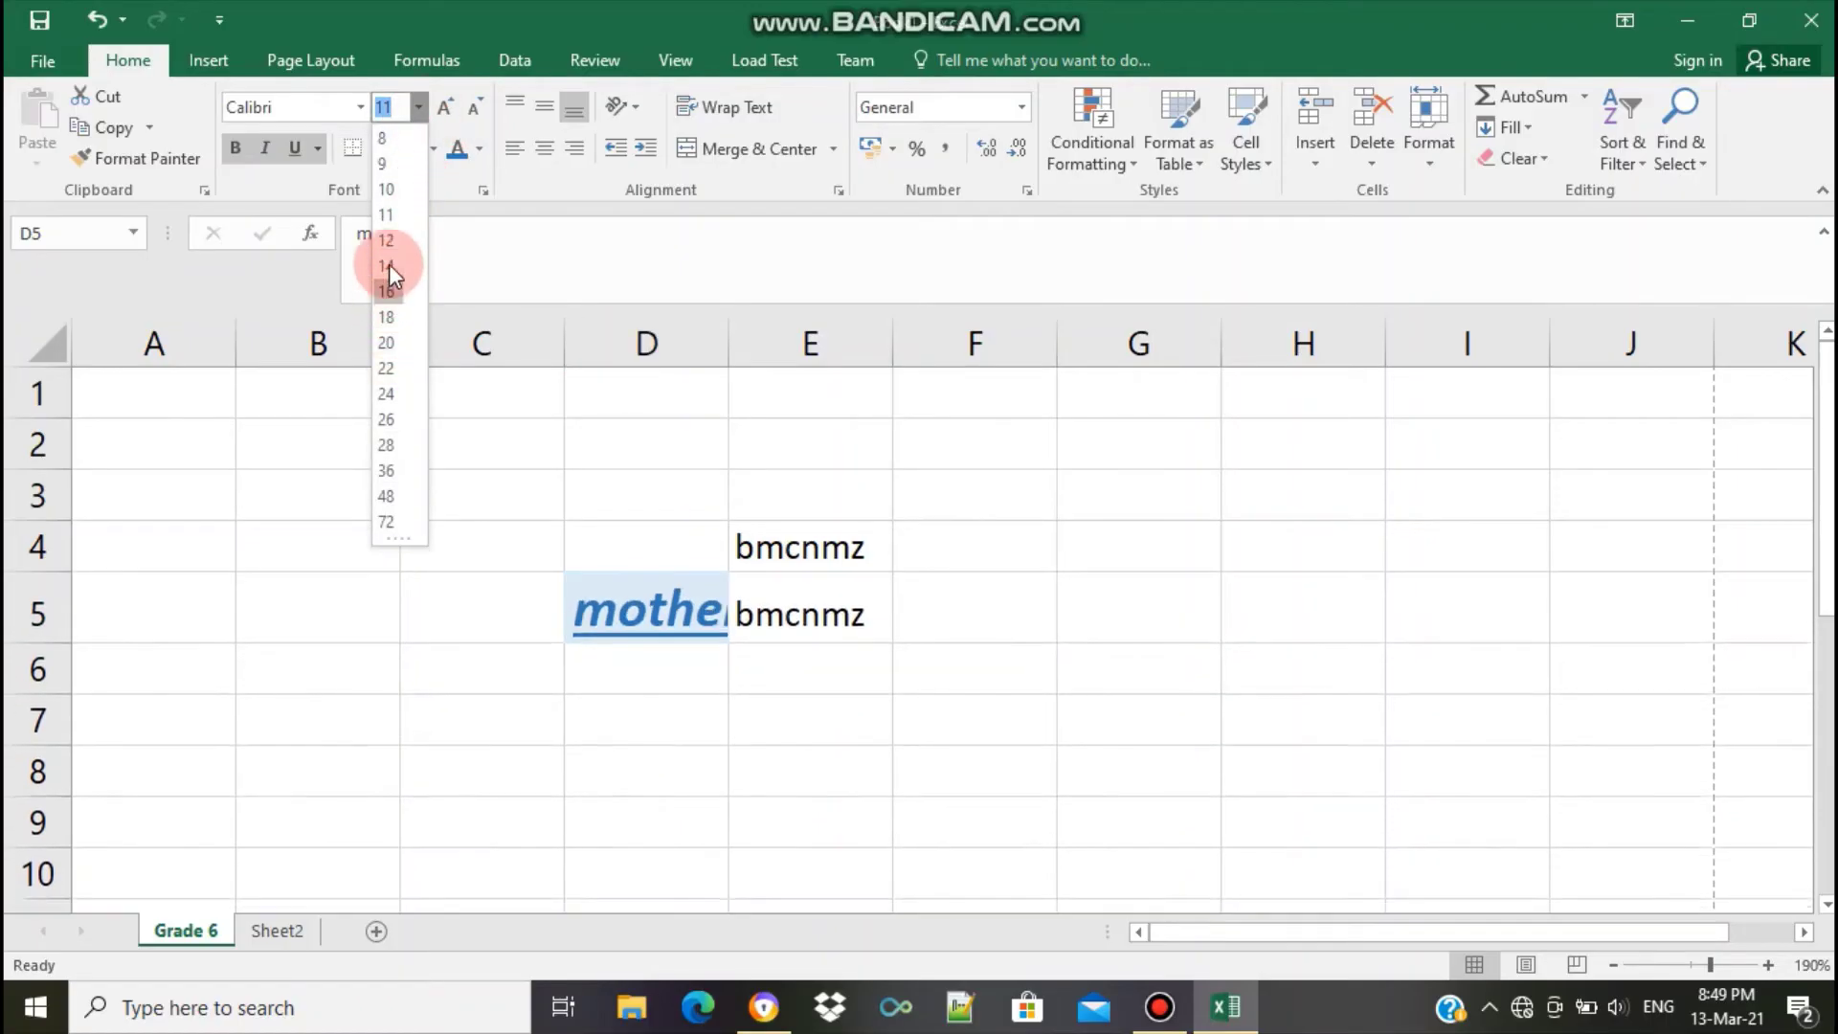
{"action": "left_click", "coordinate": [365, 107]}
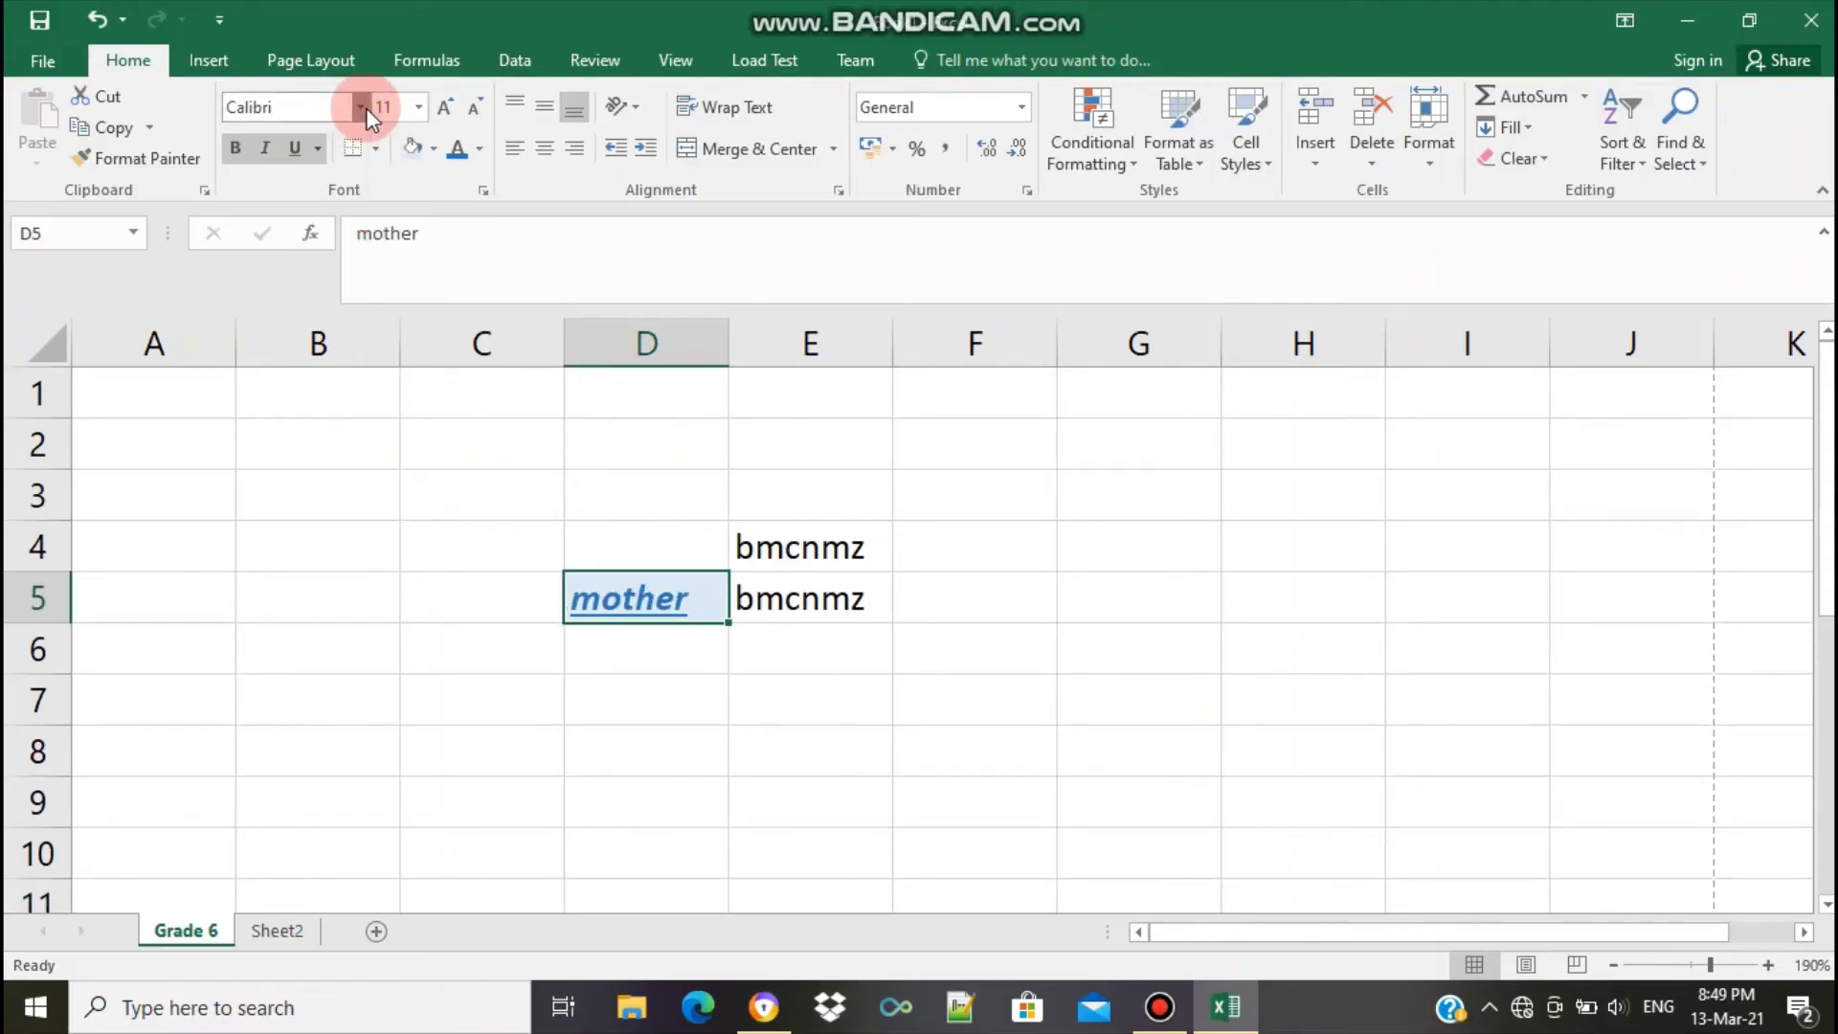
{"action": "left_click", "coordinate": [362, 107]}
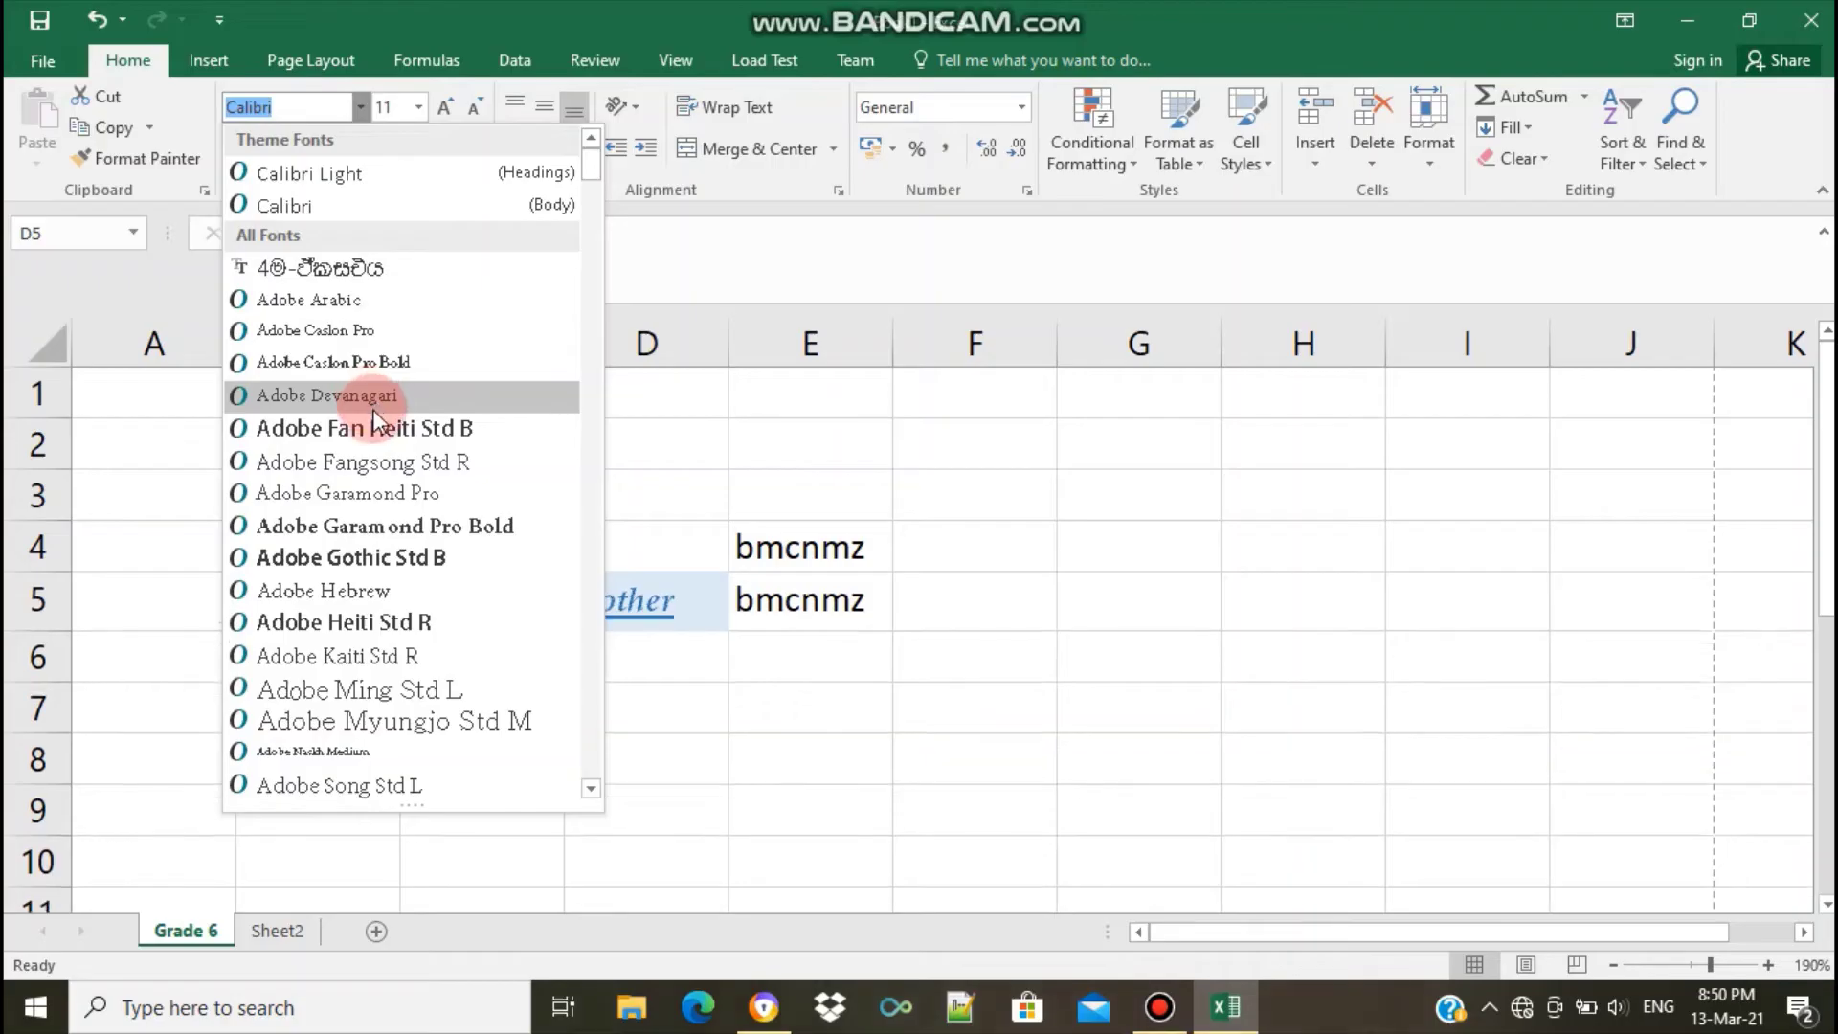
{"action": "left_click", "coordinate": [375, 427]}
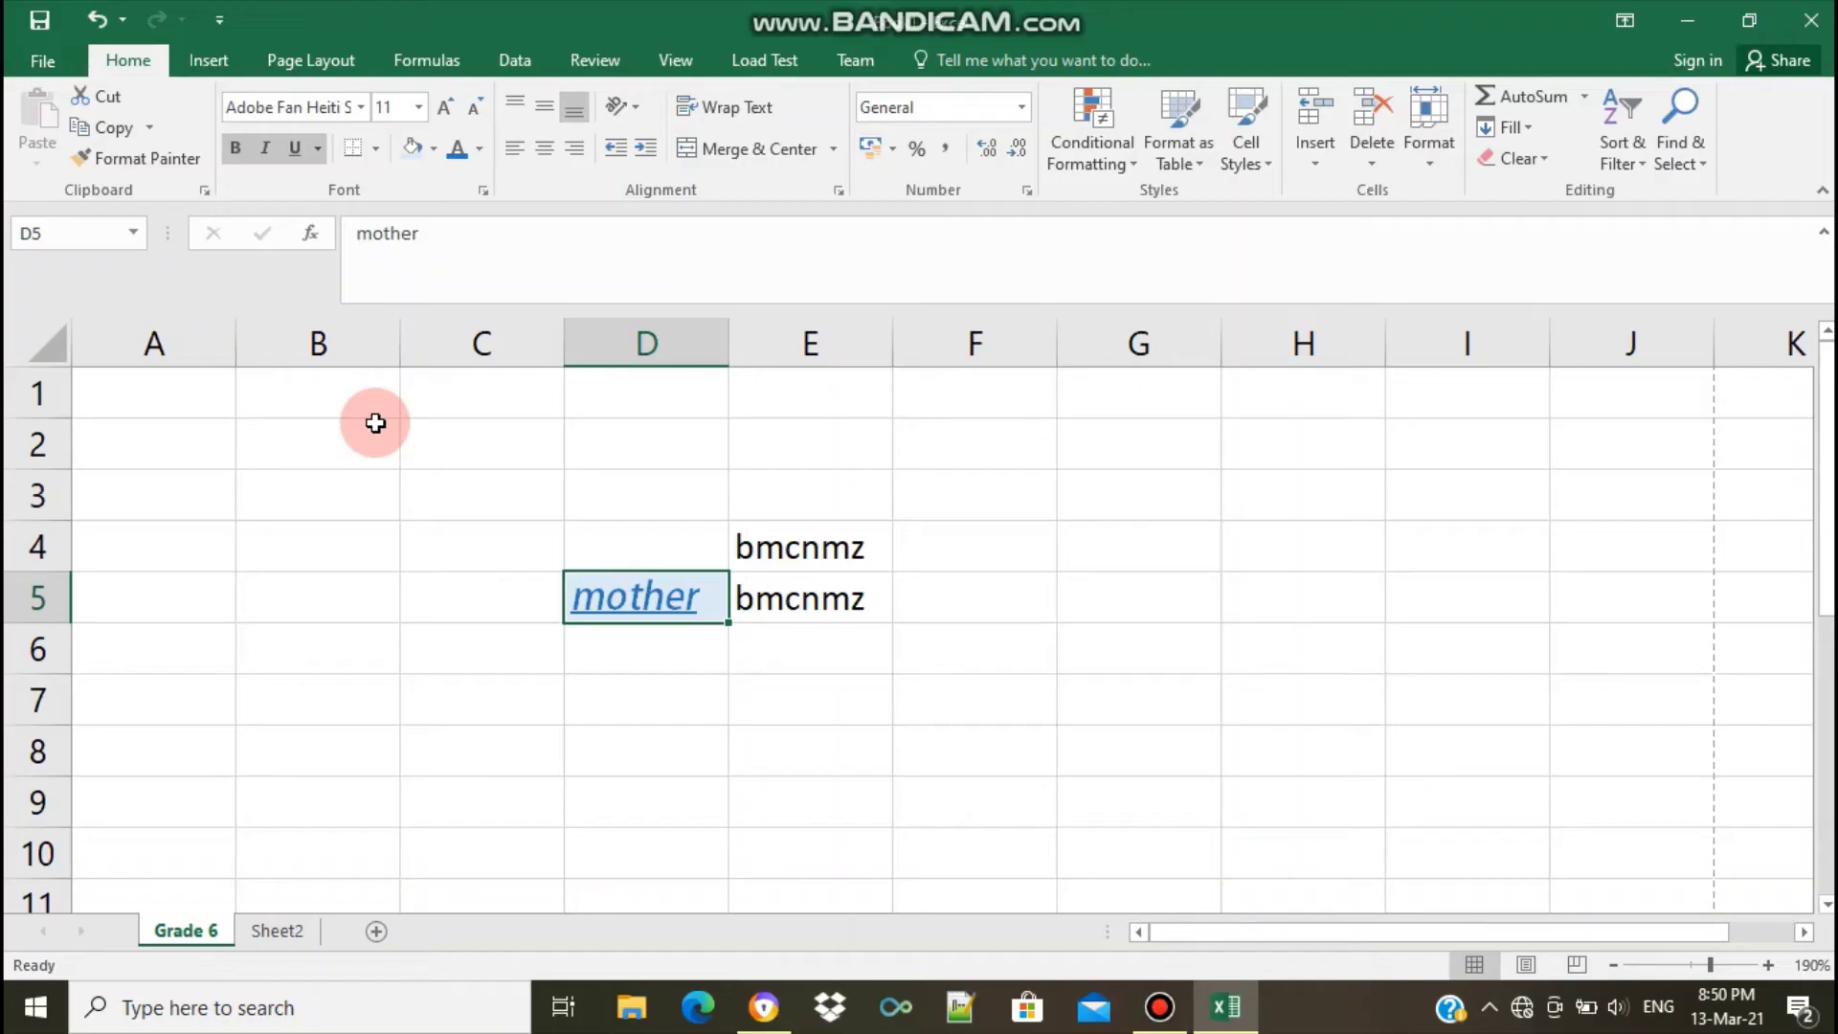
{"action": "left_click", "coordinate": [524, 681]}
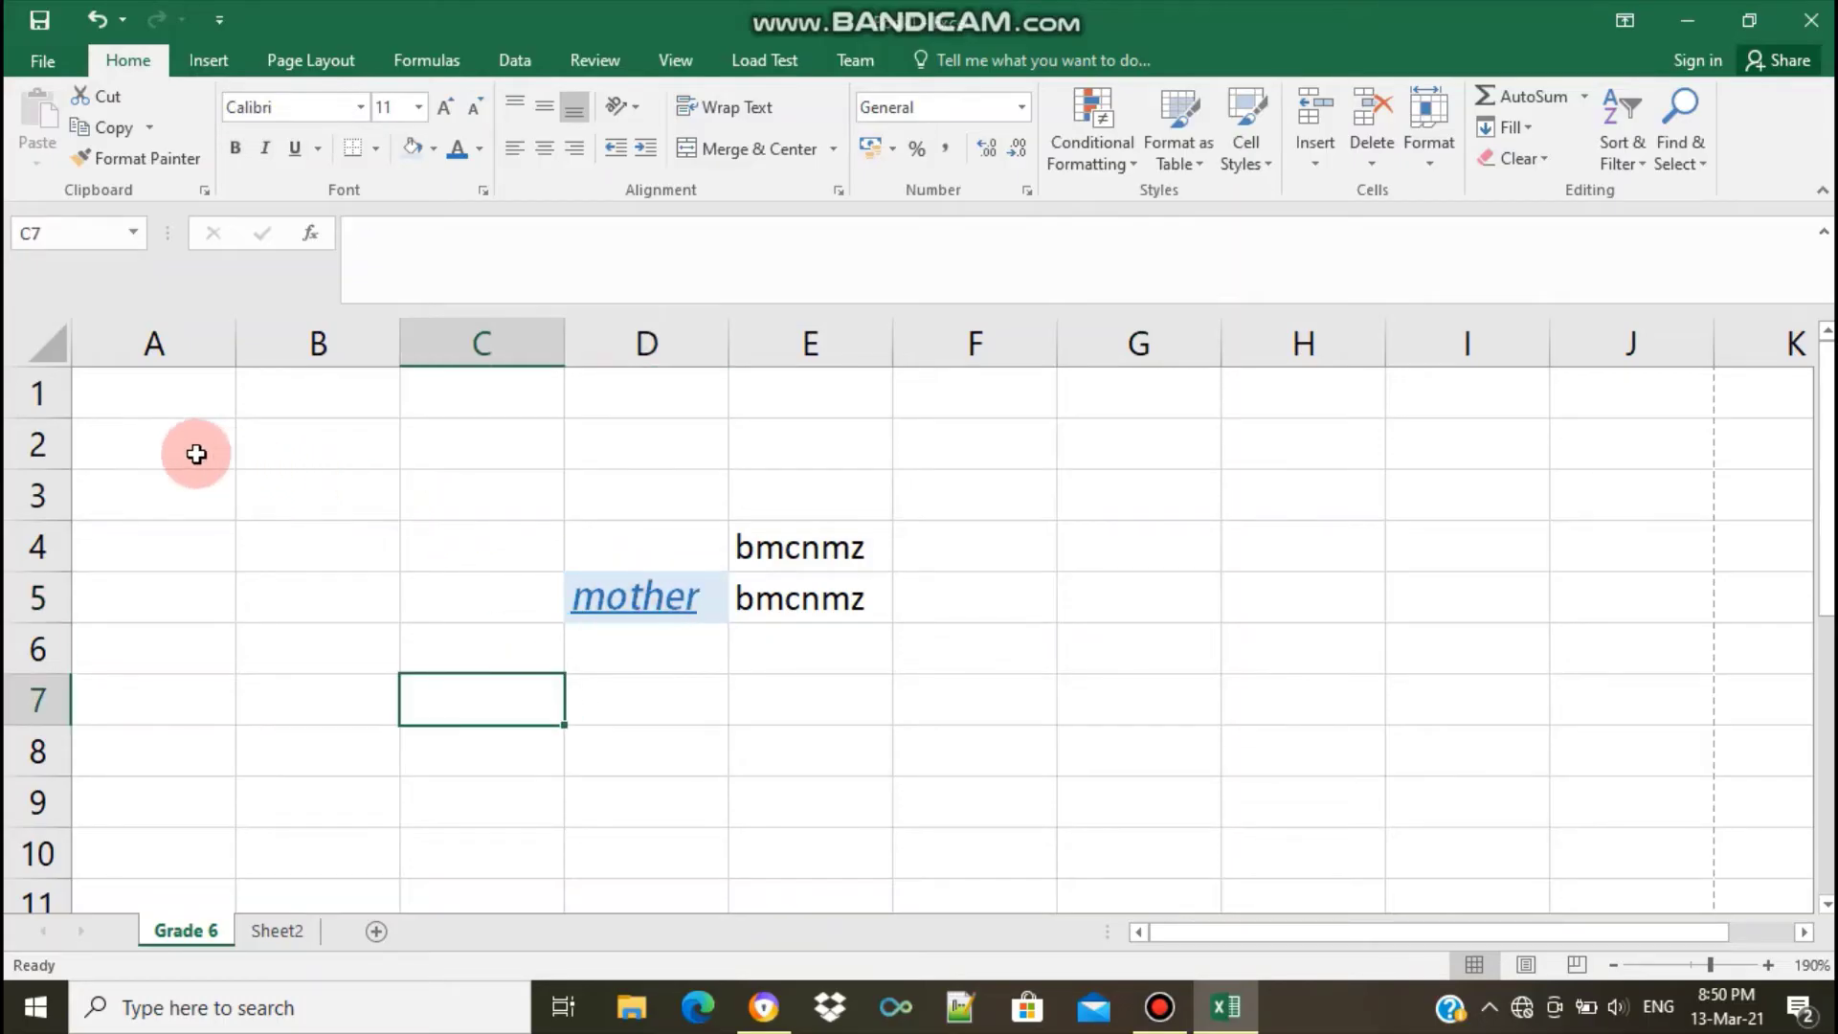
Fill the range A2:C7 with a light gold colour
{"action": "mouse_move", "coordinate": [196, 453]}
{"action": "left_mouse_down"}
{"action": "mouse_move", "coordinate": [274, 484]}
{"action": "mouse_move", "coordinate": [402, 624]}
{"action": "mouse_move", "coordinate": [412, 686]}
{"action": "left_mouse_up"}
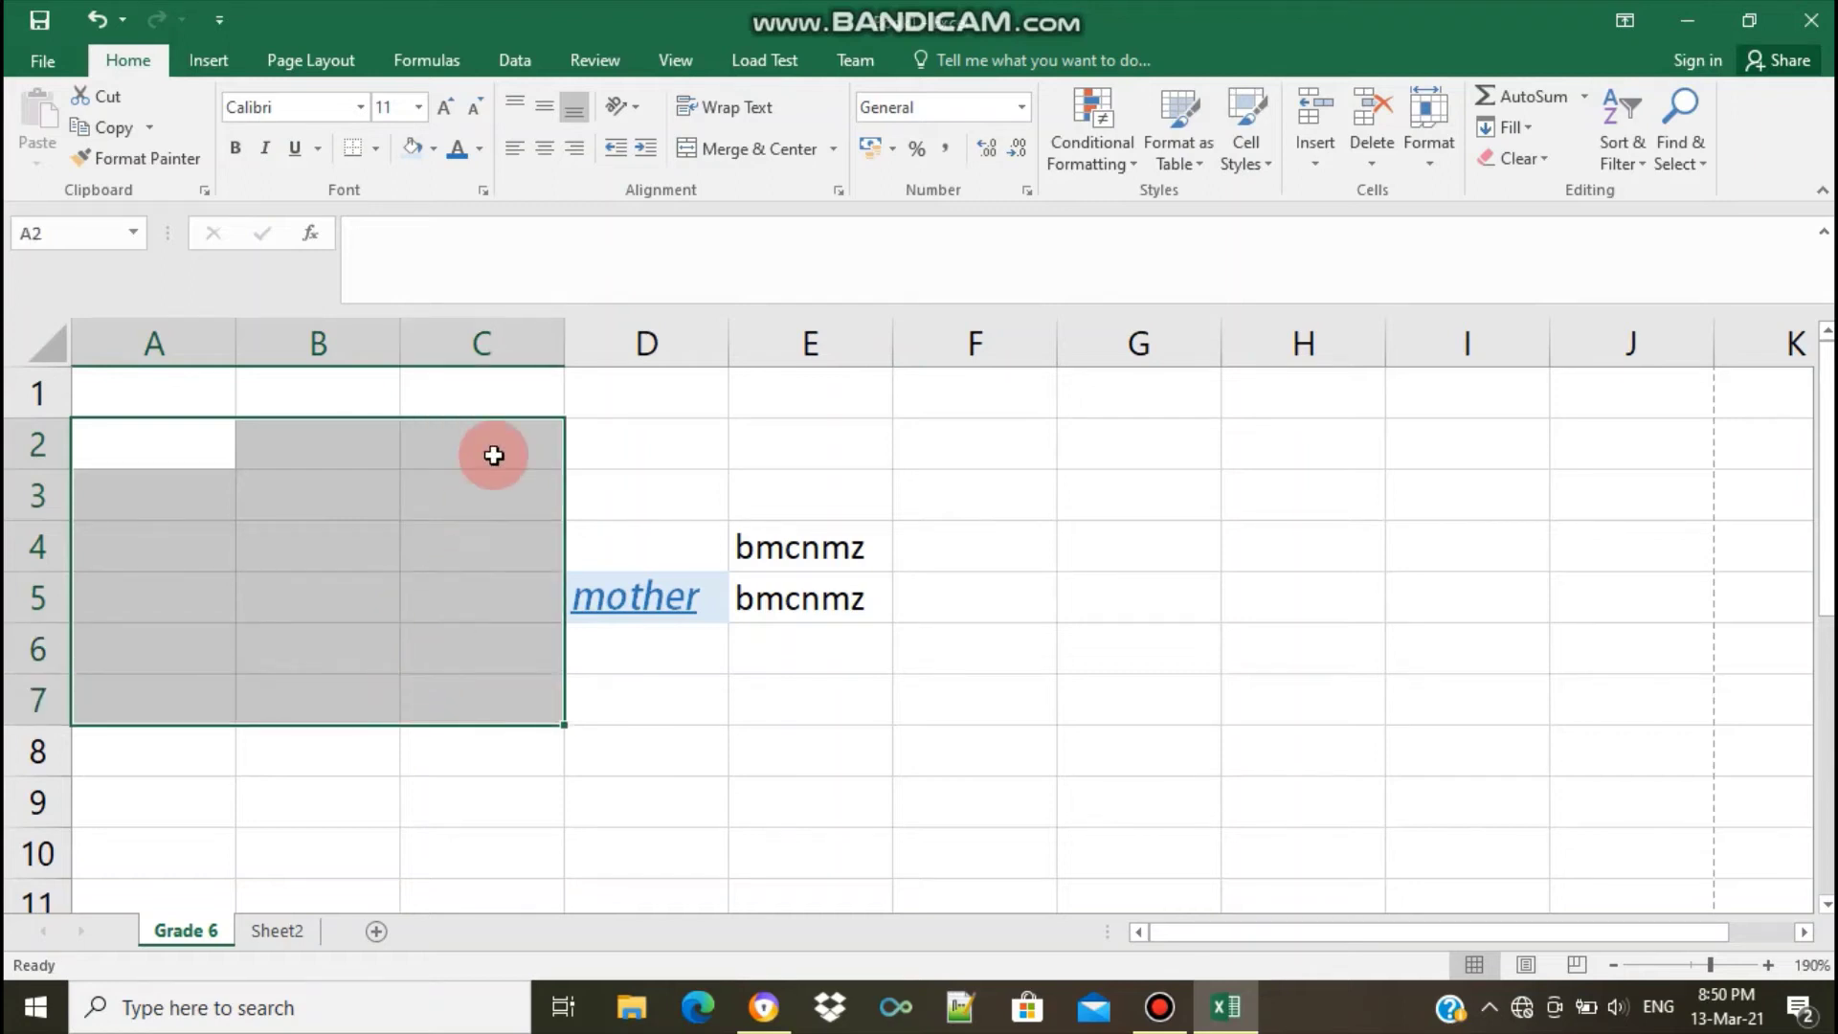
{"action": "left_click", "coordinate": [481, 145]}
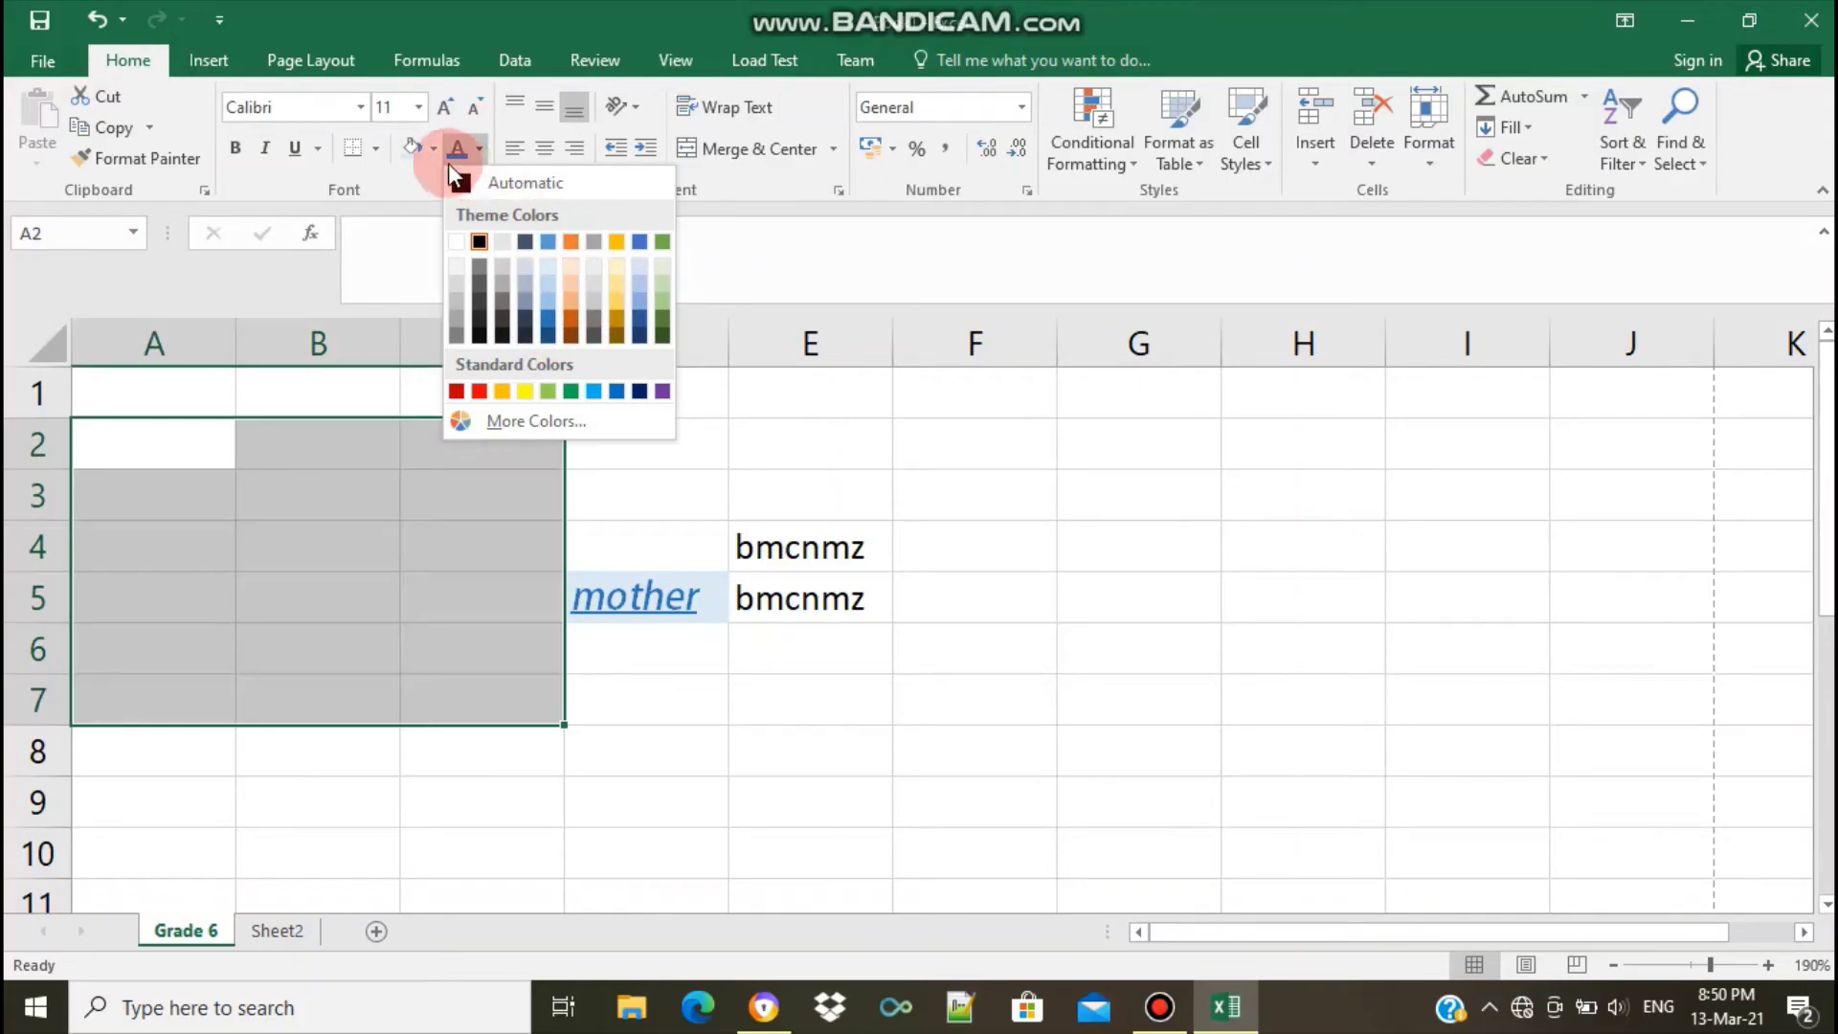
{"action": "left_click", "coordinate": [433, 149]}
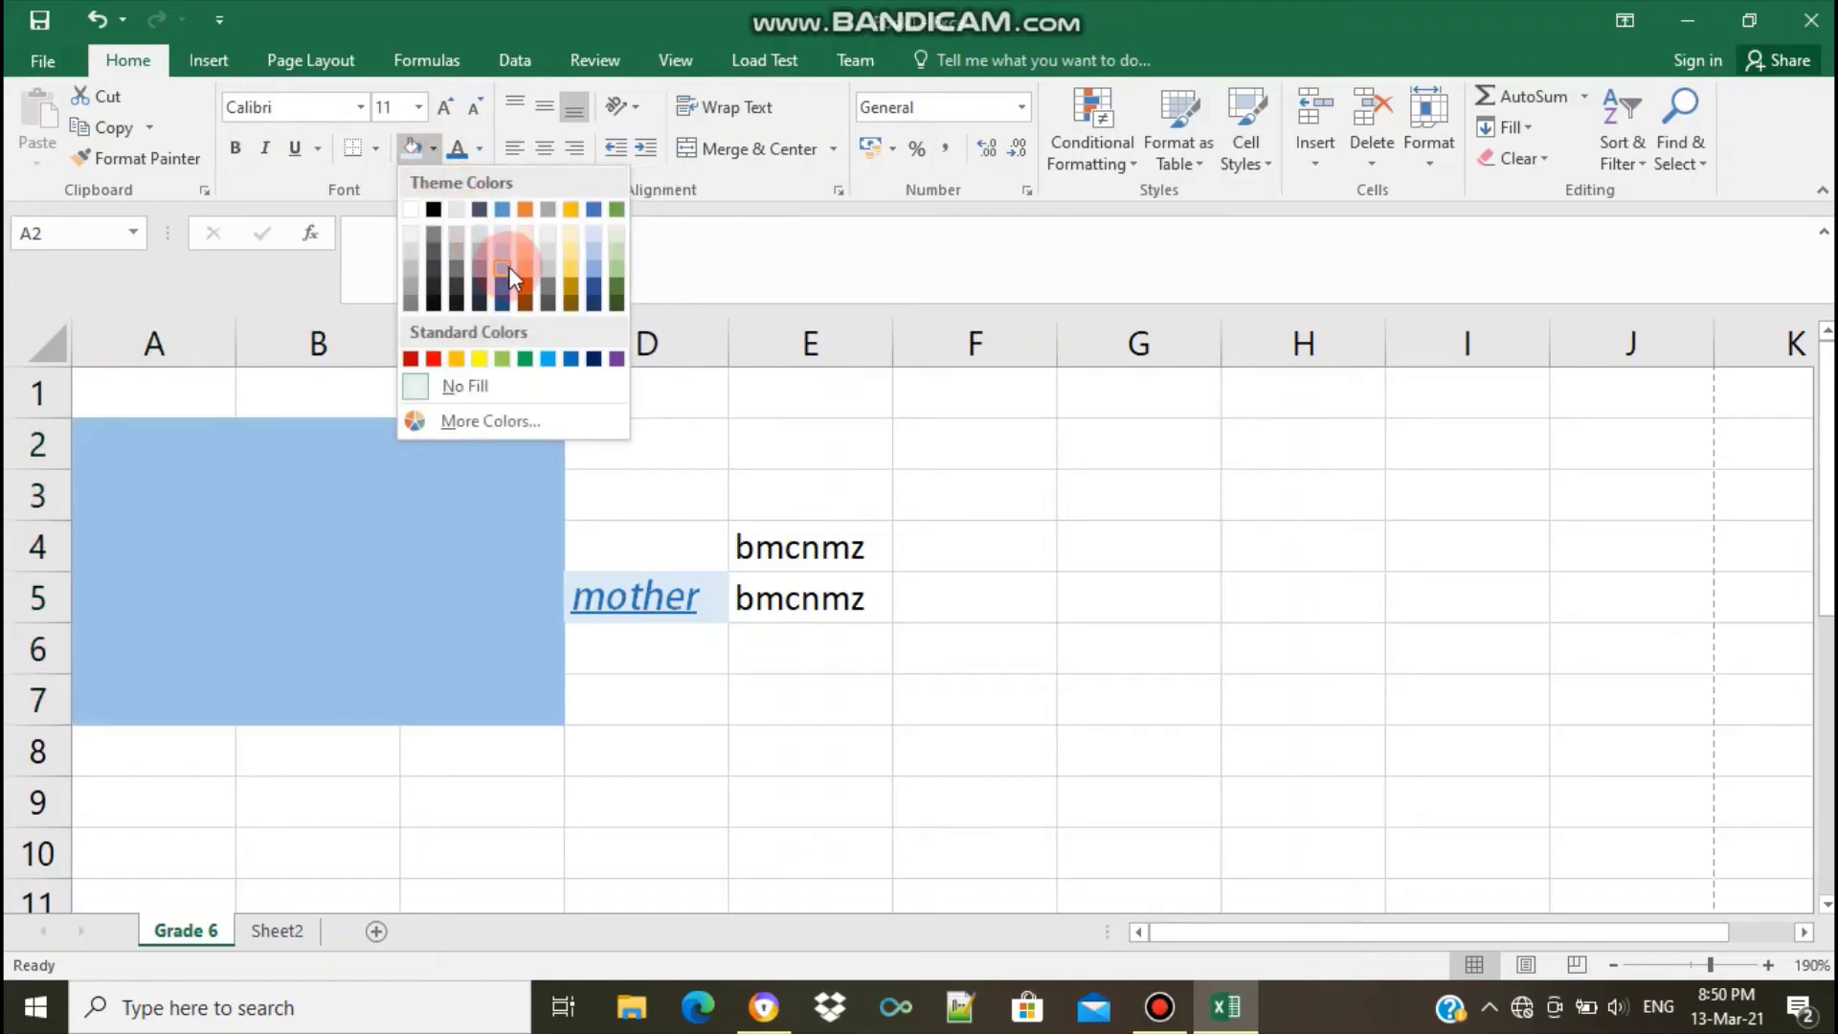
{"action": "left_click", "coordinate": [571, 252]}
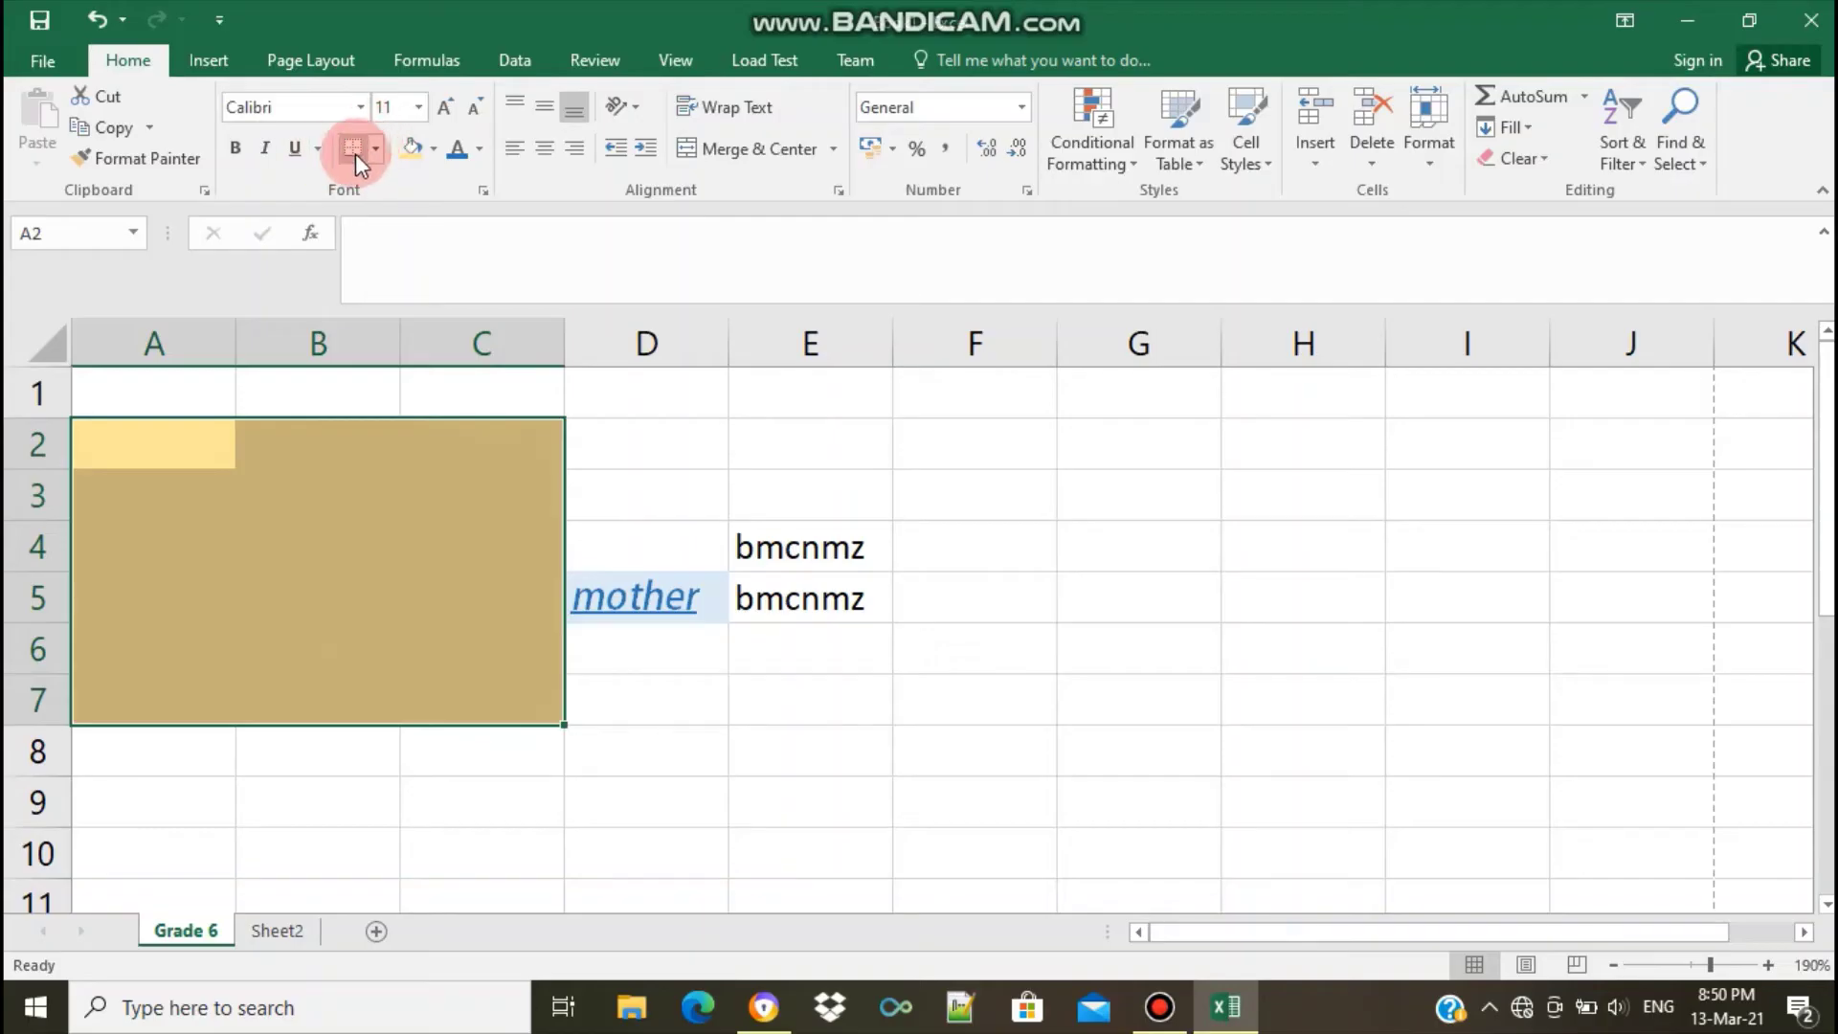
Apply All Borders to every cell of A2:C7
{"action": "left_click", "coordinate": [354, 150]}
{"action": "left_click", "coordinate": [375, 150]}
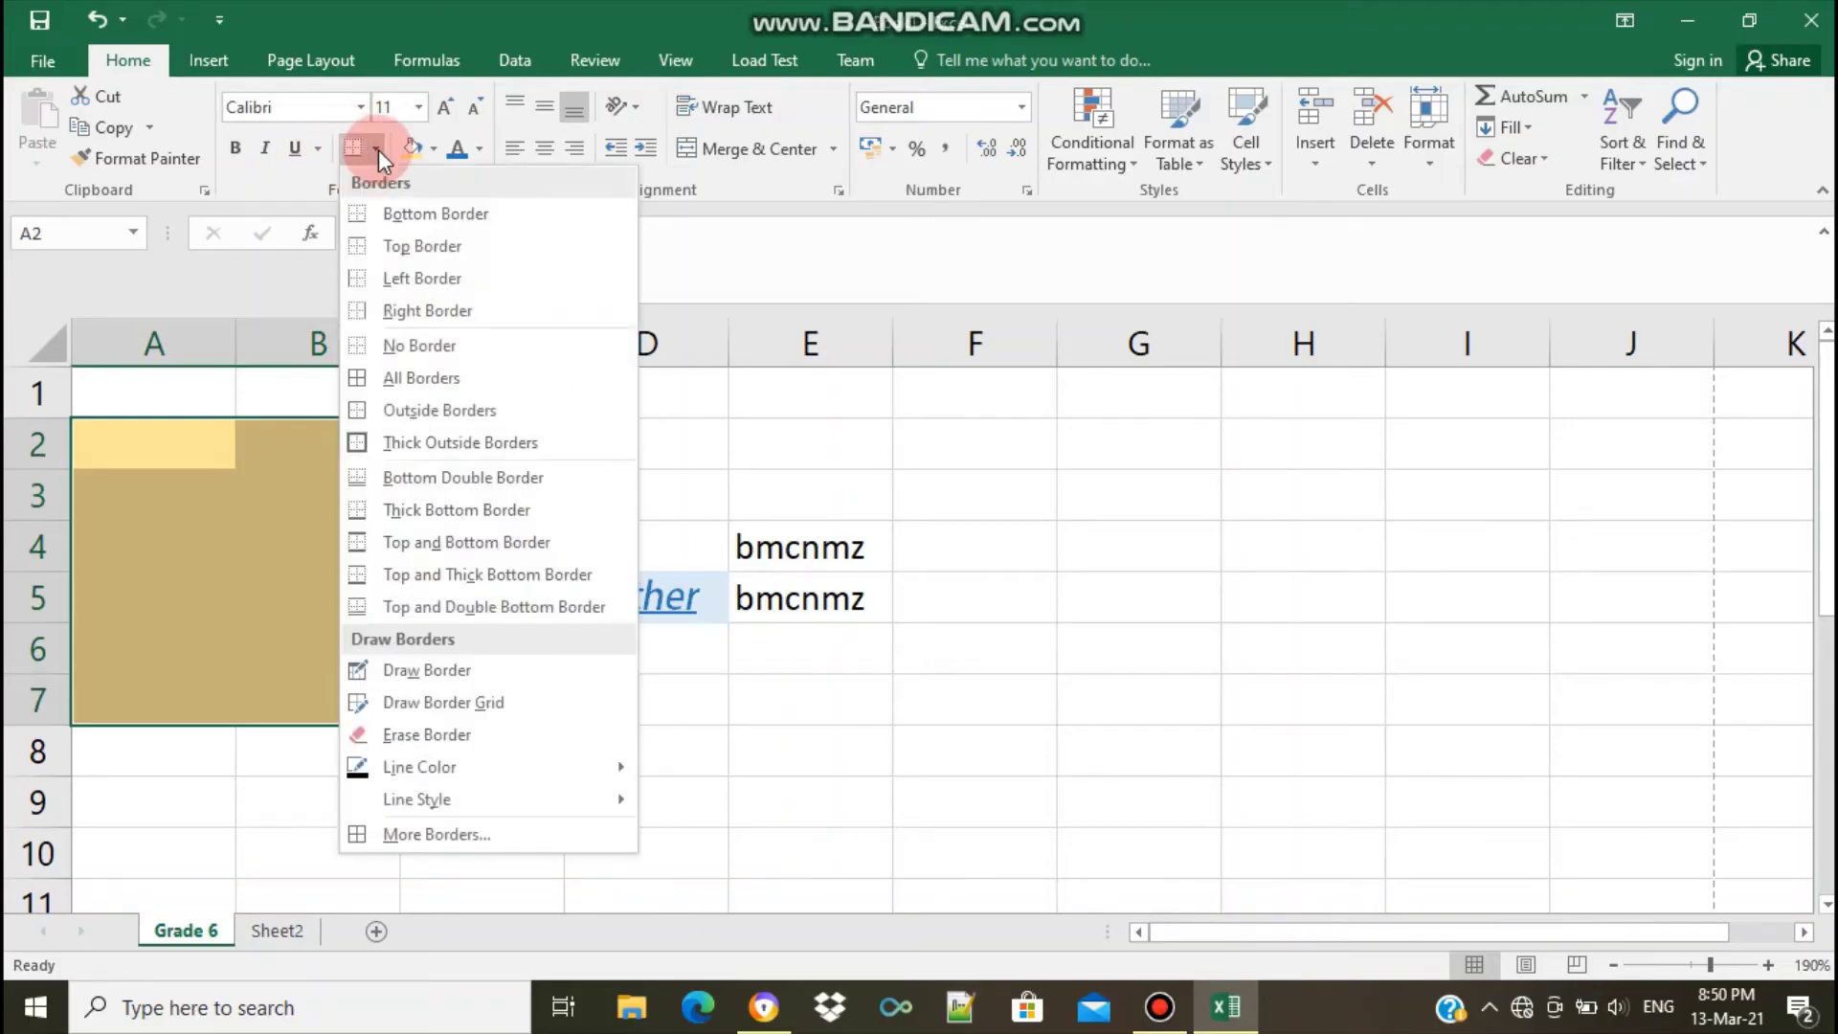
{"action": "left_click", "coordinate": [429, 375]}
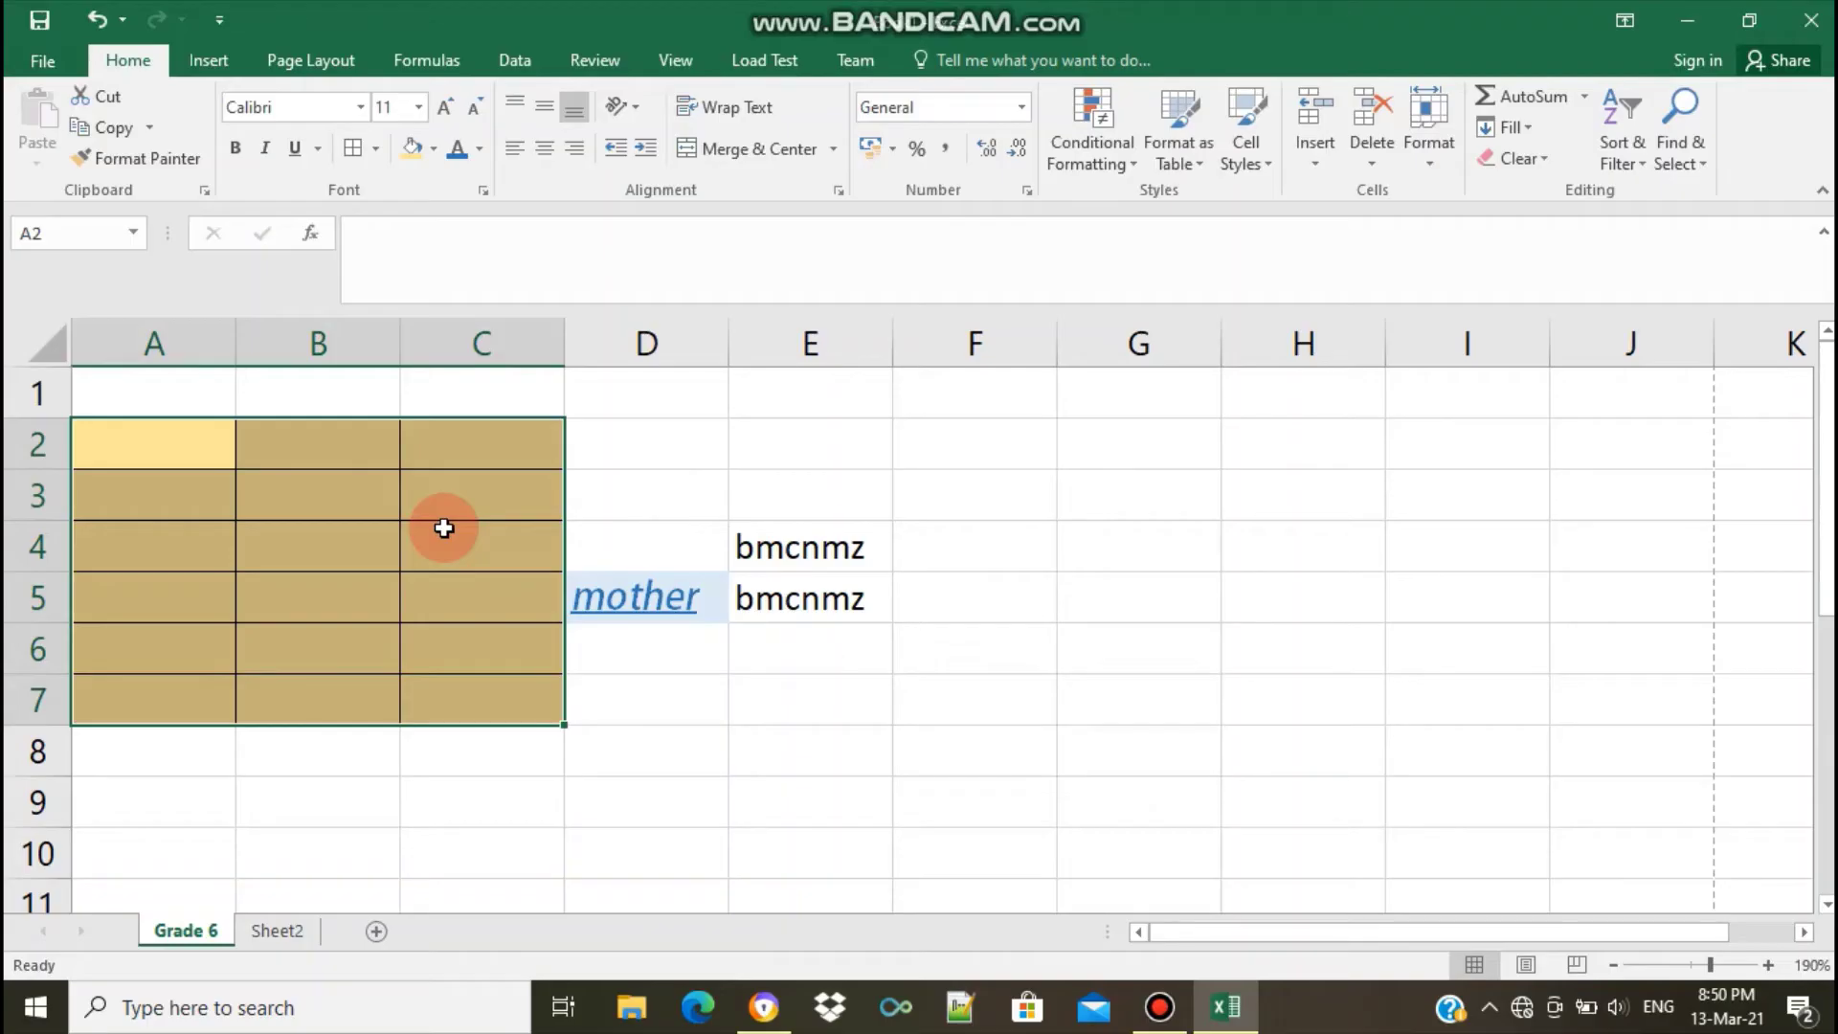
Enter 'Name' in cell A2 and reselect that cell
{"action": "left_click", "coordinate": [716, 735]}
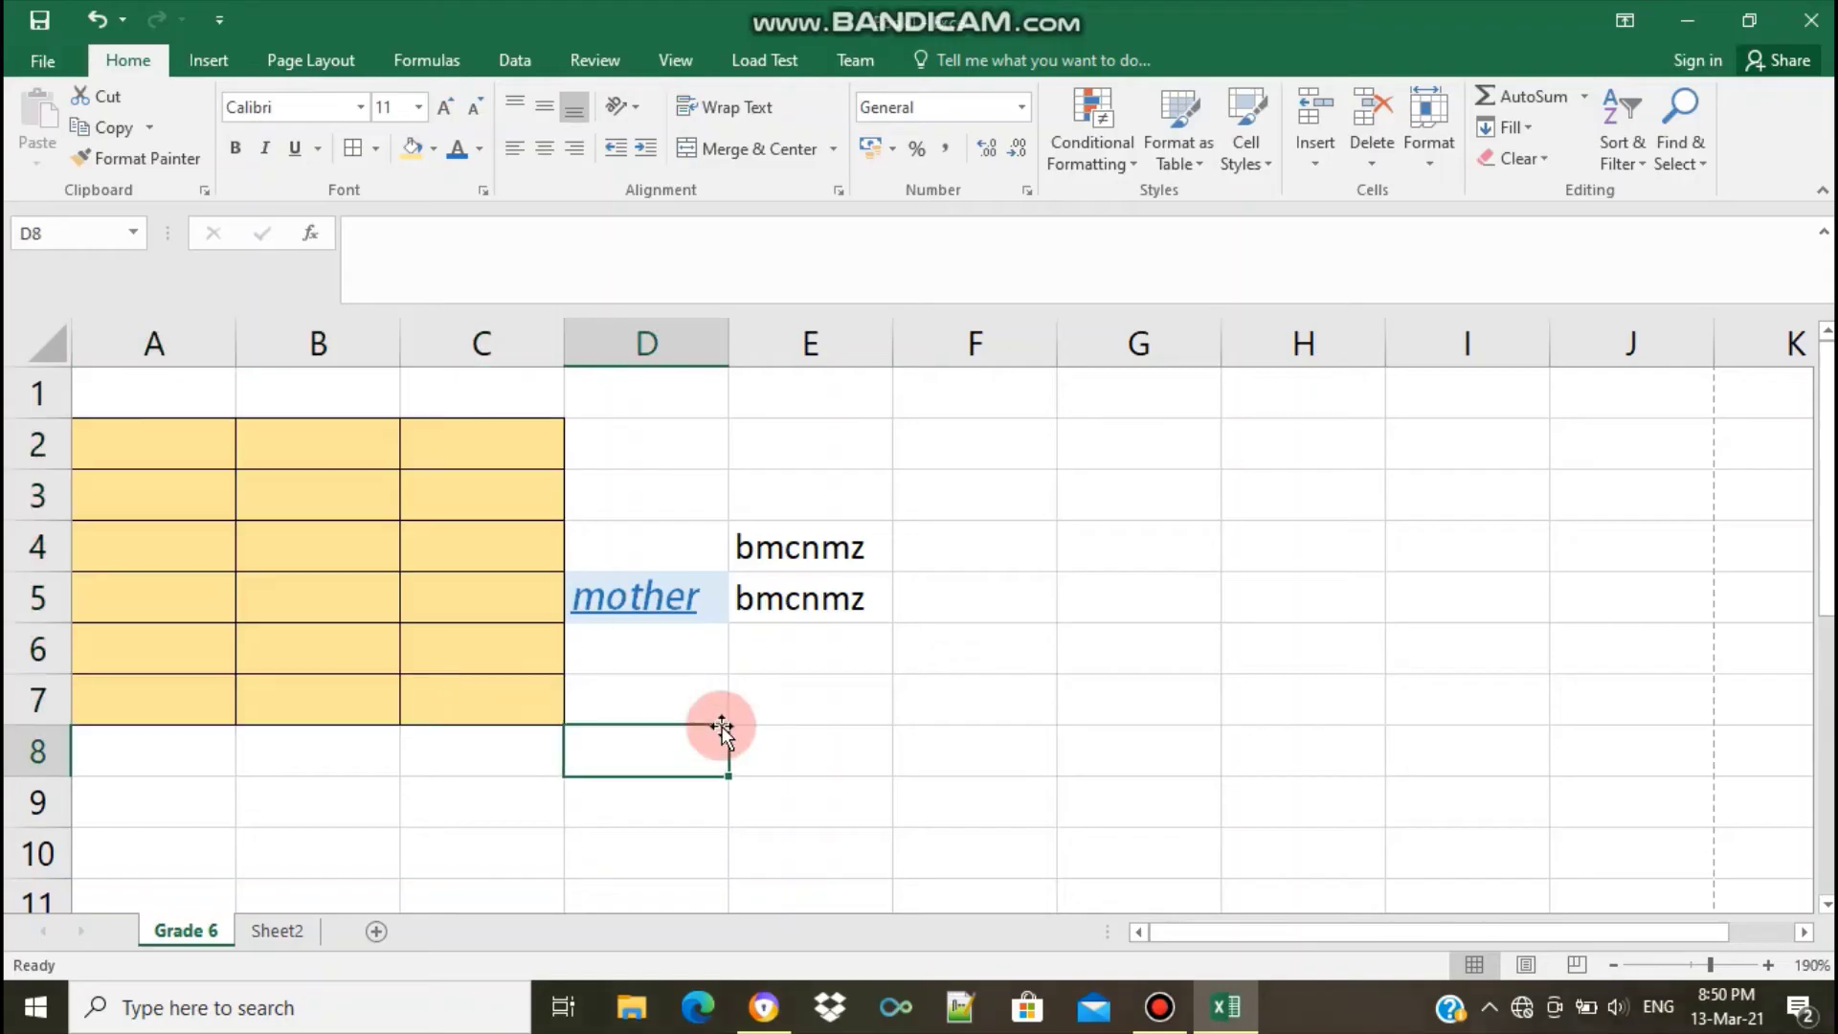
{"action": "left_click", "coordinate": [207, 452]}
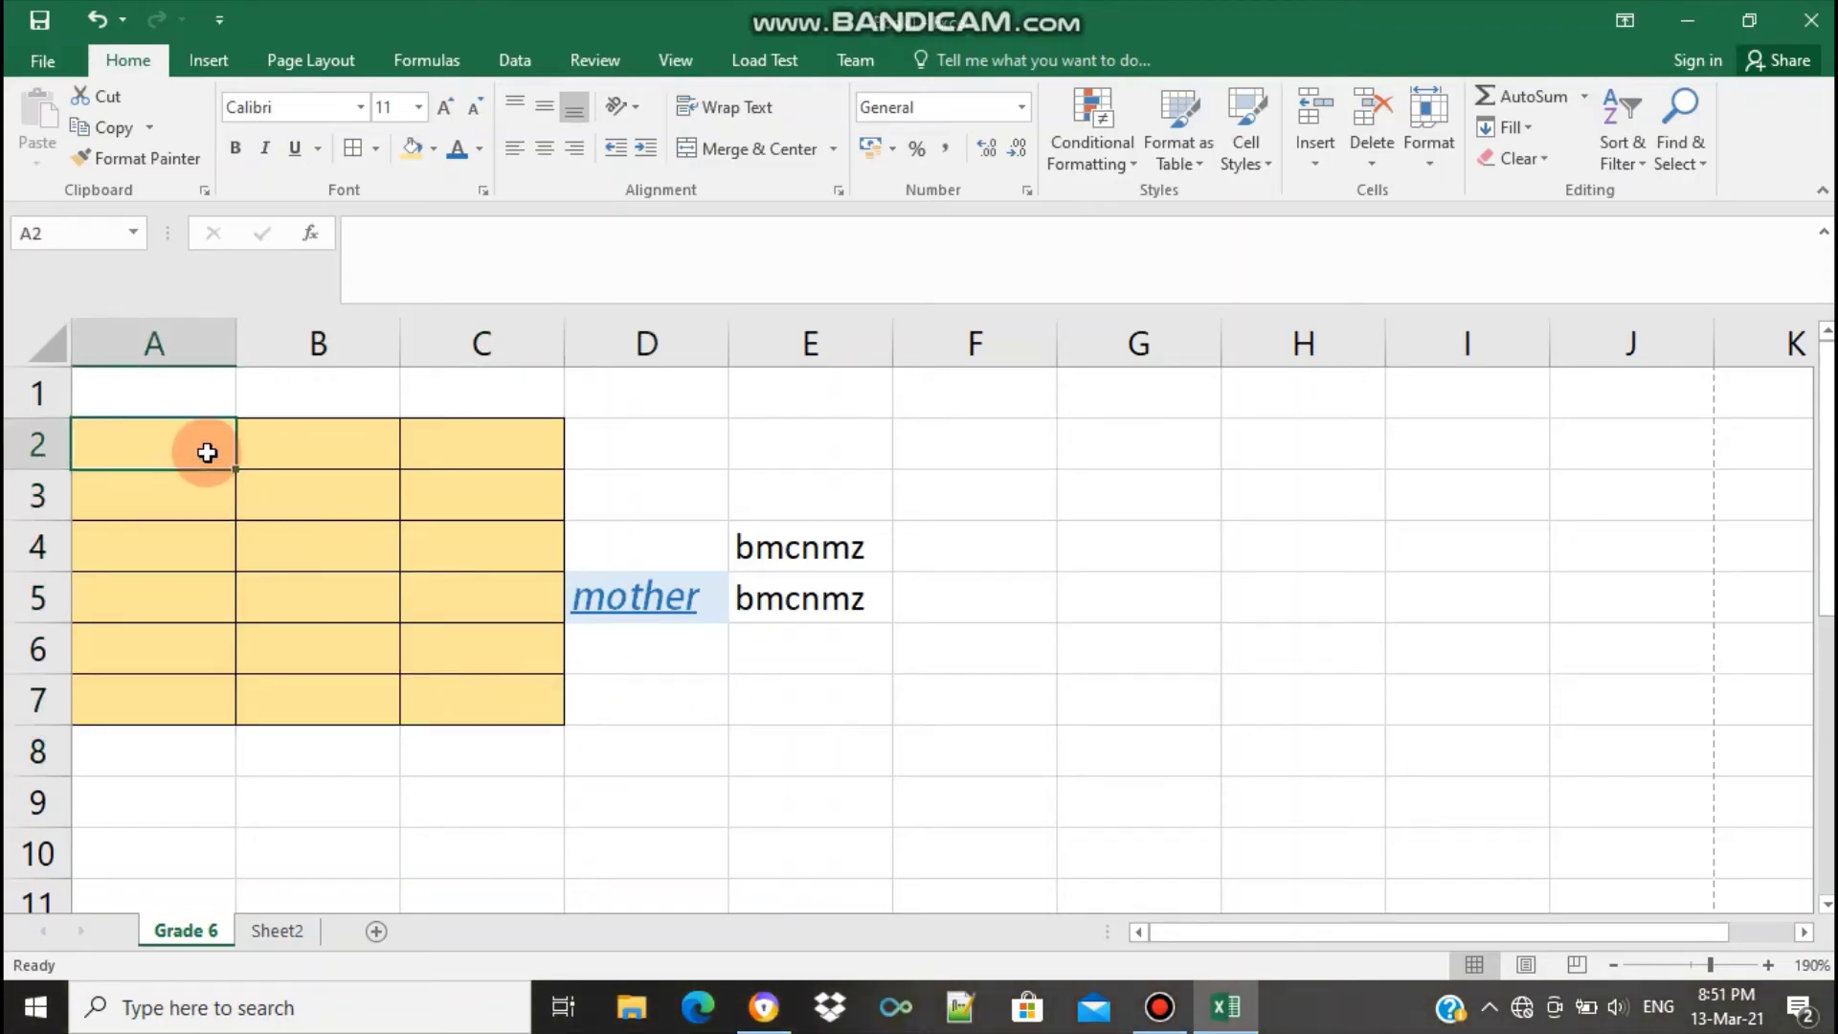
{"action": "type", "text": "Name"}
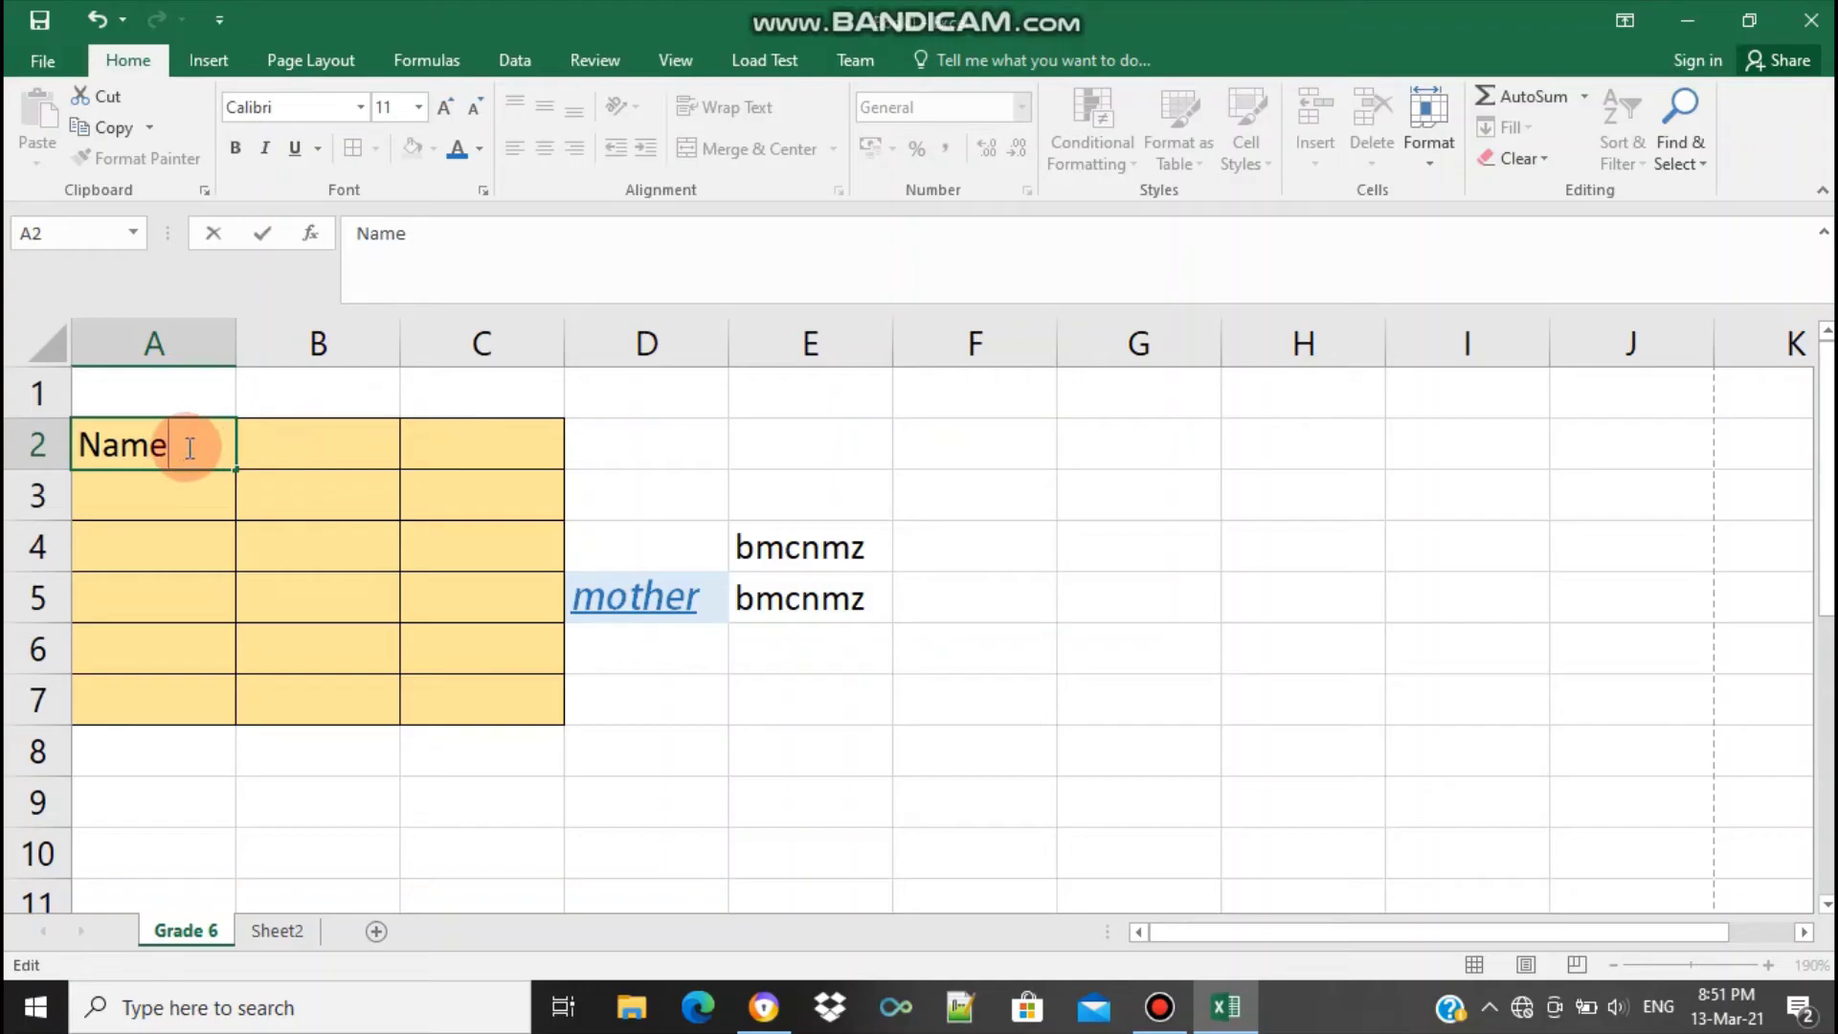
{"action": "left_click", "coordinate": [263, 451]}
{"action": "left_click", "coordinate": [195, 446]}
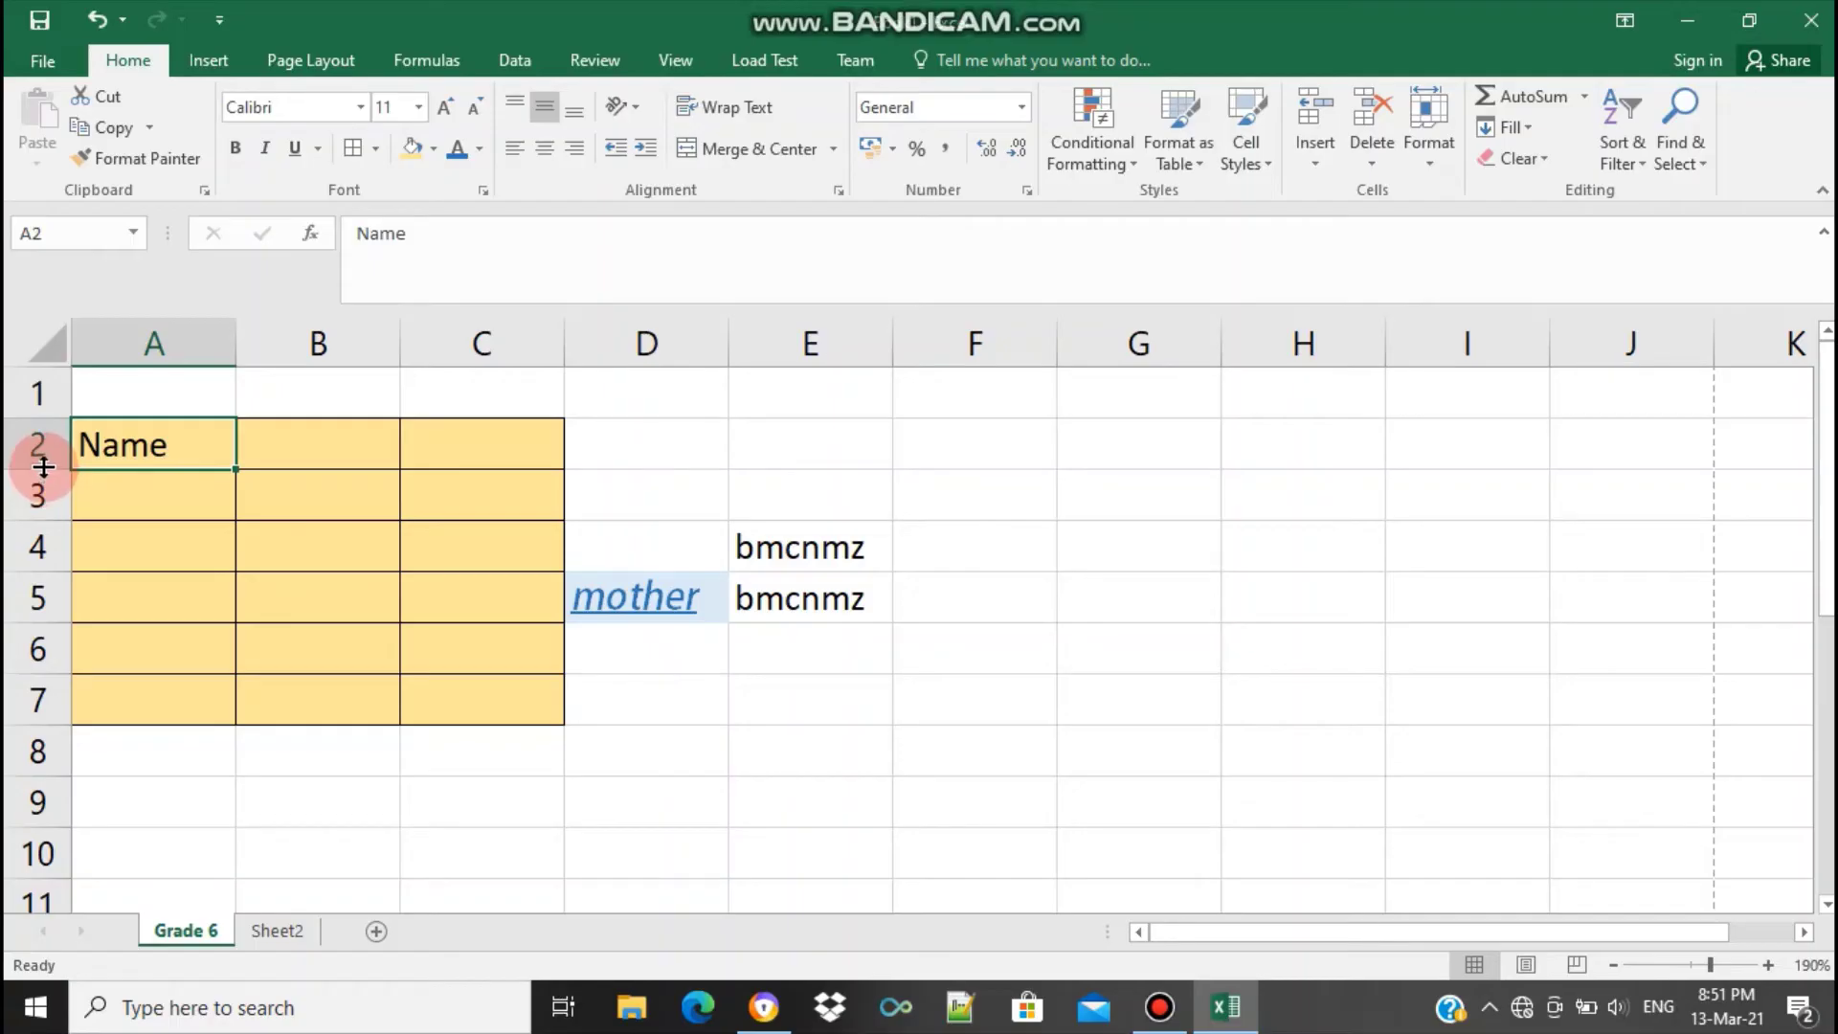
Heighten row 2, widen column A, and centre 'Name' horizontally and vertically in A2
{"action": "left_click_drag", "start_coordinate": [44, 467], "coordinate": [59, 517]}
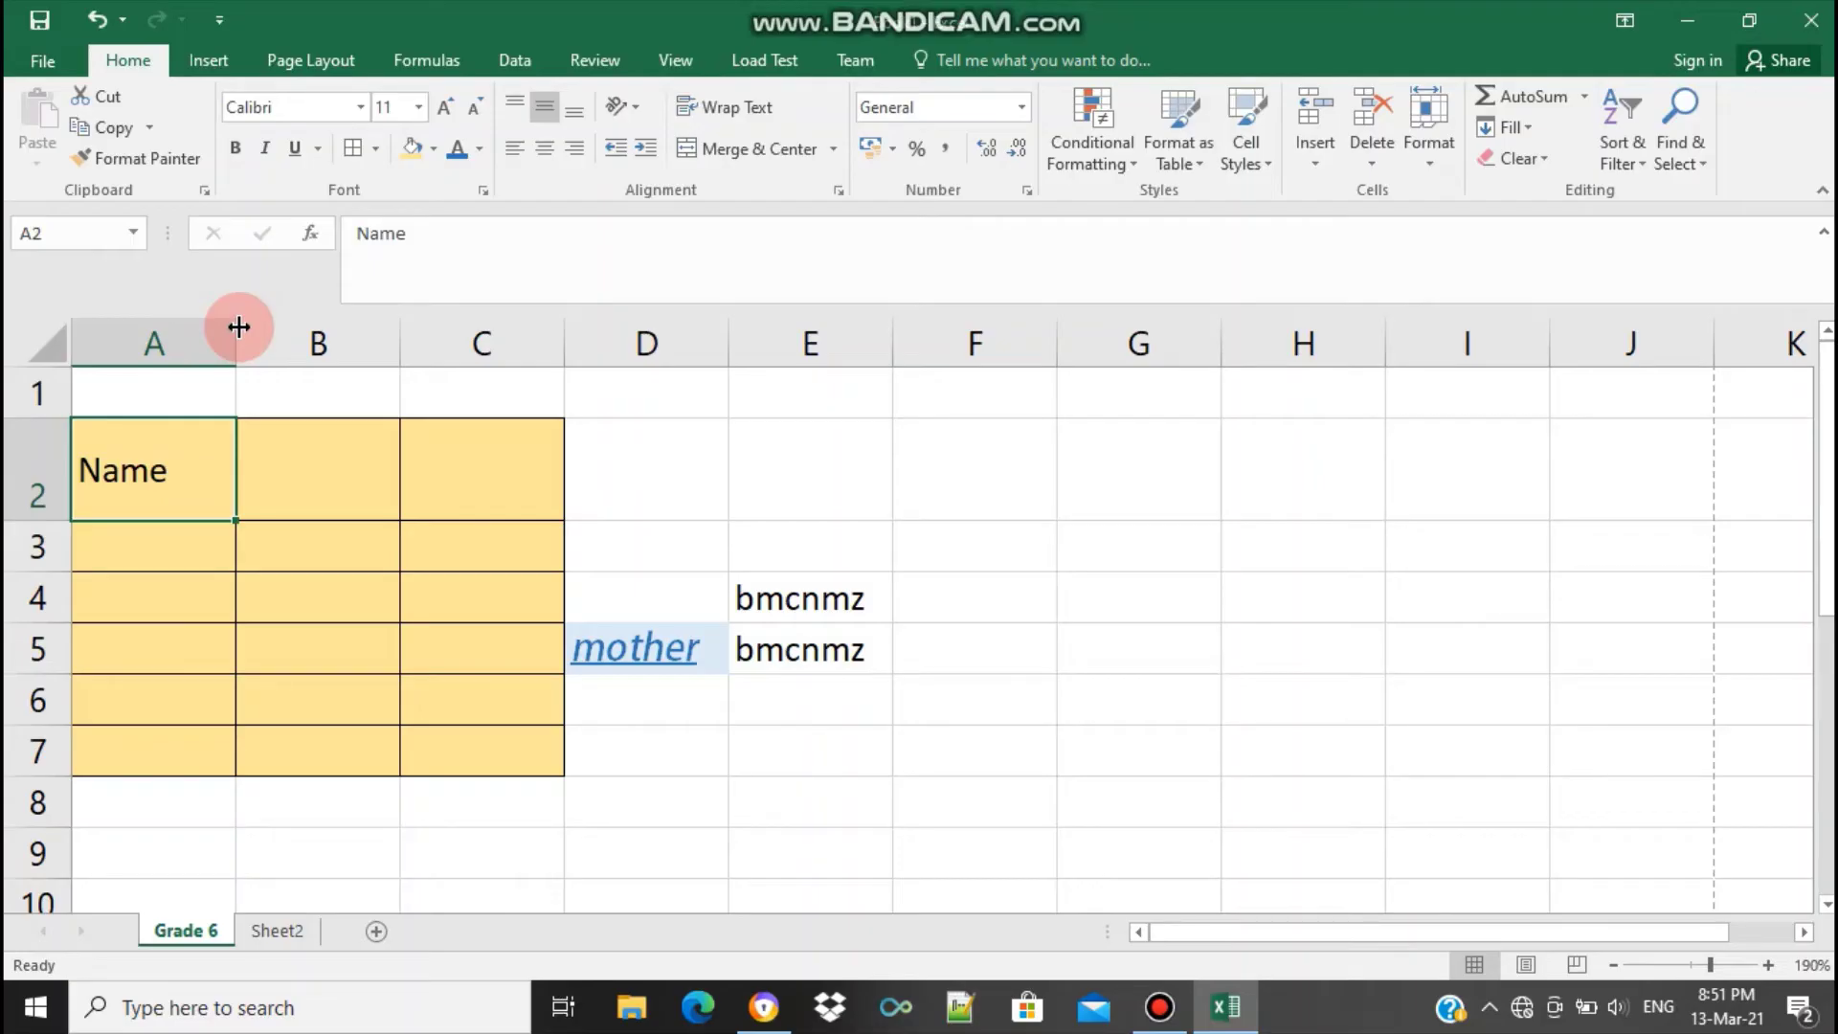
{"action": "left_click_drag", "start_coordinate": [238, 327], "coordinate": [341, 318]}
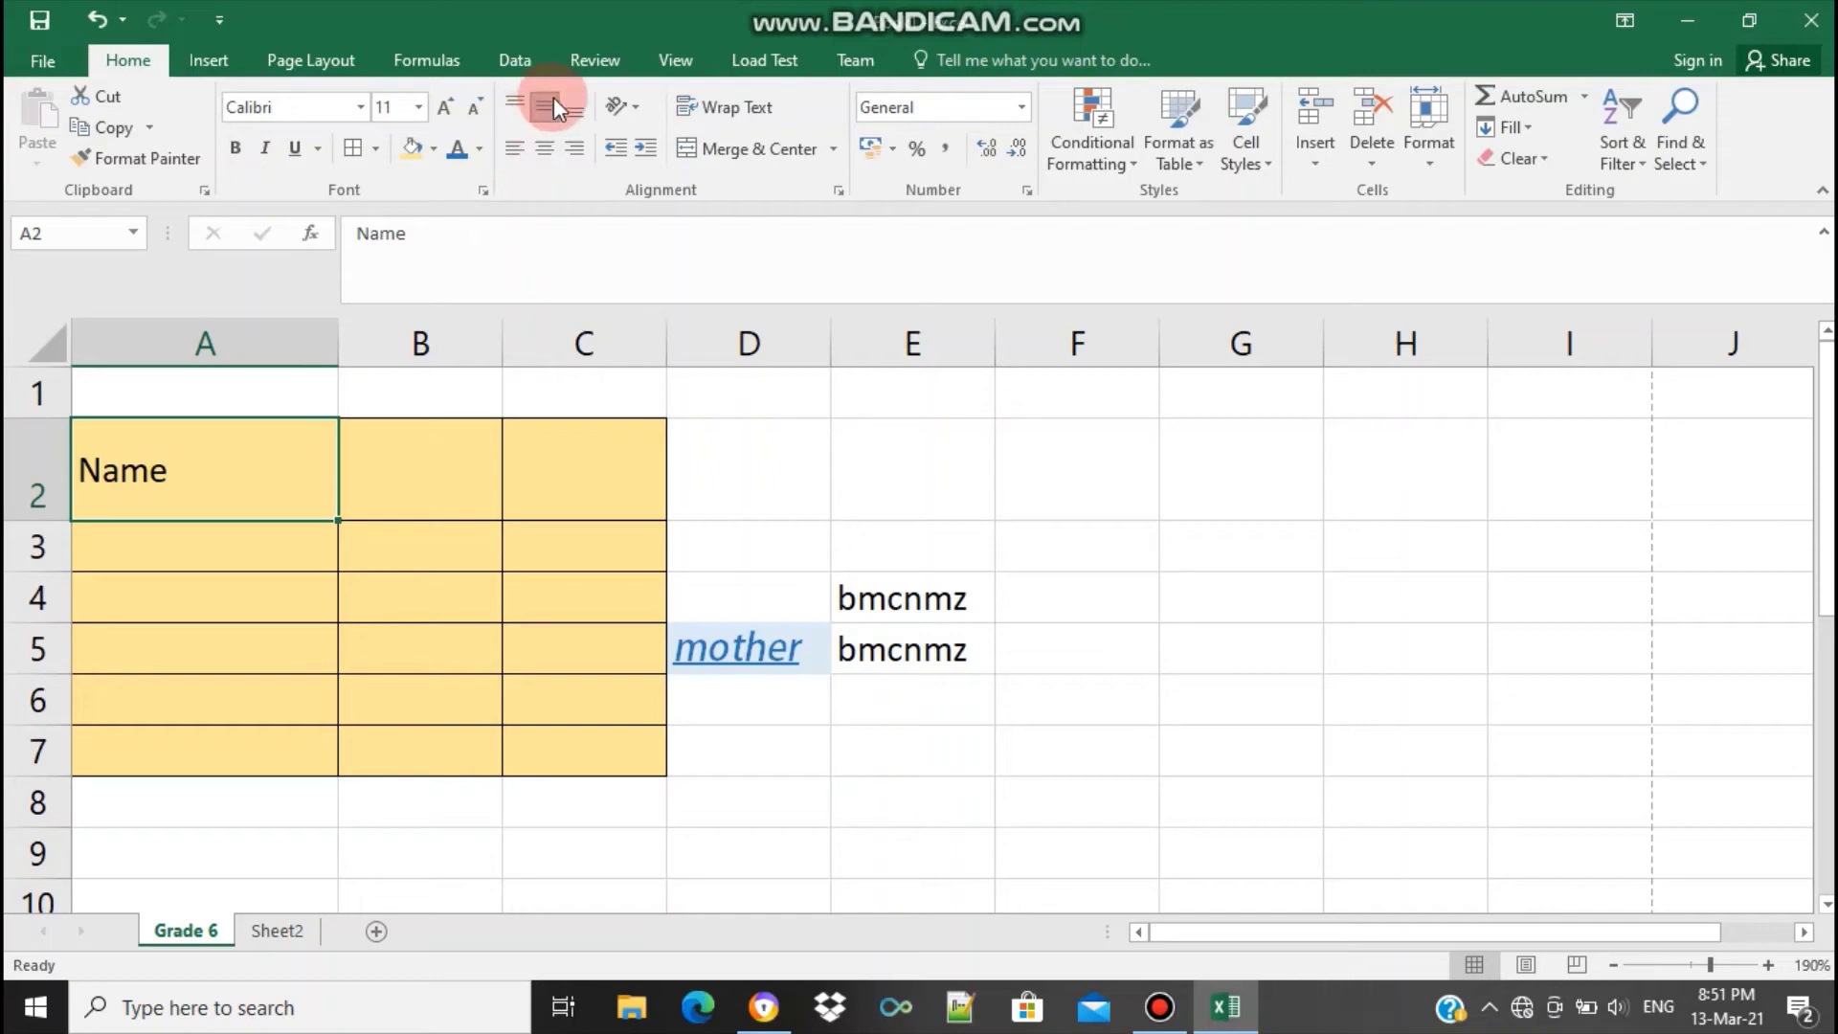
{"action": "left_click", "coordinate": [575, 111]}
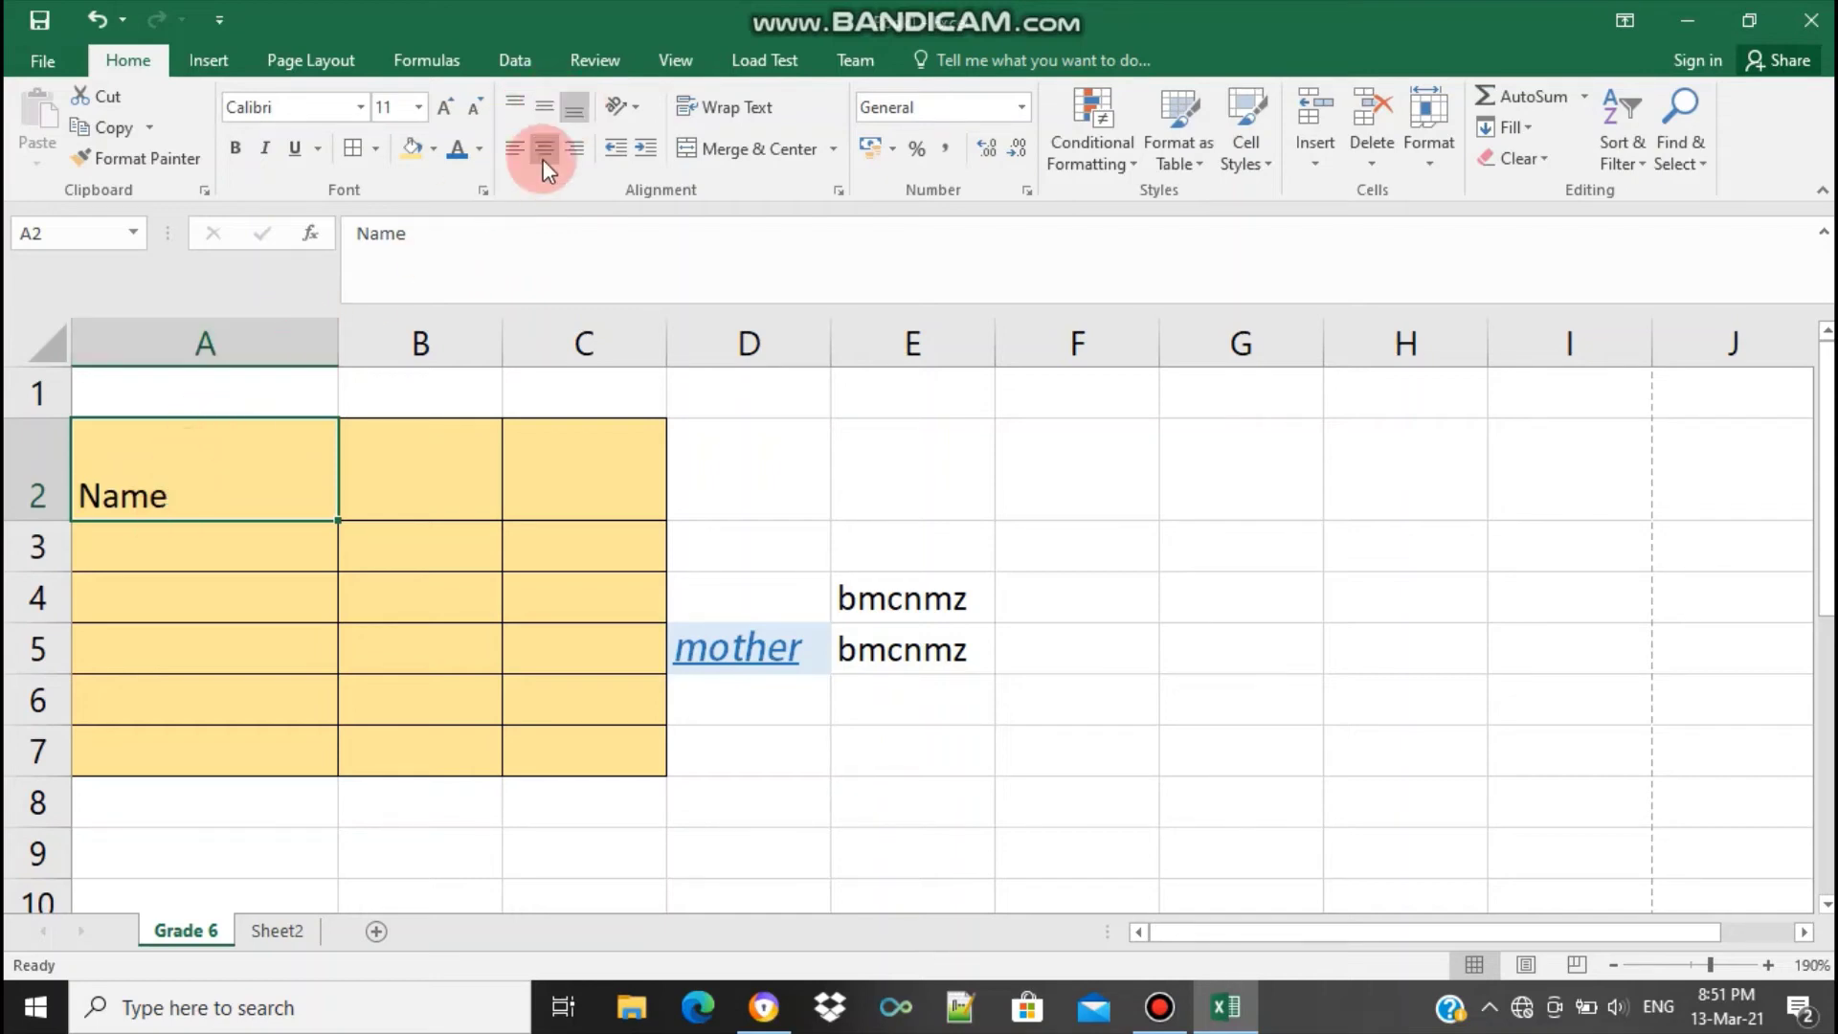
{"action": "left_click", "coordinate": [547, 113]}
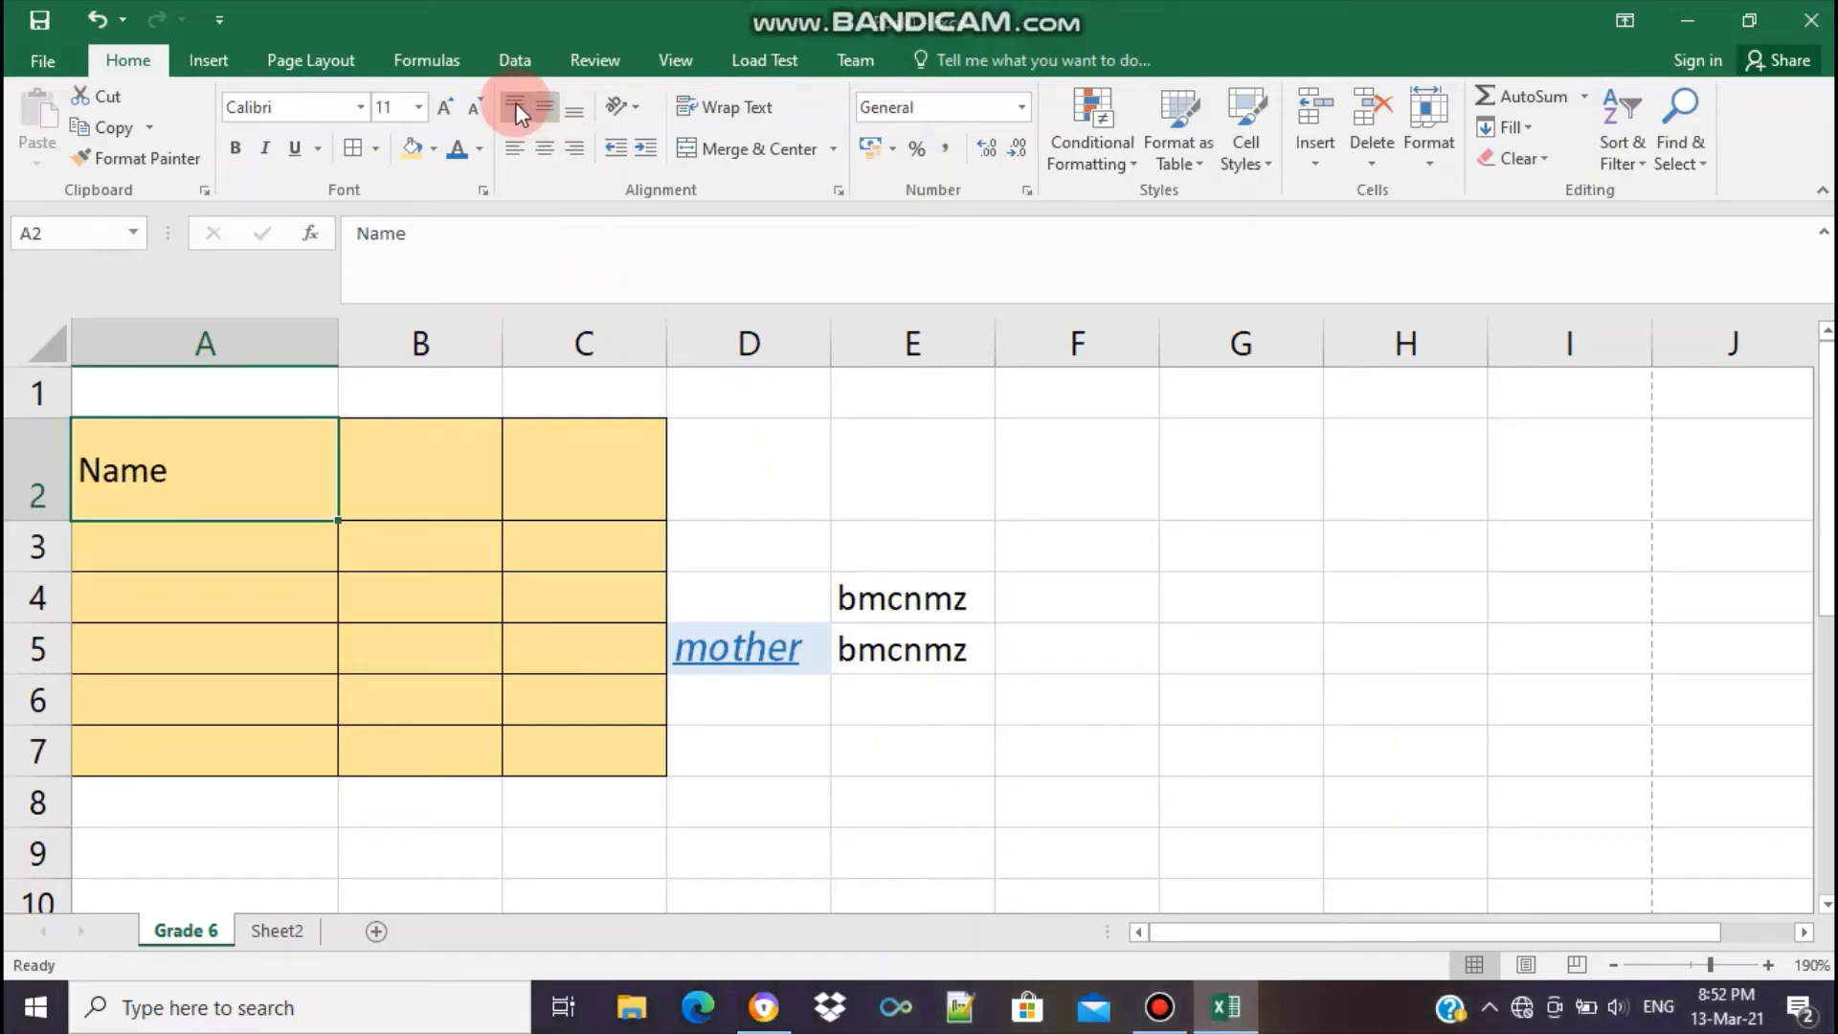
{"action": "left_click", "coordinate": [515, 101]}
{"action": "left_click", "coordinate": [515, 101]}
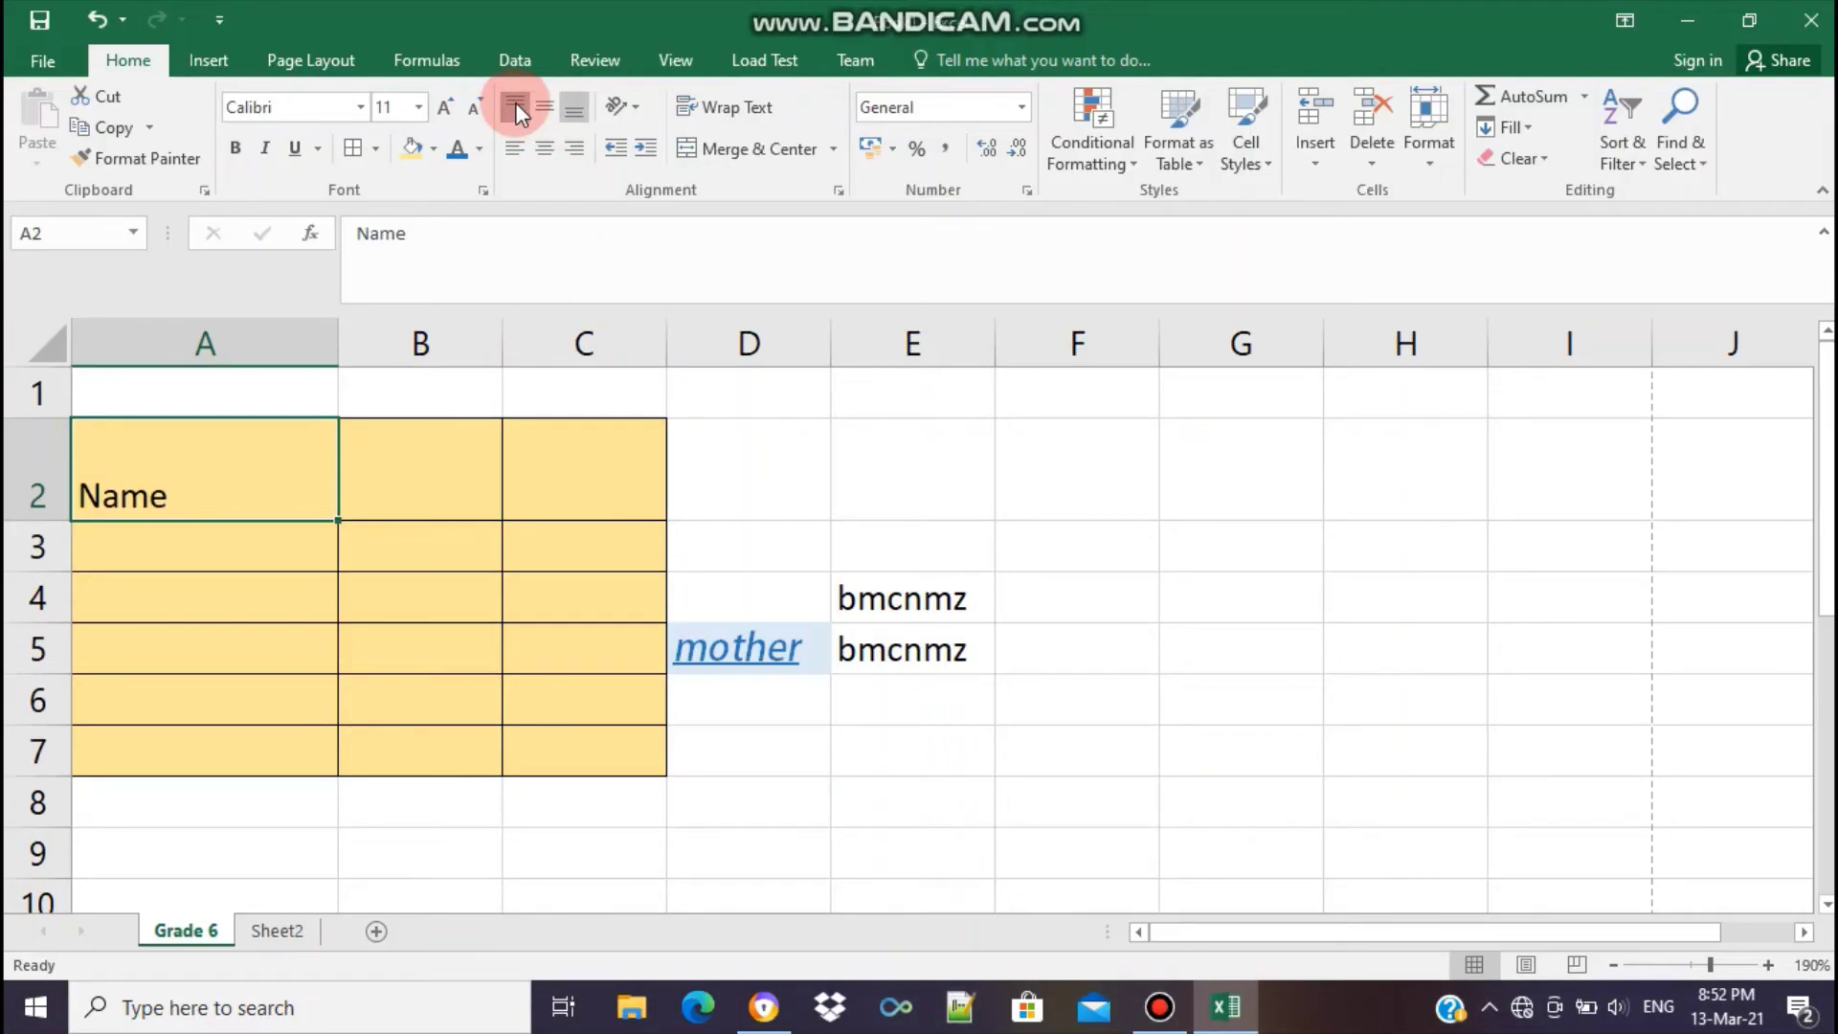
{"action": "left_click", "coordinate": [515, 101]}
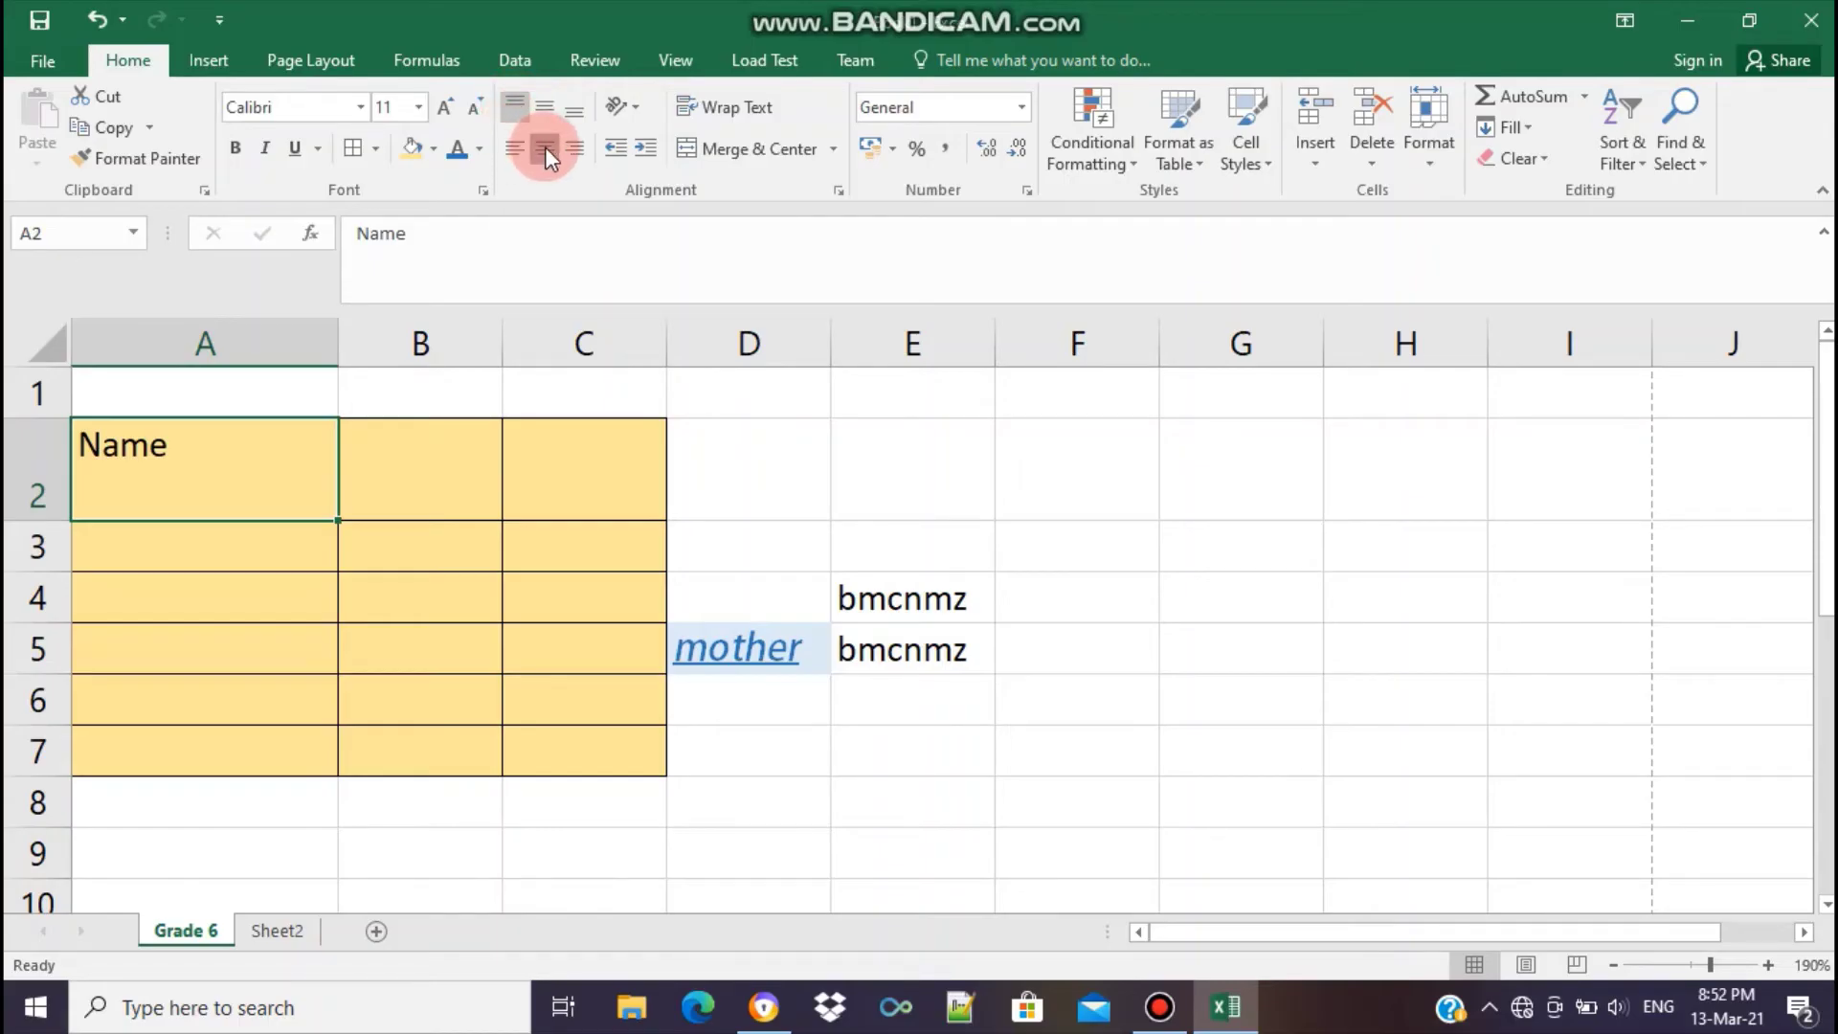
{"action": "left_click", "coordinate": [544, 147]}
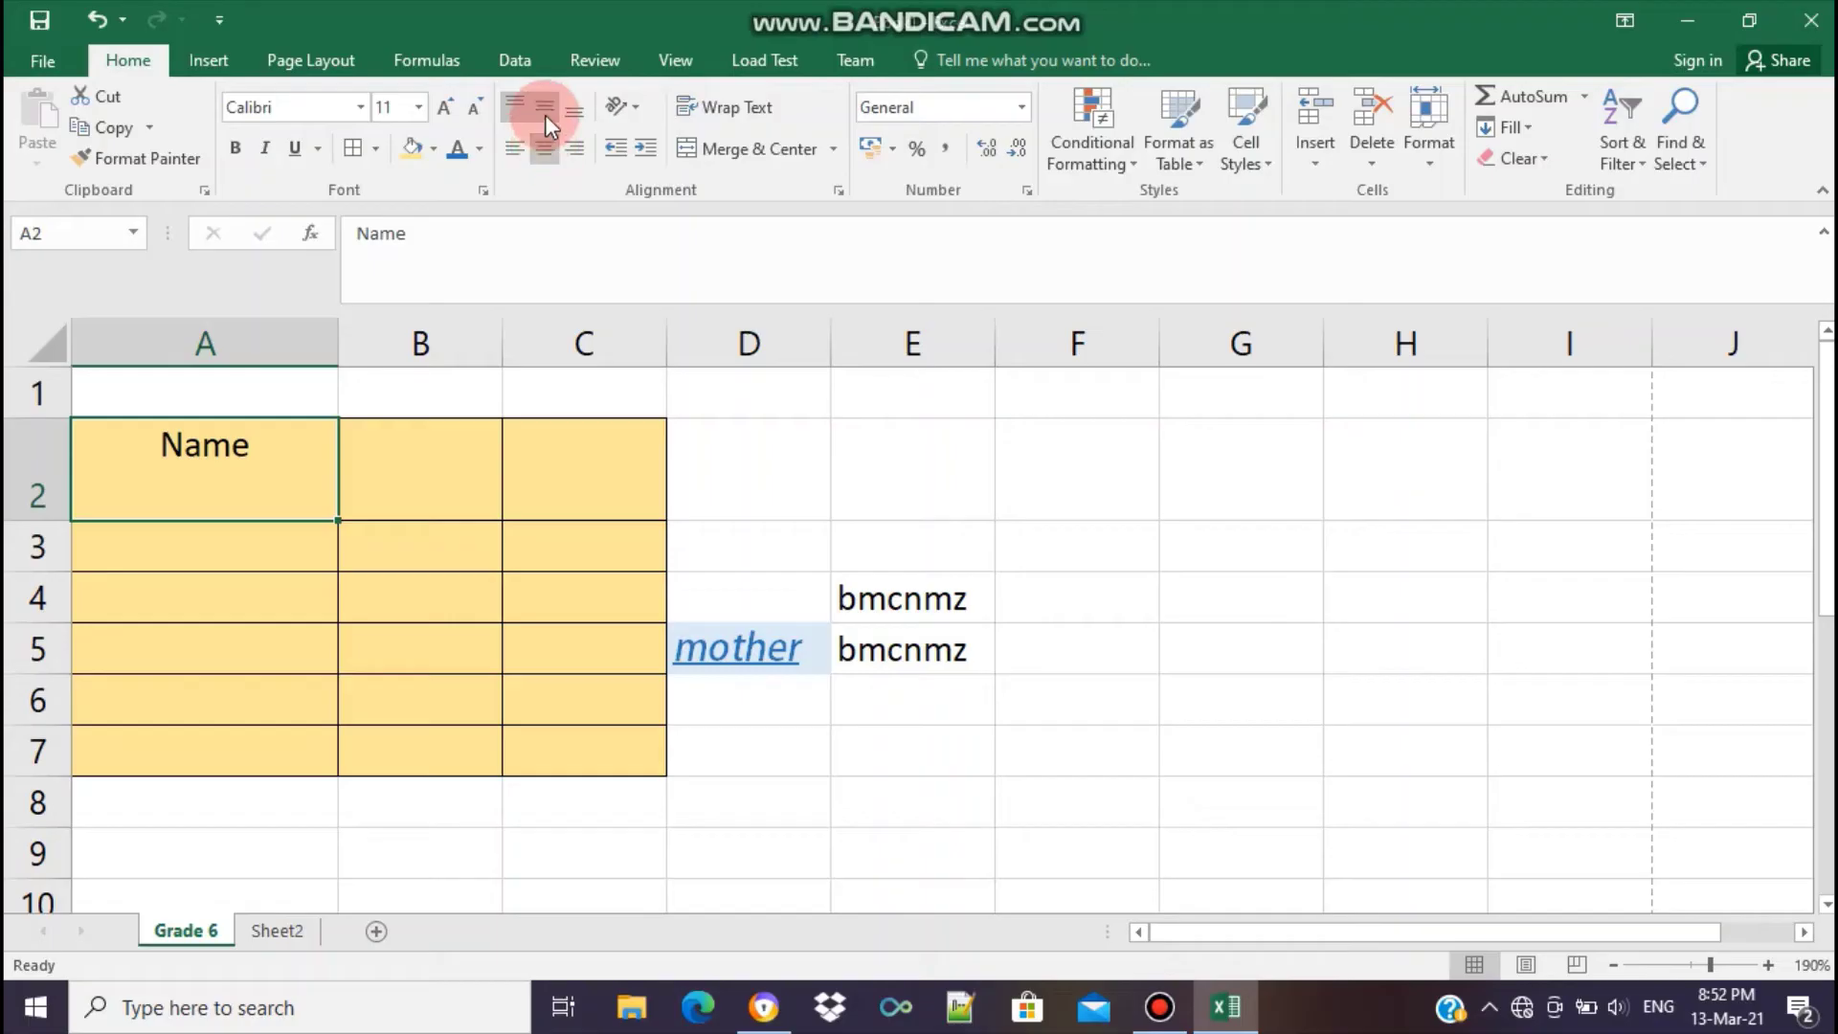
{"action": "left_click", "coordinate": [543, 110]}
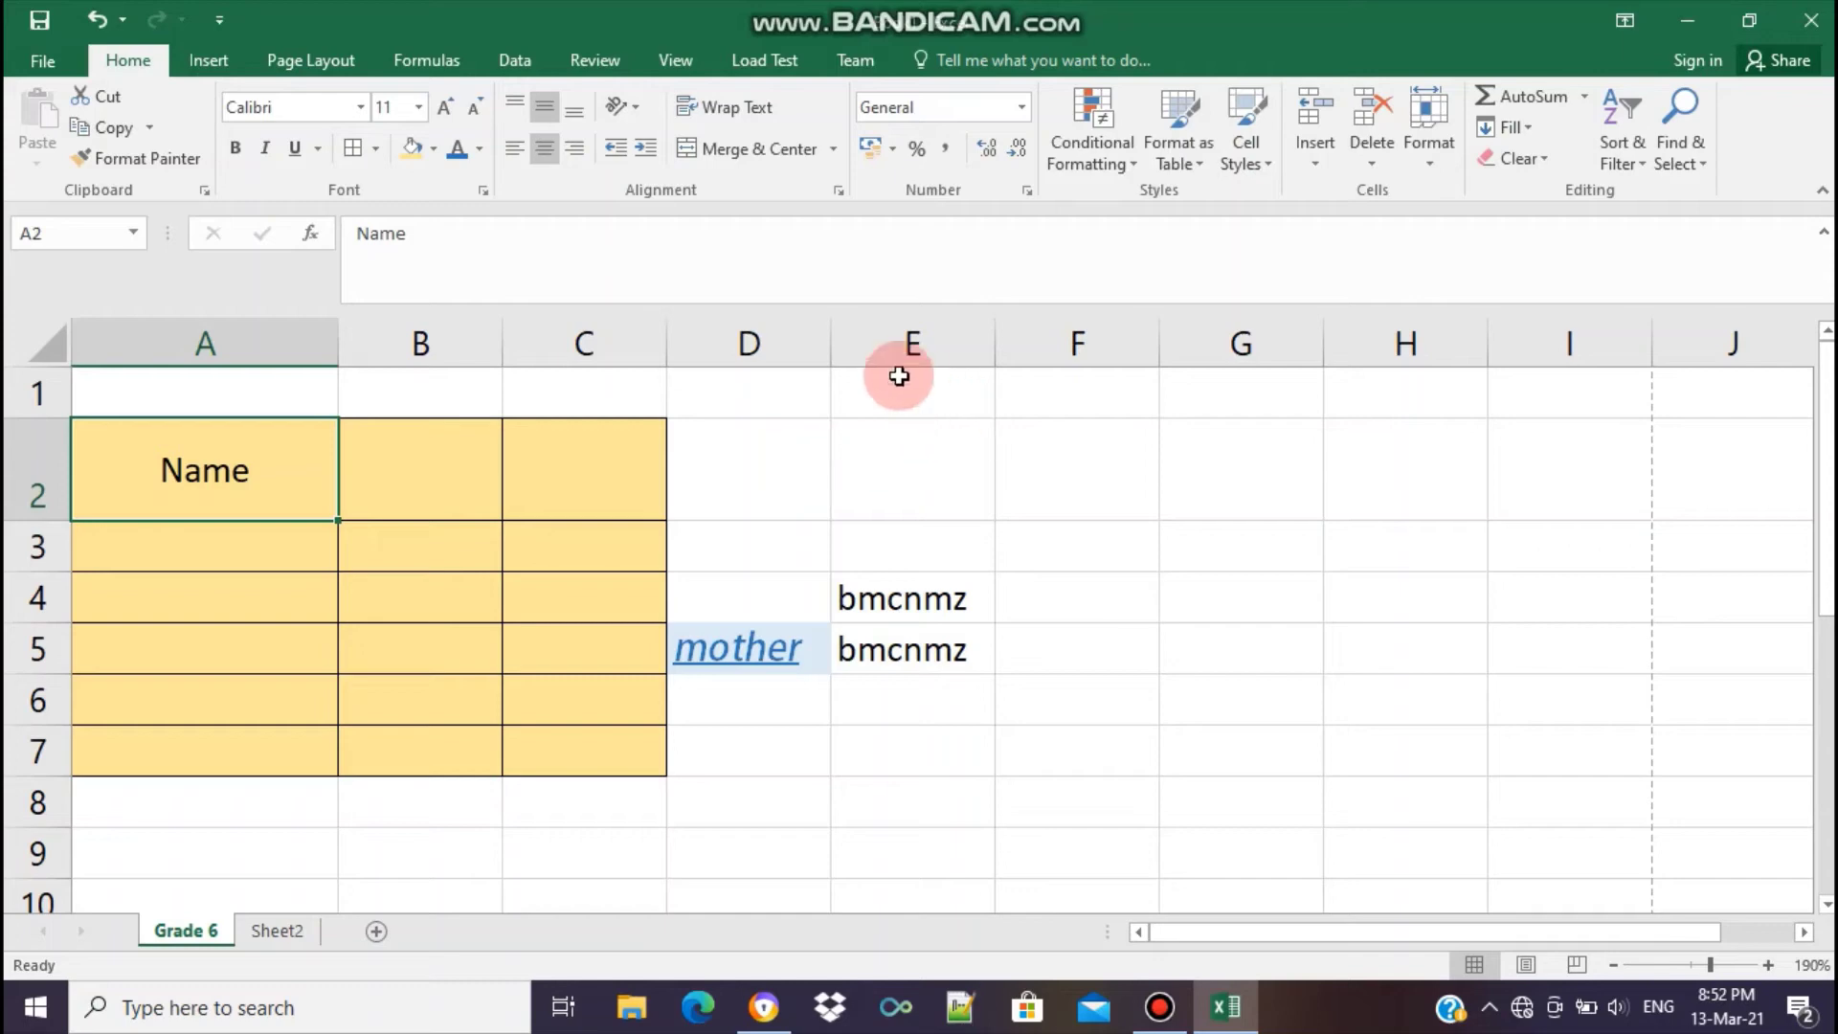
Append 'with initial' to the A2 heading and turn on Wrap Text
{"action": "double_click", "coordinate": [257, 482]}
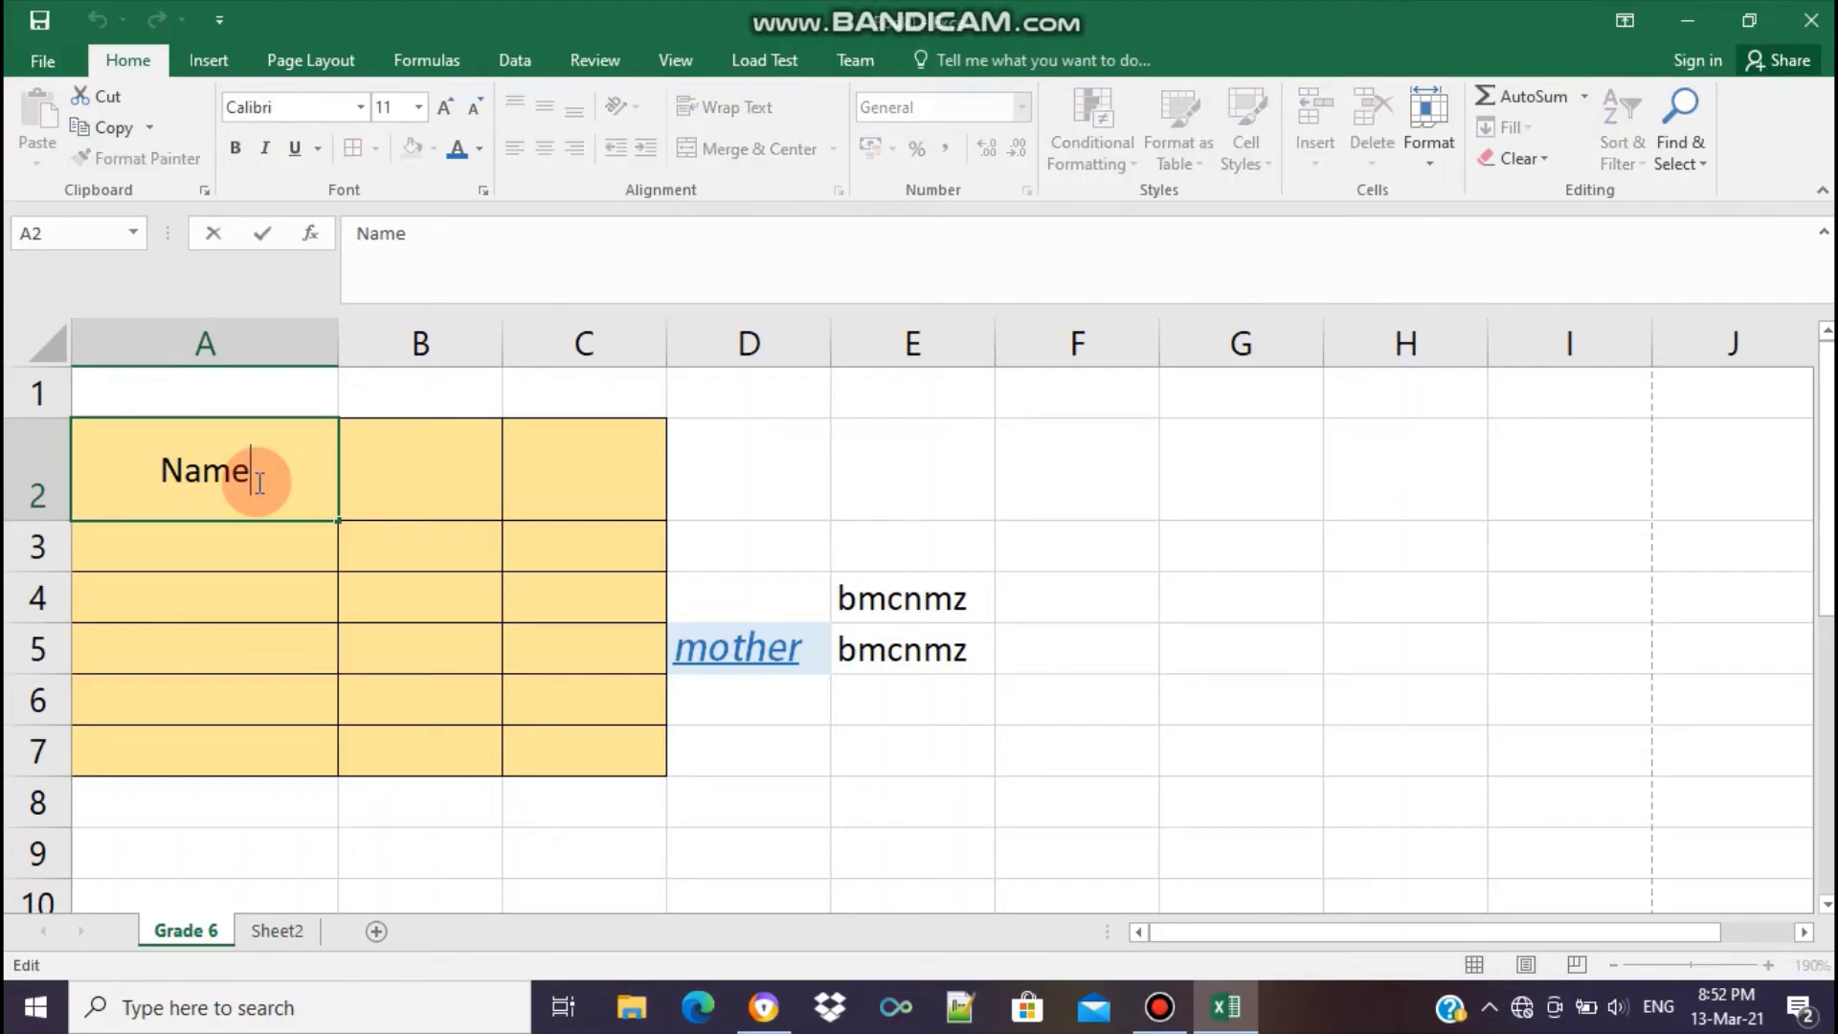
{"action": "type", "text": " wi"}
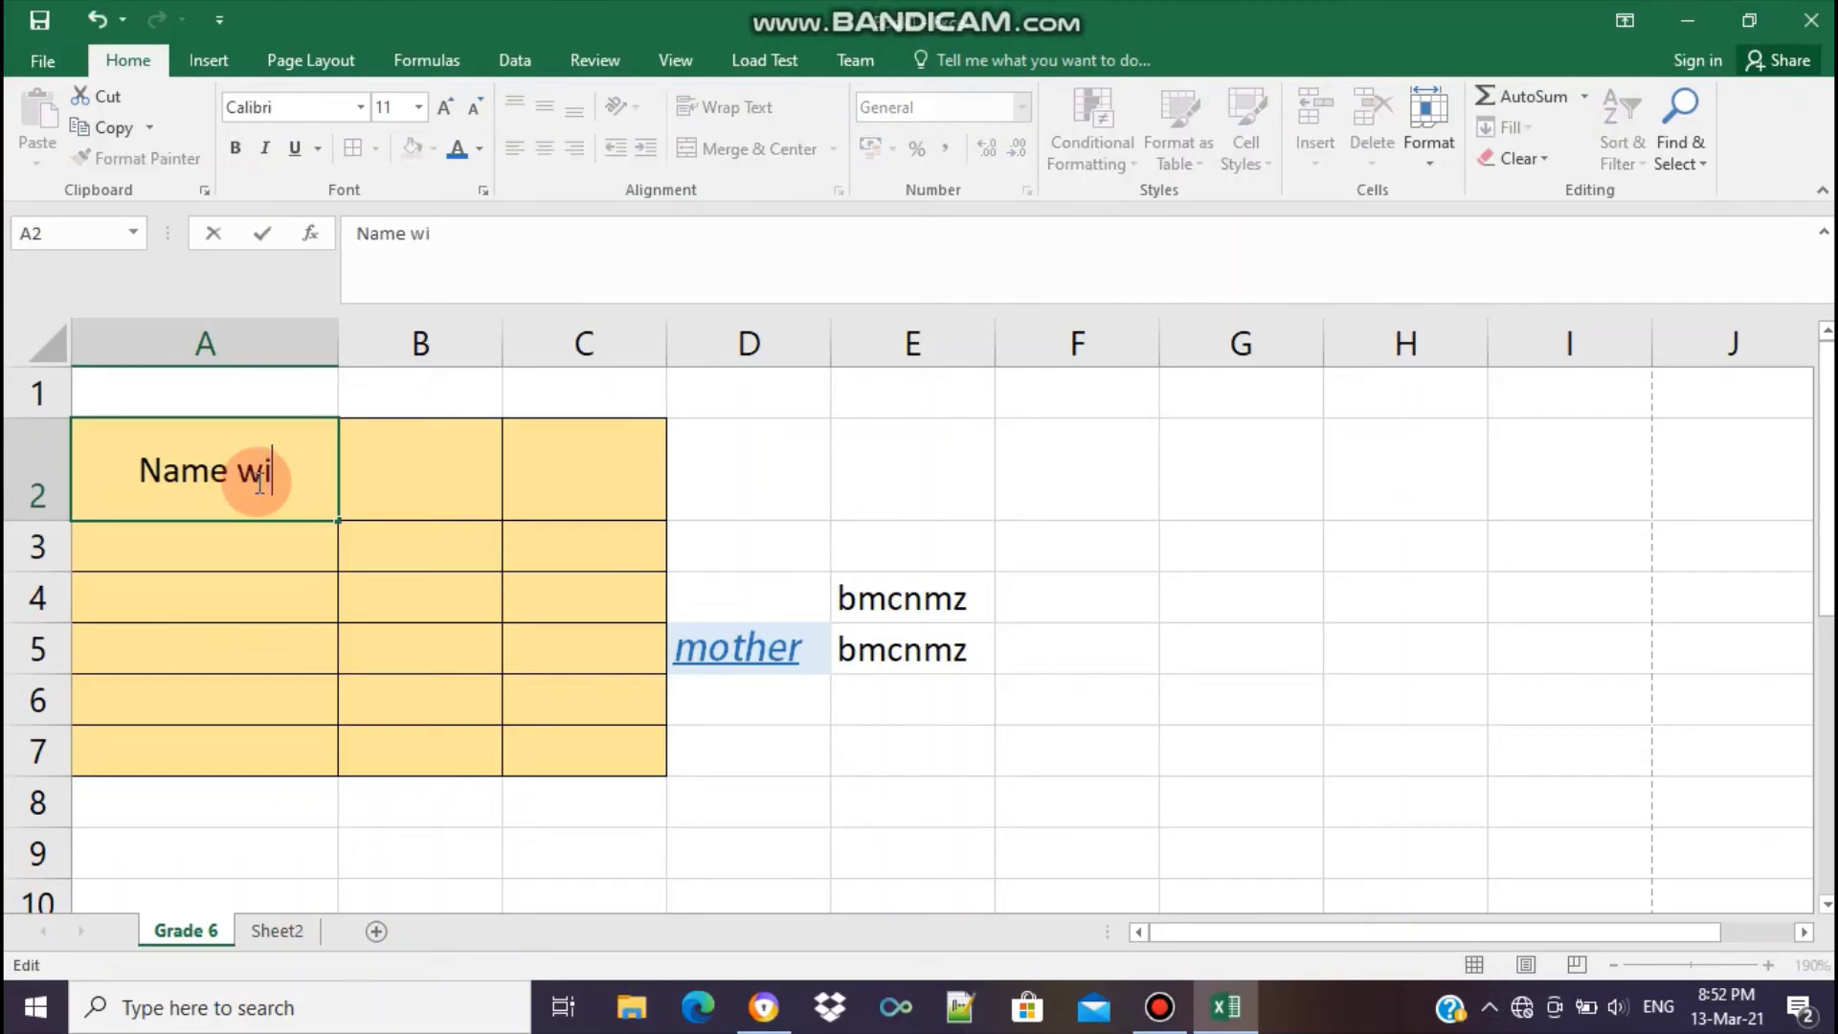
{"action": "type", "text": "th in"}
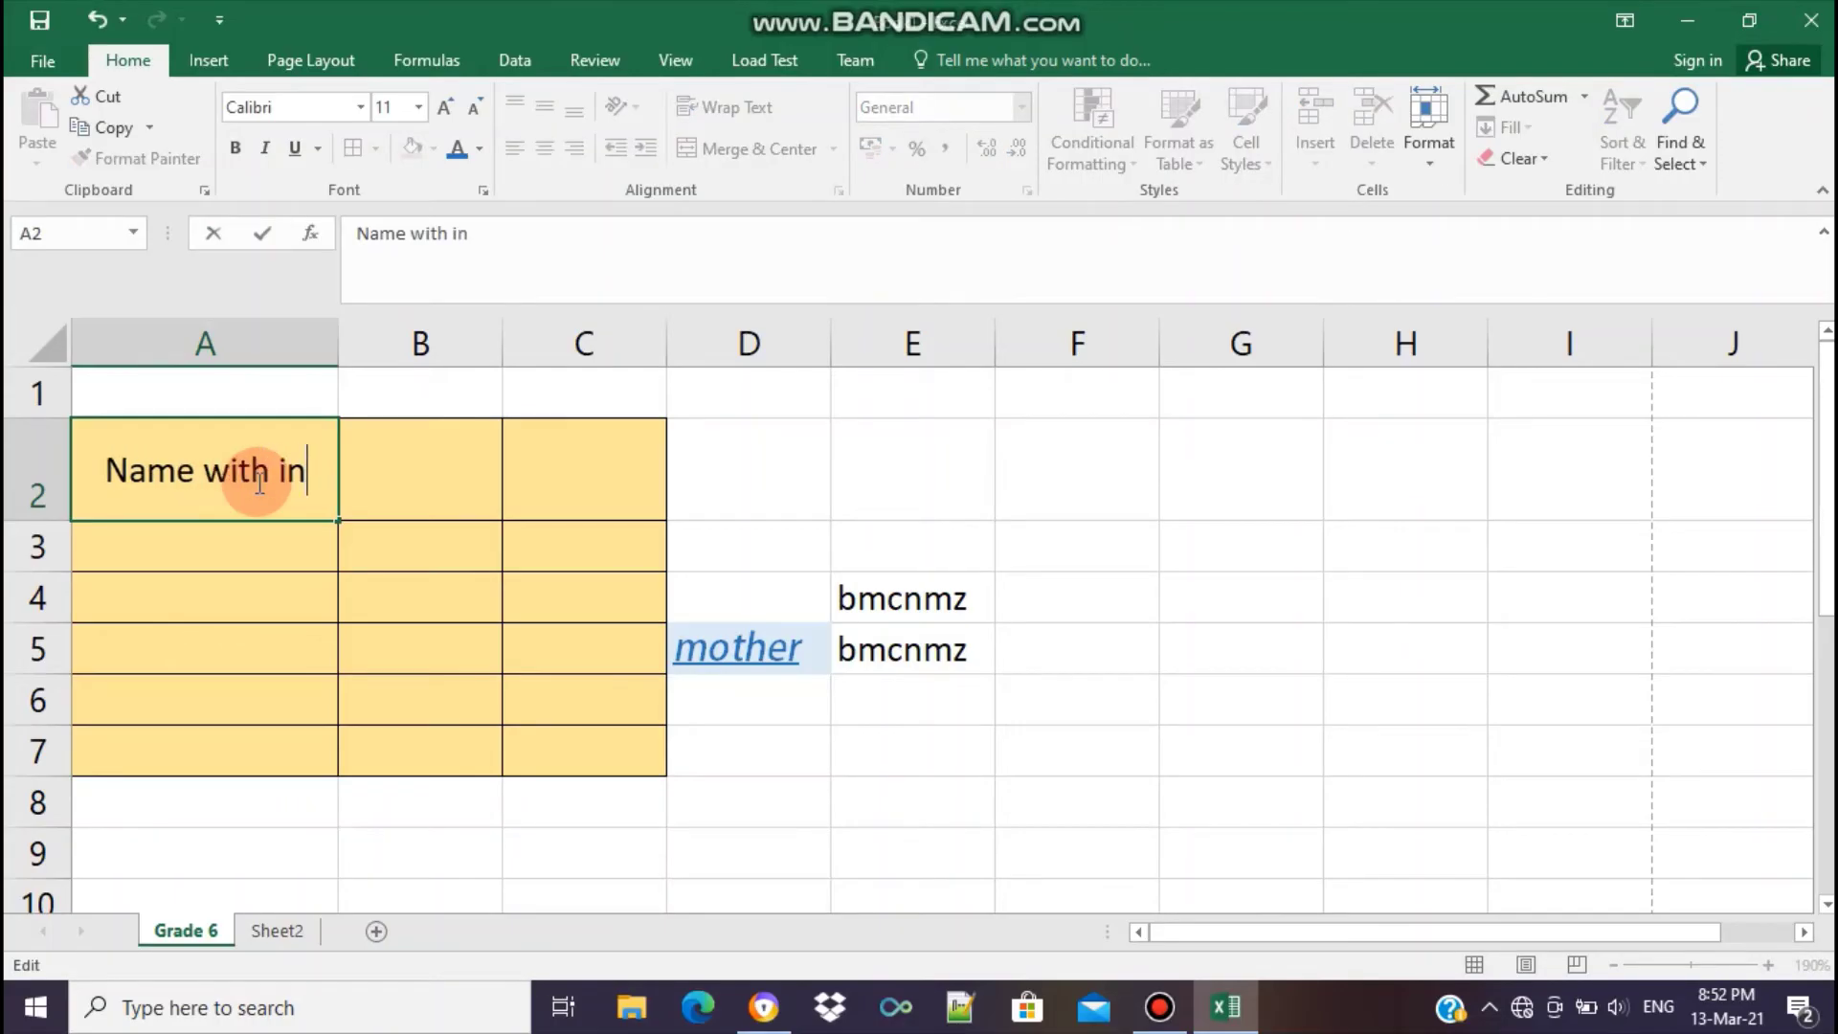
{"action": "type", "text": "itial"}
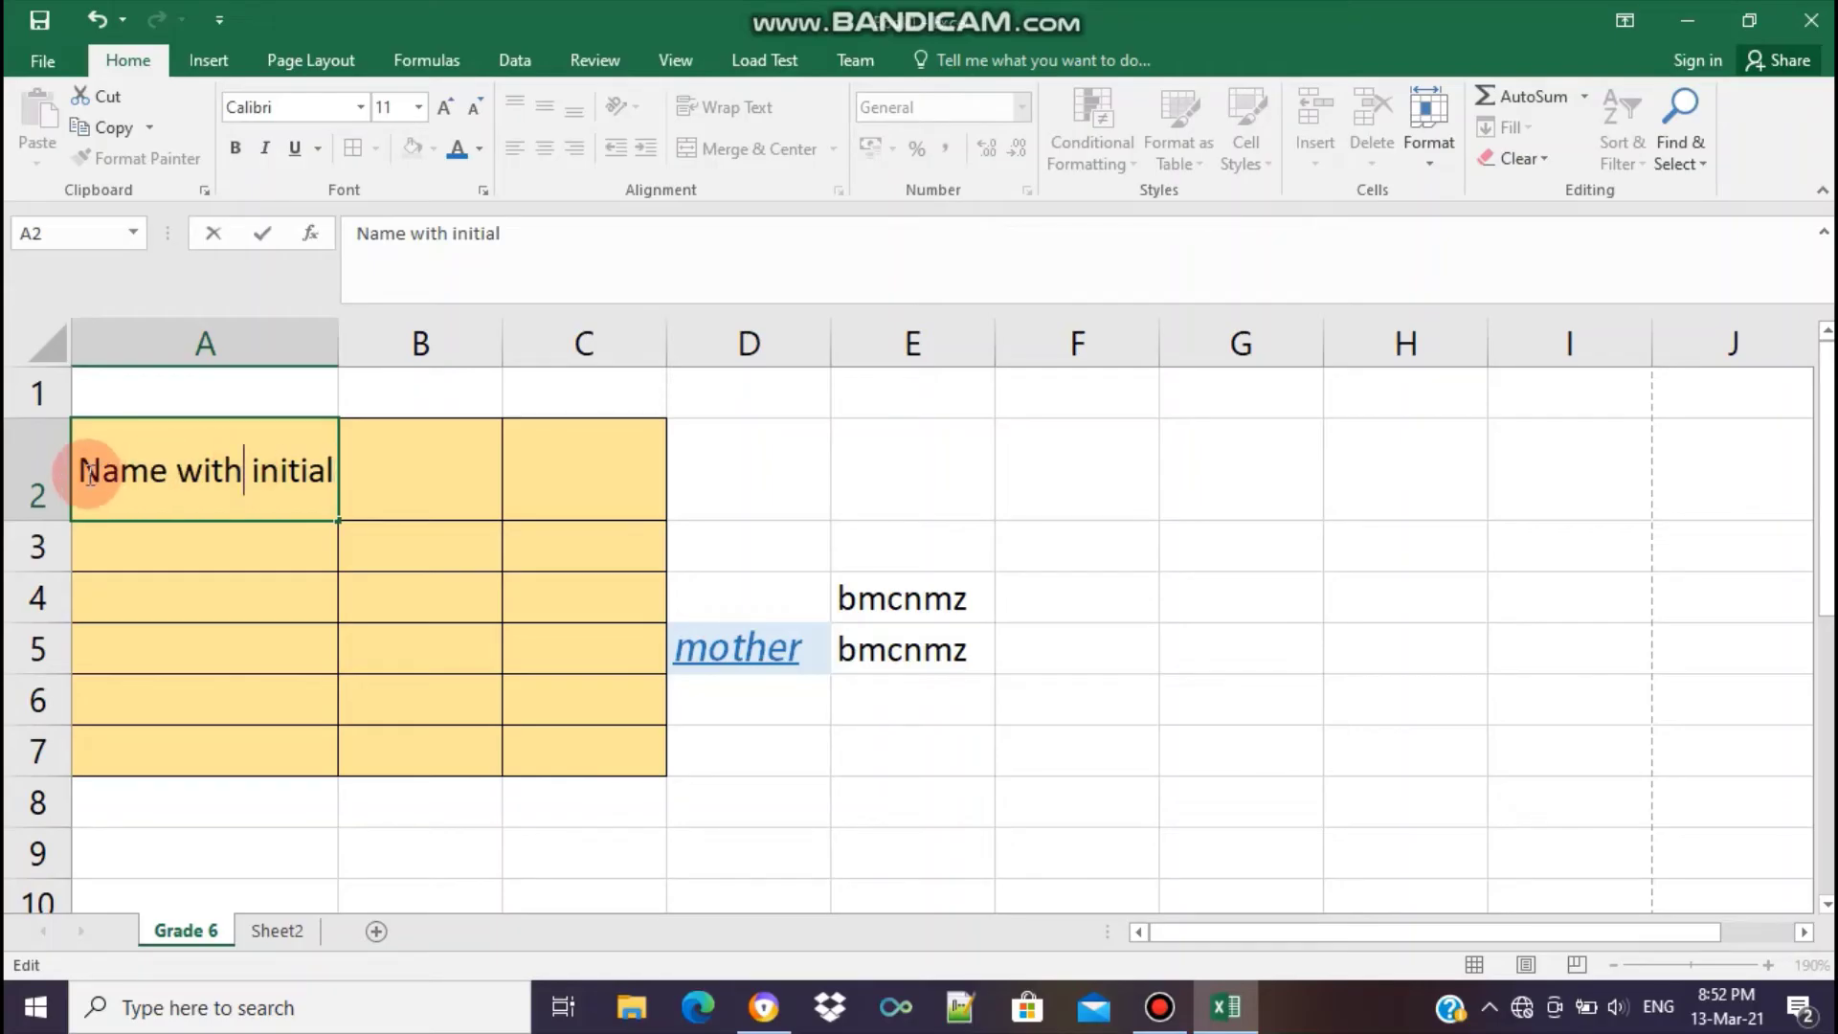
{"action": "left_click_drag", "start_coordinate": [78, 469], "coordinate": [337, 471]}
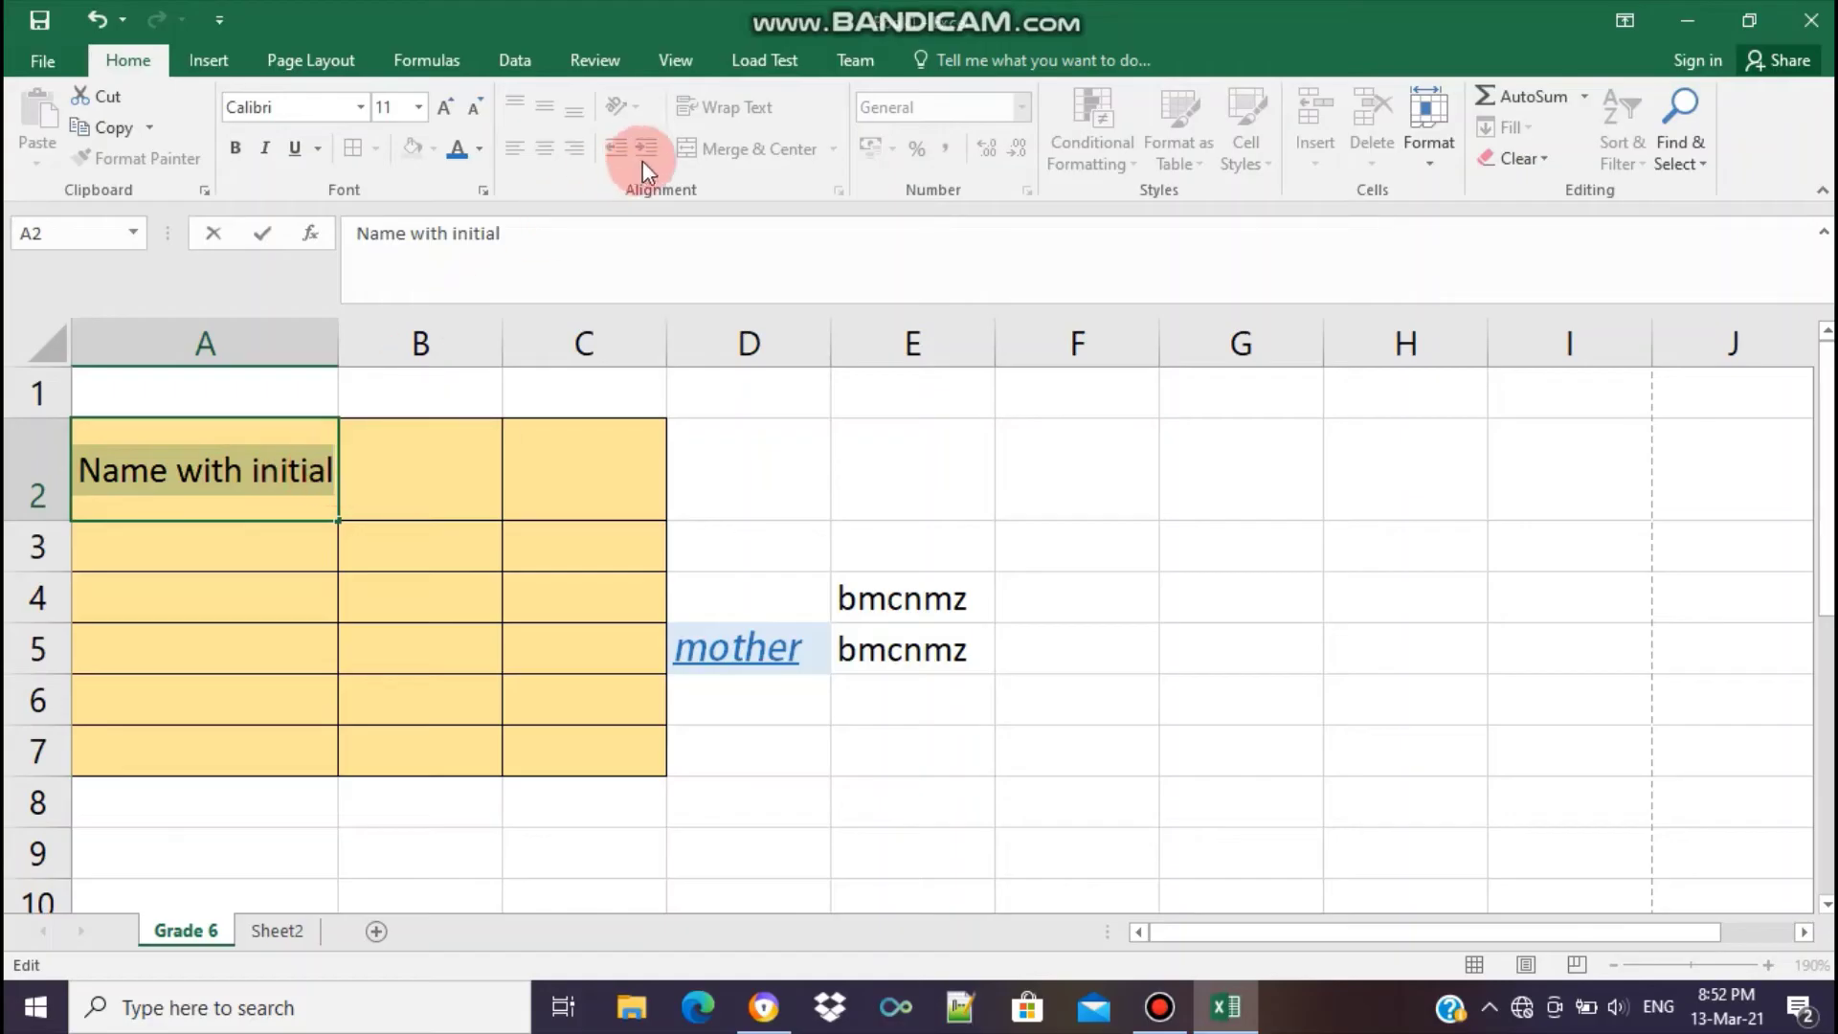
{"action": "left_click", "coordinate": [396, 493]}
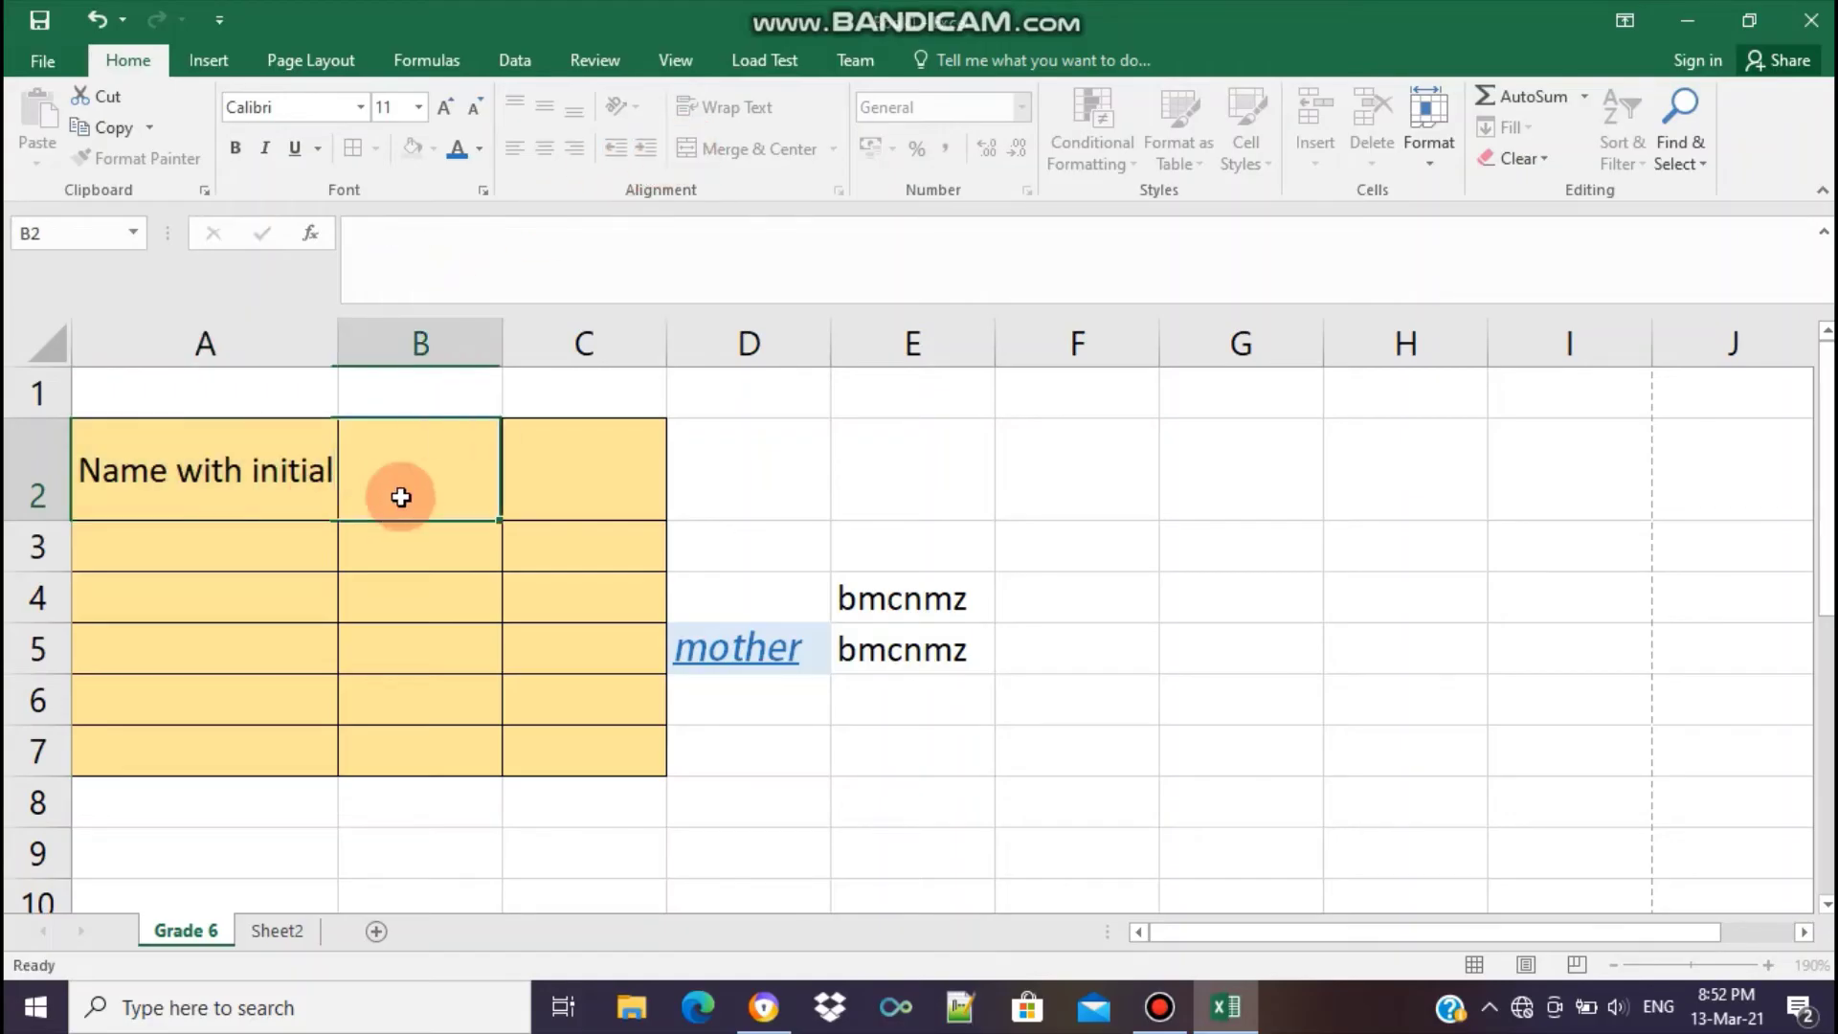
{"action": "left_click", "coordinate": [315, 500]}
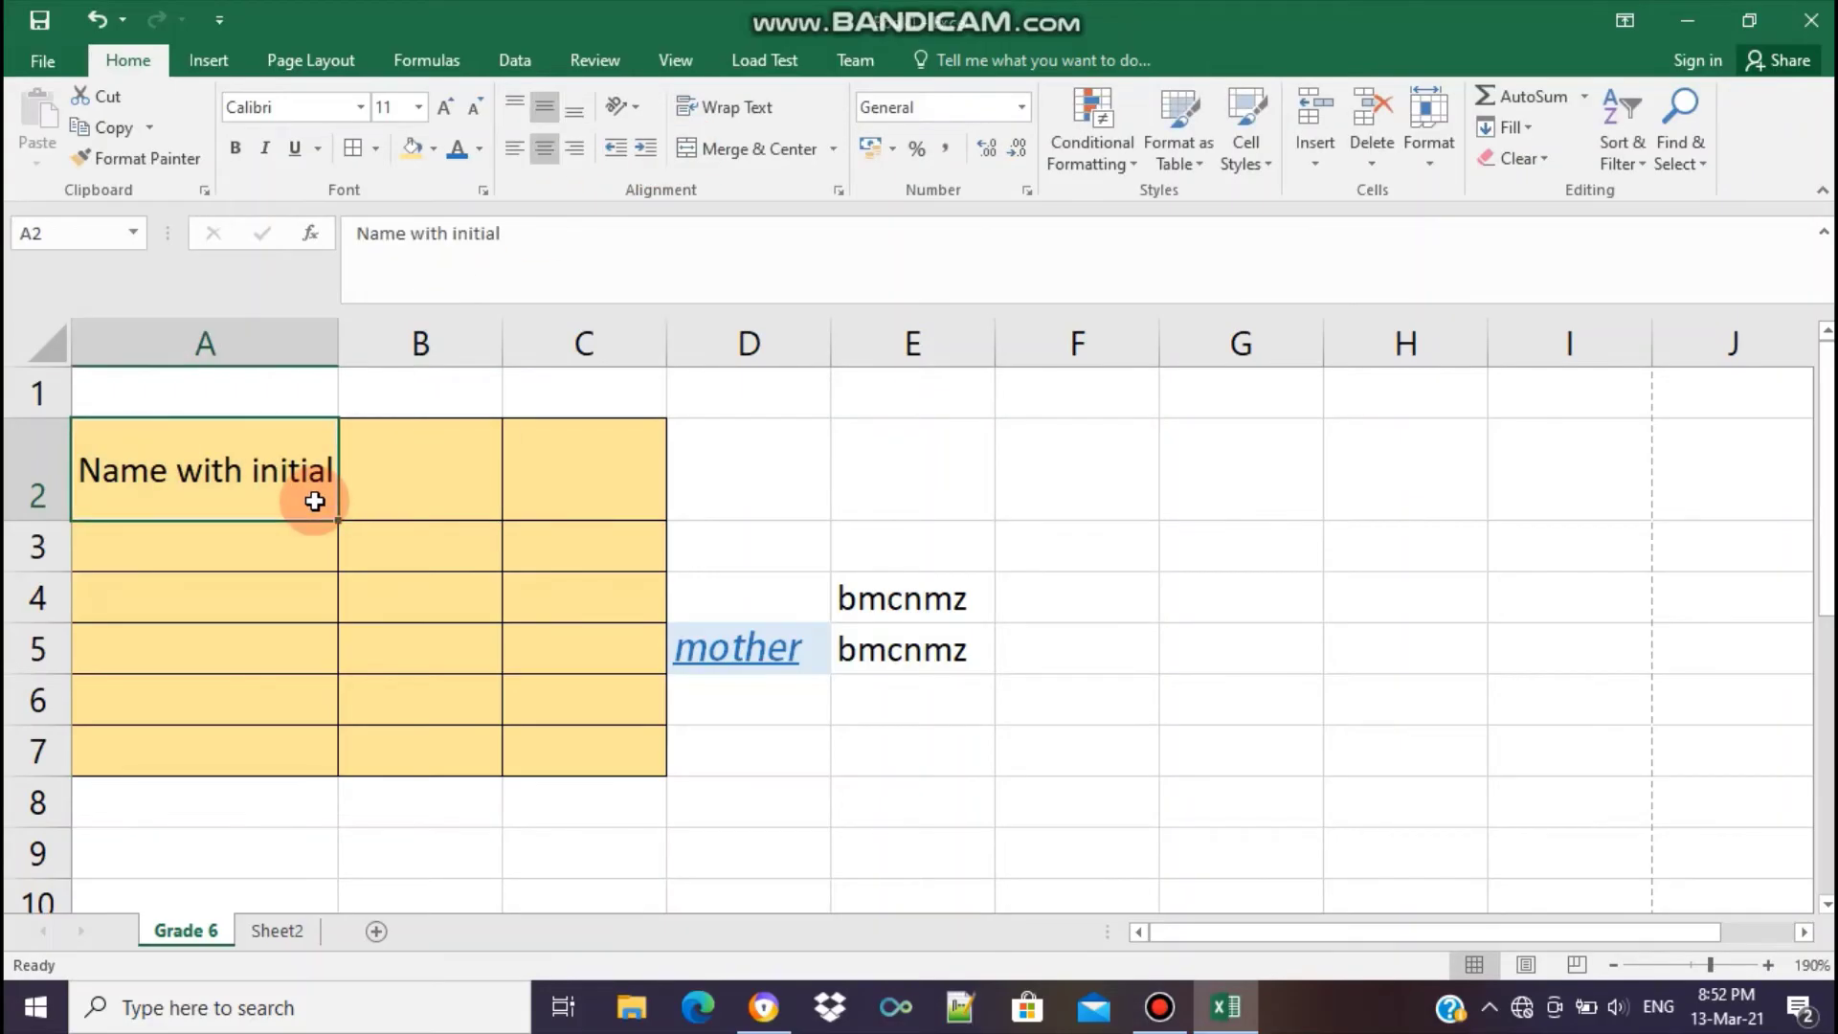
{"action": "left_click", "coordinate": [766, 105]}
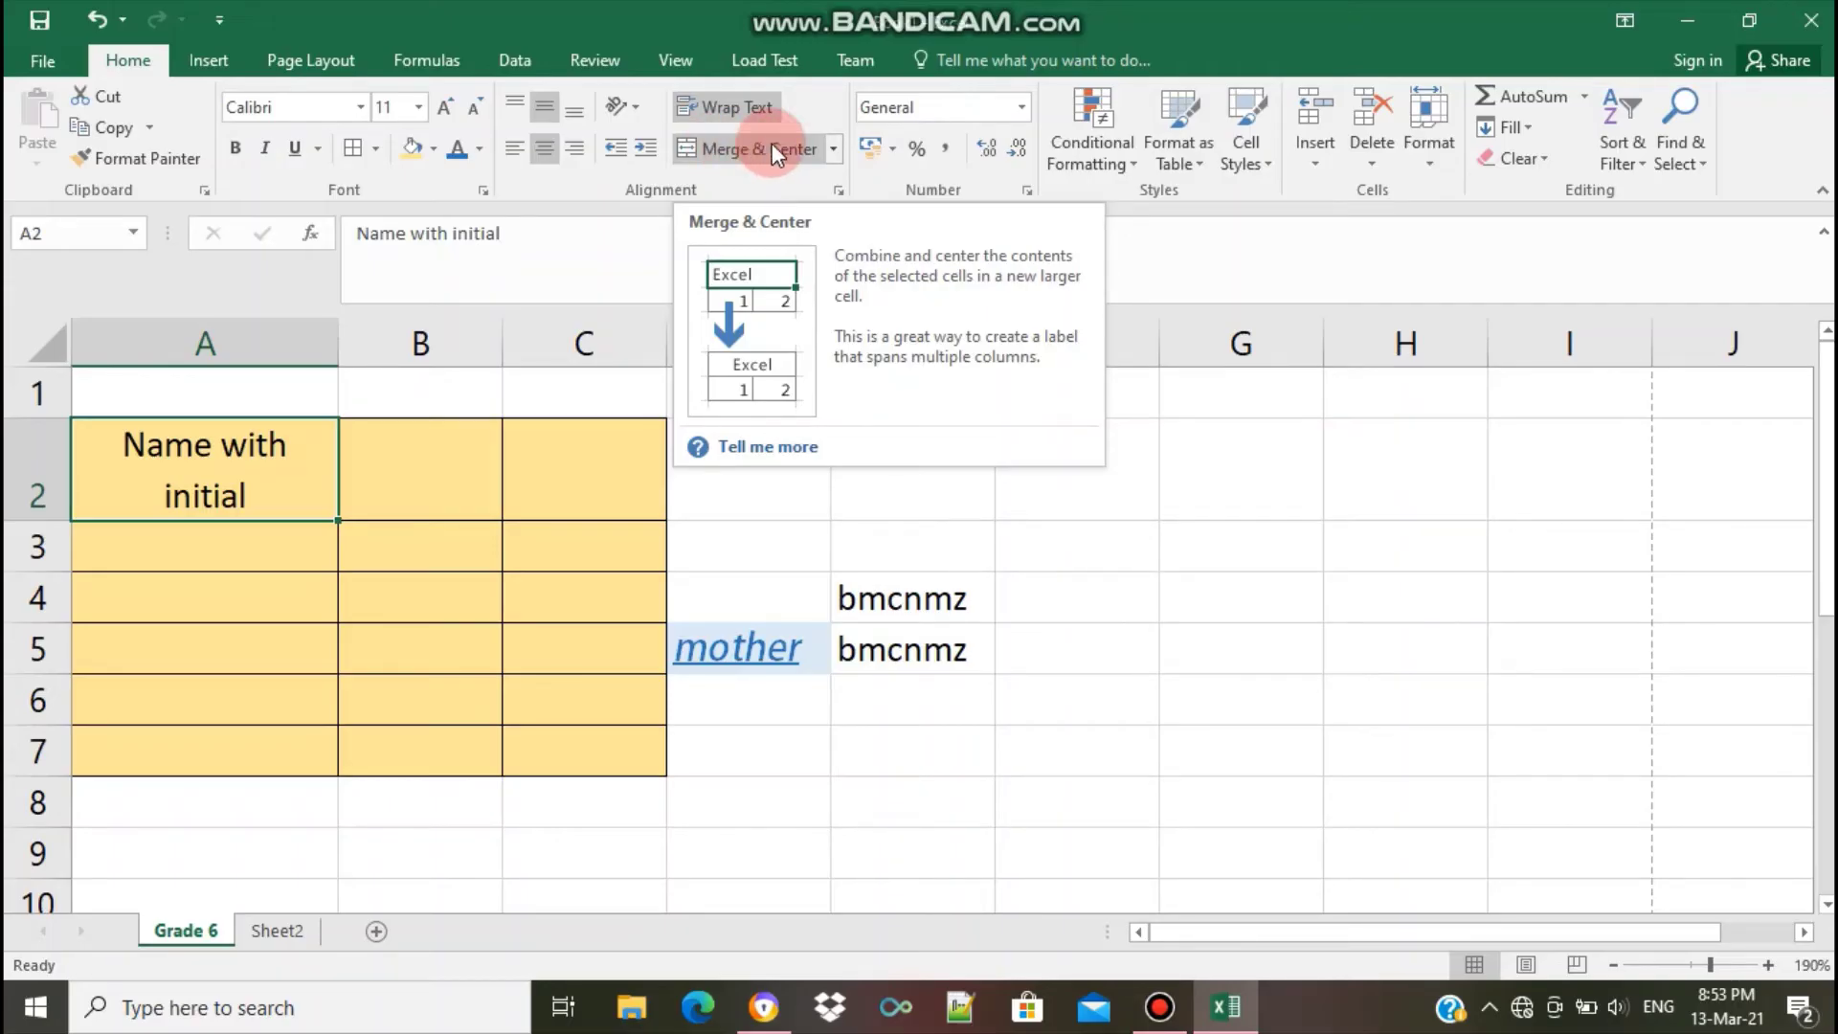
Merge and centre cells A1 to C1 above the yellow table
{"action": "left_click", "coordinate": [618, 643]}
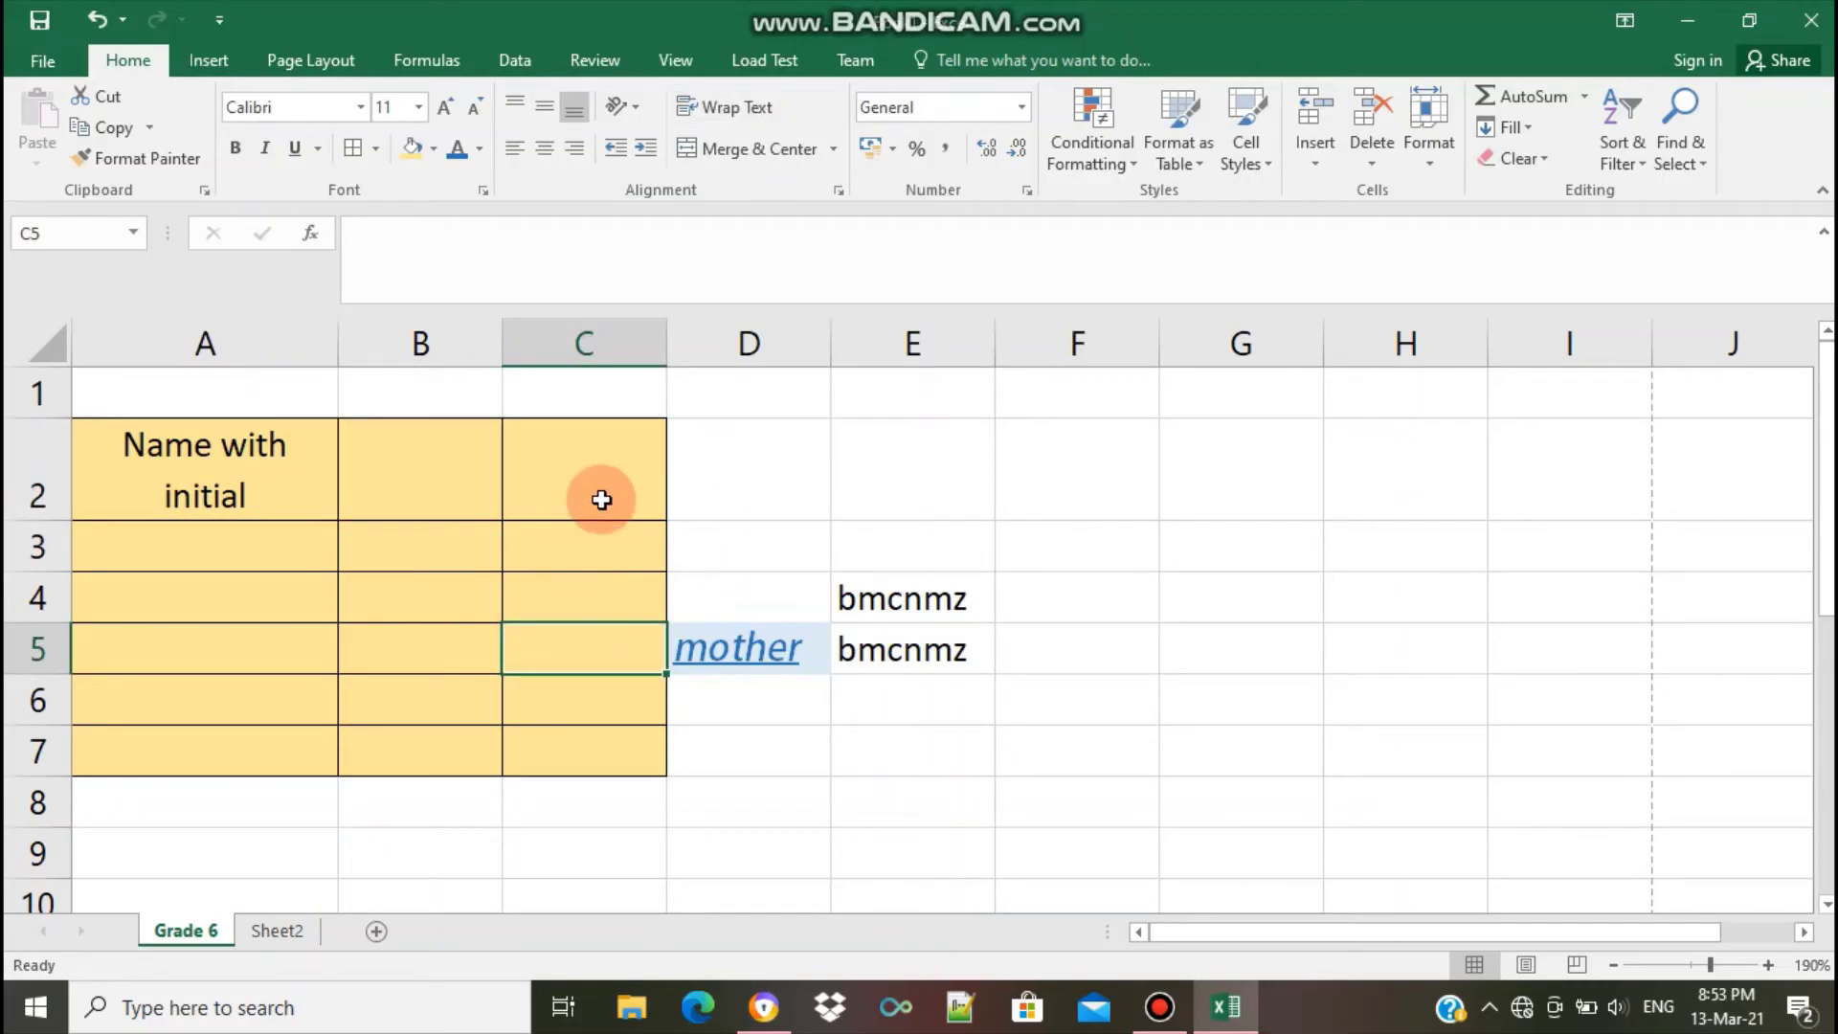
{"action": "left_click", "coordinate": [271, 397]}
{"action": "left_click_drag", "start_coordinate": [271, 397], "coordinate": [711, 497]}
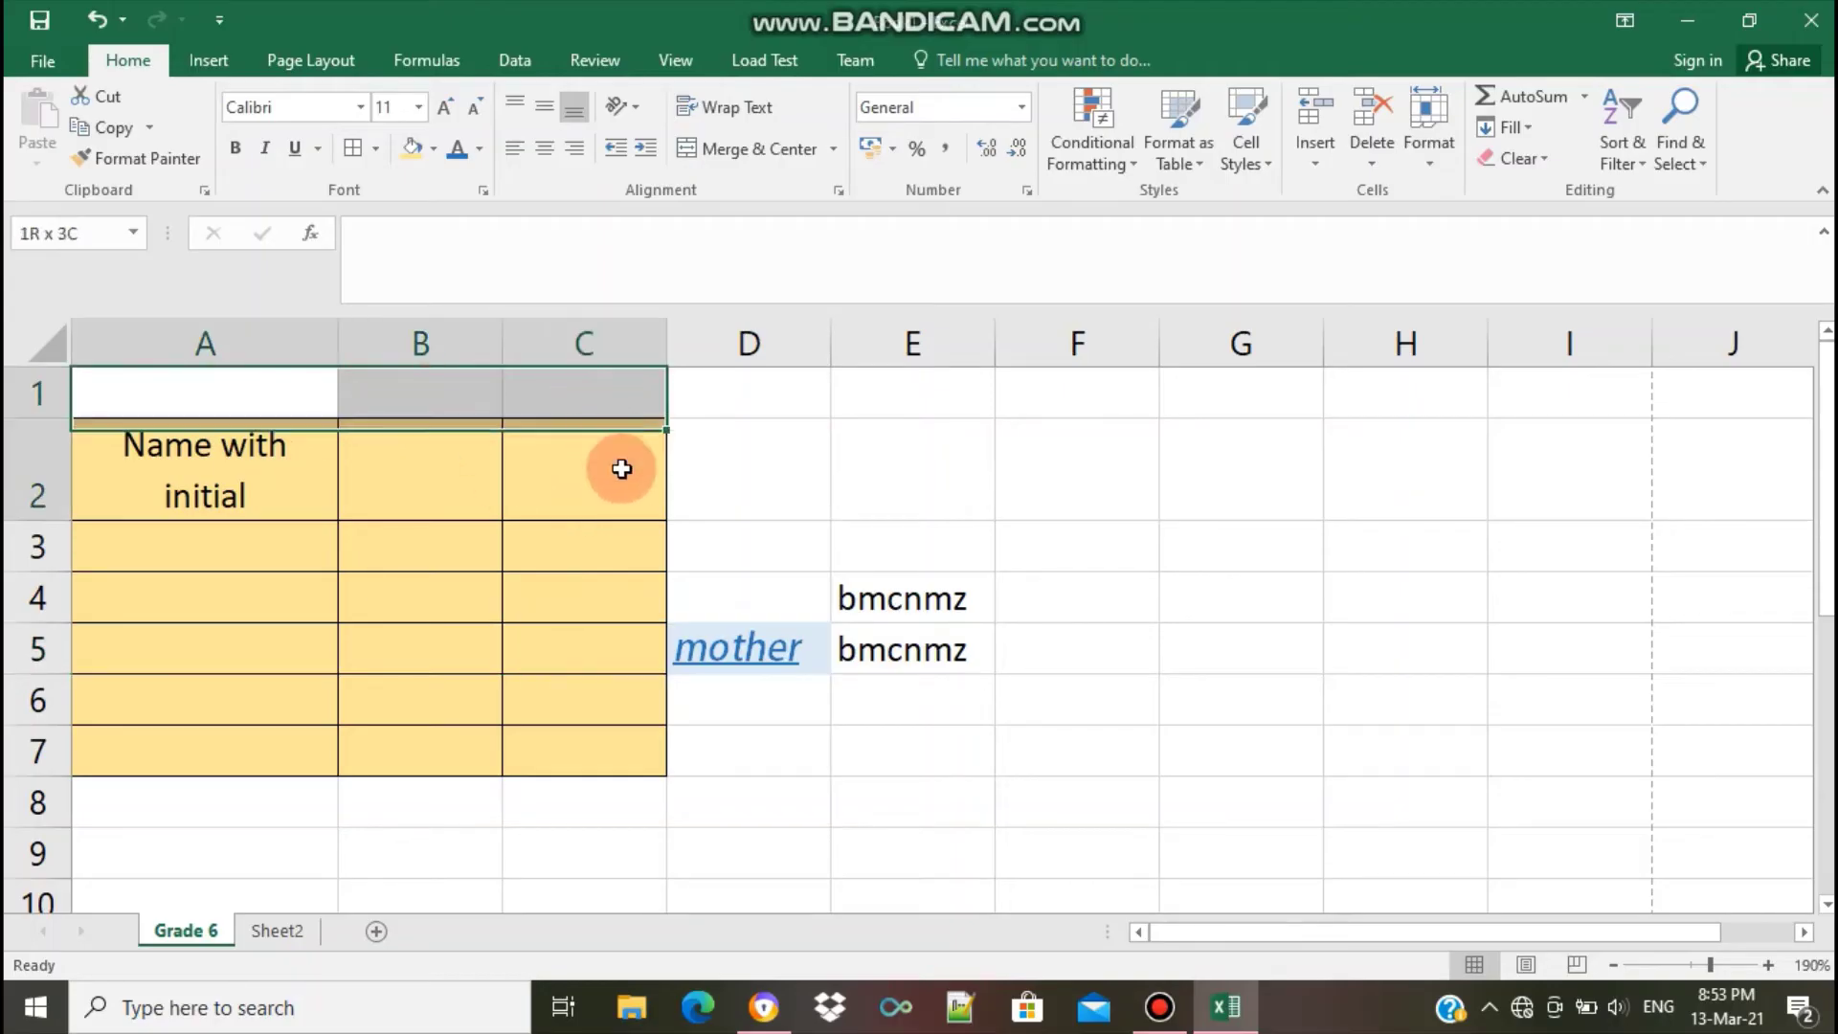
{"action": "left_click", "coordinate": [711, 497]}
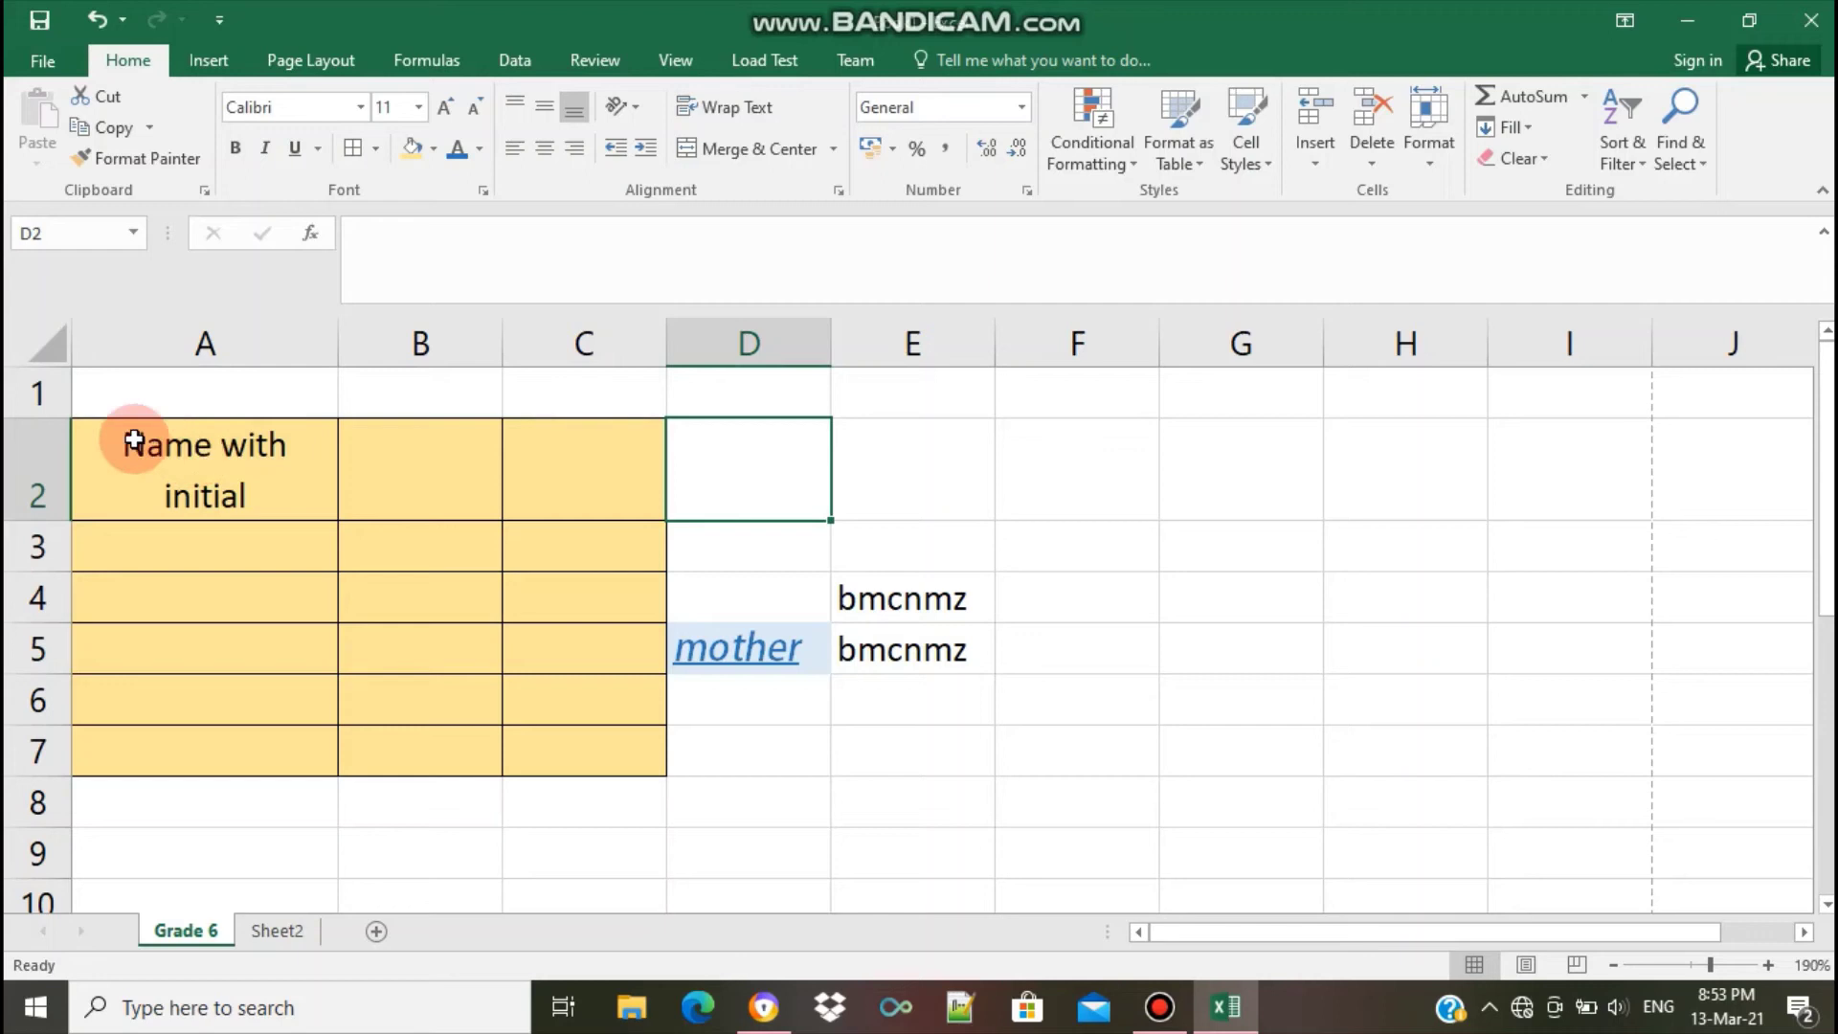
{"action": "left_click_drag", "start_coordinate": [174, 382], "coordinate": [584, 389]}
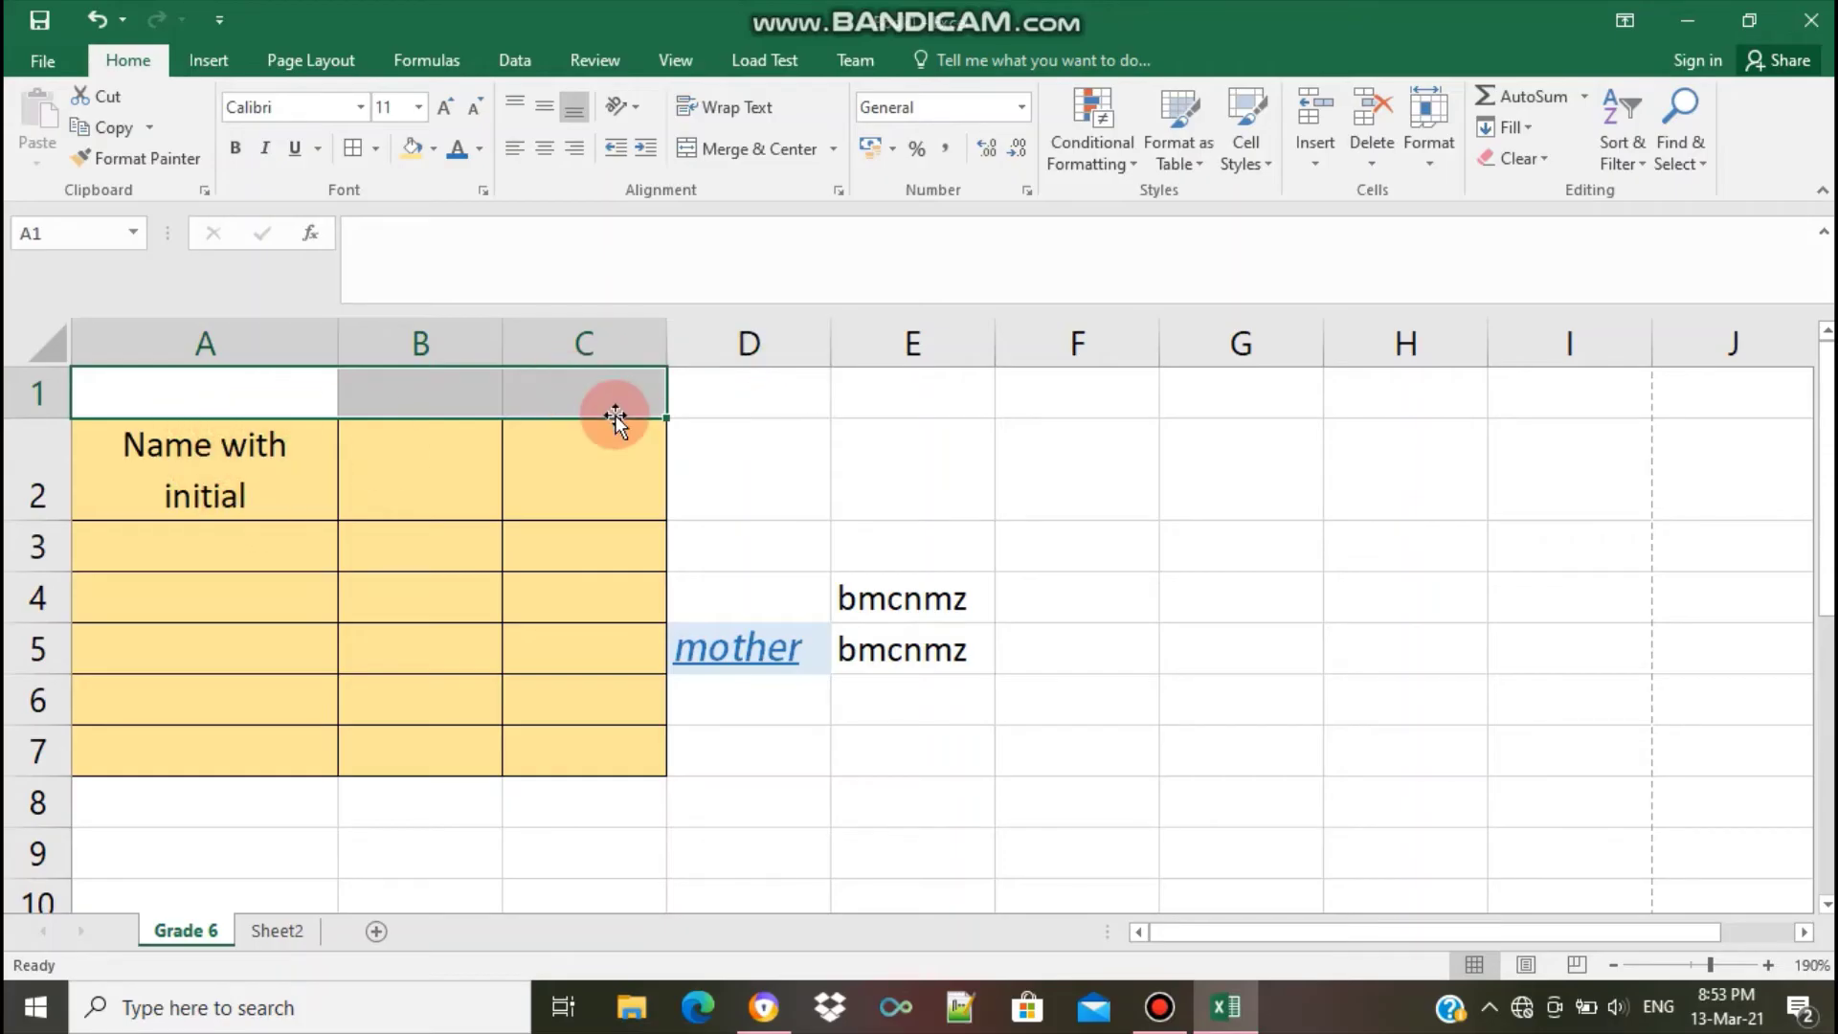
{"action": "left_click", "coordinate": [834, 428]}
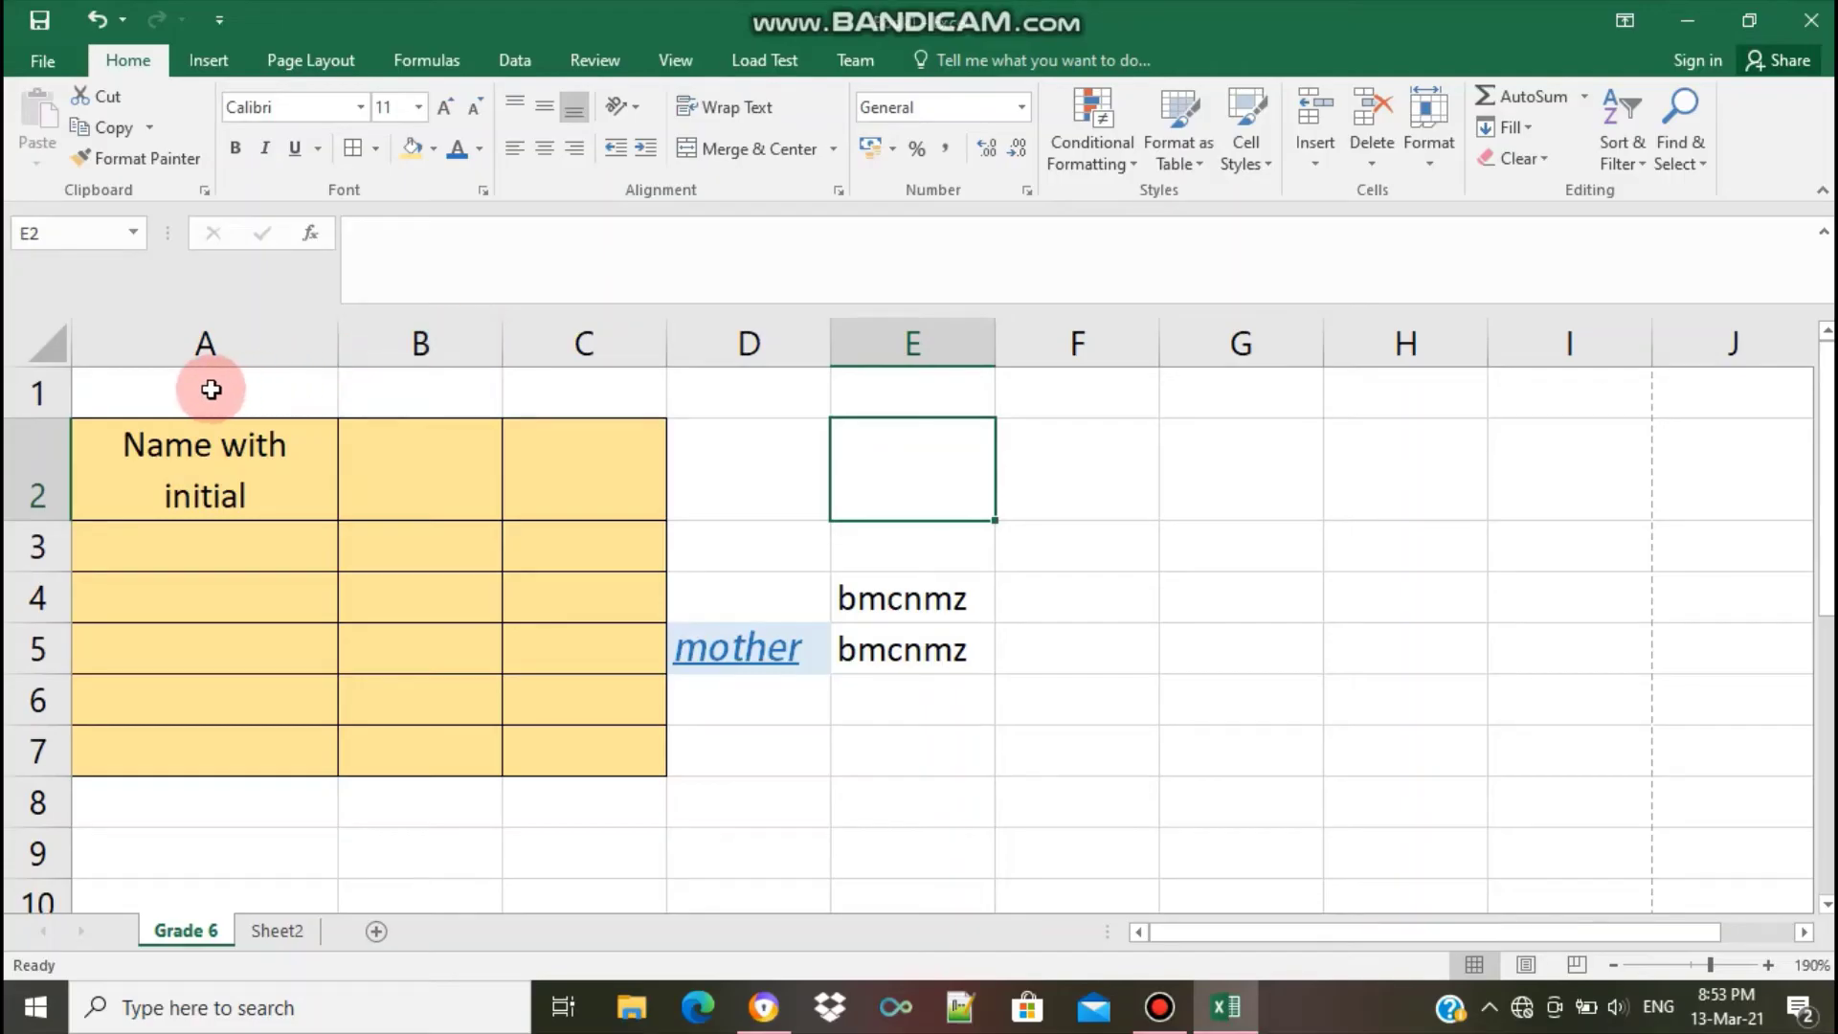
{"action": "mouse_move", "coordinate": [232, 390]}
{"action": "left_mouse_down"}
{"action": "mouse_move", "coordinate": [567, 395]}
{"action": "mouse_move", "coordinate": [508, 390]}
{"action": "left_mouse_up"}
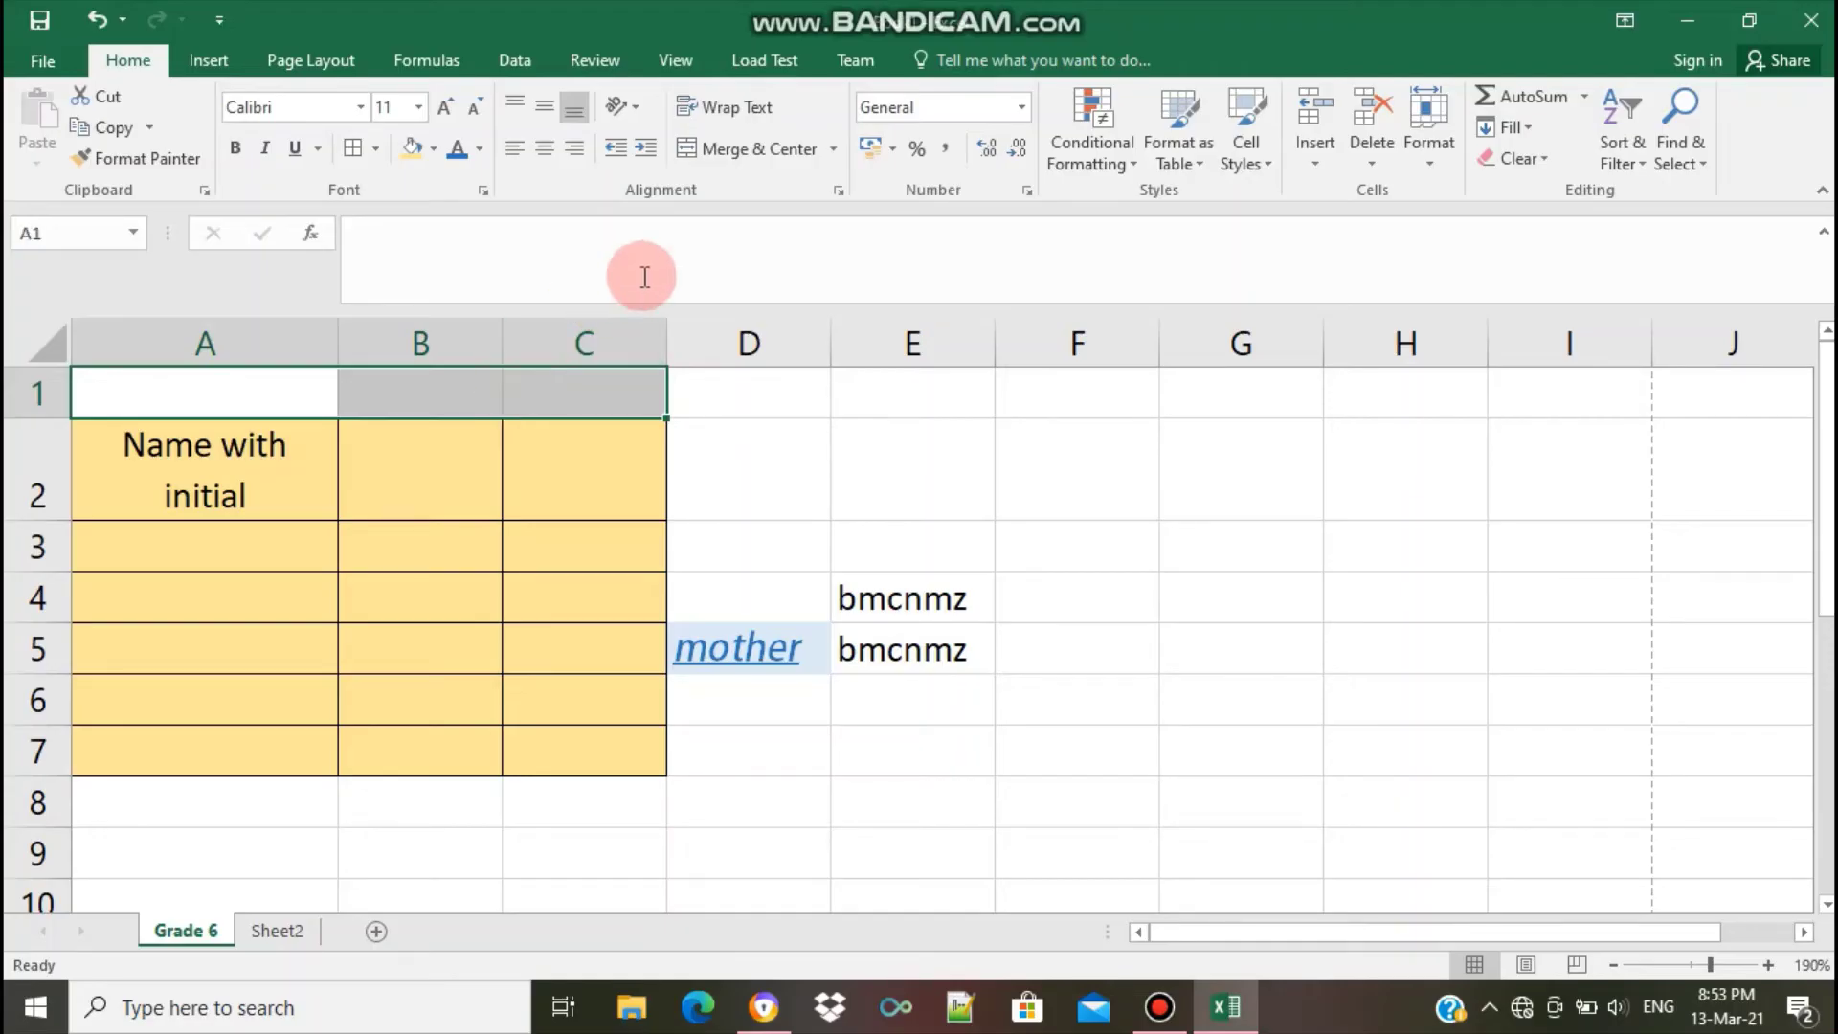
{"action": "left_click", "coordinate": [710, 153]}
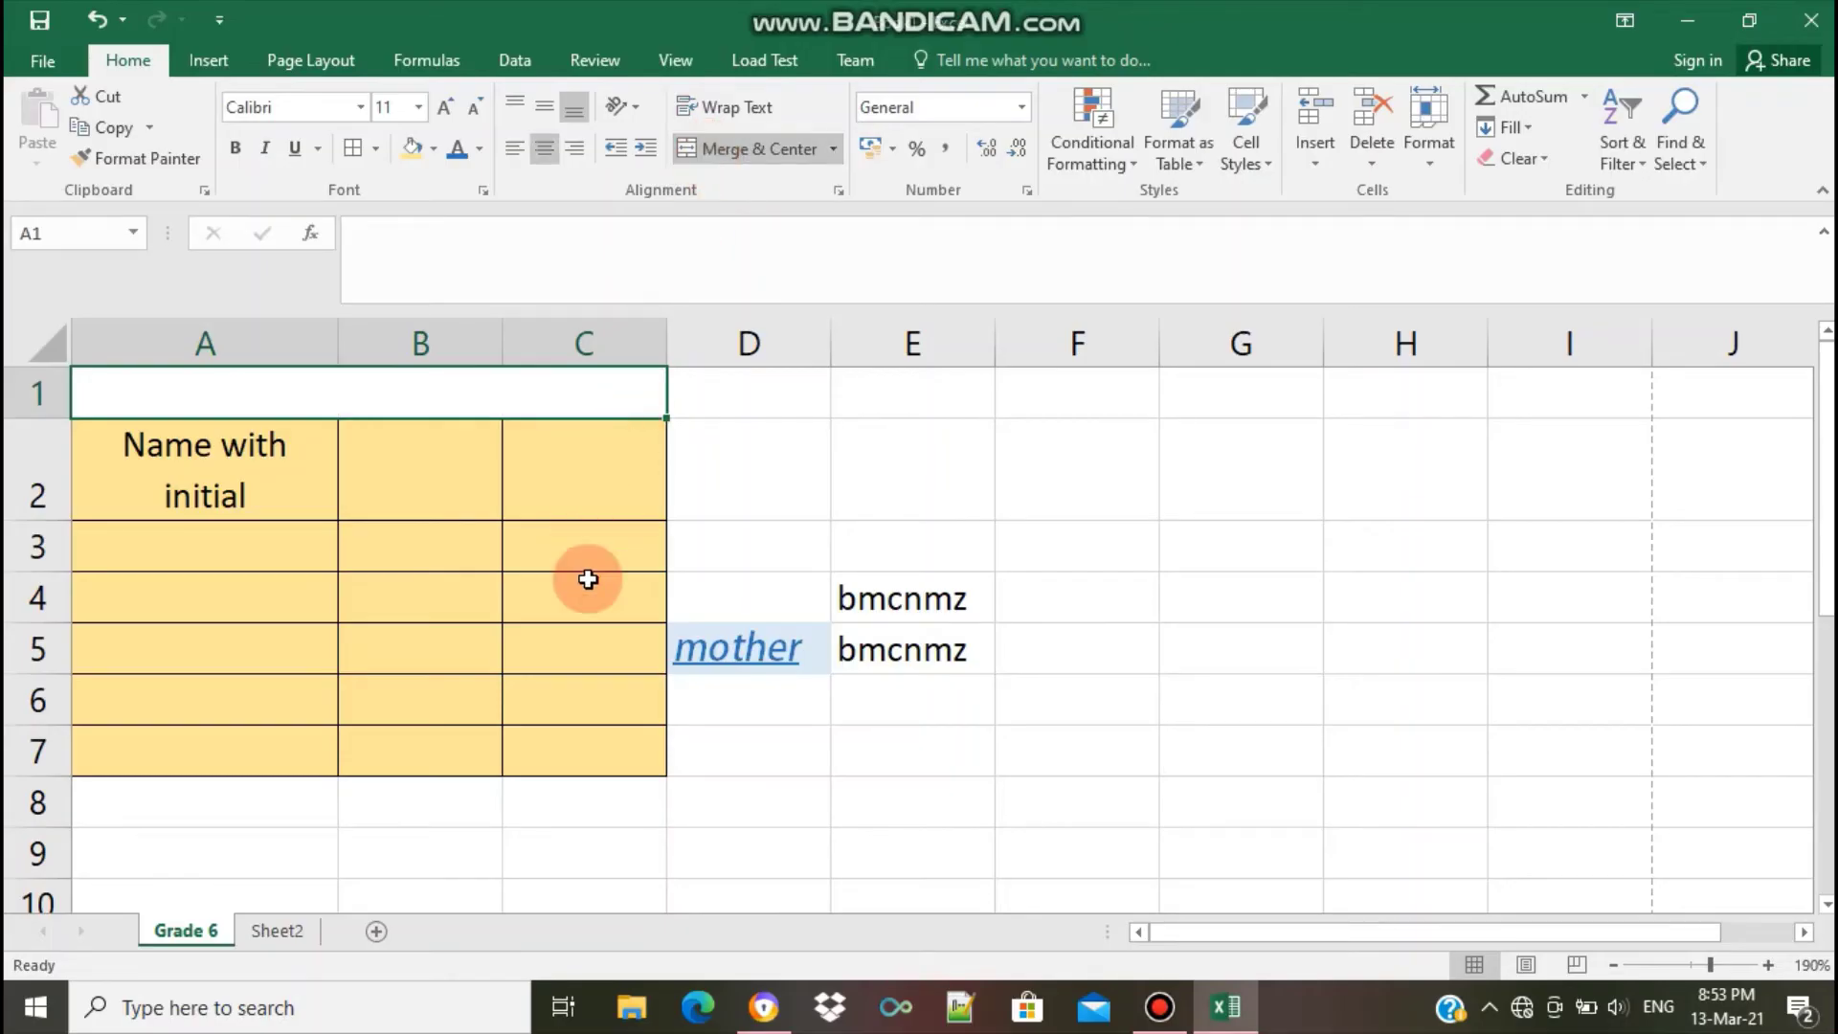
Enter the title 'Marks' in the merged A1:C1 cell
{"action": "left_click", "coordinate": [757, 388]}
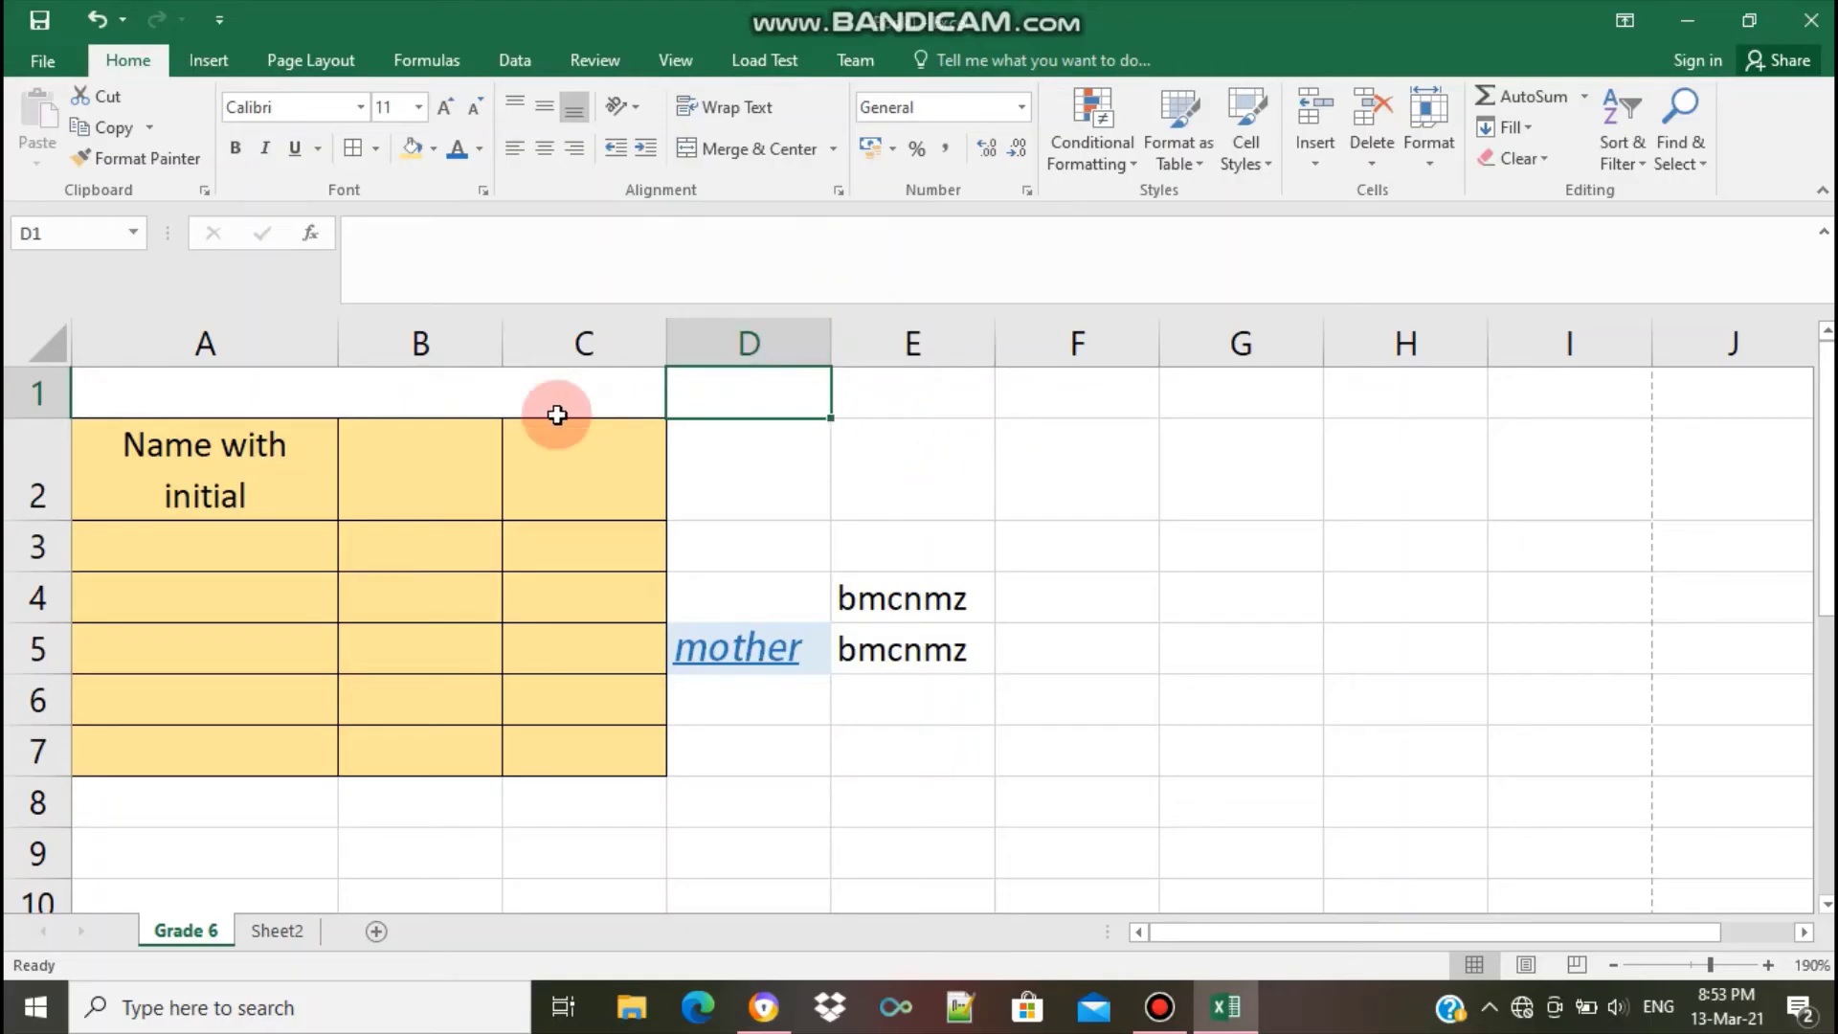
{"action": "left_click", "coordinate": [403, 396]}
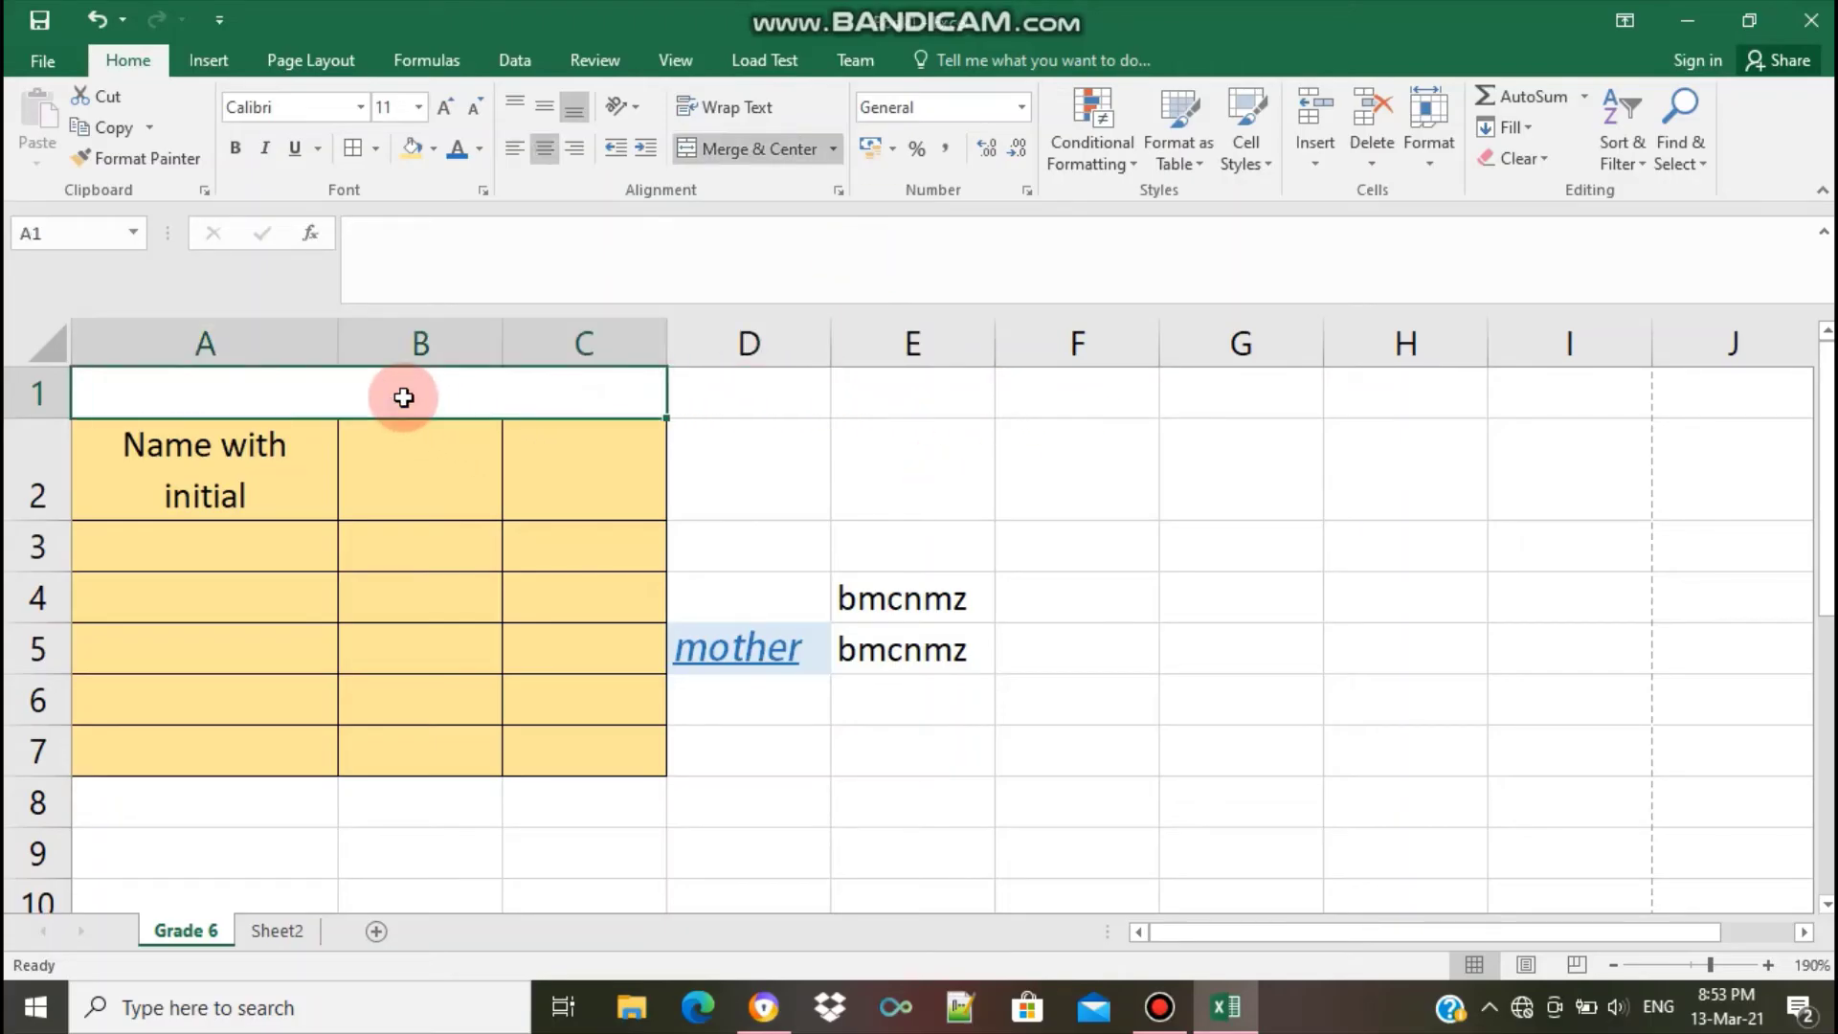
{"action": "double_click", "coordinate": [403, 396]}
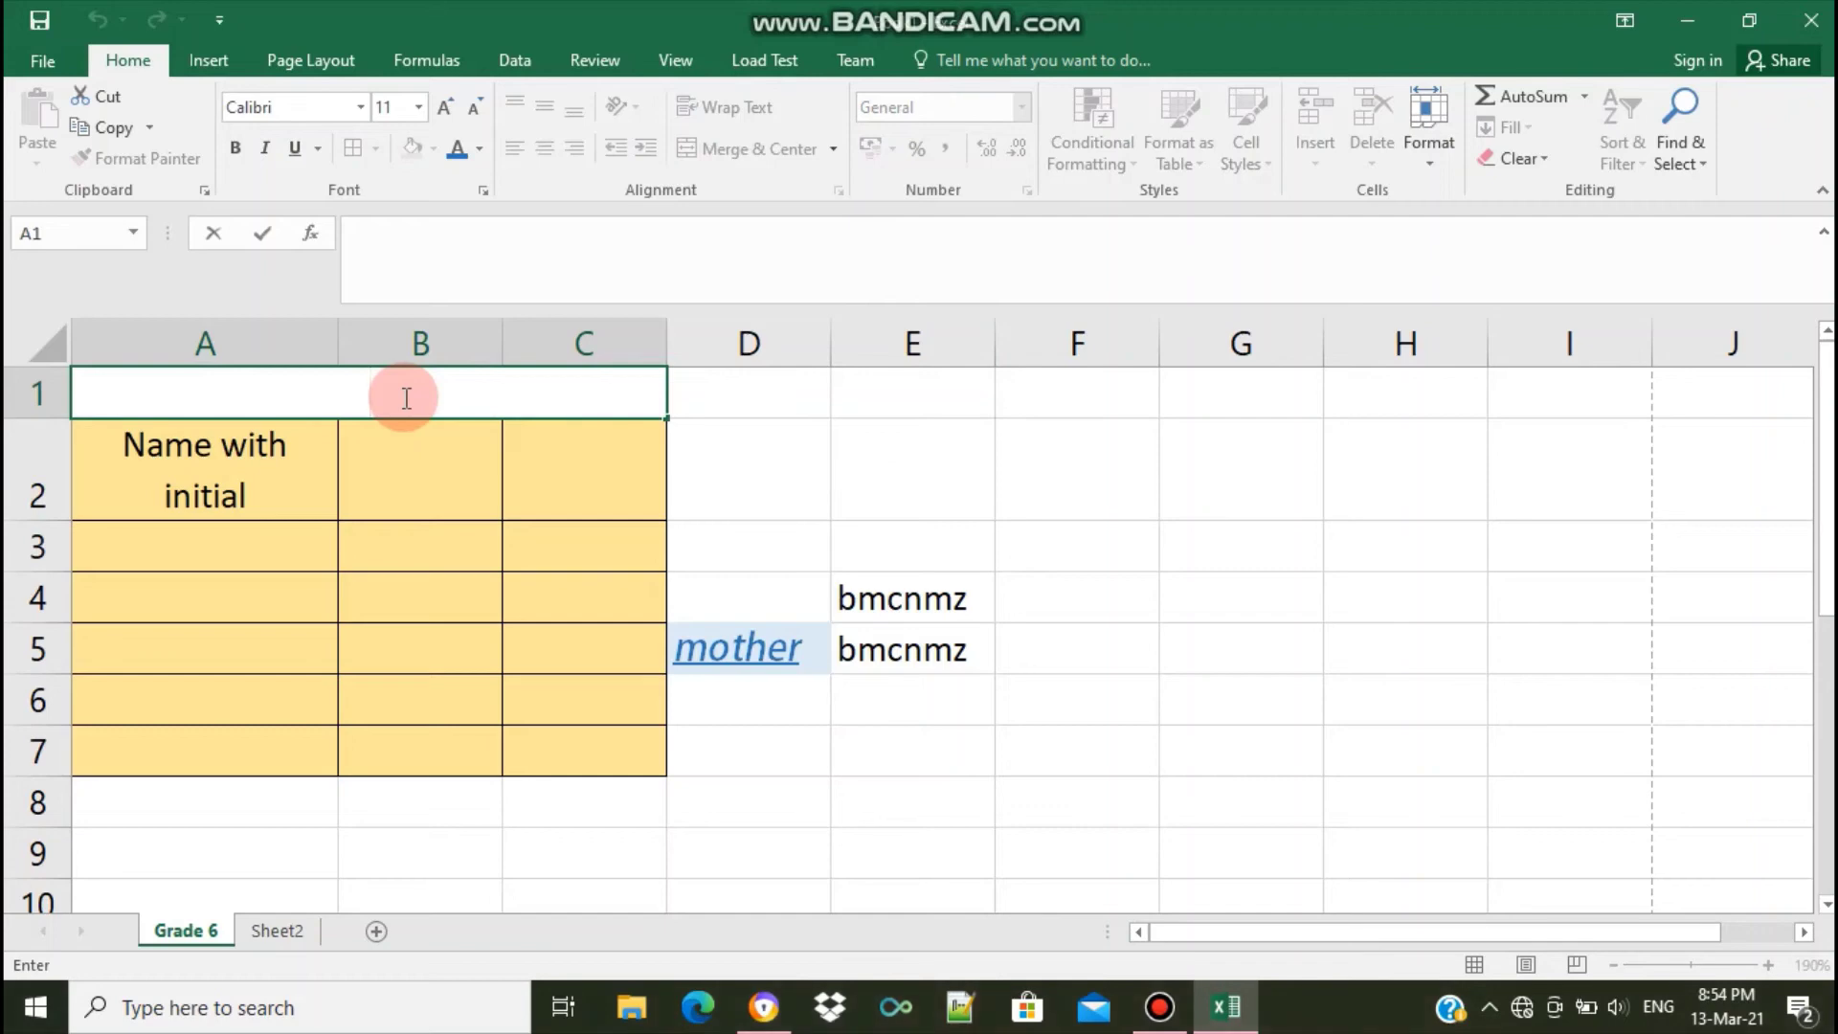
{"action": "type", "text": "Ma"}
{"action": "type", "text": "rks"}
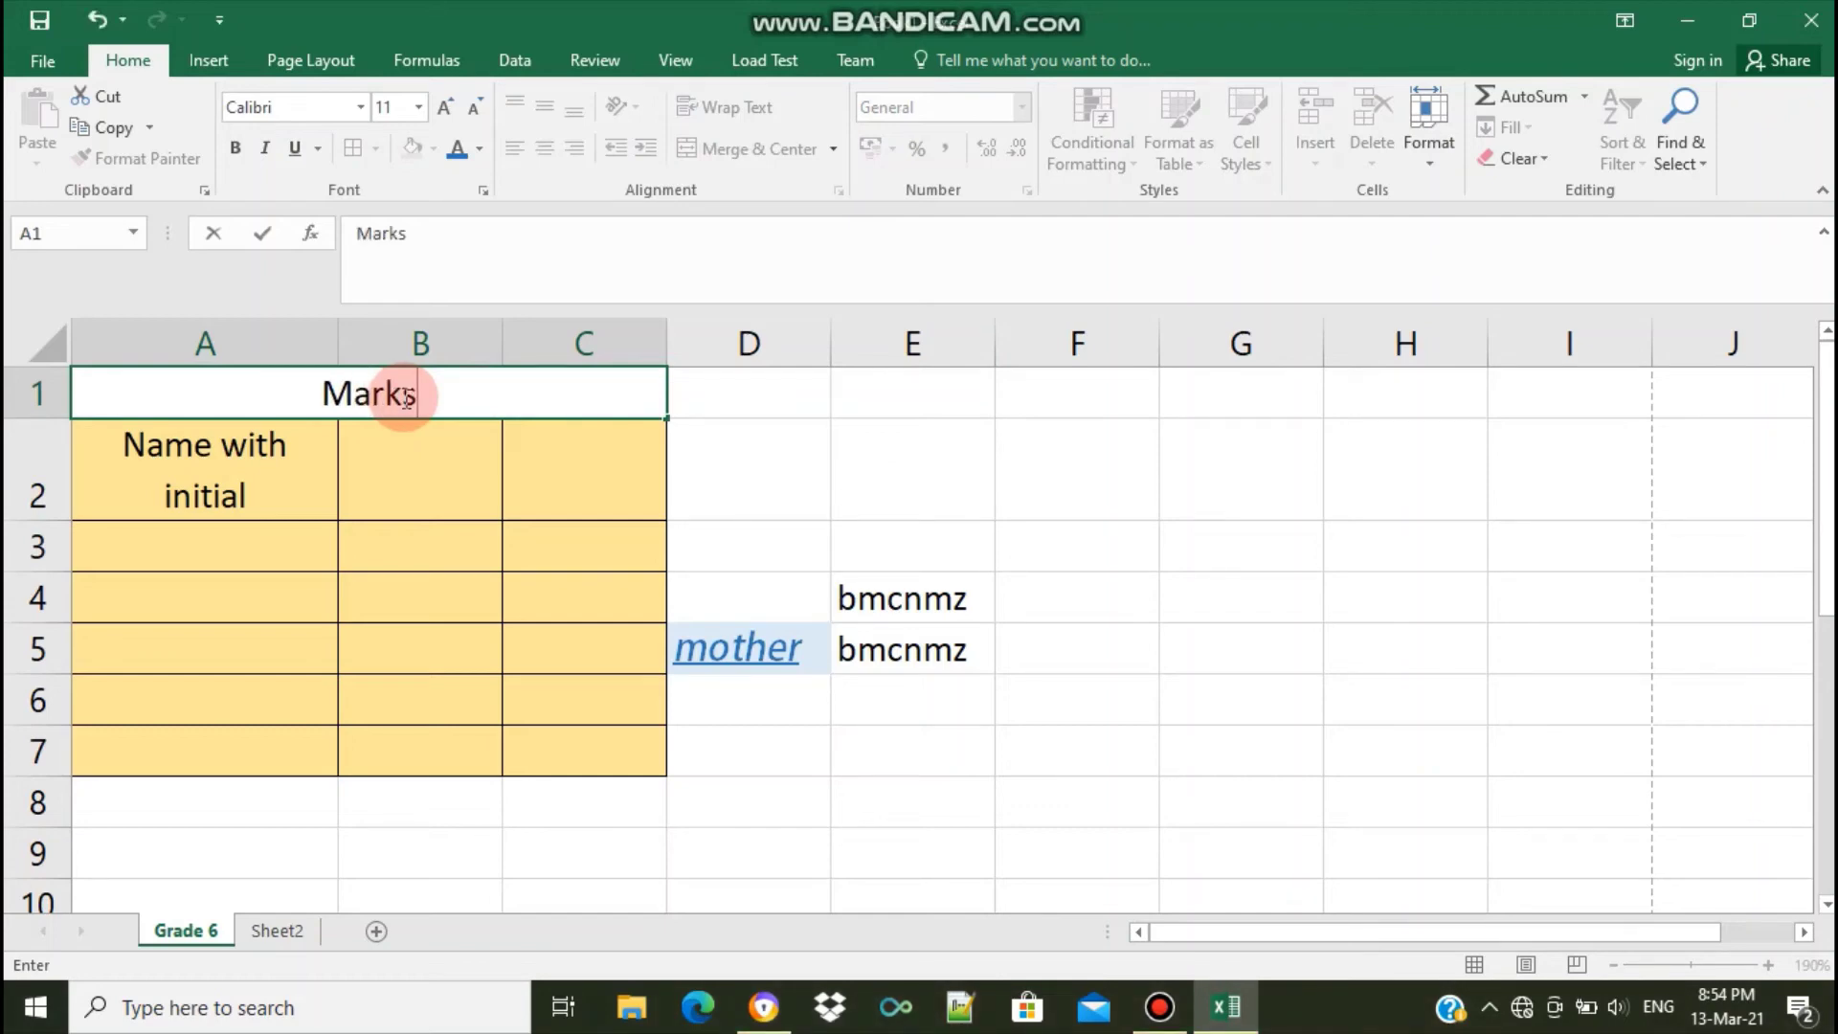
Commit the Marks title and drag row 1 taller
{"action": "left_click", "coordinate": [583, 504]}
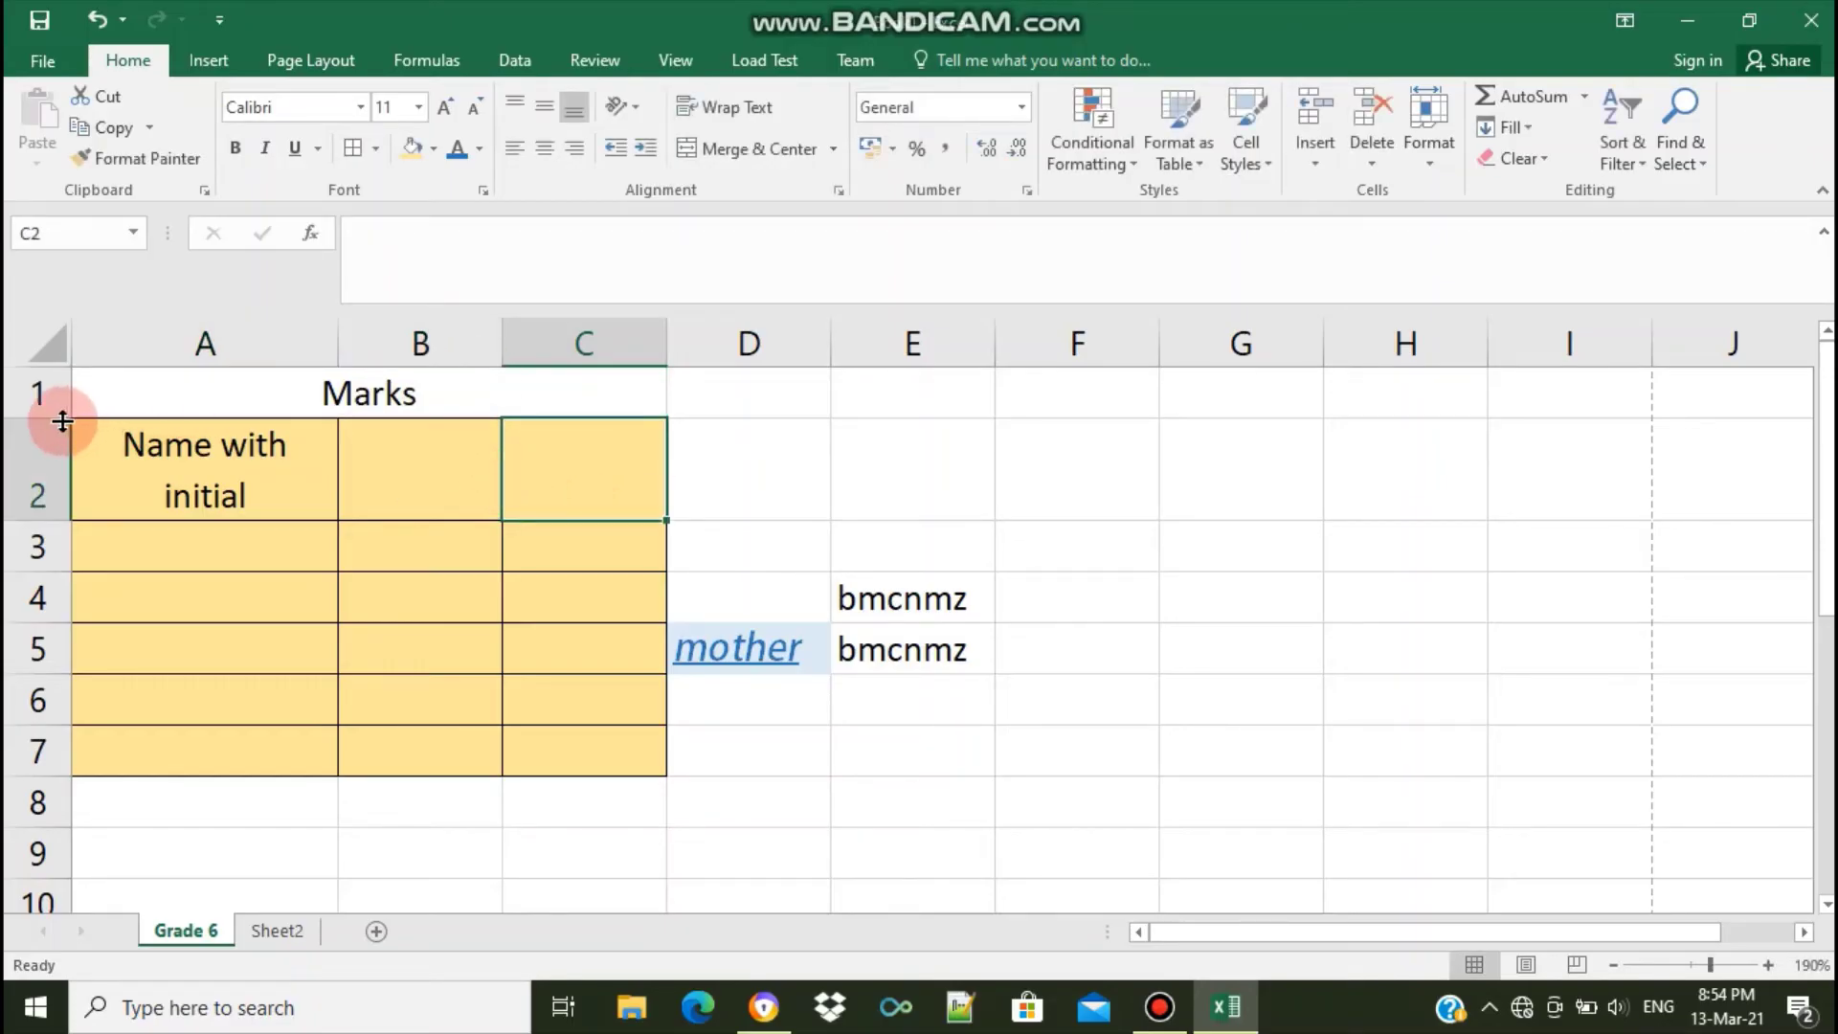
{"action": "left_click_drag", "start_coordinate": [63, 421], "coordinate": [62, 440]}
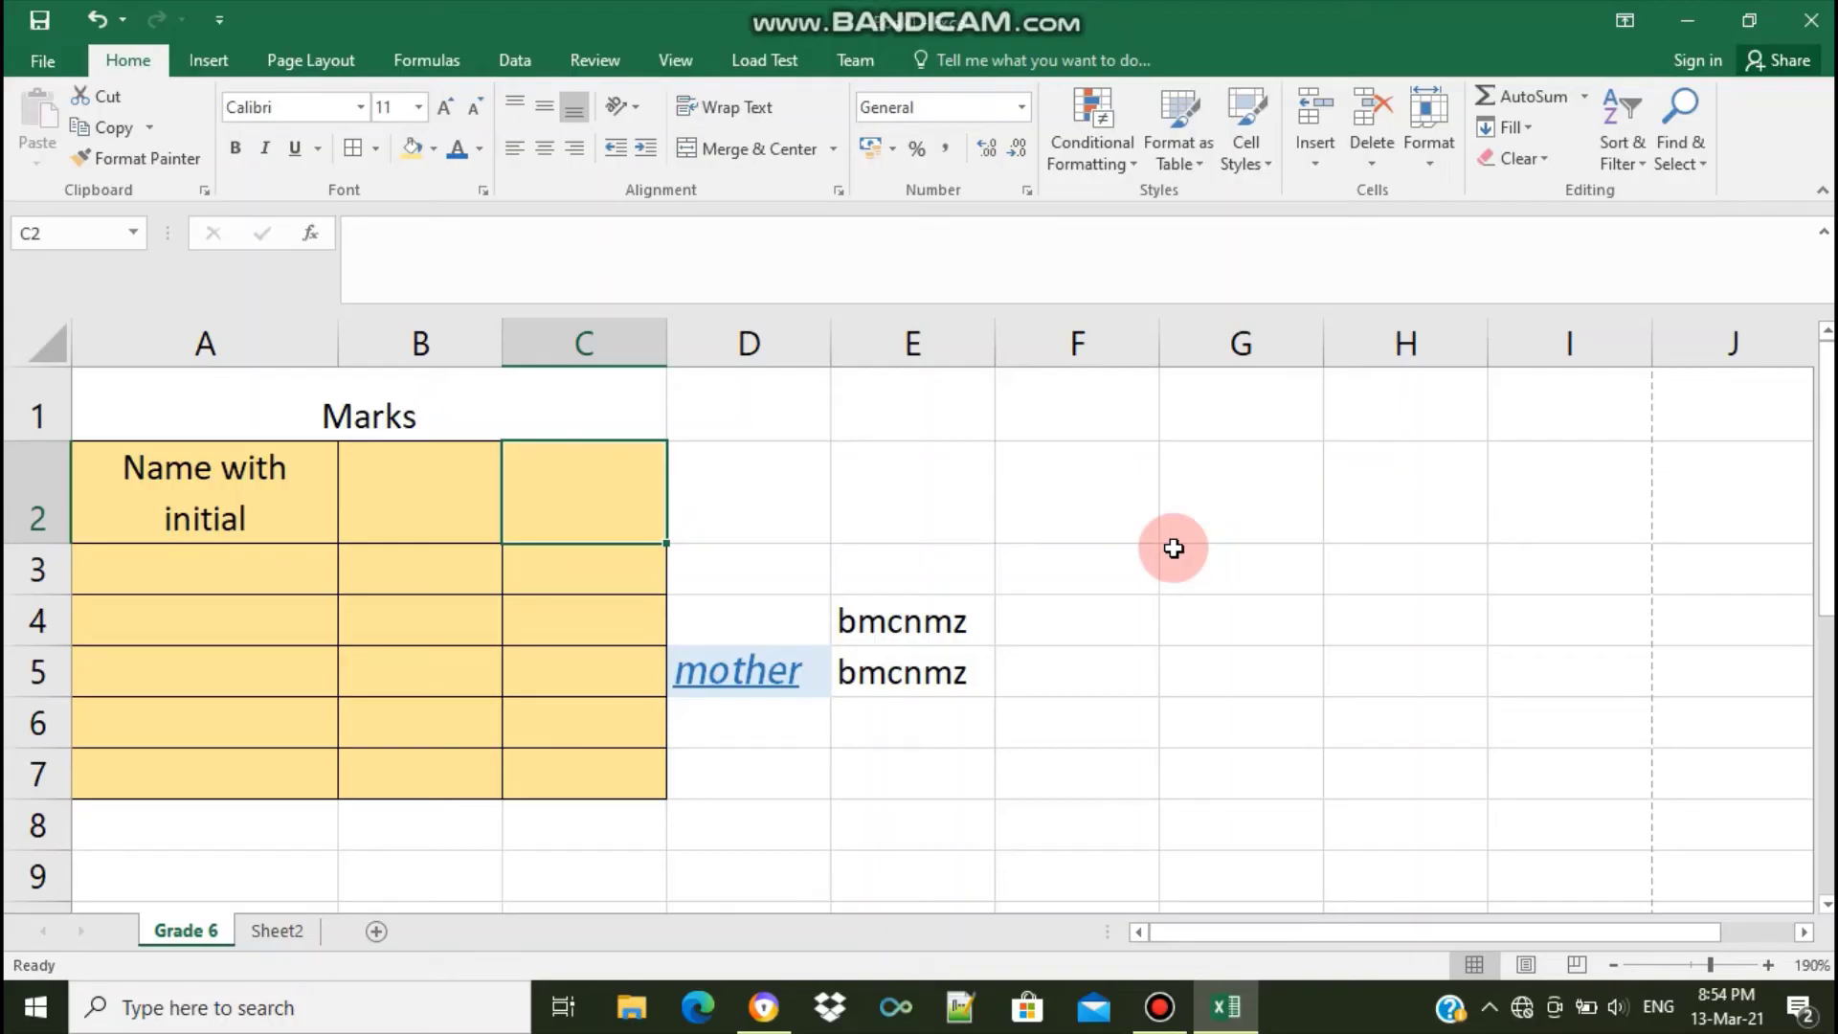
{"action": "left_click", "coordinate": [276, 532]}
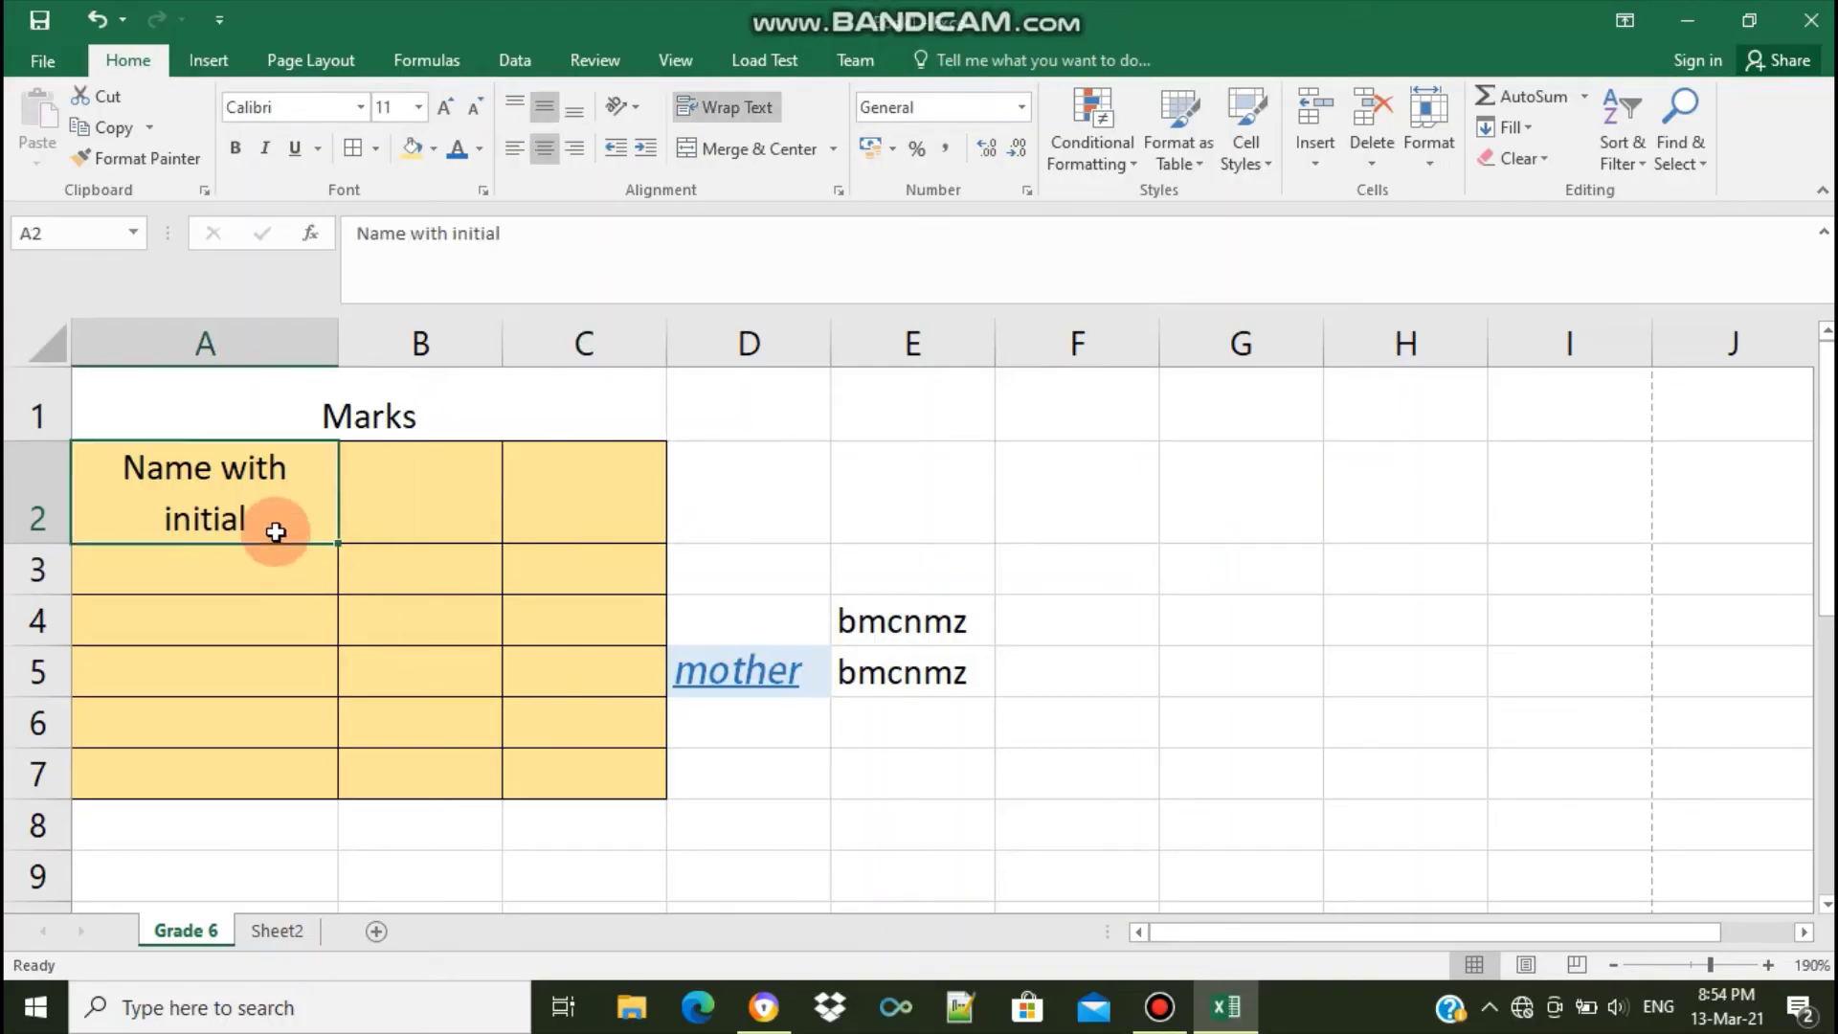
Type the headings 'Science' in B2 and 'Maths' in C2
{"action": "left_click", "coordinate": [383, 490]}
{"action": "type", "text": "S"}
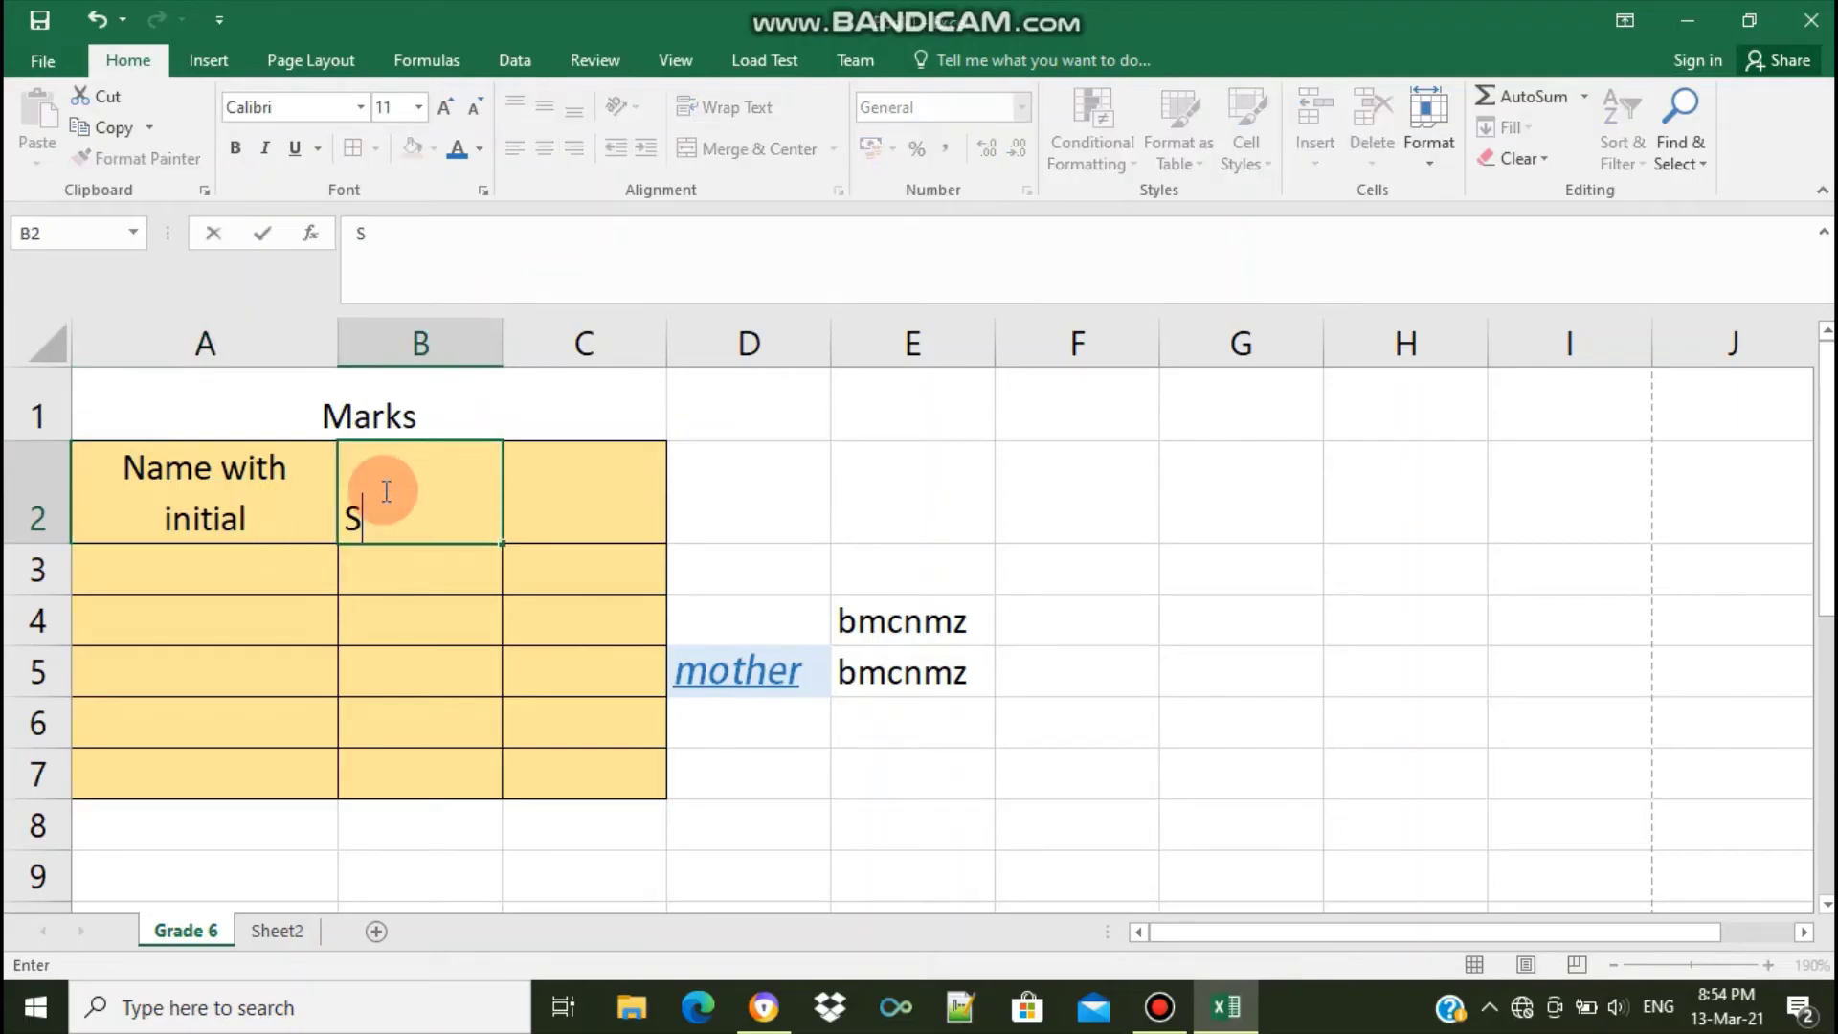
{"action": "type", "text": "cienc"}
{"action": "type", "text": "e"}
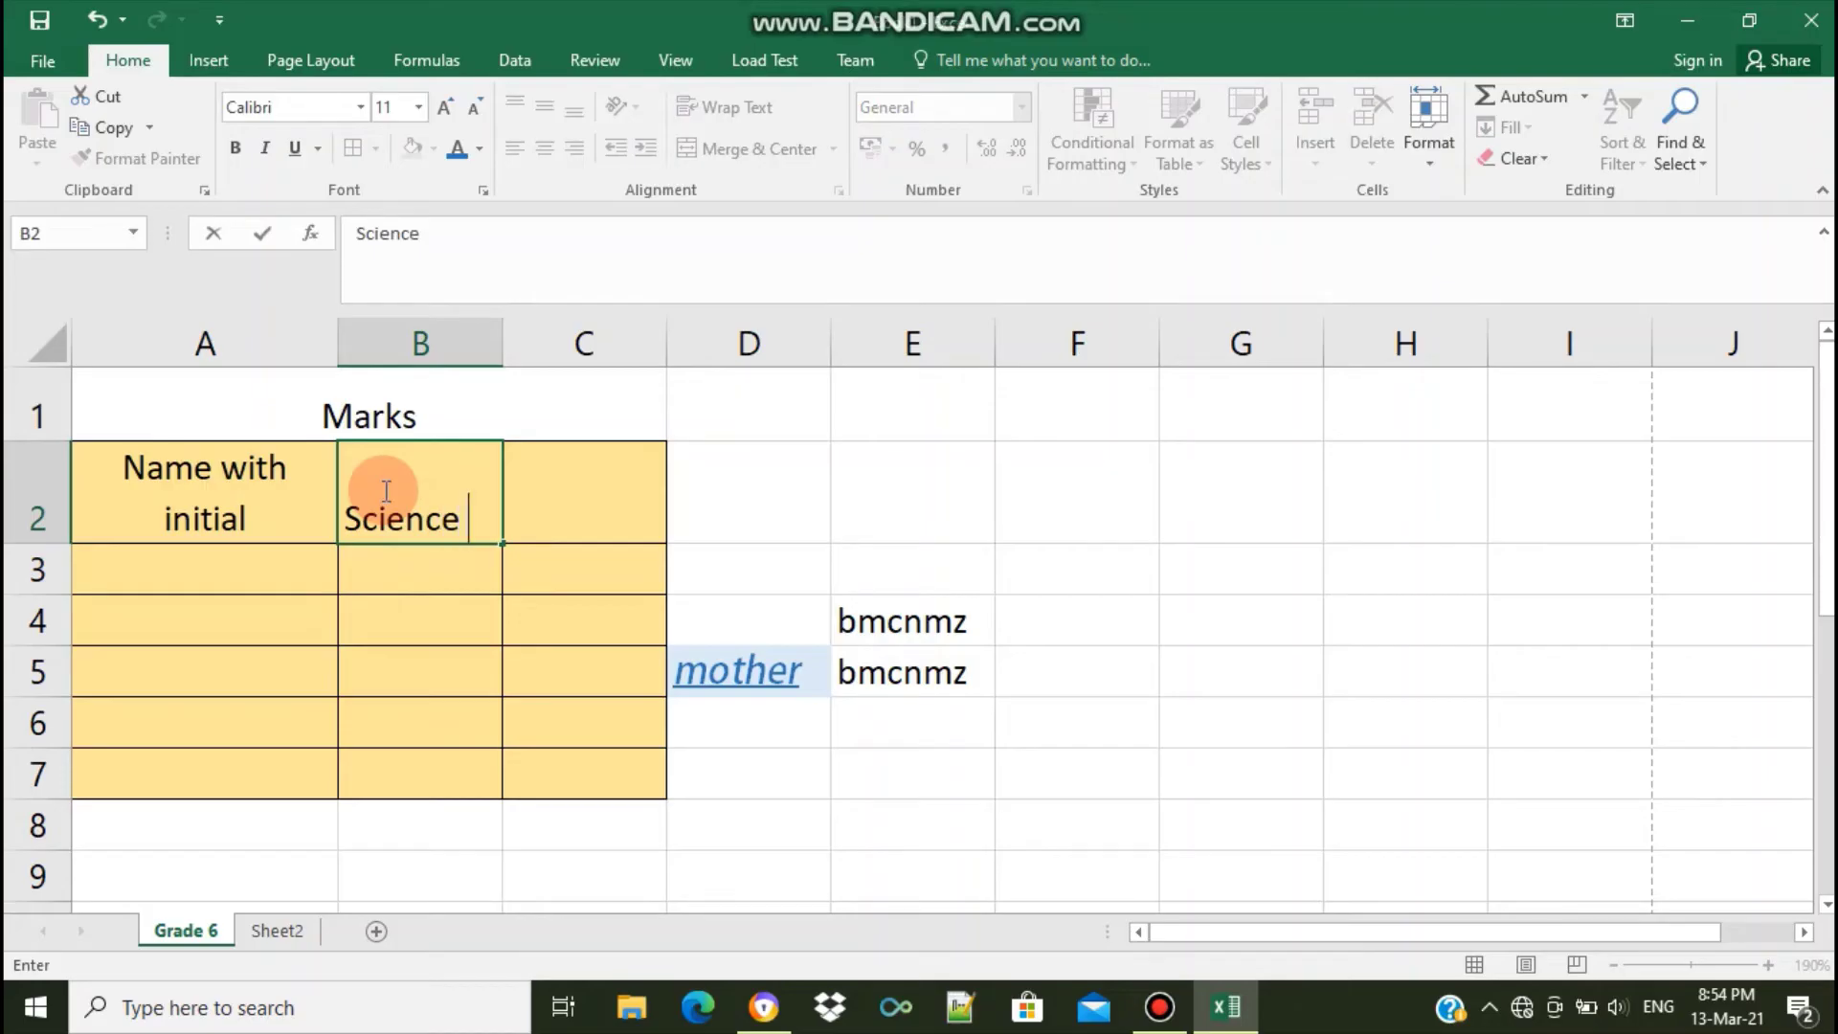
{"action": "key", "text": "Tab"}
{"action": "type", "text": "Ma"}
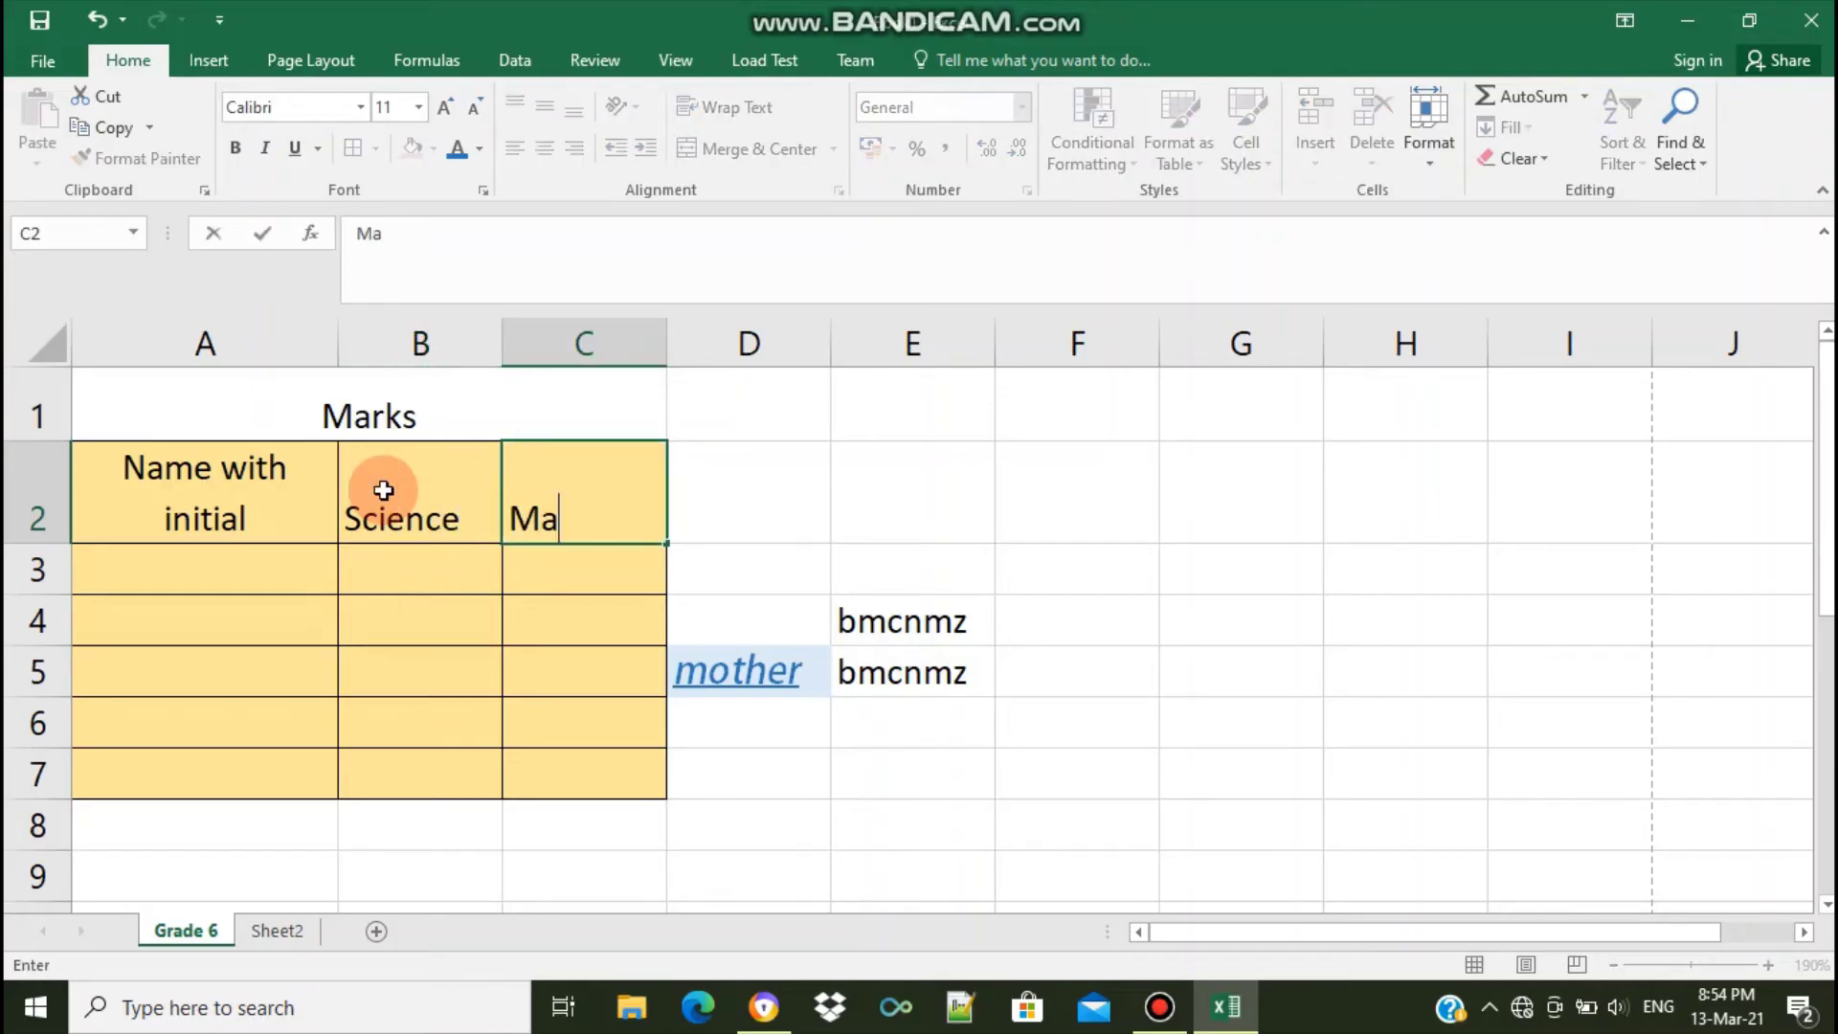
{"action": "type", "text": "ths"}
{"action": "left_click", "coordinate": [730, 450]}
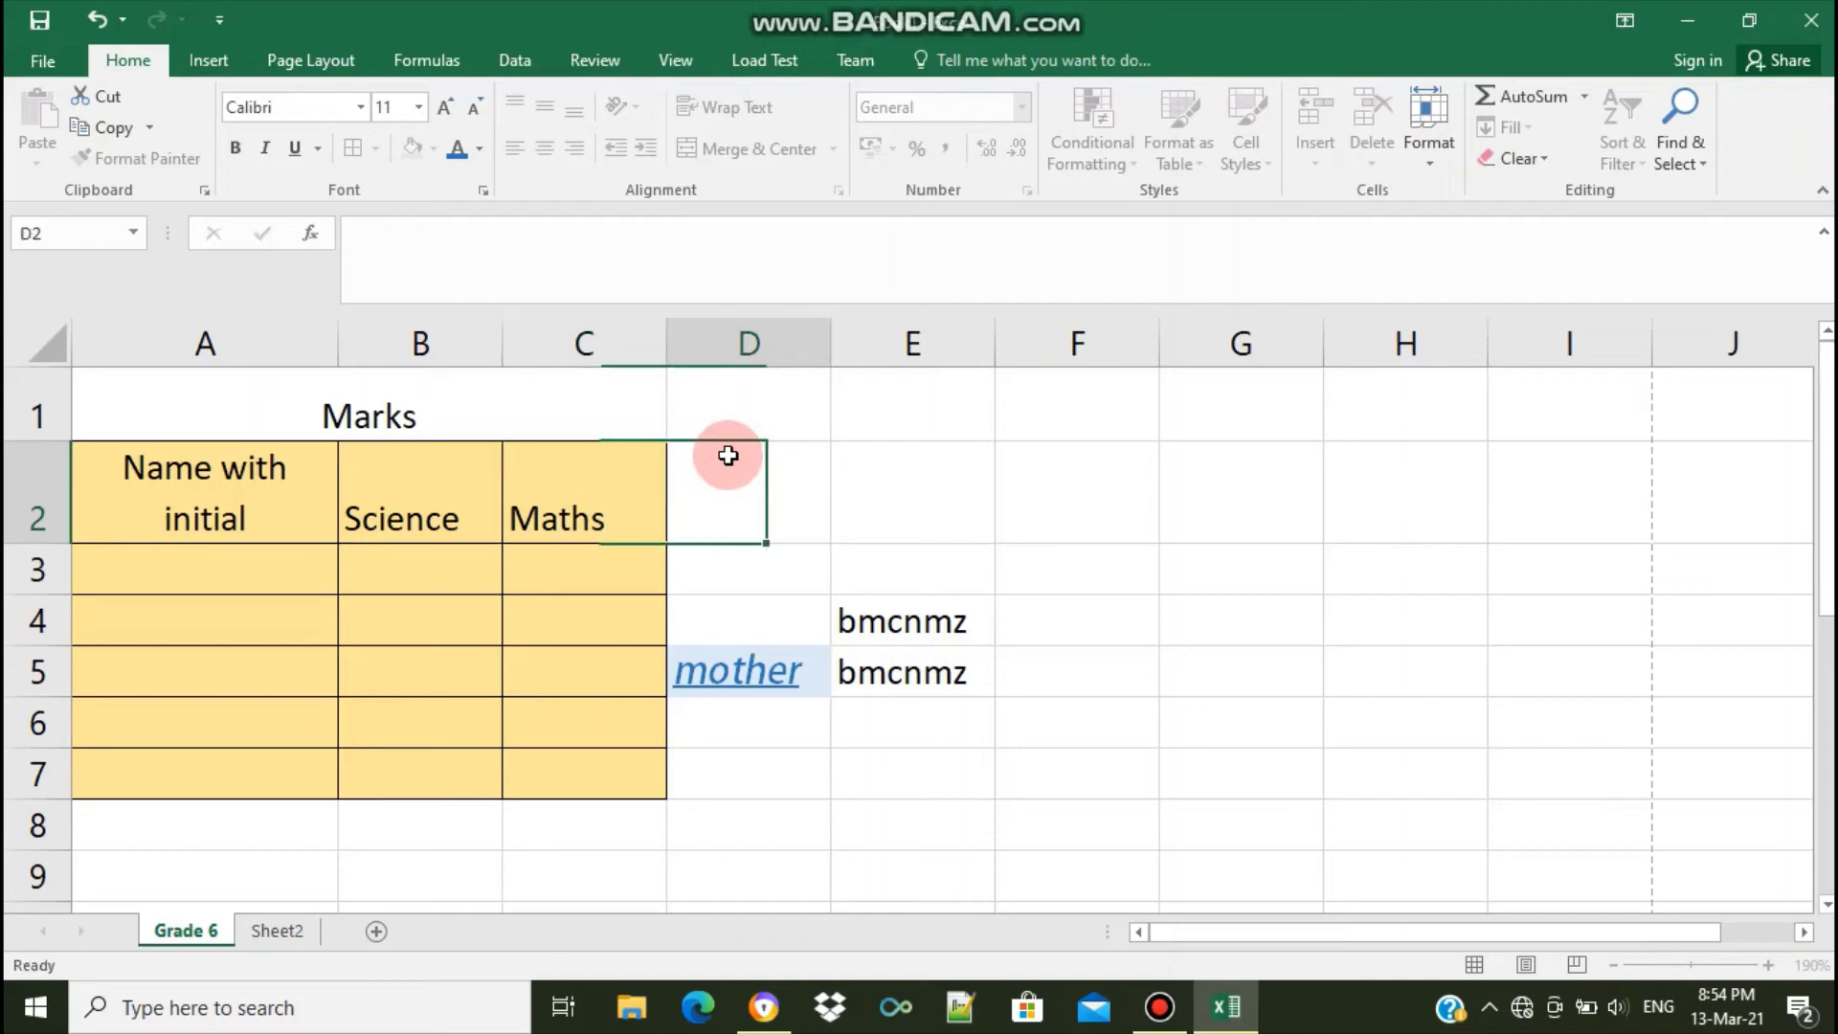
{"action": "left_click", "coordinate": [444, 499]}
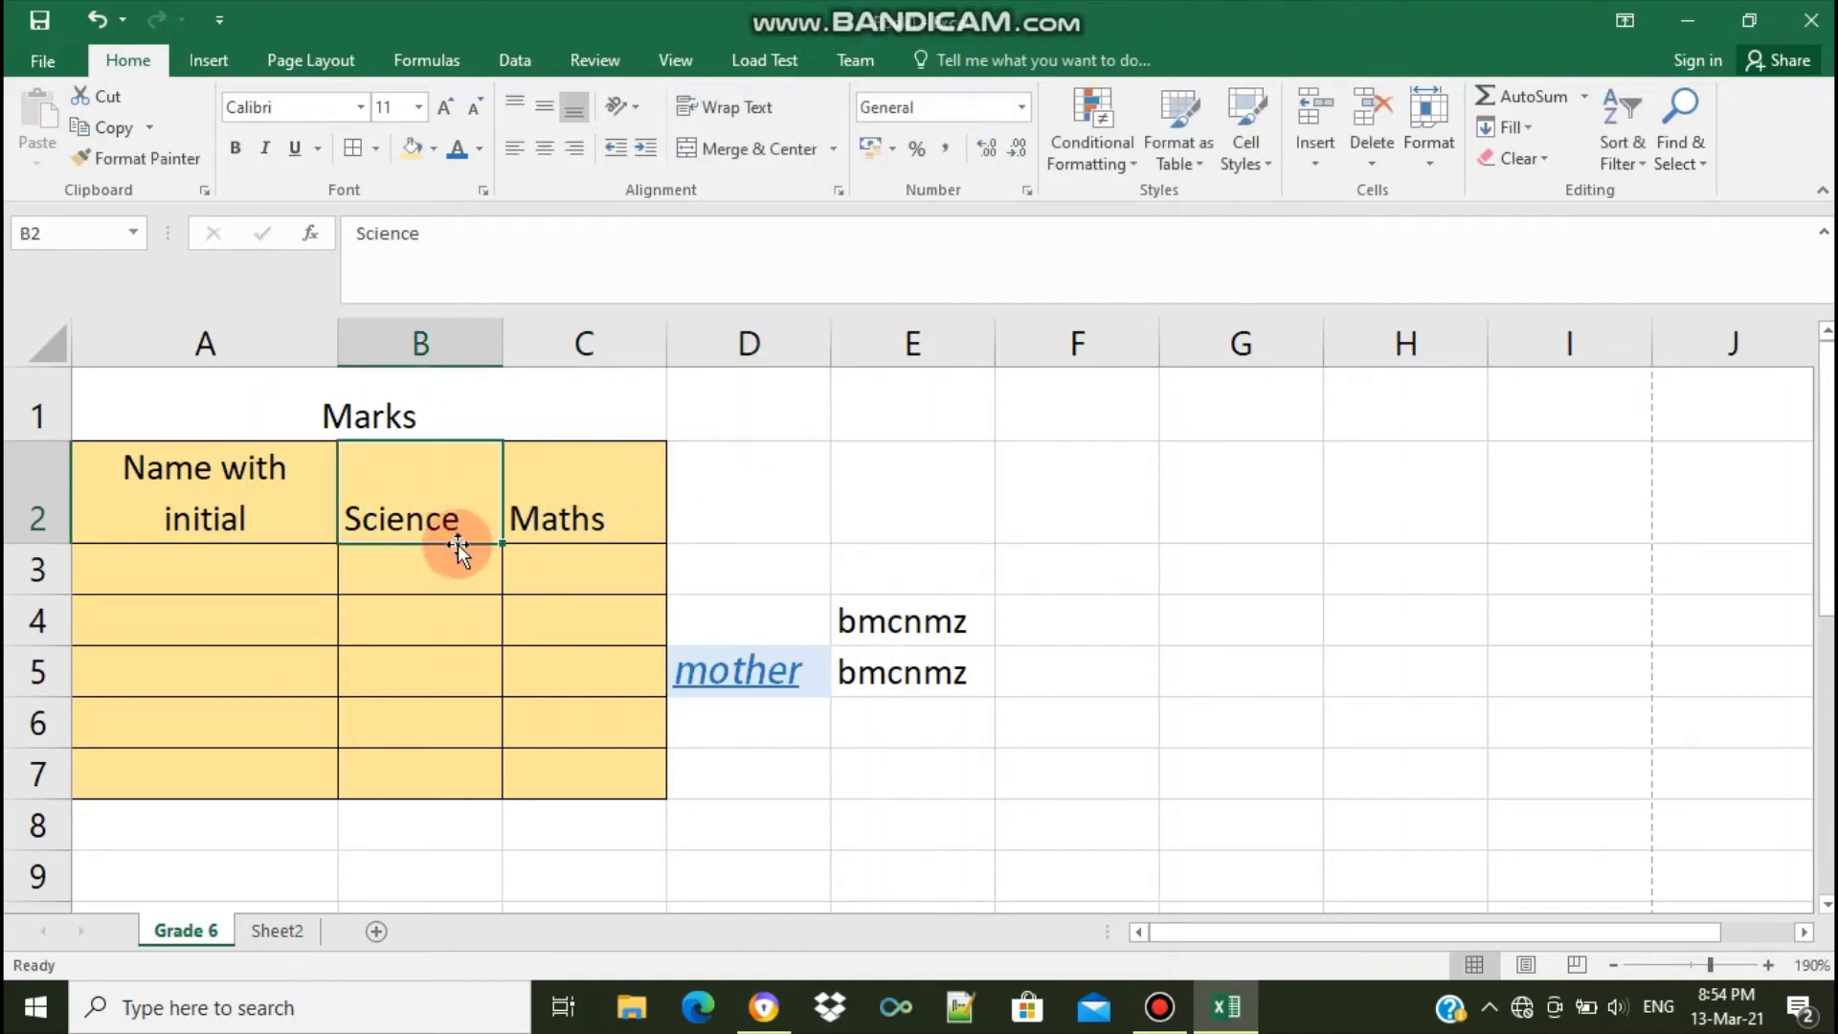
Rotate the Science heading in B2 to read upward and heighten row 2 to fit it
{"action": "left_click", "coordinate": [634, 106]}
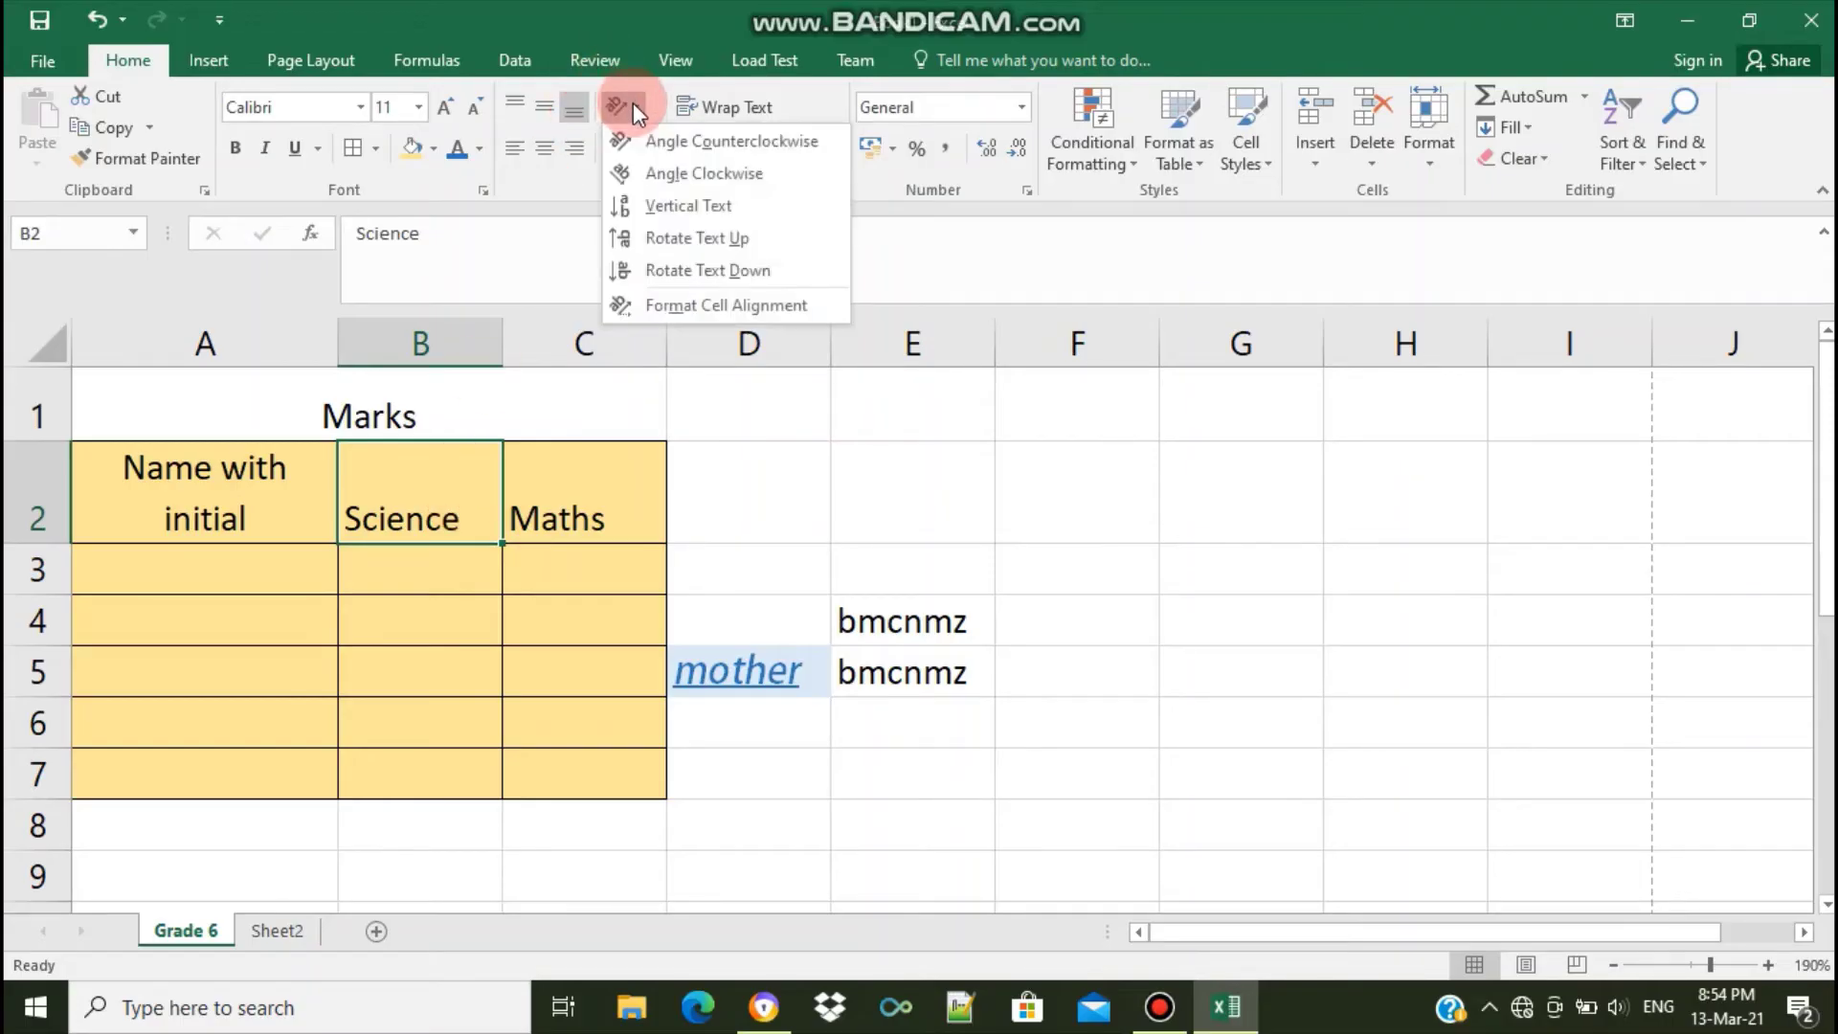
{"action": "left_click", "coordinate": [646, 140]}
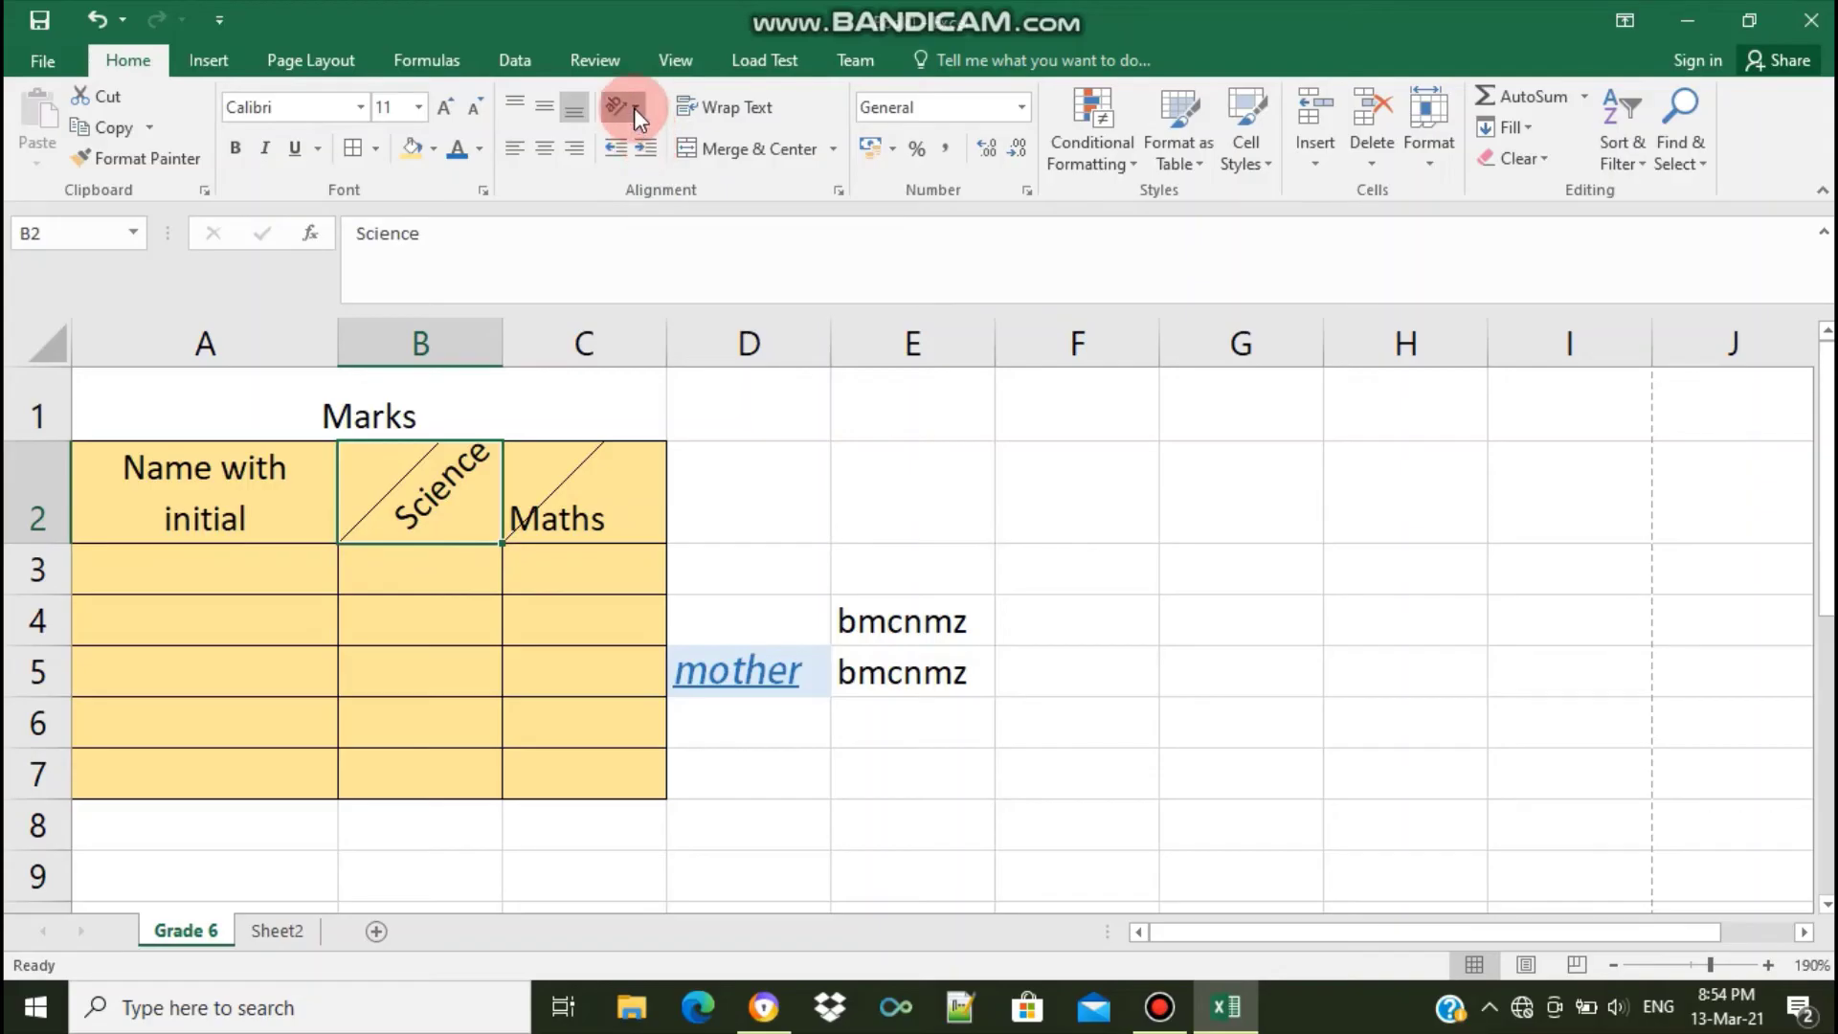
{"action": "left_click", "coordinate": [634, 107]}
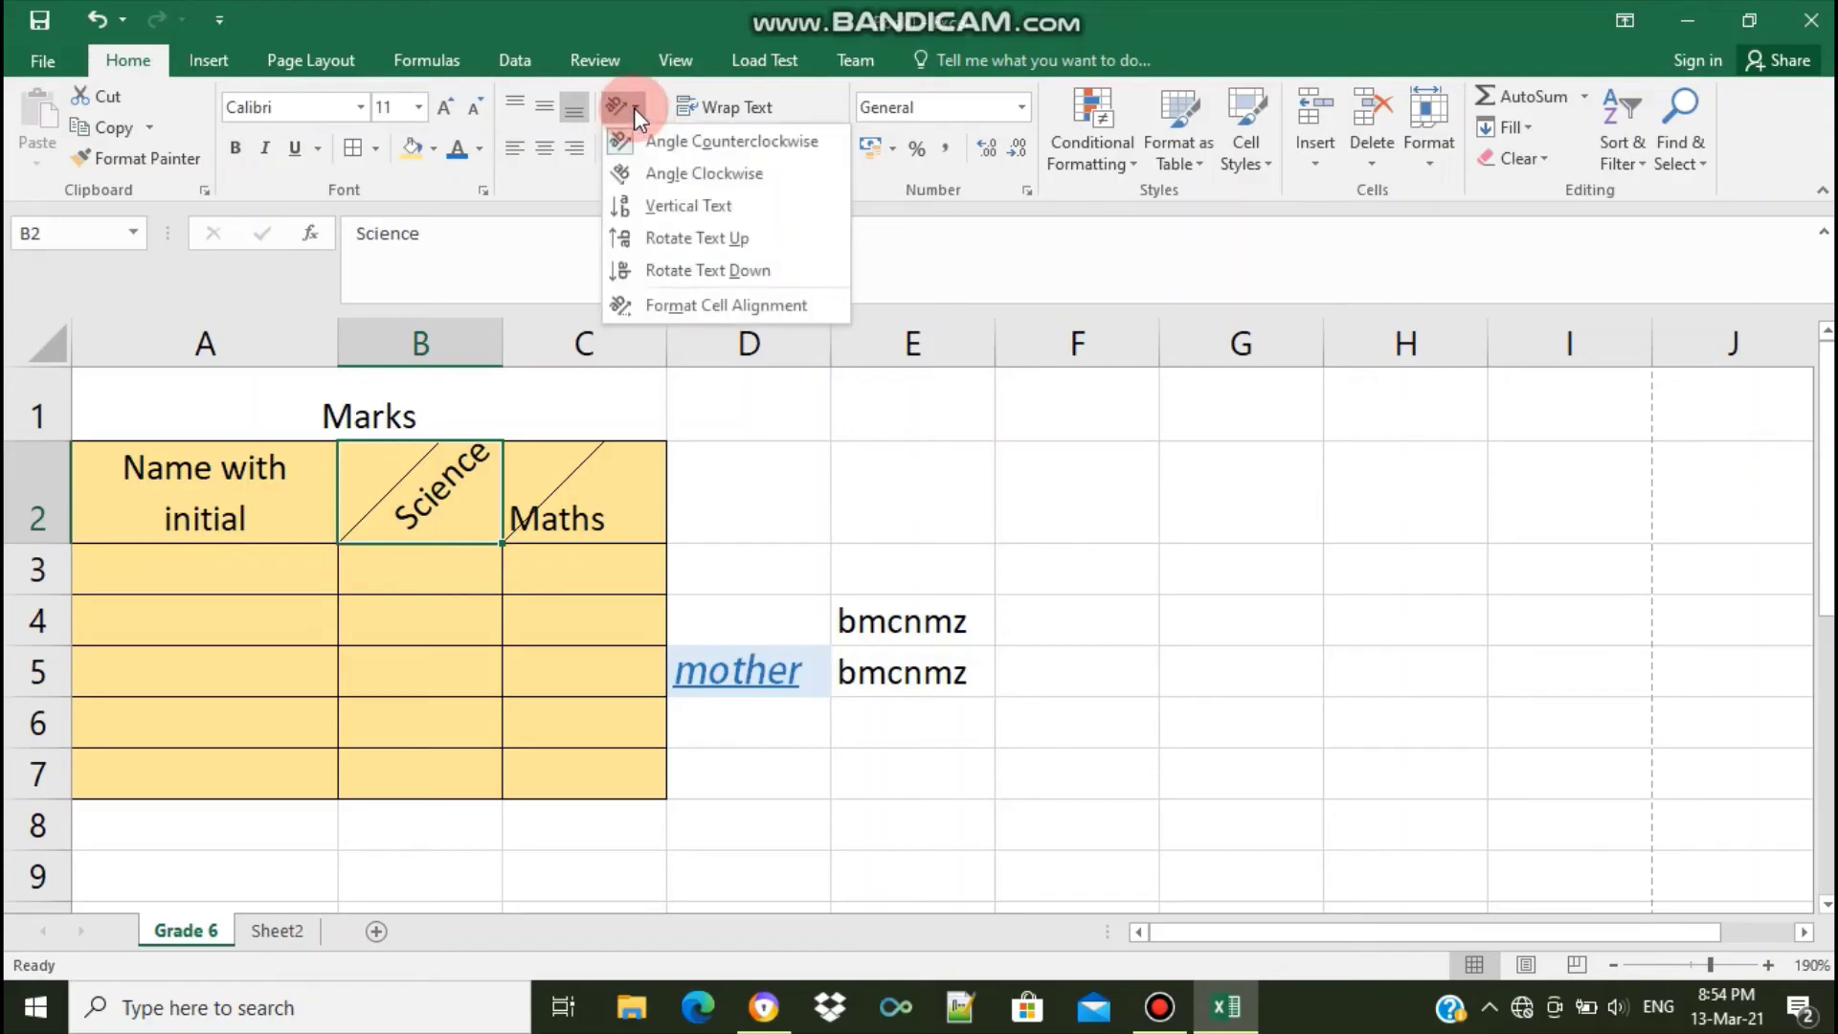
{"action": "left_click", "coordinate": [656, 206]}
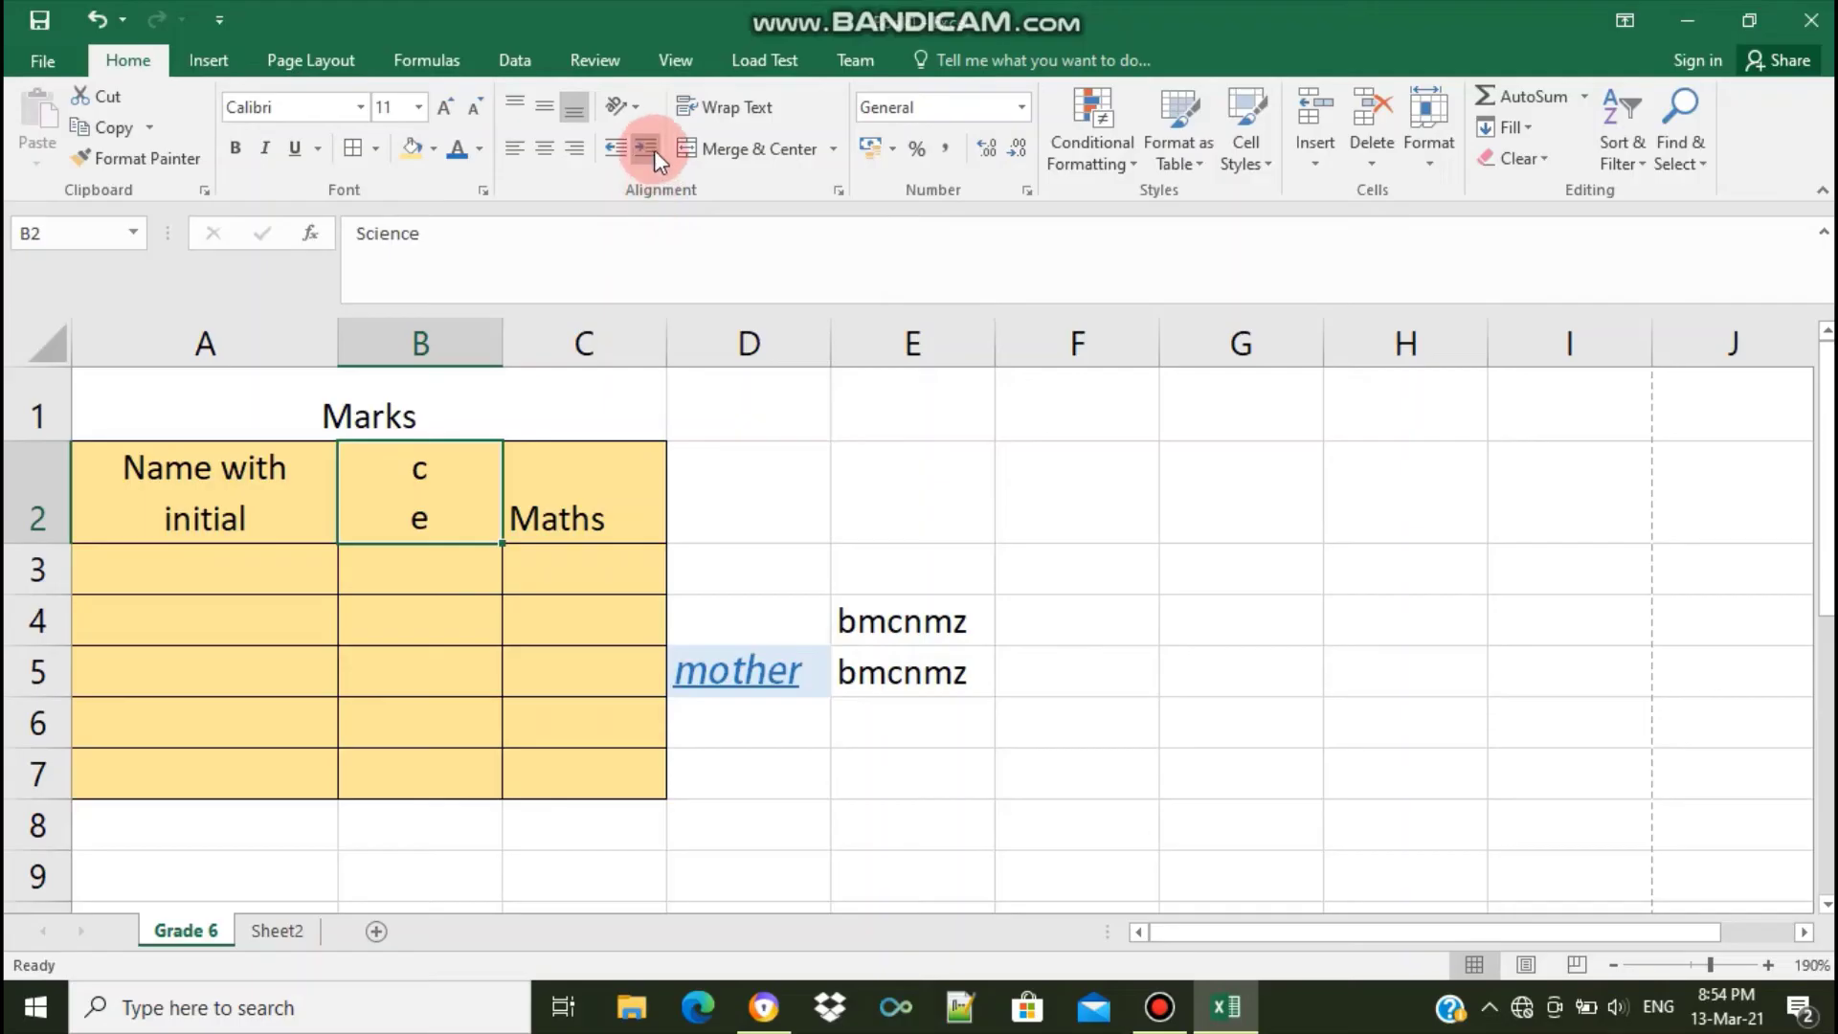
{"action": "left_click", "coordinate": [639, 113]}
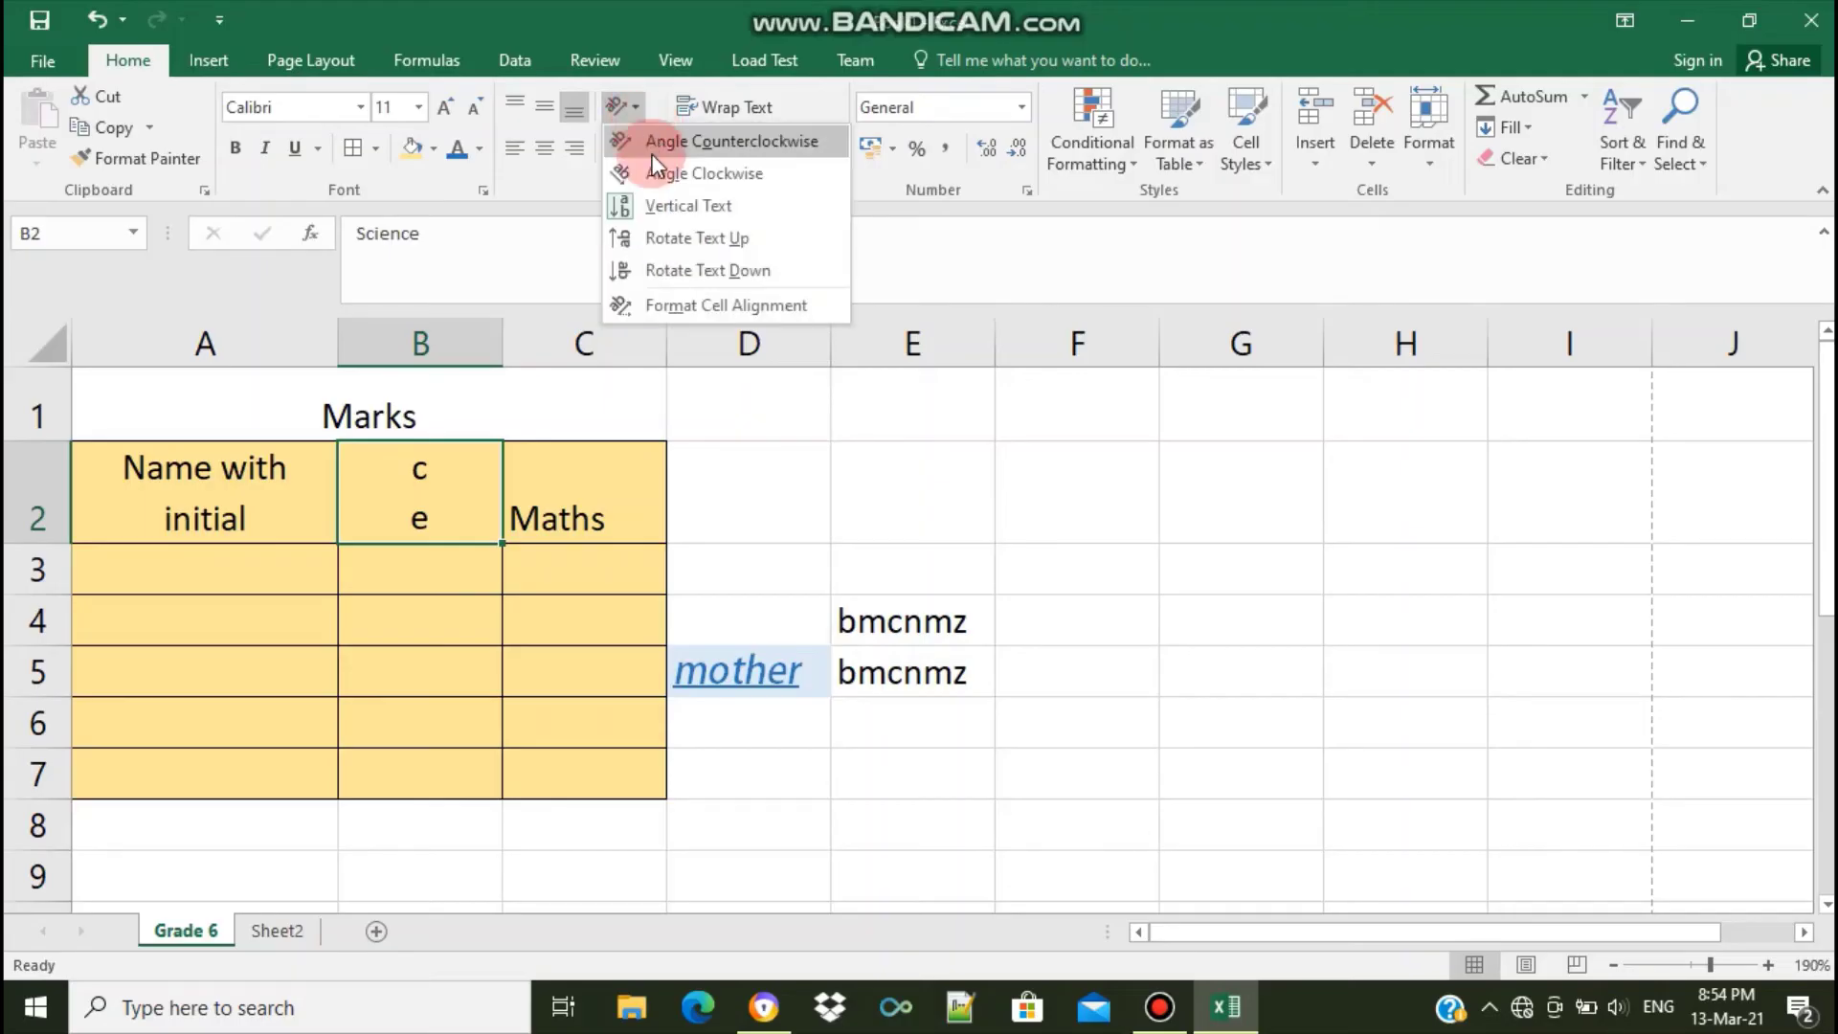
{"action": "left_click", "coordinate": [668, 235]}
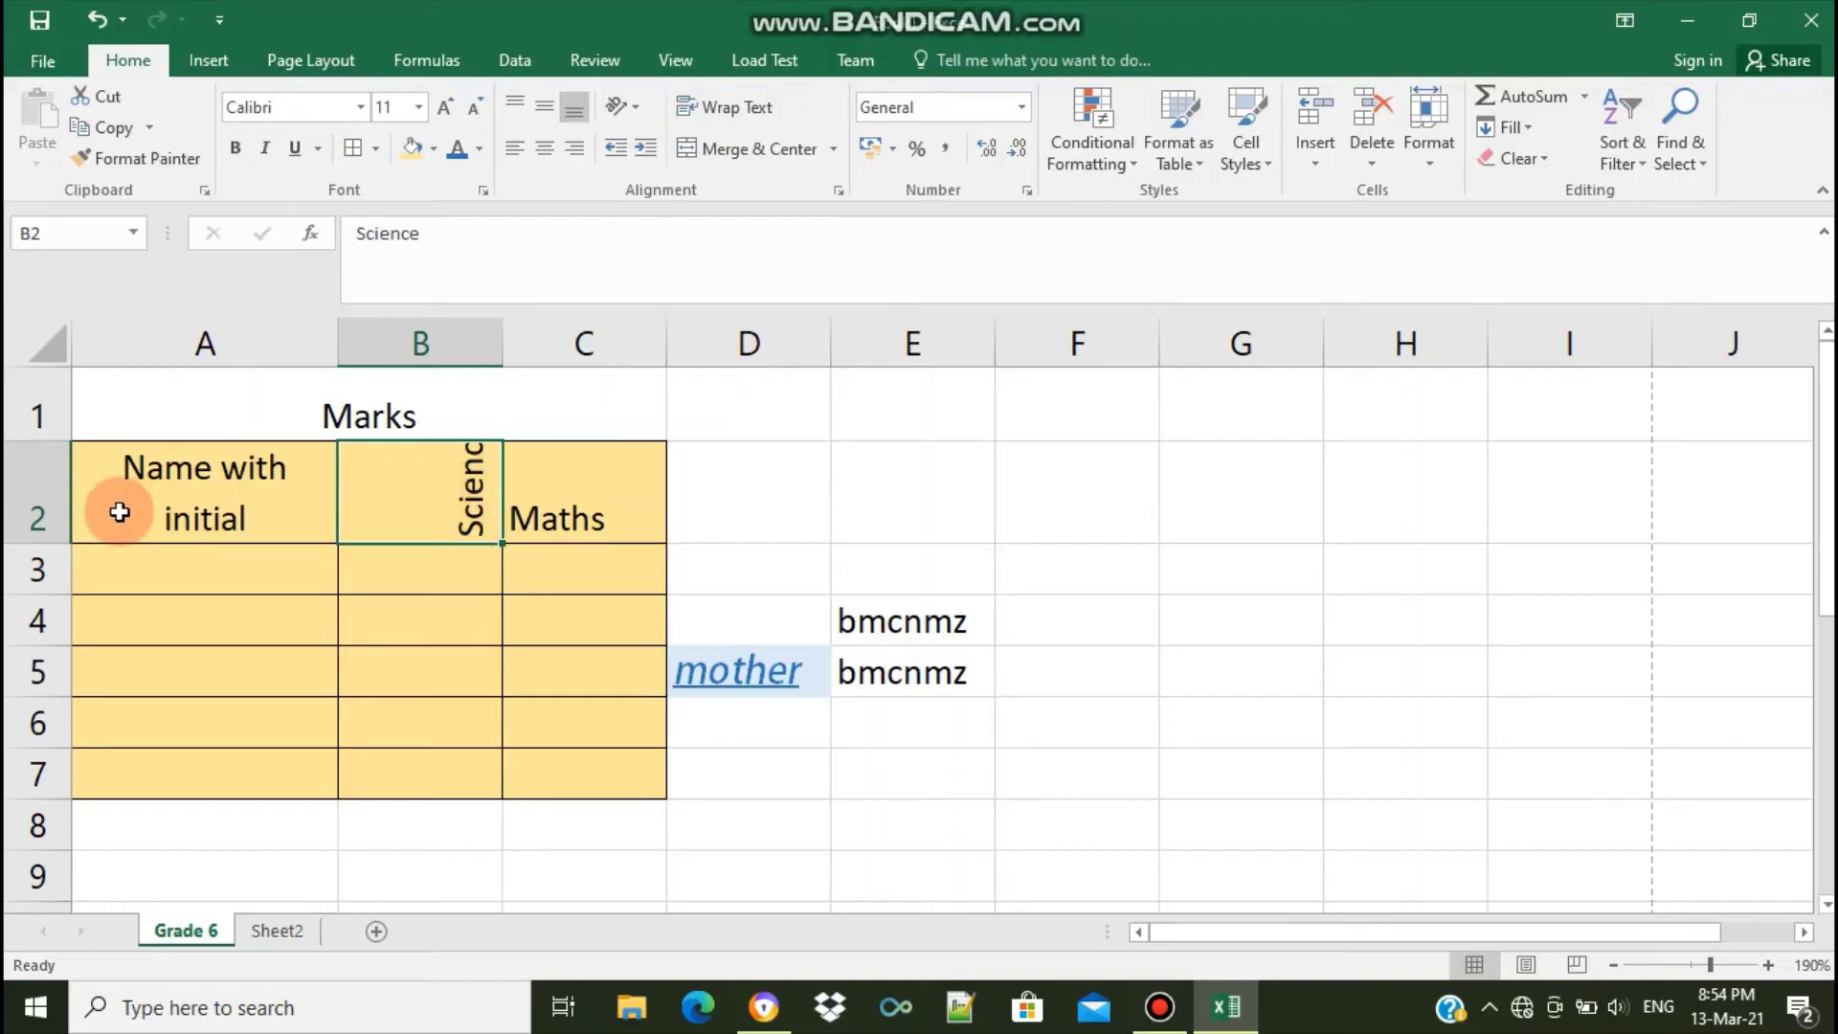
{"action": "left_click_drag", "start_coordinate": [49, 542], "coordinate": [56, 597]}
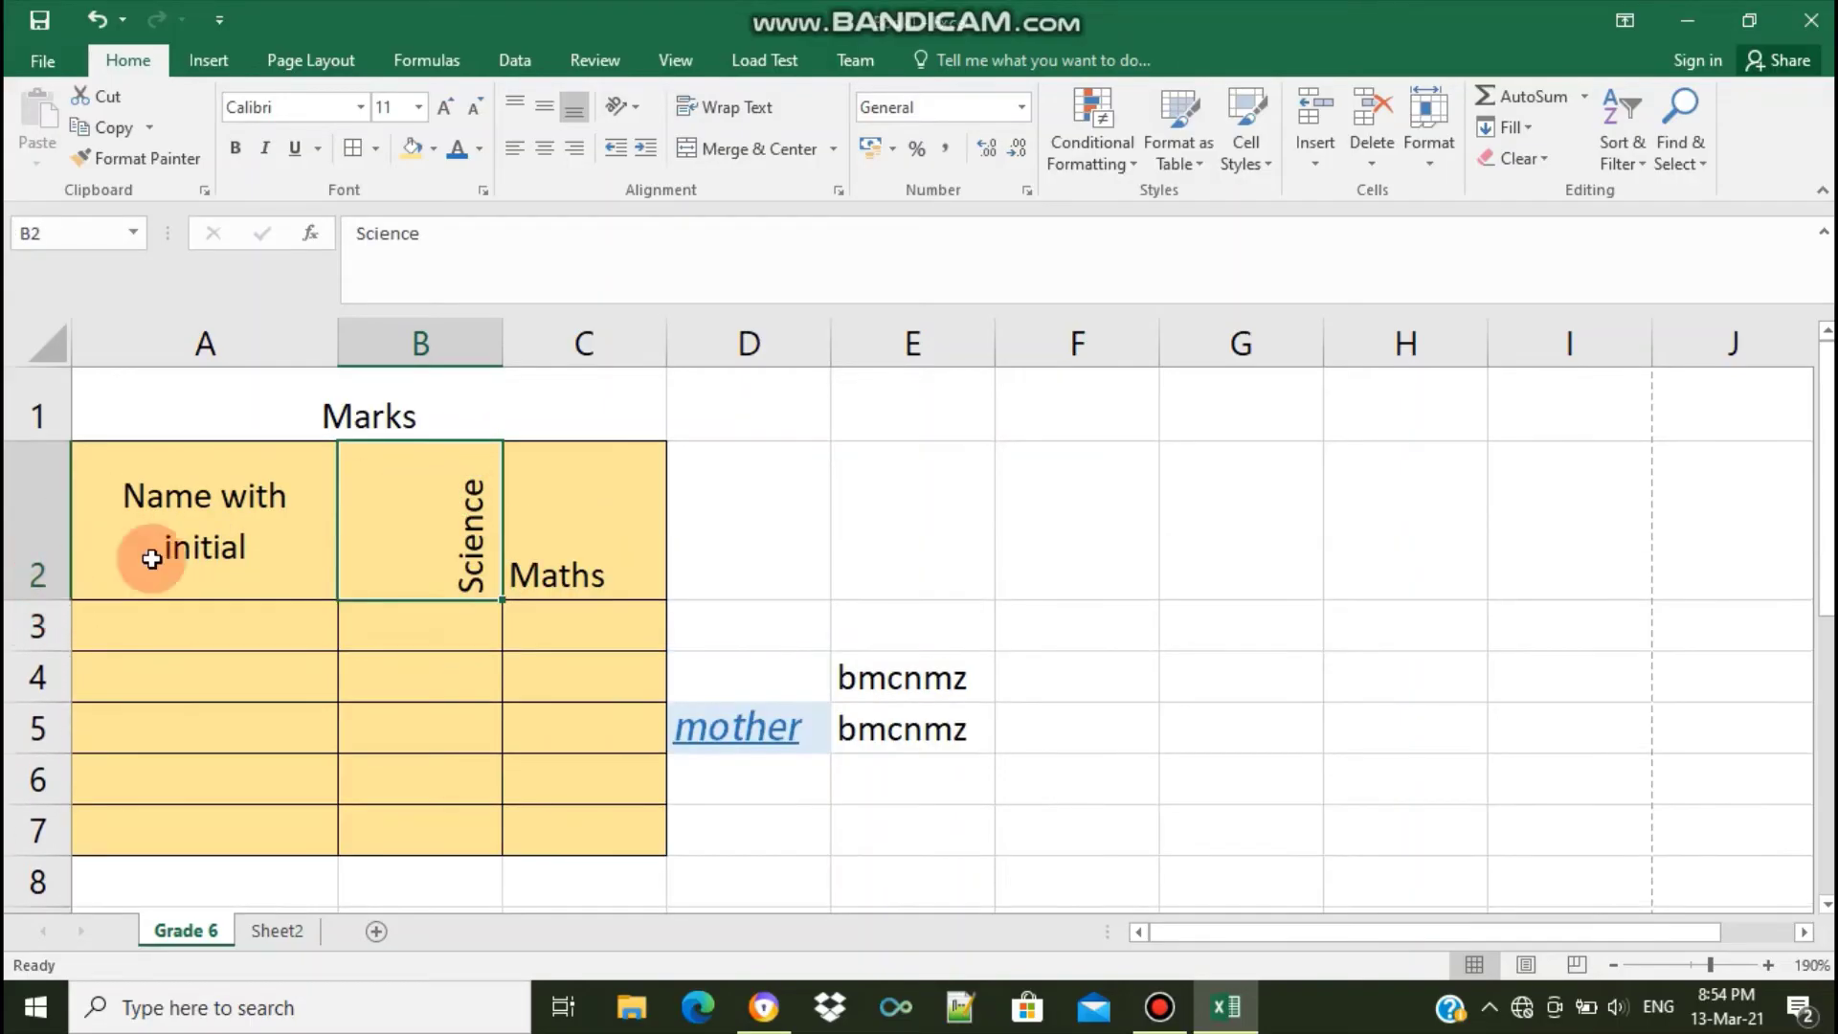
Rotate the Maths heading in C2 to read upward as well
{"action": "left_click", "coordinate": [552, 547]}
{"action": "left_click", "coordinate": [635, 106]}
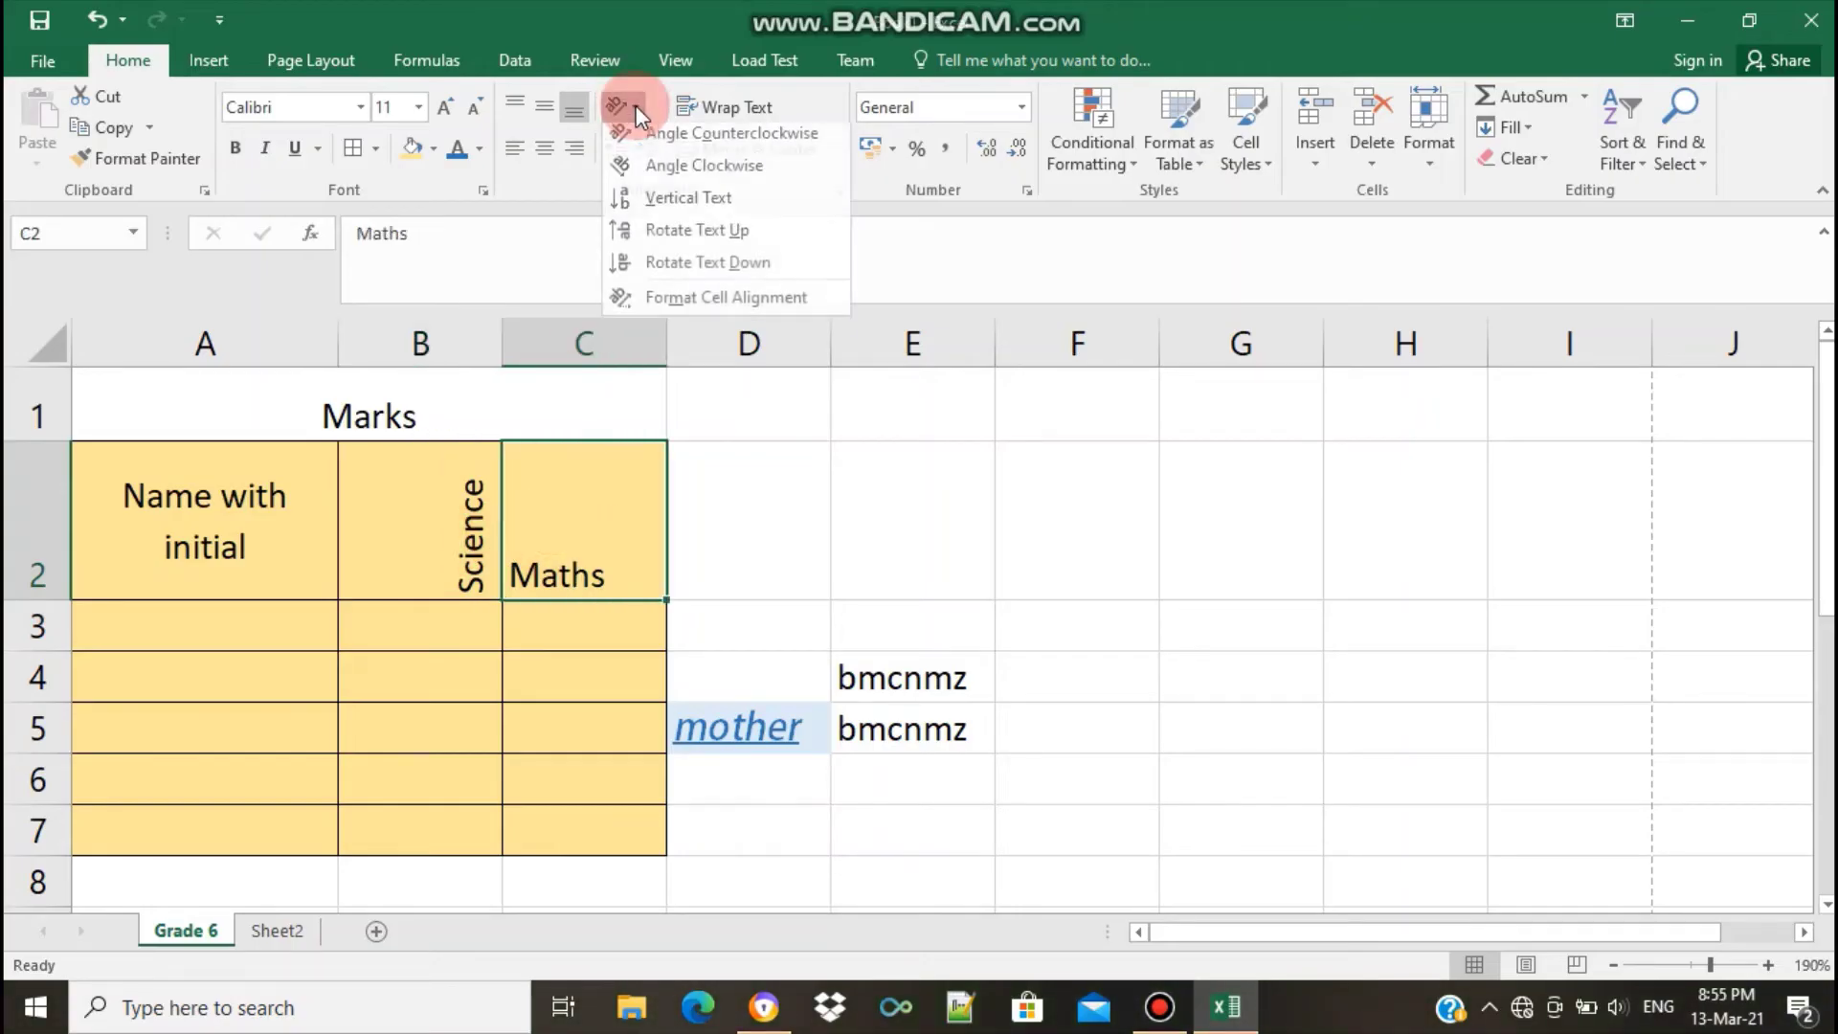
{"action": "left_click", "coordinate": [661, 238]}
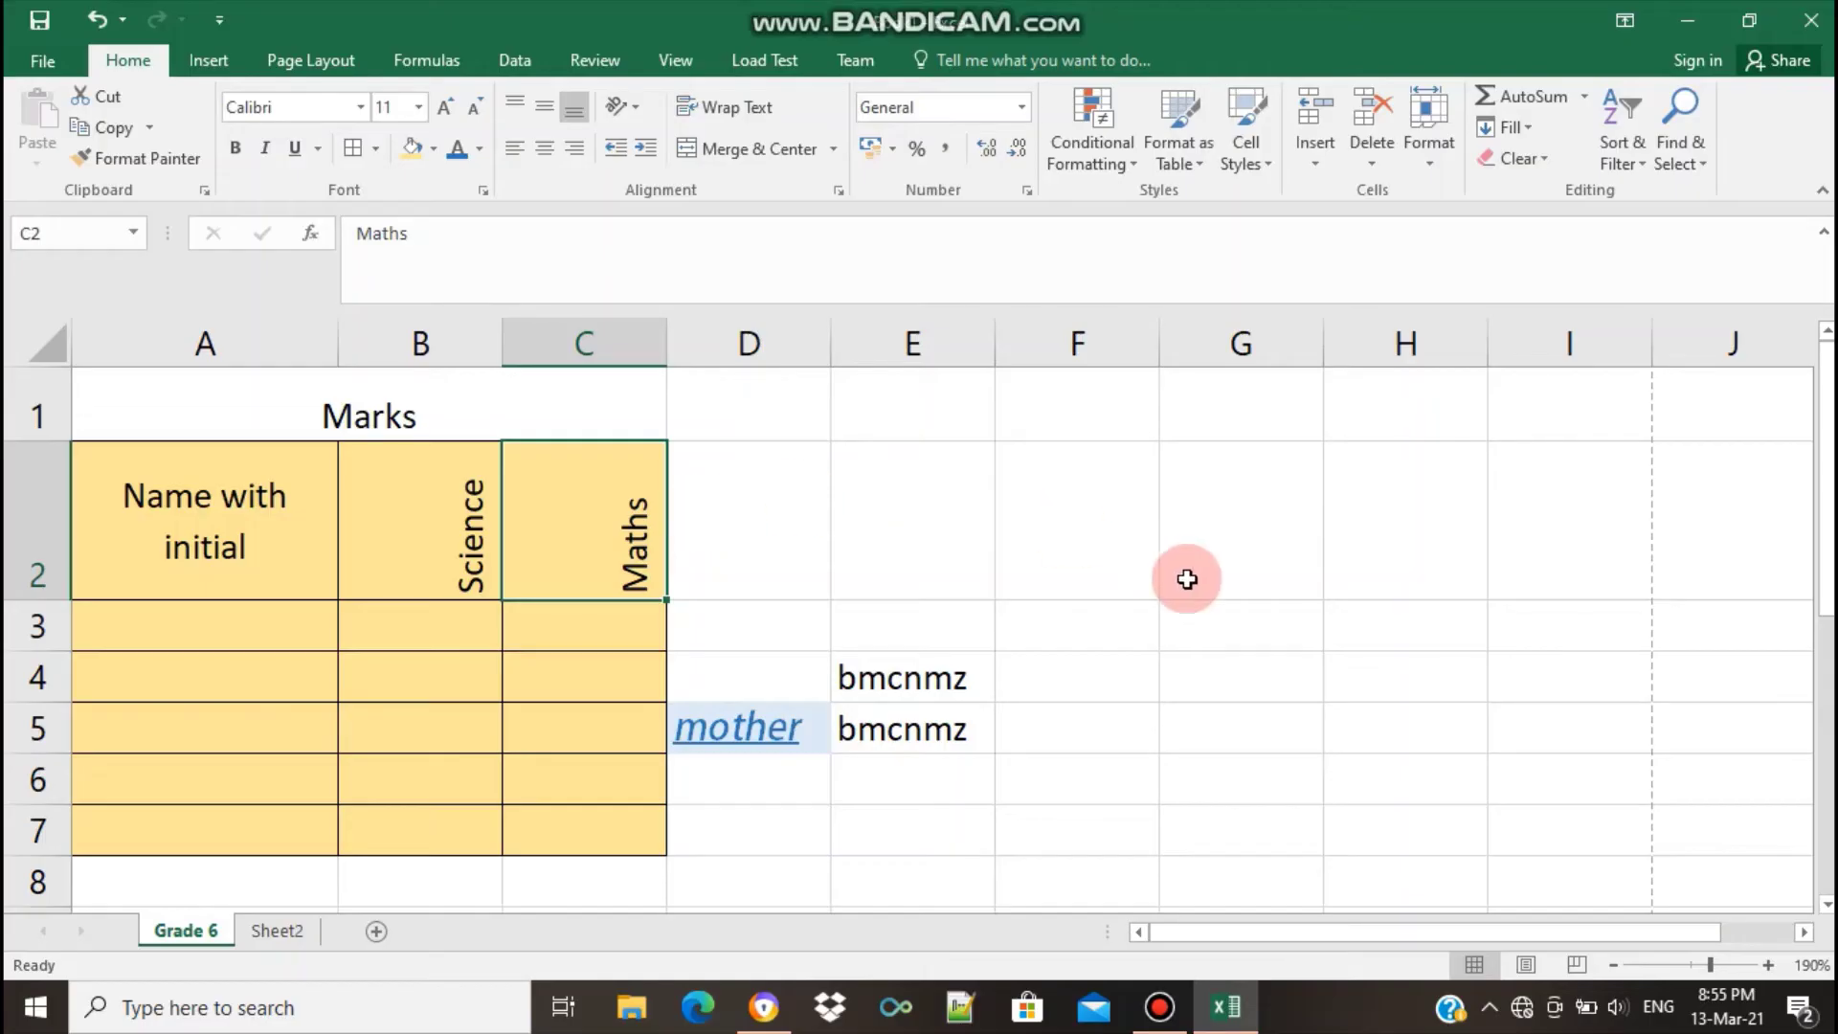
{"action": "left_click", "coordinate": [842, 548]}
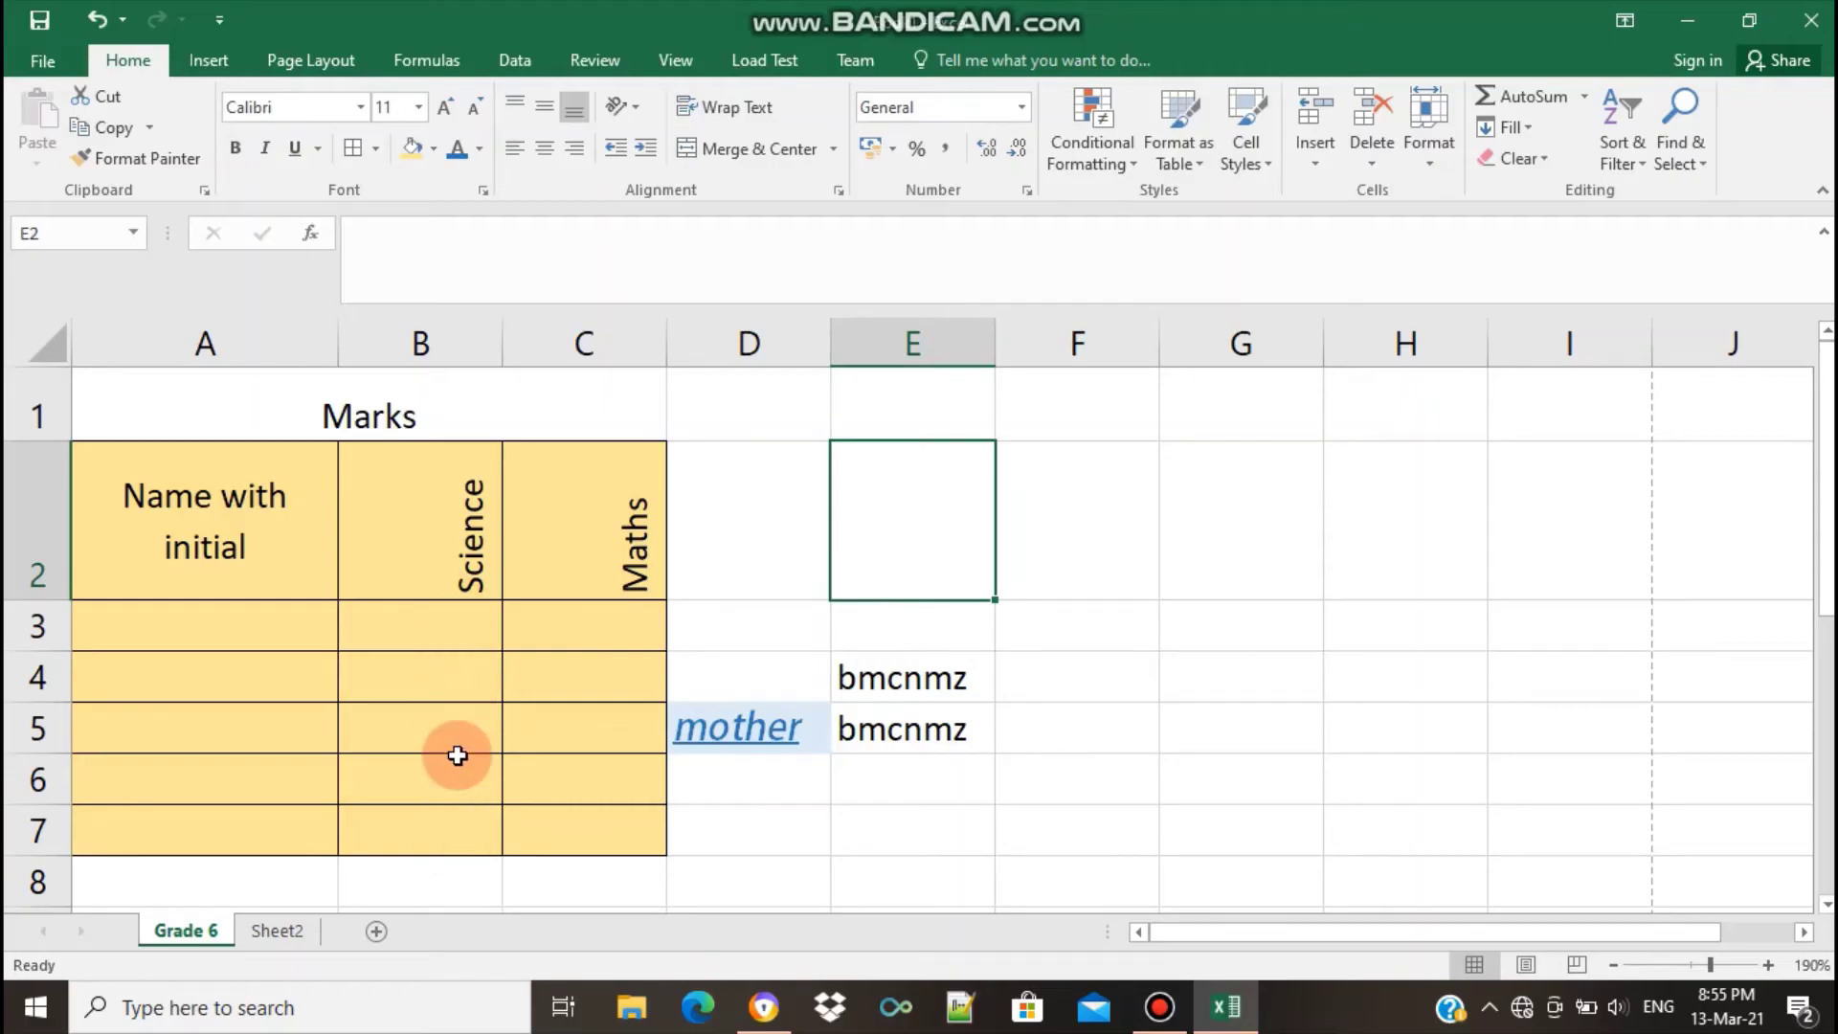
Select the Science marks cells B3:B7 and show the Number Format dropdown list
{"action": "left_click_drag", "start_coordinate": [463, 635], "coordinate": [476, 820]}
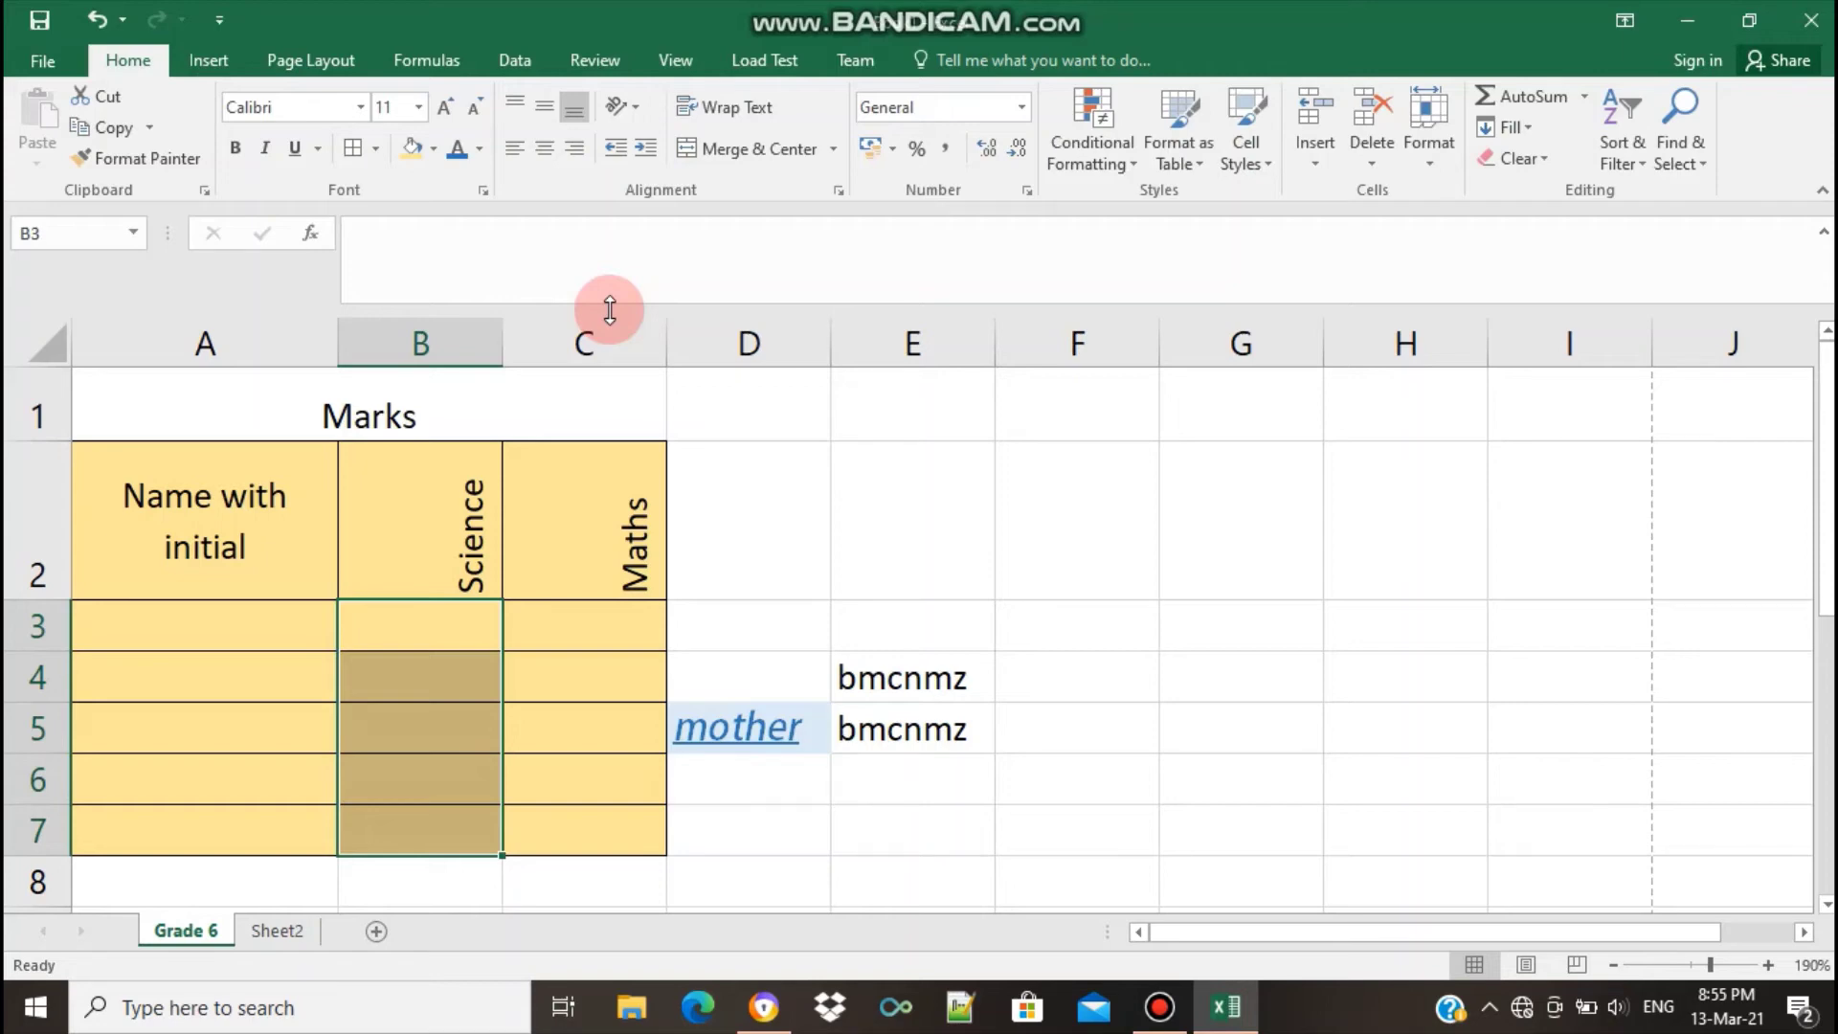
{"action": "mouse_move", "coordinate": [599, 617]}
{"action": "left_mouse_down"}
{"action": "mouse_move", "coordinate": [607, 853]}
{"action": "mouse_move", "coordinate": [594, 755]}
{"action": "mouse_move", "coordinate": [463, 616]}
{"action": "mouse_move", "coordinate": [472, 838]}
{"action": "left_mouse_up"}
{"action": "left_click", "coordinate": [216, 67]}
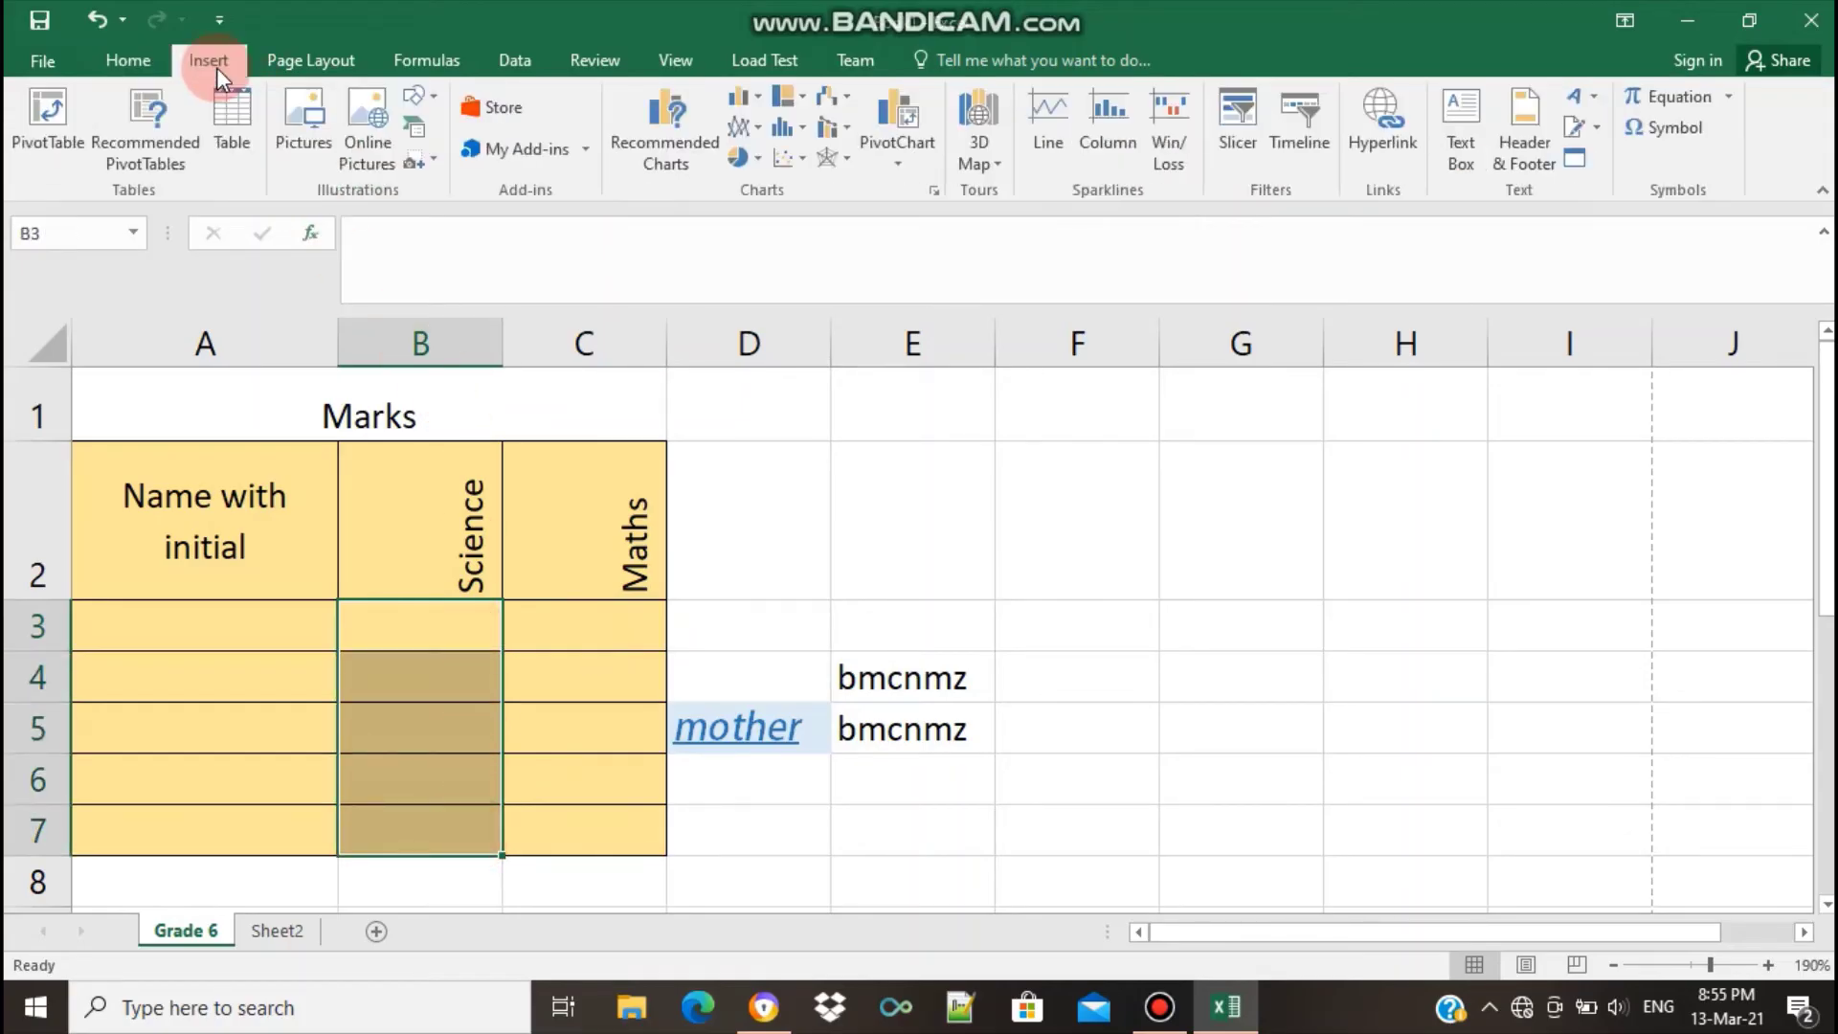
{"action": "left_click", "coordinate": [144, 66]}
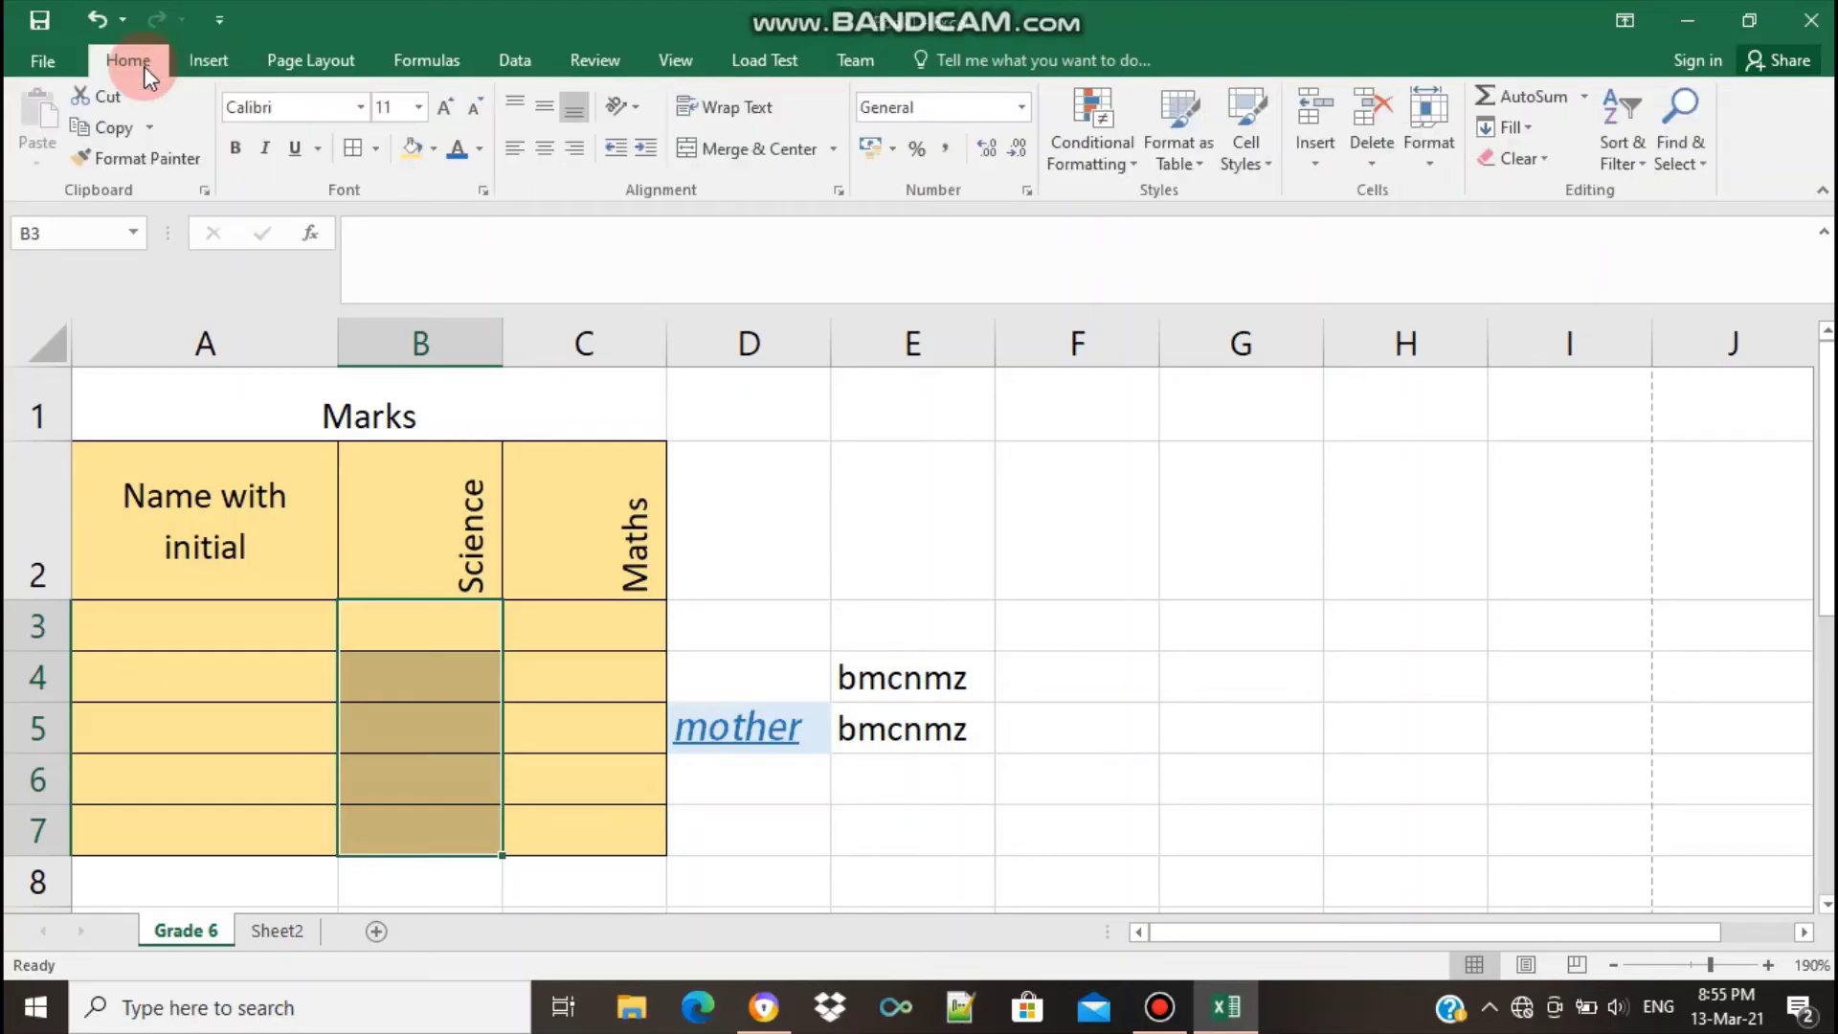
{"action": "left_click", "coordinate": [1024, 105]}
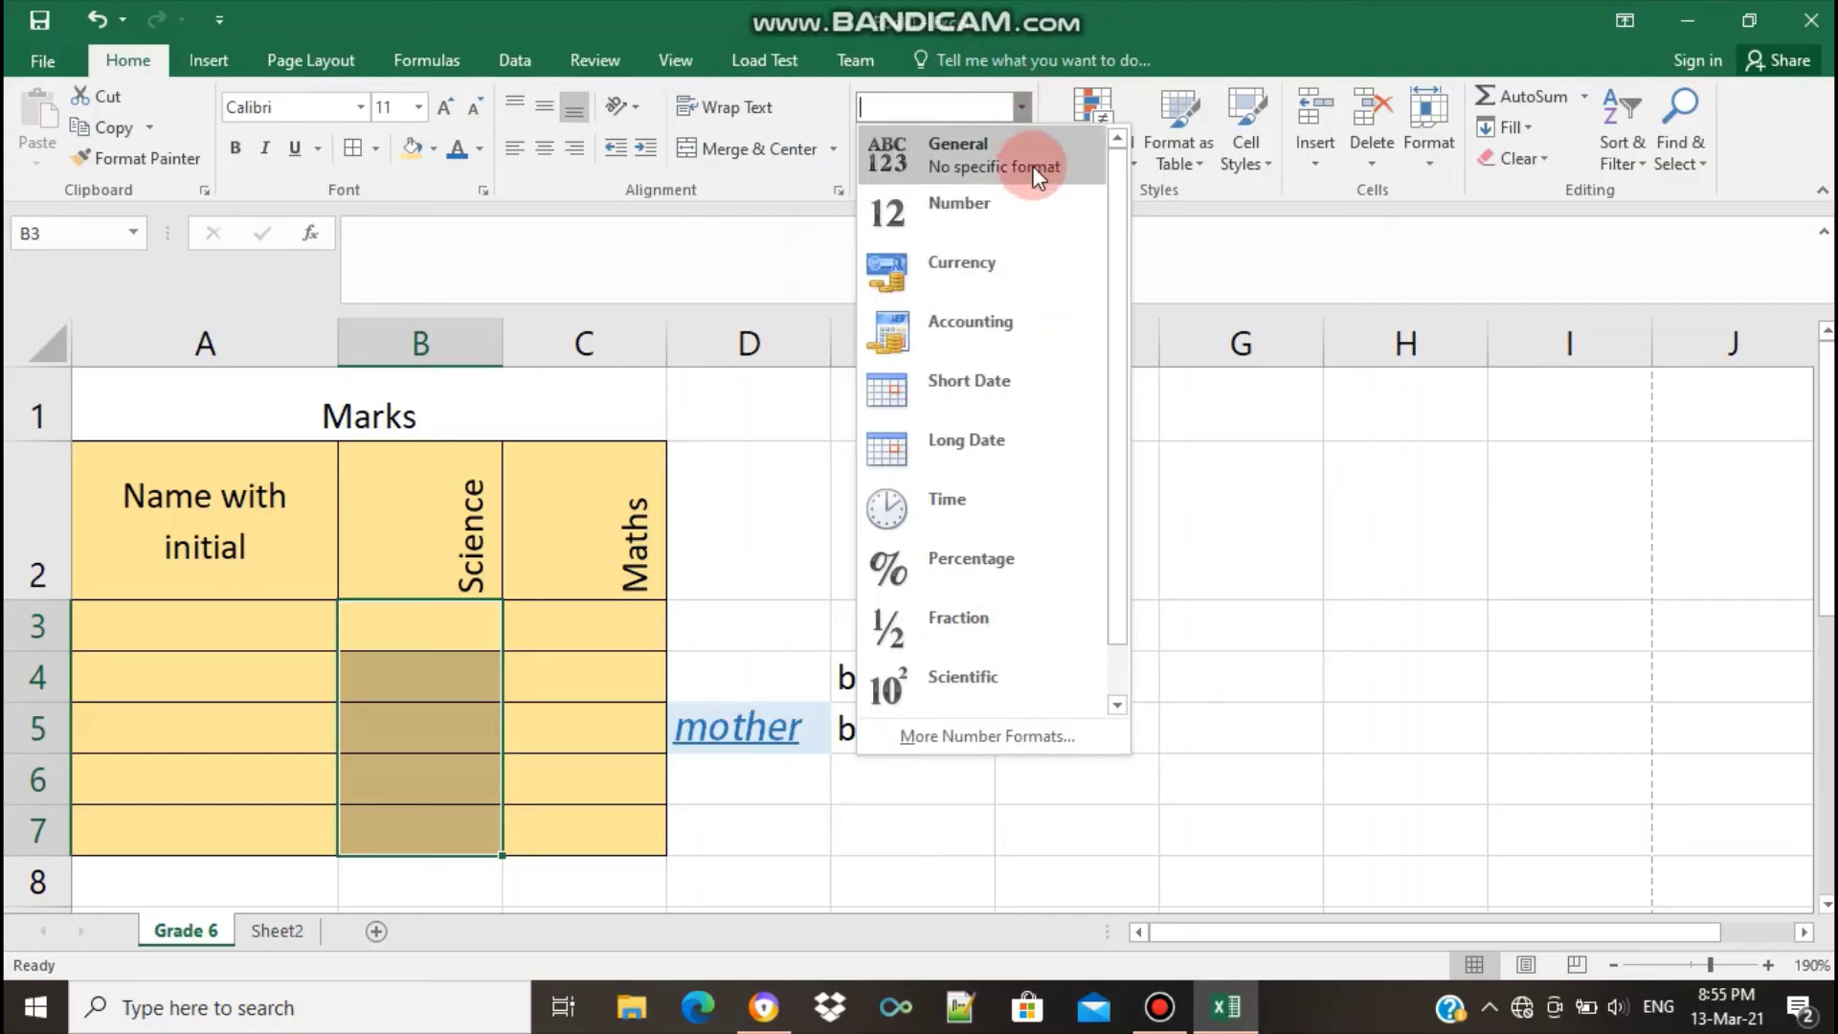
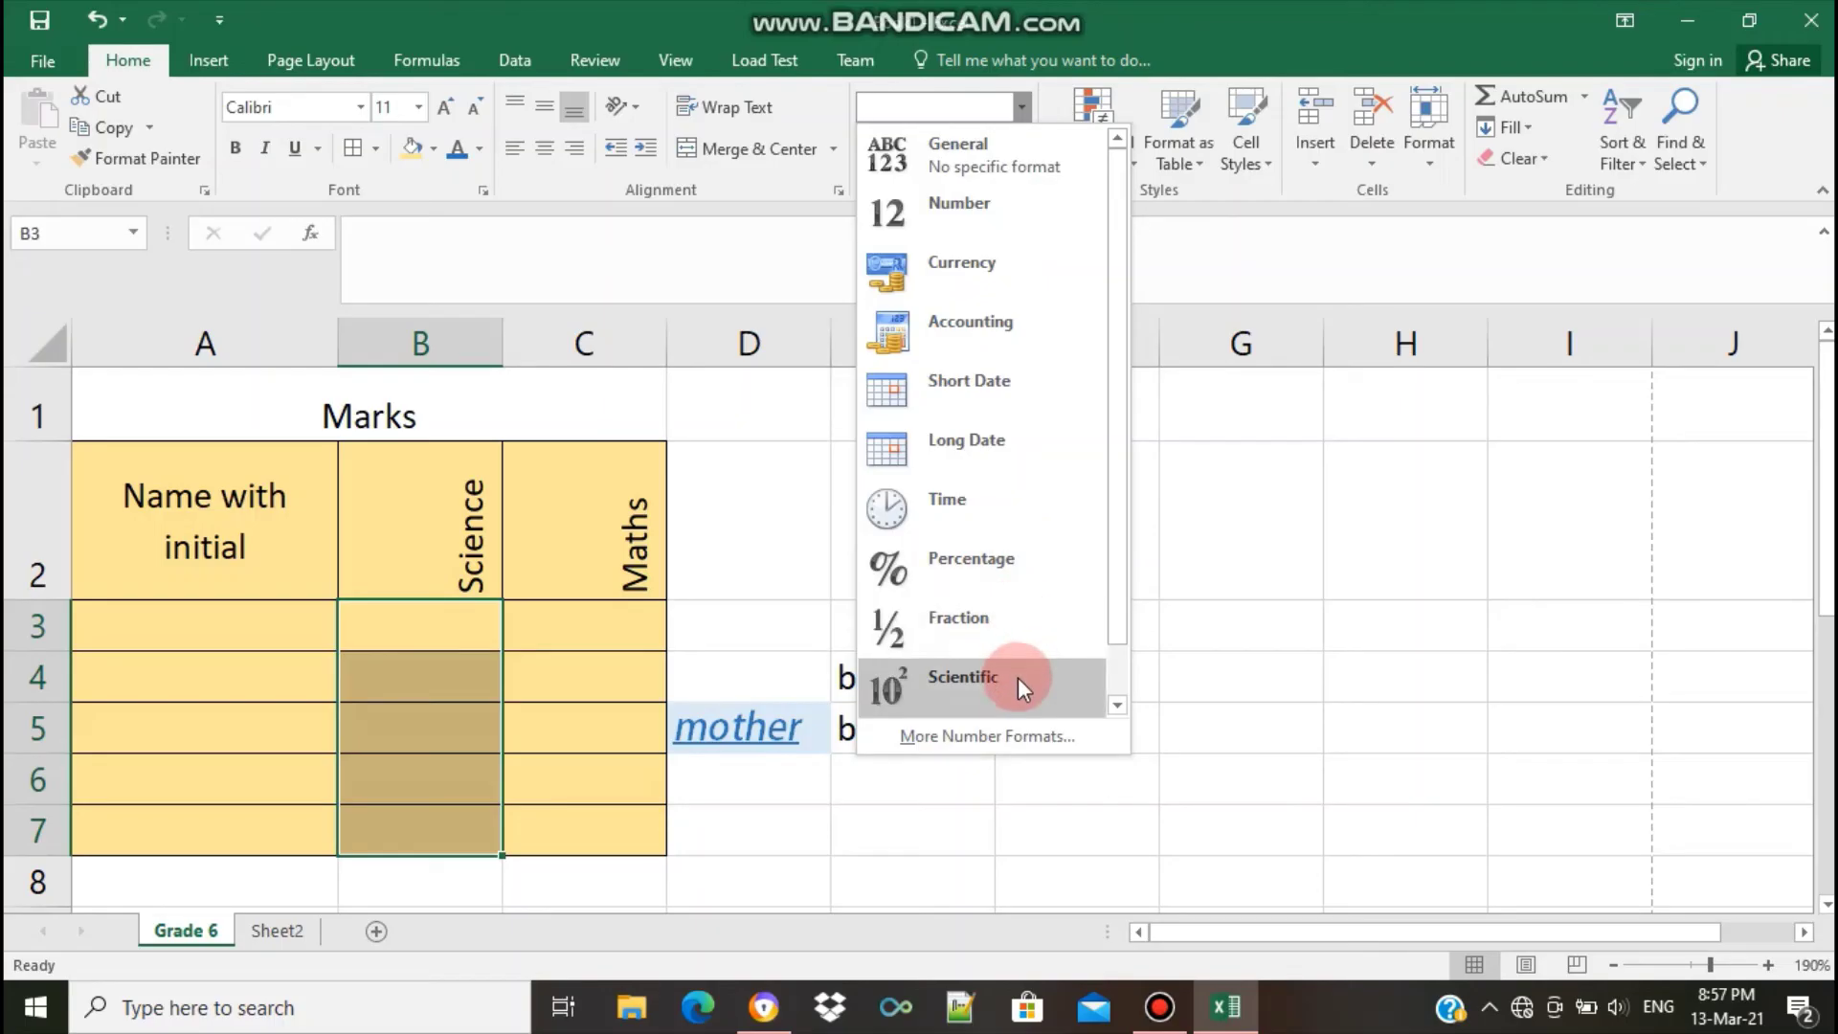
Apply the Number format to the Science mark cells
{"action": "left_click", "coordinate": [1117, 709]}
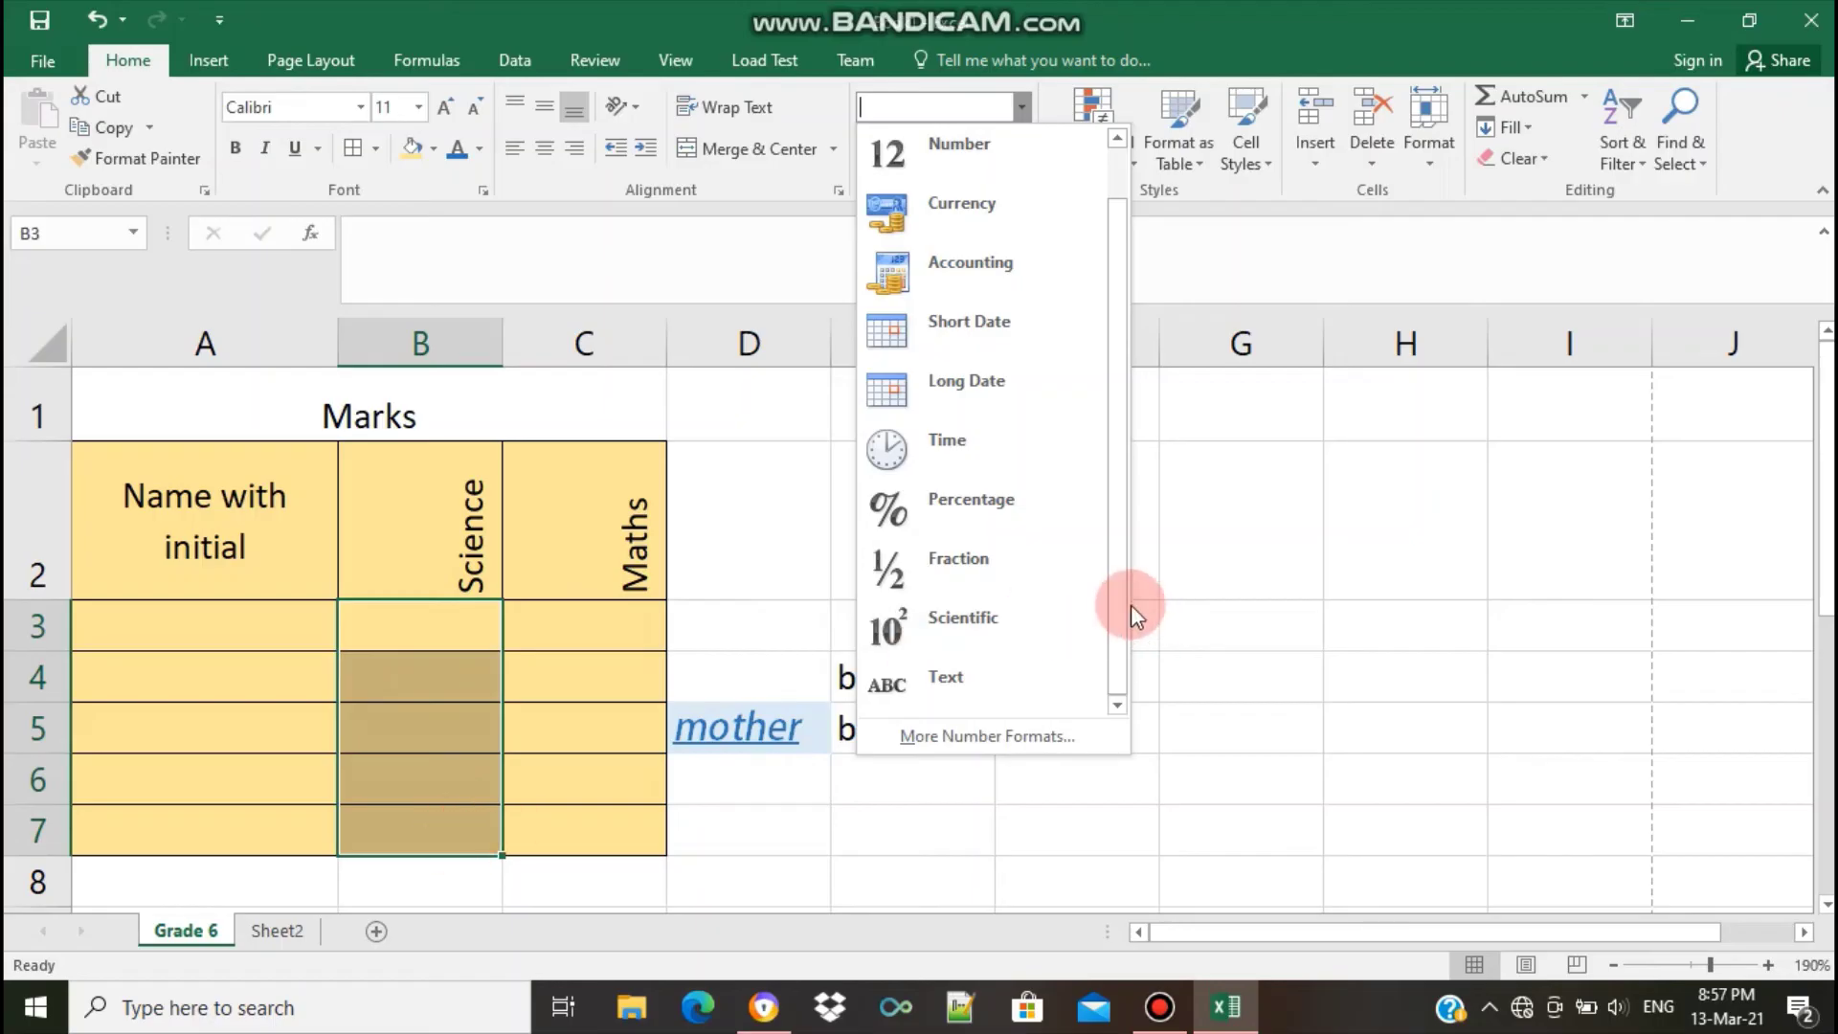
{"action": "left_click_drag", "start_coordinate": [1118, 605], "coordinate": [1117, 448]}
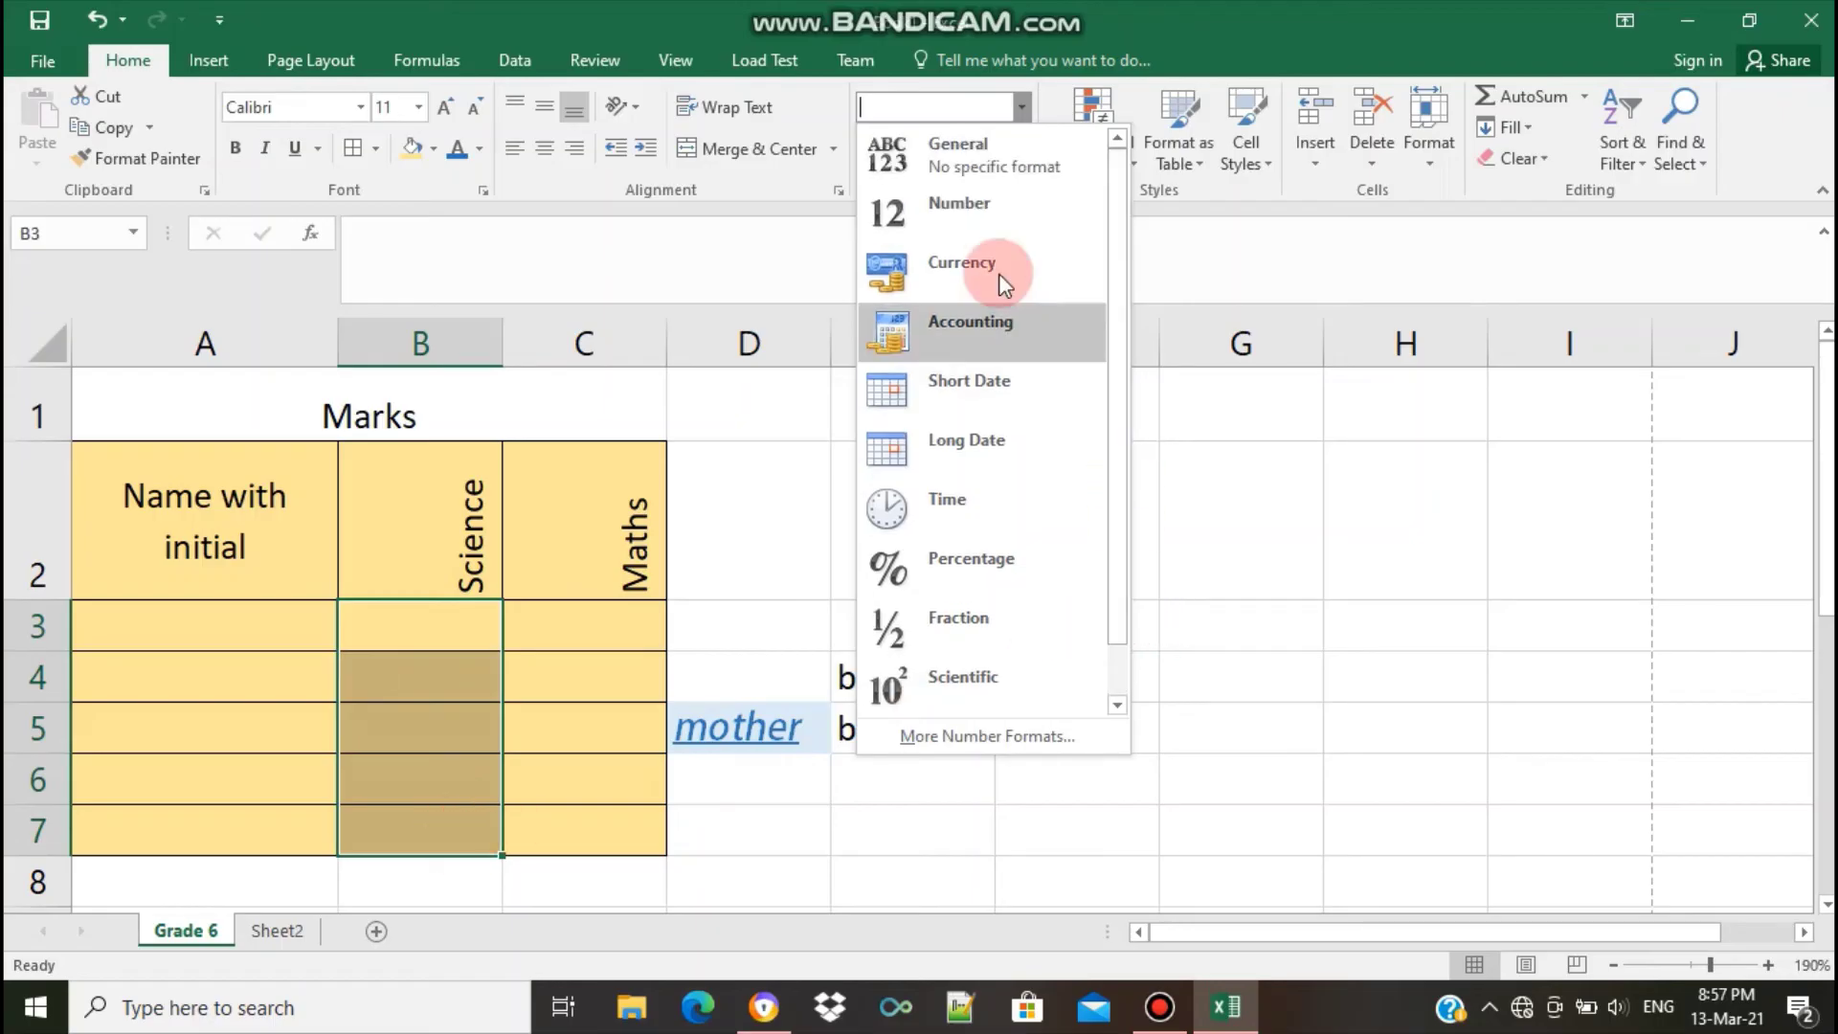
{"action": "left_click", "coordinate": [957, 196]}
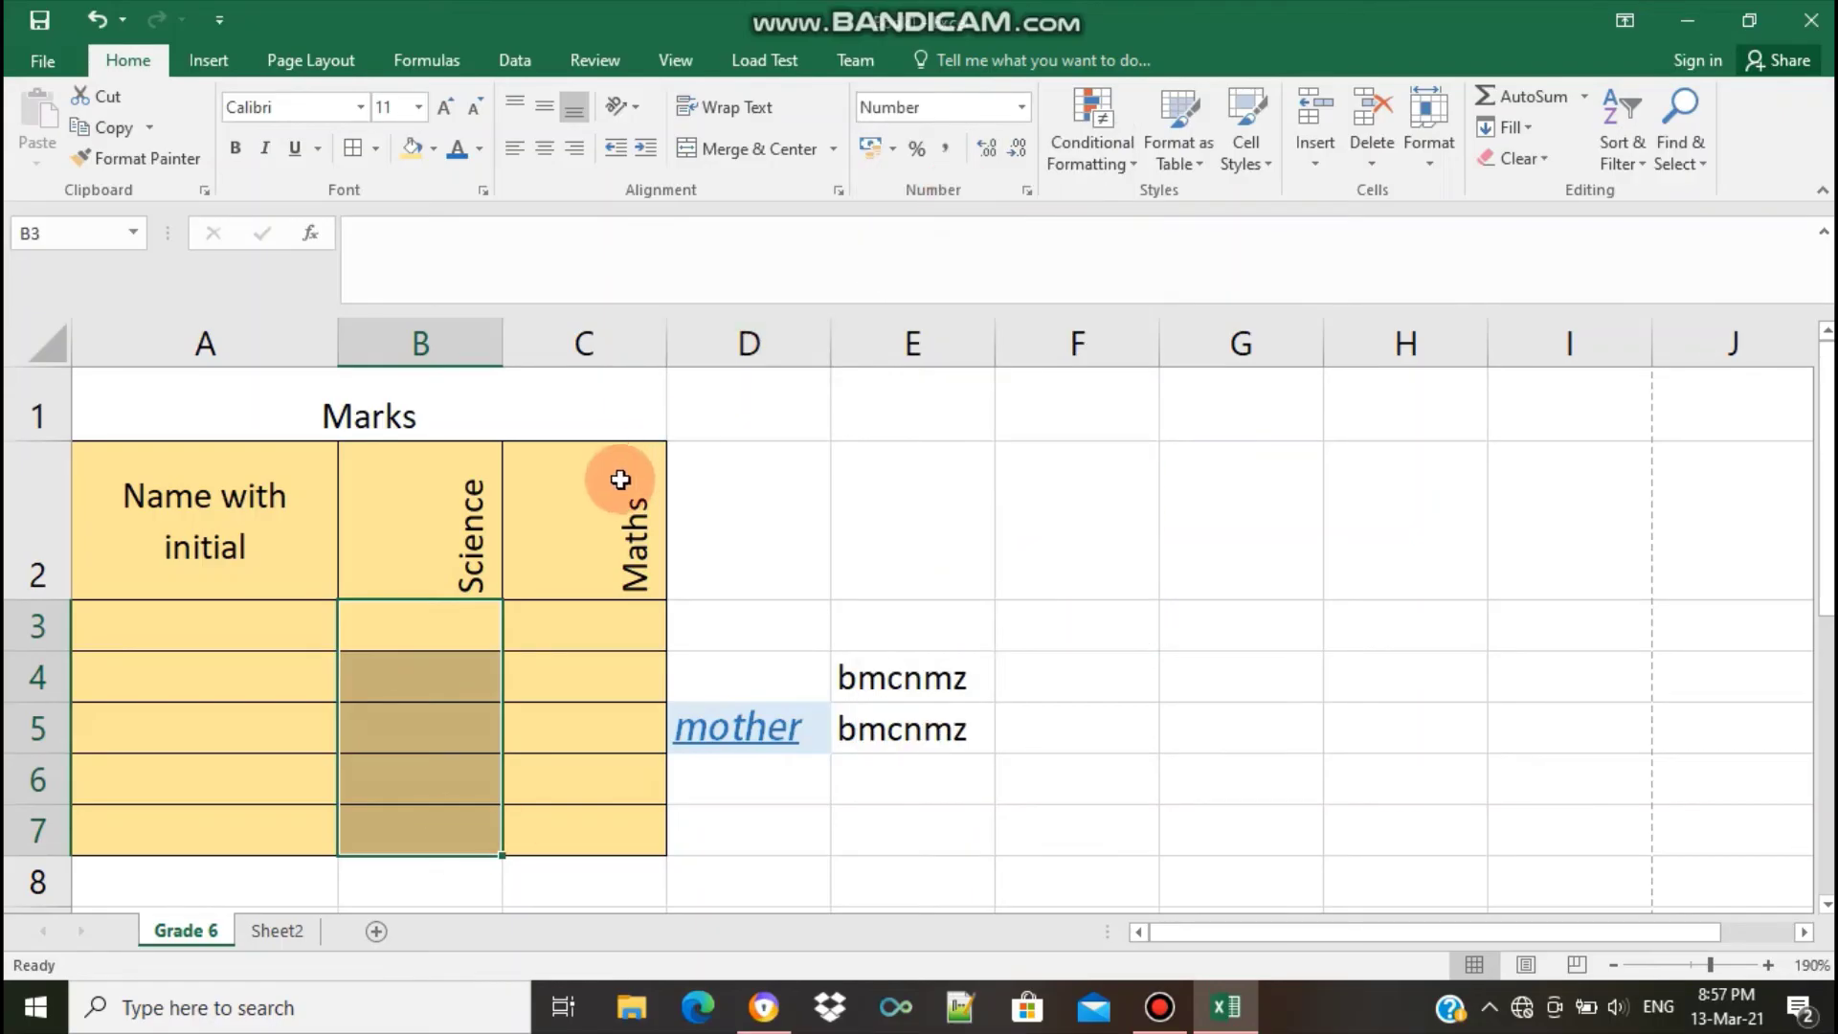
{"action": "left_click", "coordinate": [465, 663]}
Enter 45 as the first Science mark in B3, discarding a stray entry below it
{"action": "left_click", "coordinate": [456, 634]}
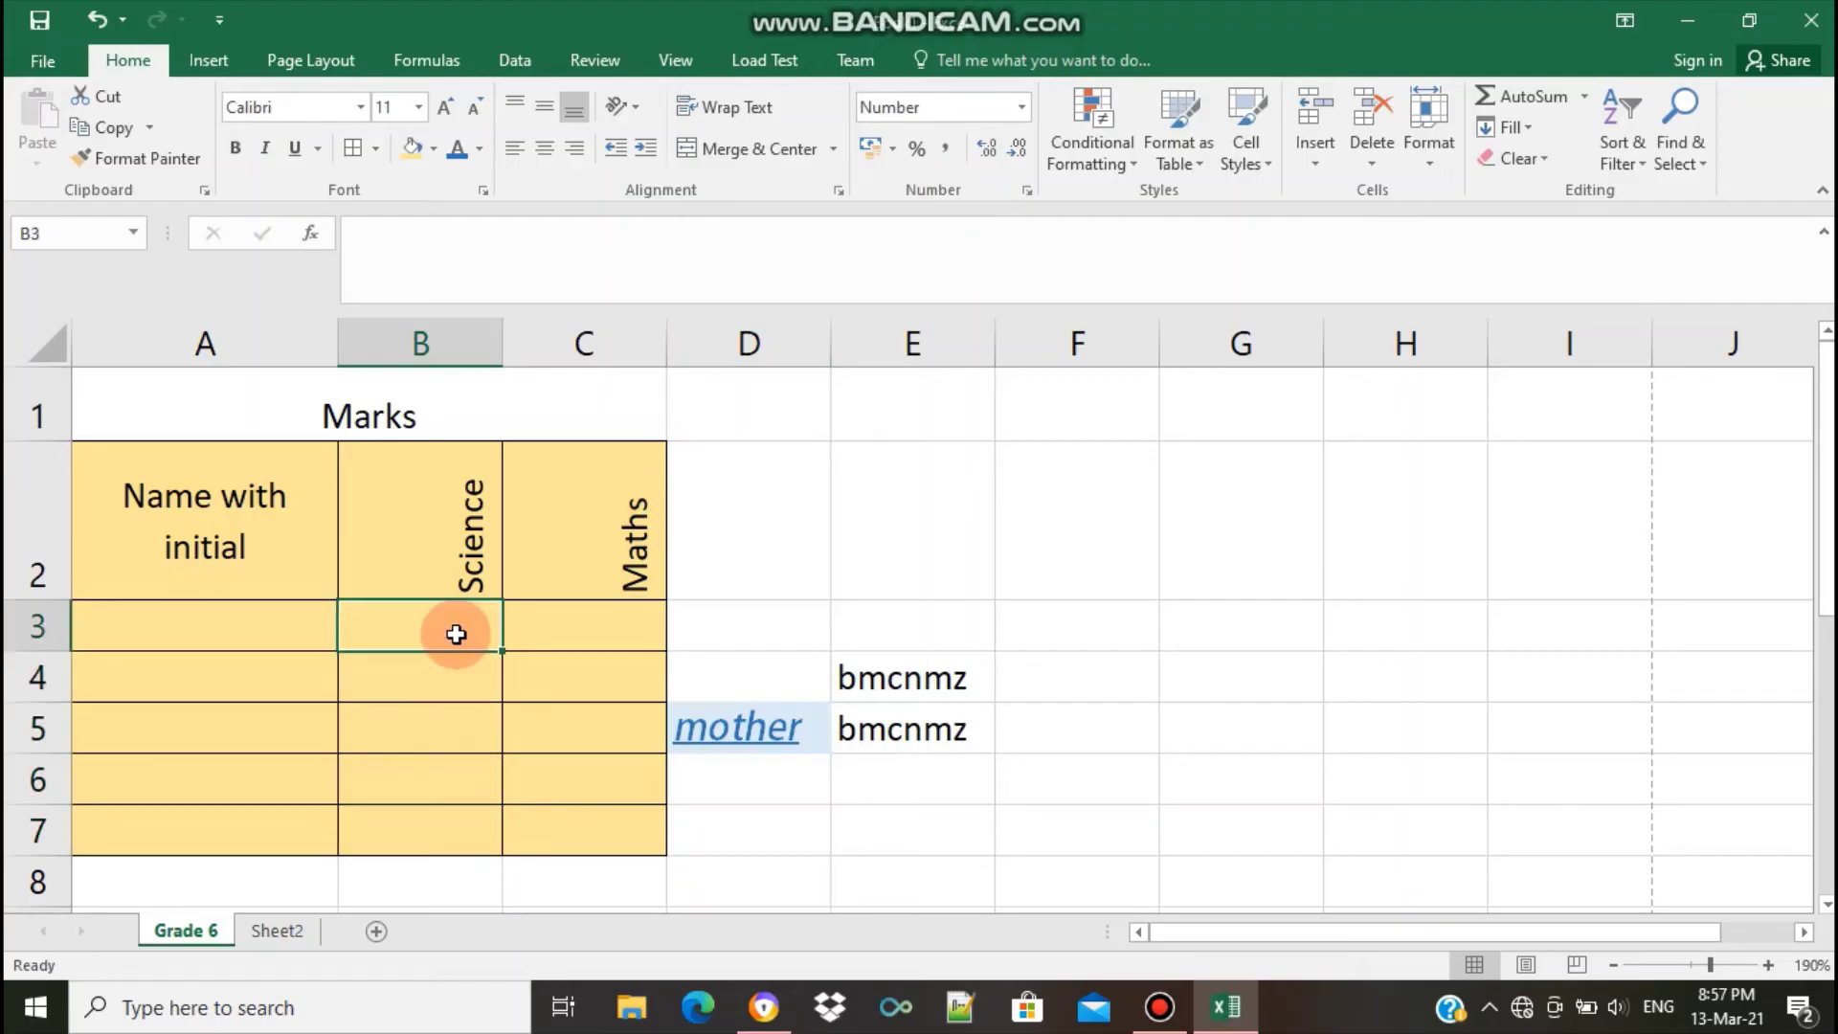
{"action": "type", "text": "45"}
{"action": "key", "text": "Return"}
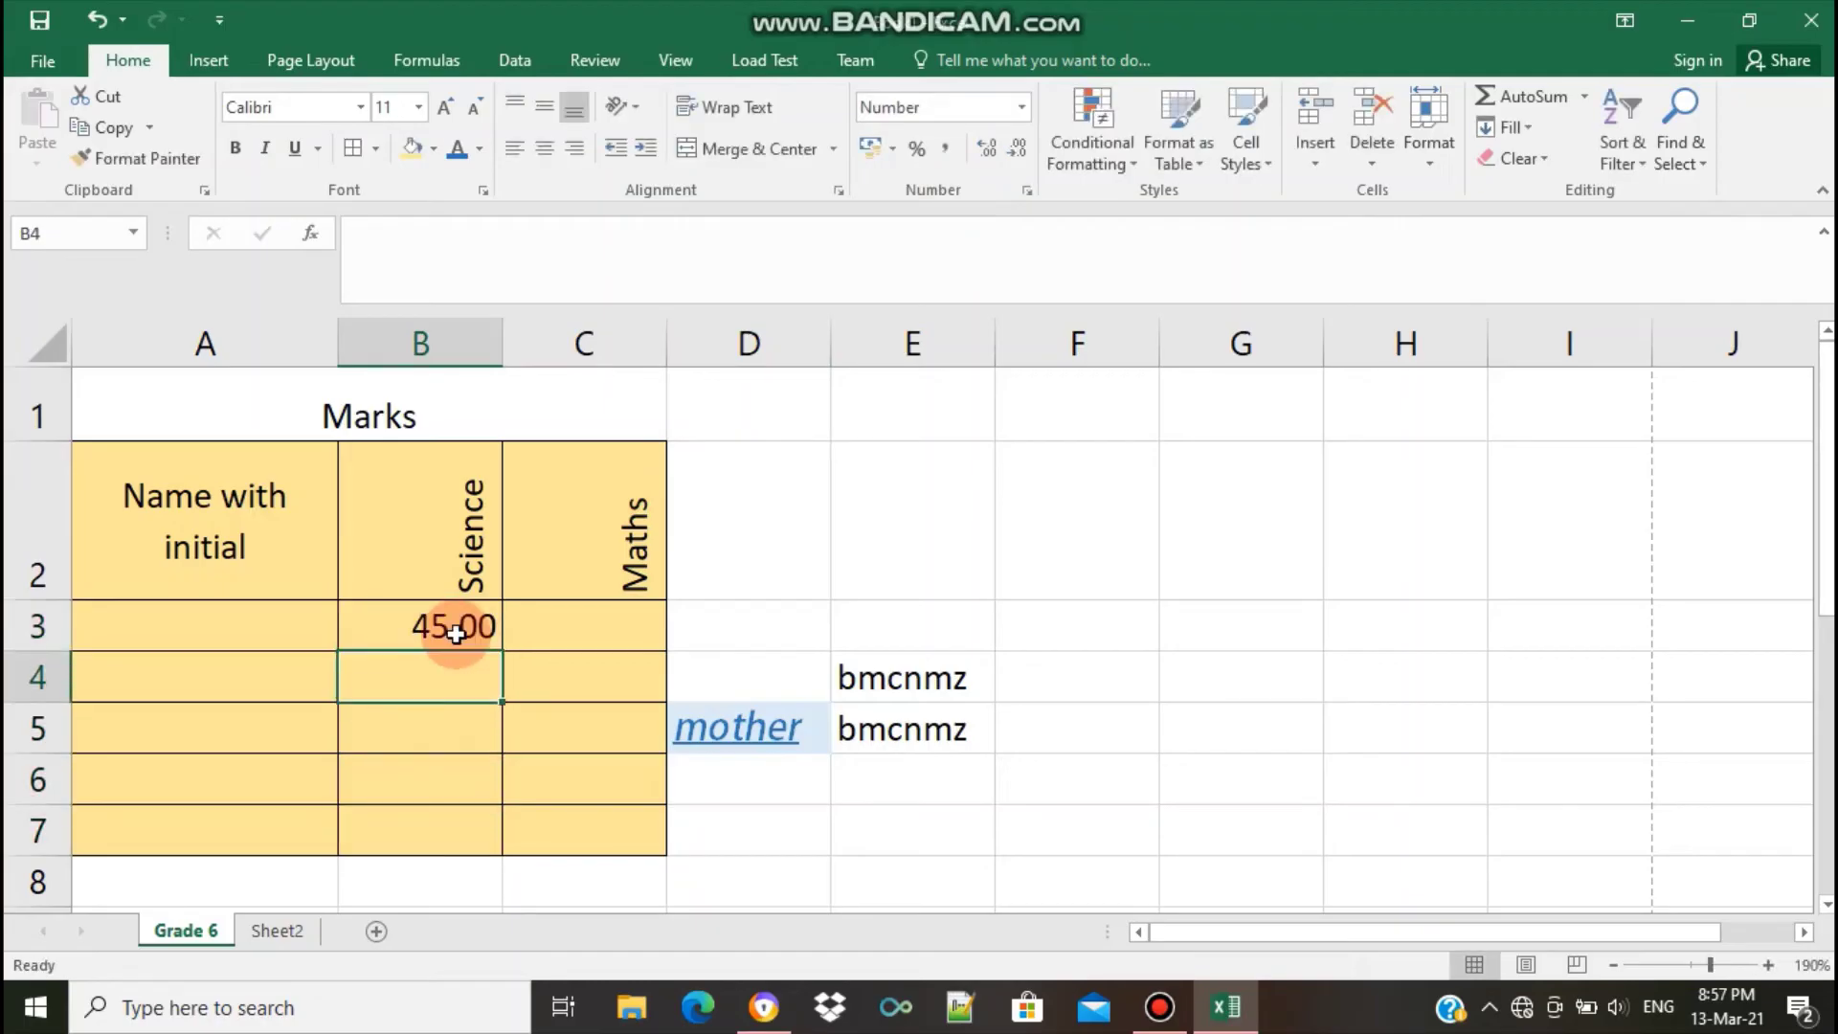
{"action": "type", "text": "m"}
{"action": "key", "text": "Escape"}
{"action": "key", "text": "ctrl+z"}
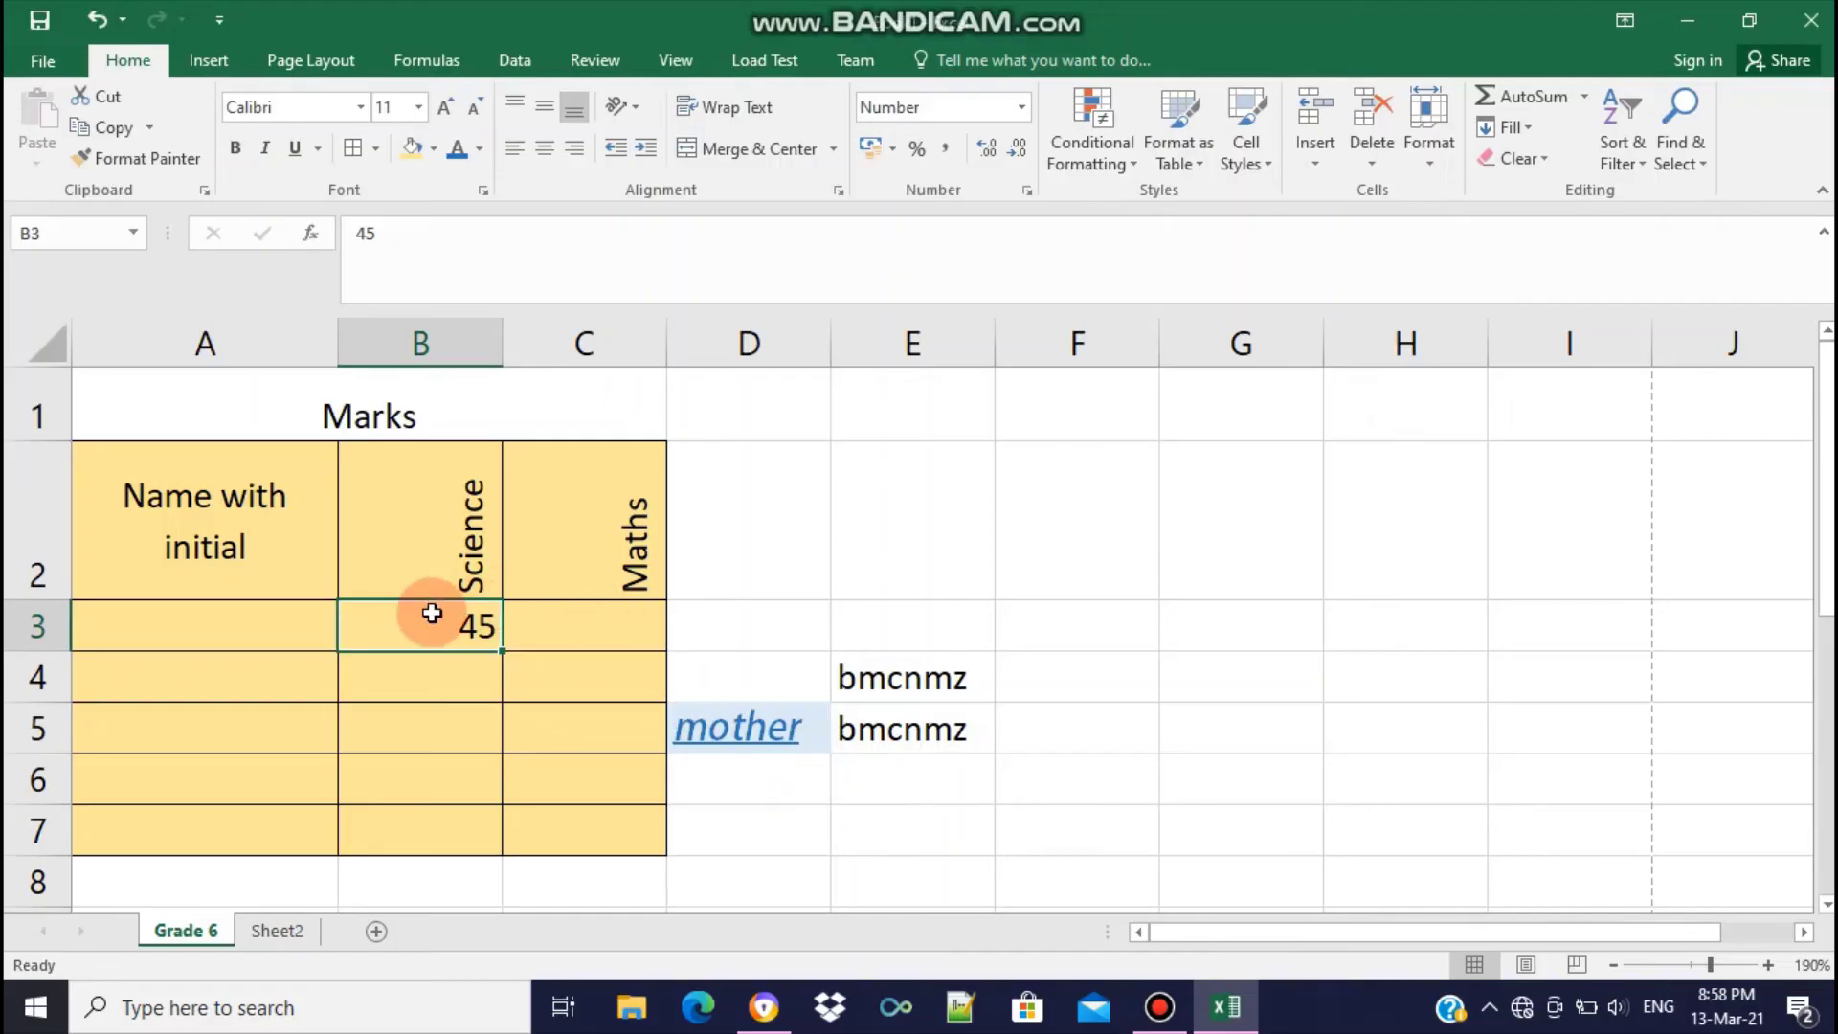
{"action": "left_click_drag", "start_coordinate": [431, 613], "coordinate": [480, 853]}
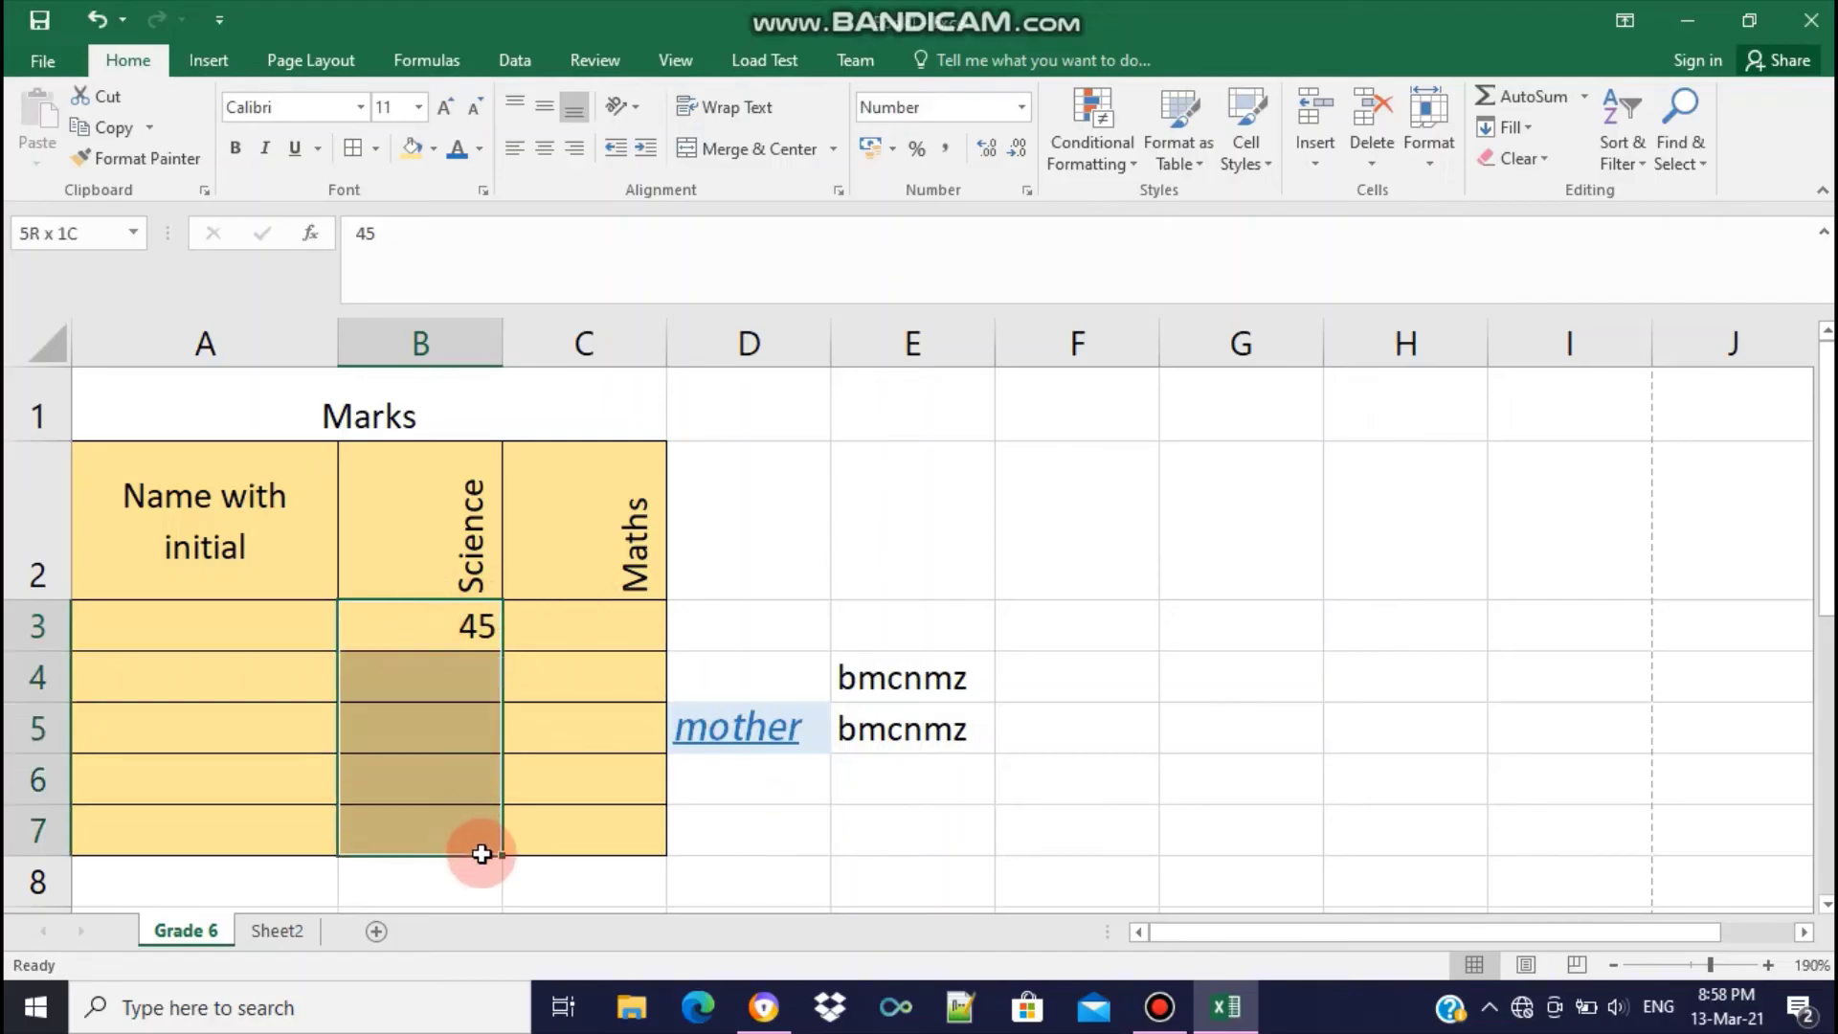
{"action": "left_click", "coordinate": [537, 801]}
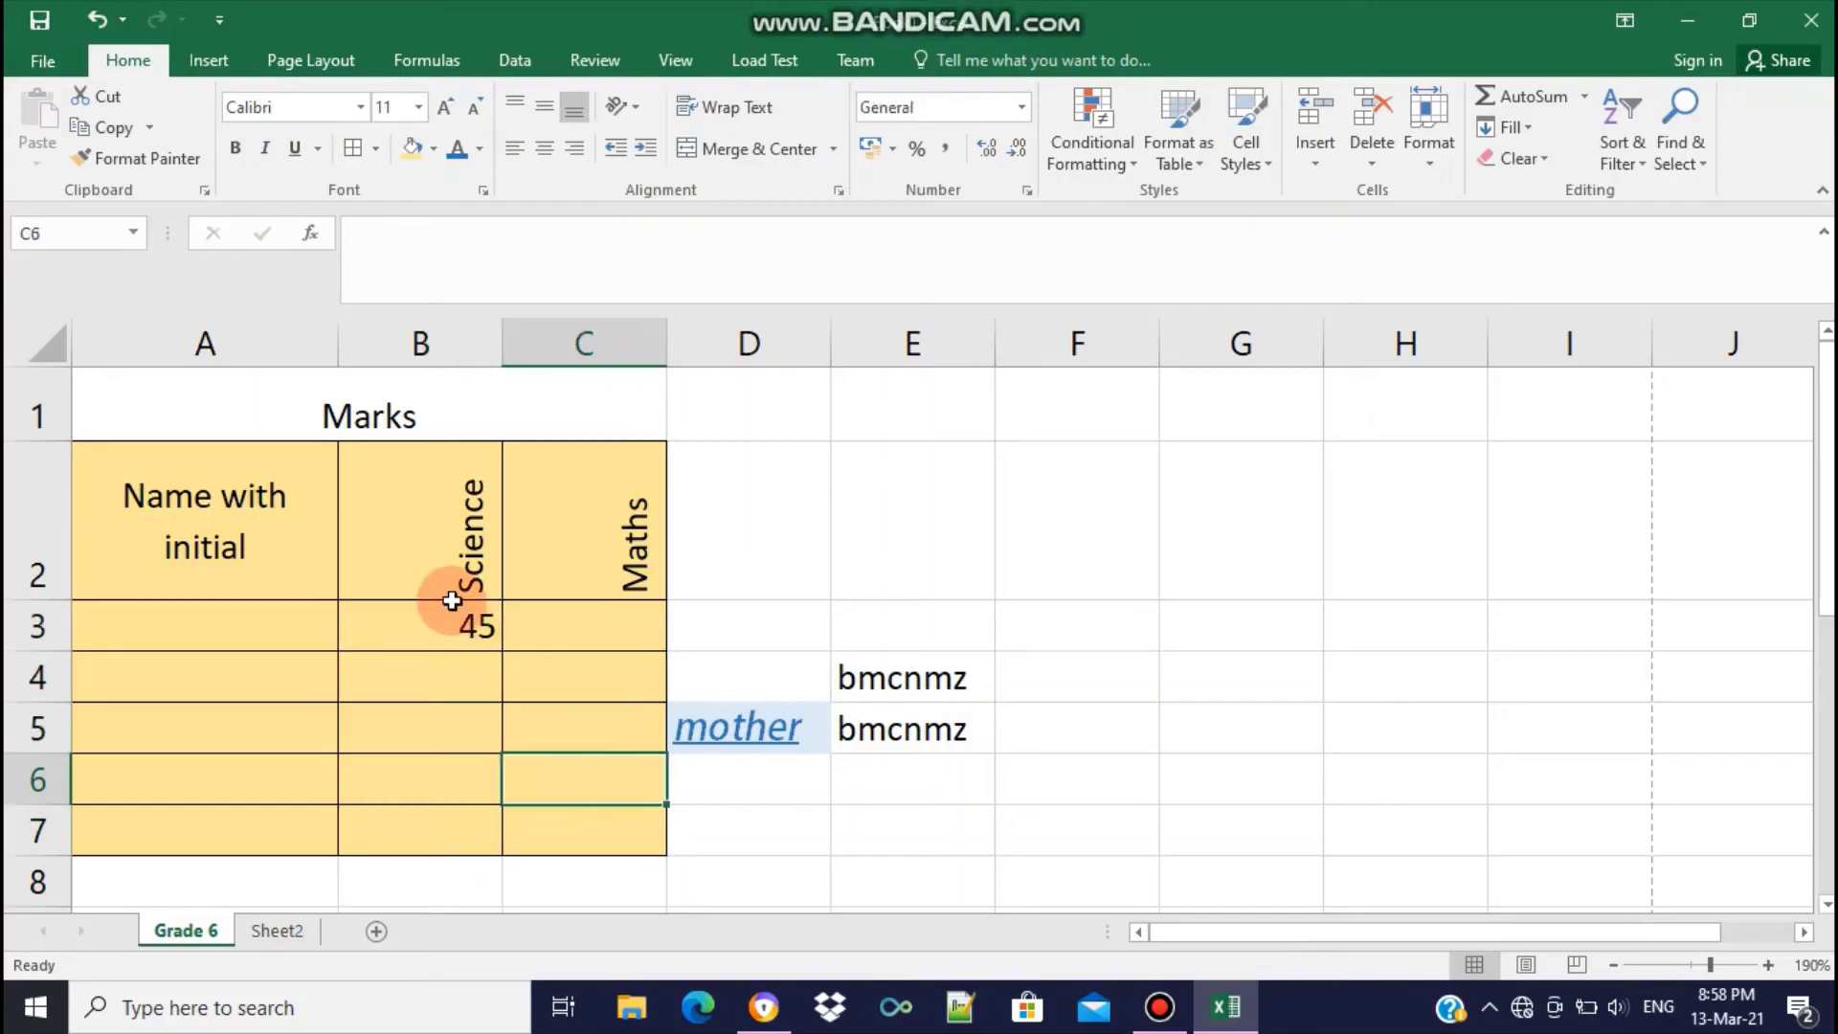
Format B3:B7 as Number and remove decimals so the mark shows as 45
{"action": "left_click_drag", "start_coordinate": [451, 601], "coordinate": [479, 829]}
{"action": "left_click", "coordinate": [1026, 112]}
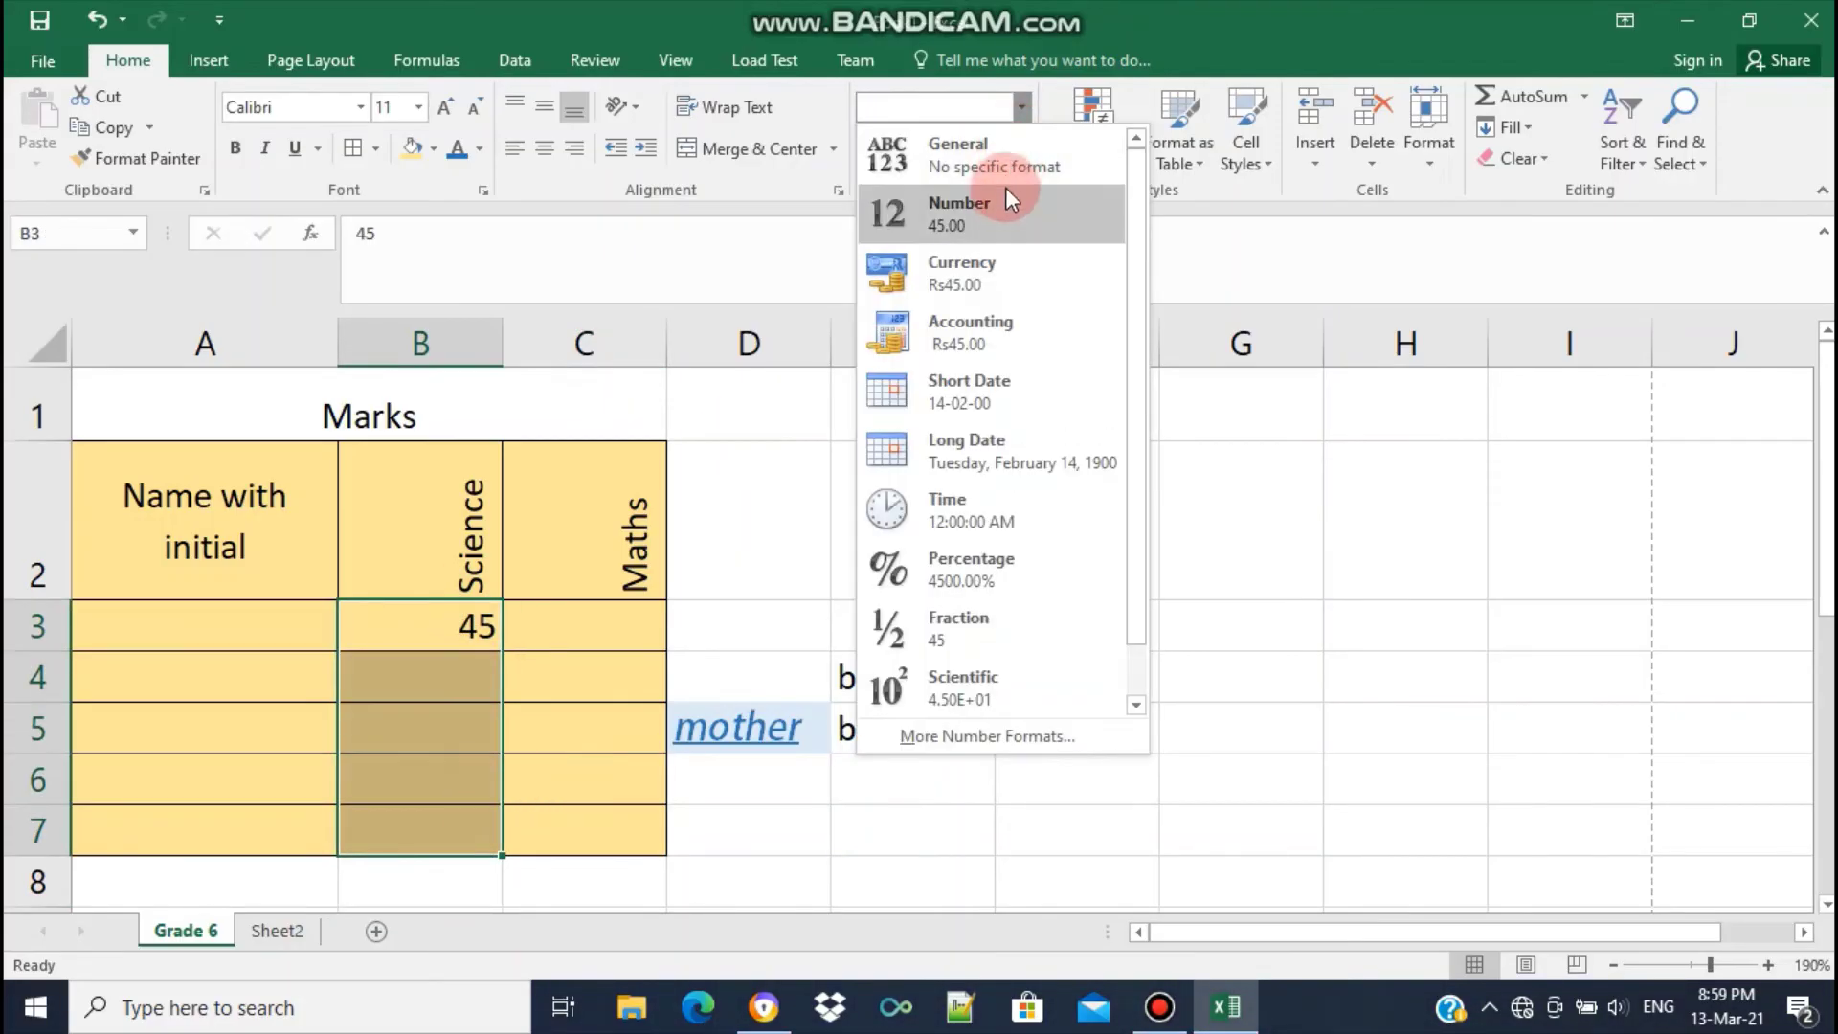
{"action": "left_click", "coordinate": [1005, 196]}
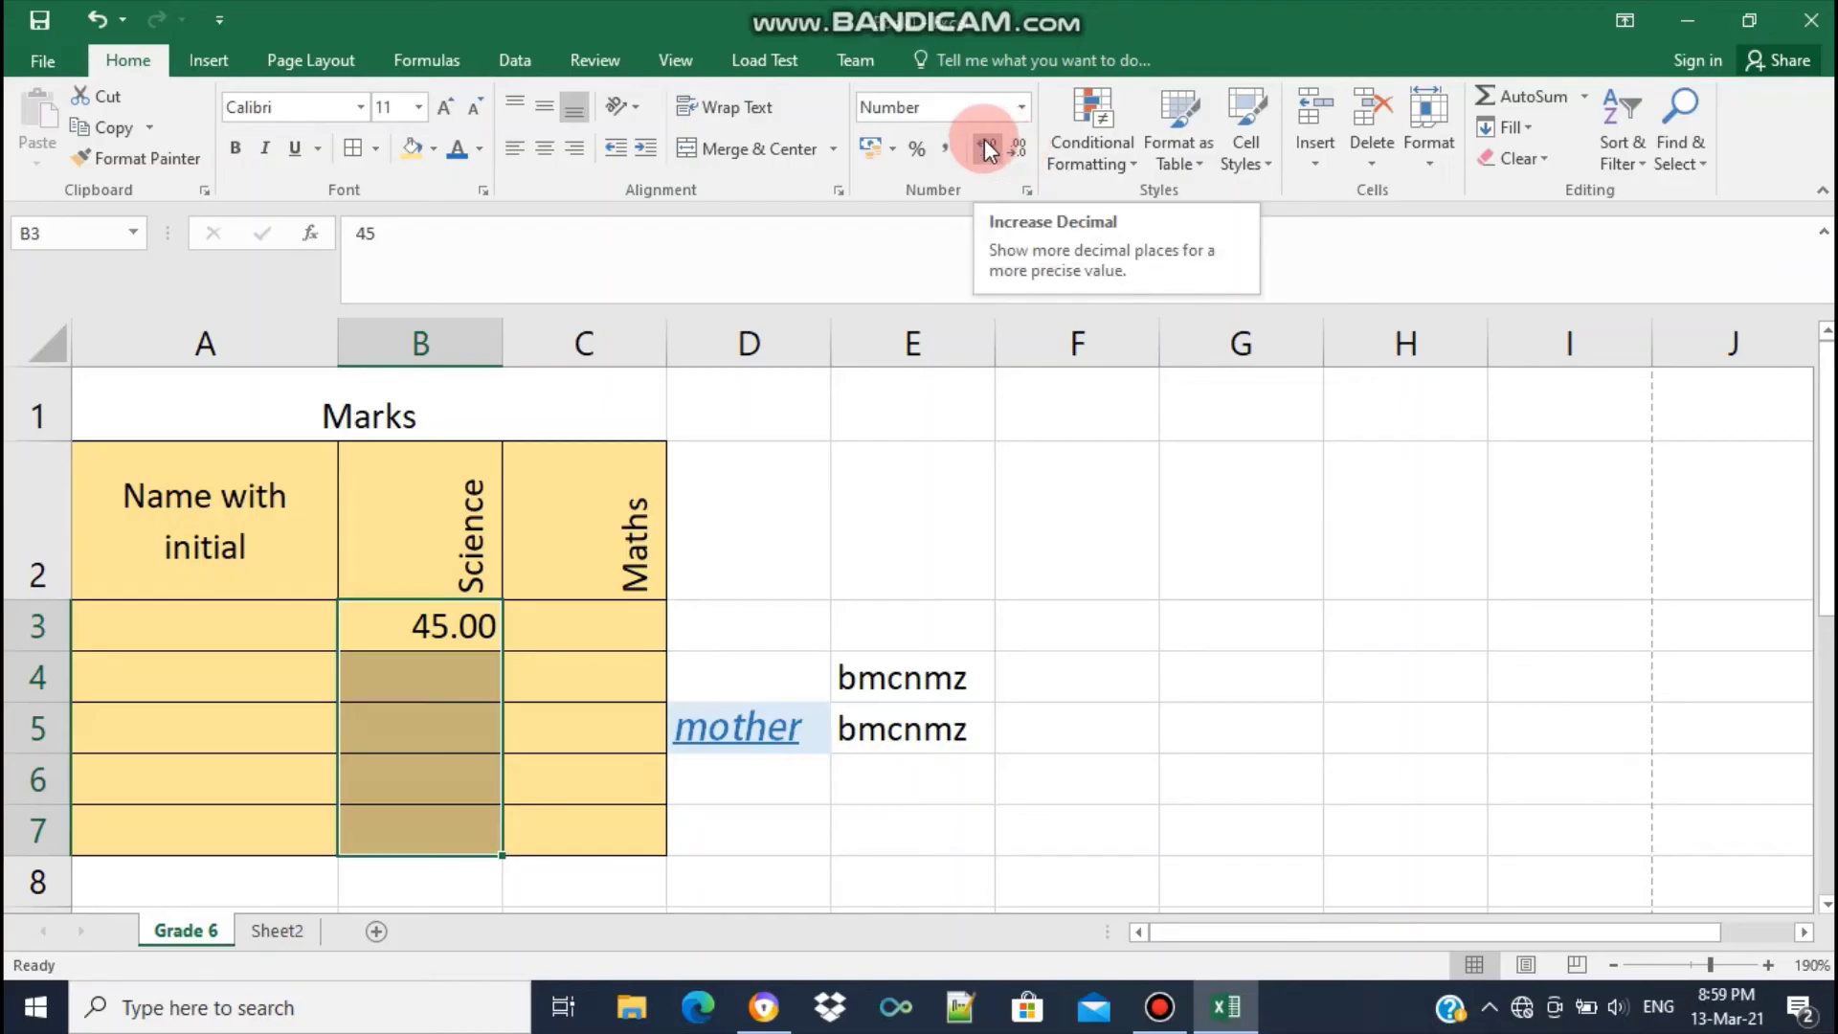
{"action": "left_click", "coordinate": [988, 150]}
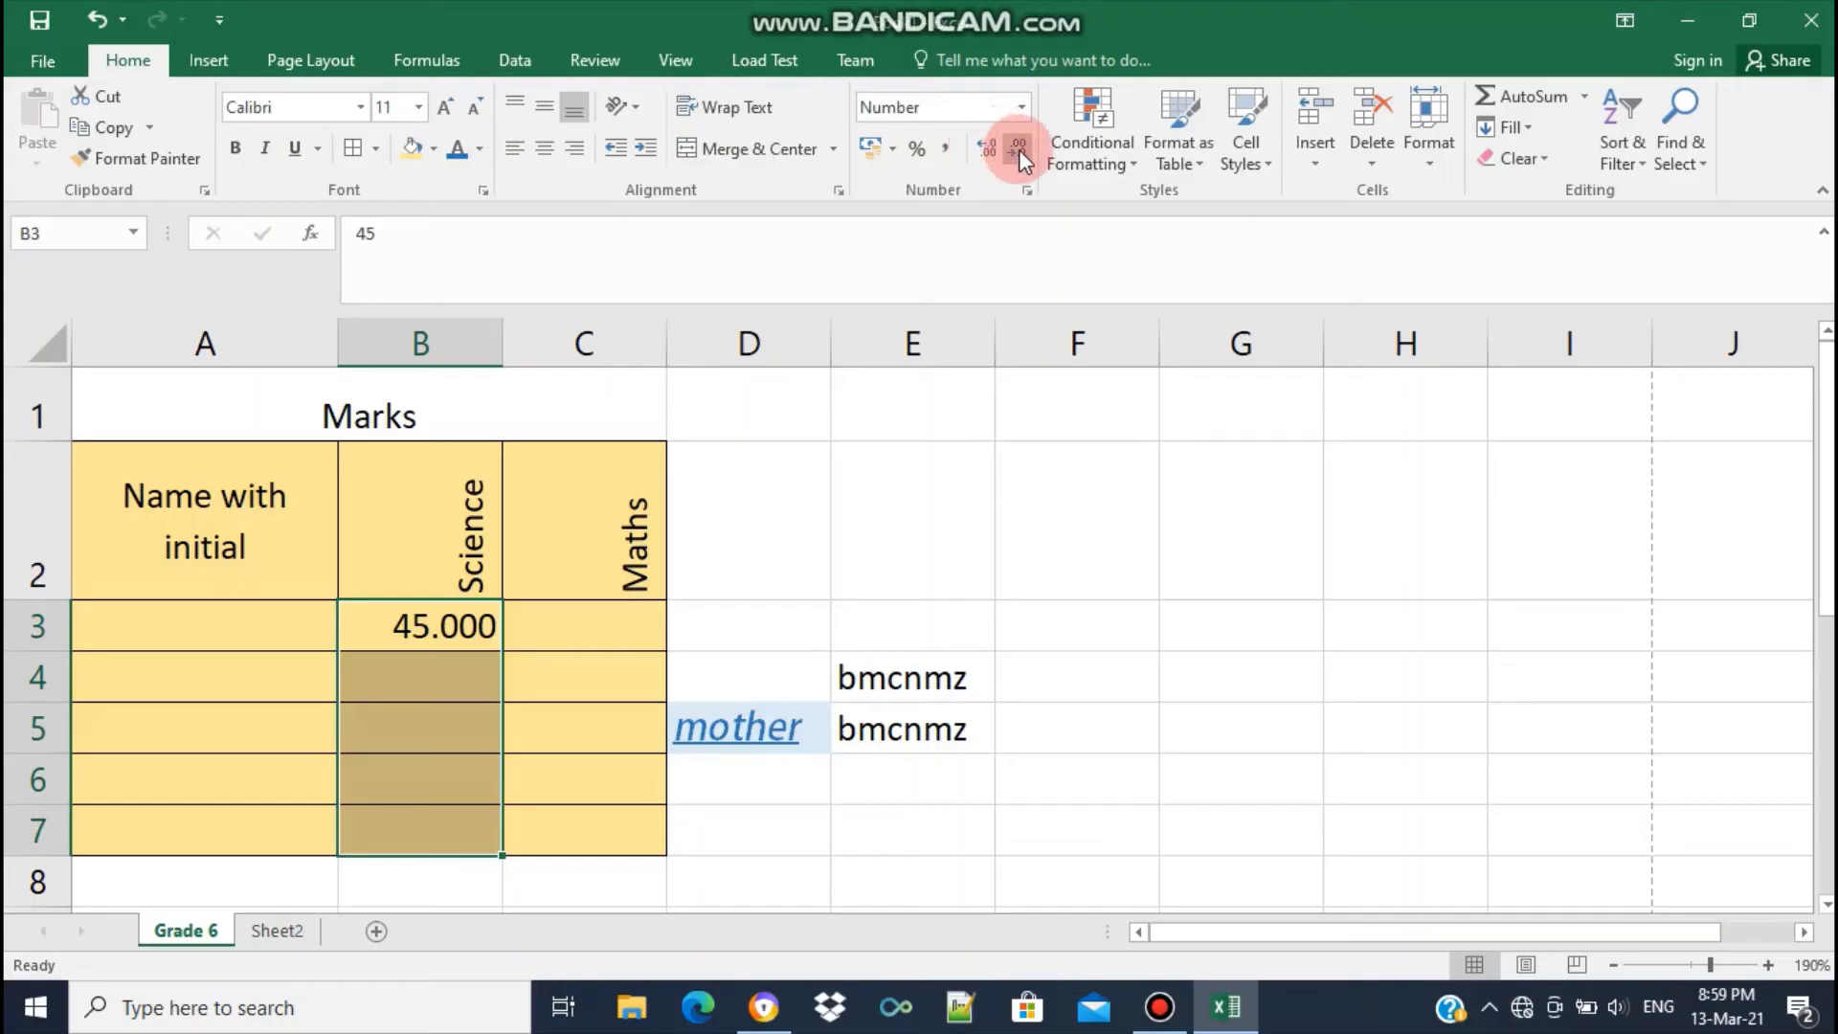
{"action": "left_click", "coordinate": [1019, 149]}
{"action": "left_click", "coordinate": [1018, 149]}
{"action": "left_click", "coordinate": [1018, 149]}
{"action": "left_click", "coordinate": [429, 668]}
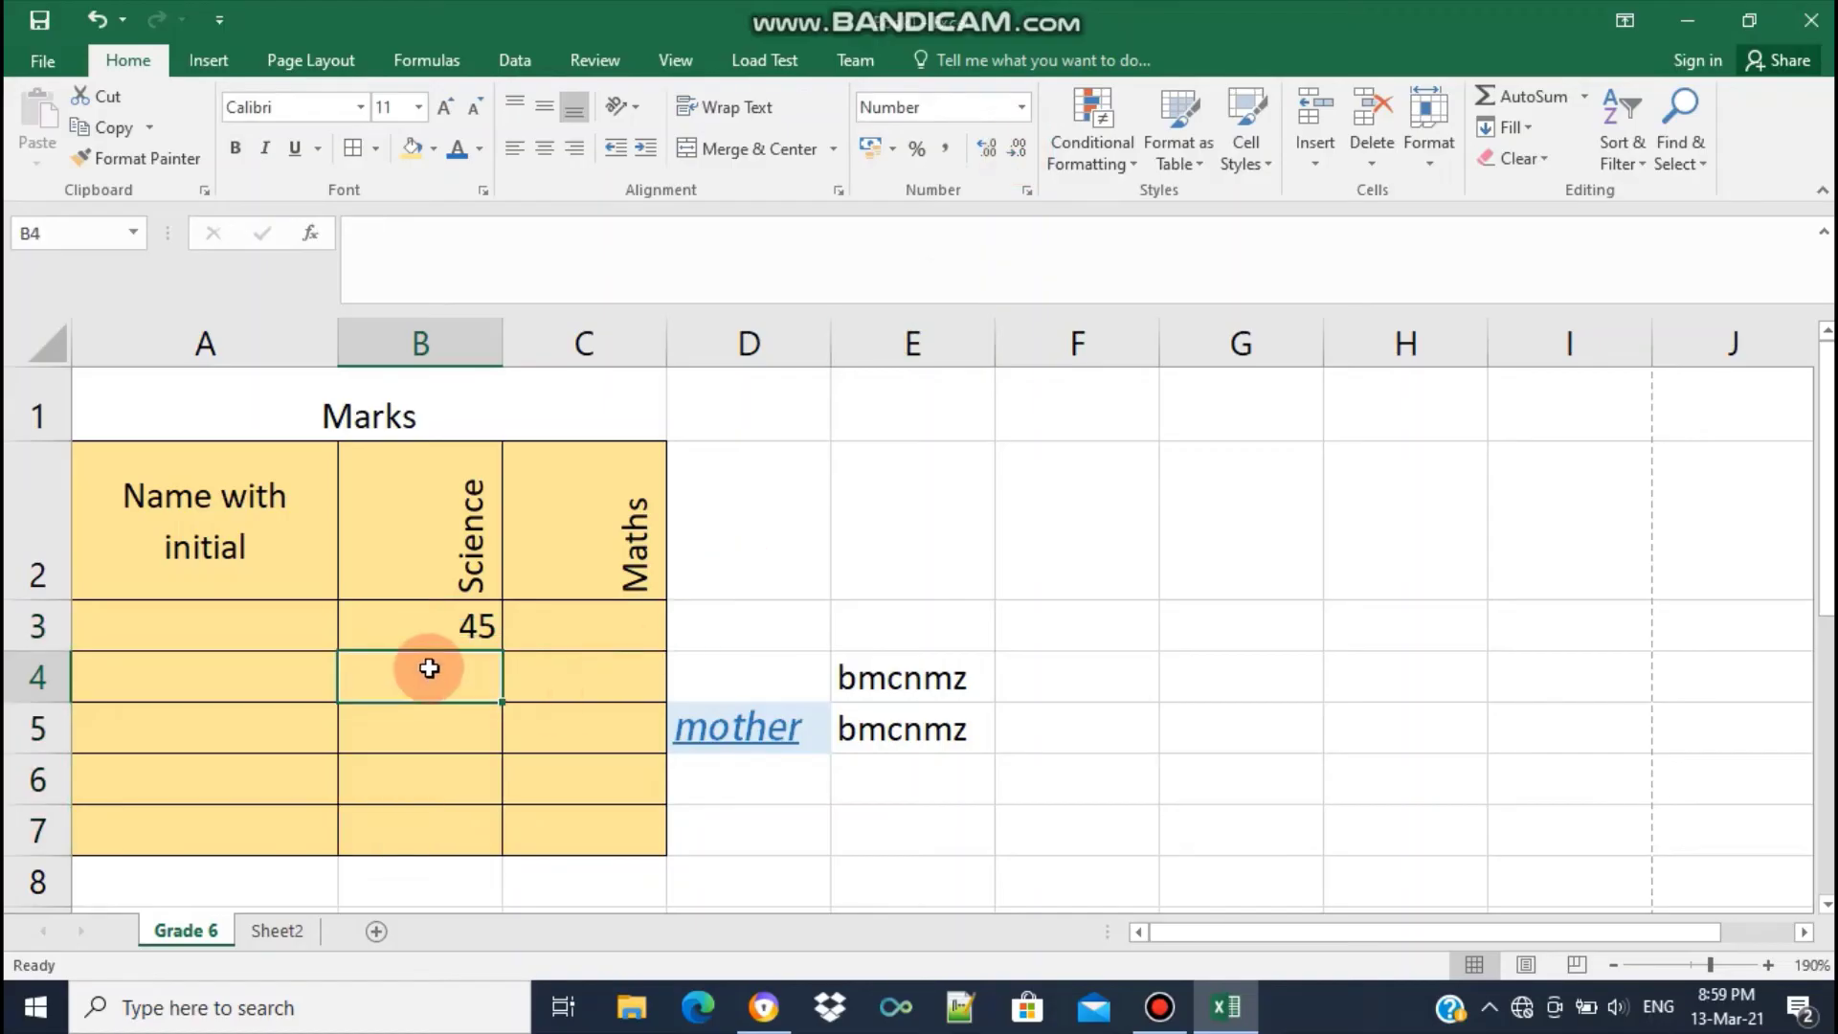
Clear the stray 'mk' entry from cell B4
{"action": "left_click", "coordinate": [461, 622]}
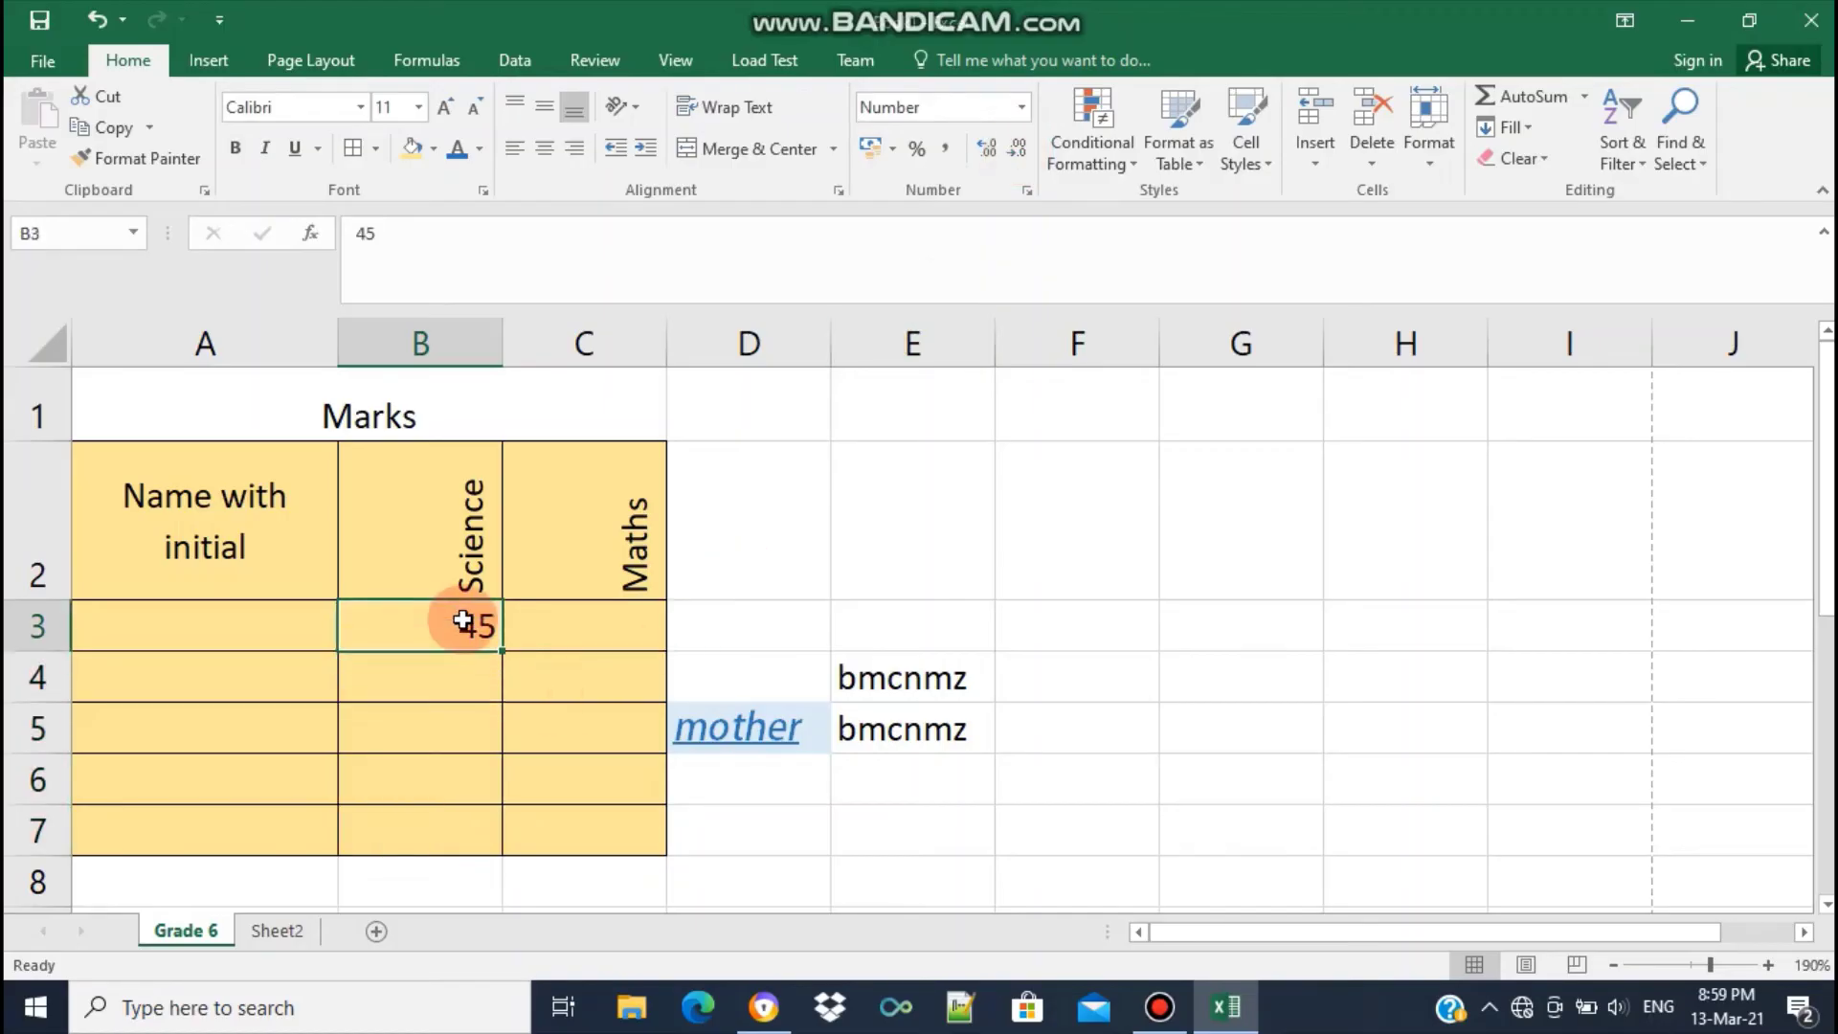
{"action": "key", "text": "Return"}
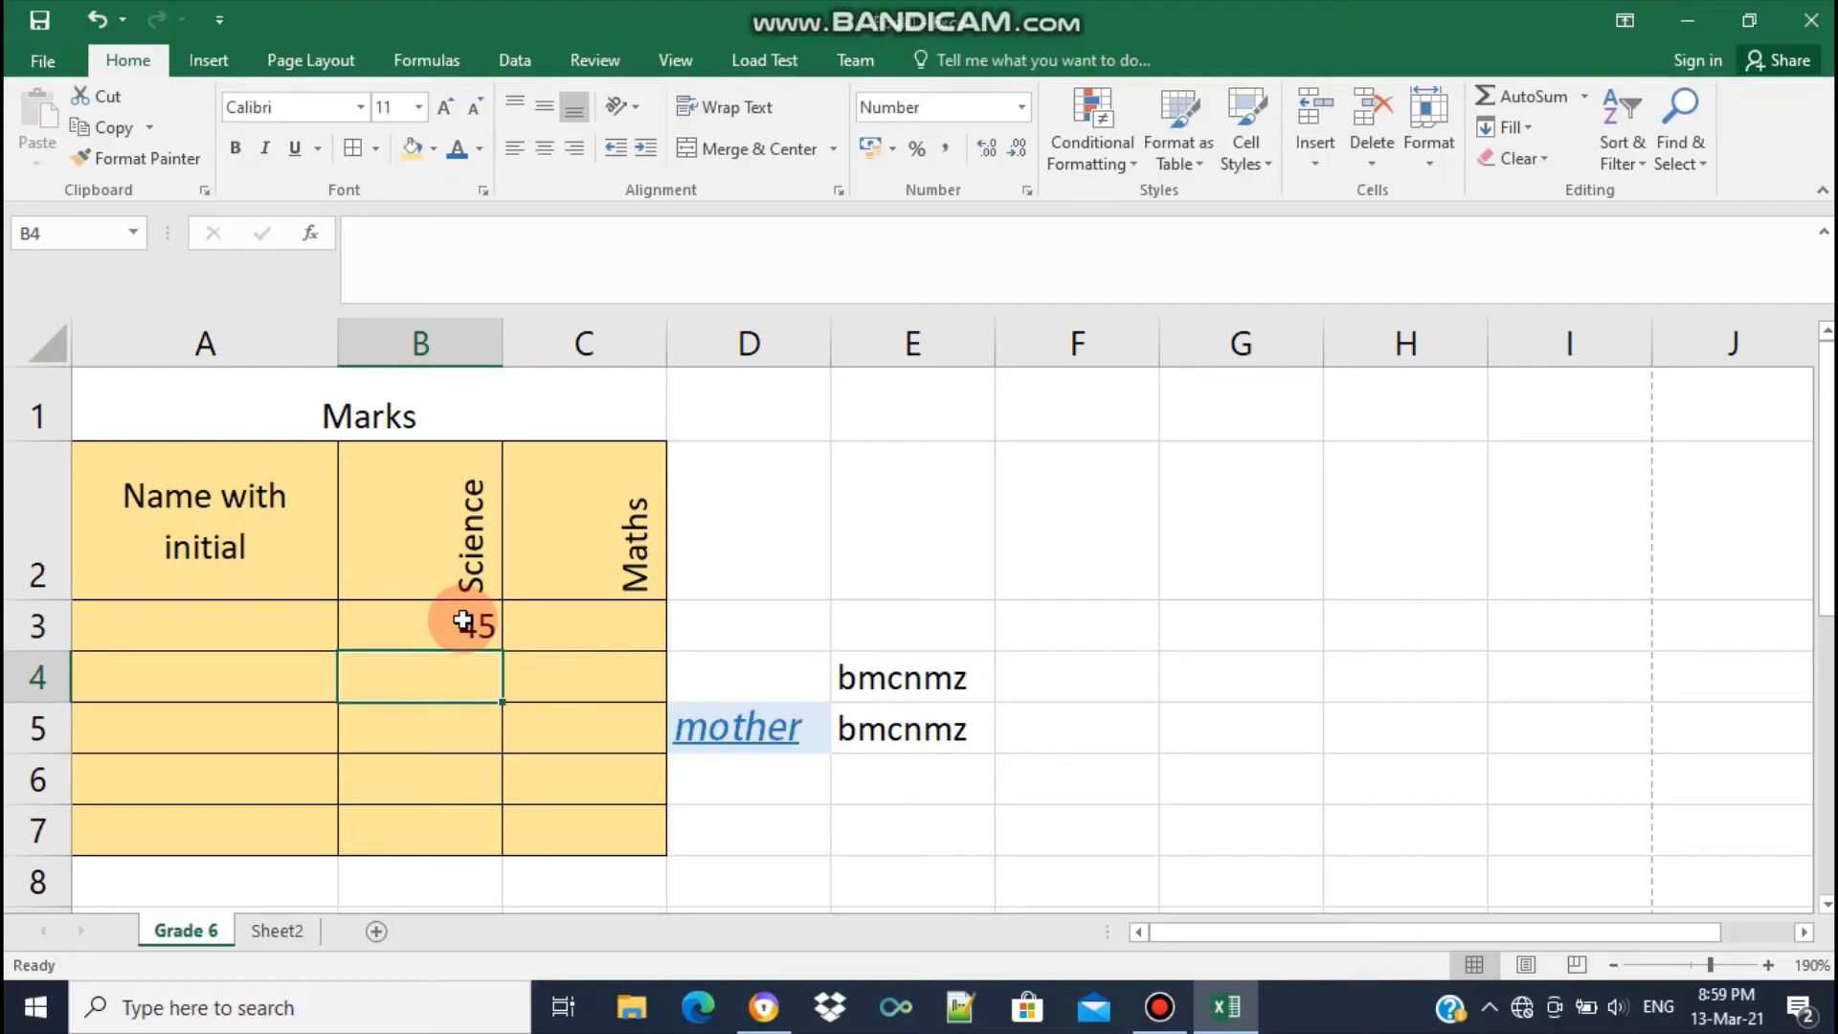
{"action": "type", "text": "mk"}
{"action": "key", "text": "Return"}
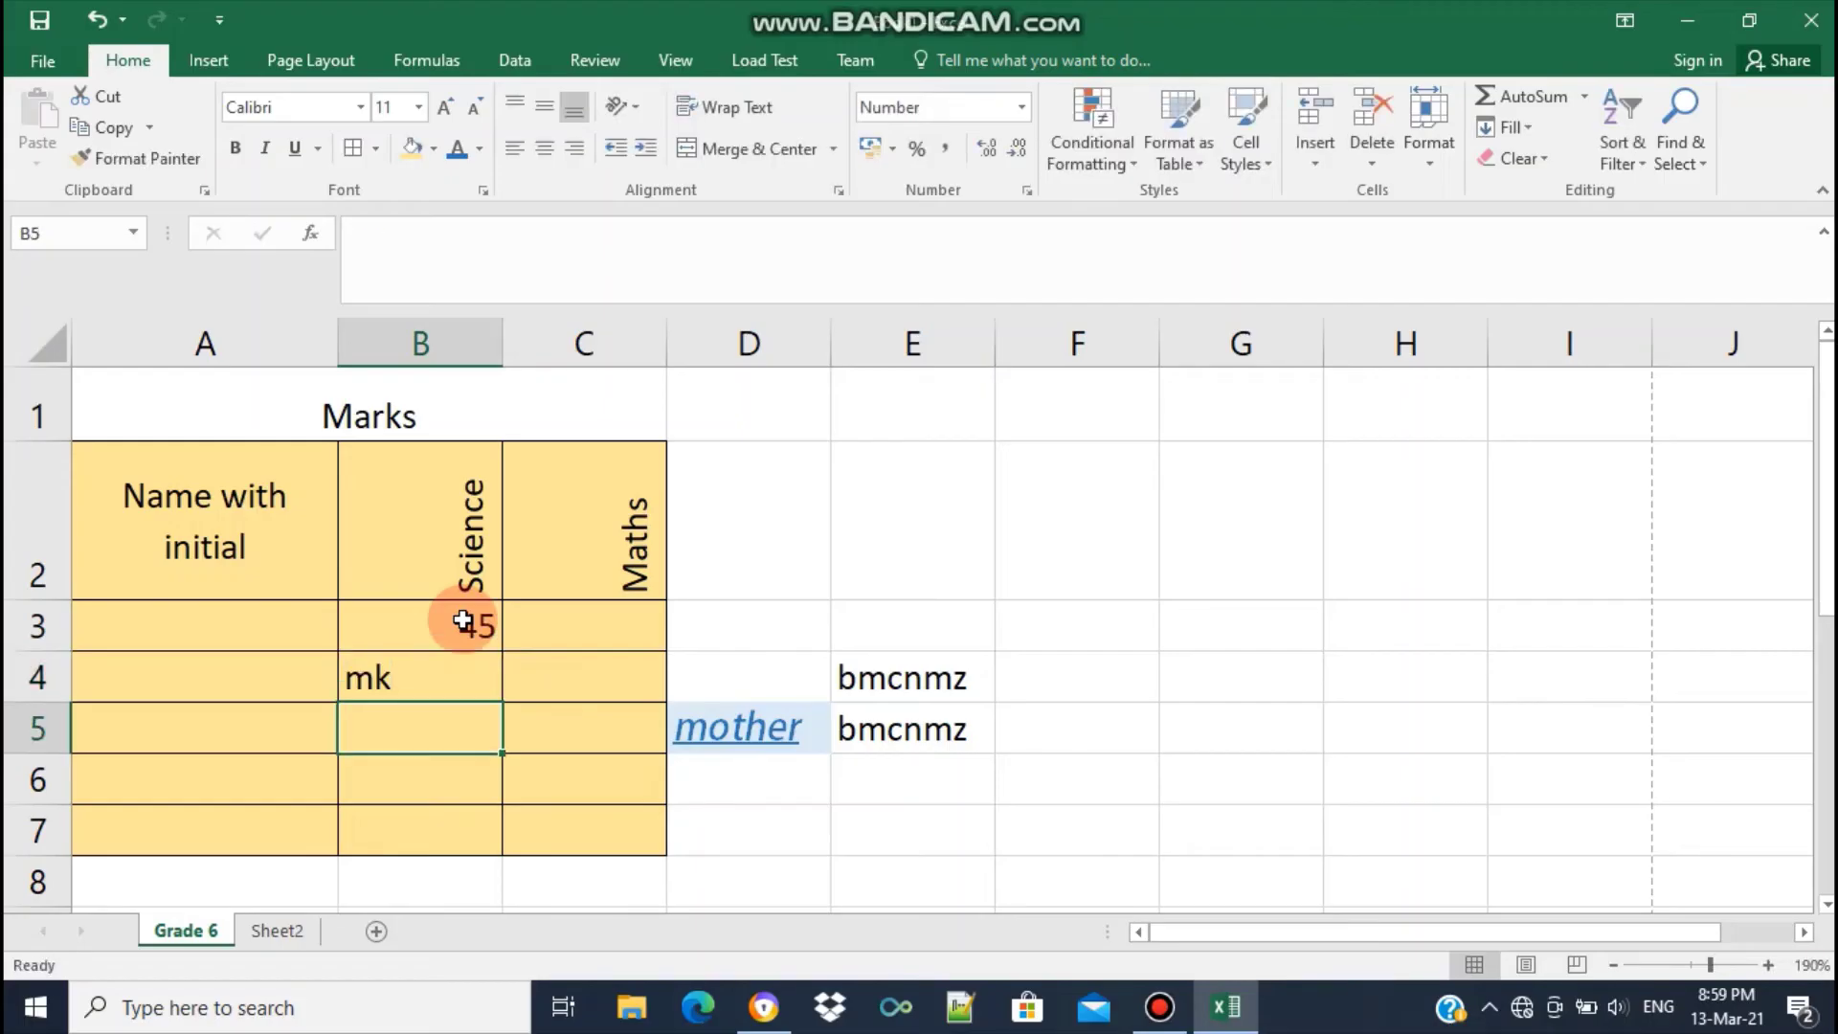
{"action": "left_click", "coordinate": [486, 673]}
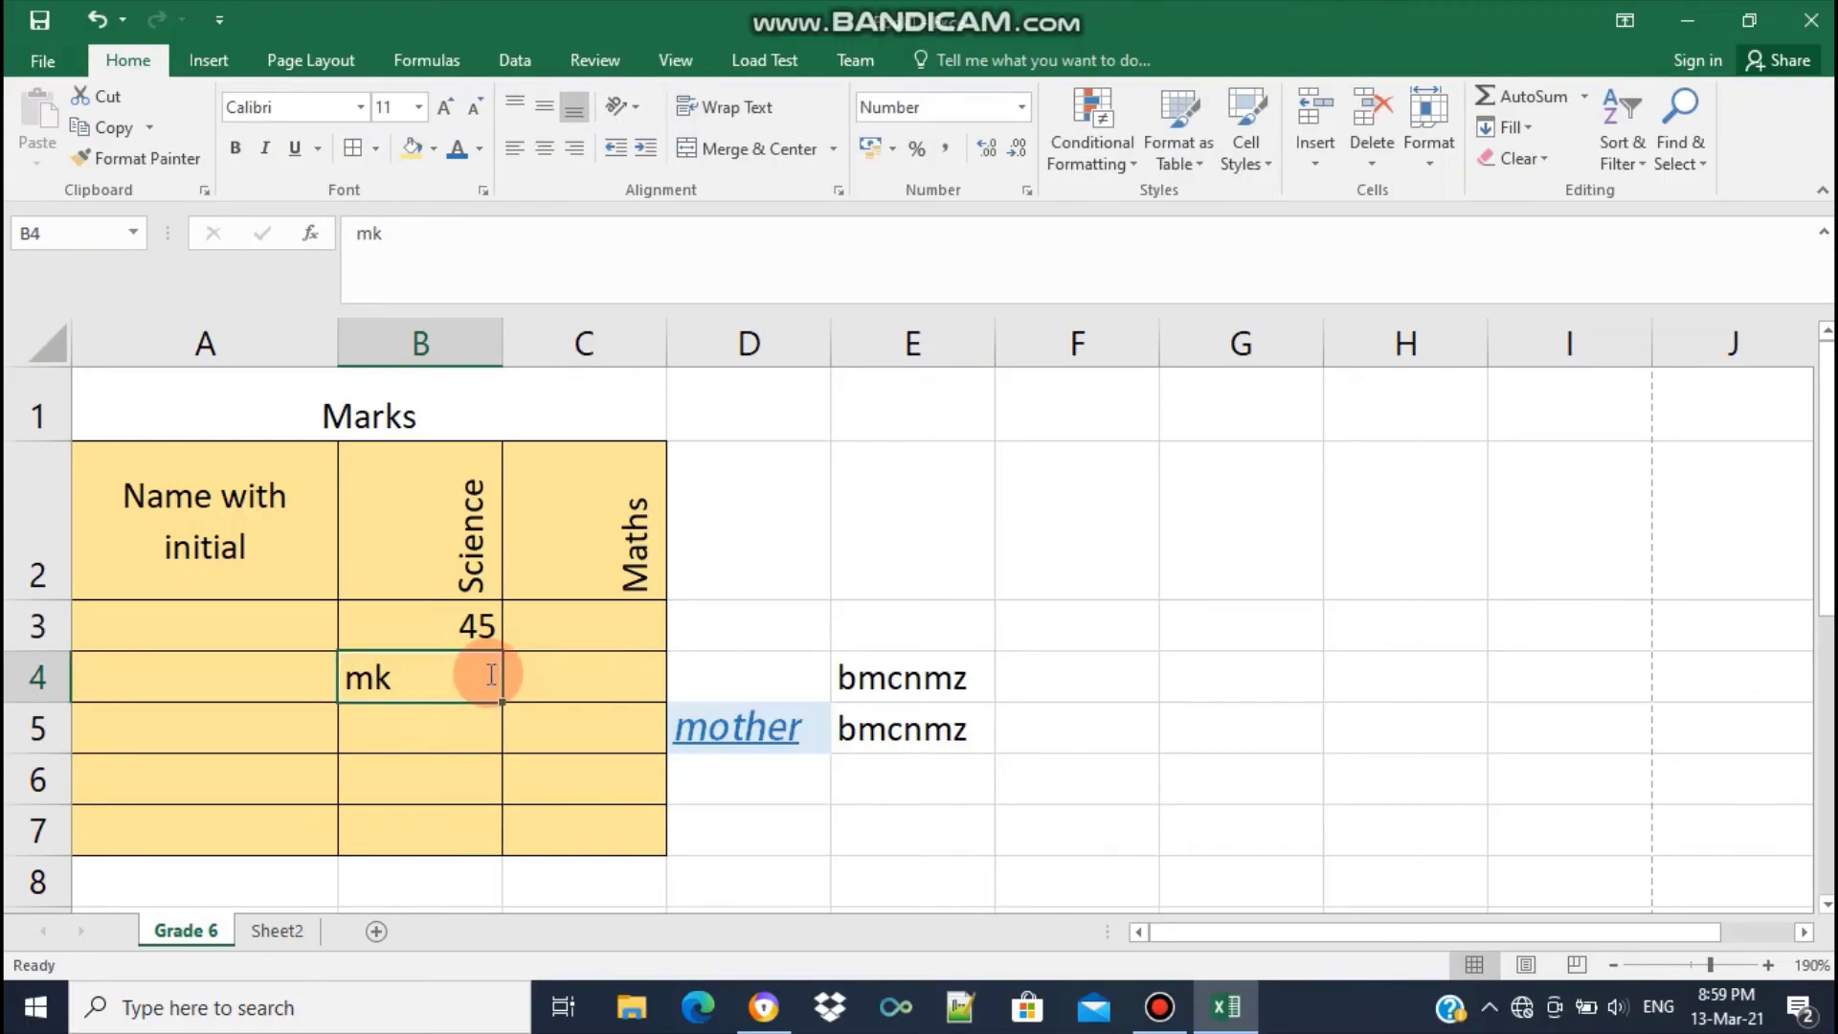
{"action": "key", "text": "BackSpace"}
Set the Science cells B3:B7 back to General format
{"action": "left_click_drag", "start_coordinate": [474, 622], "coordinate": [480, 825]}
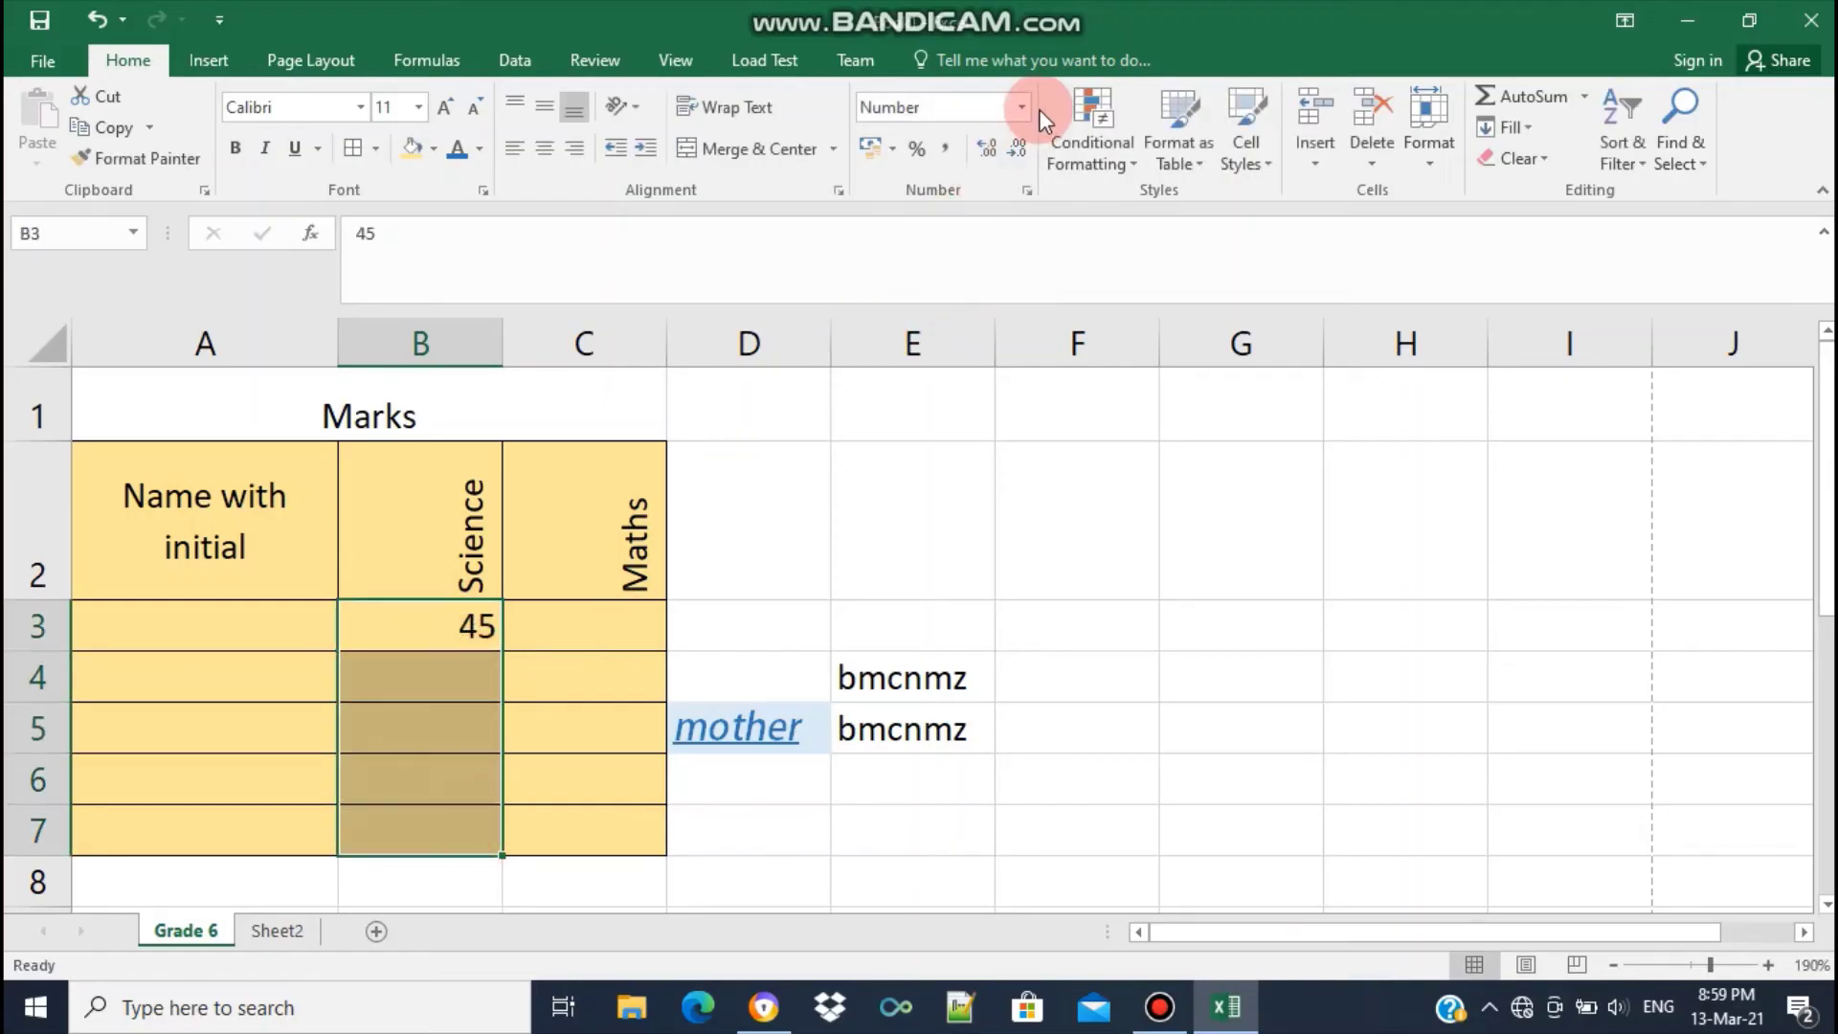
{"action": "left_click", "coordinate": [1022, 108]}
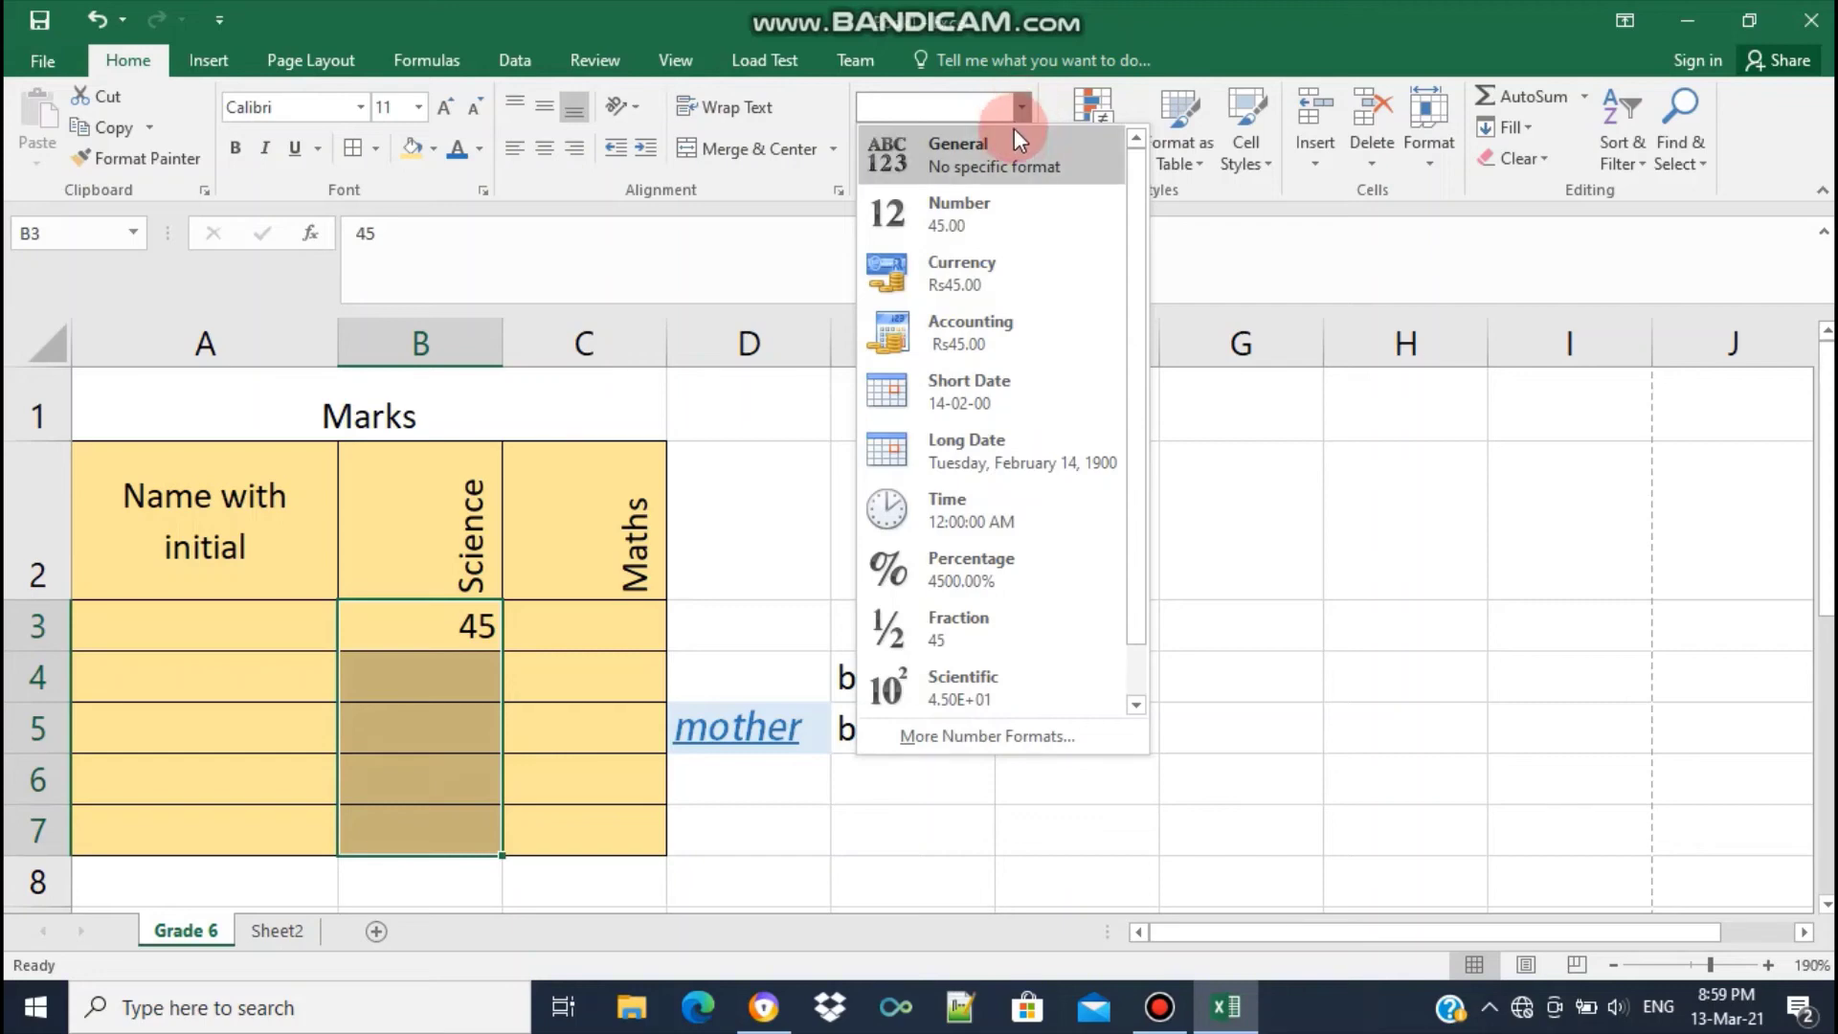
{"action": "left_click", "coordinate": [1014, 141]}
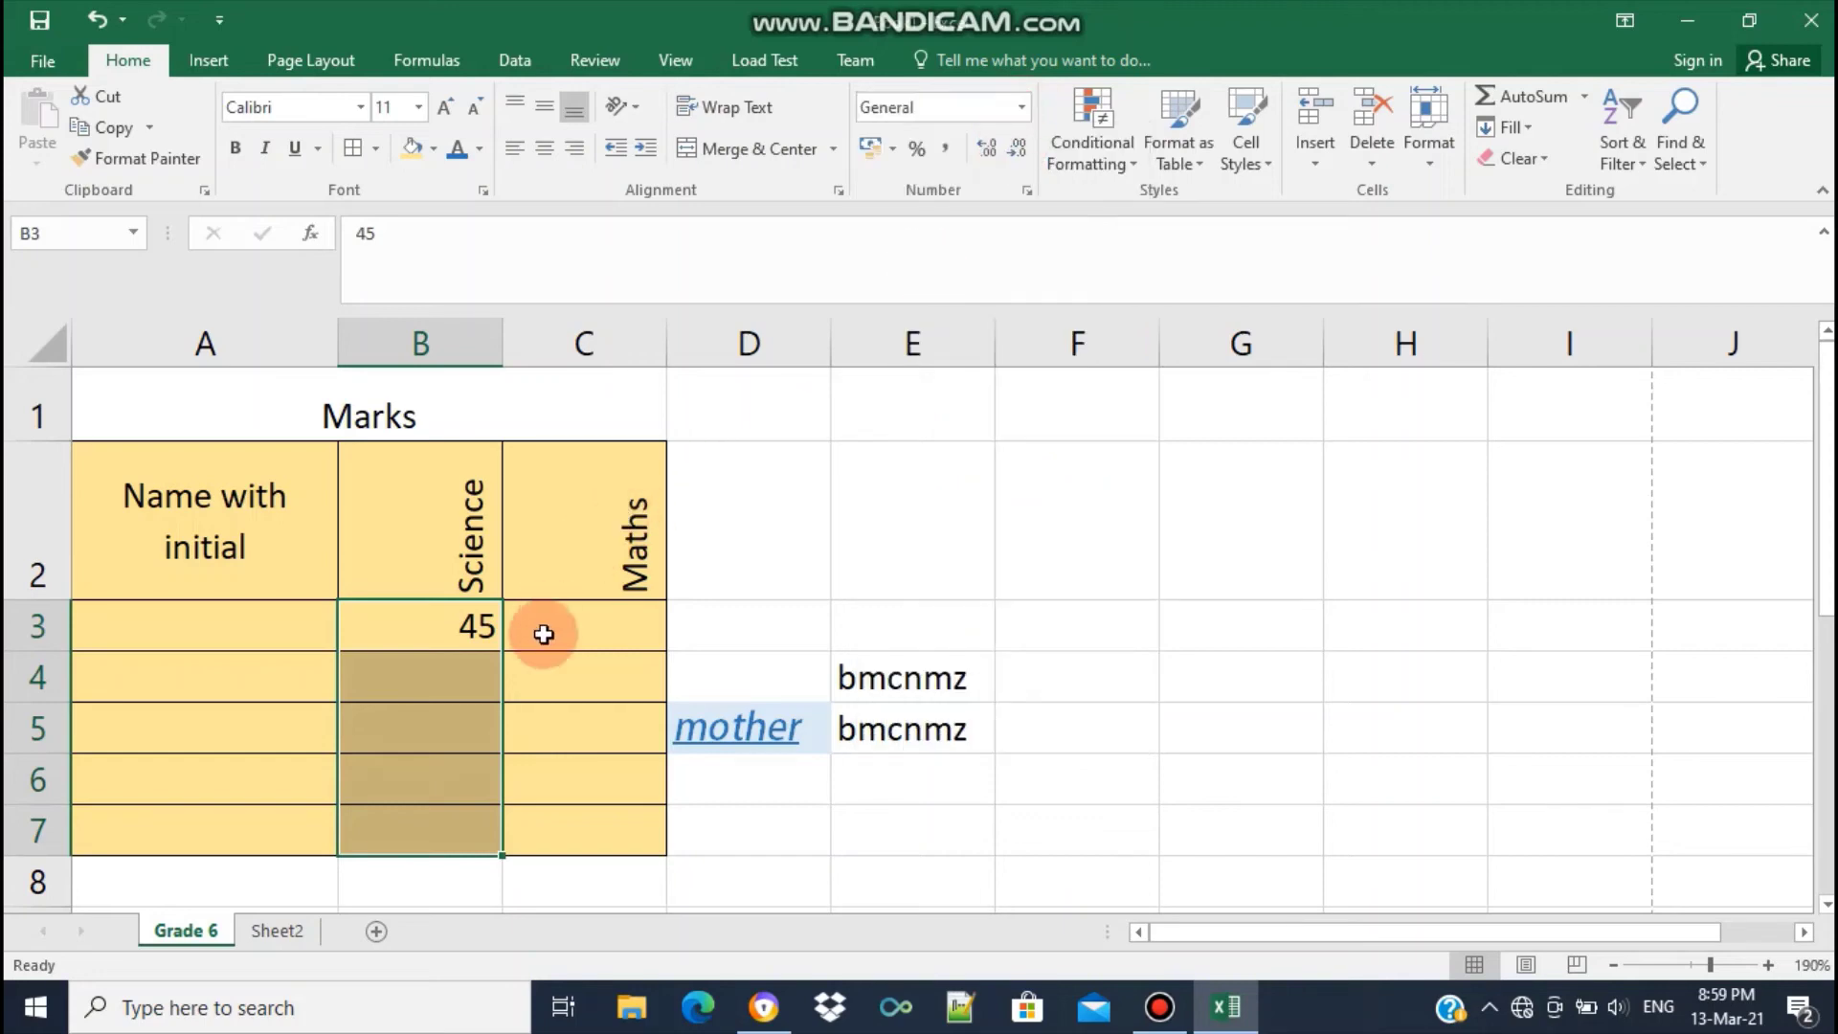
{"action": "left_click", "coordinate": [507, 705]}
{"action": "left_click", "coordinate": [458, 678]}
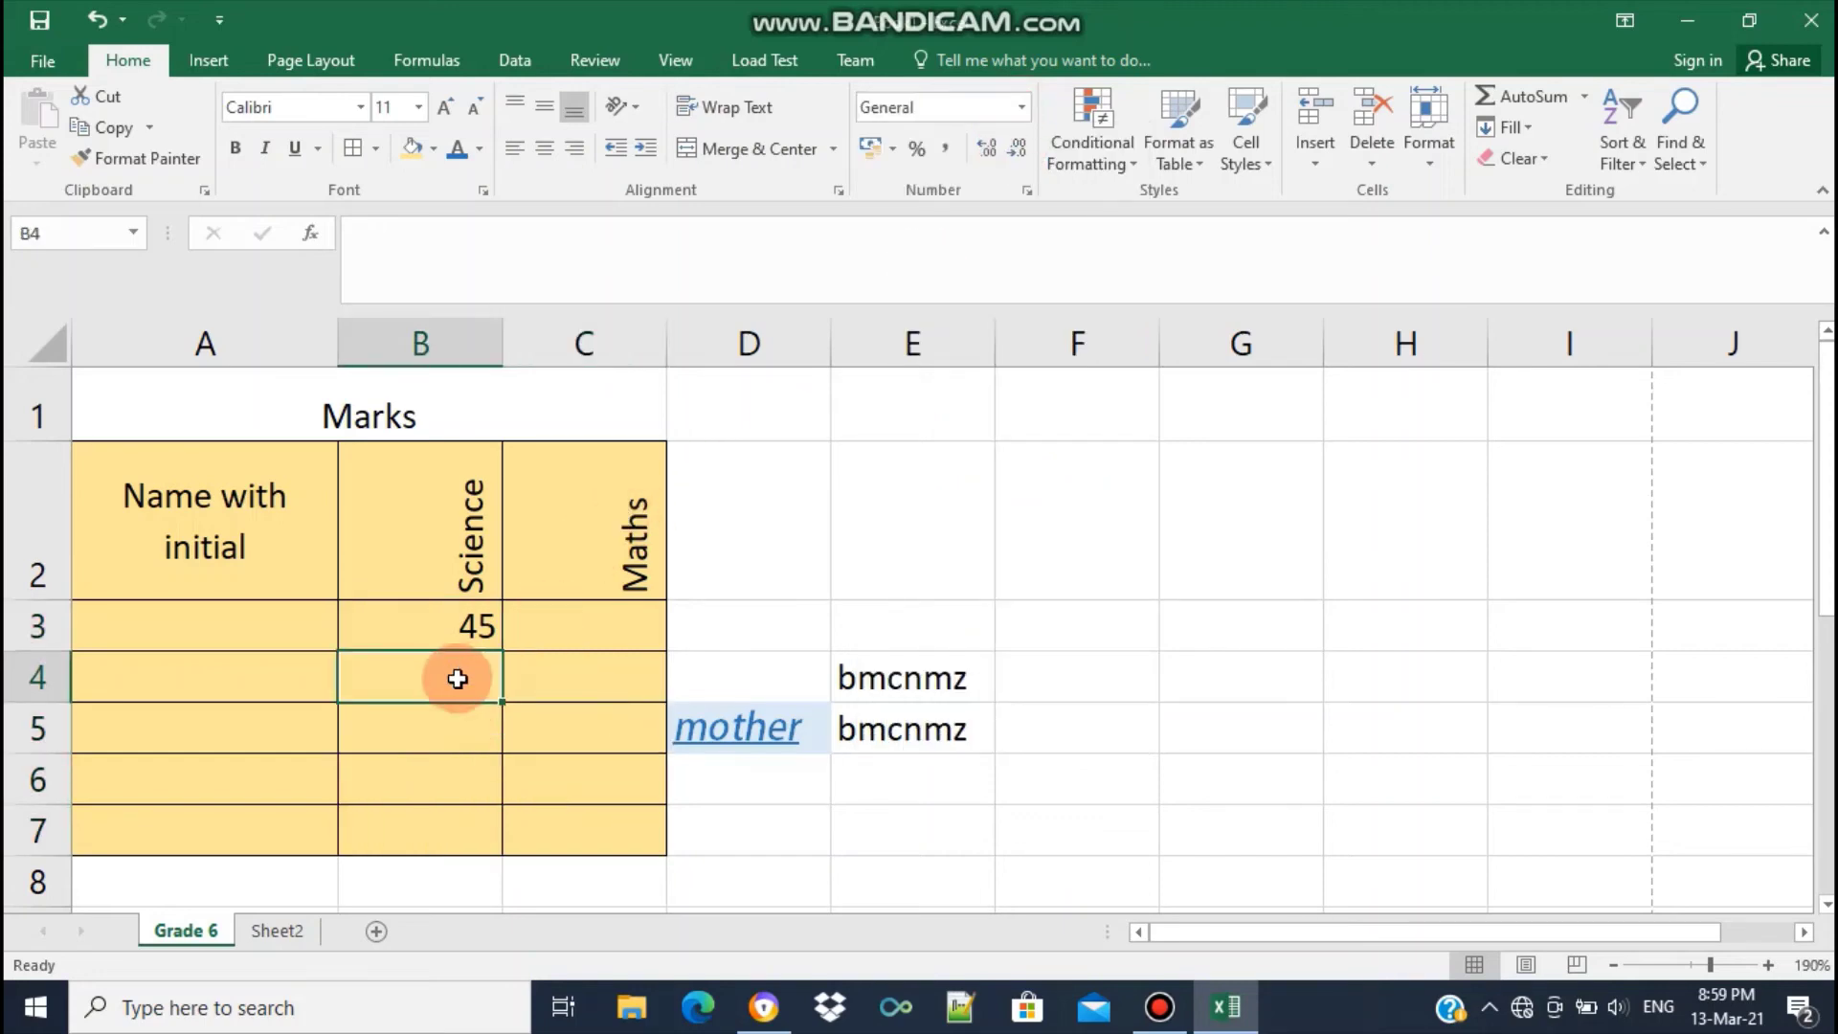
{"action": "left_click", "coordinate": [457, 715]}
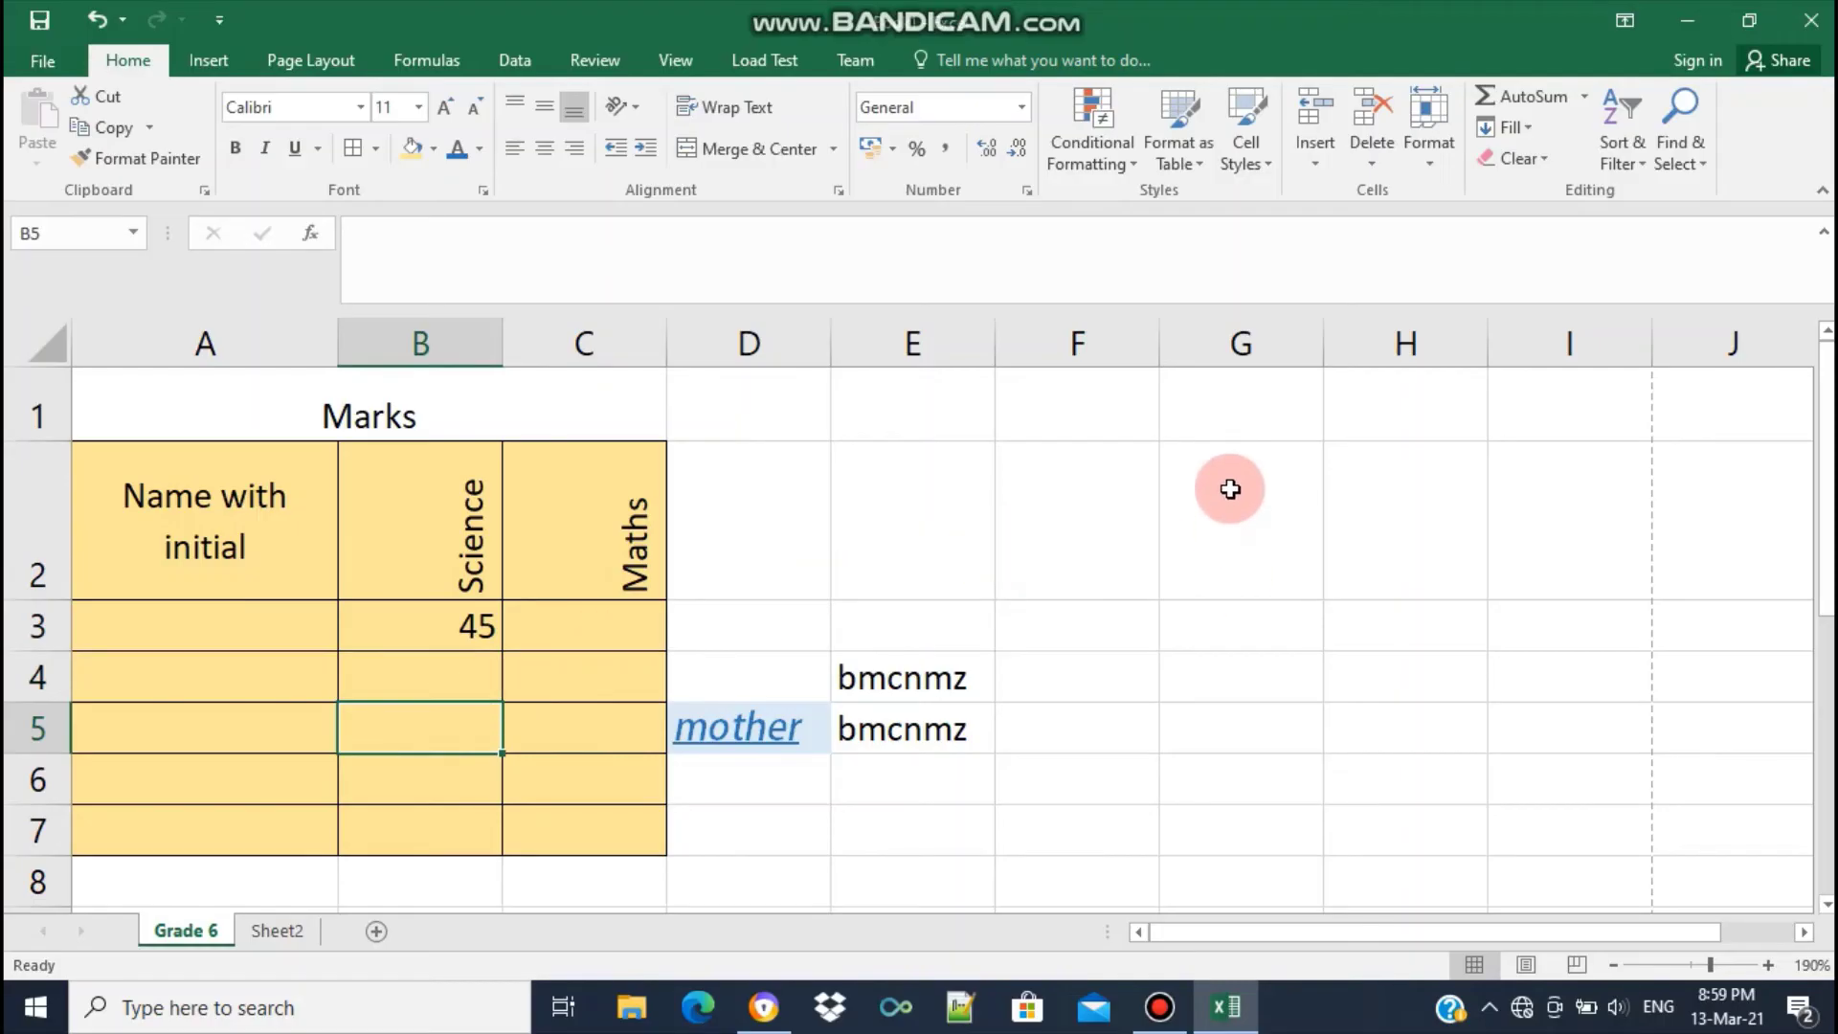
Format G2:G6 as Currency and enter 100 in G3 to show Rs100.00
{"action": "left_click_drag", "start_coordinate": [1230, 493], "coordinate": [1263, 786]}
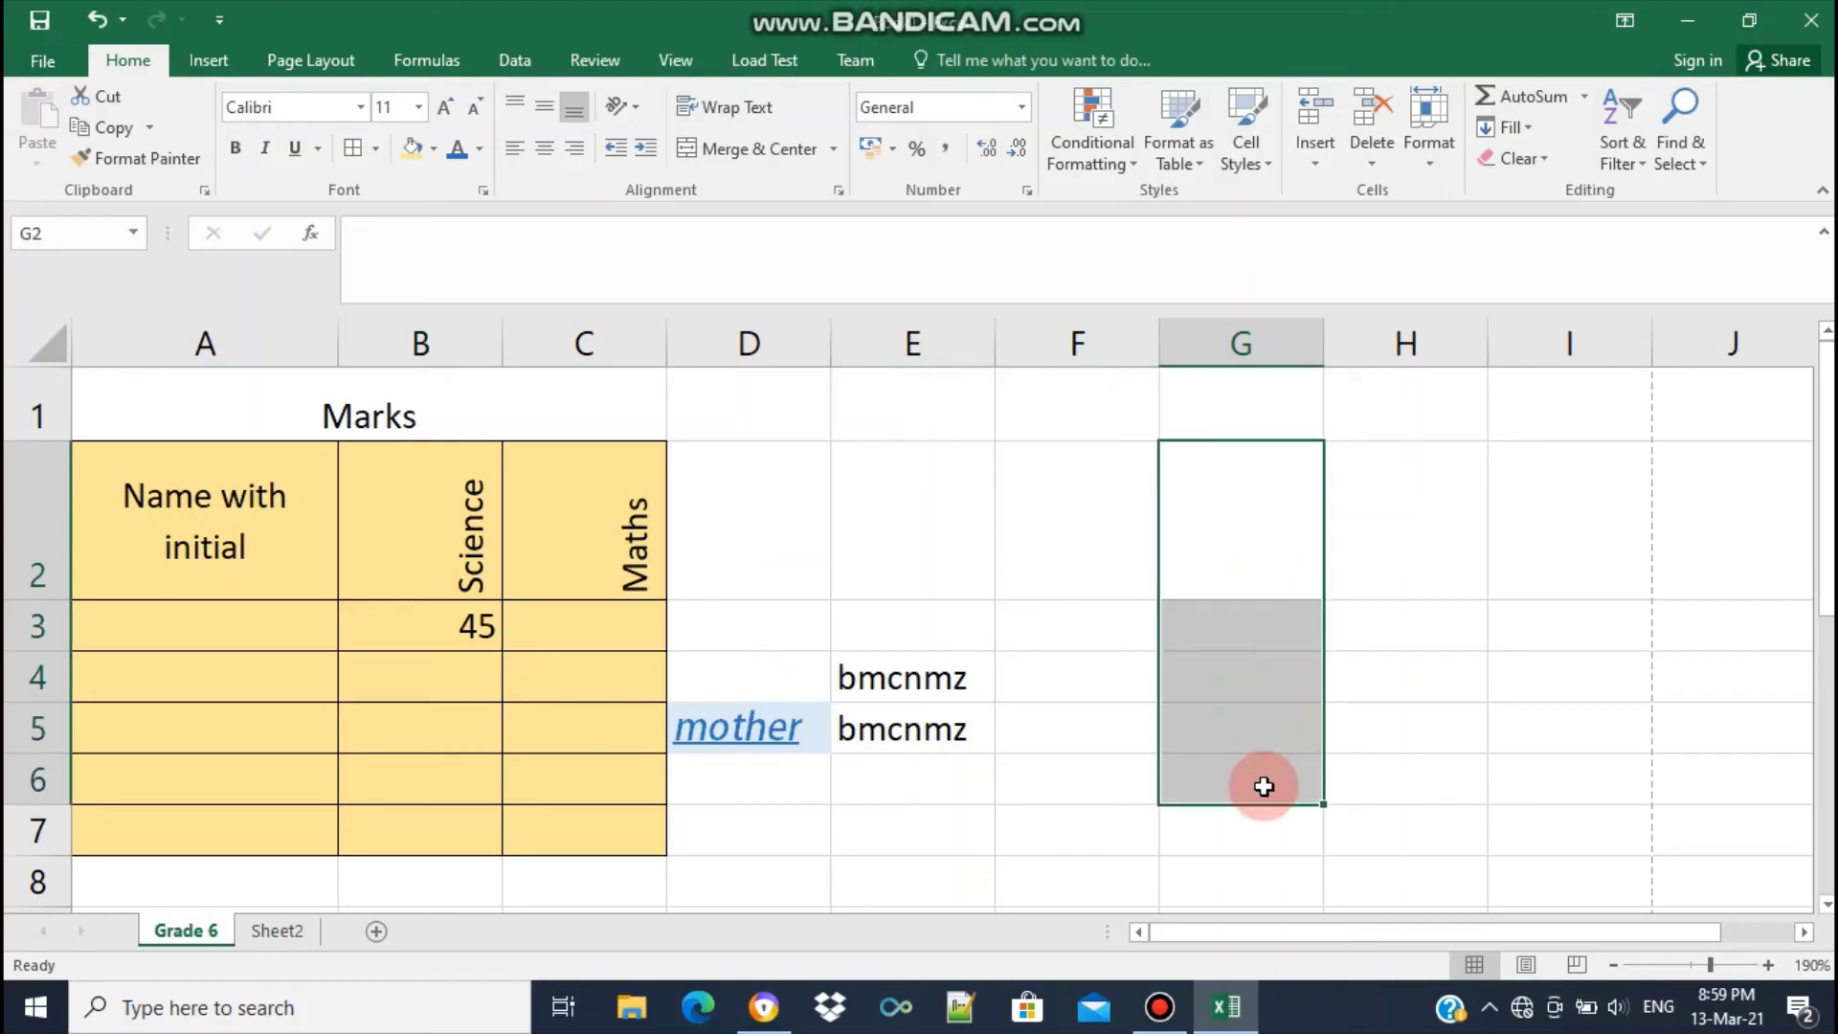
{"action": "left_click", "coordinate": [1021, 113]}
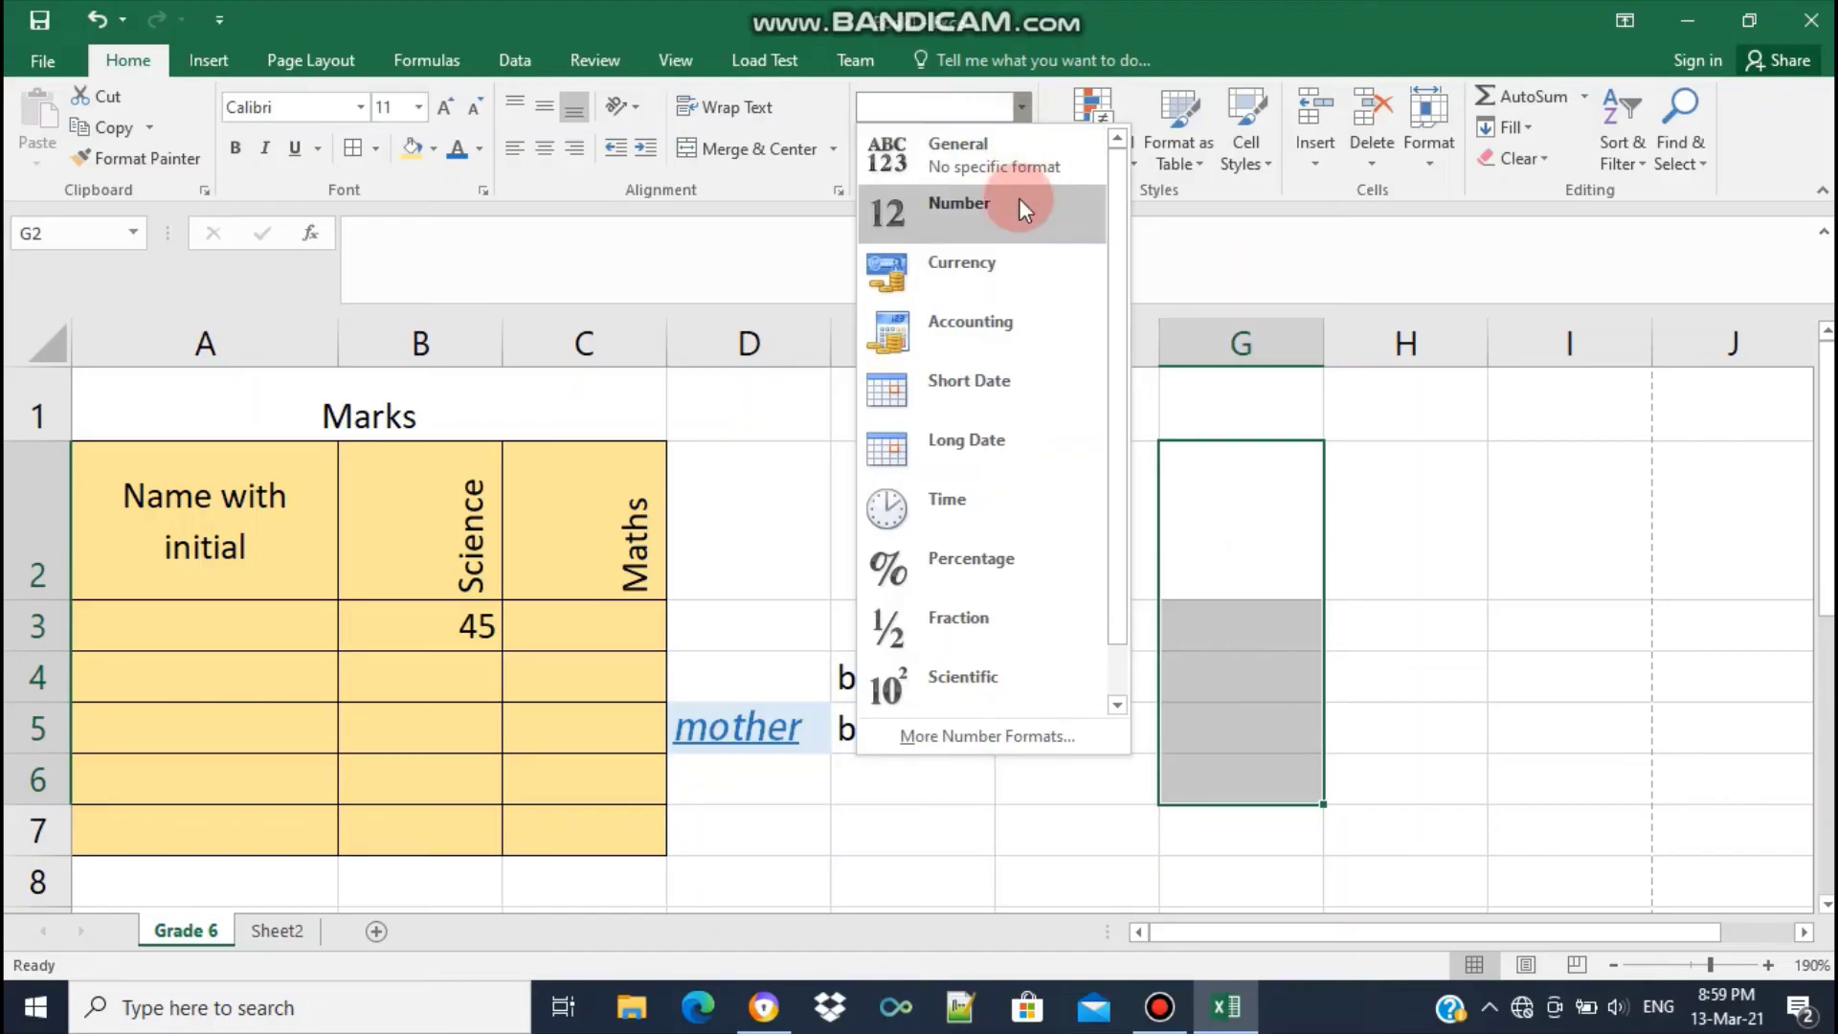
{"action": "left_click", "coordinate": [997, 268]}
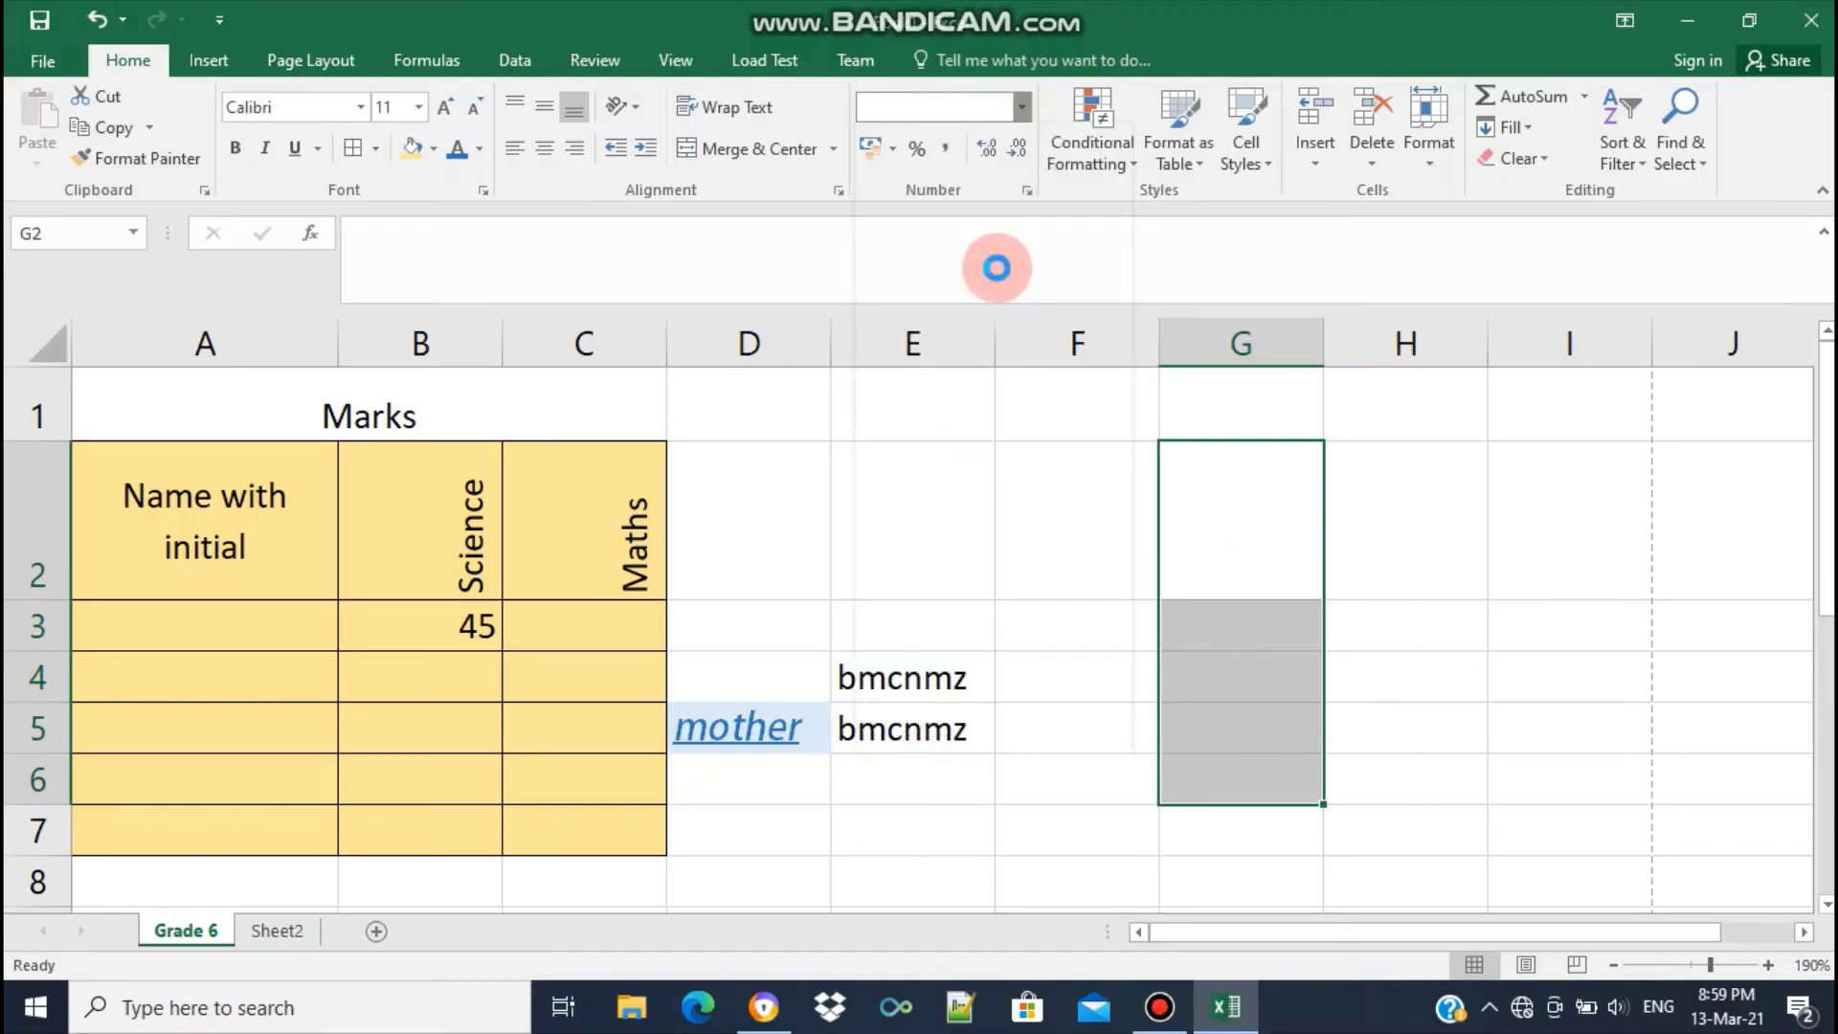
{"action": "left_click", "coordinate": [1216, 640]}
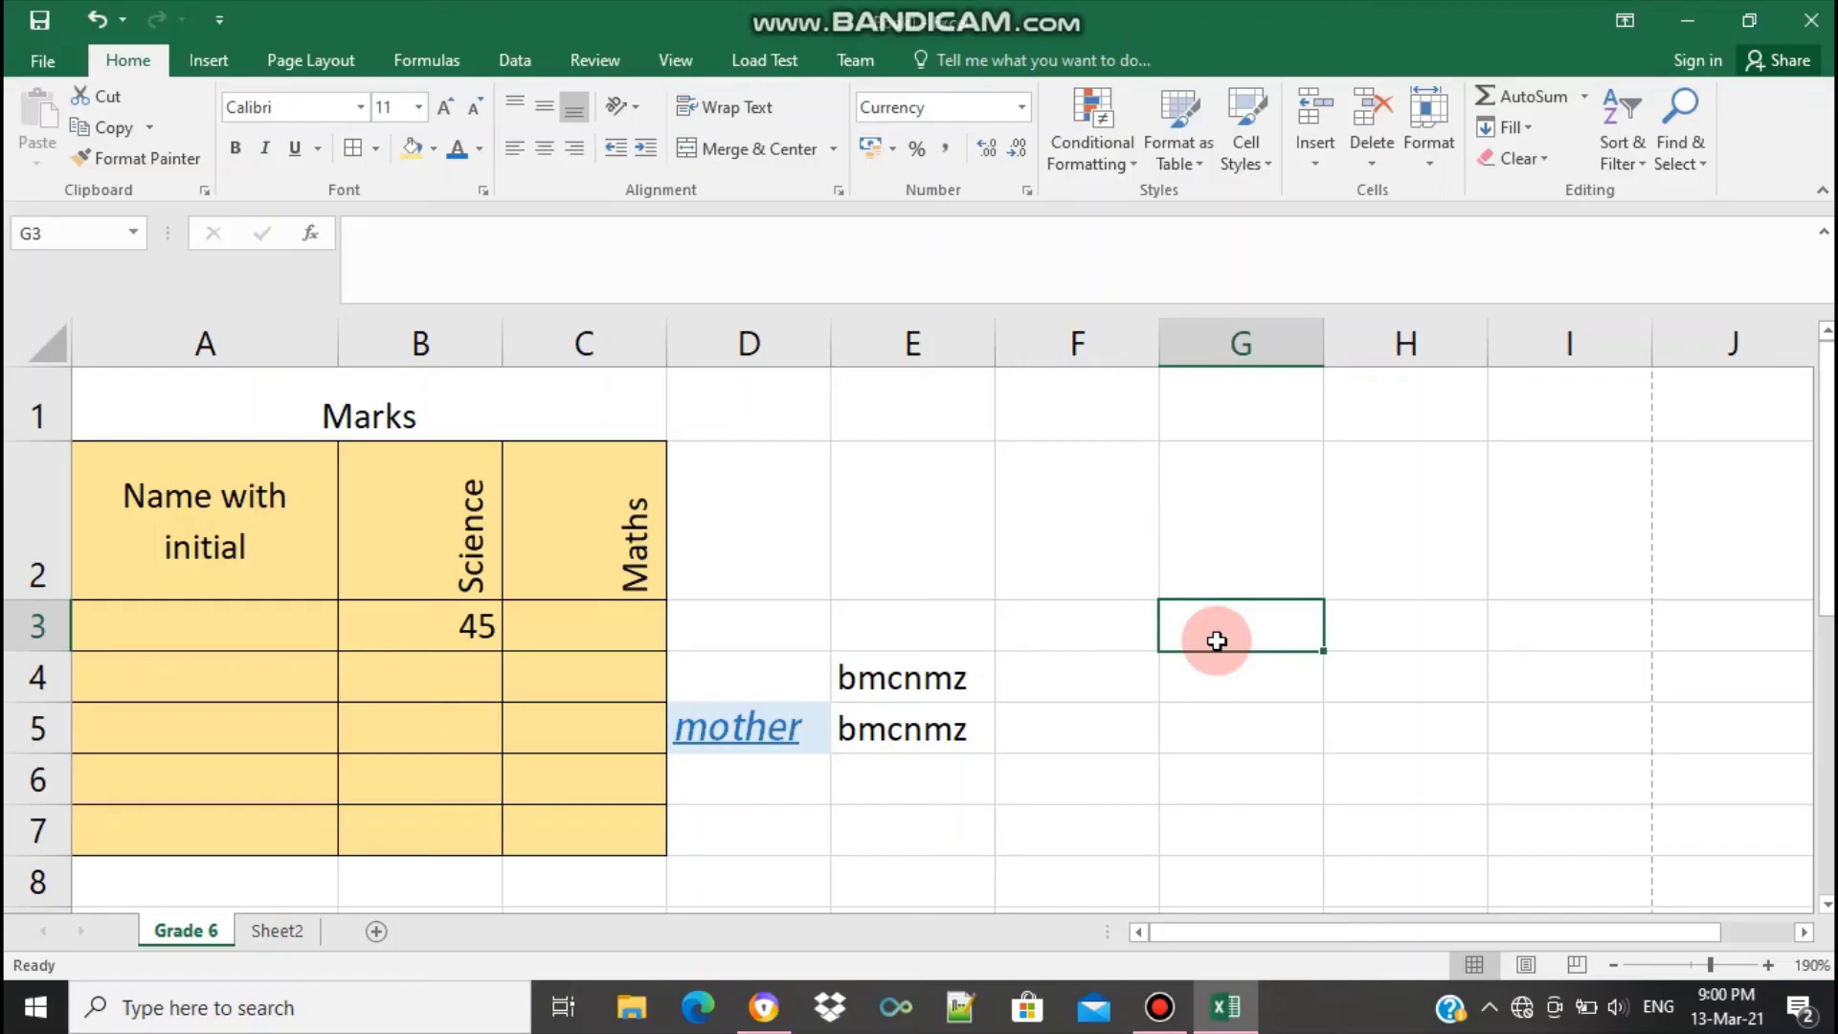
{"action": "type", "text": "100"}
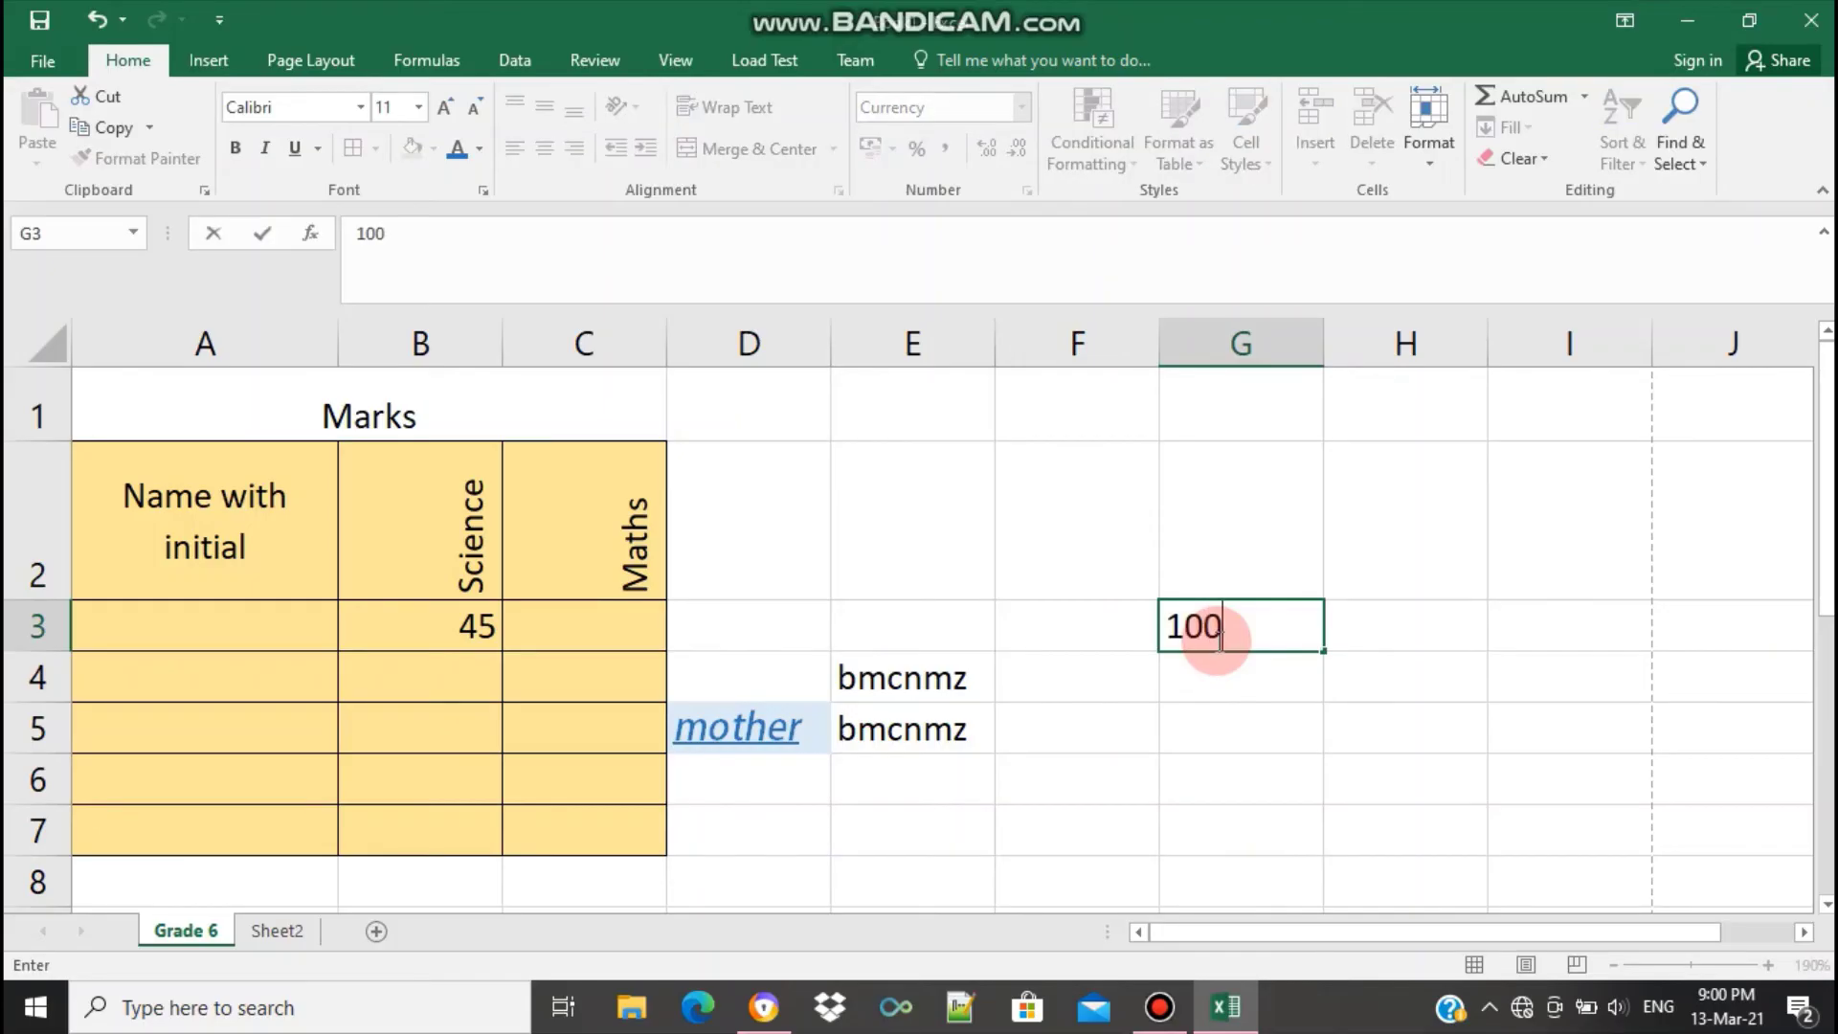
{"action": "key", "text": "Escape"}
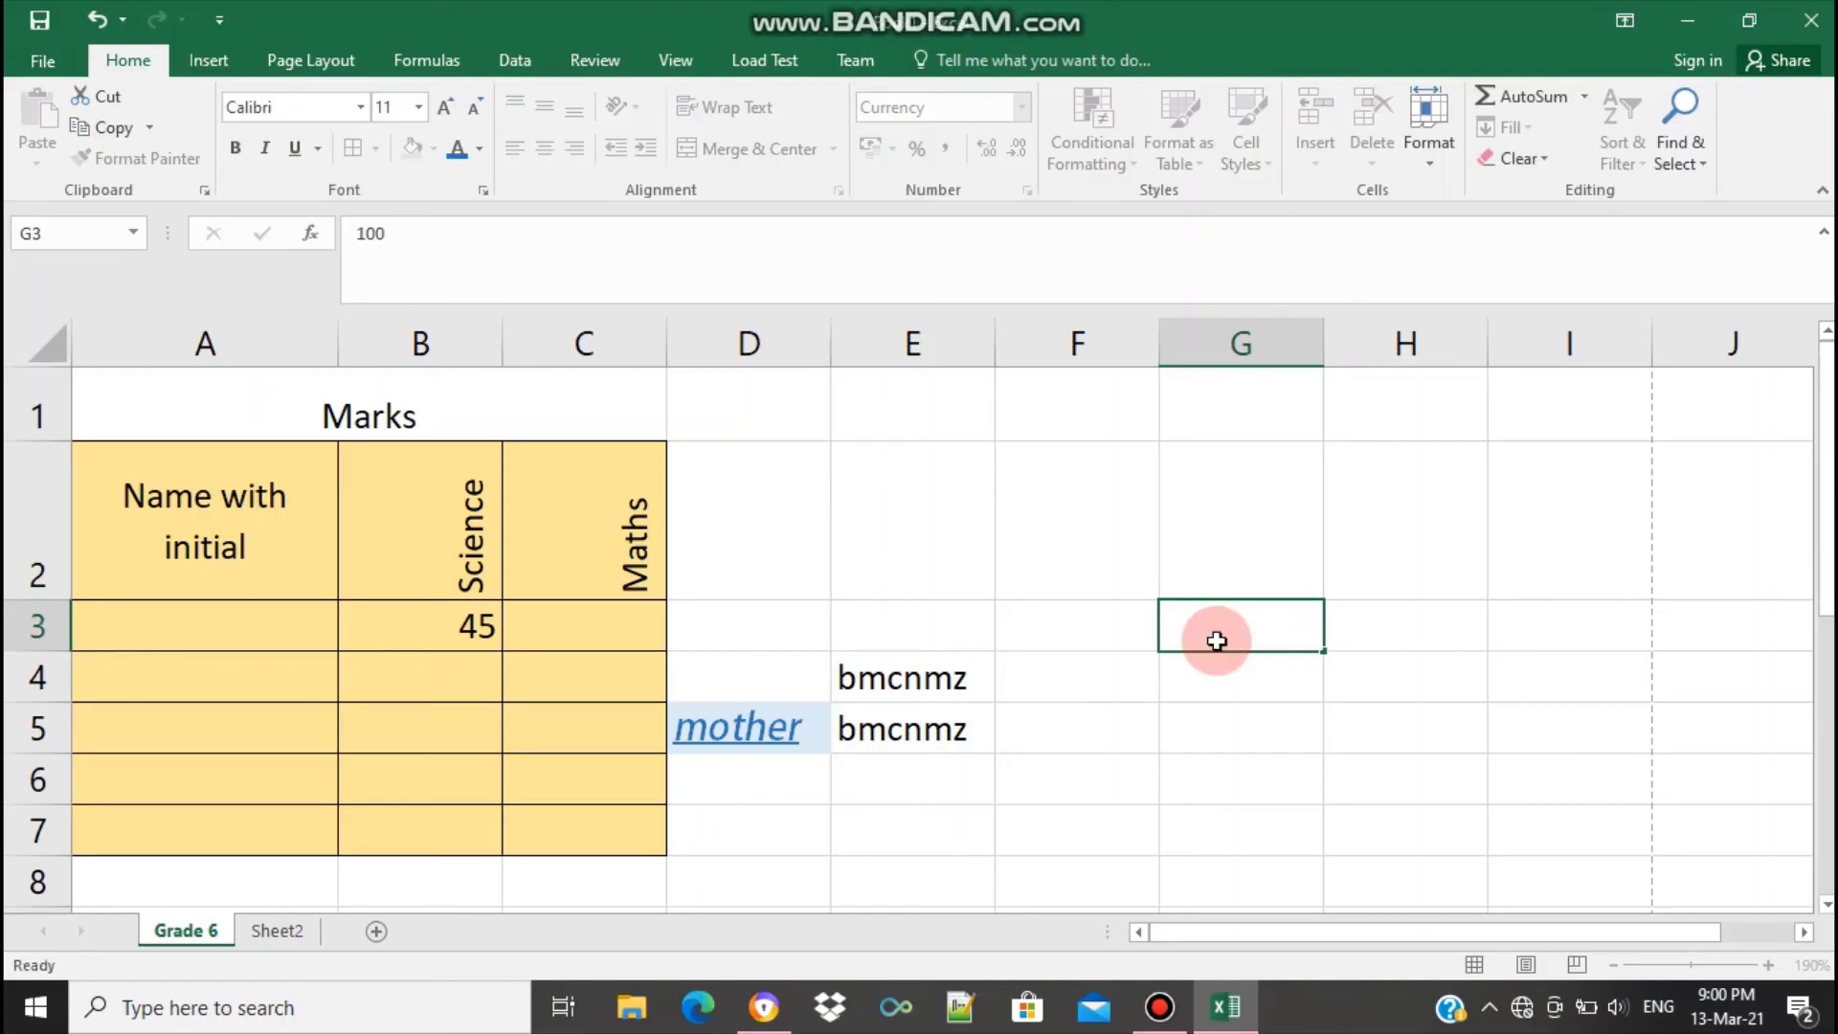
{"action": "key", "text": "Return"}
Enter 45 in G4 and compare the stored values in G3 and G4
{"action": "left_click", "coordinate": [1245, 633]}
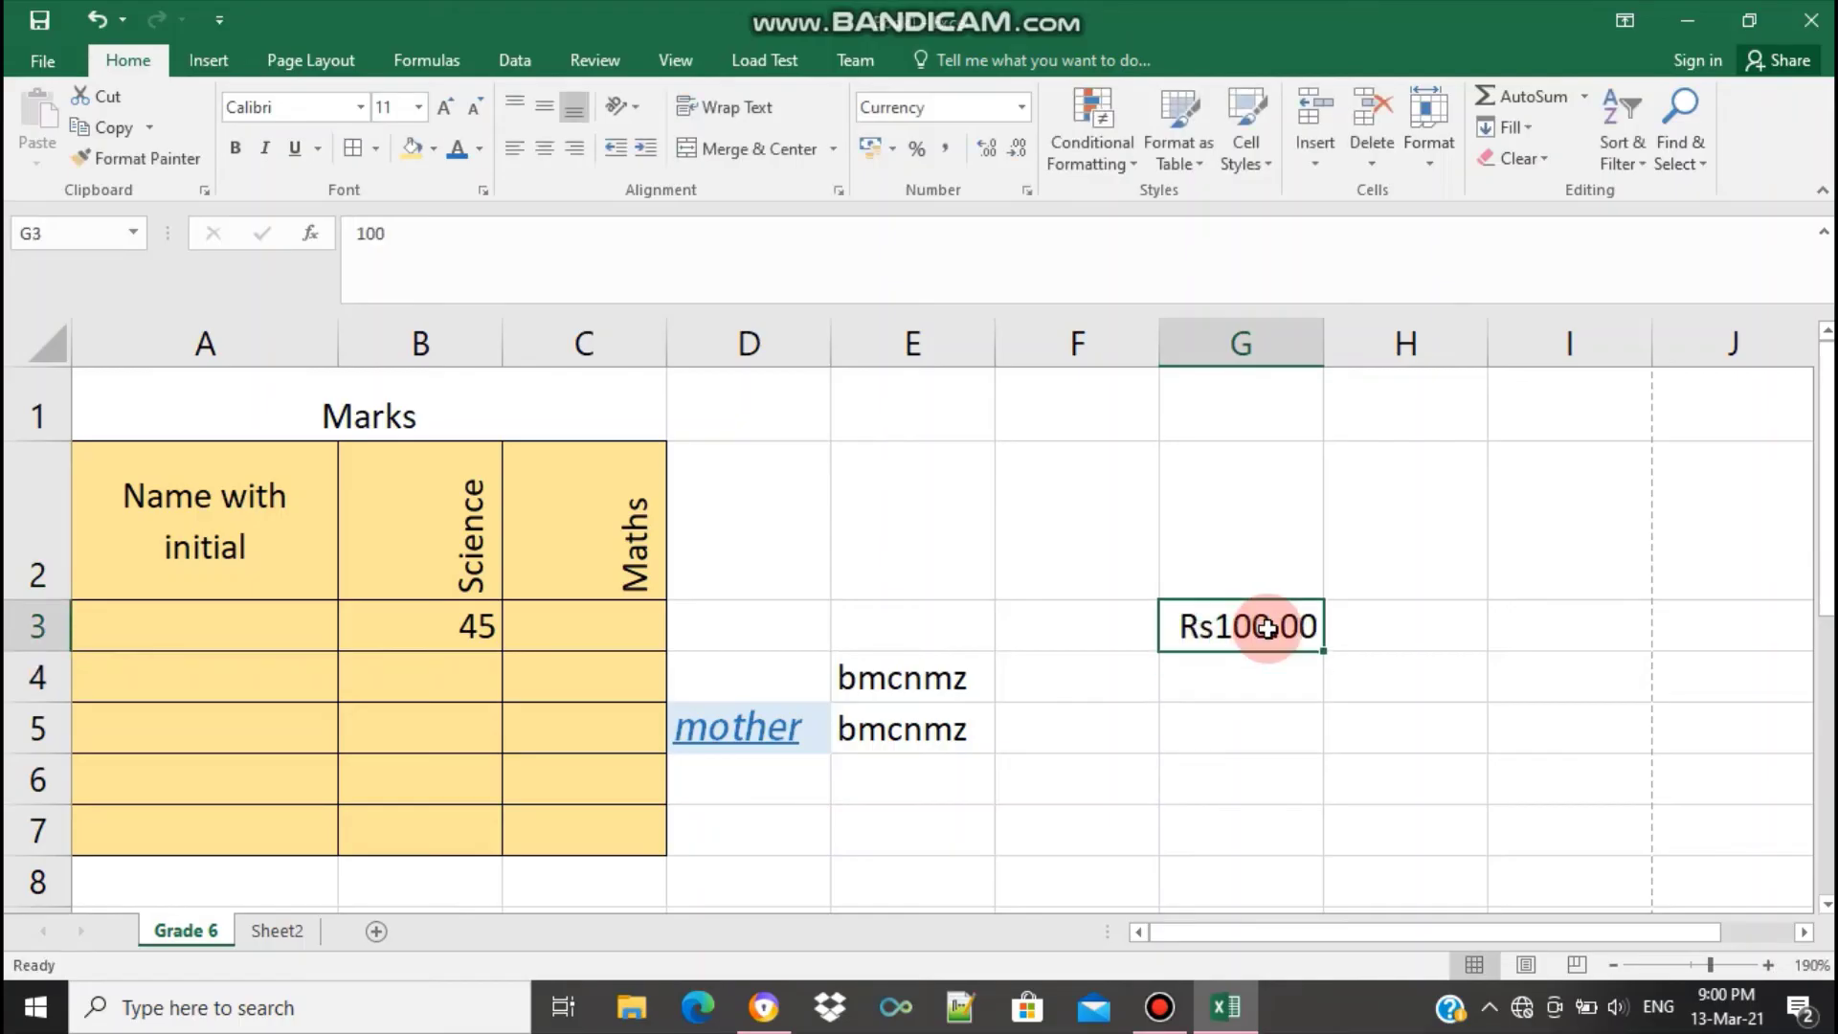
{"action": "left_click", "coordinate": [1283, 671]}
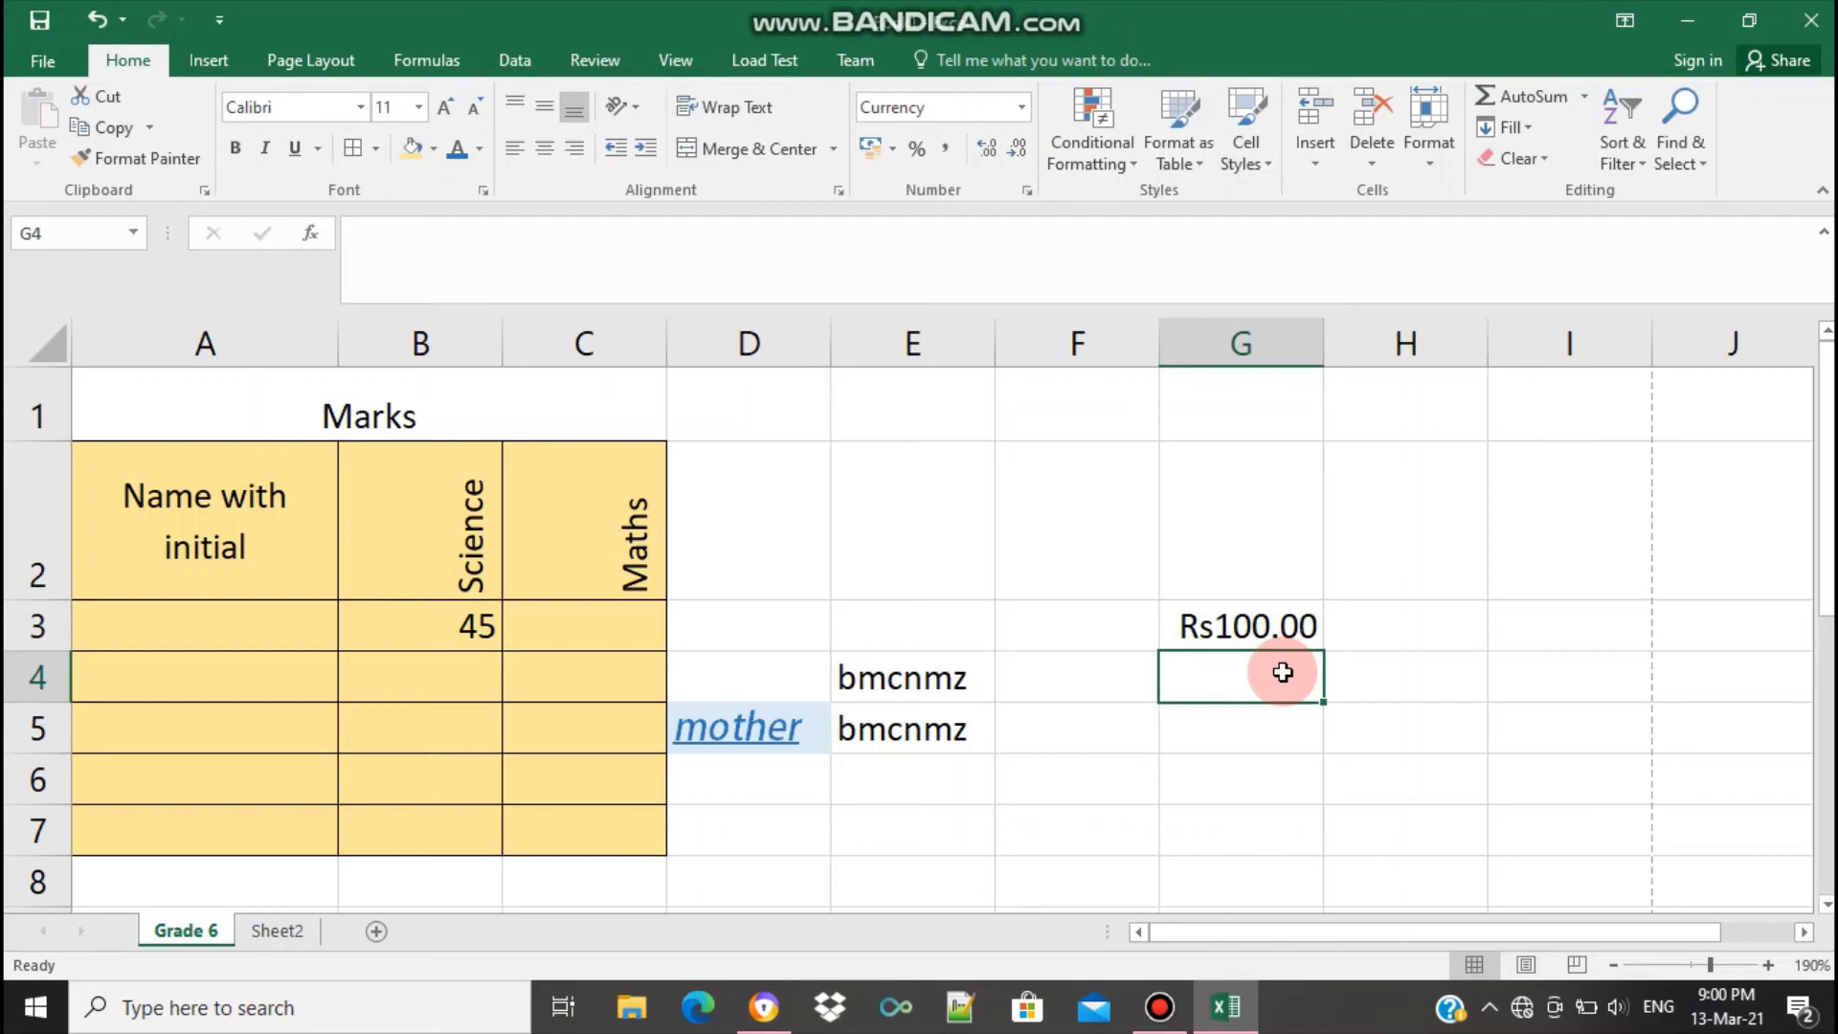
{"action": "type", "text": "45"}
{"action": "key", "text": "Return"}
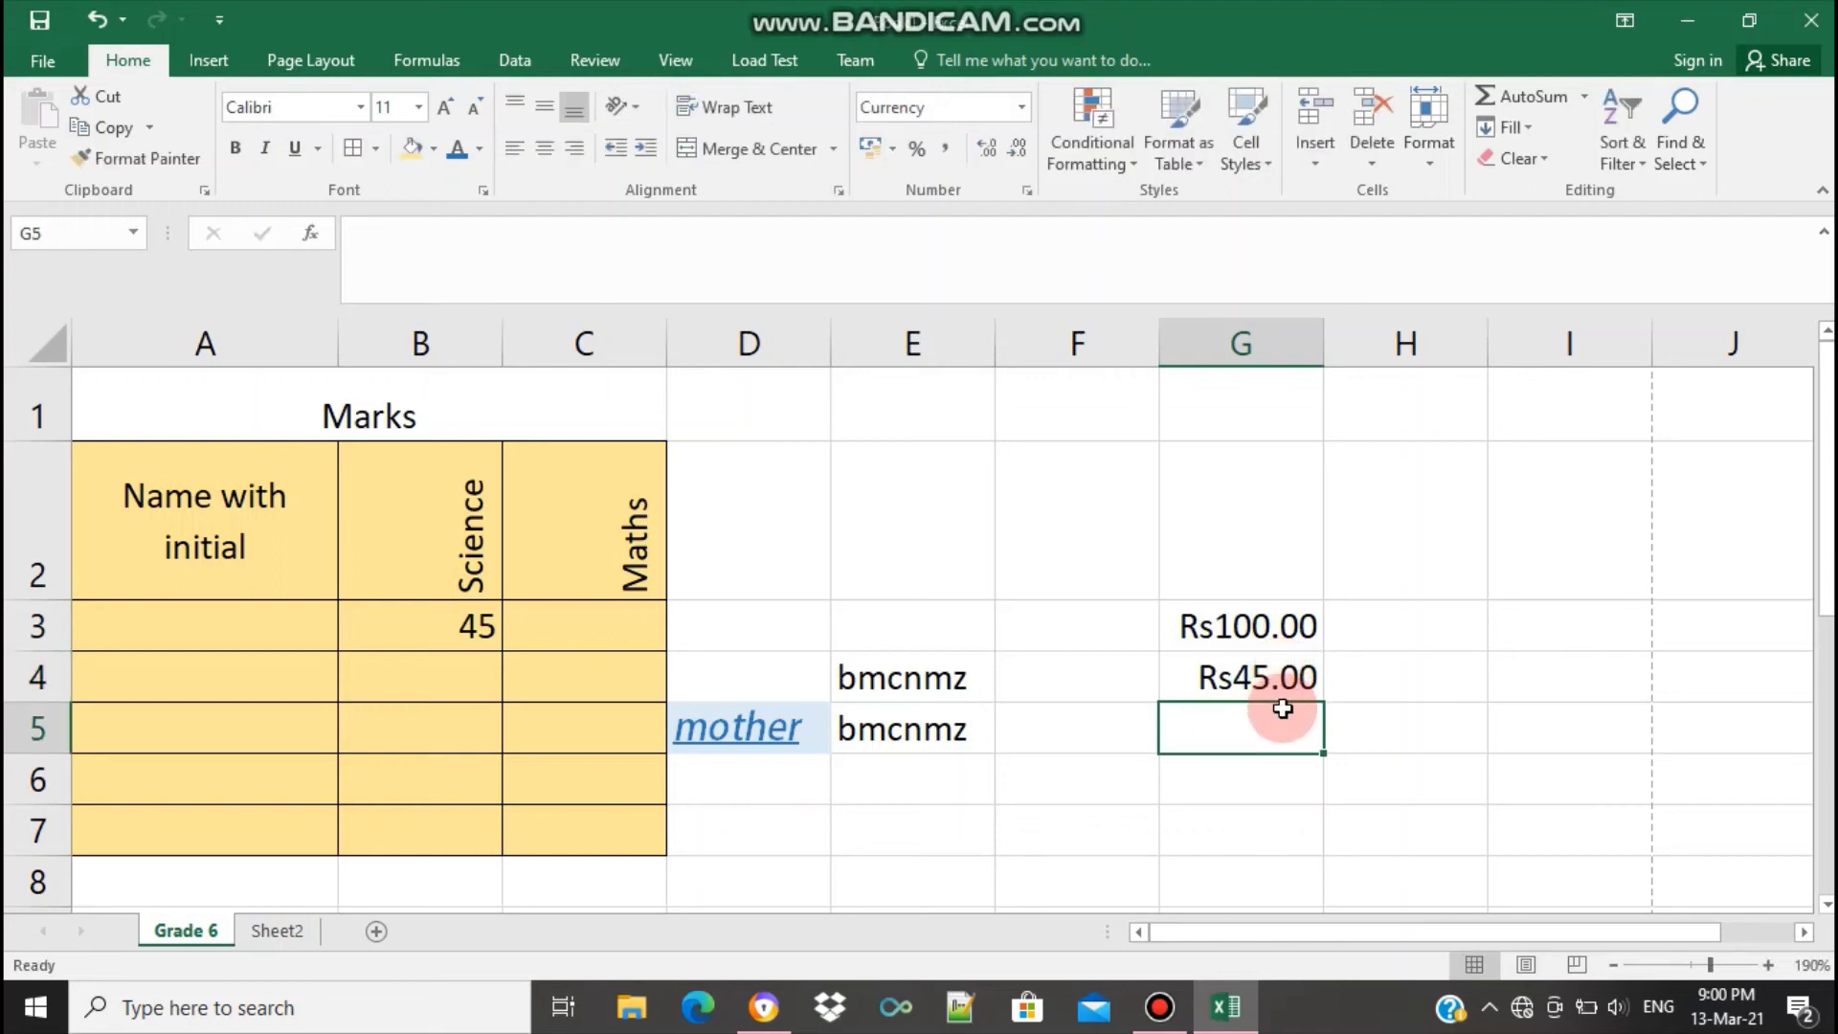
{"action": "left_click", "coordinate": [1295, 639]}
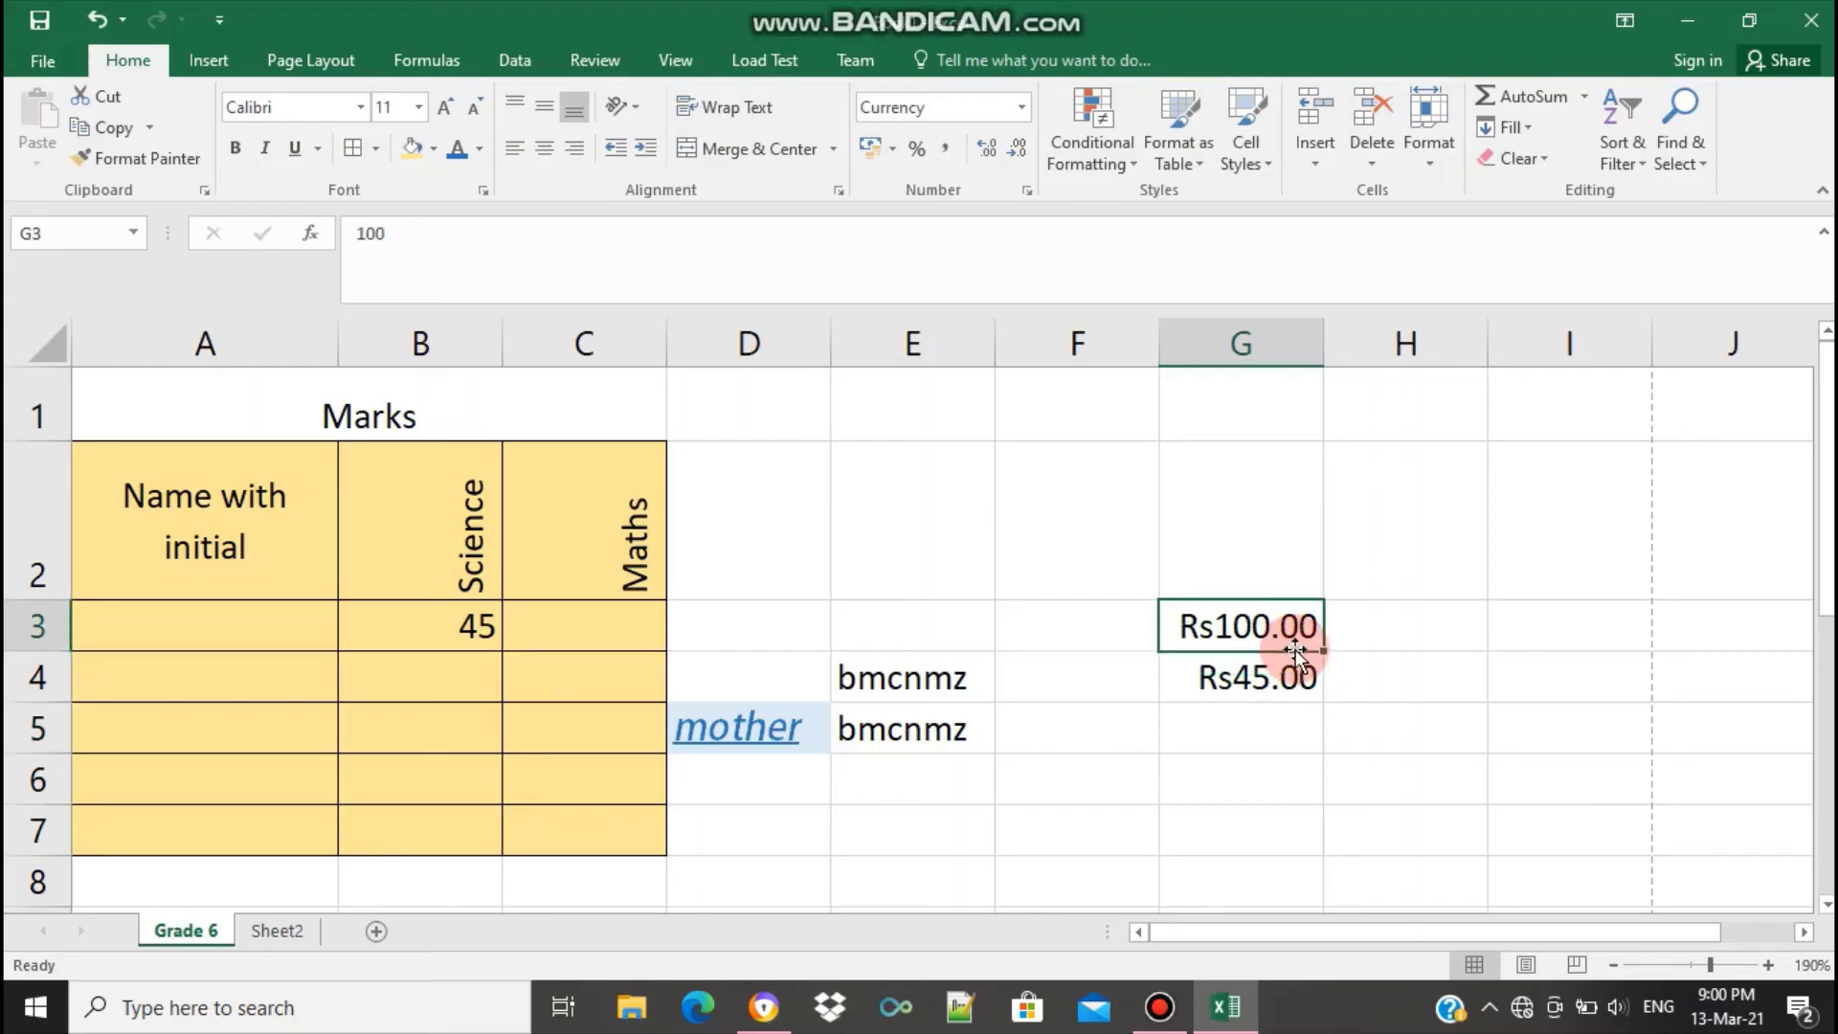
{"action": "left_click", "coordinate": [1295, 696]}
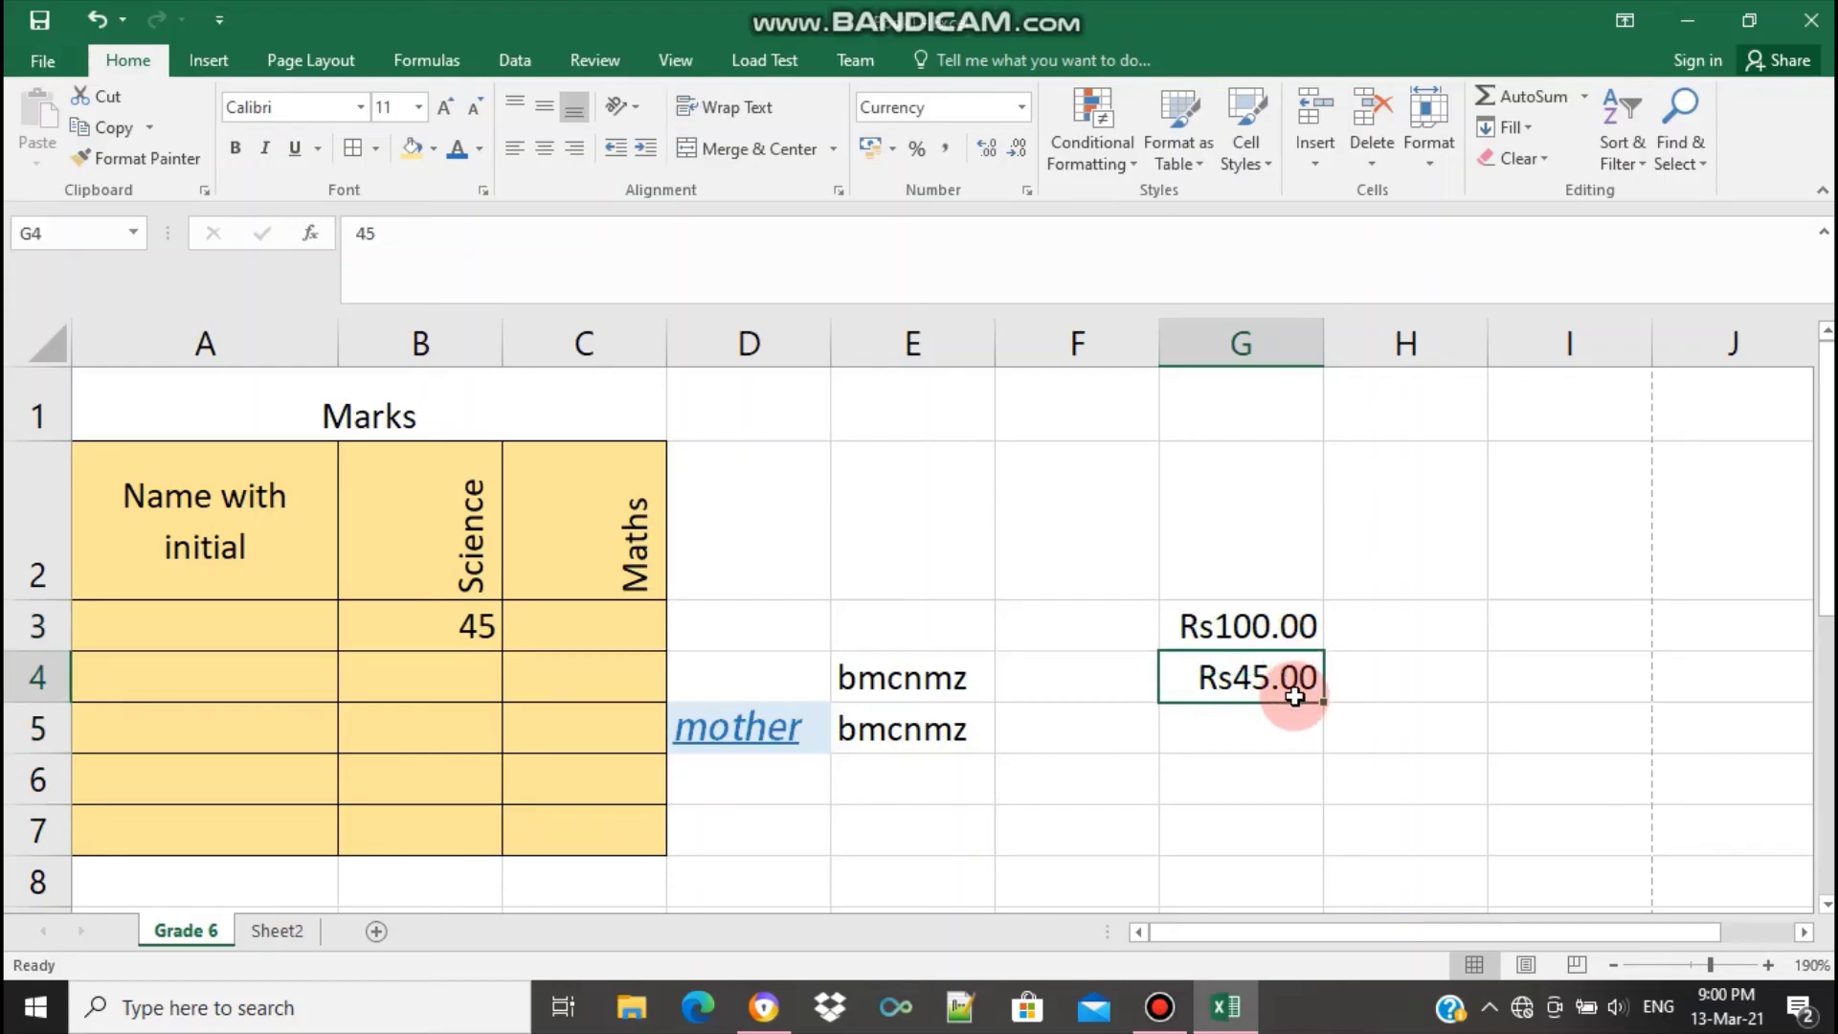
{"action": "left_click", "coordinate": [1245, 639]}
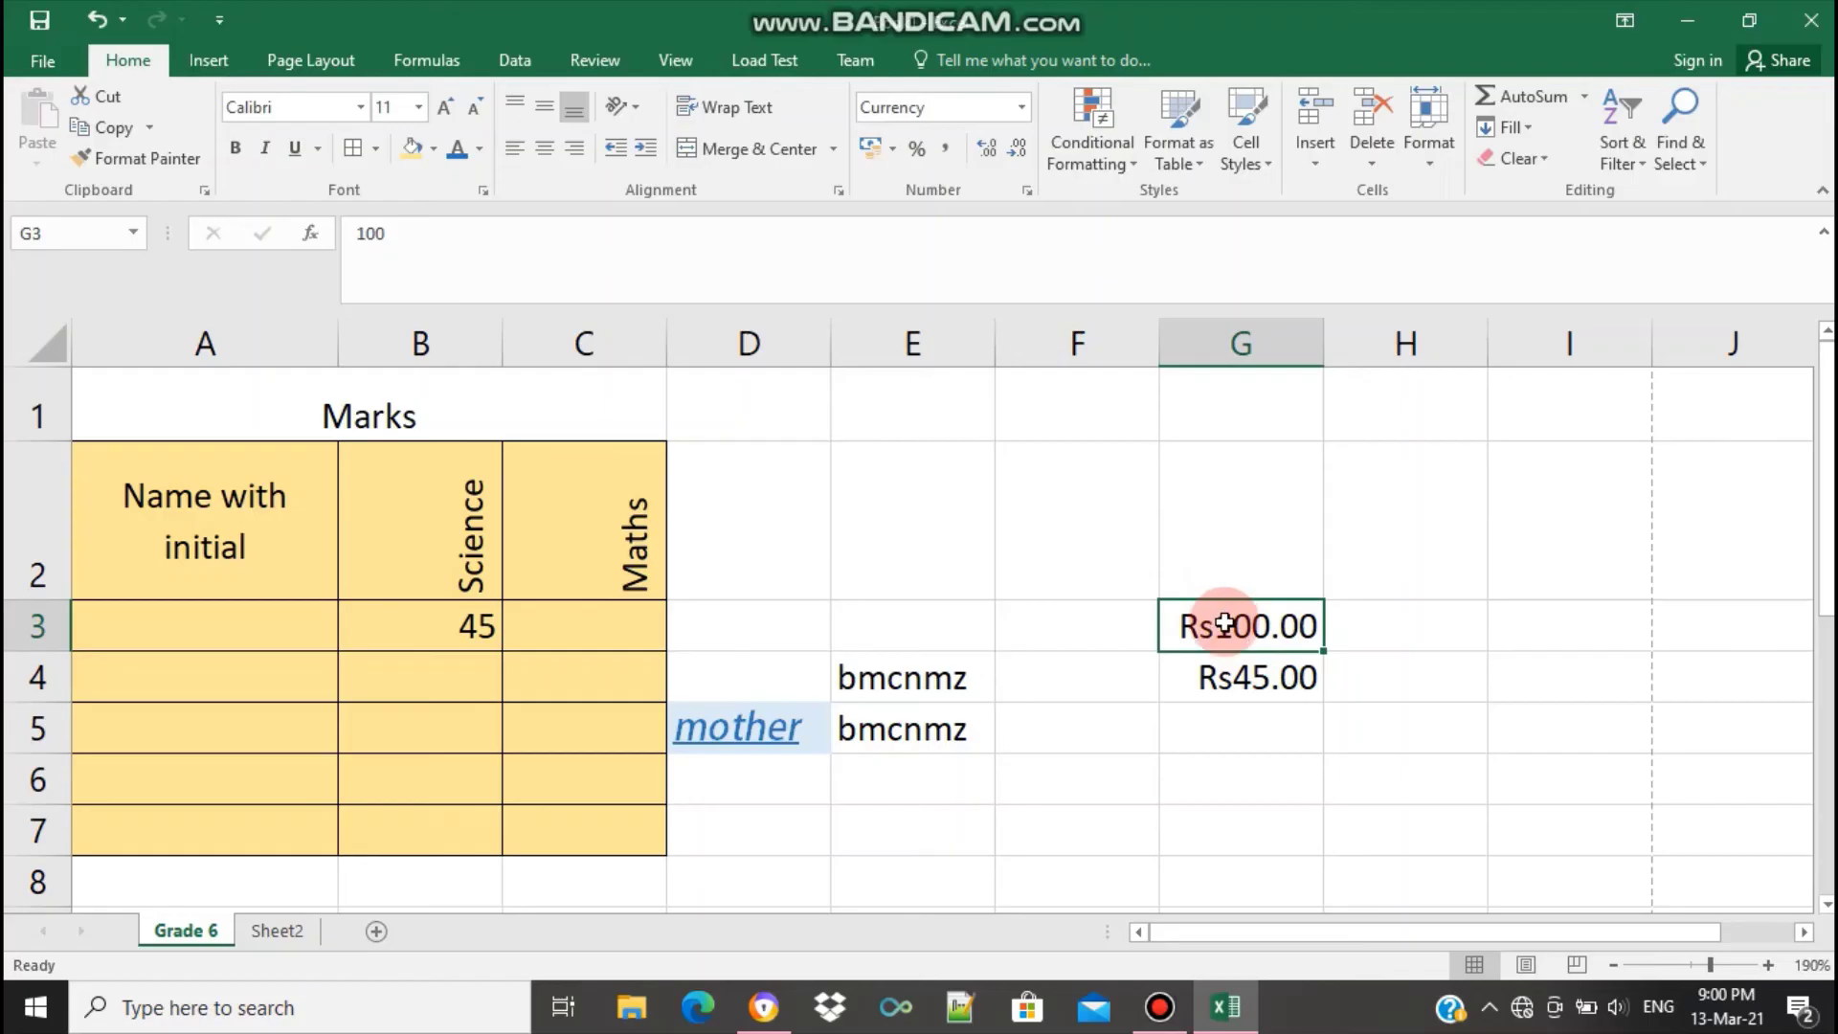
Select G2:G6 and open the Accounting Number Format currency list
{"action": "left_click_drag", "start_coordinate": [1214, 565], "coordinate": [1264, 774]}
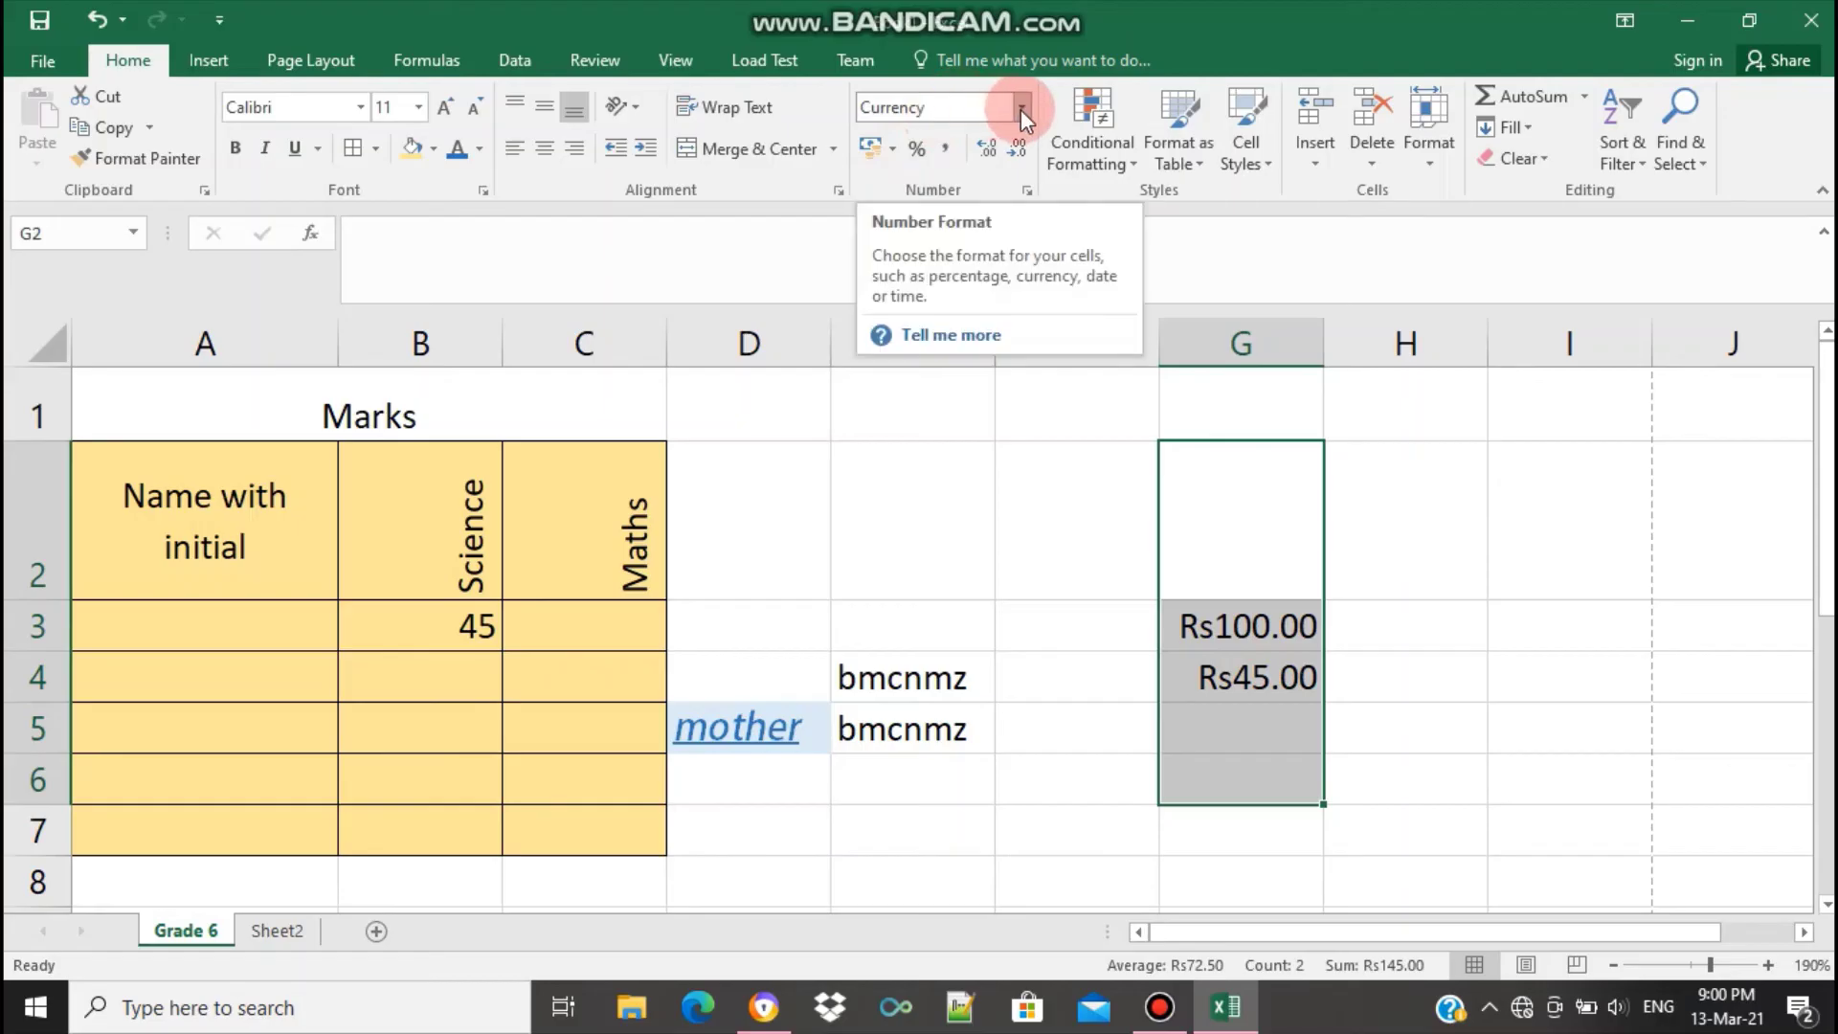
{"action": "left_click", "coordinate": [894, 152]}
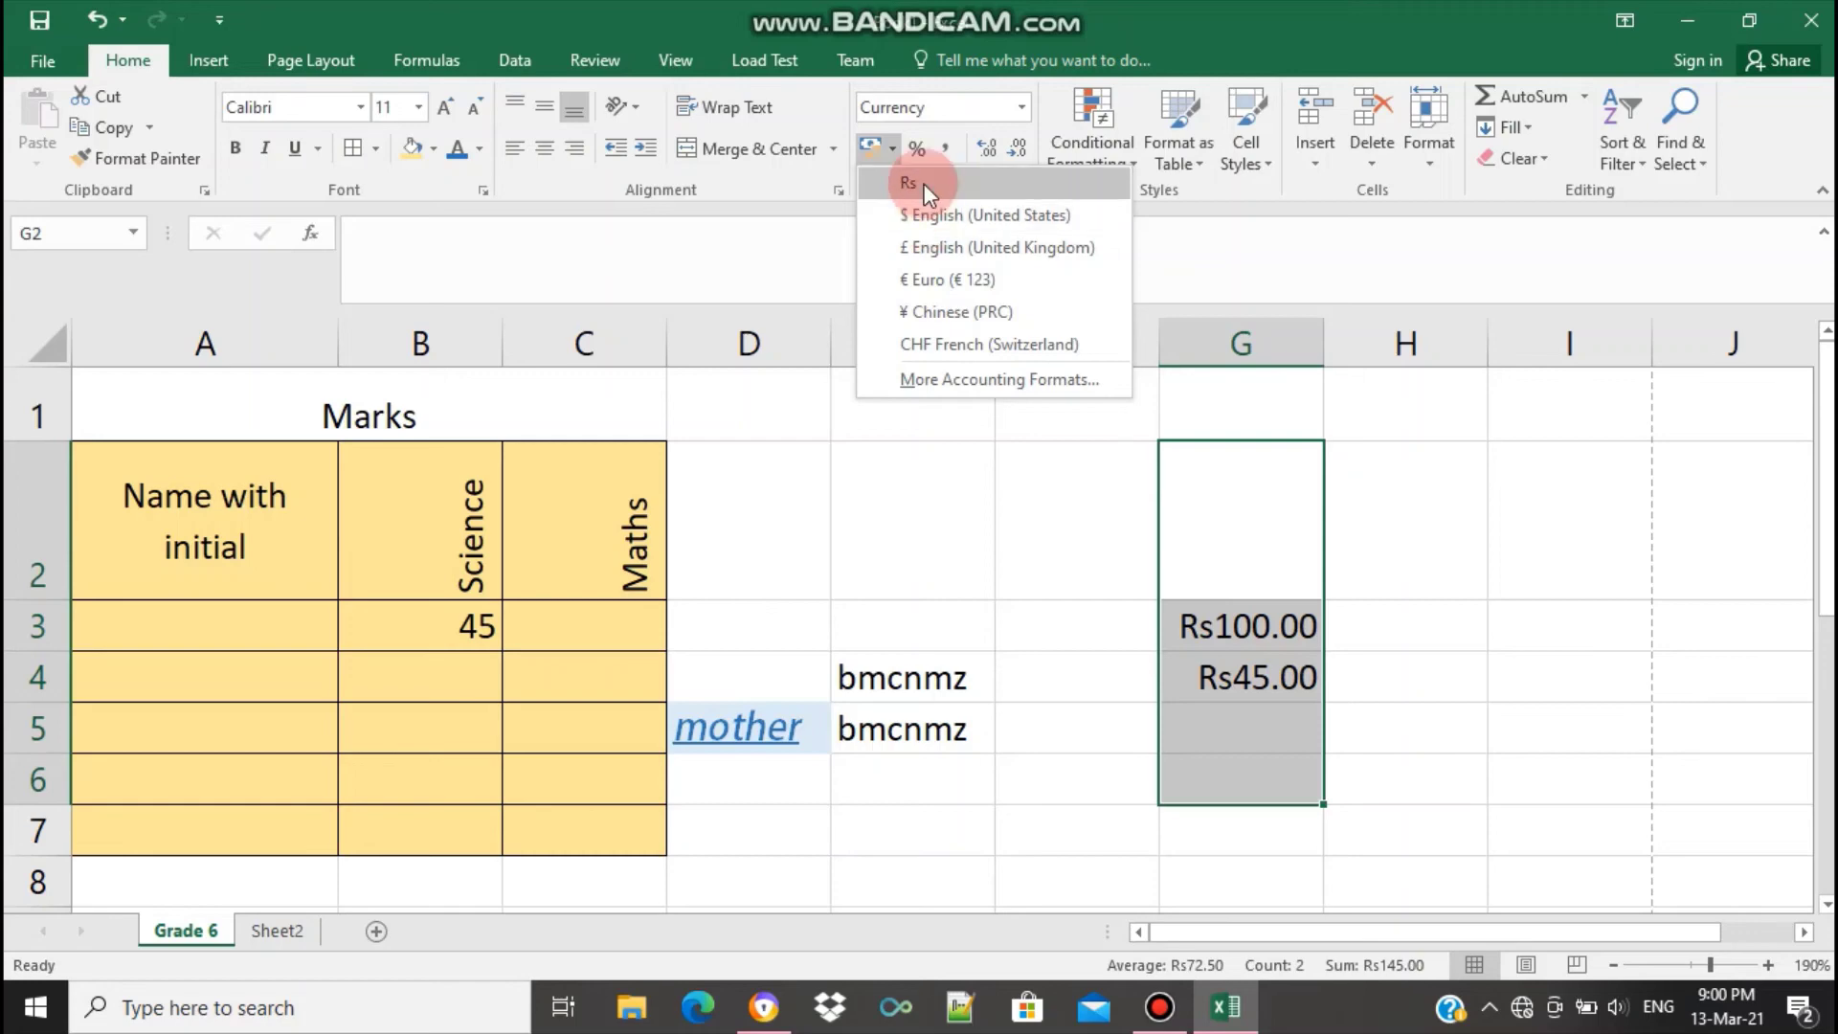
Apply Accounting format with the Rs symbol to G2:G6, then check G3's value
{"action": "left_click", "coordinate": [965, 381]}
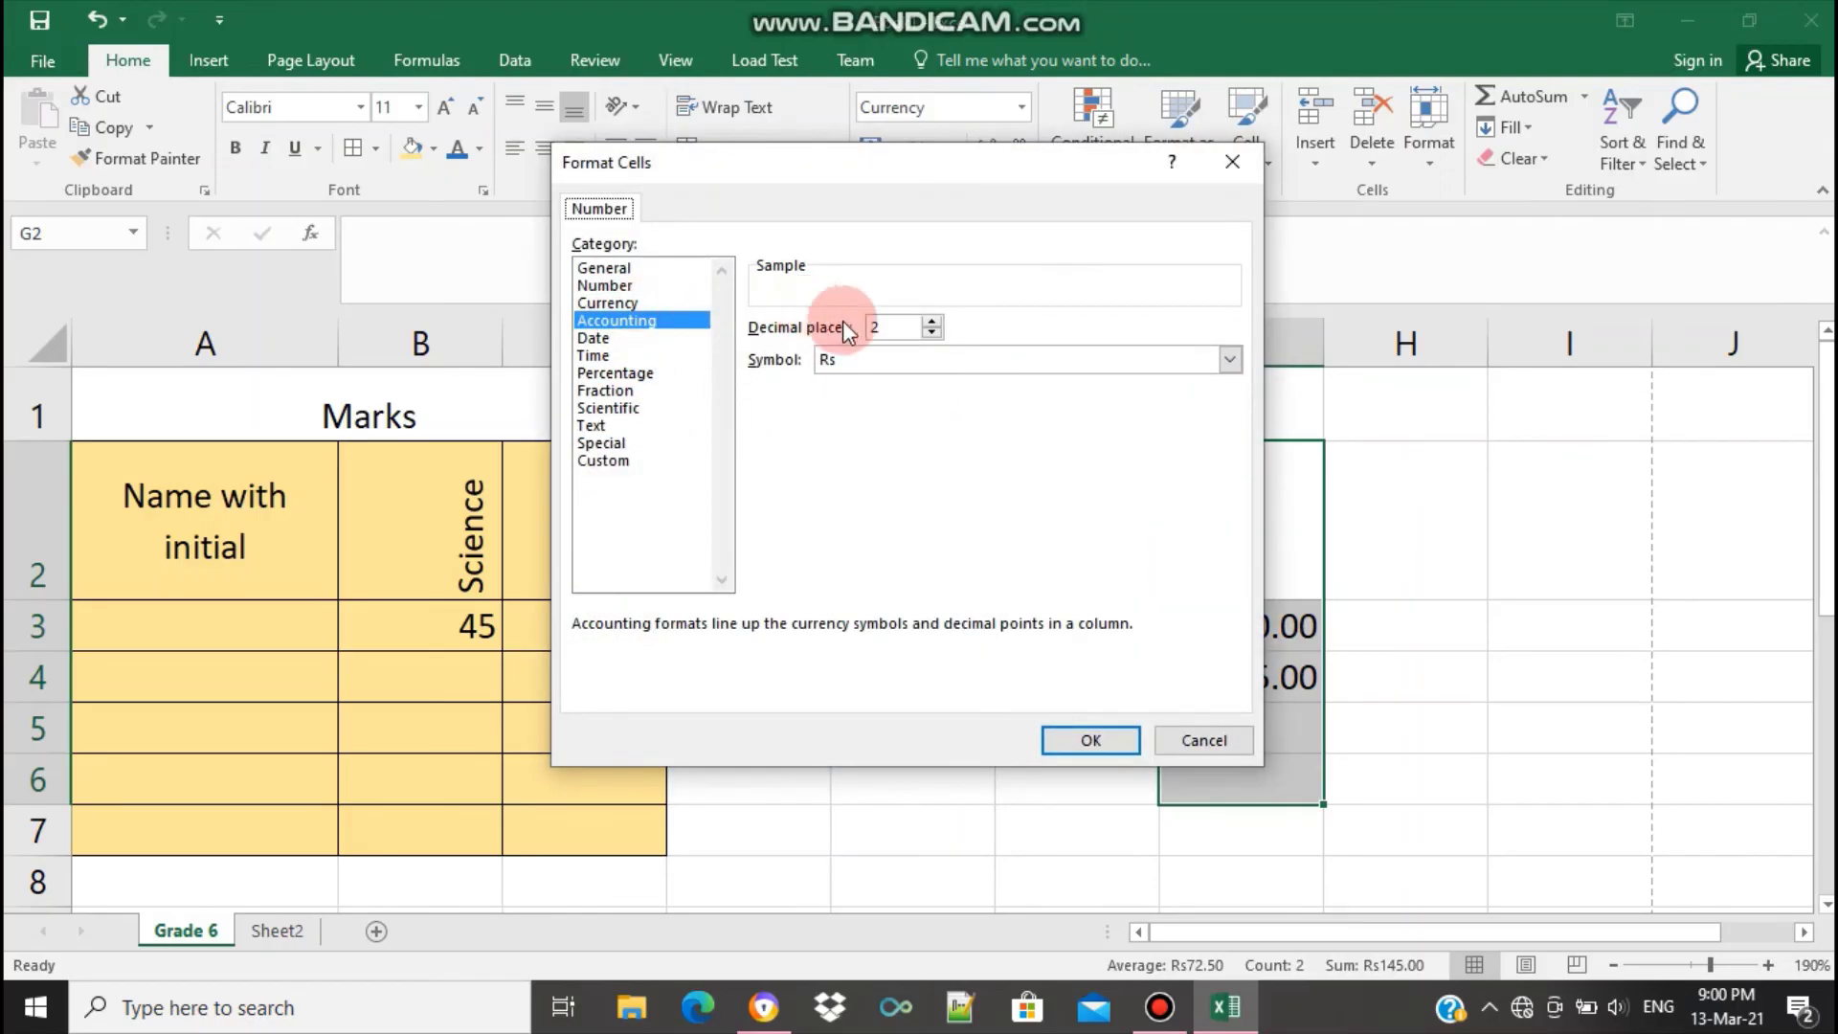
{"action": "left_click", "coordinate": [1229, 359]}
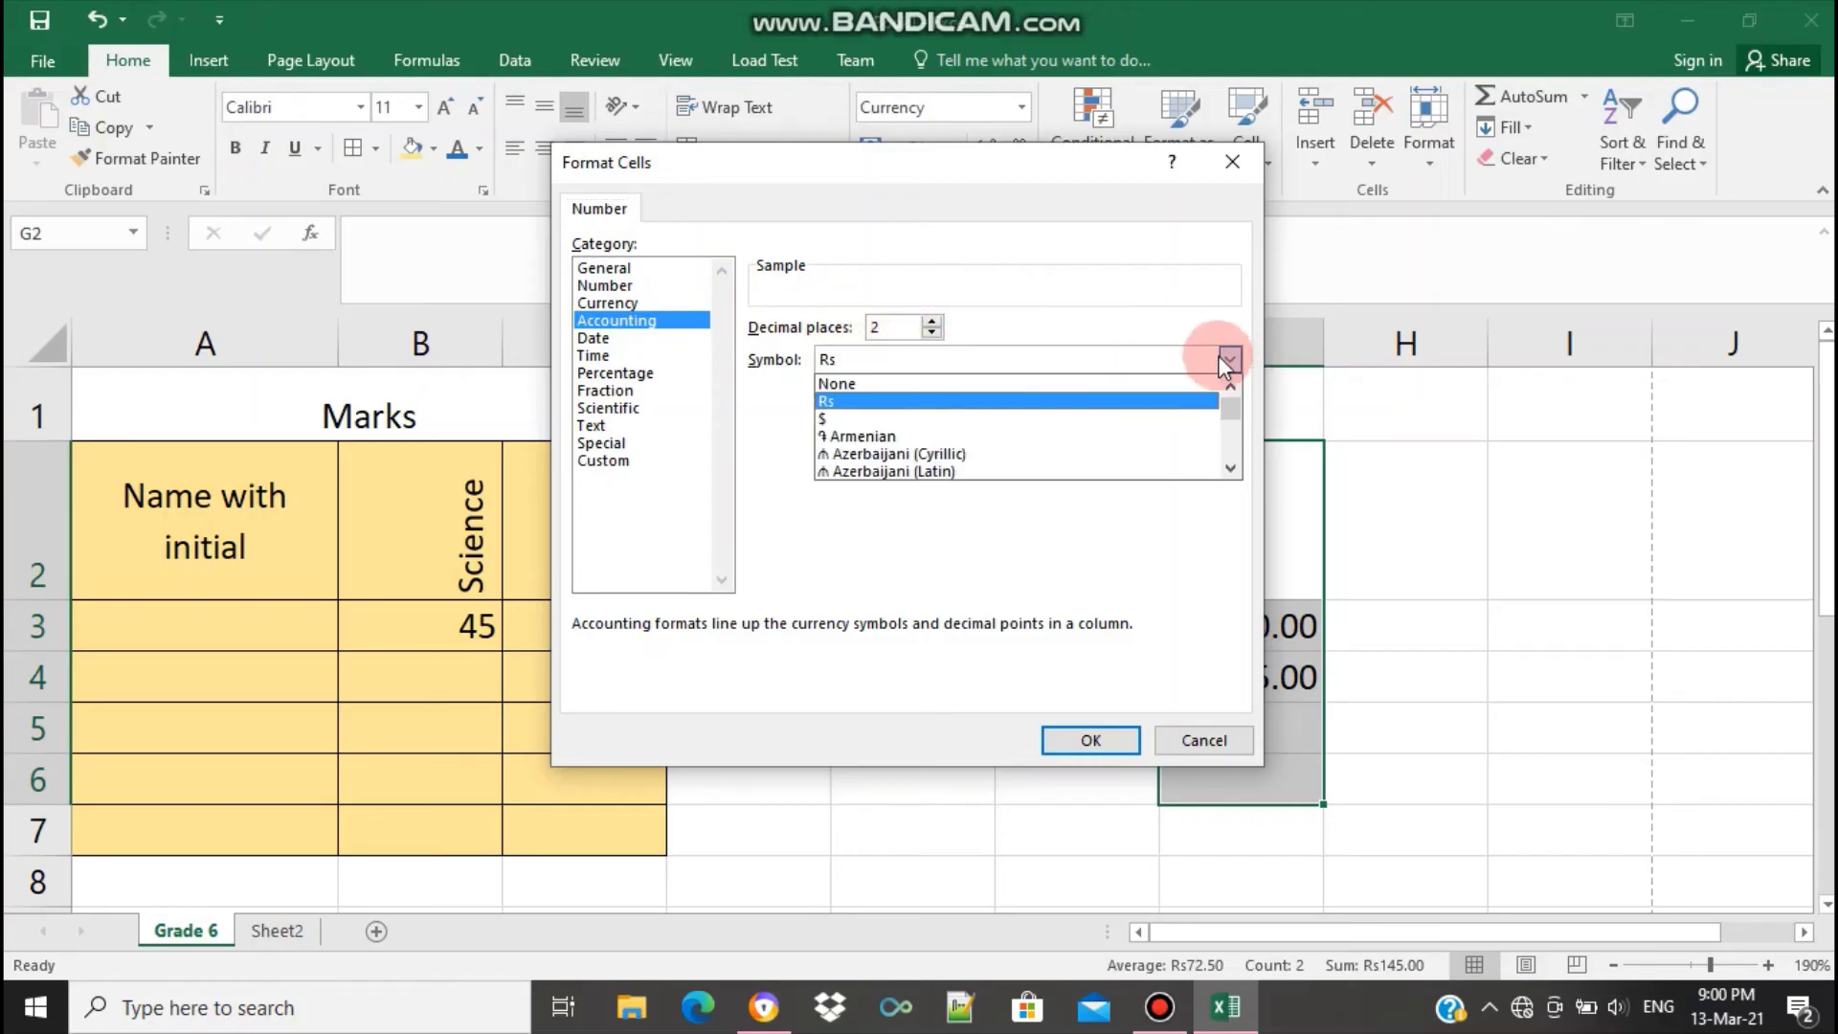
{"action": "left_click_drag", "start_coordinate": [1232, 400], "coordinate": [1237, 428]}
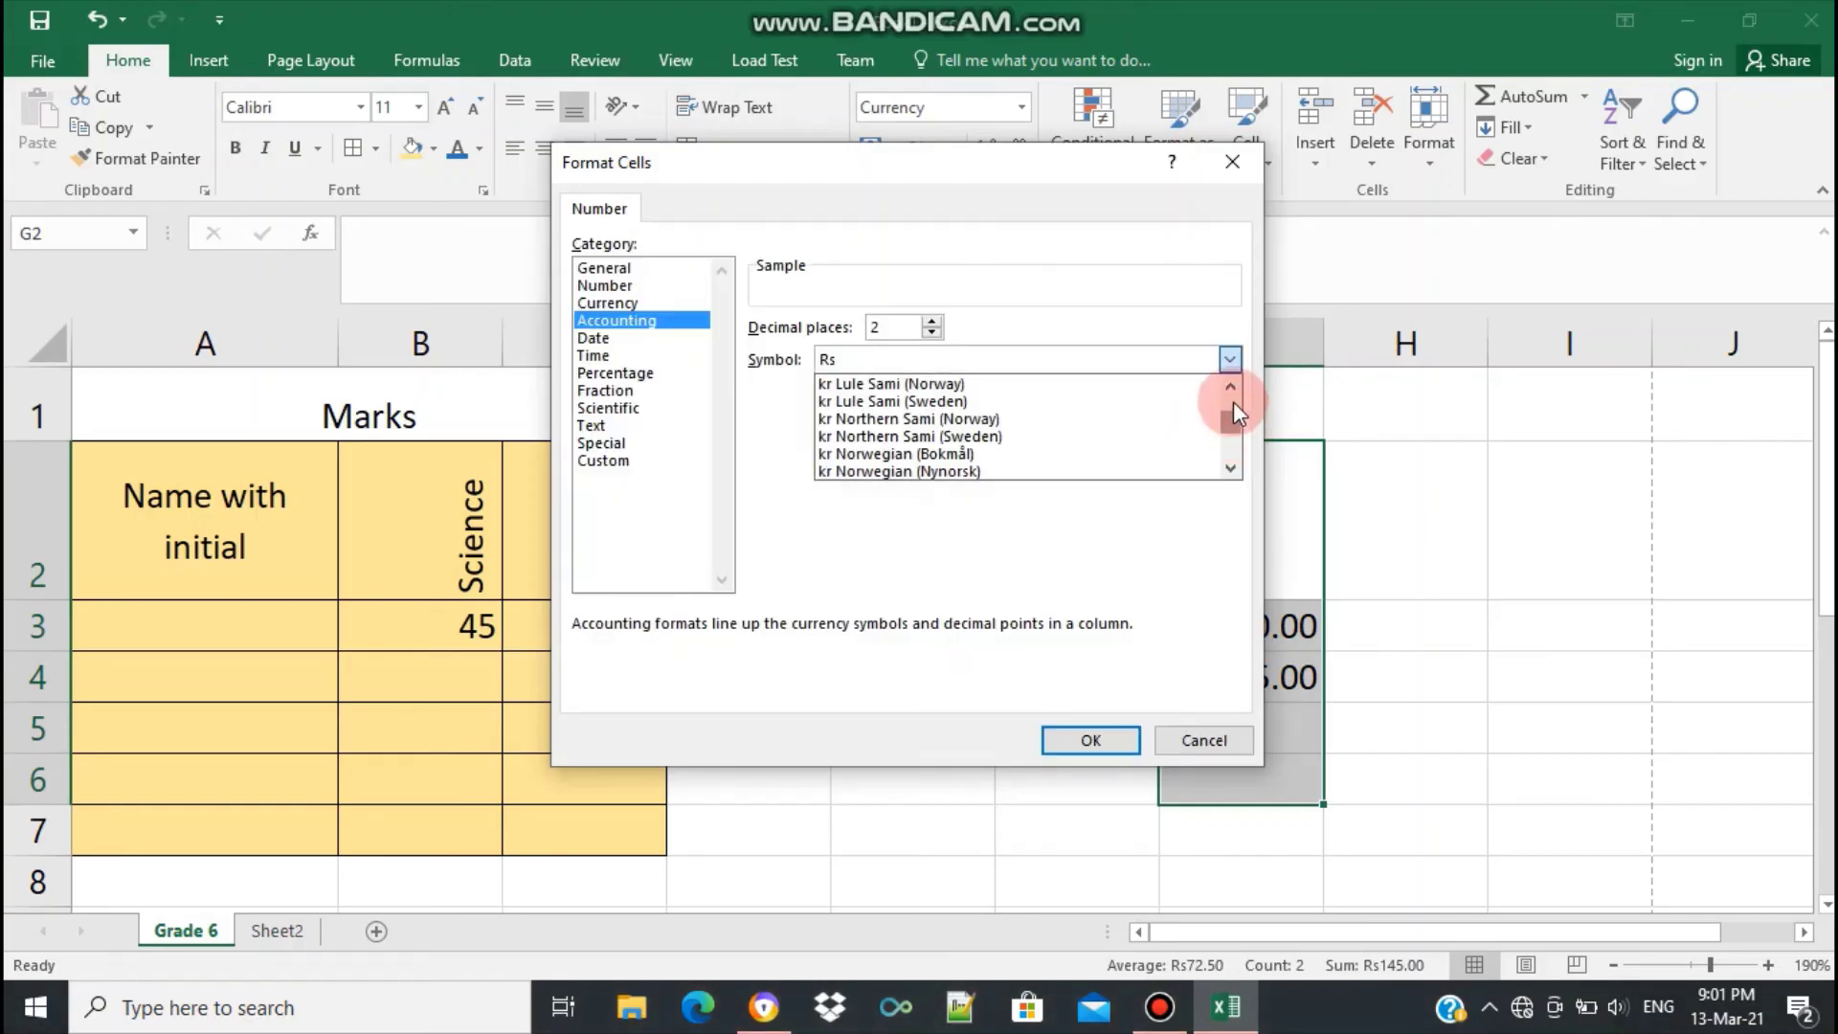
{"action": "left_click", "coordinate": [1229, 387]}
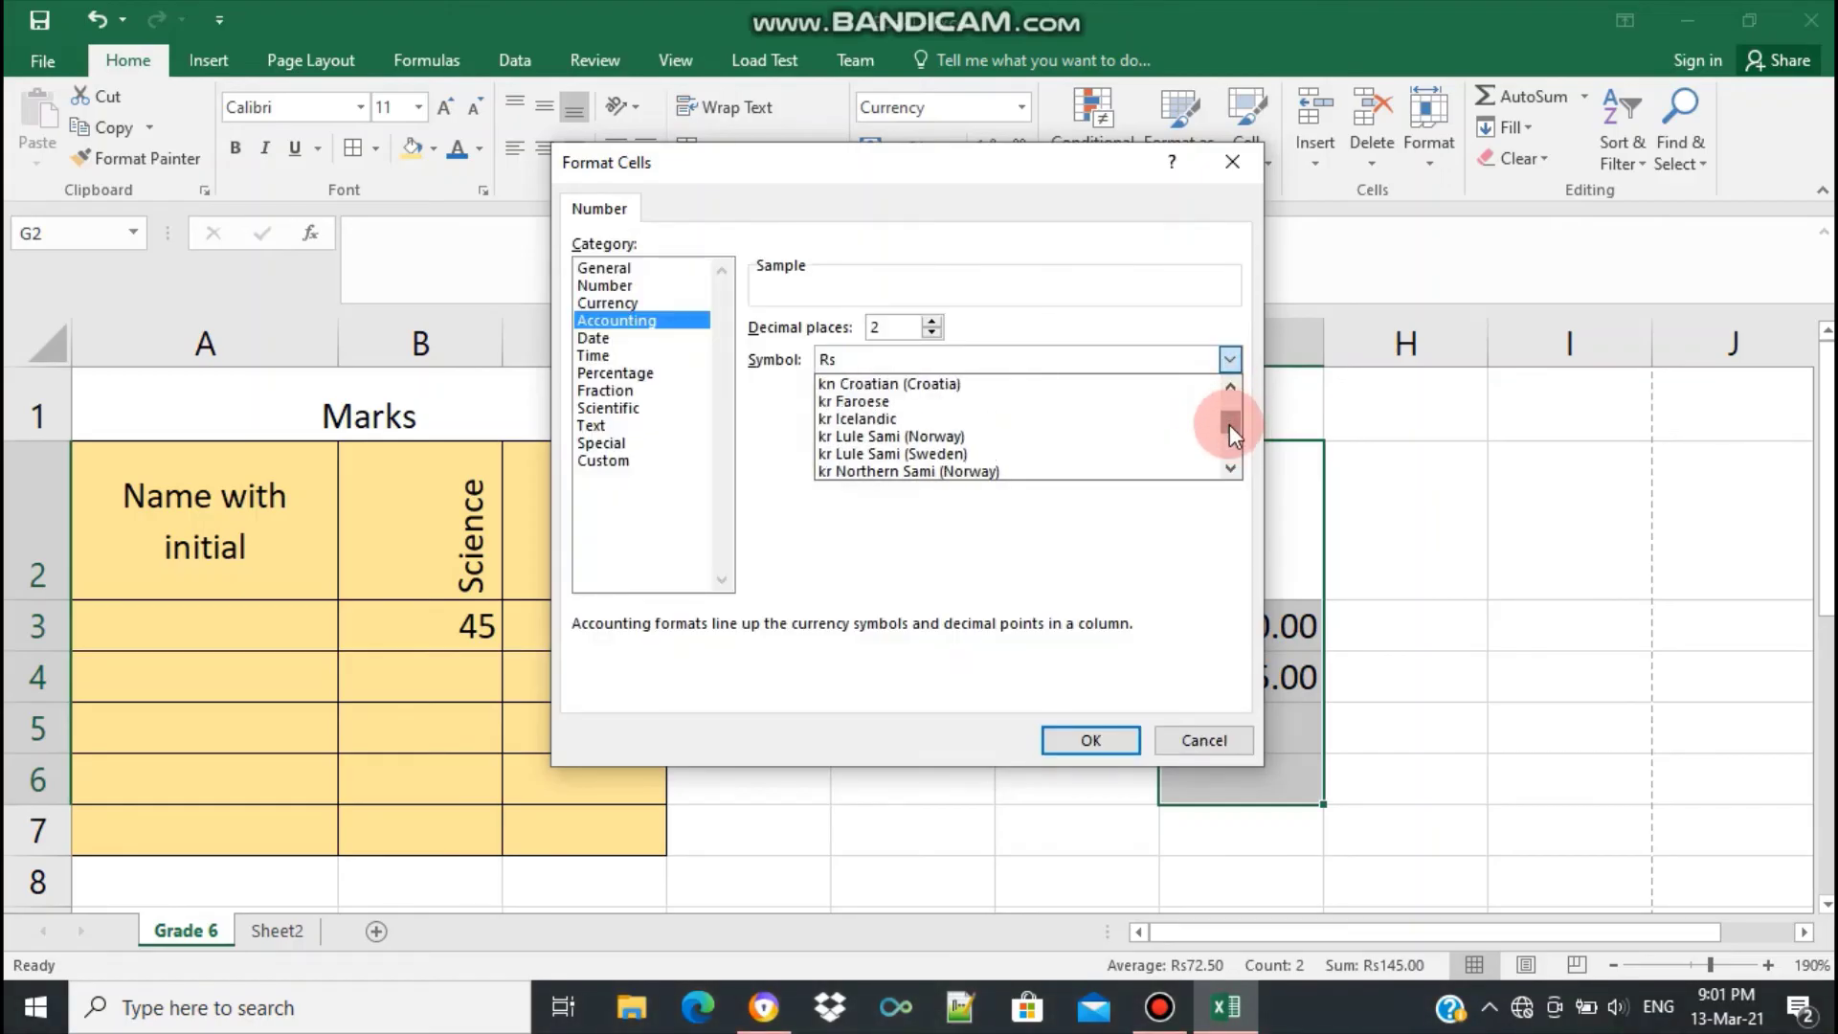
{"action": "left_click_drag", "start_coordinate": [1229, 423], "coordinate": [1229, 405]}
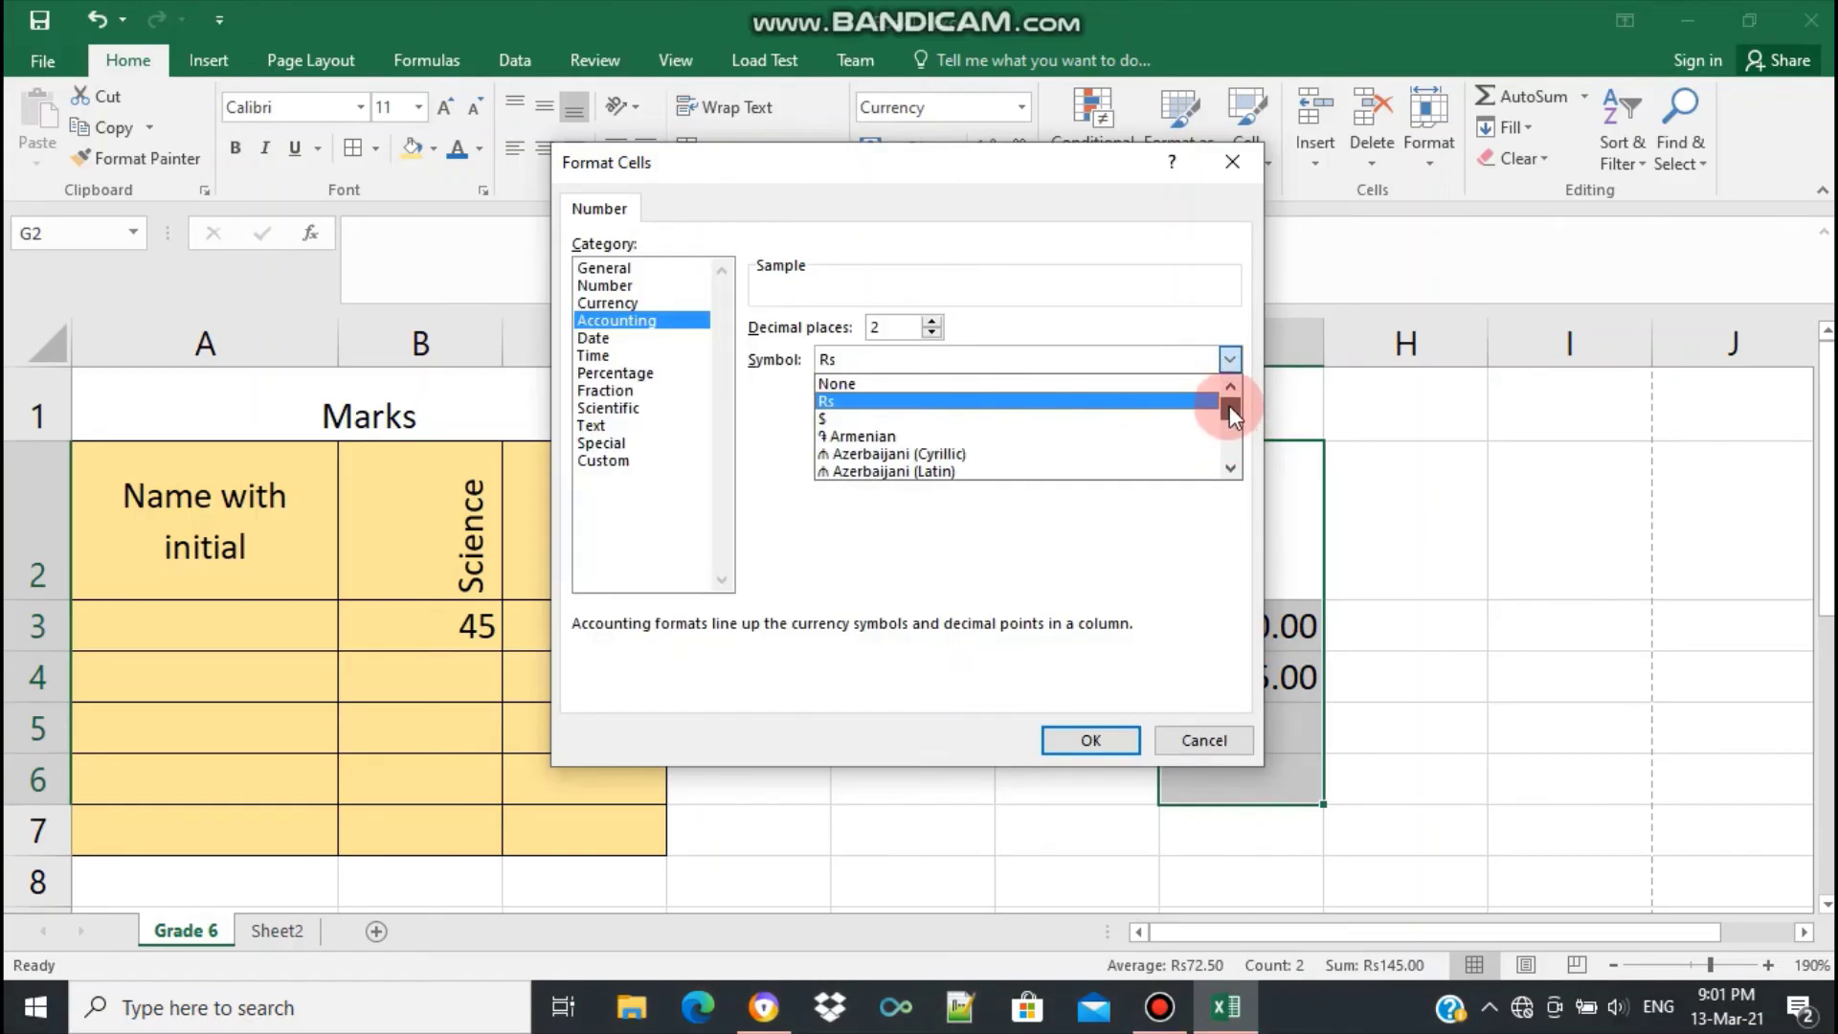
{"action": "left_click", "coordinate": [967, 359]}
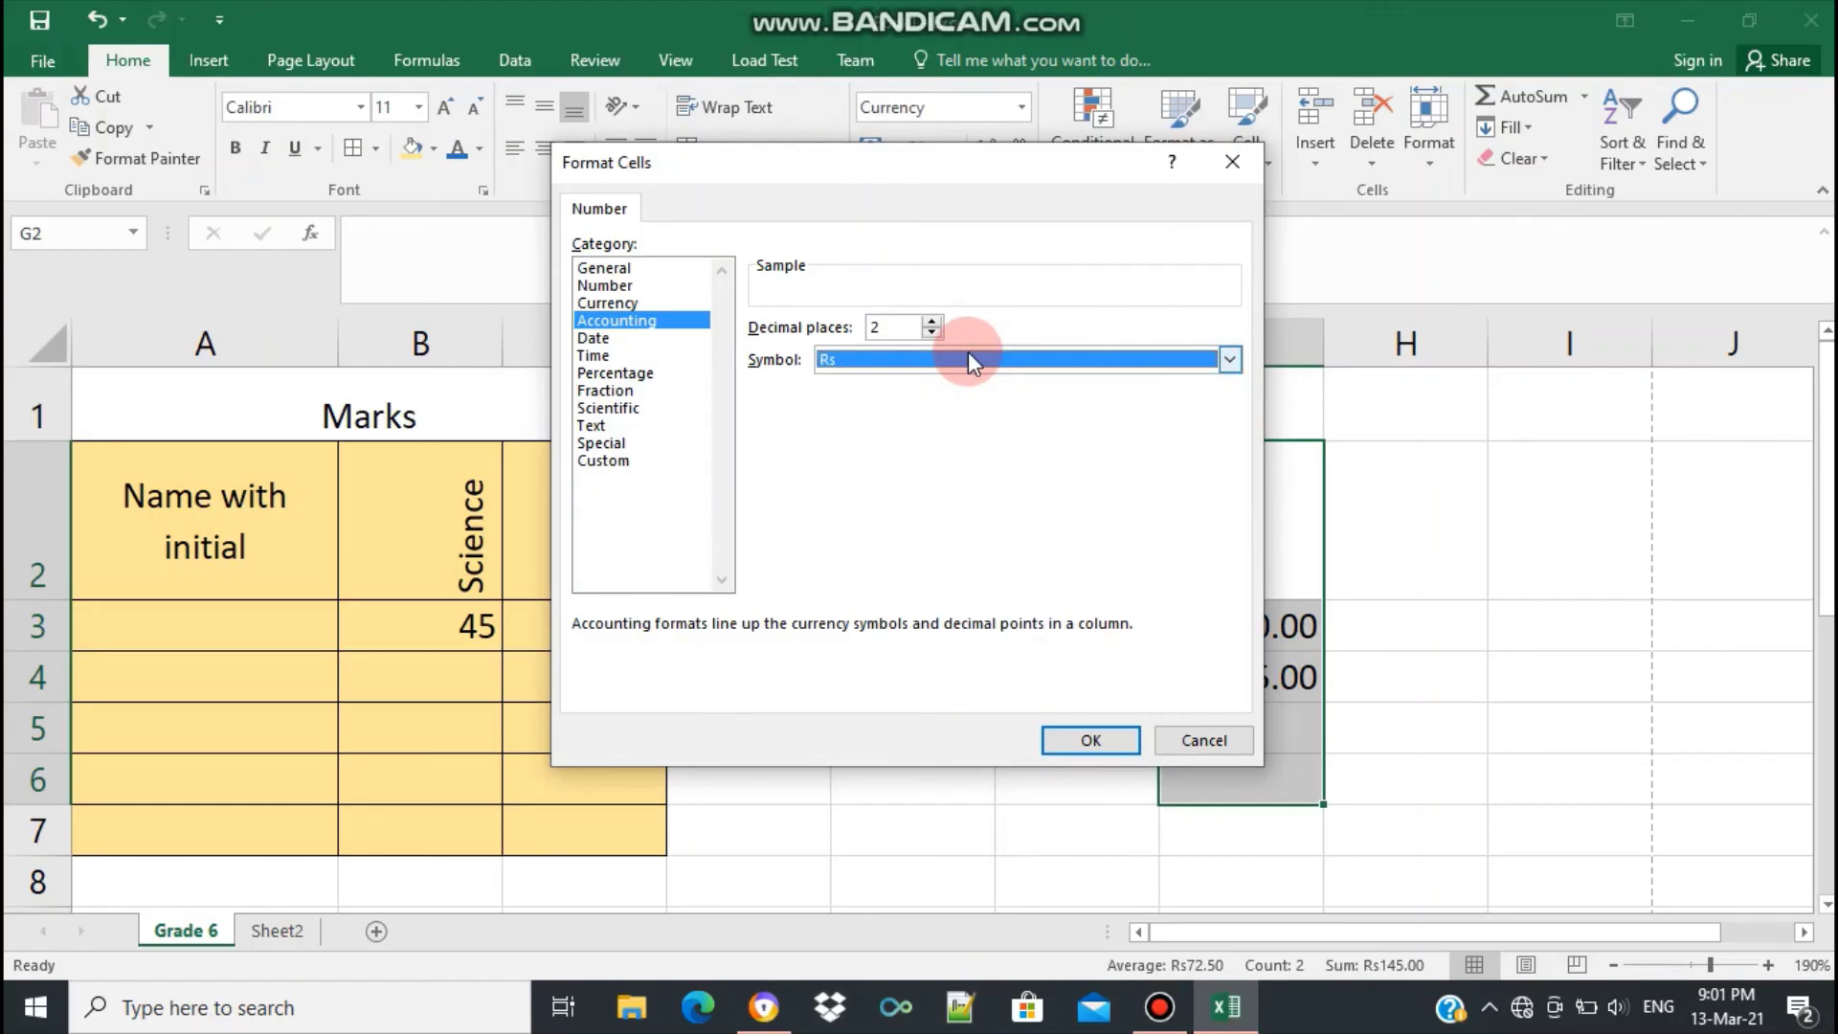
{"action": "left_click", "coordinate": [1099, 742]}
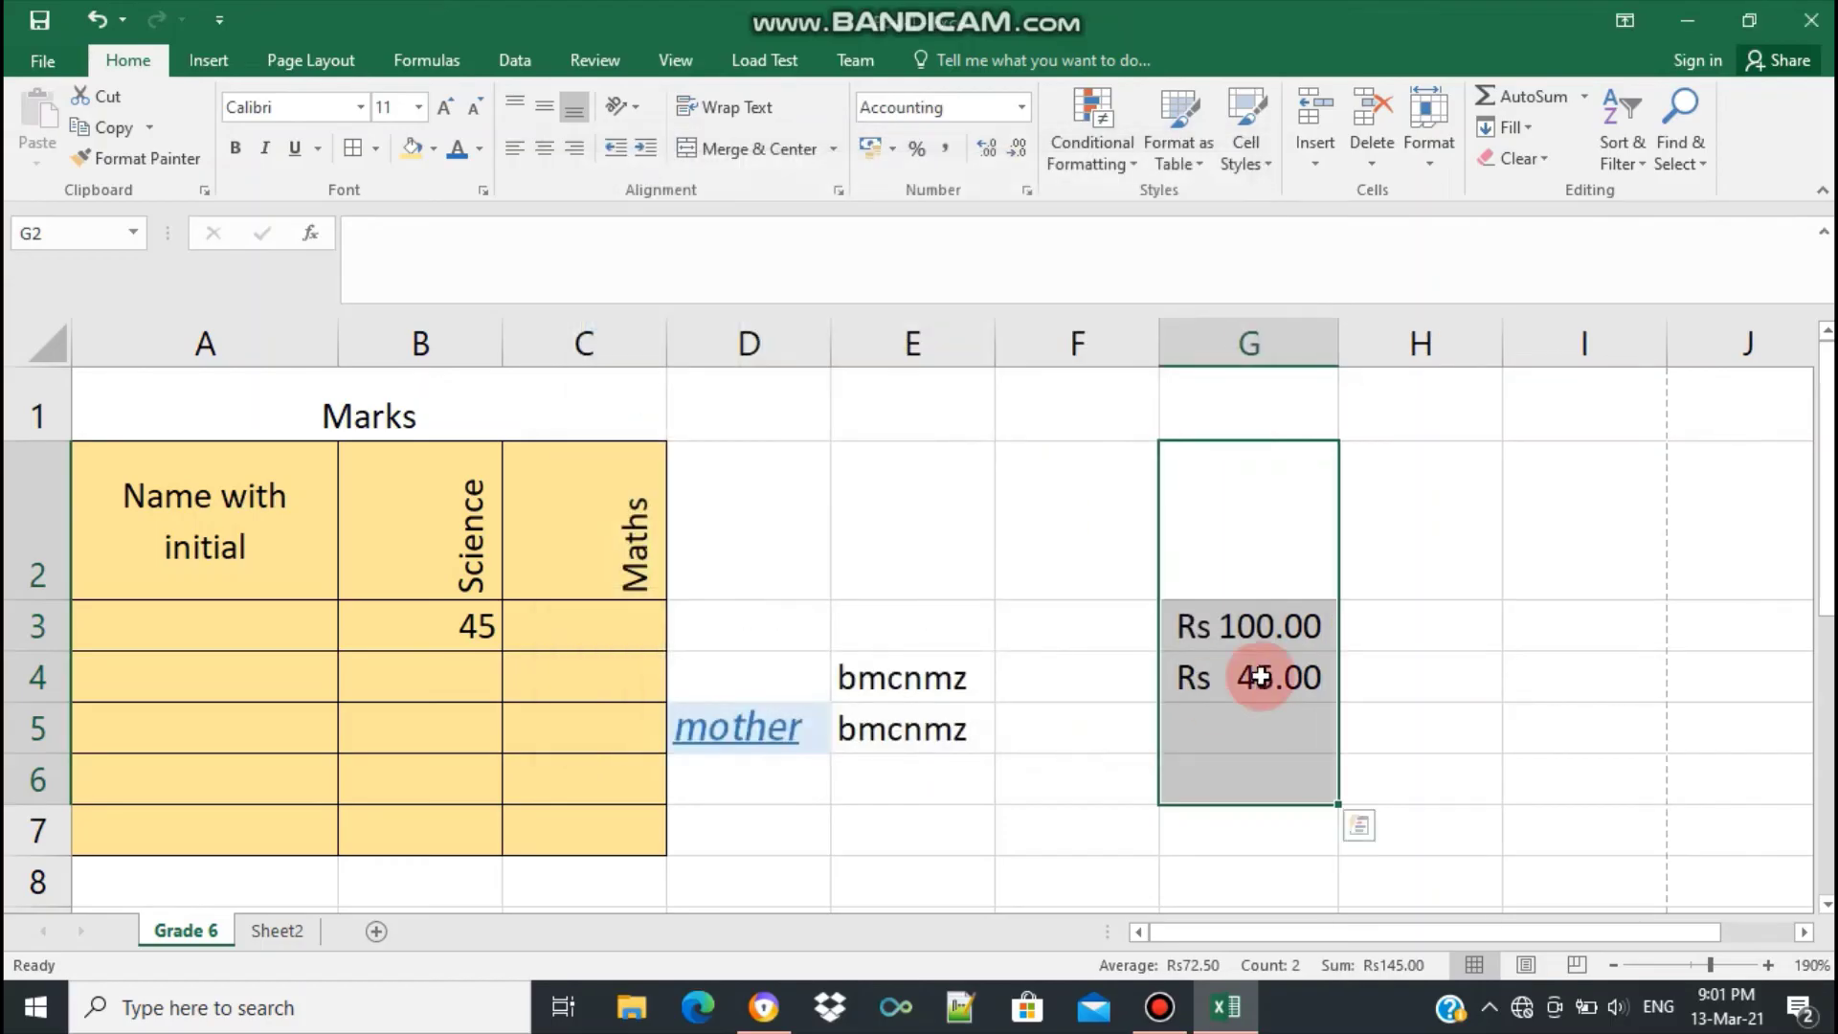
{"action": "left_click", "coordinate": [1390, 640]}
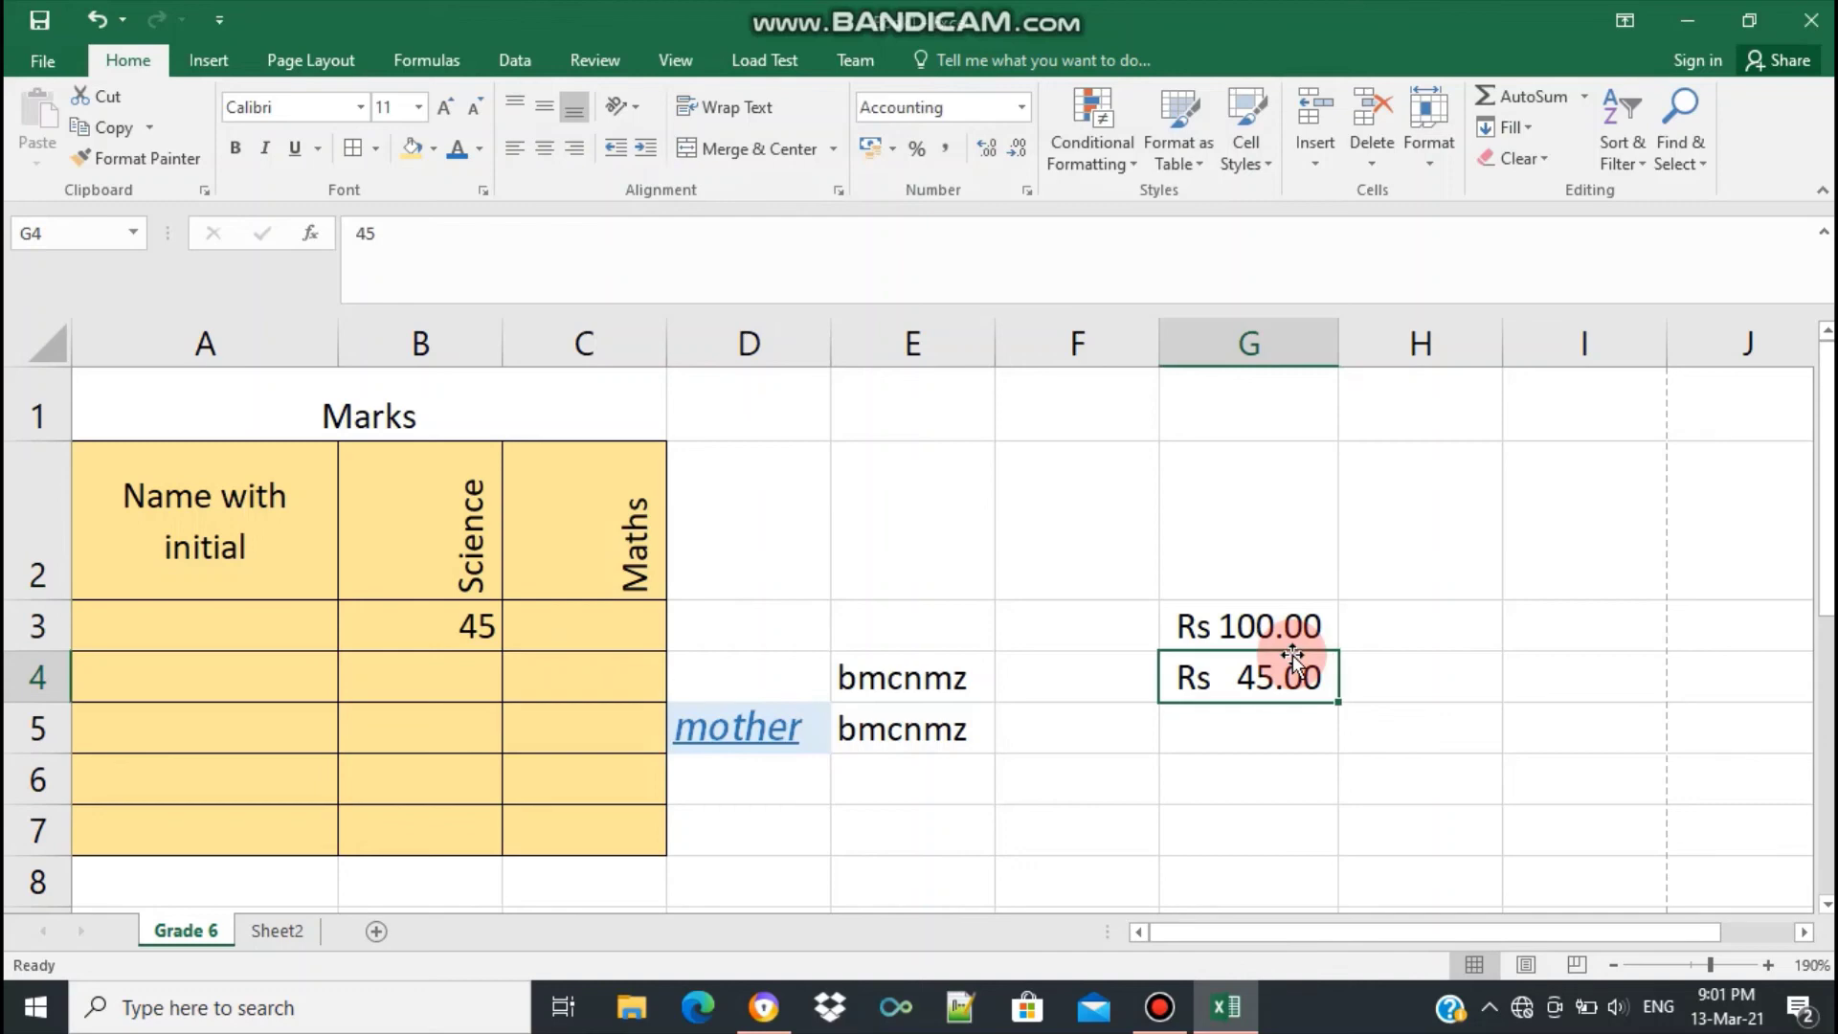
{"action": "left_click", "coordinate": [1290, 610]}
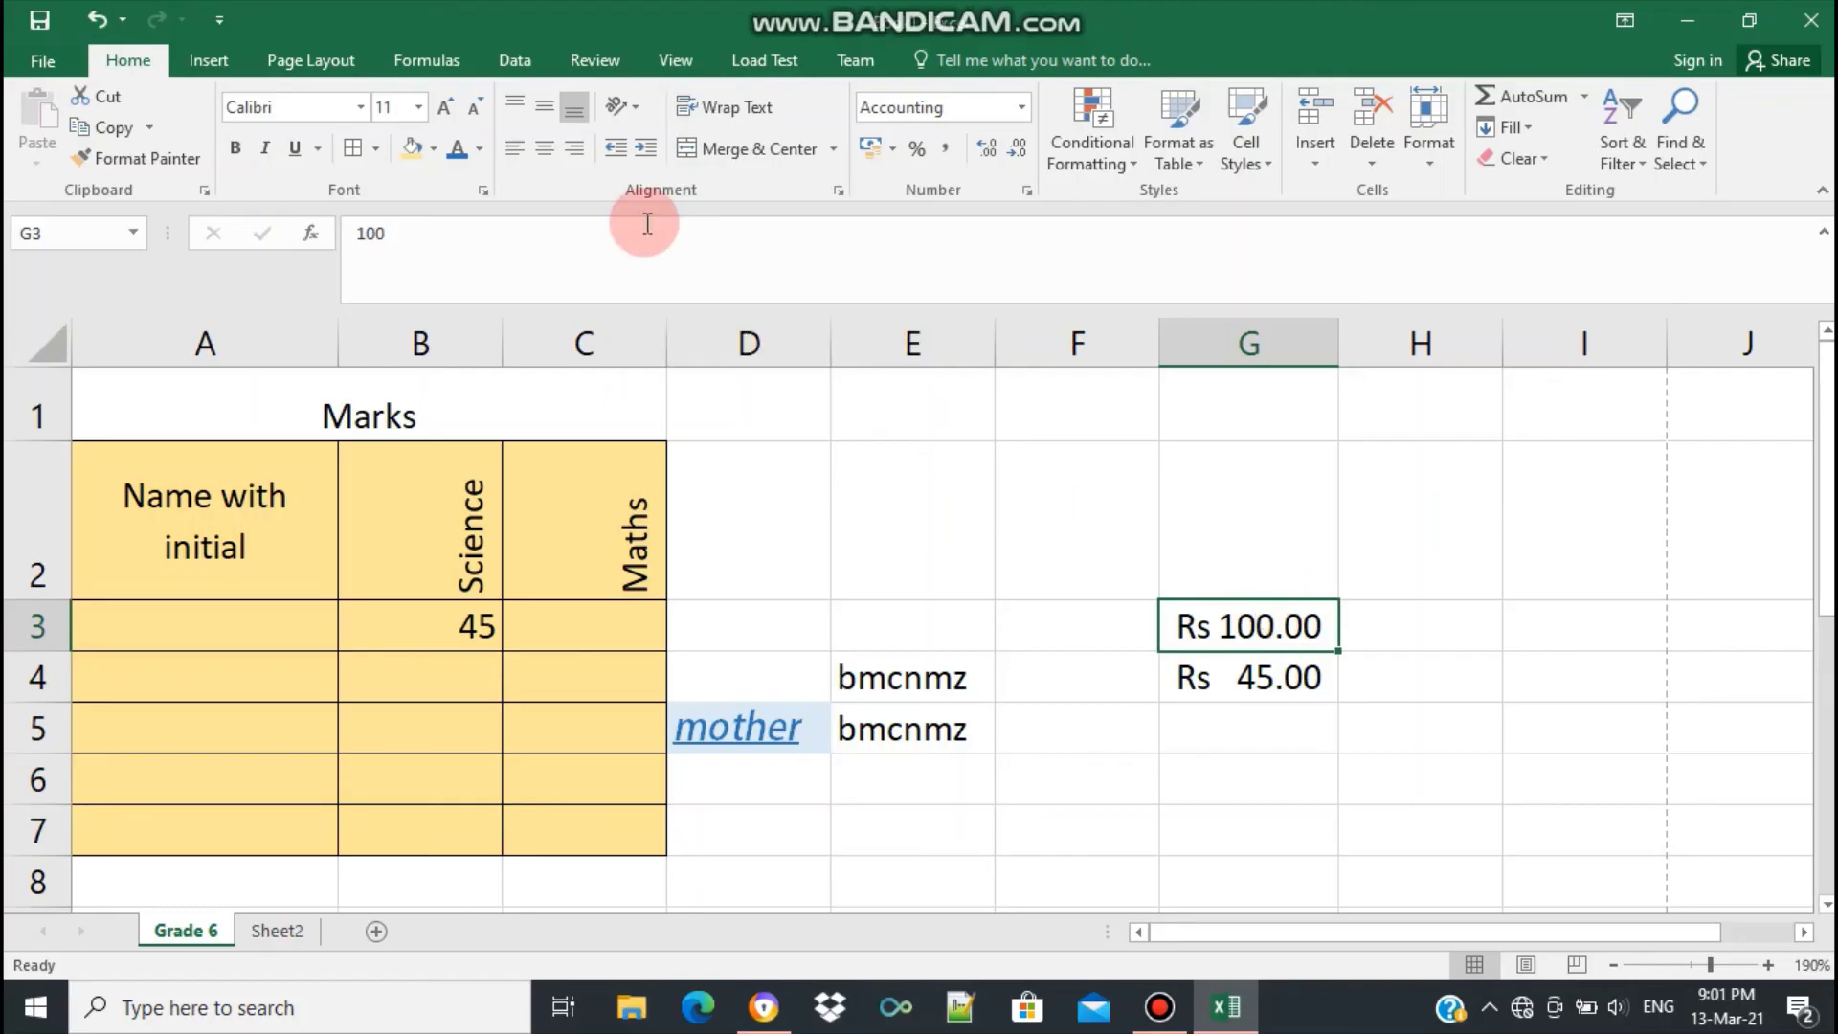
Browse the Formulas, Page Layout and Insert tabs, ending on Page Layout with B4 selected
{"action": "left_click", "coordinate": [382, 151]}
{"action": "left_click", "coordinate": [432, 65]}
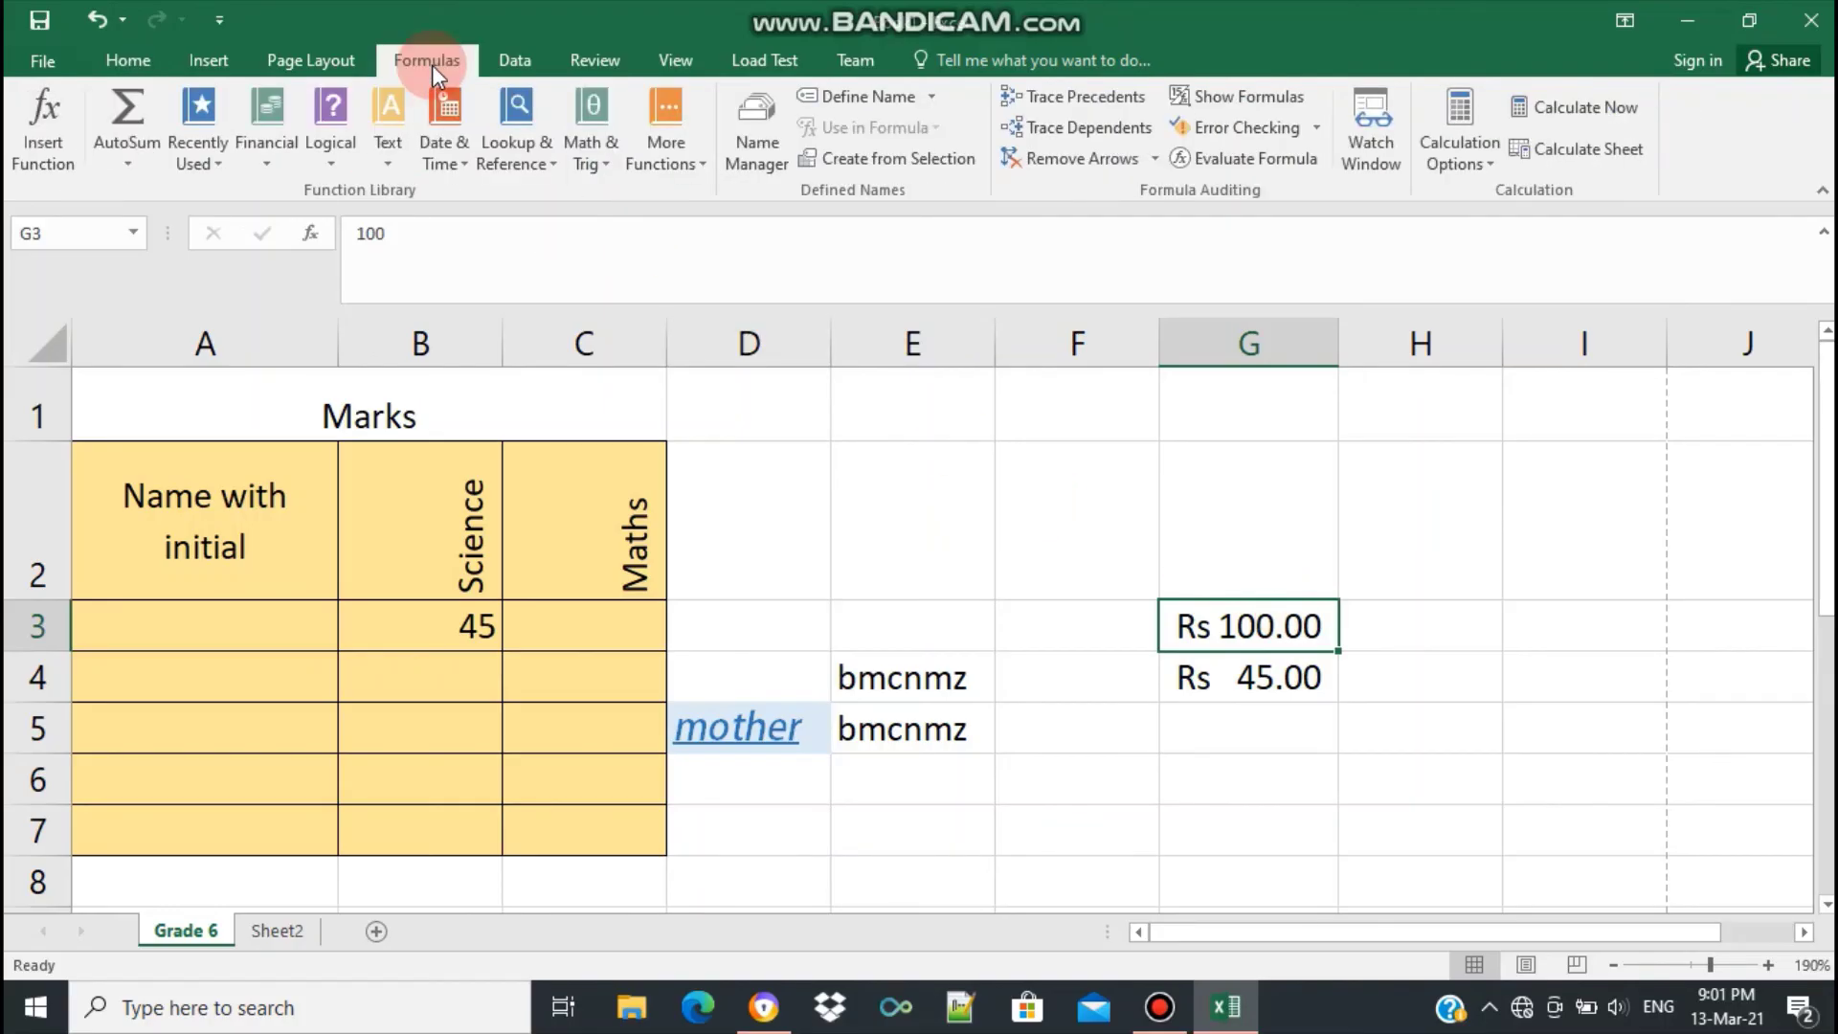
{"action": "left_click", "coordinate": [308, 58]}
{"action": "left_click", "coordinate": [226, 54]}
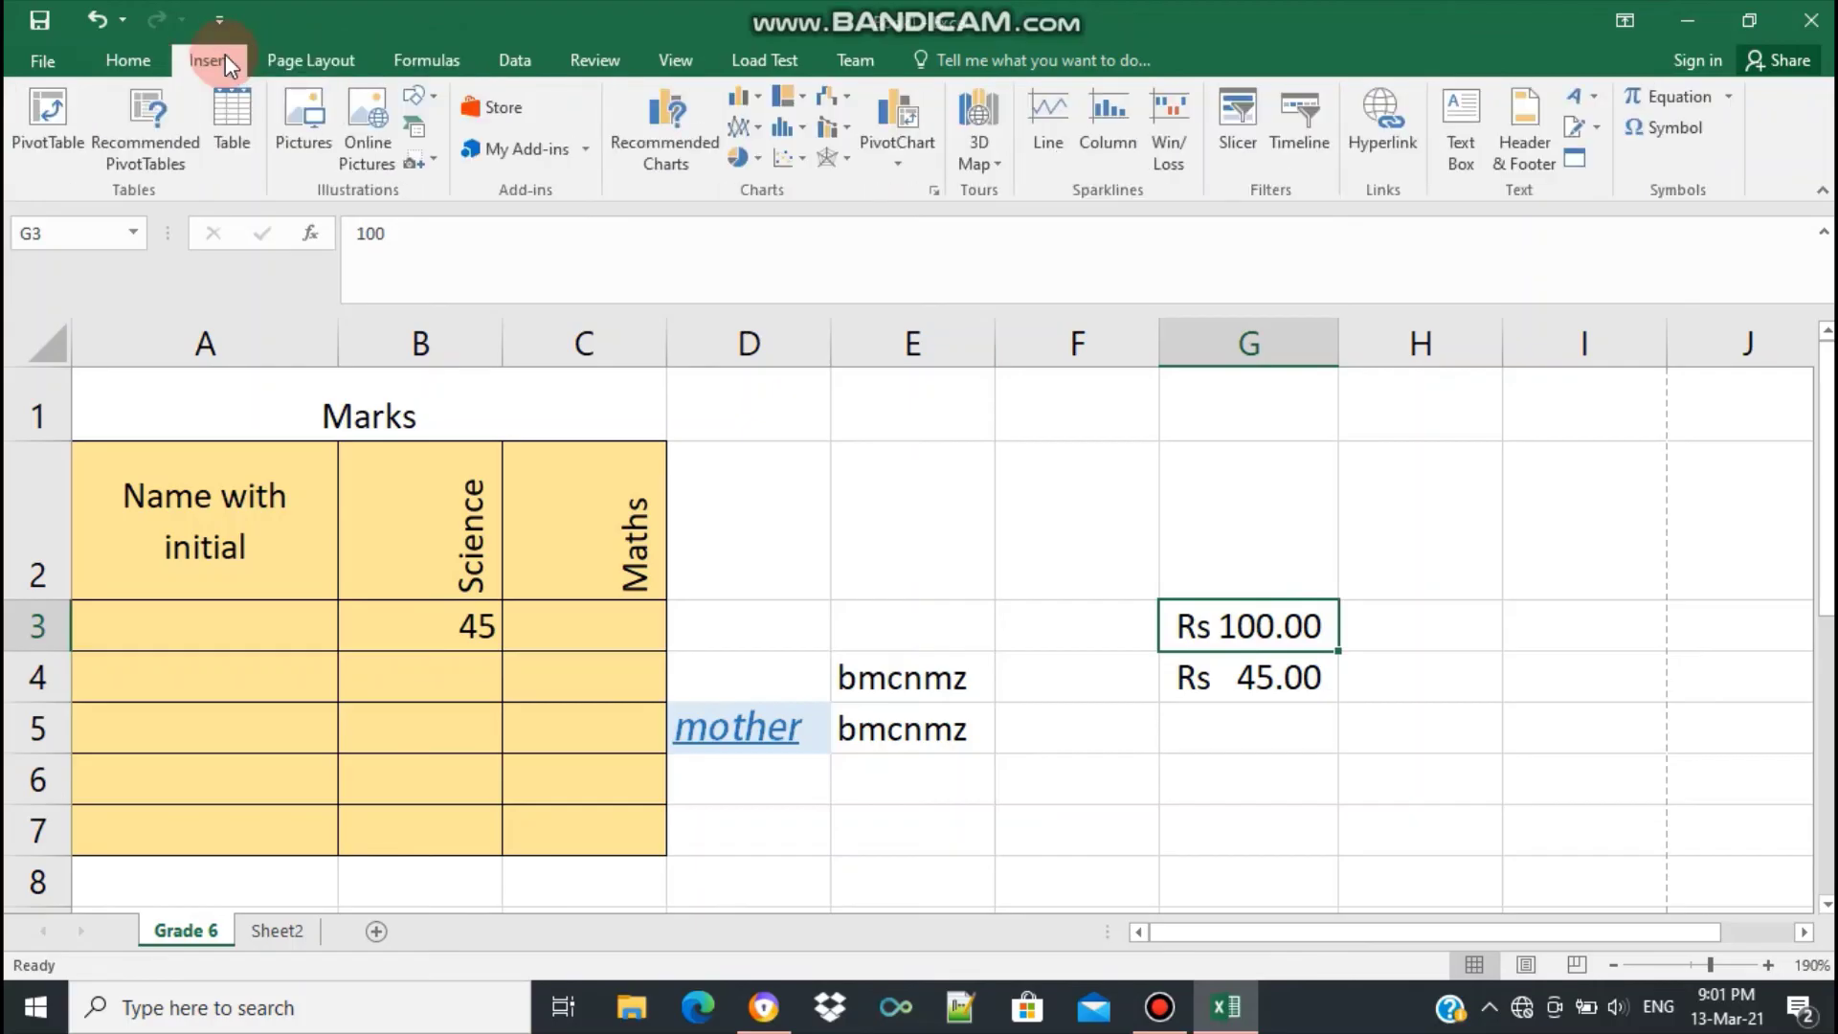
{"action": "left_click", "coordinate": [291, 48]}
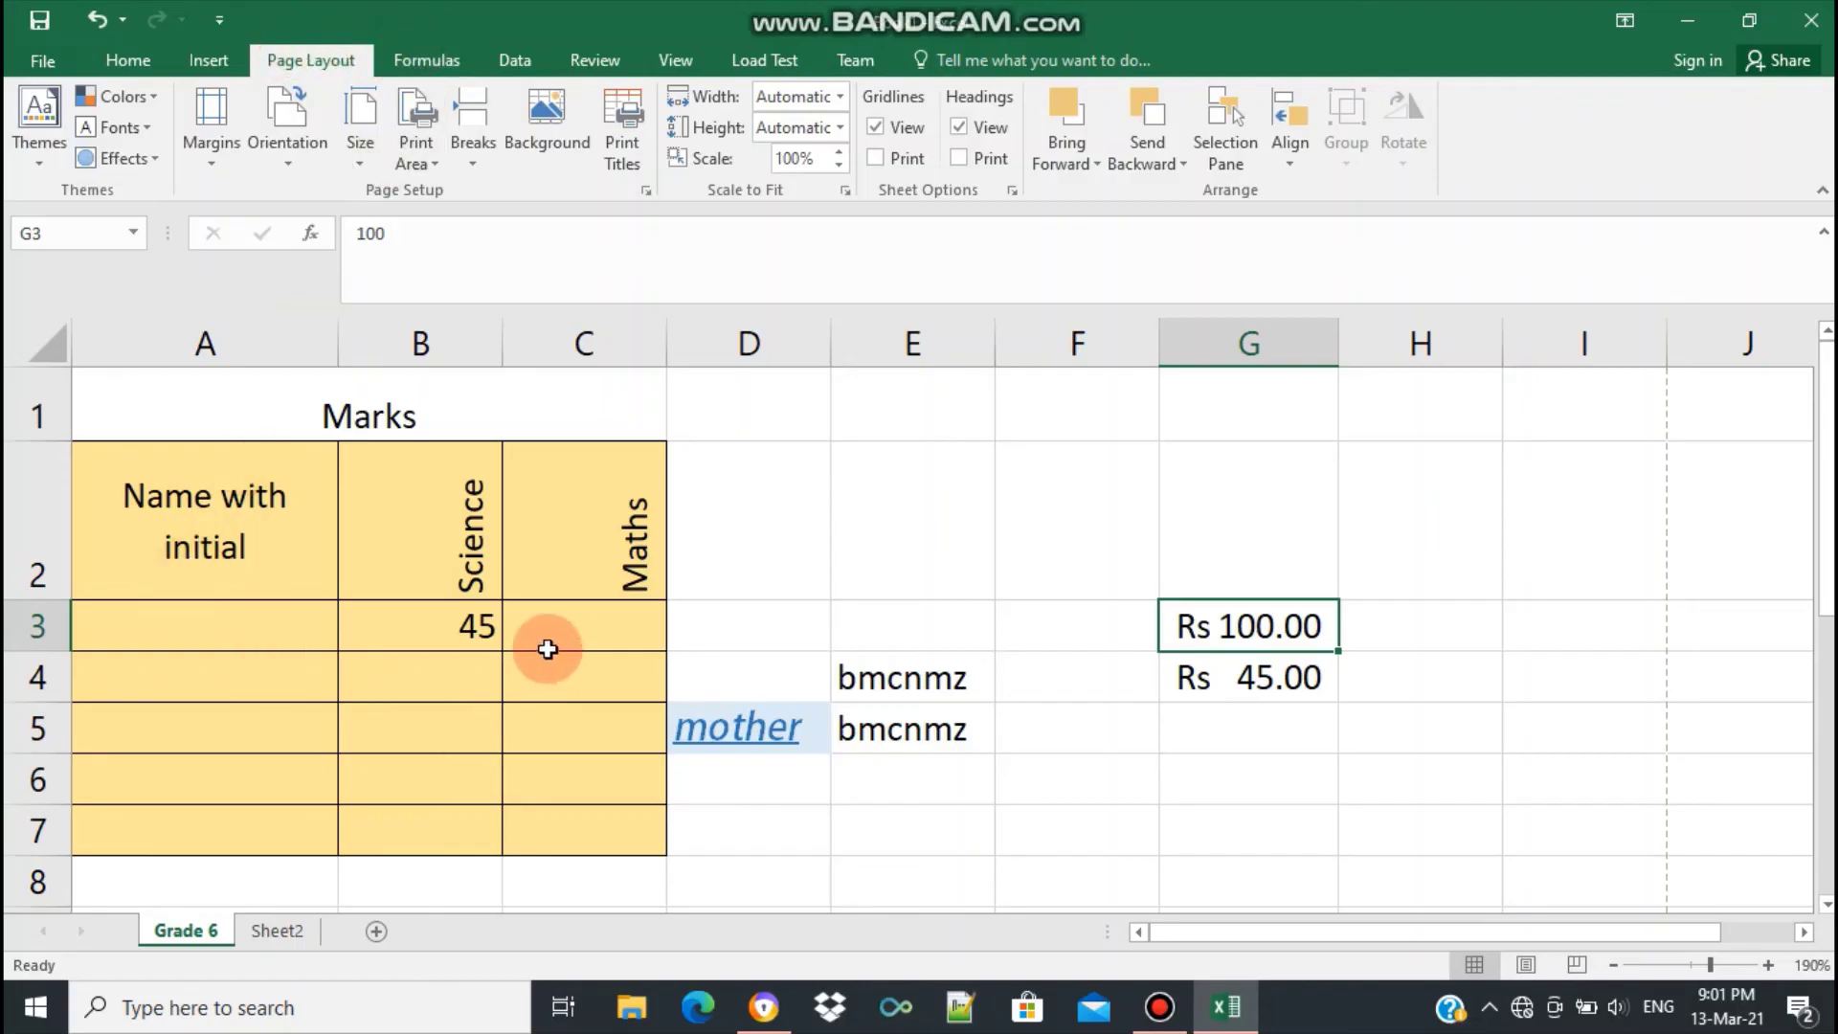
{"action": "left_click", "coordinate": [477, 659]}
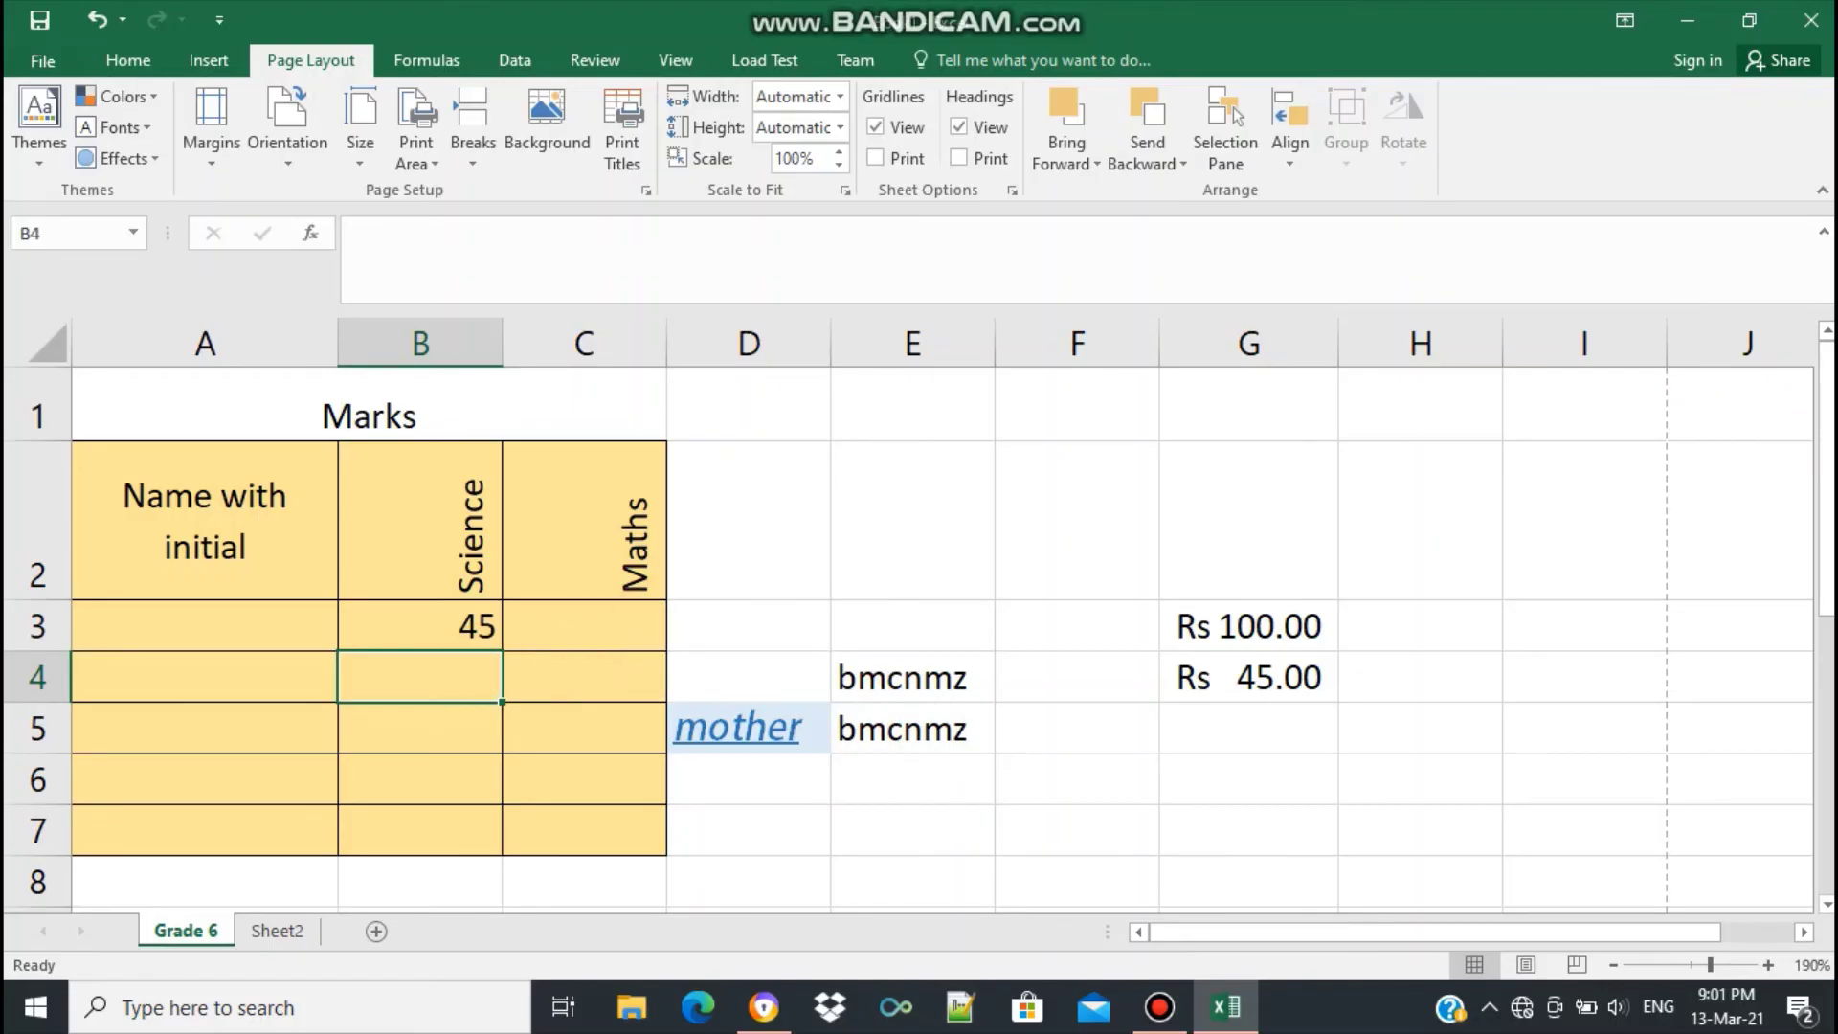
{"action": "left_click_drag", "start_coordinate": [1826, 459], "coordinate": [1826, 498]}
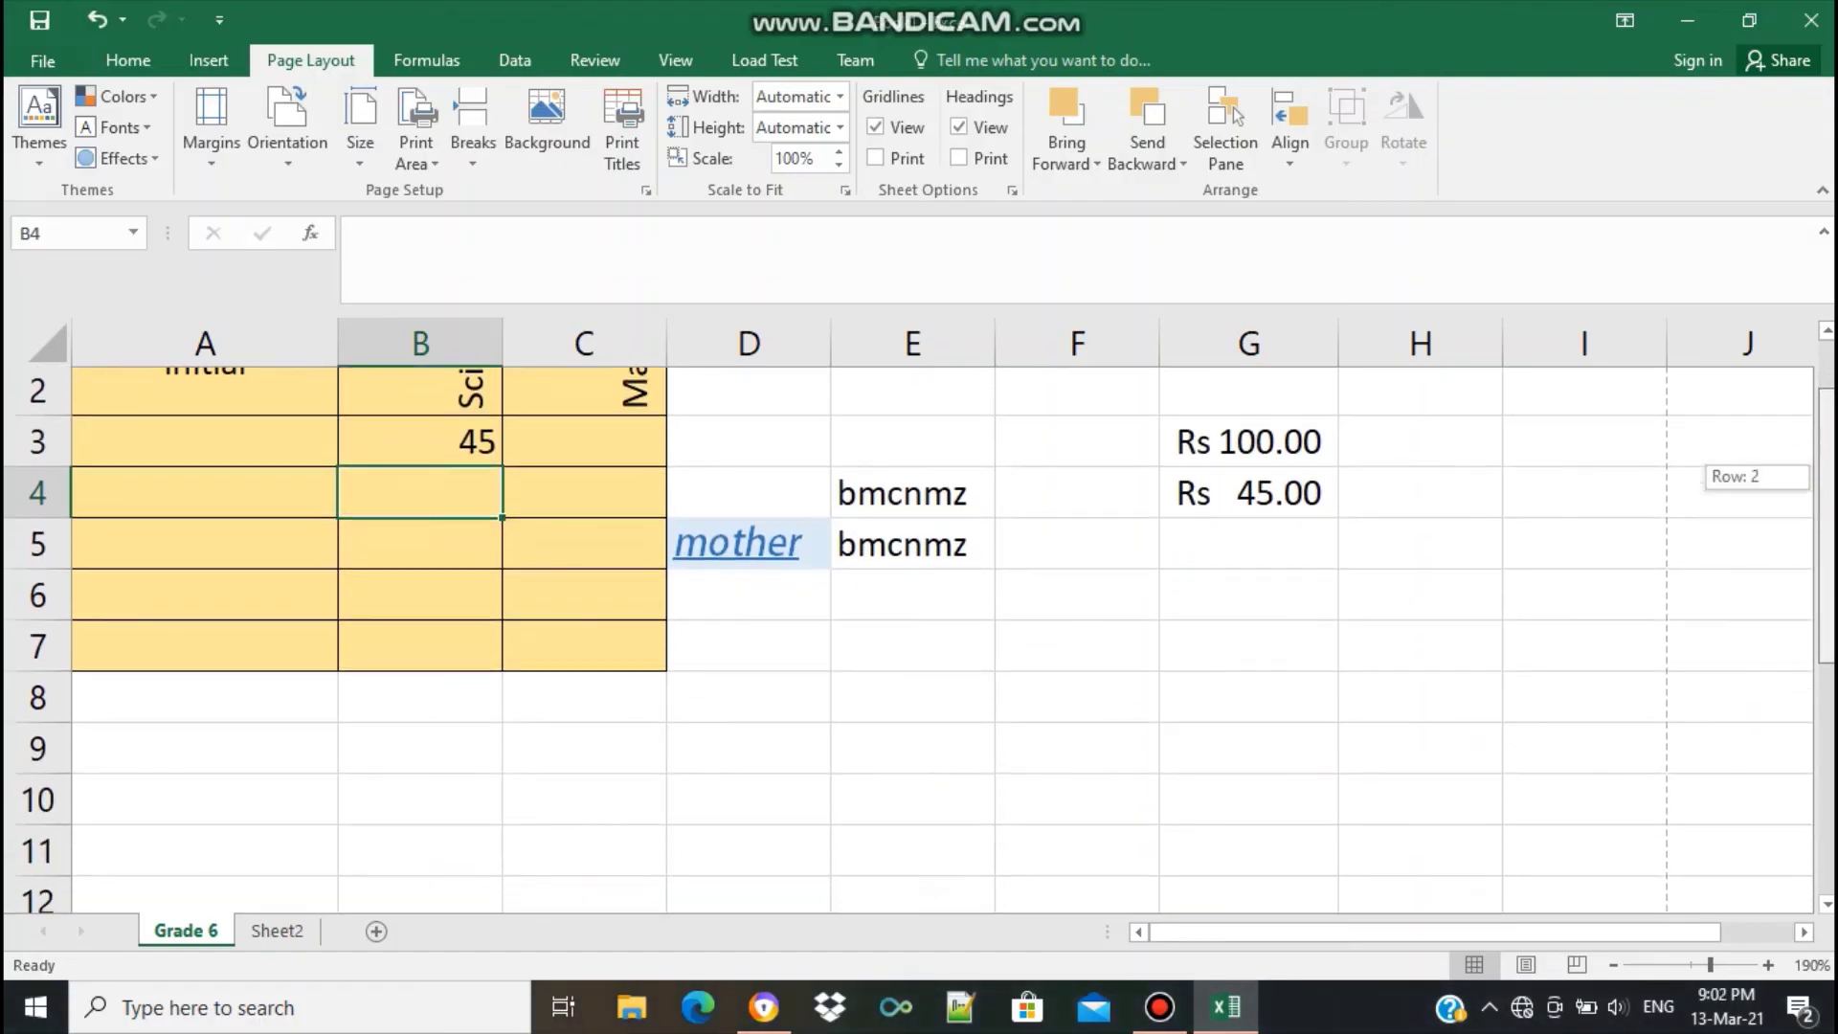
{"action": "scroll", "coordinate": [941, 718], "scroll_direction": "down", "scroll_amount": 1}
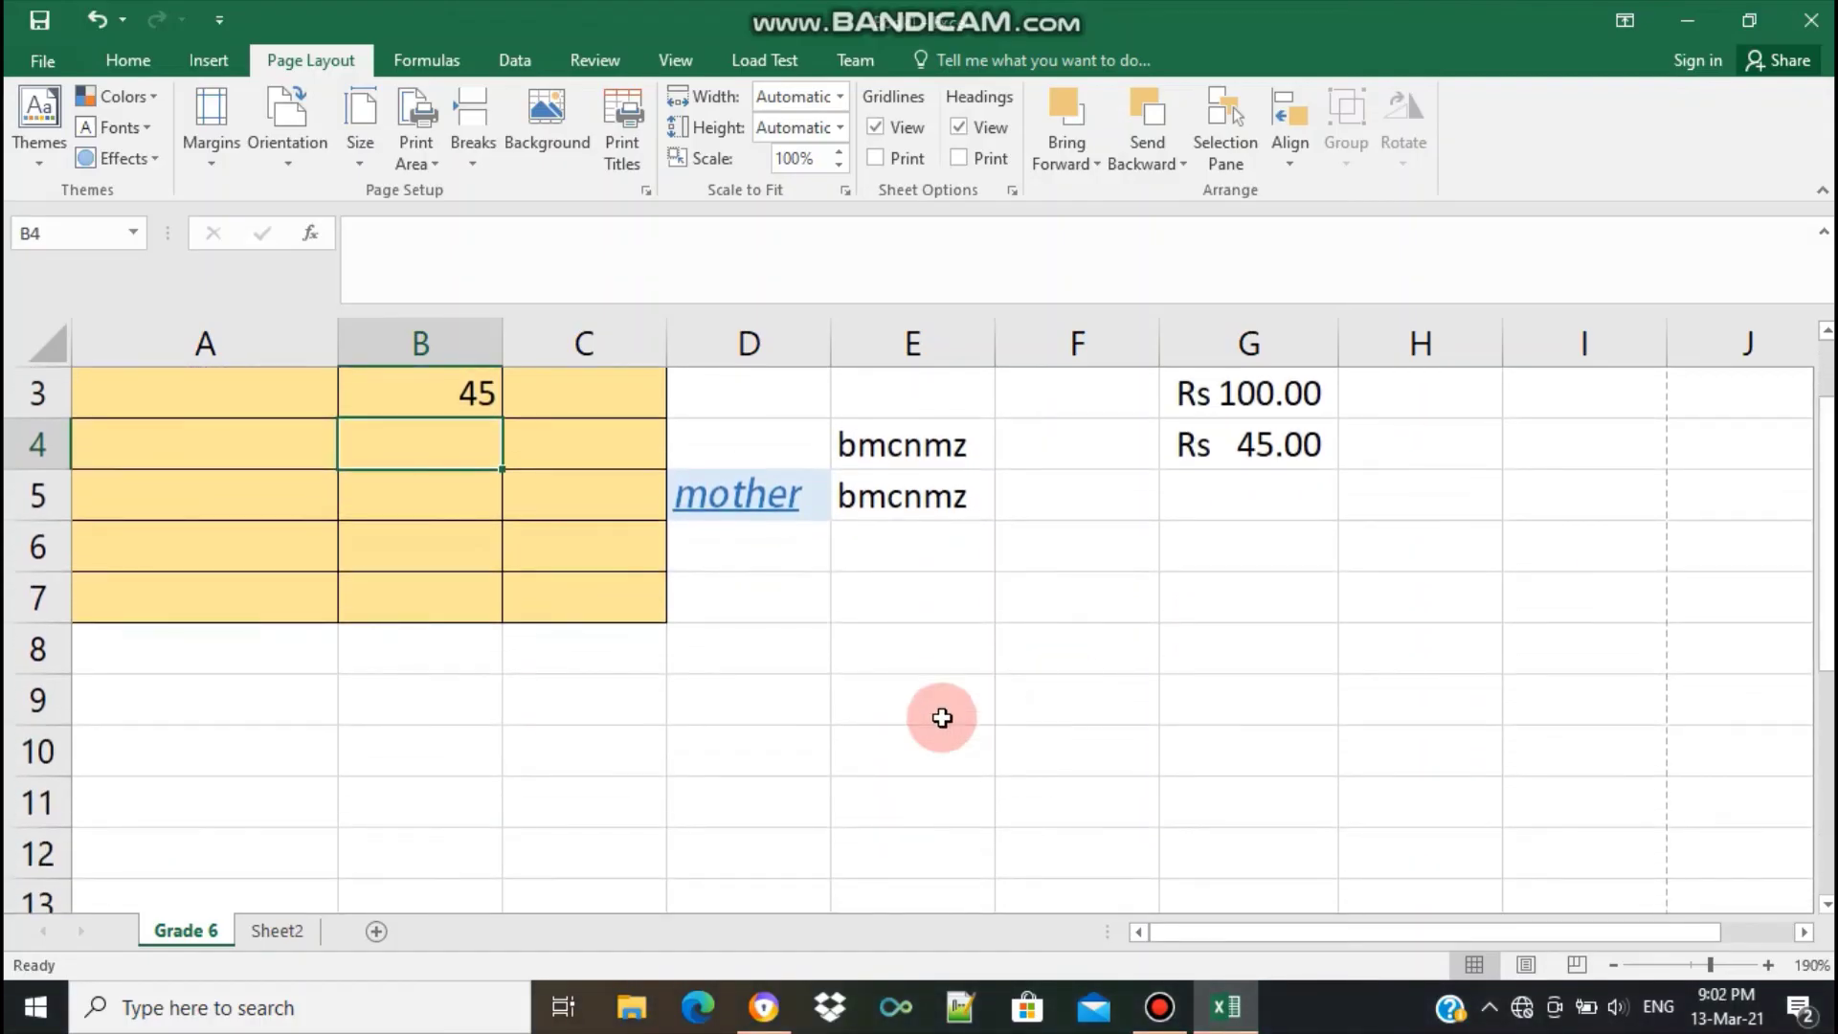
{"action": "left_click_drag", "start_coordinate": [1826, 598], "coordinate": [1828, 574]}
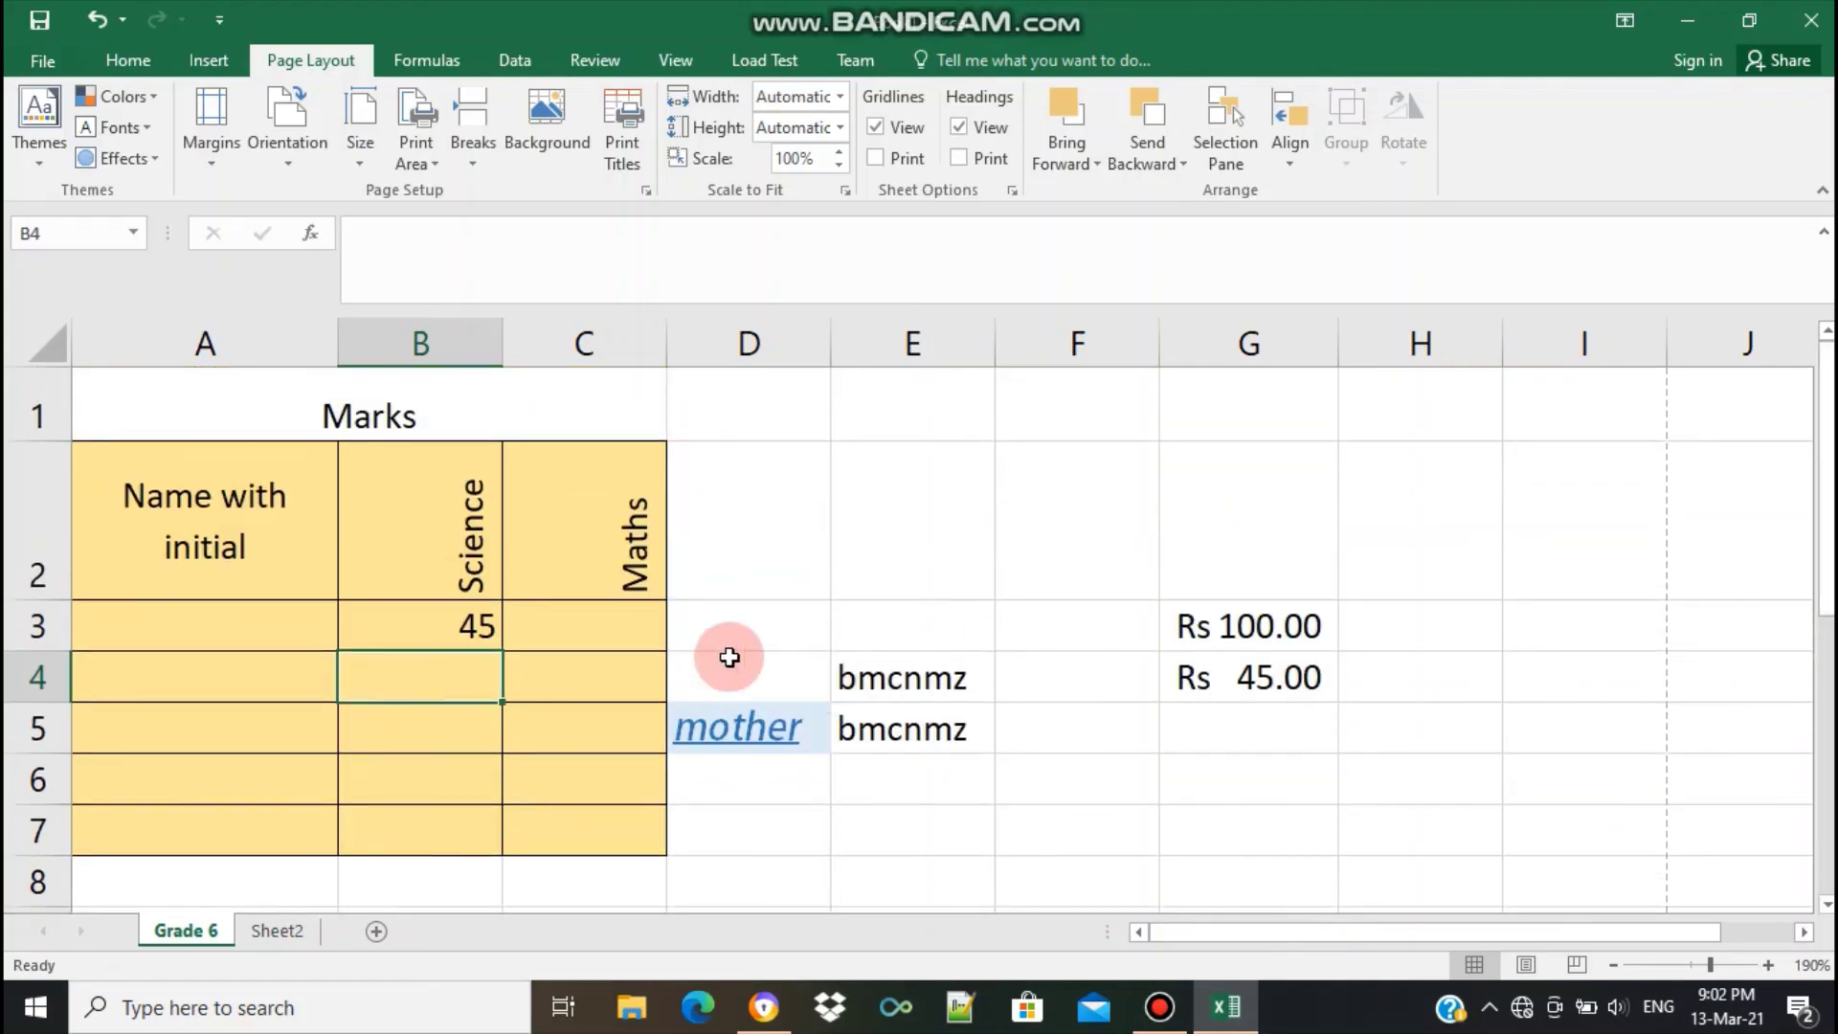
{"action": "type", "text": "45"}
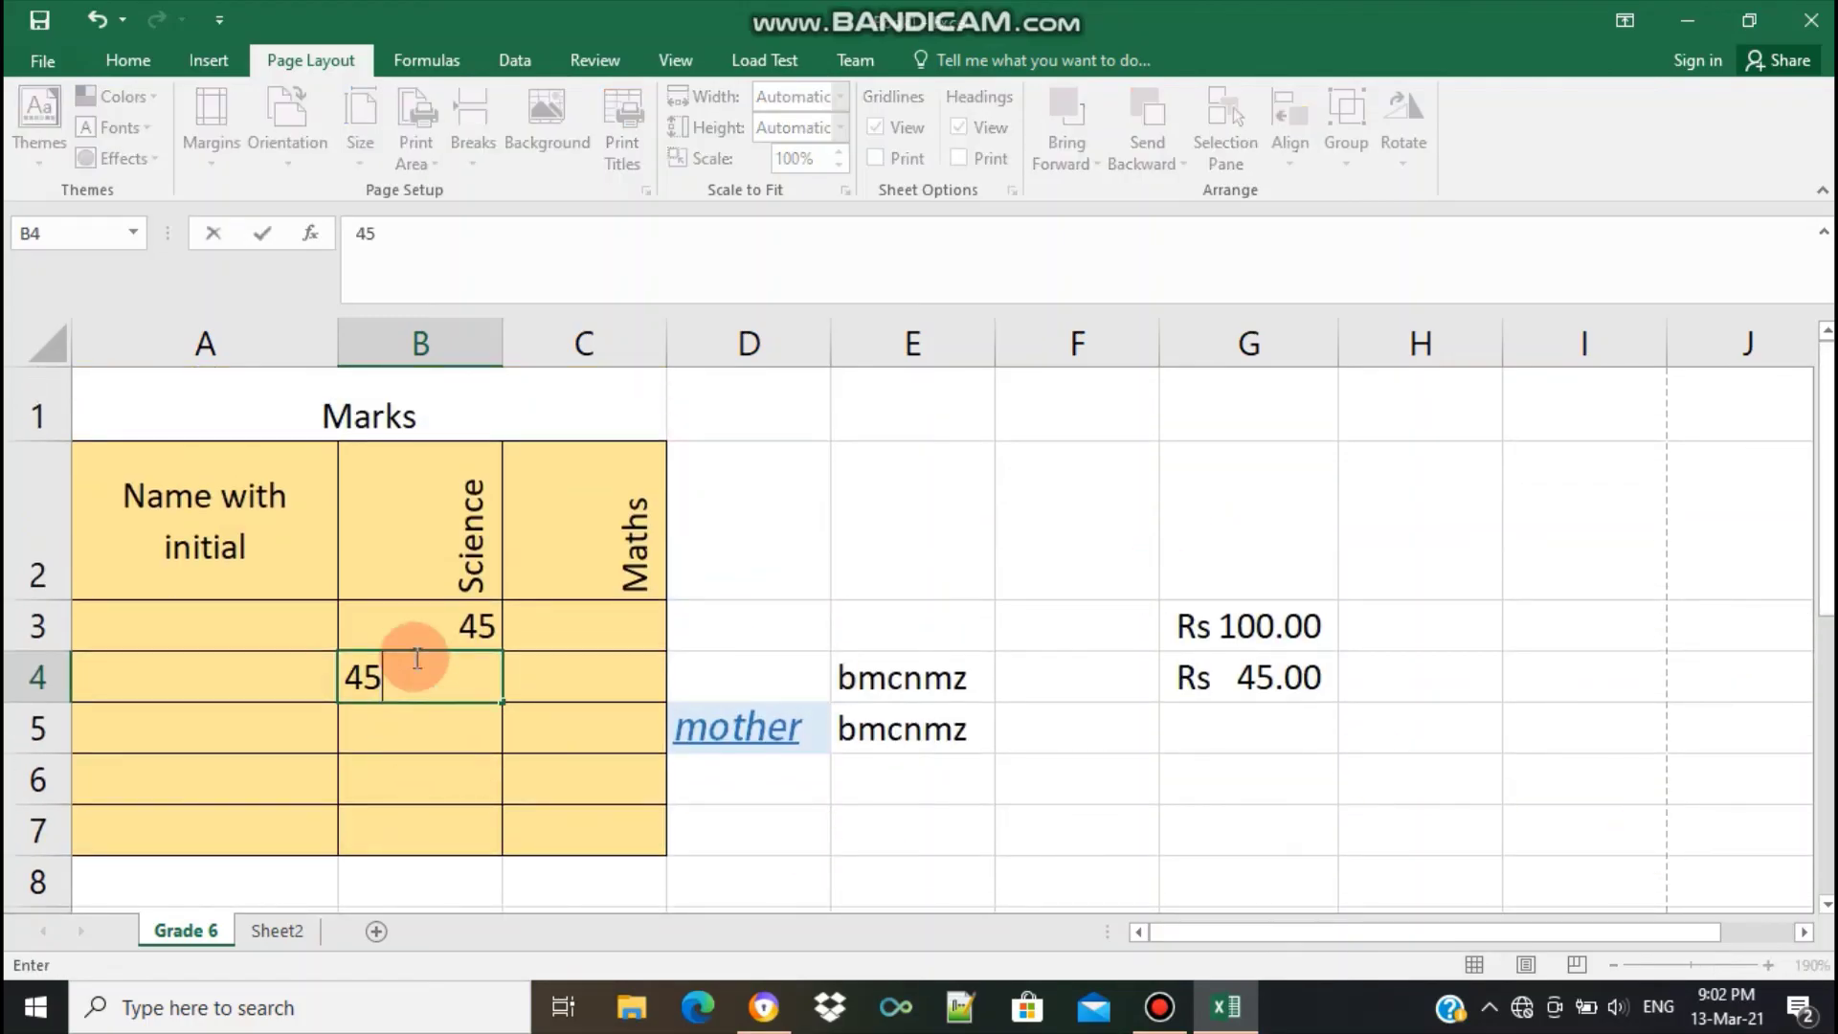
{"action": "key", "text": "Return"}
{"action": "type", "text": "12"}
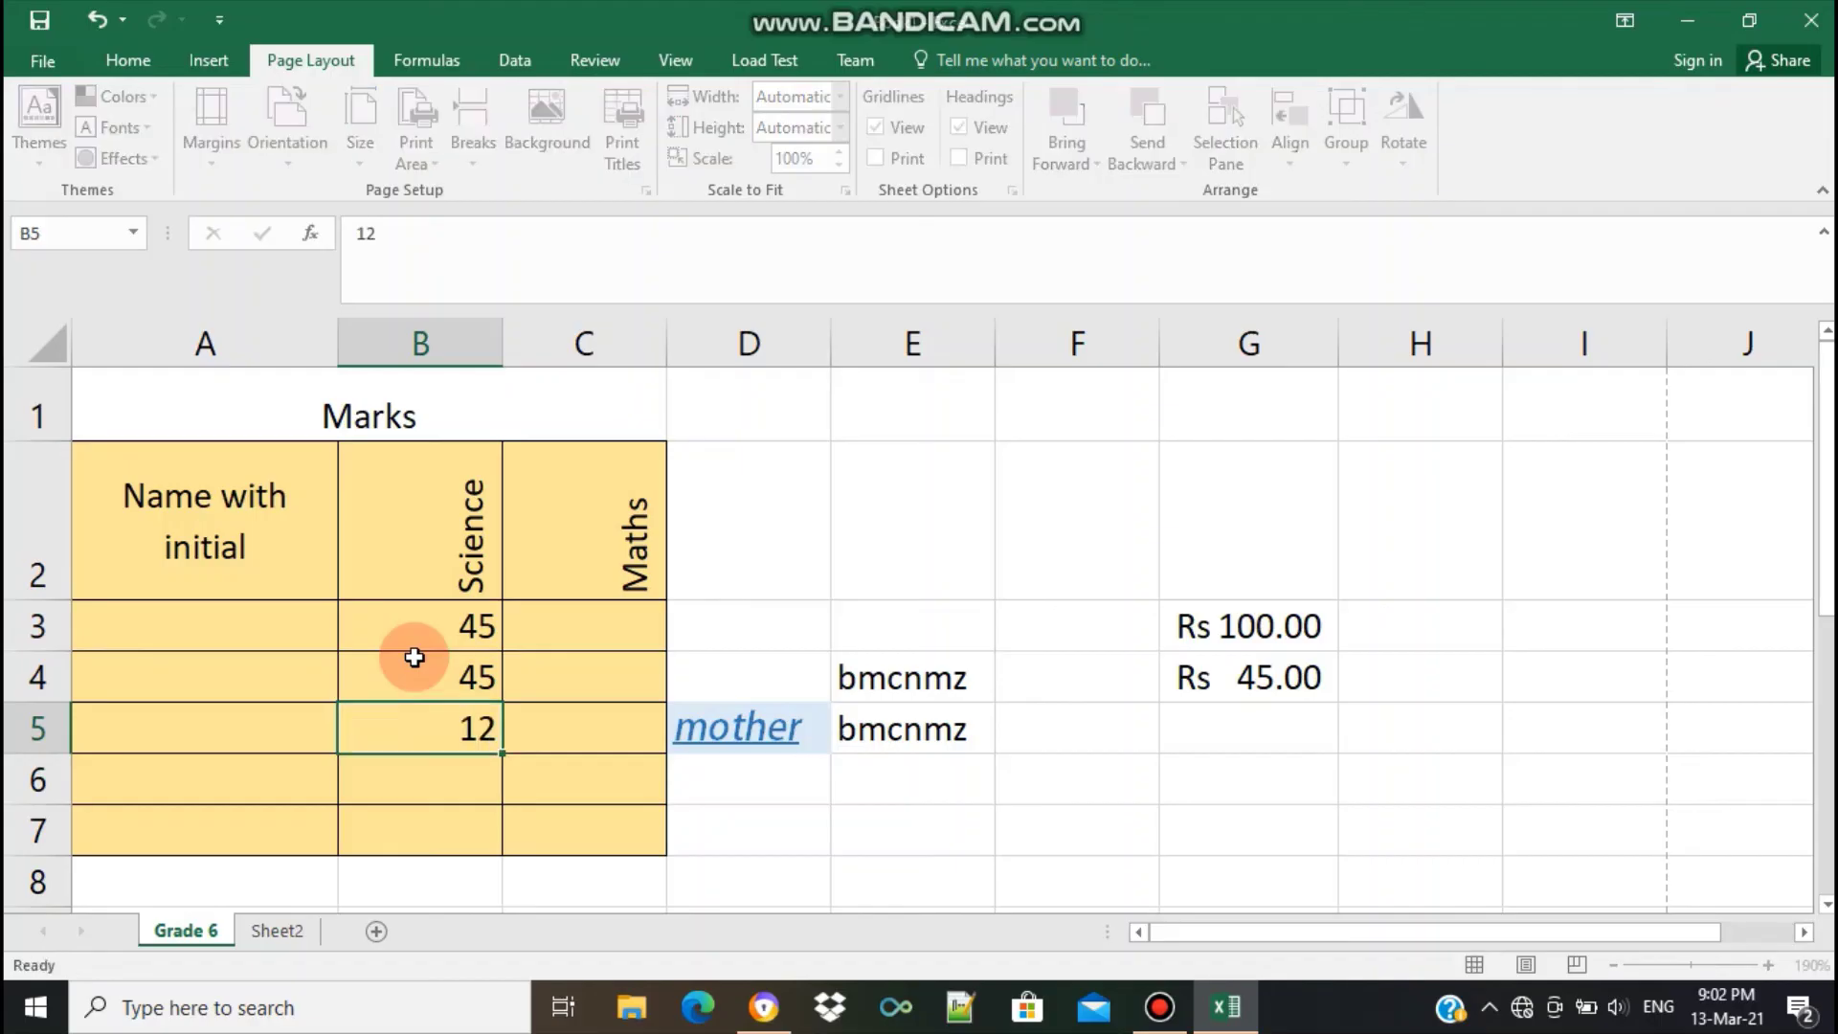
{"action": "key", "text": "Return"}
{"action": "type", "text": "78"}
{"action": "key", "text": "Left"}
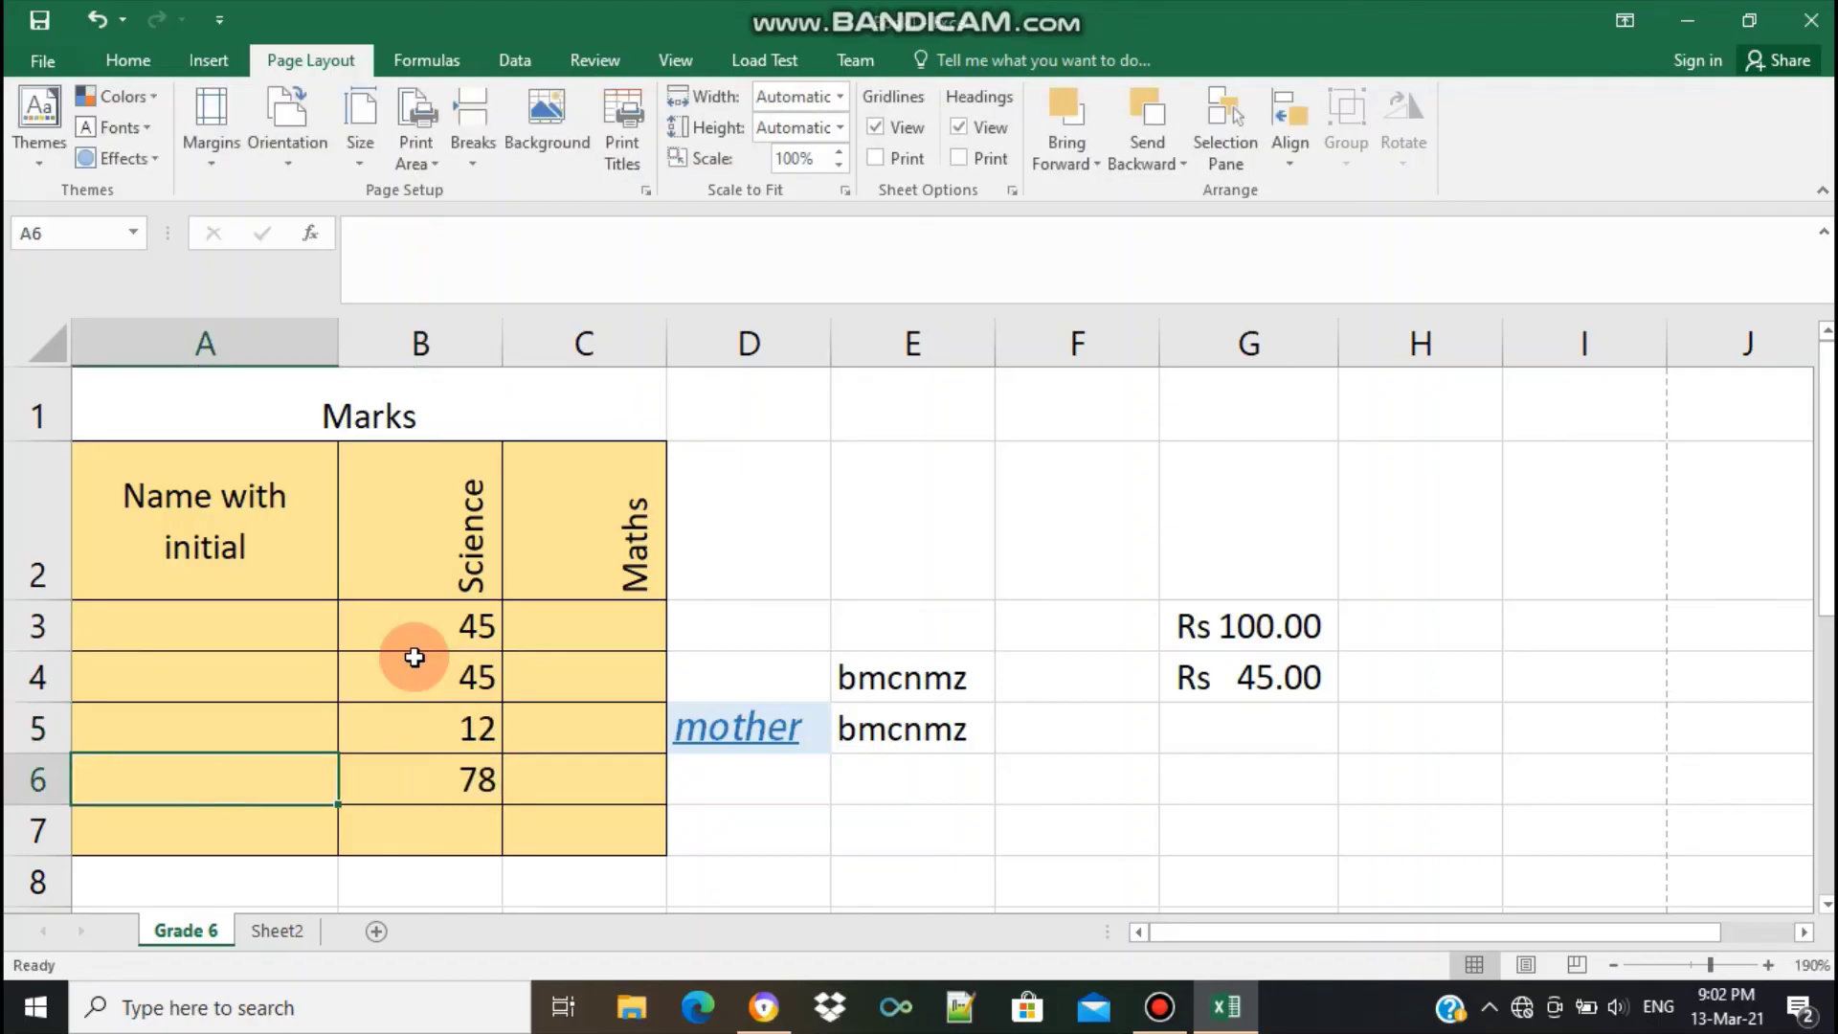
{"action": "key", "text": "Down"}
{"action": "key", "text": "Right"}
{"action": "type", "text": "5"}
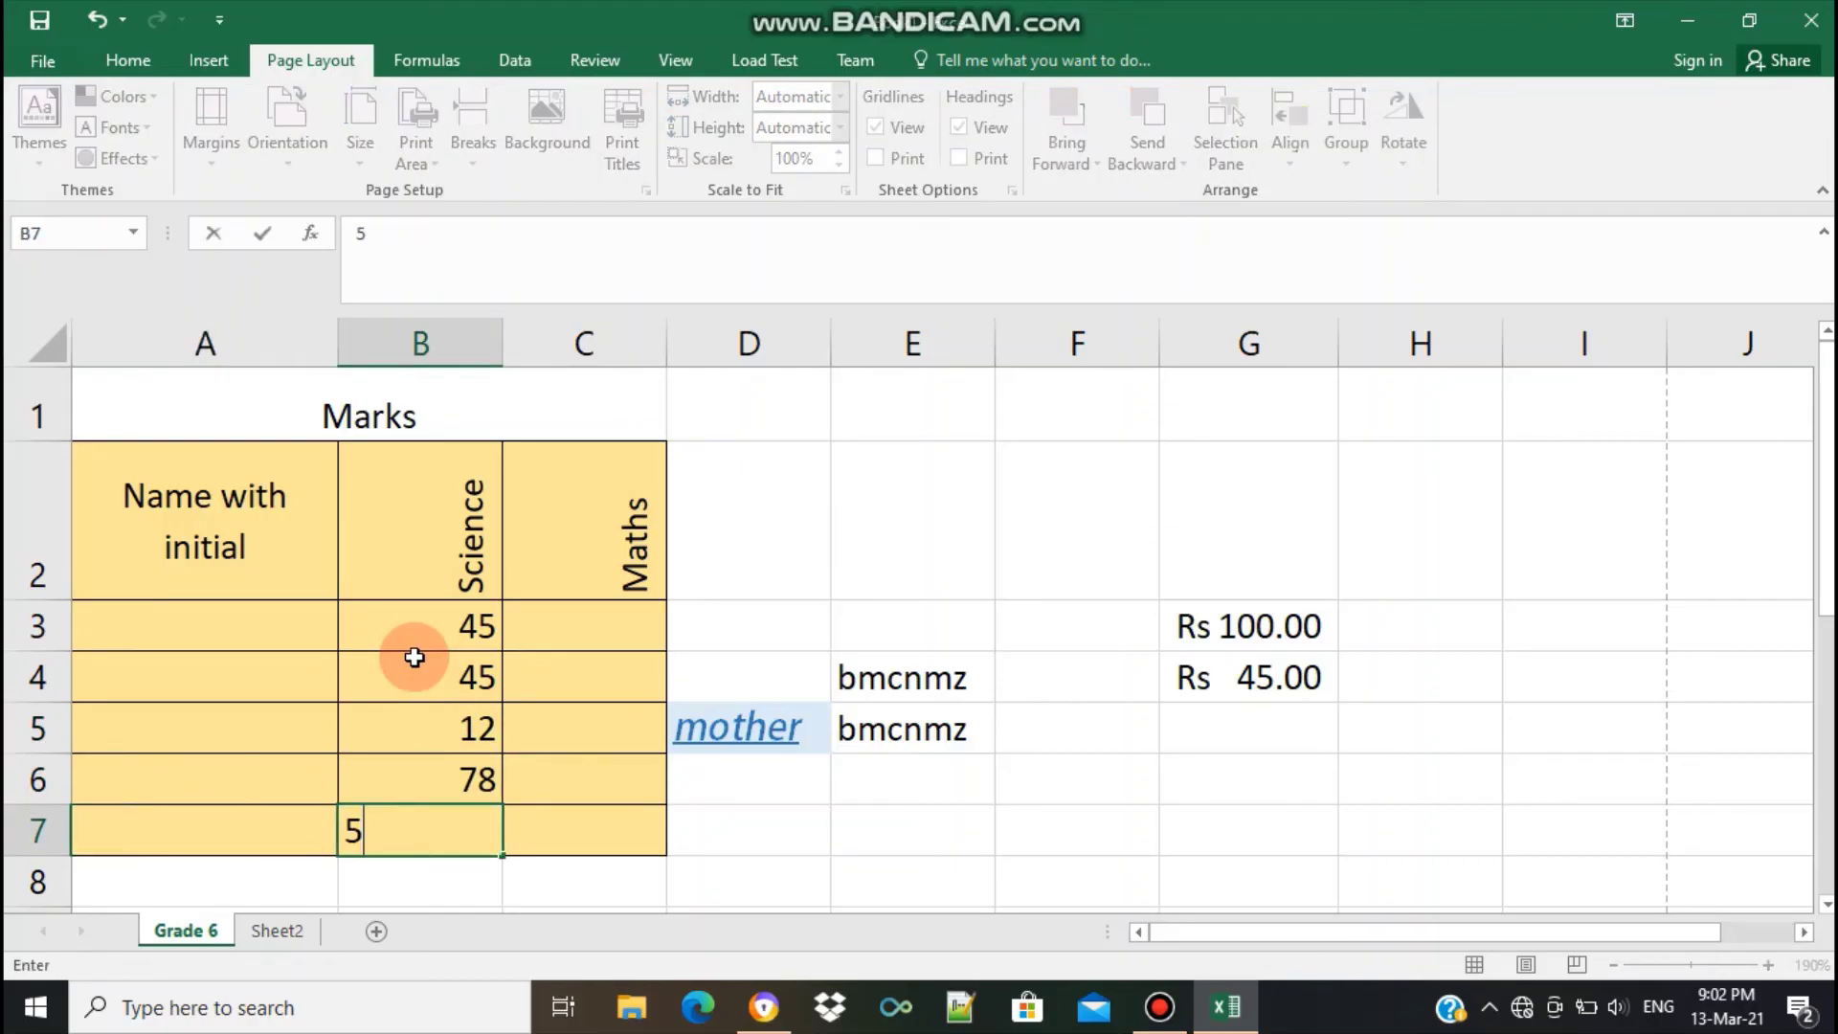
{"action": "type", "text": "6"}
{"action": "key", "text": "Return"}
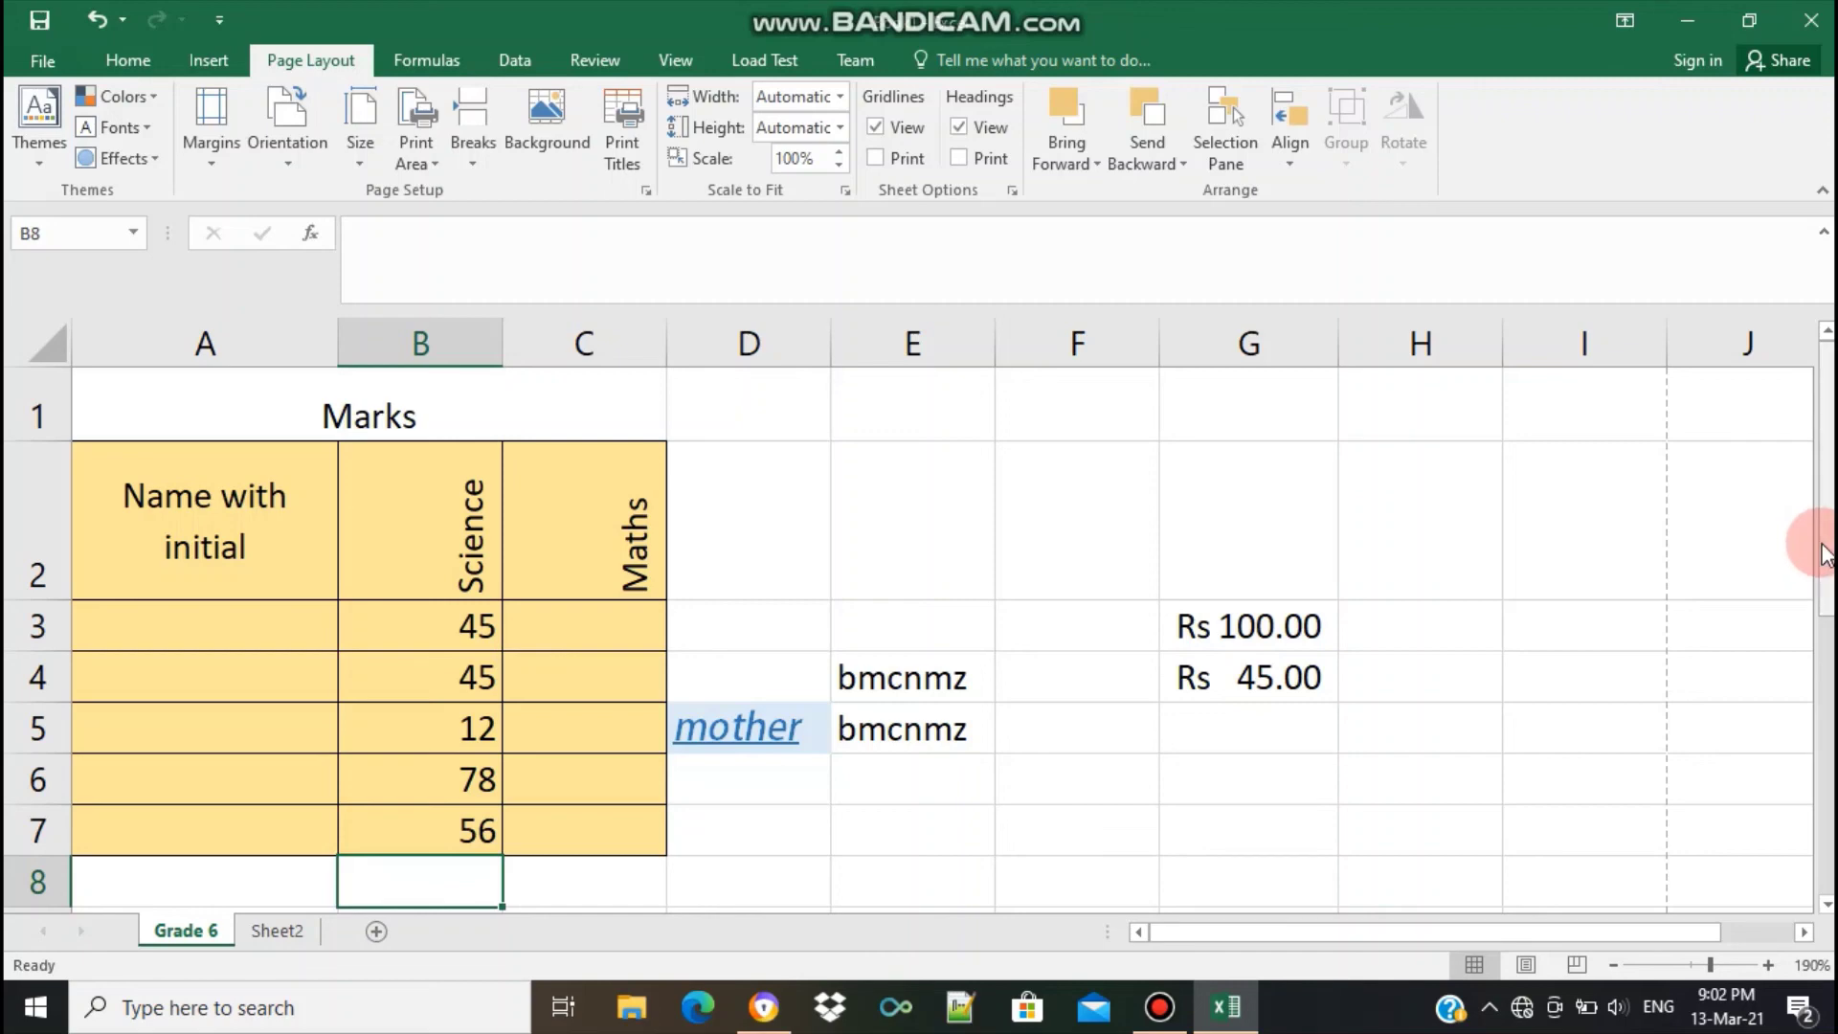
{"action": "left_click_drag", "start_coordinate": [1824, 550], "coordinate": [1830, 603]}
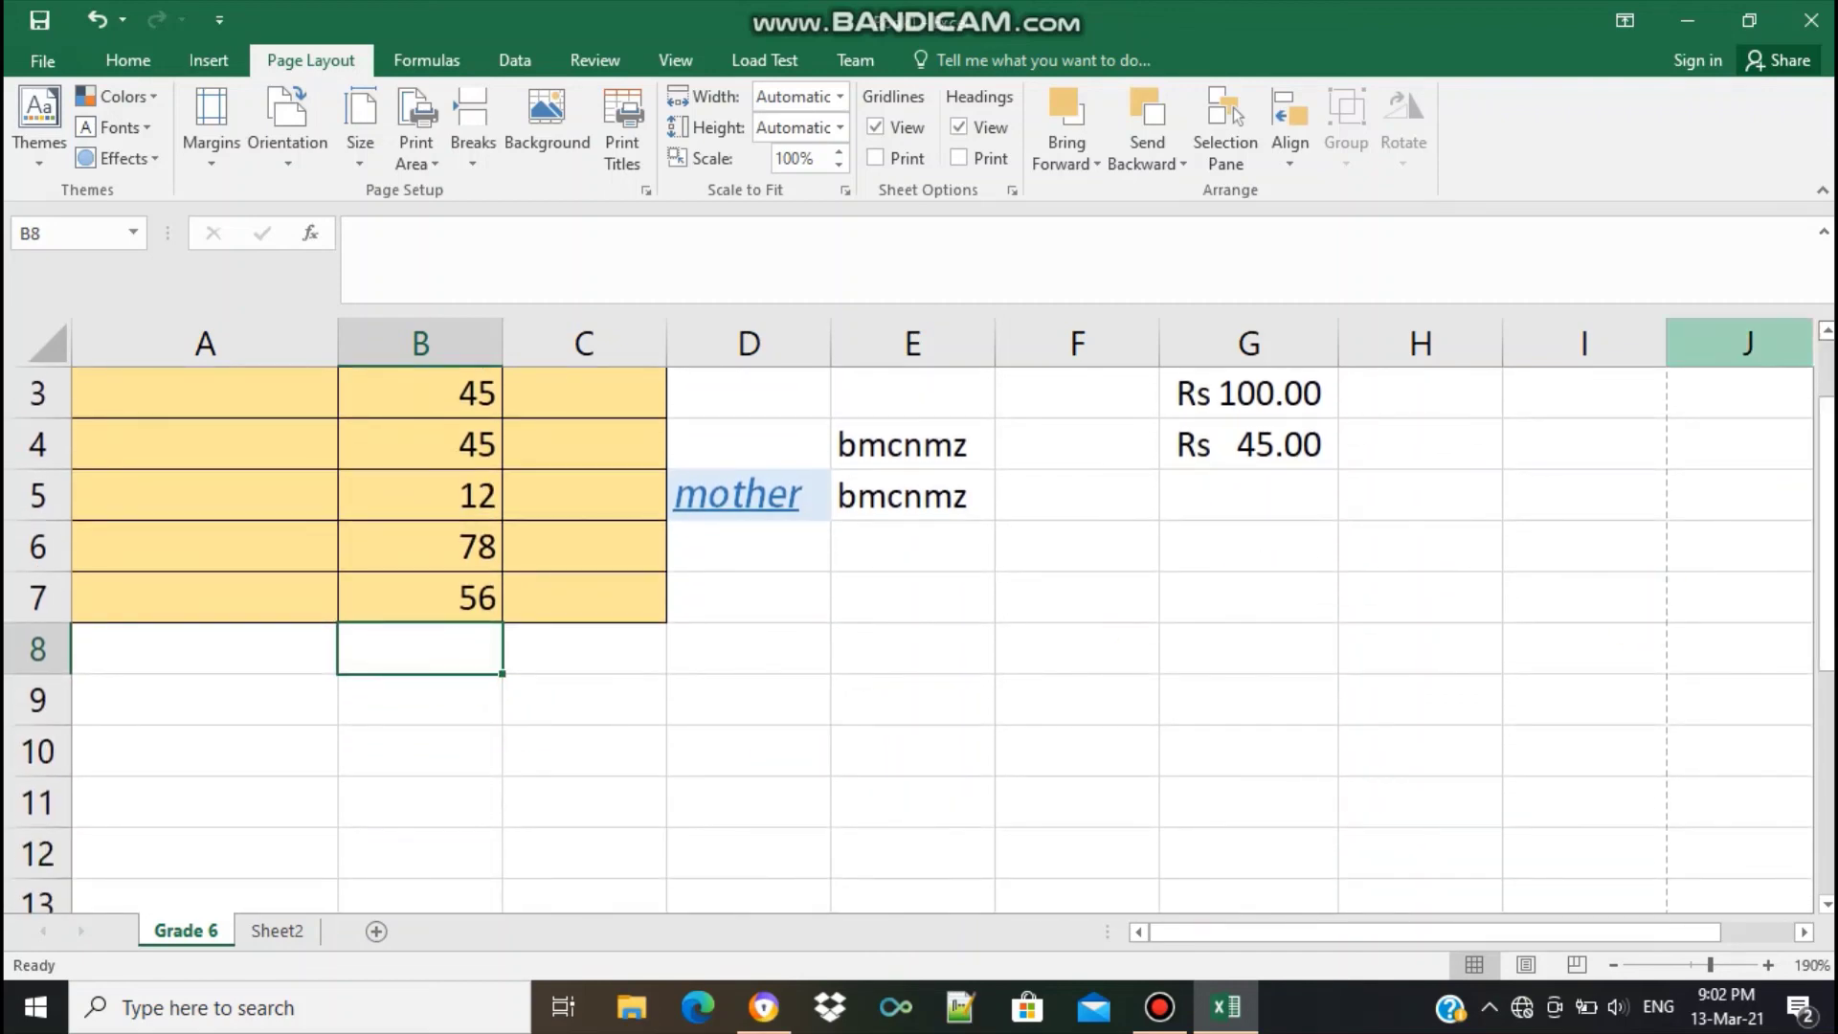
Enter =SUM(B3:B7) in B8 to total the Science marks as 236
{"action": "left_click", "coordinate": [1826, 330]}
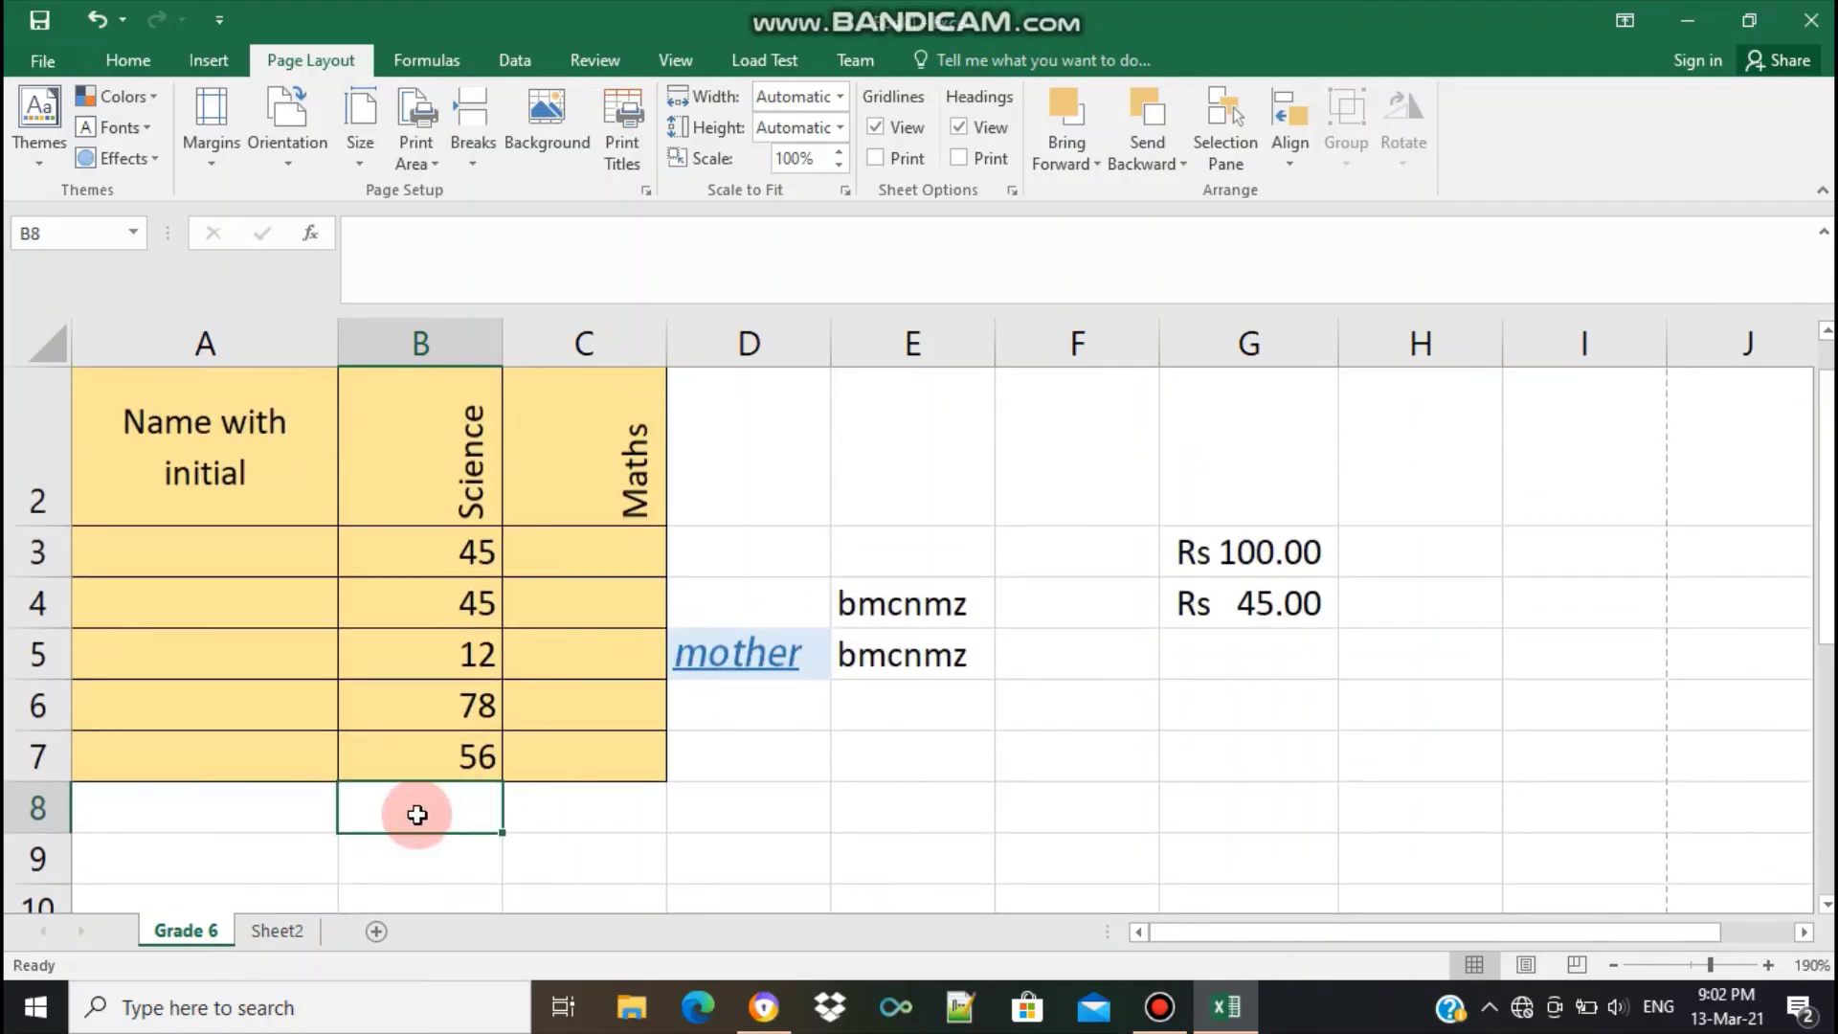
{"action": "type", "text": "="}
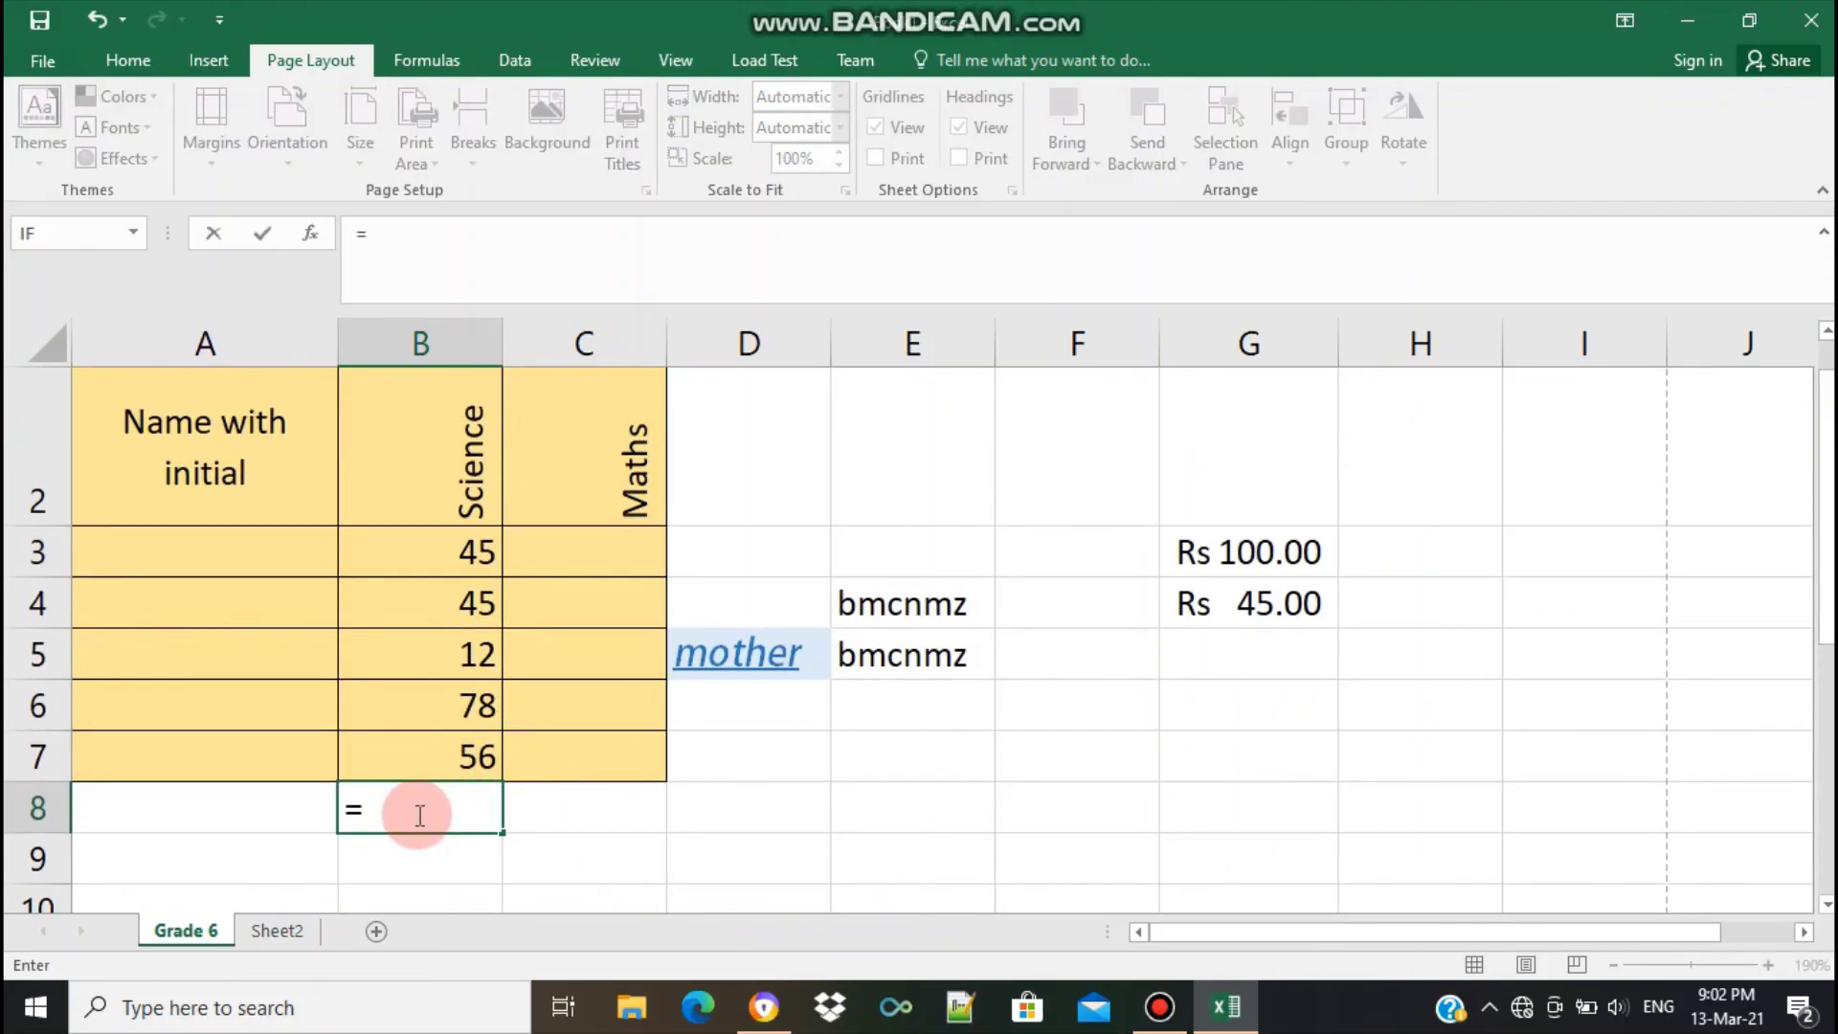
{"action": "type", "text": "s"}
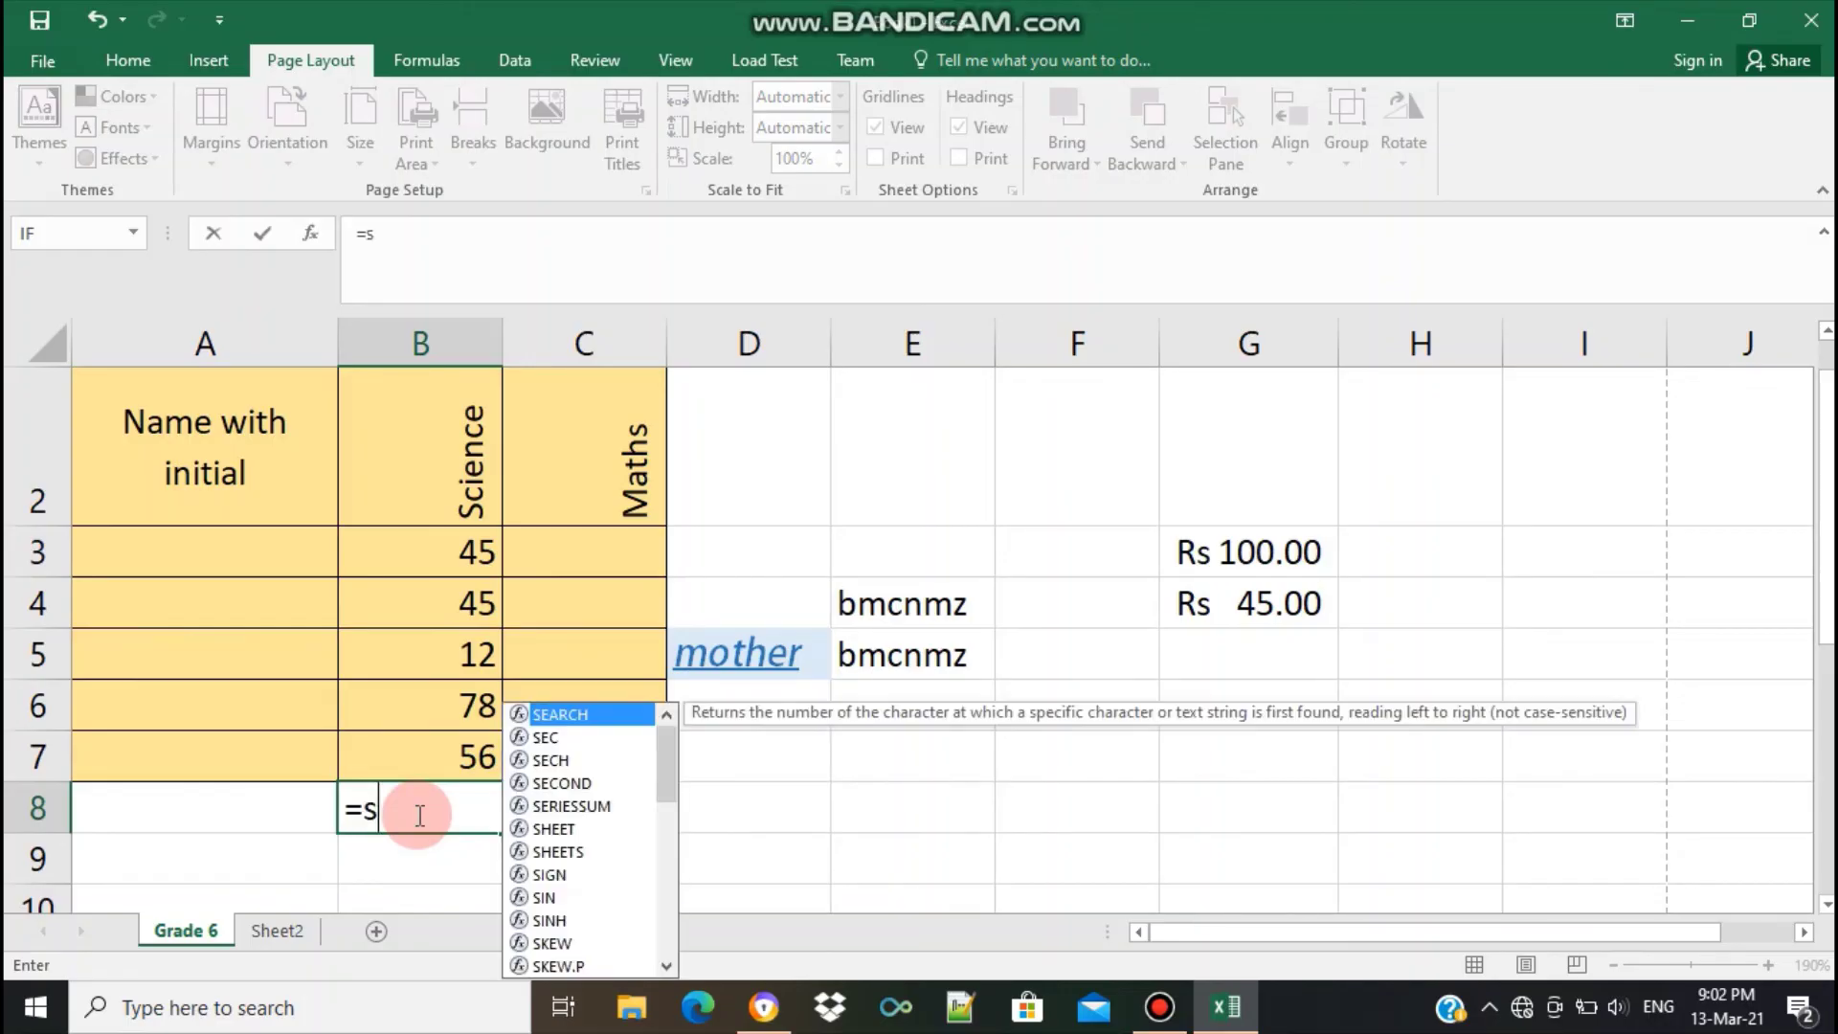
{"action": "type", "text": "um"}
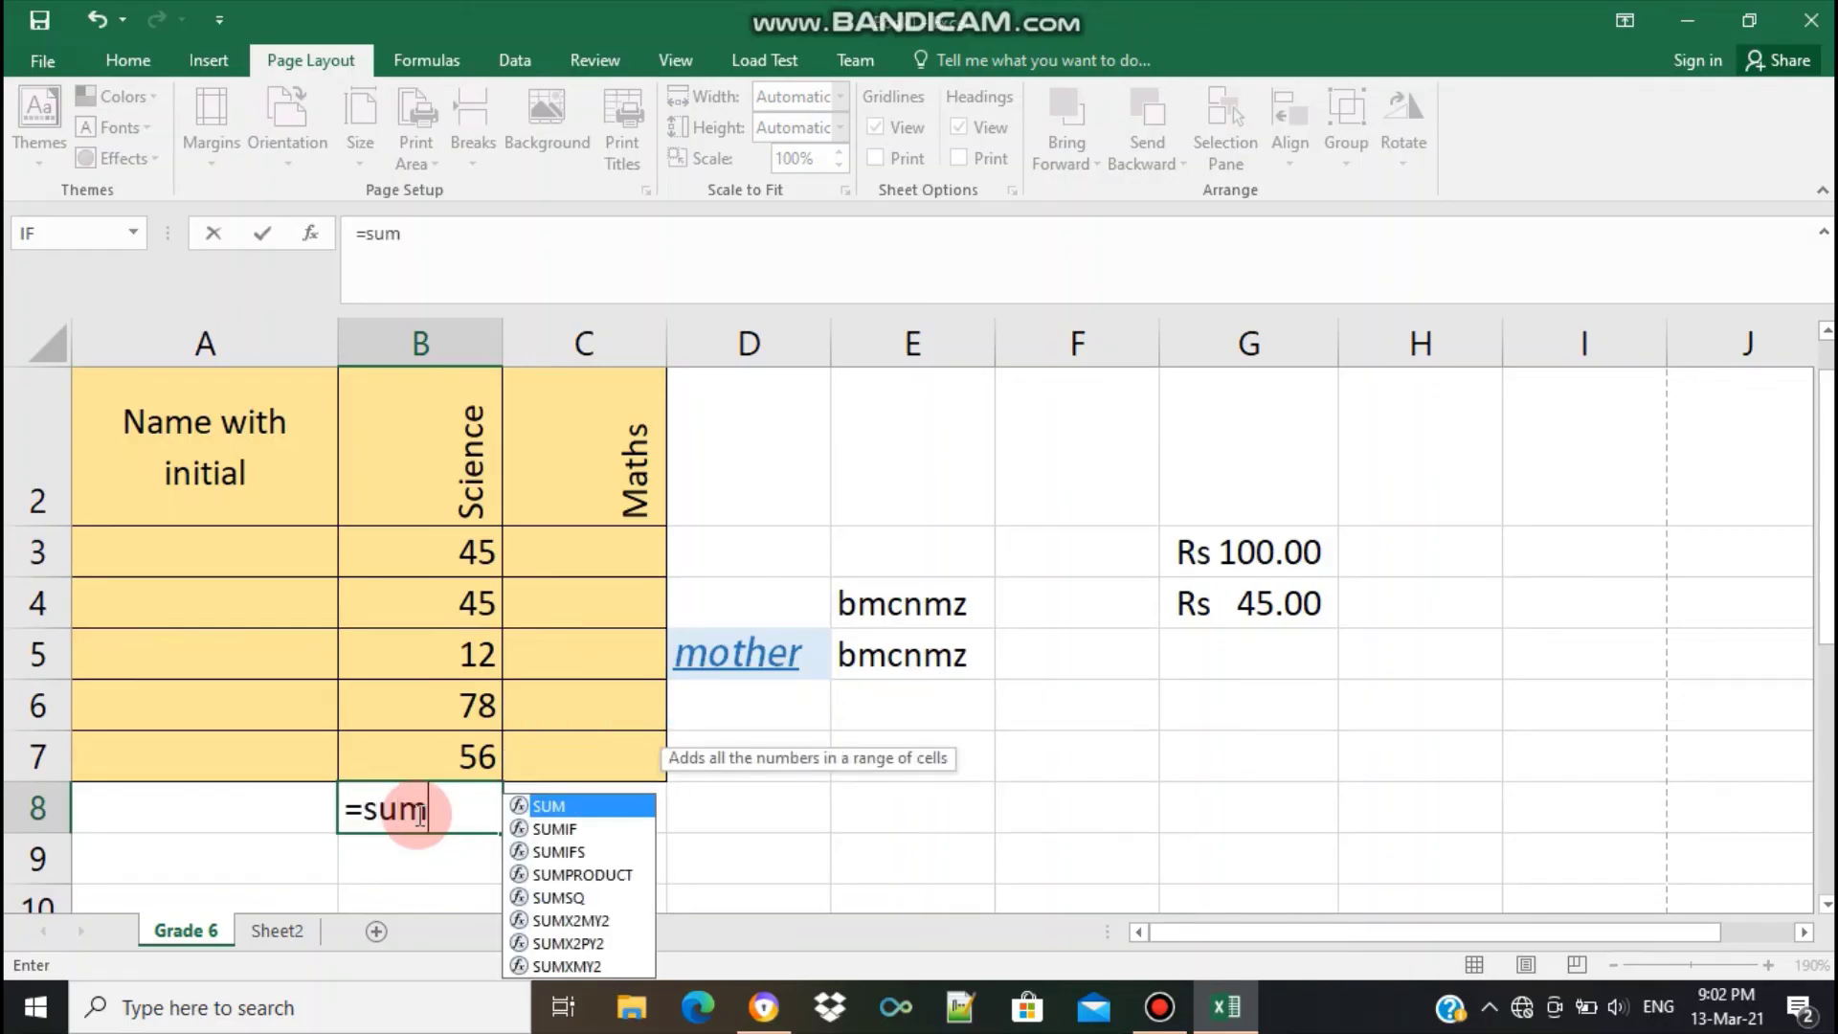
{"action": "type", "text": "("}
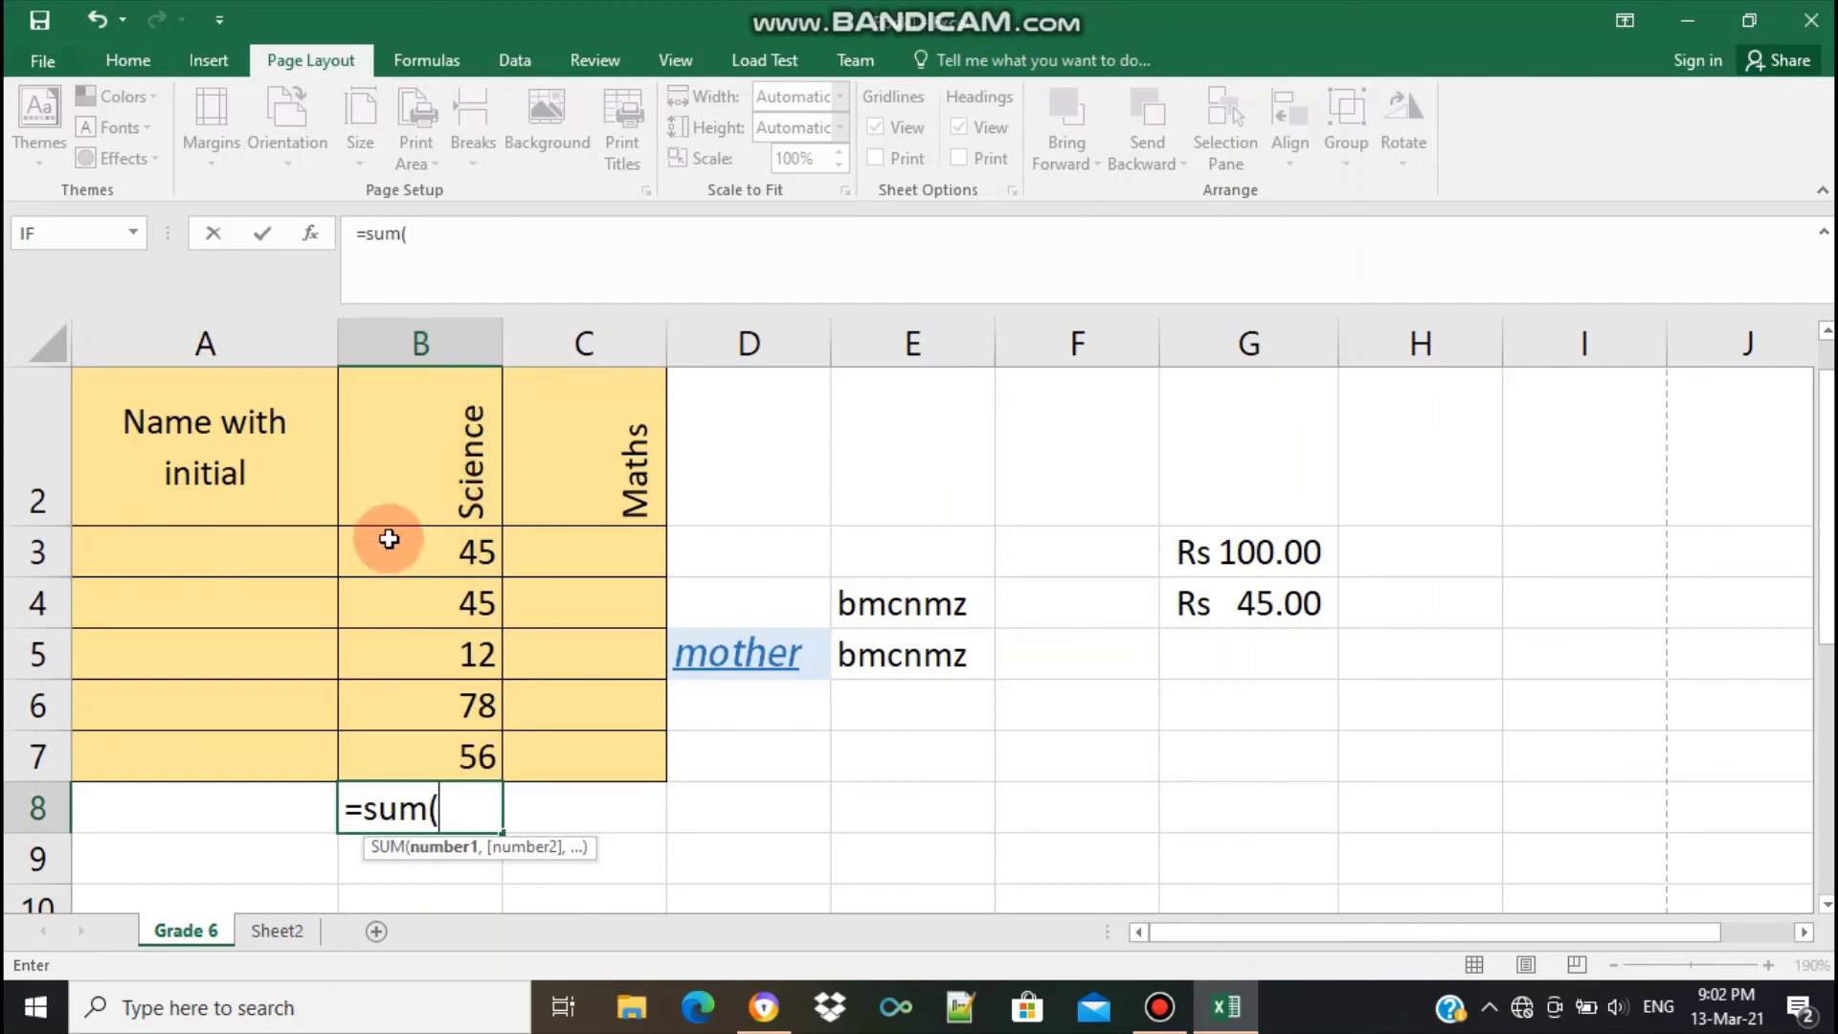
{"action": "left_click", "coordinate": [490, 562]}
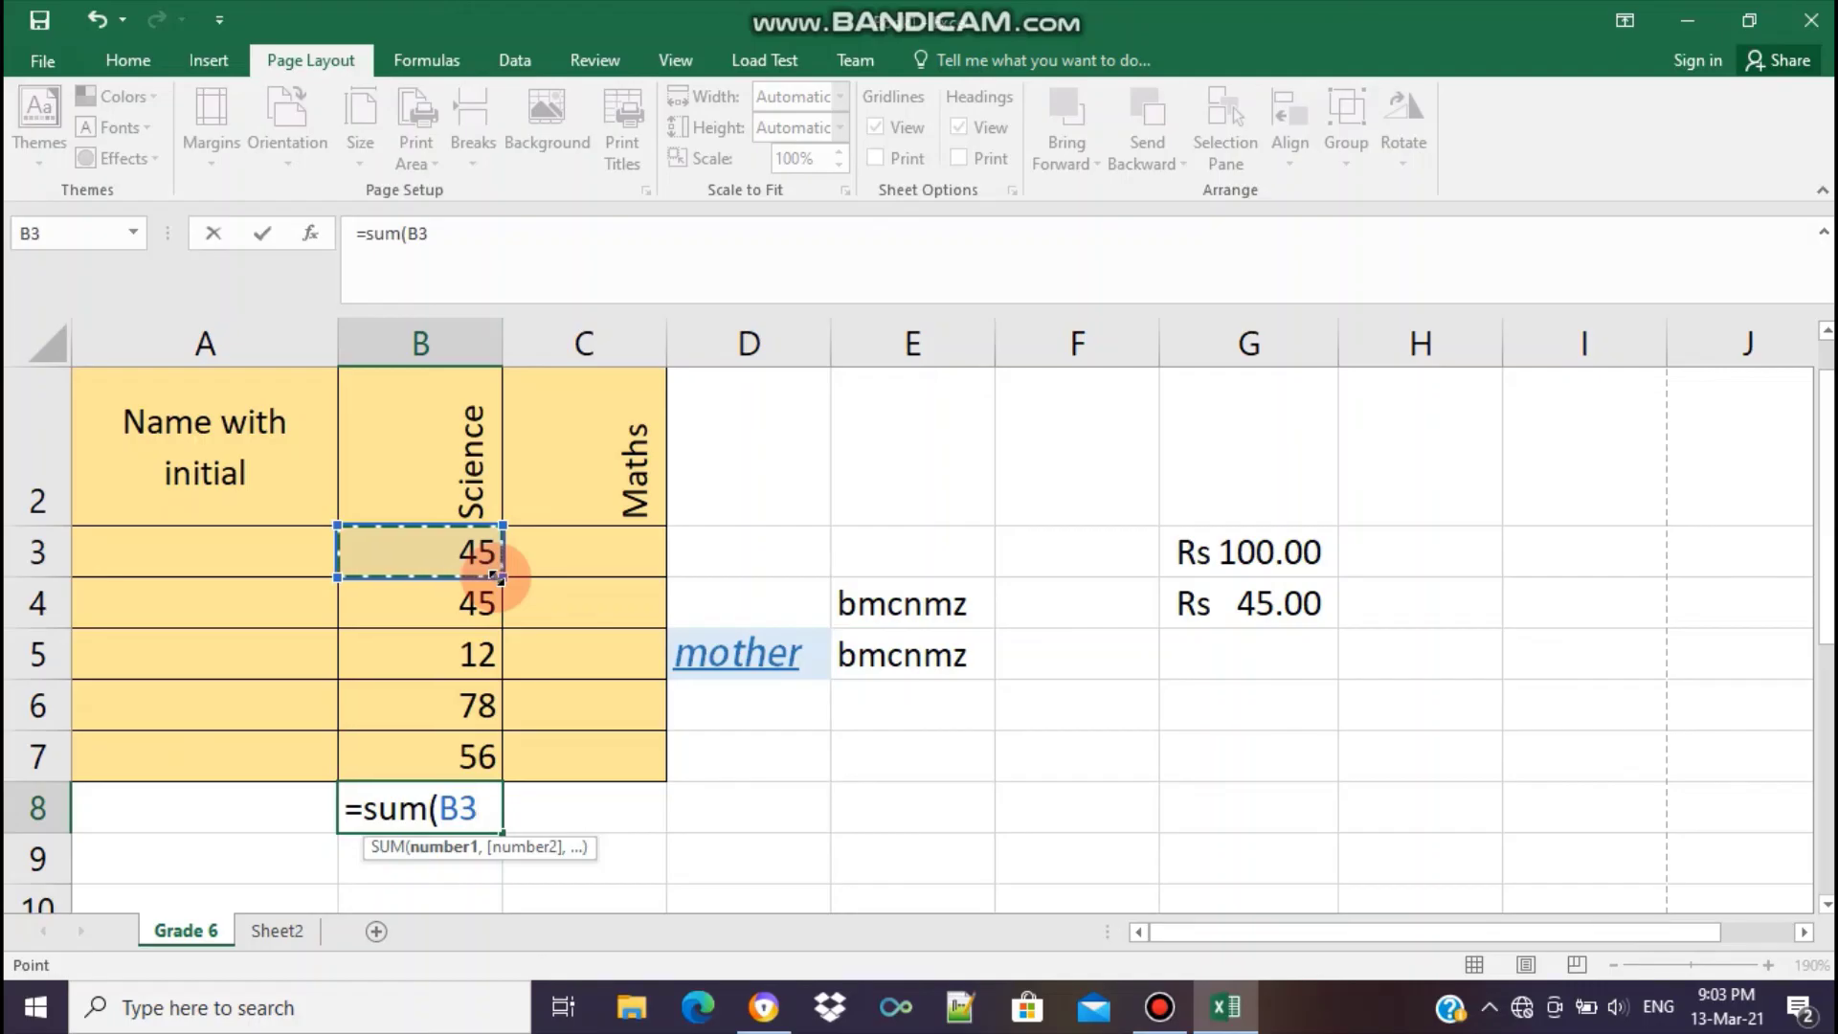
{"action": "left_click_drag", "start_coordinate": [494, 575], "coordinate": [489, 766]}
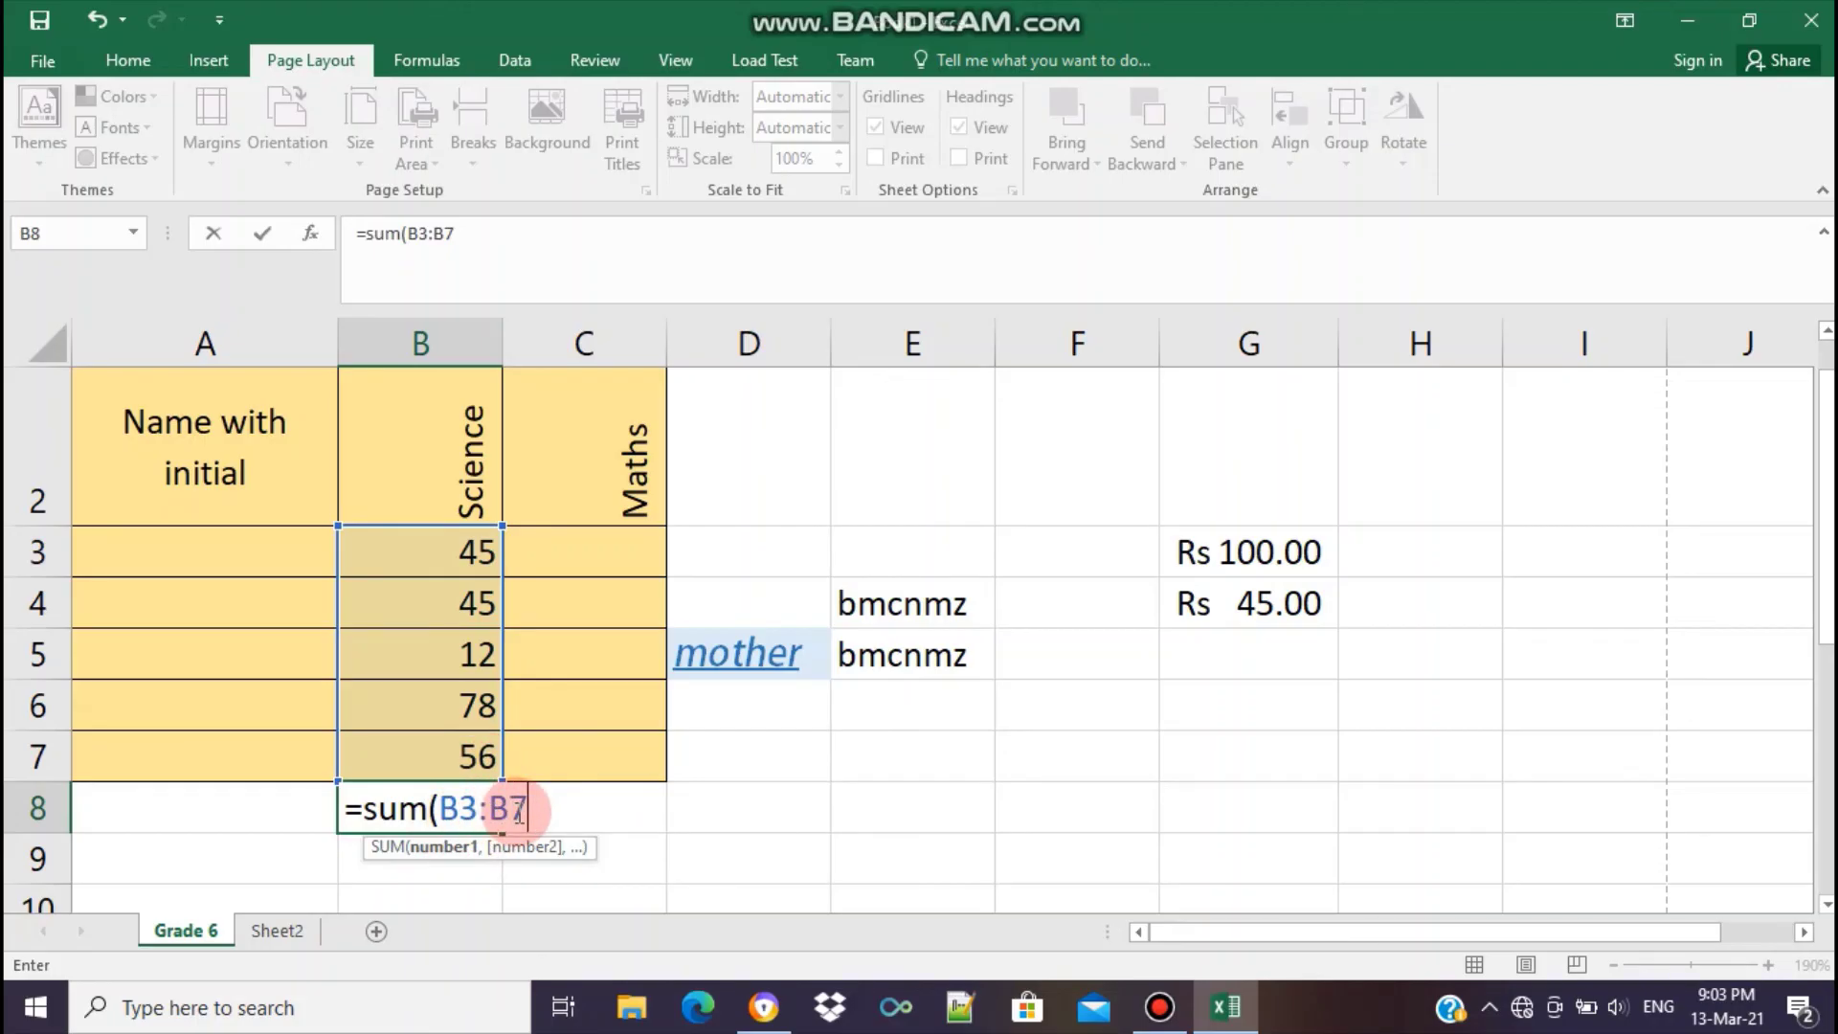
{"action": "type", "text": ")"}
{"action": "key", "text": "Return"}
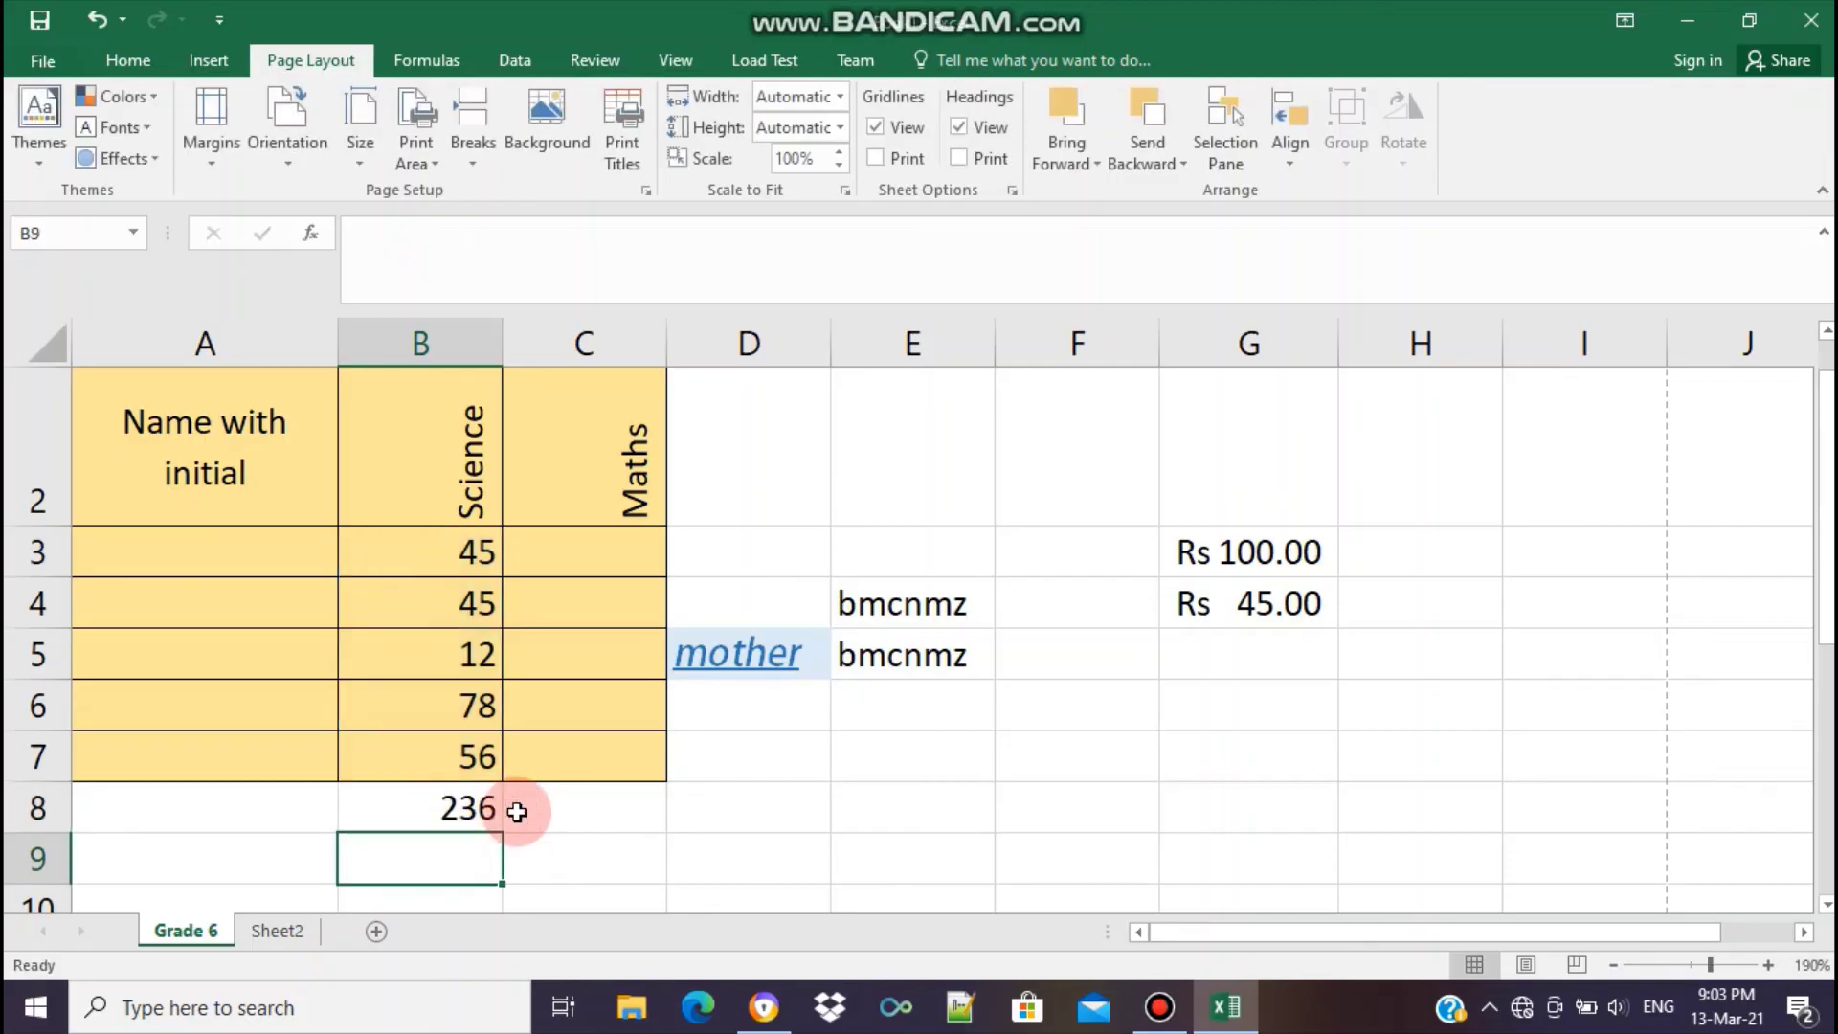
{"action": "left_click", "coordinate": [493, 796]}
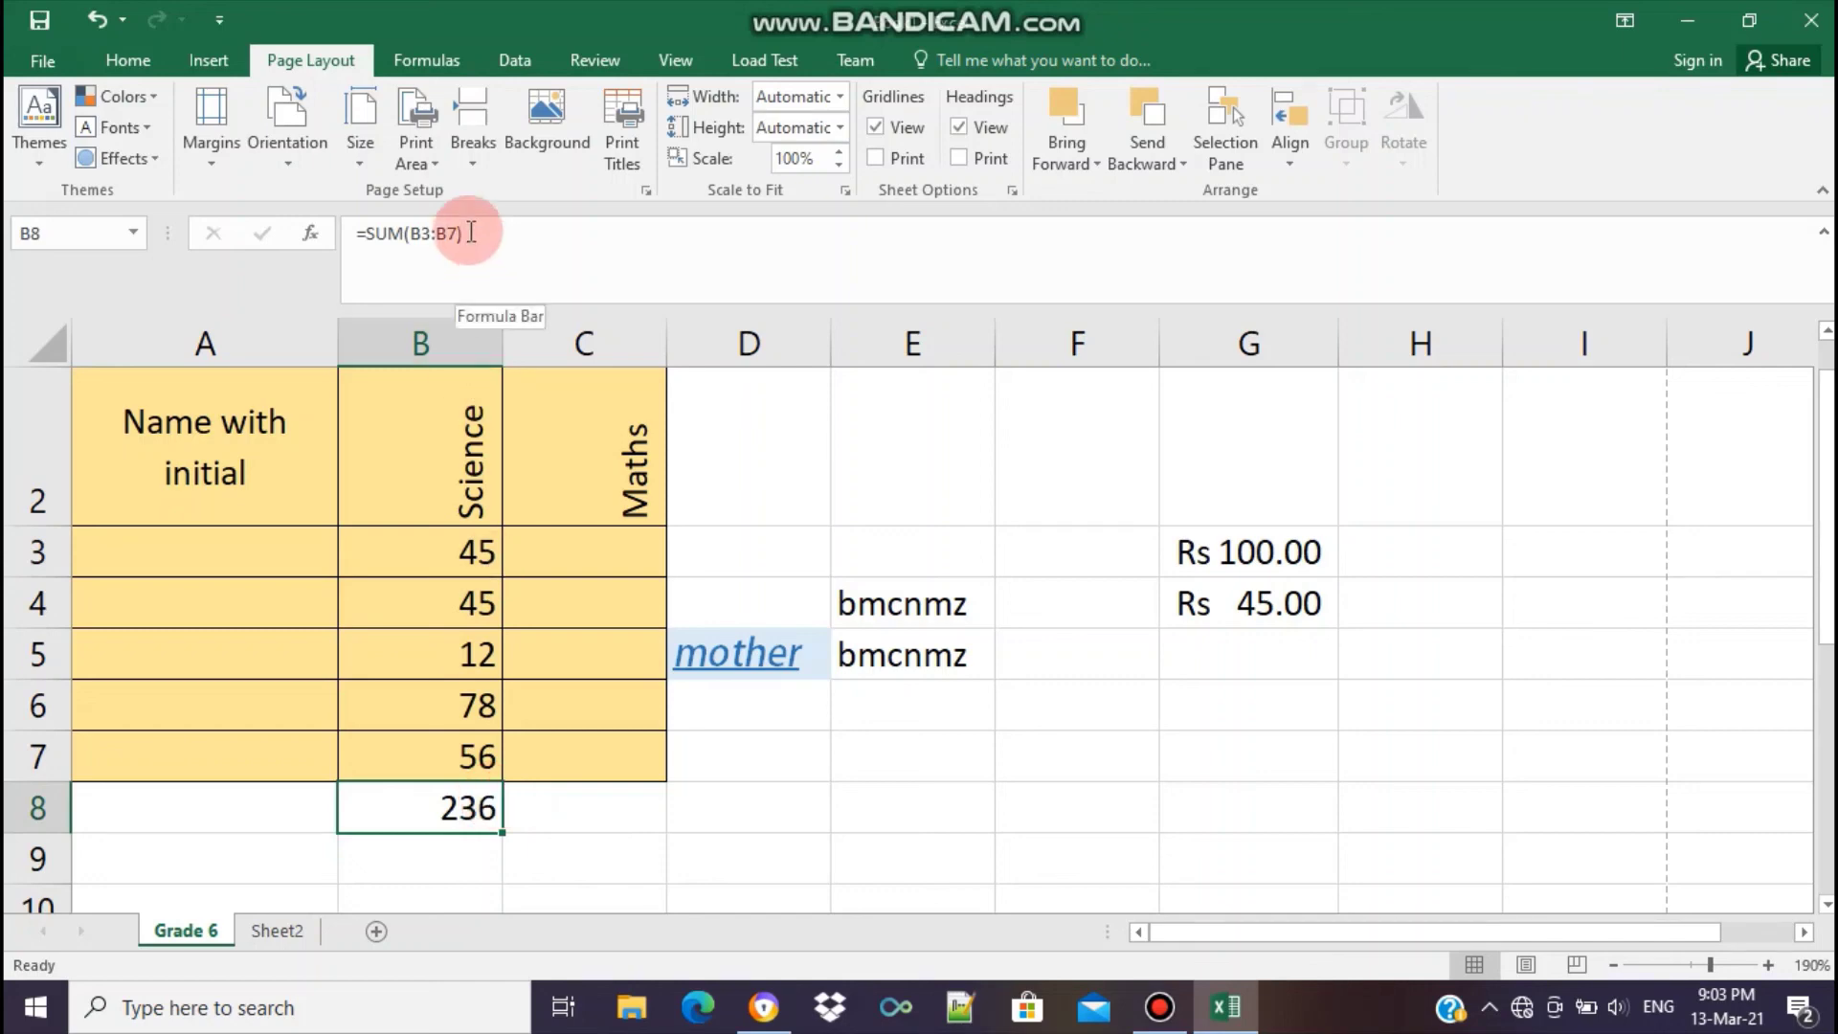
Confirm the unchanged =SUM(B3:B7) formula, then select the Science marks B3:B7
{"action": "left_click_drag", "start_coordinate": [467, 234], "coordinate": [354, 238]}
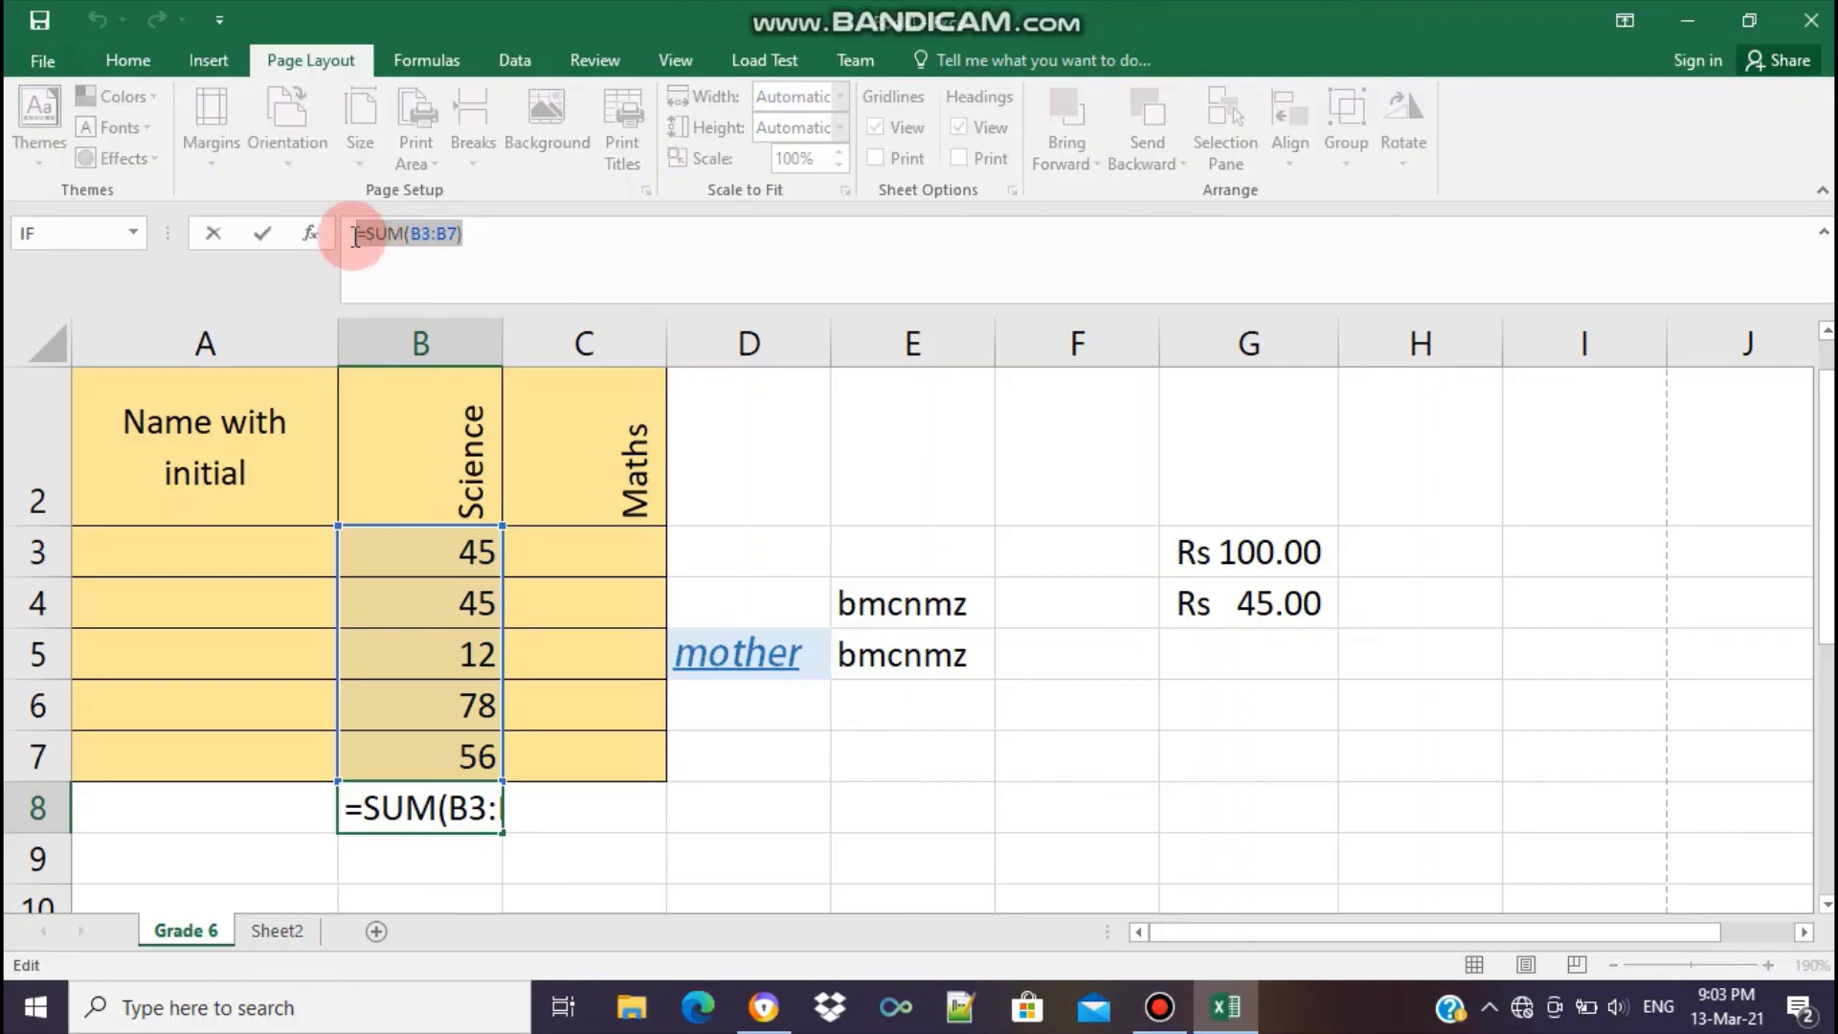
{"action": "left_click_drag", "start_coordinate": [354, 237], "coordinate": [773, 545]}
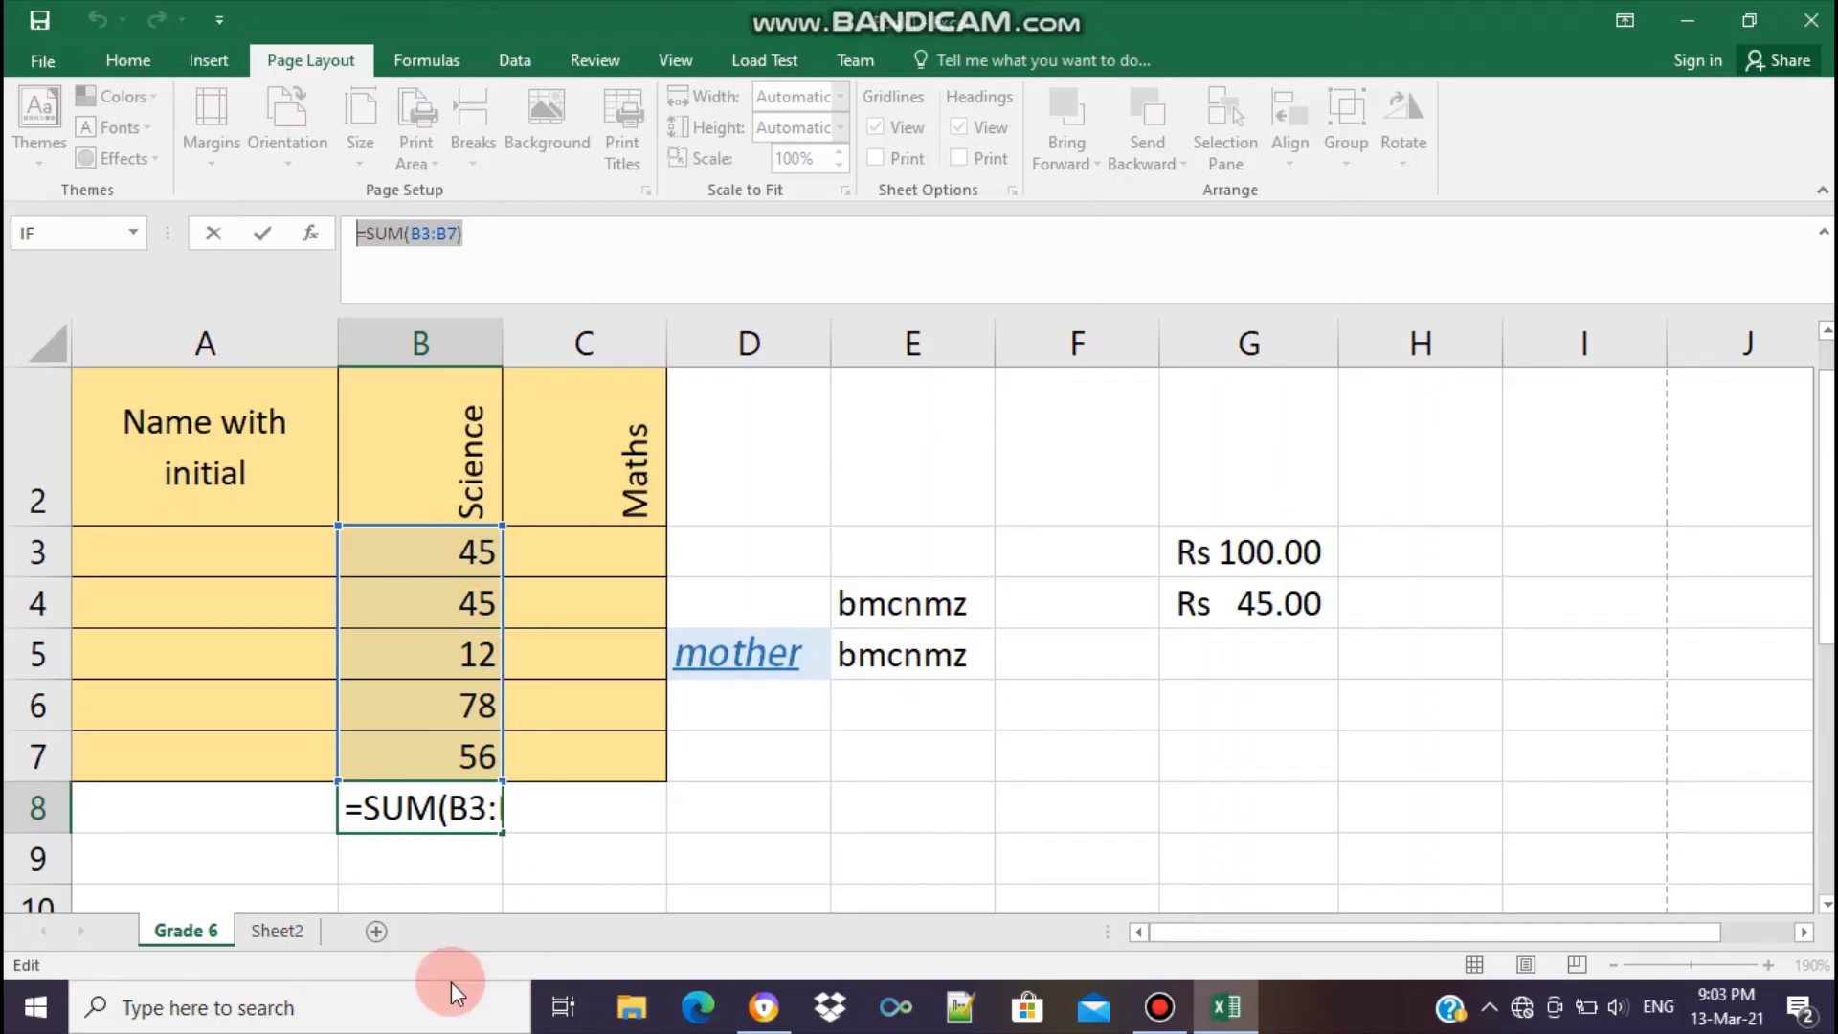
{"action": "key", "text": "Return"}
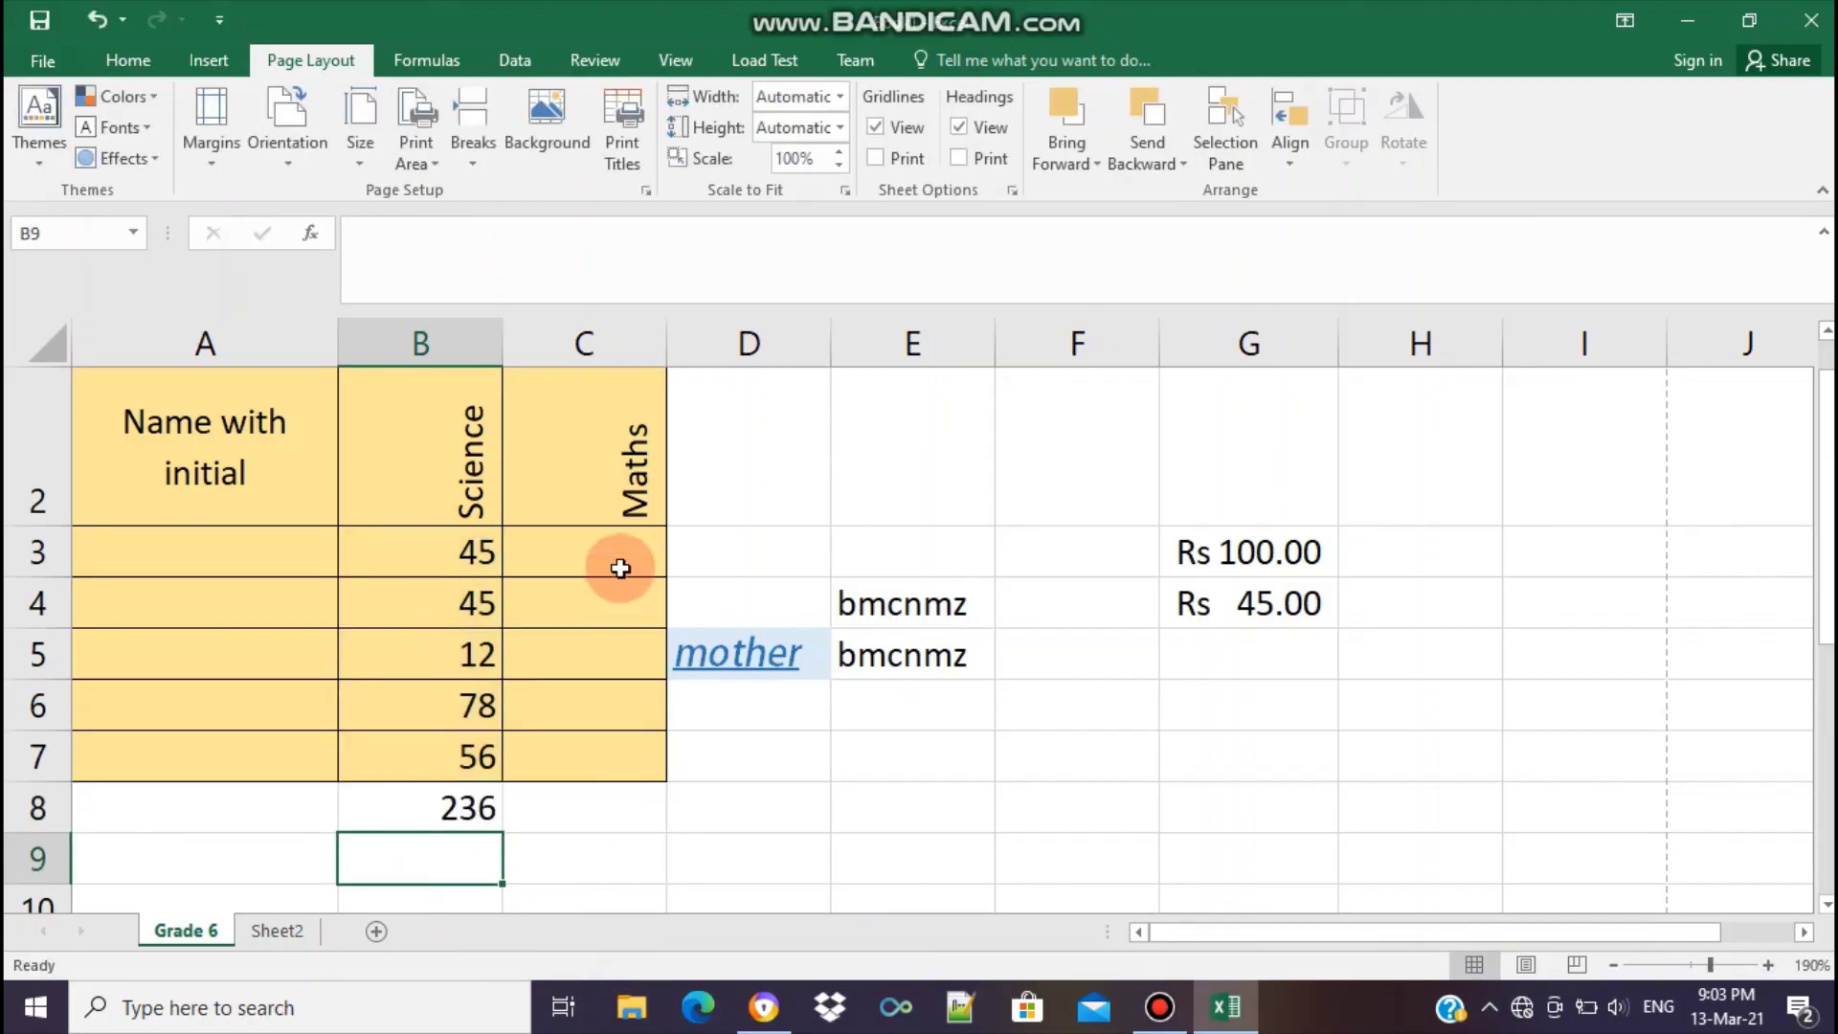
{"action": "left_click_drag", "start_coordinate": [490, 548], "coordinate": [488, 747]}
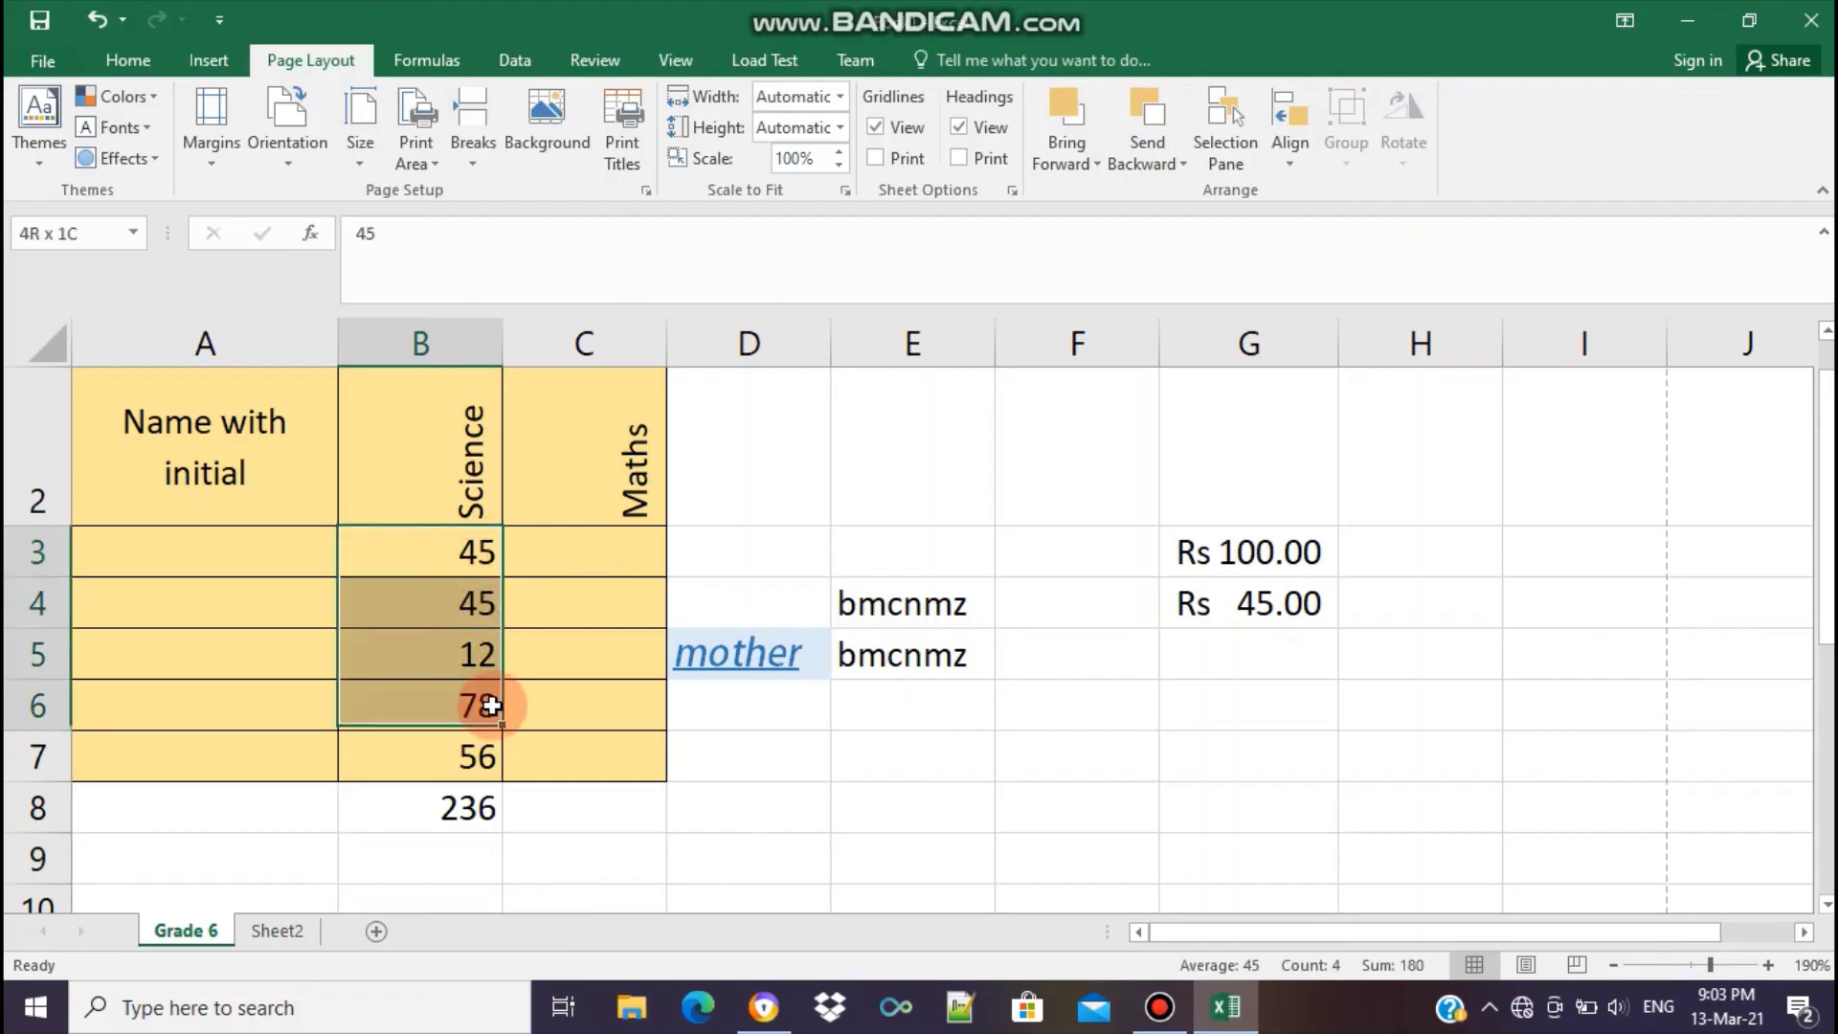
On the Insert tab, preview Column, Recommended and Line chart options for the marks
{"action": "left_click", "coordinate": [142, 63]}
{"action": "left_click", "coordinate": [196, 64]}
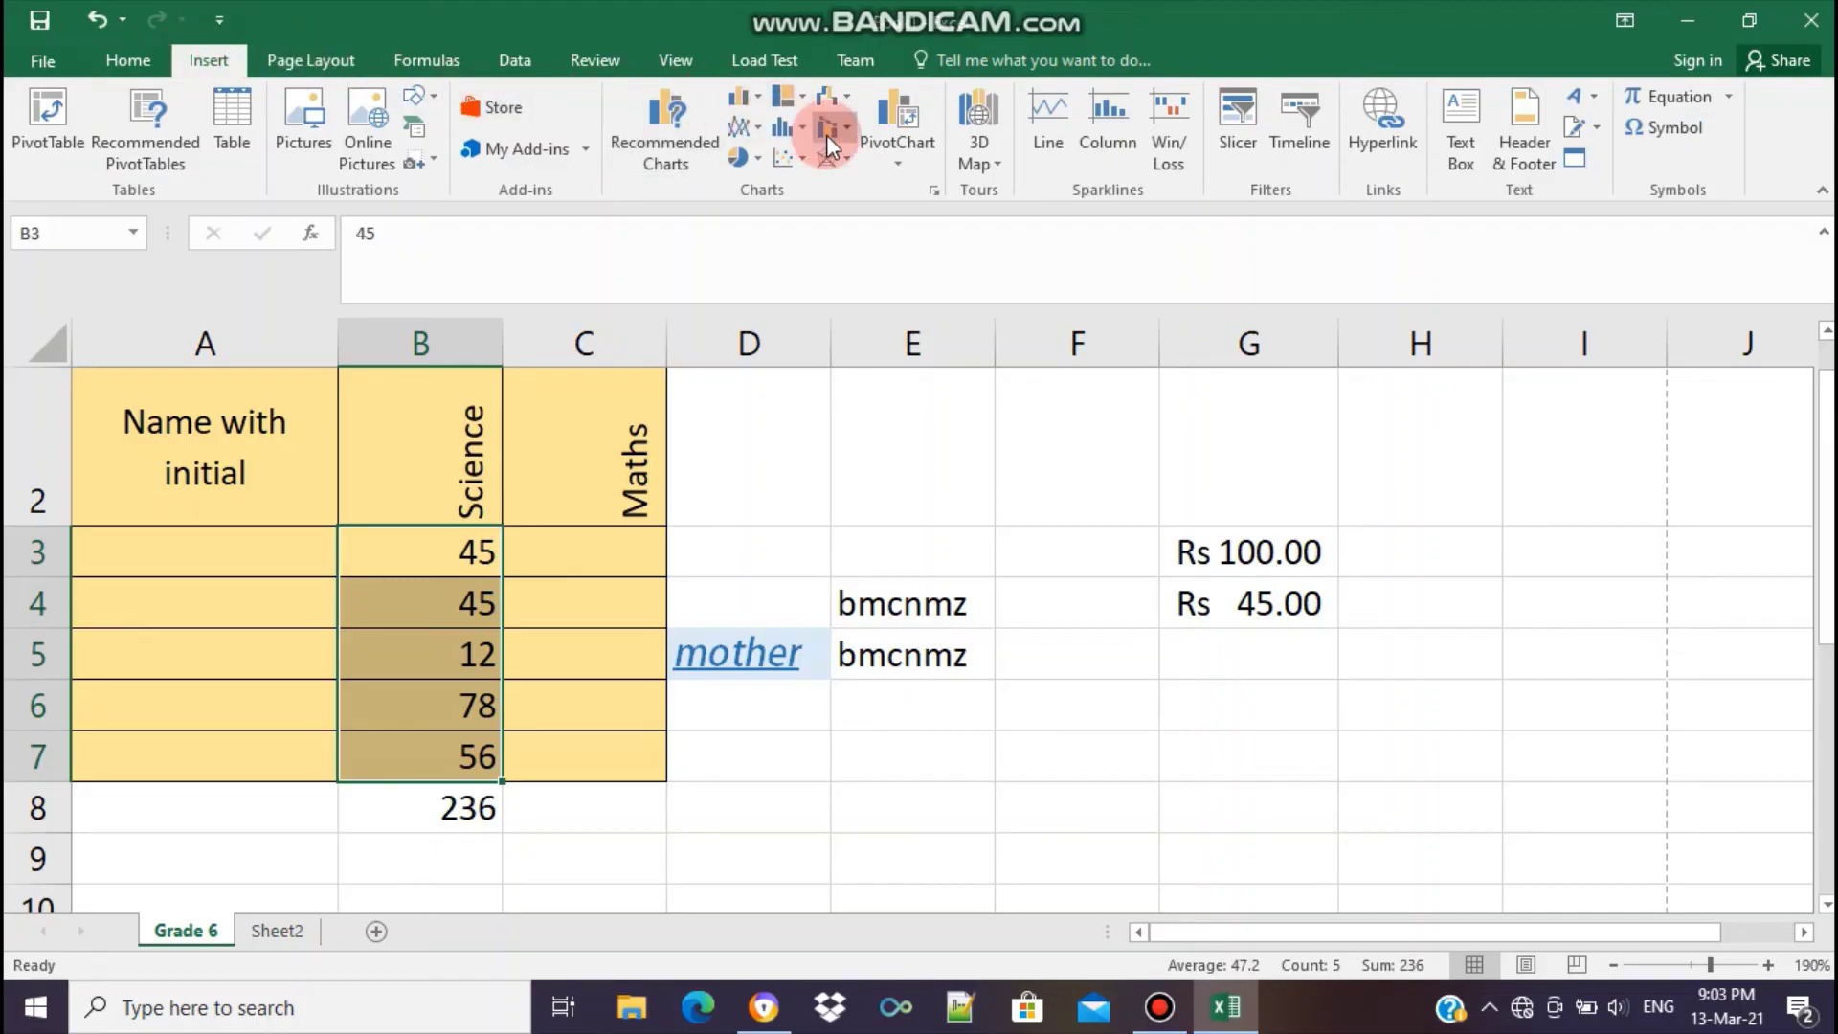
{"action": "left_click", "coordinate": [762, 95]}
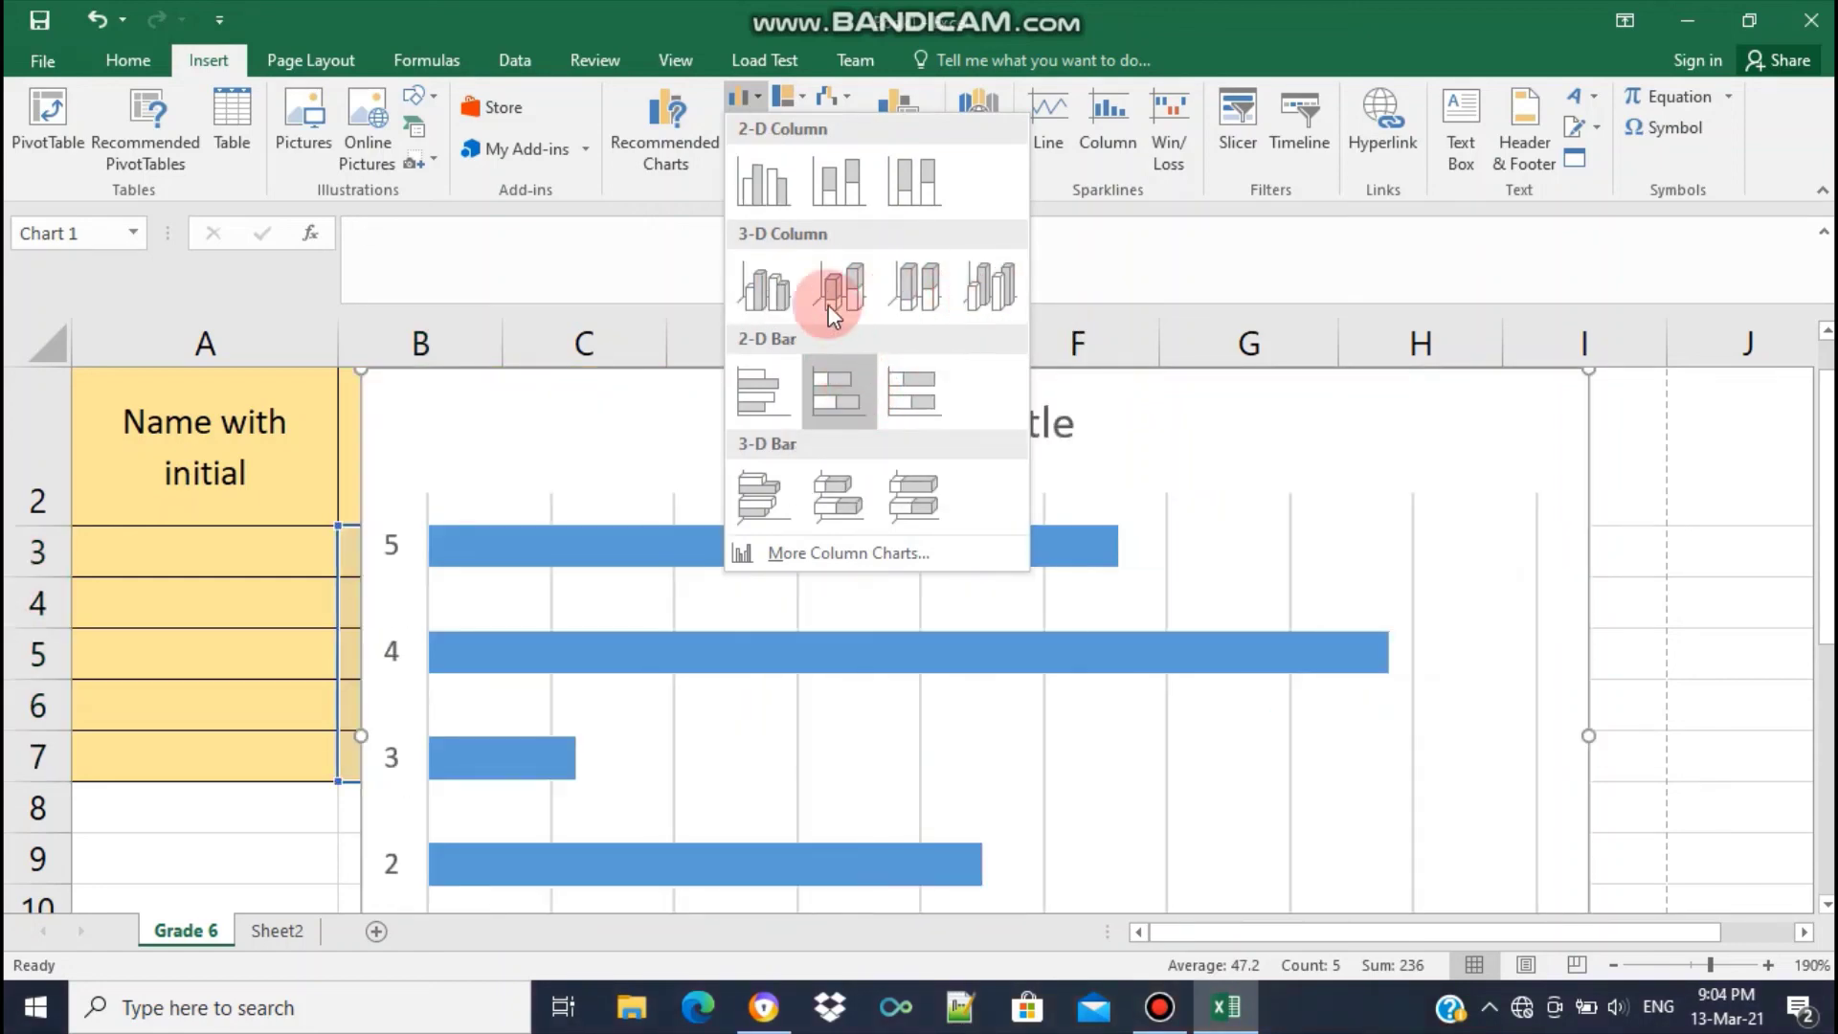
{"action": "left_click", "coordinate": [720, 153]}
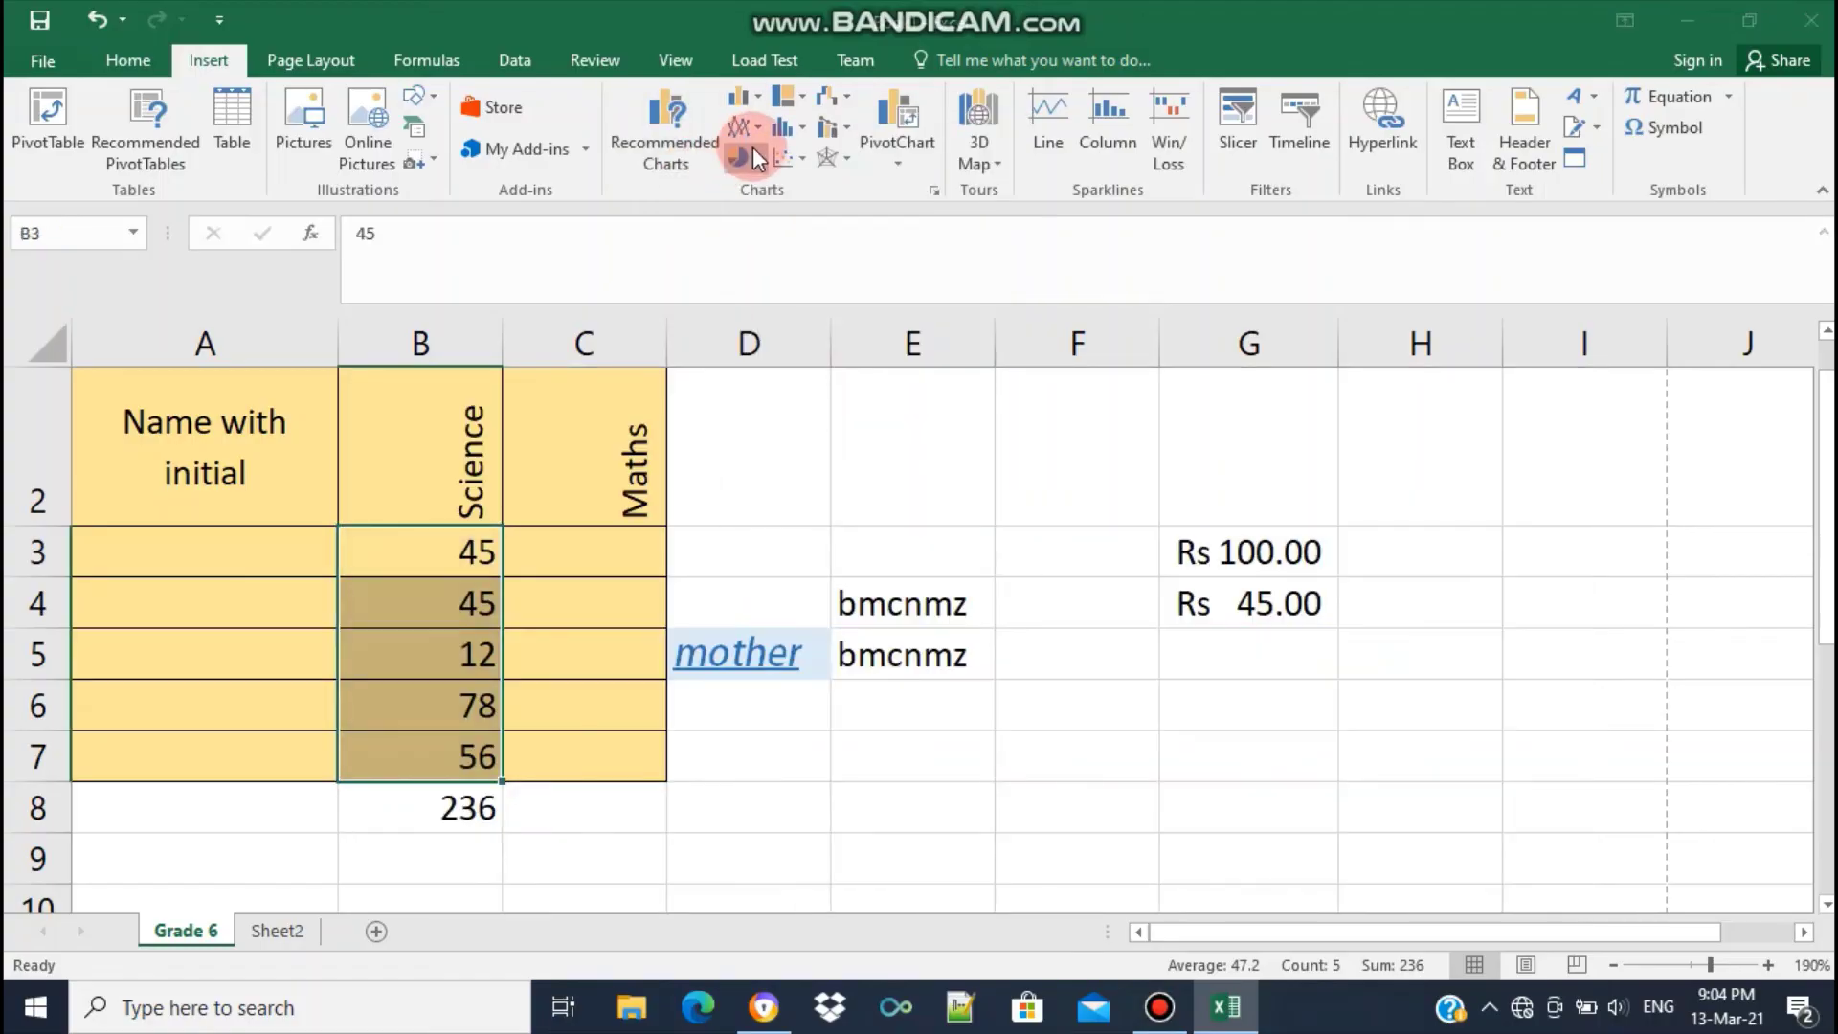
{"action": "left_click", "coordinate": [1316, 103]}
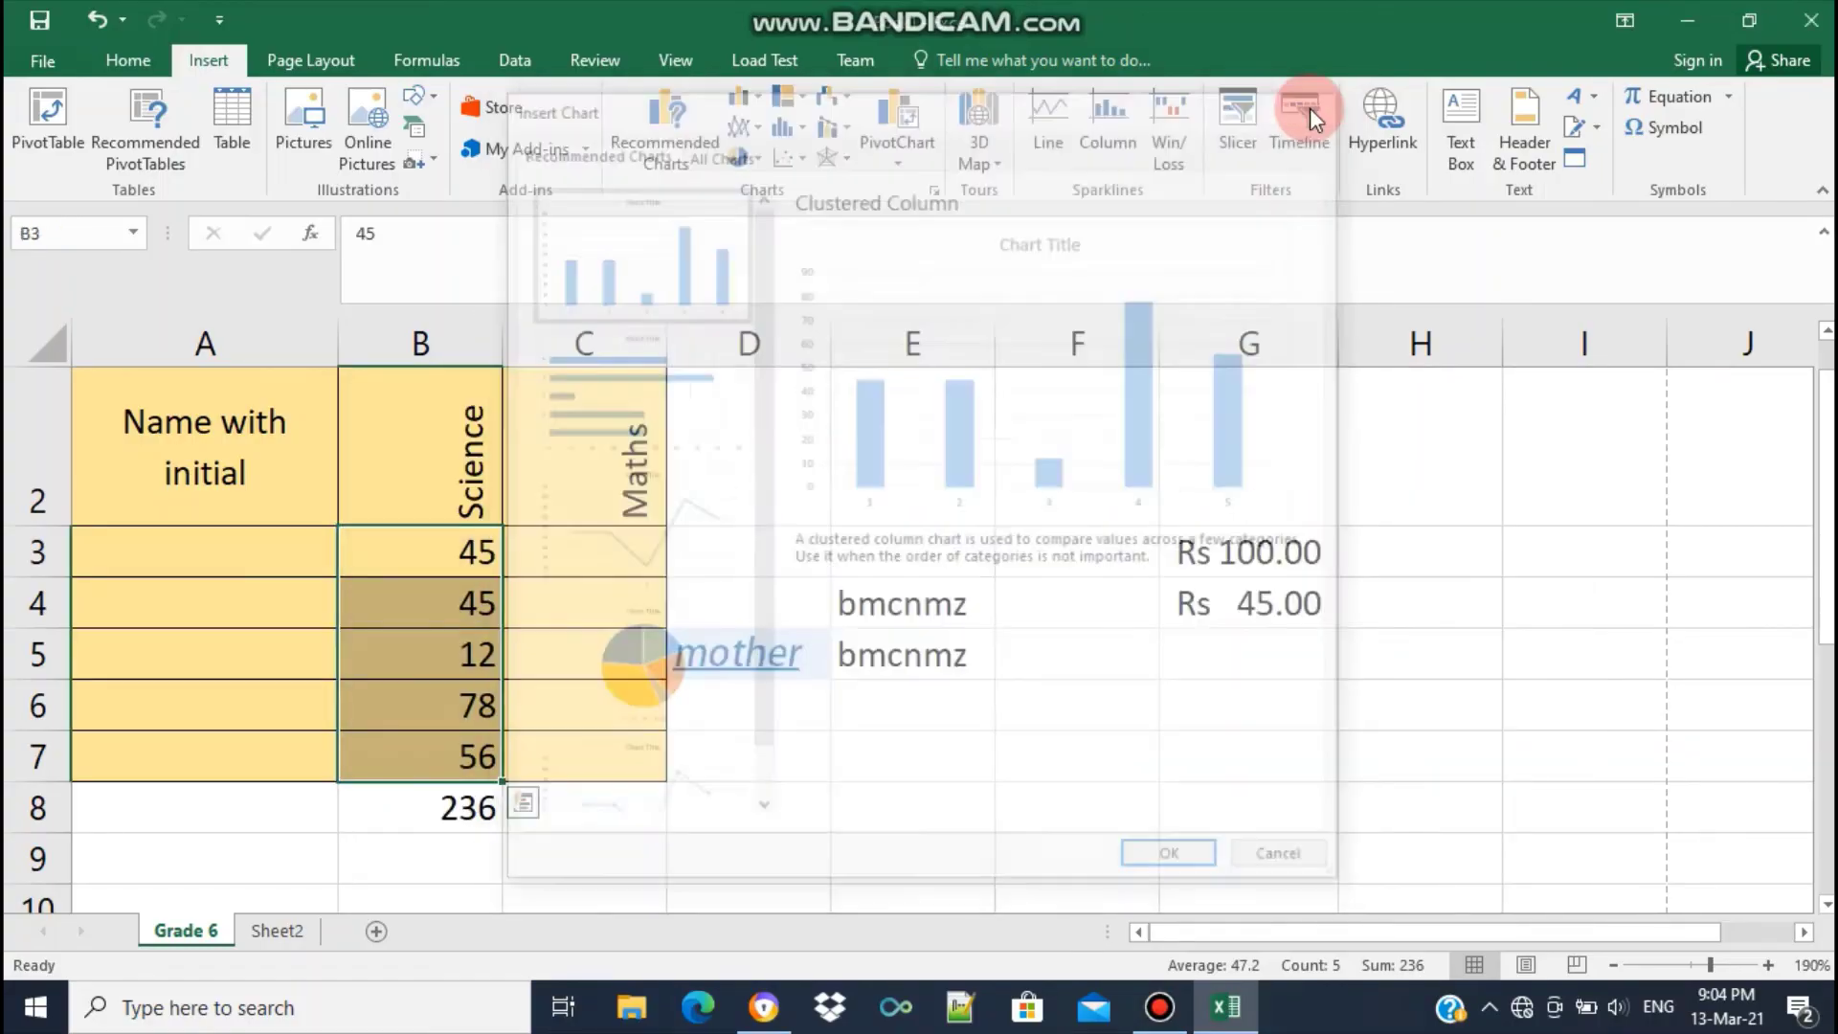
{"action": "left_click", "coordinate": [762, 129]}
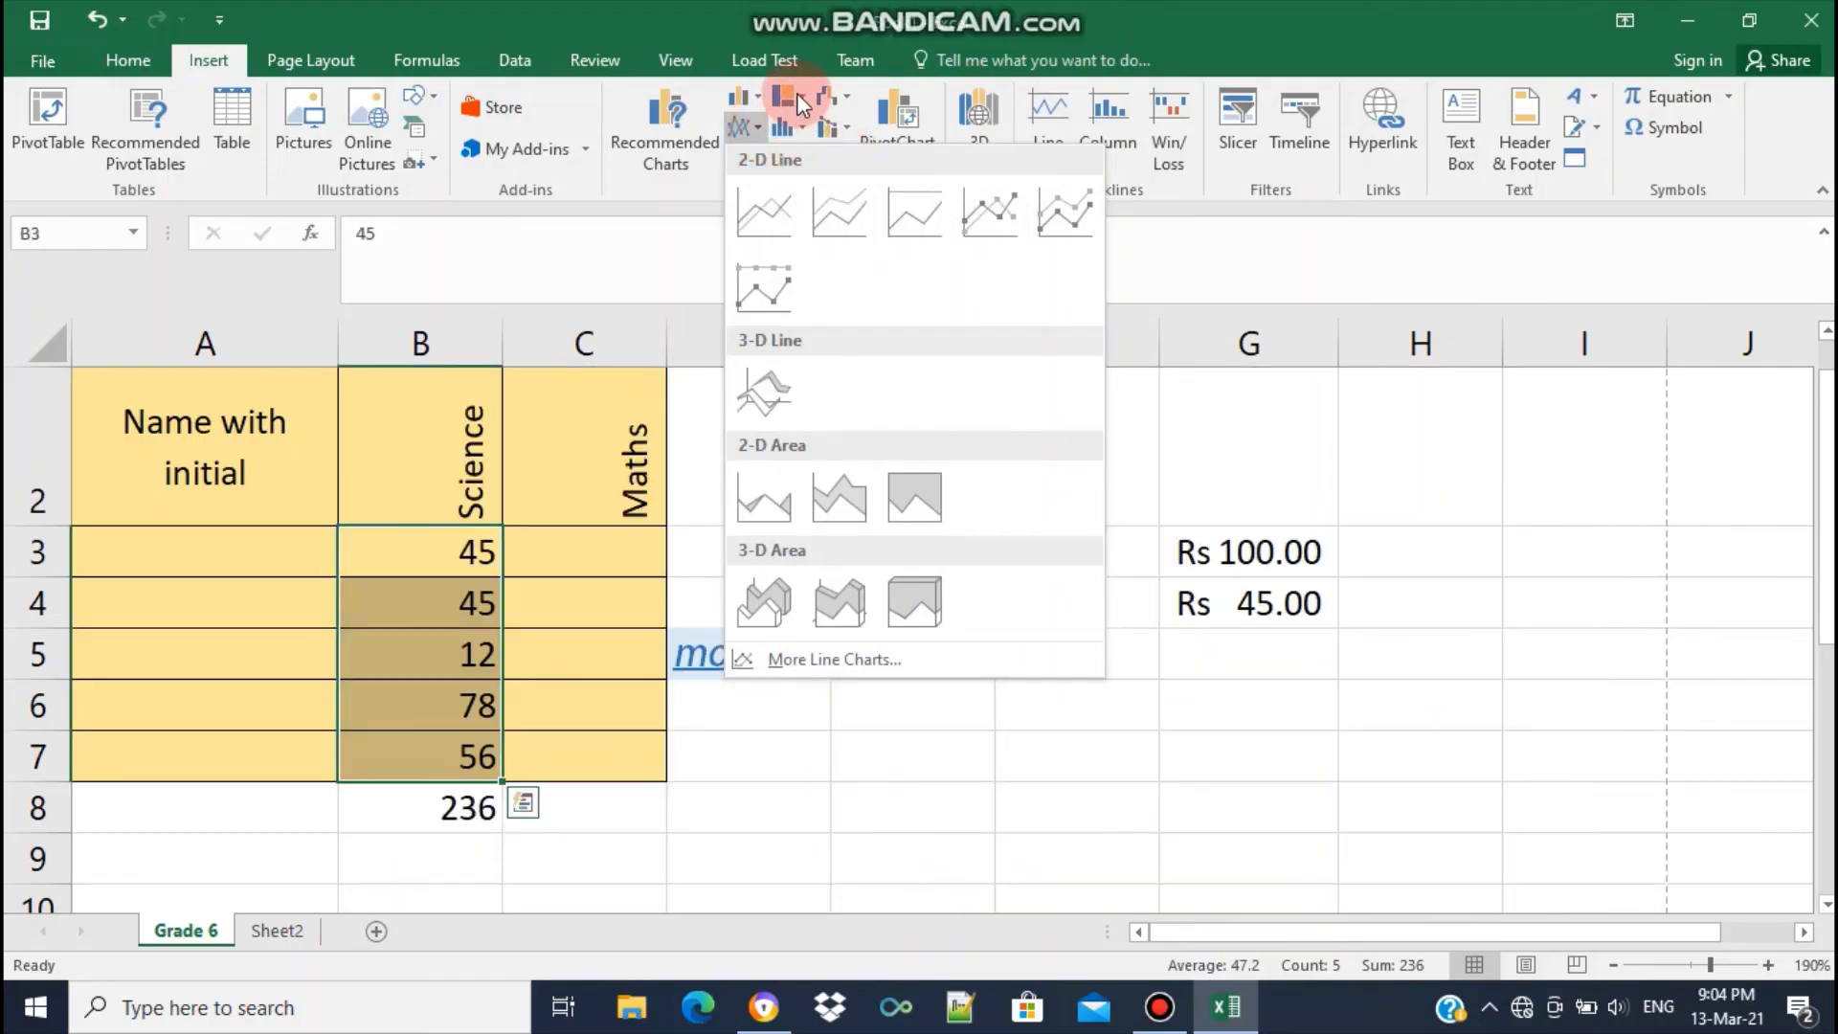
Preview Hierarchy, Pie/Doughnut, Scatter, Radar and Waterfall chart choices for the marks
{"action": "left_click", "coordinate": [796, 94]}
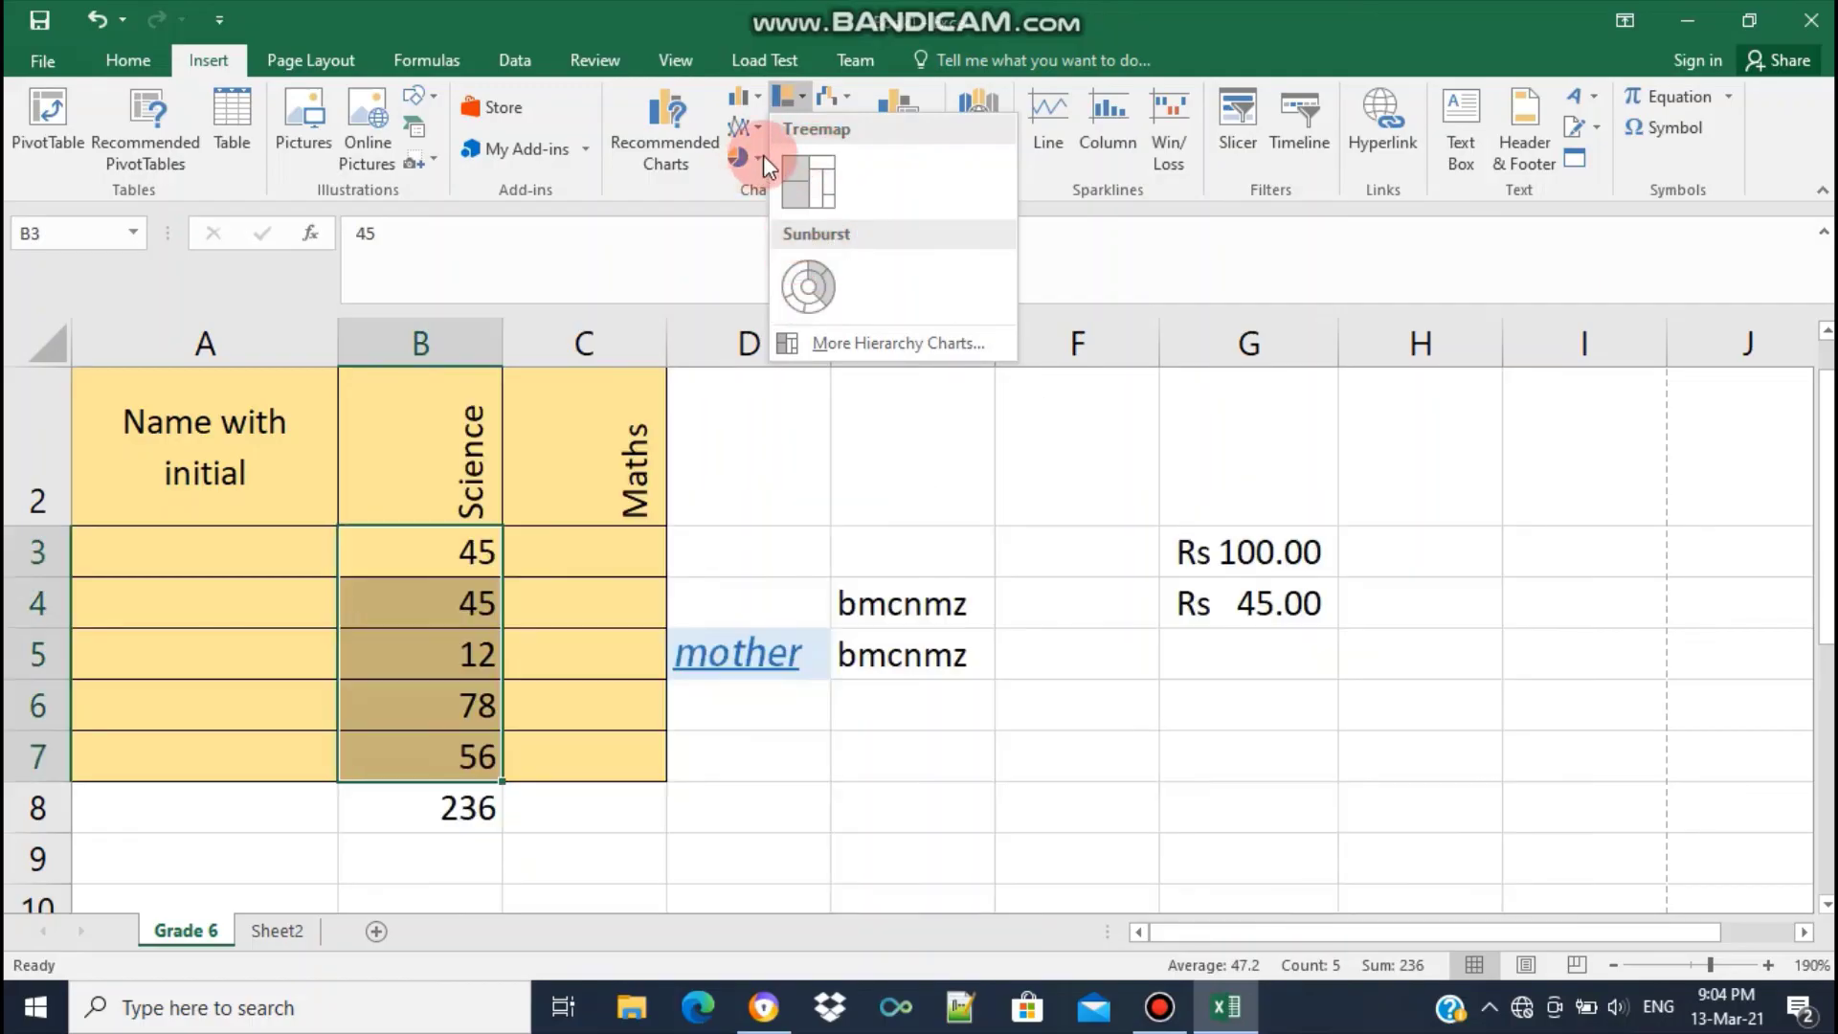
{"action": "left_click", "coordinate": [762, 157]}
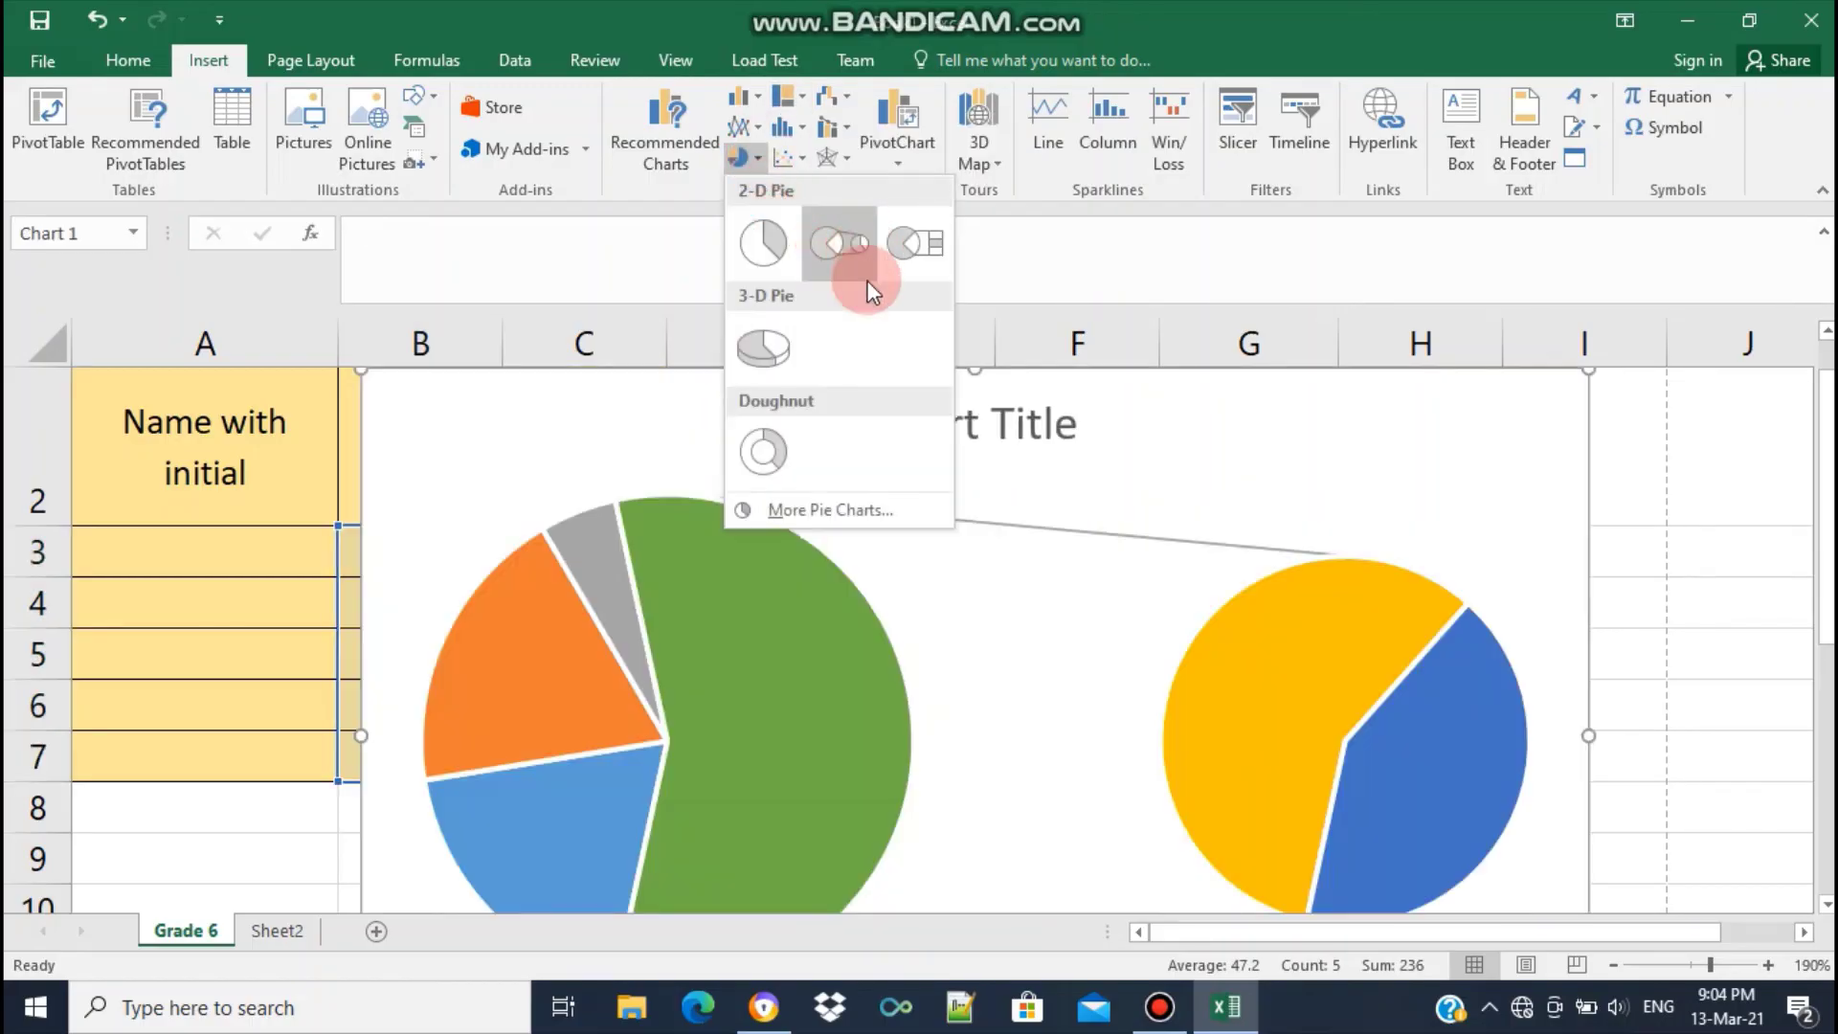
{"action": "left_click", "coordinate": [779, 465]}
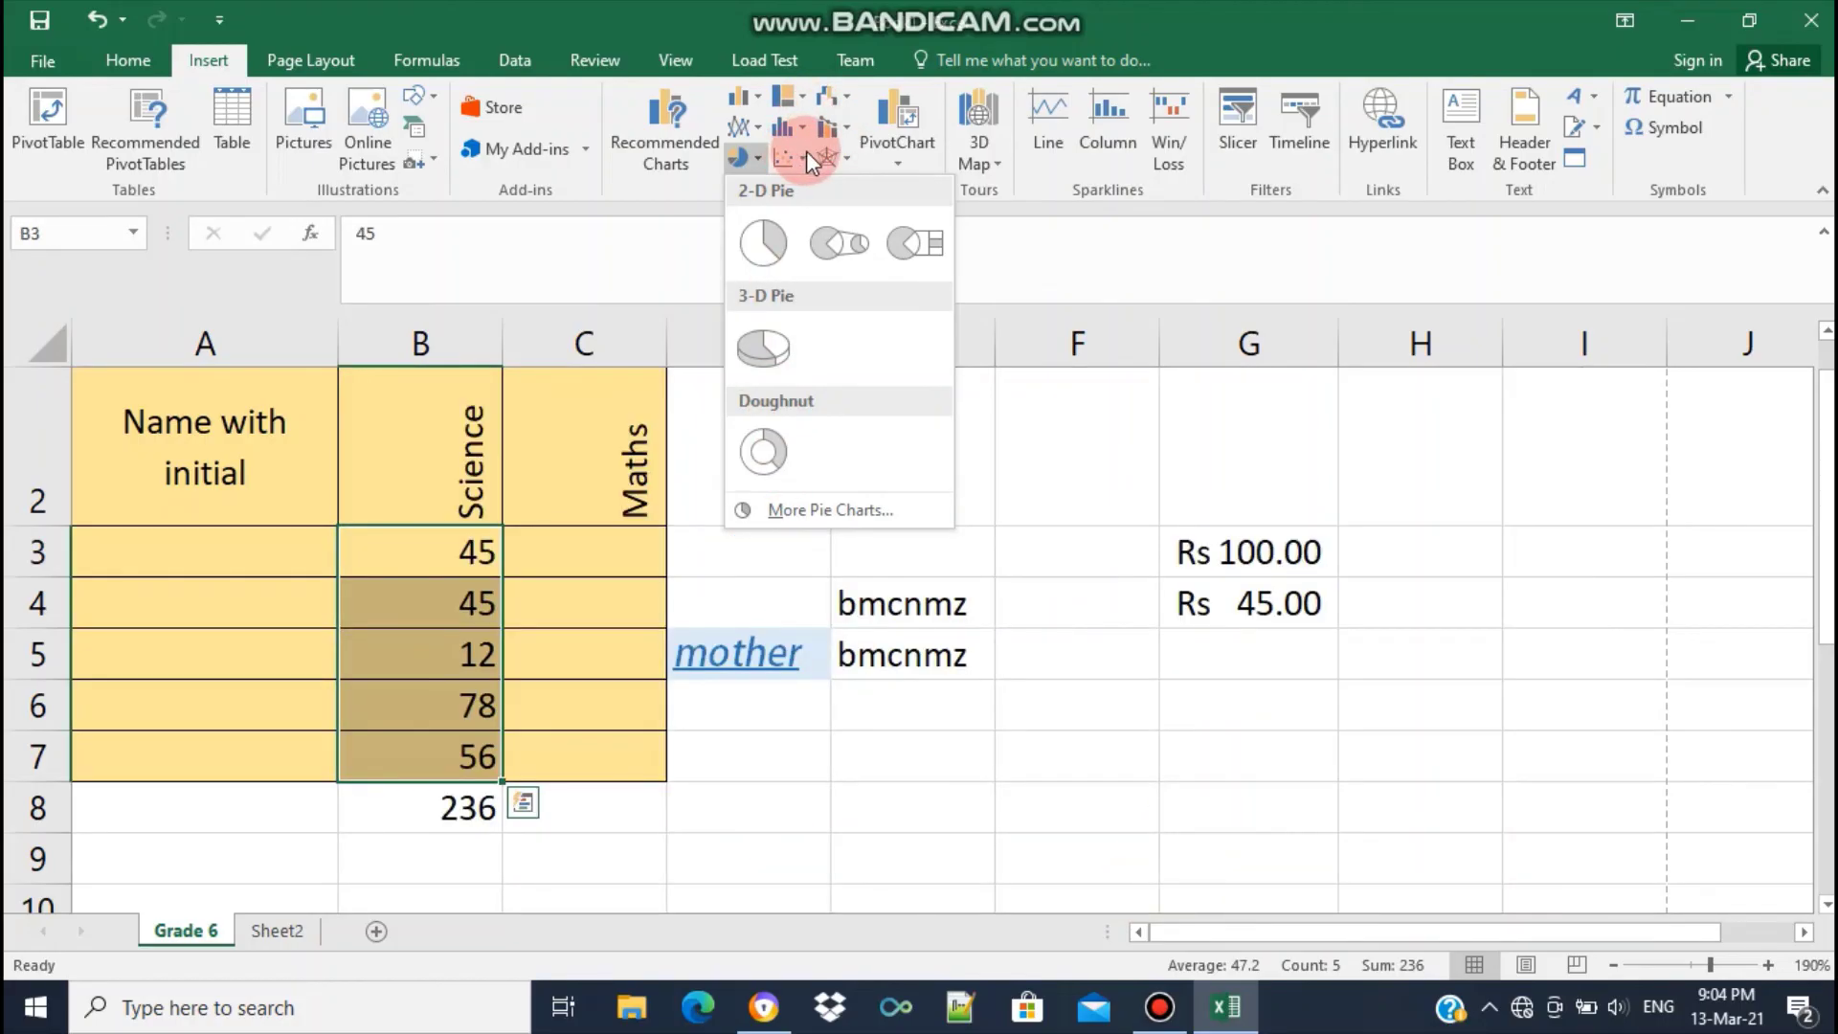
{"action": "left_click", "coordinate": [801, 157]}
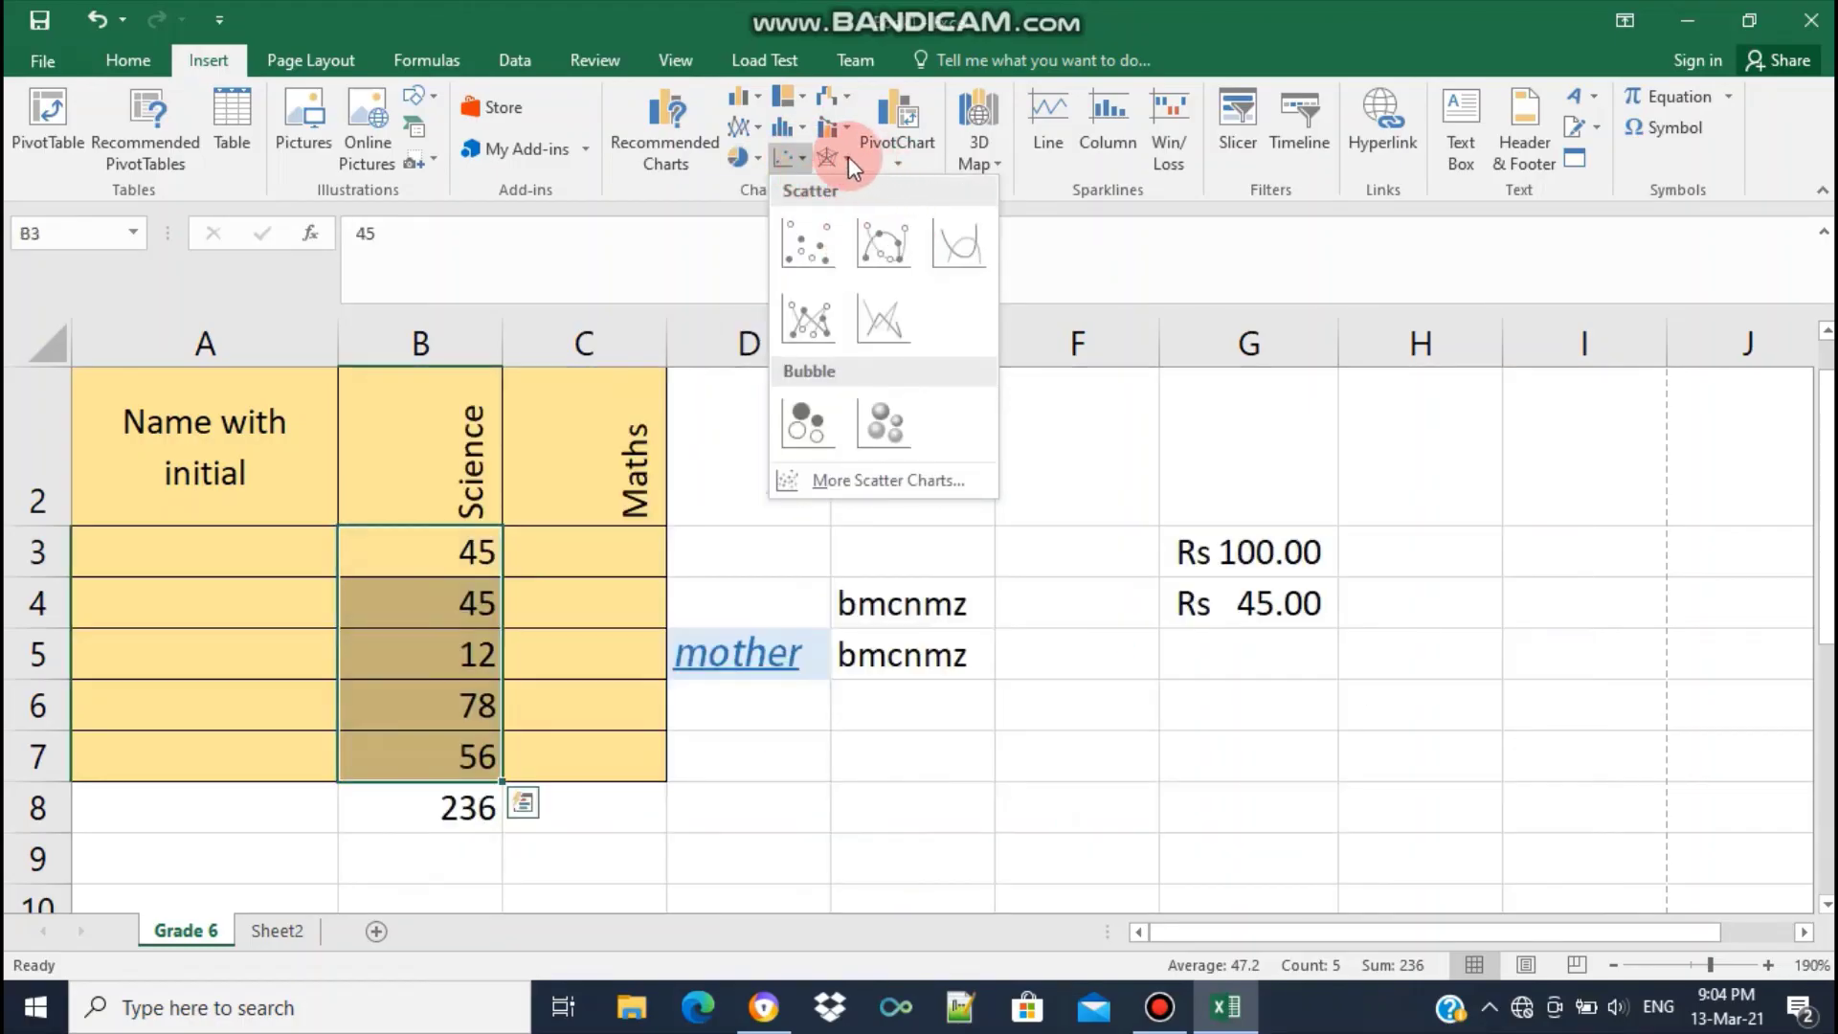
{"action": "left_click", "coordinate": [846, 157]}
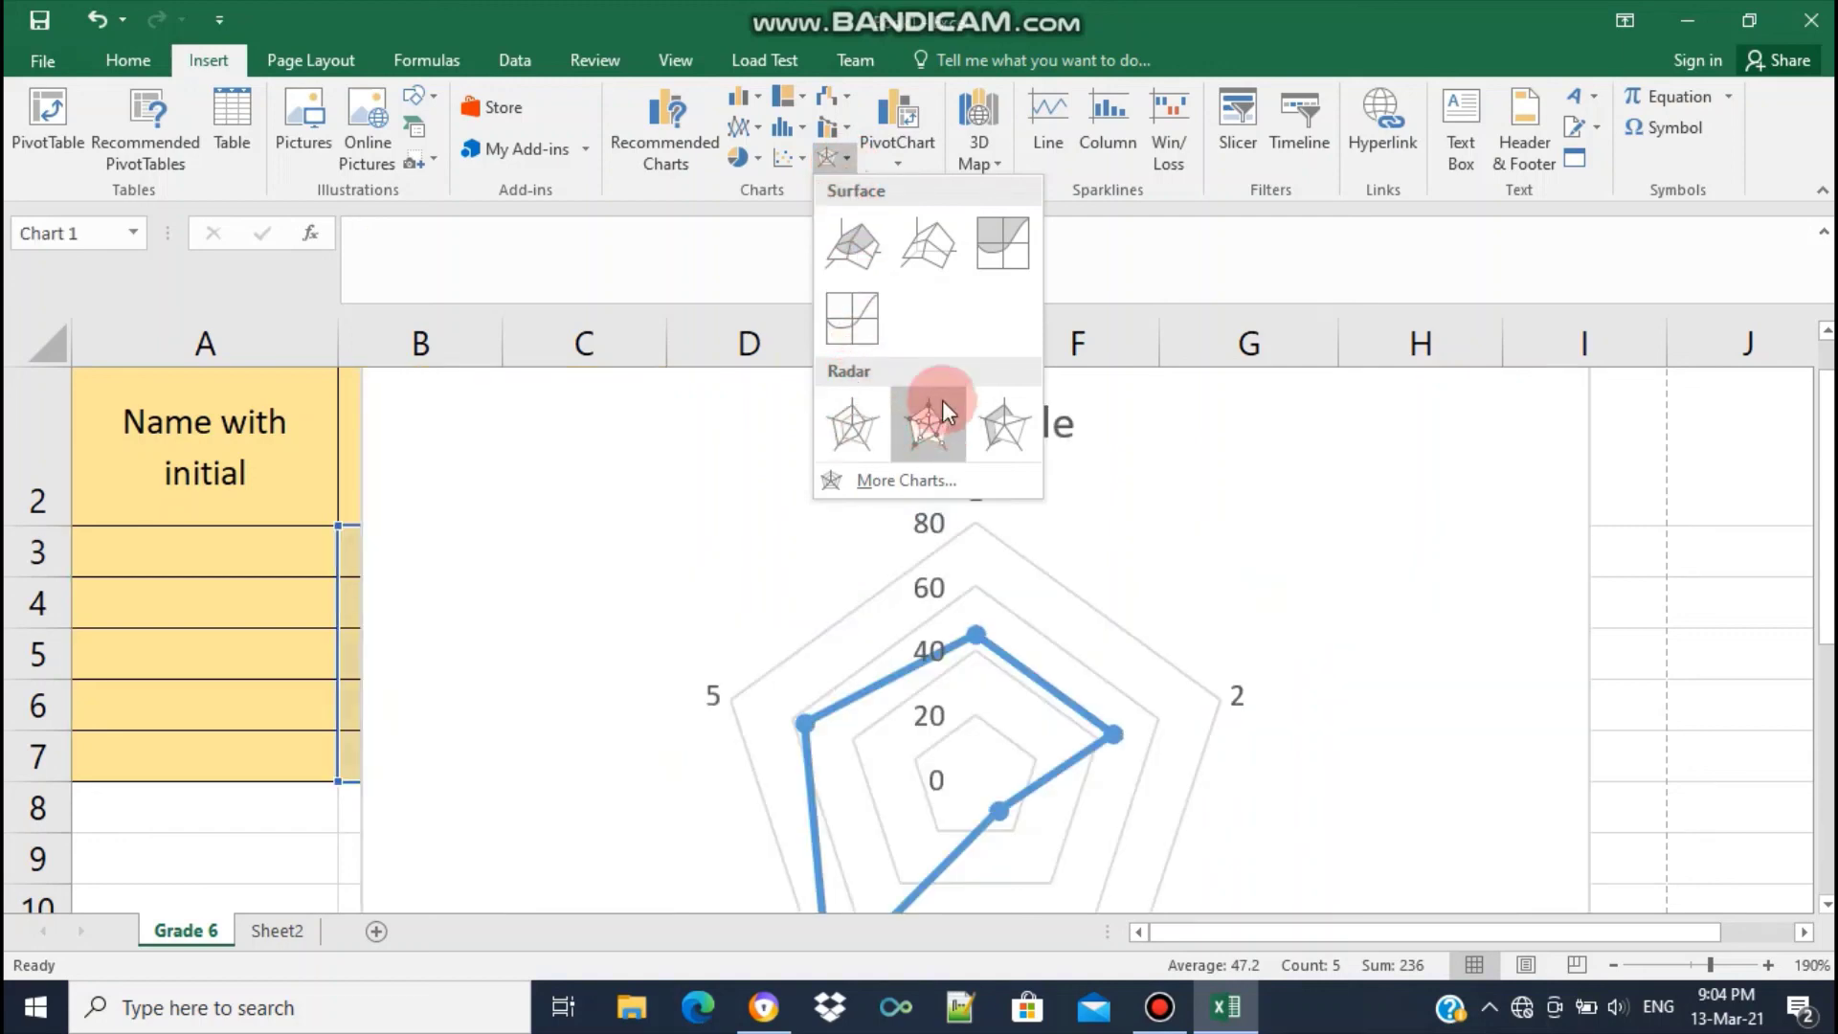
{"action": "left_click", "coordinate": [842, 92]}
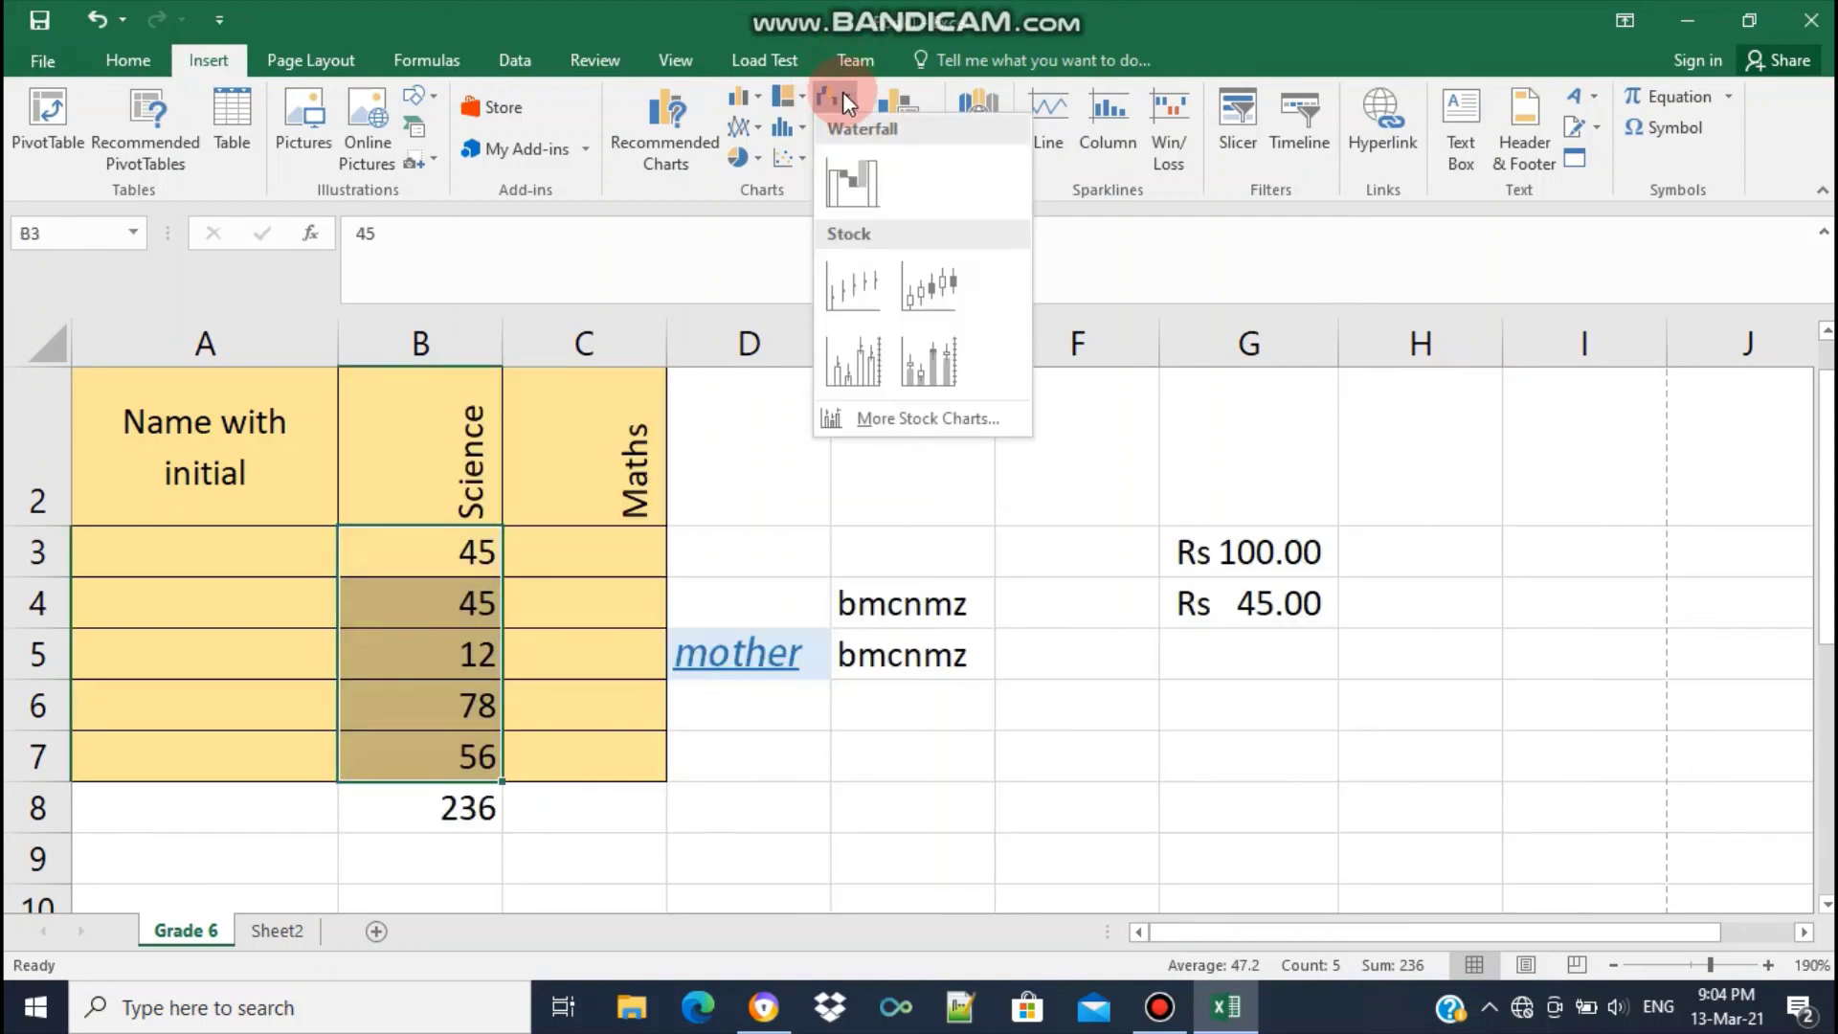